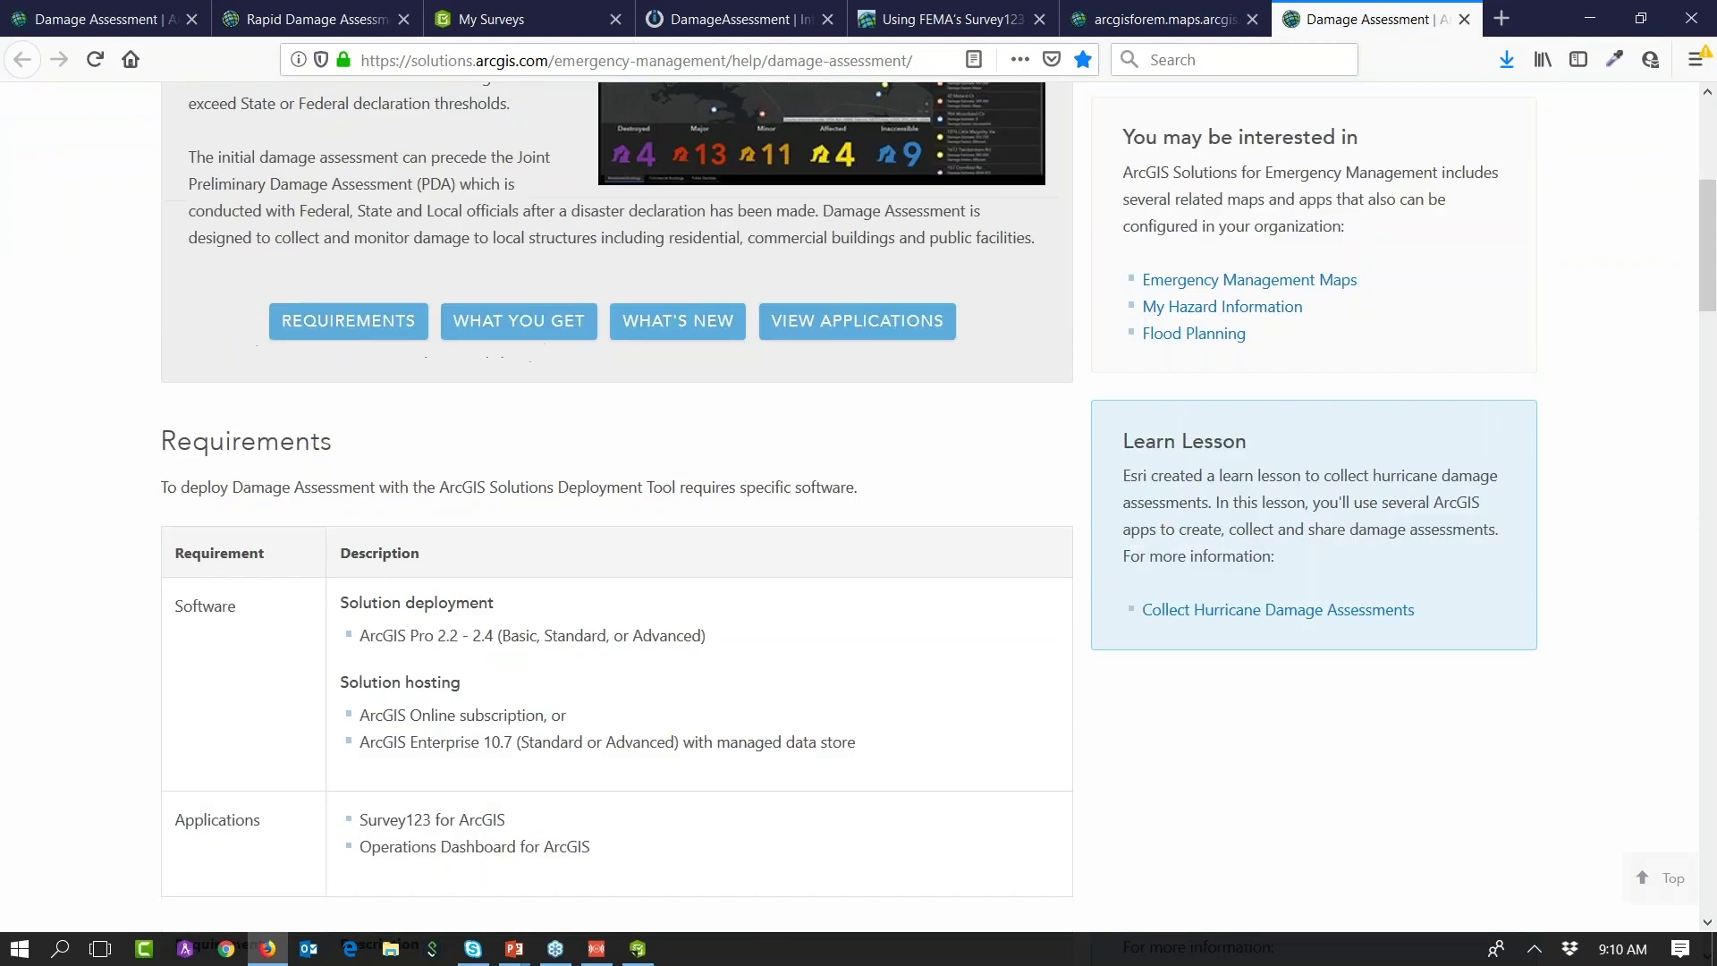
Step: Highlight the ArcGIS Enterprise 10.7 and ArcGIS Pro 2.2 - 2.4 requirements, then scroll to View applications
double_click(559, 715)
drag(508, 720, 850, 745)
drag(707, 635, 360, 647)
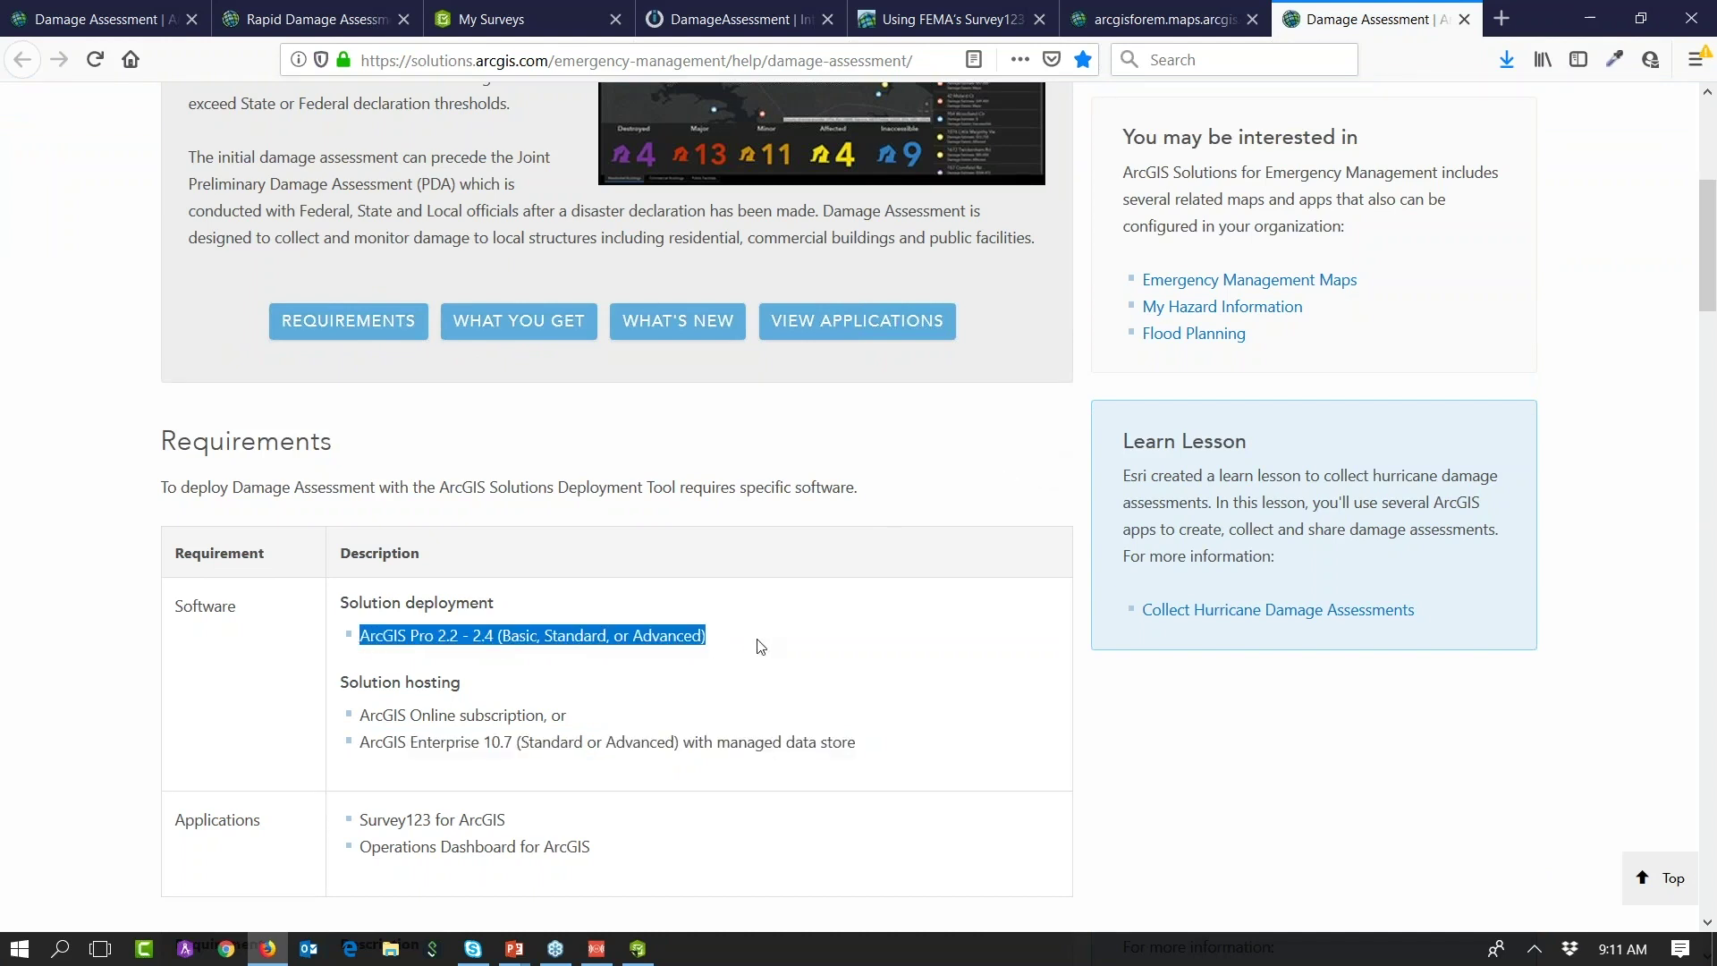
scroll(760, 646, up, 4)
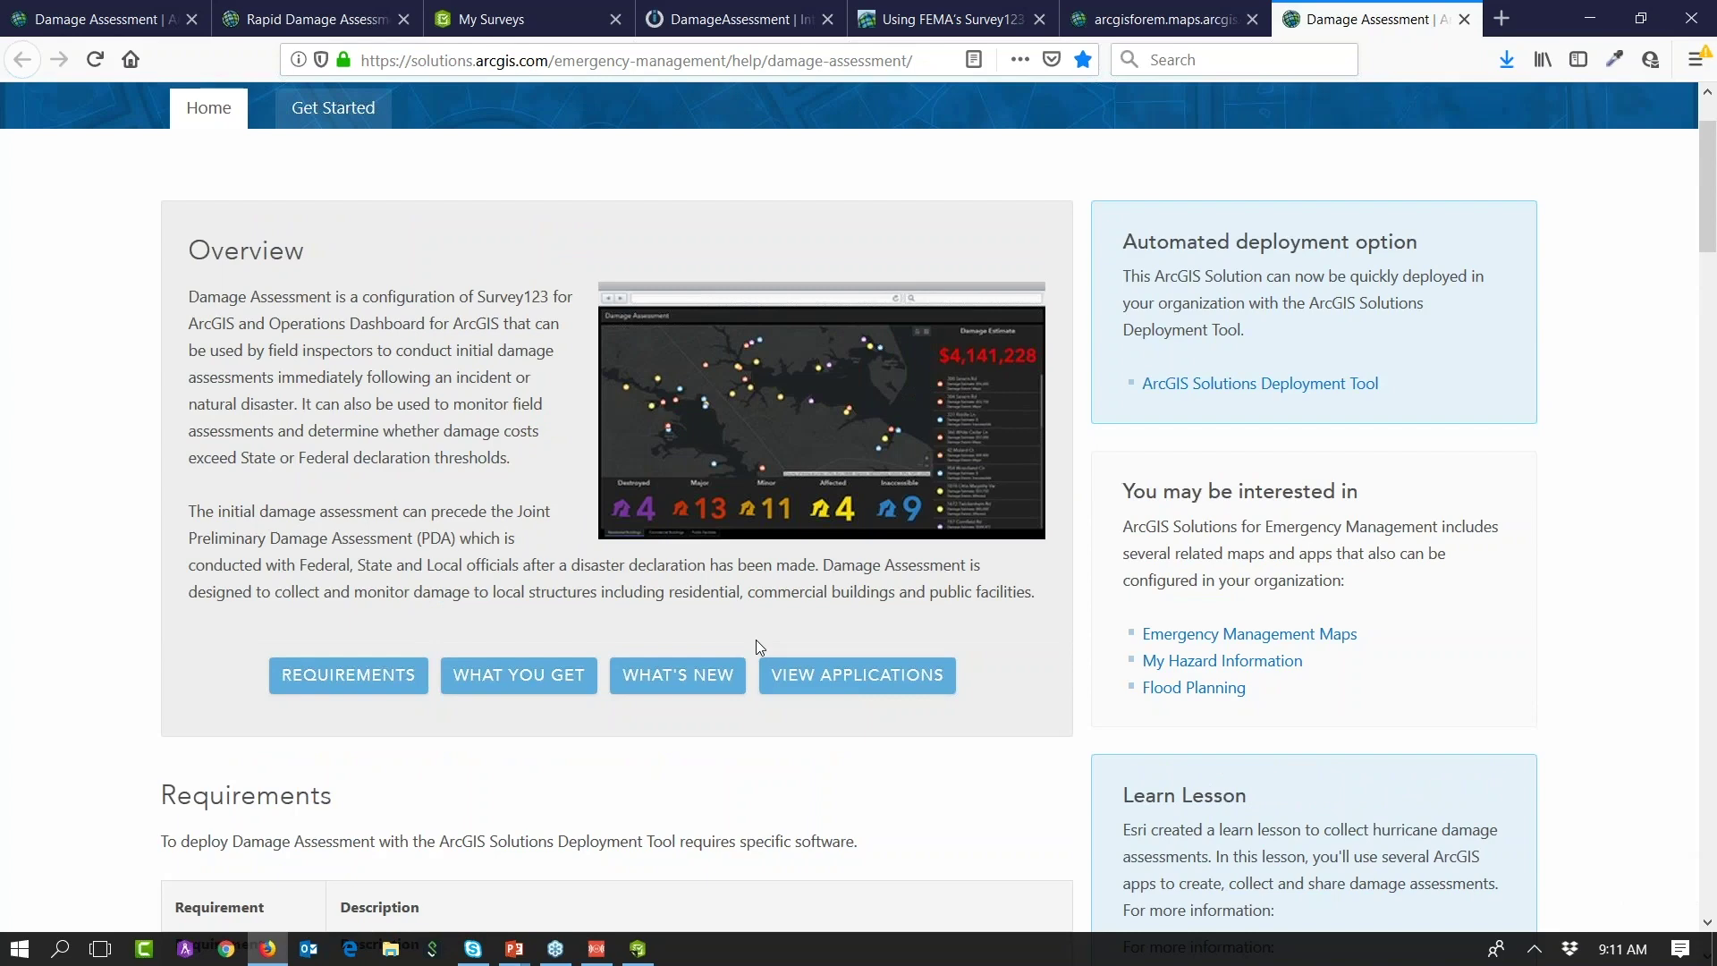
scroll(492, 630, down, 5)
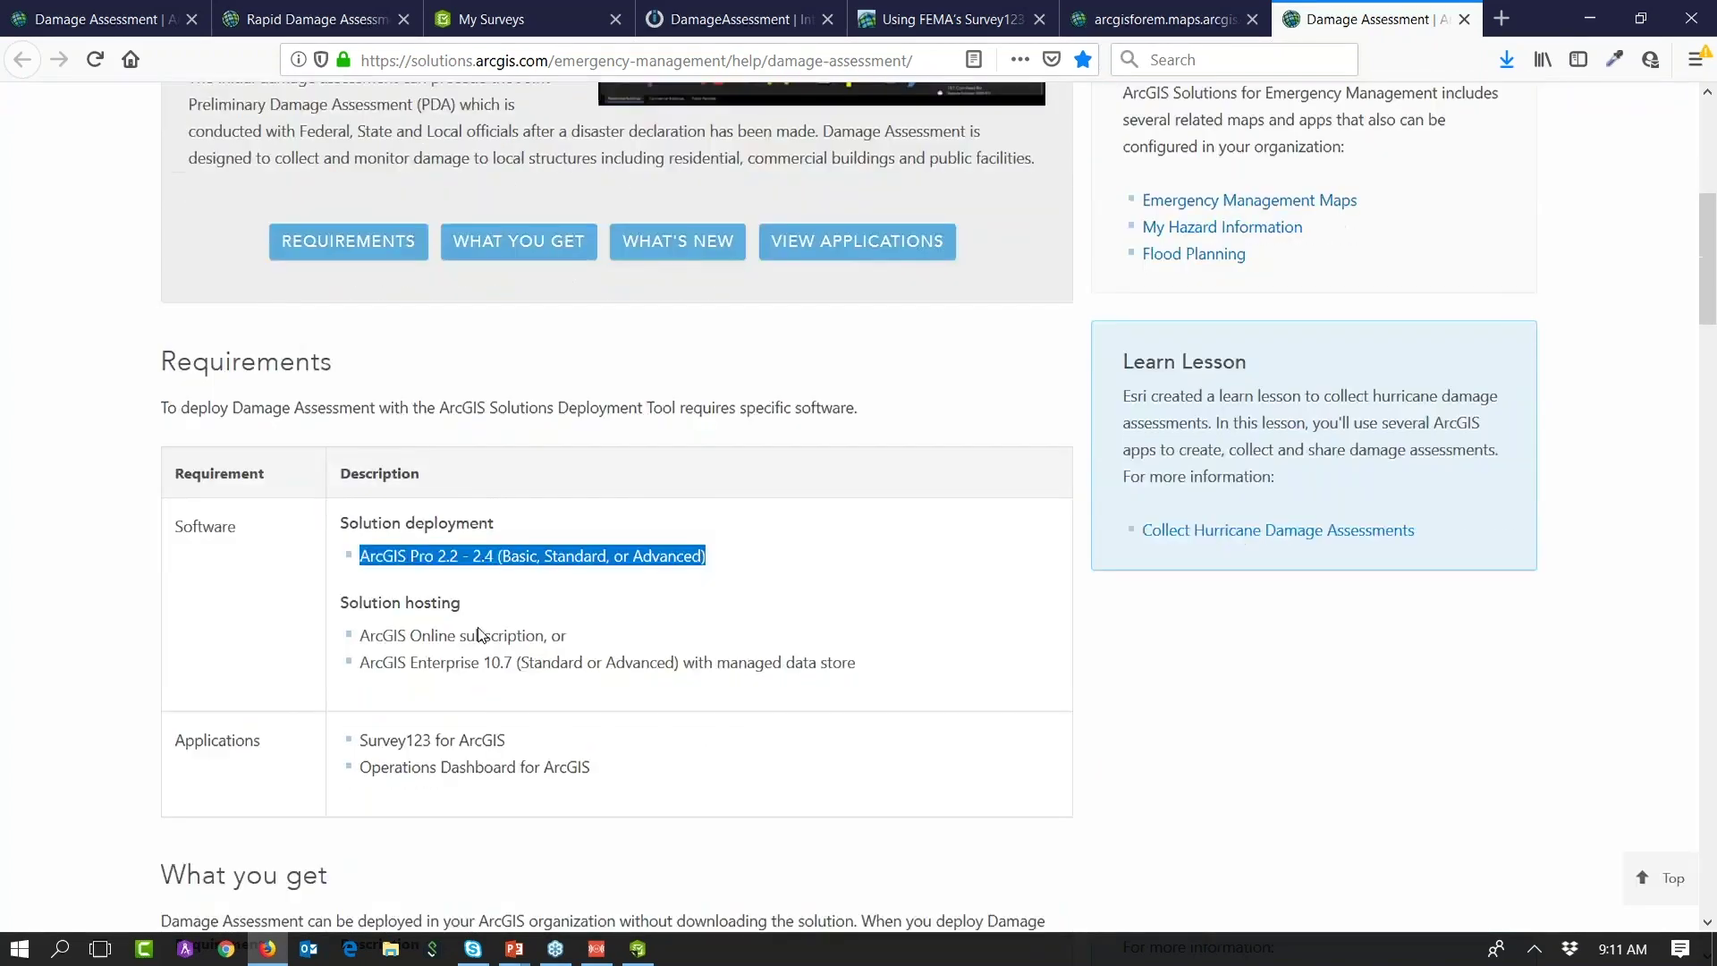
scroll(478, 635, down, 8)
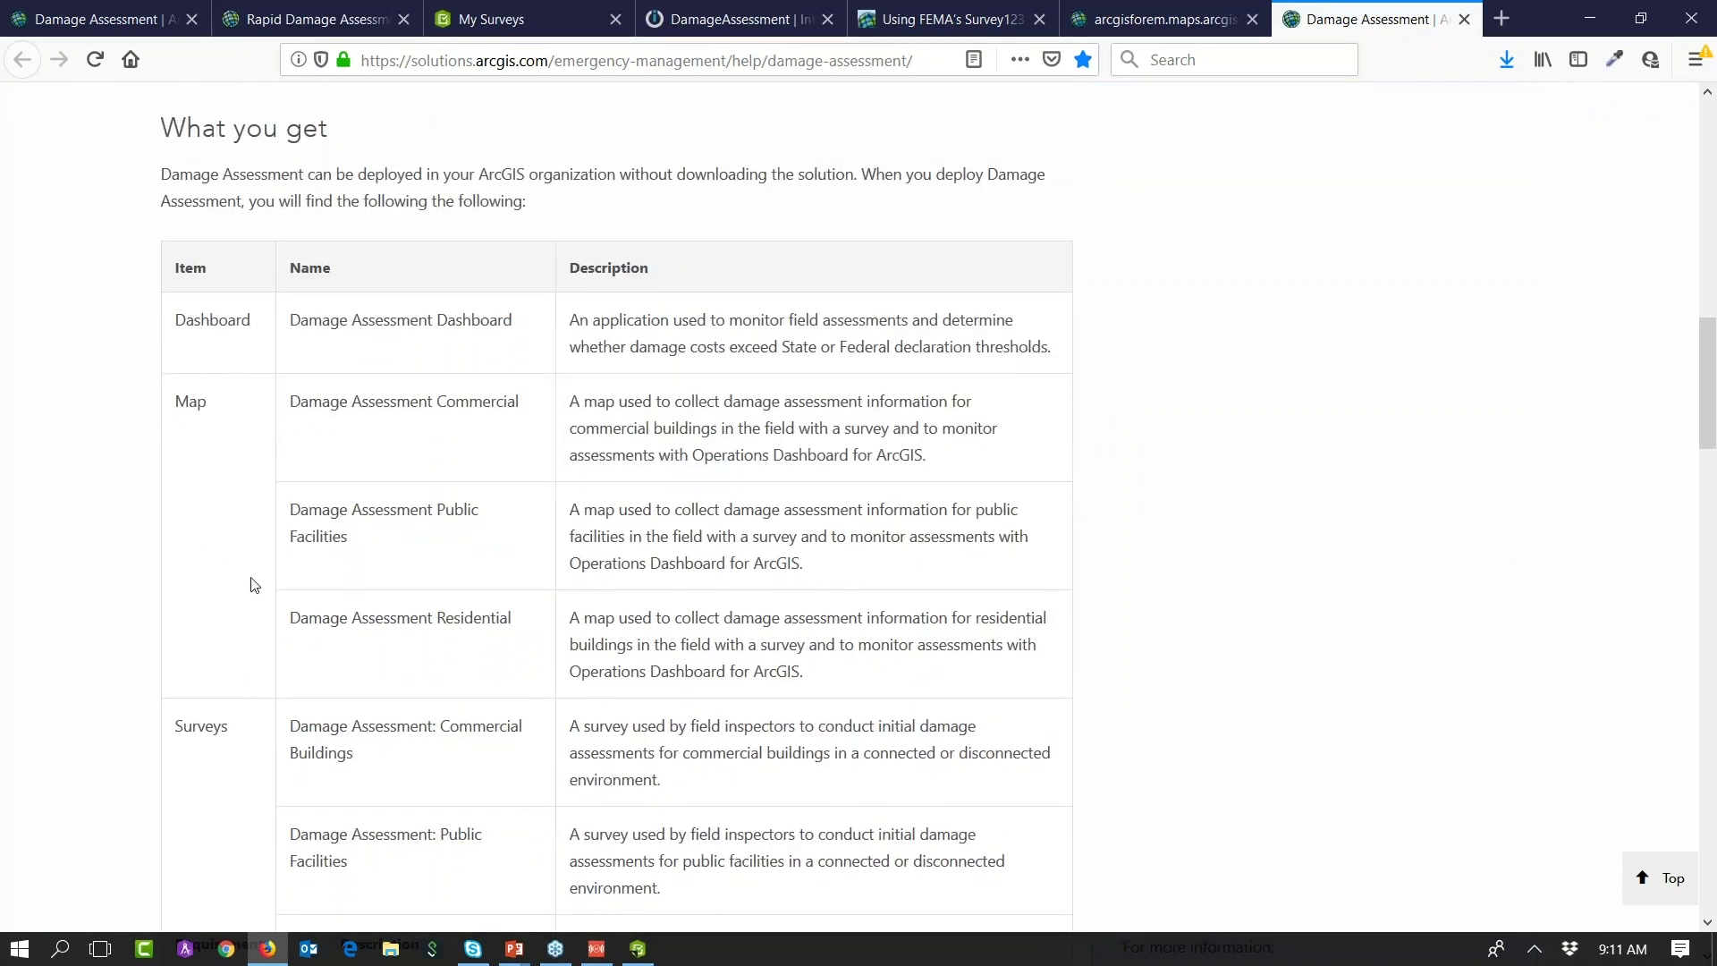
scroll(250, 769, down, 8)
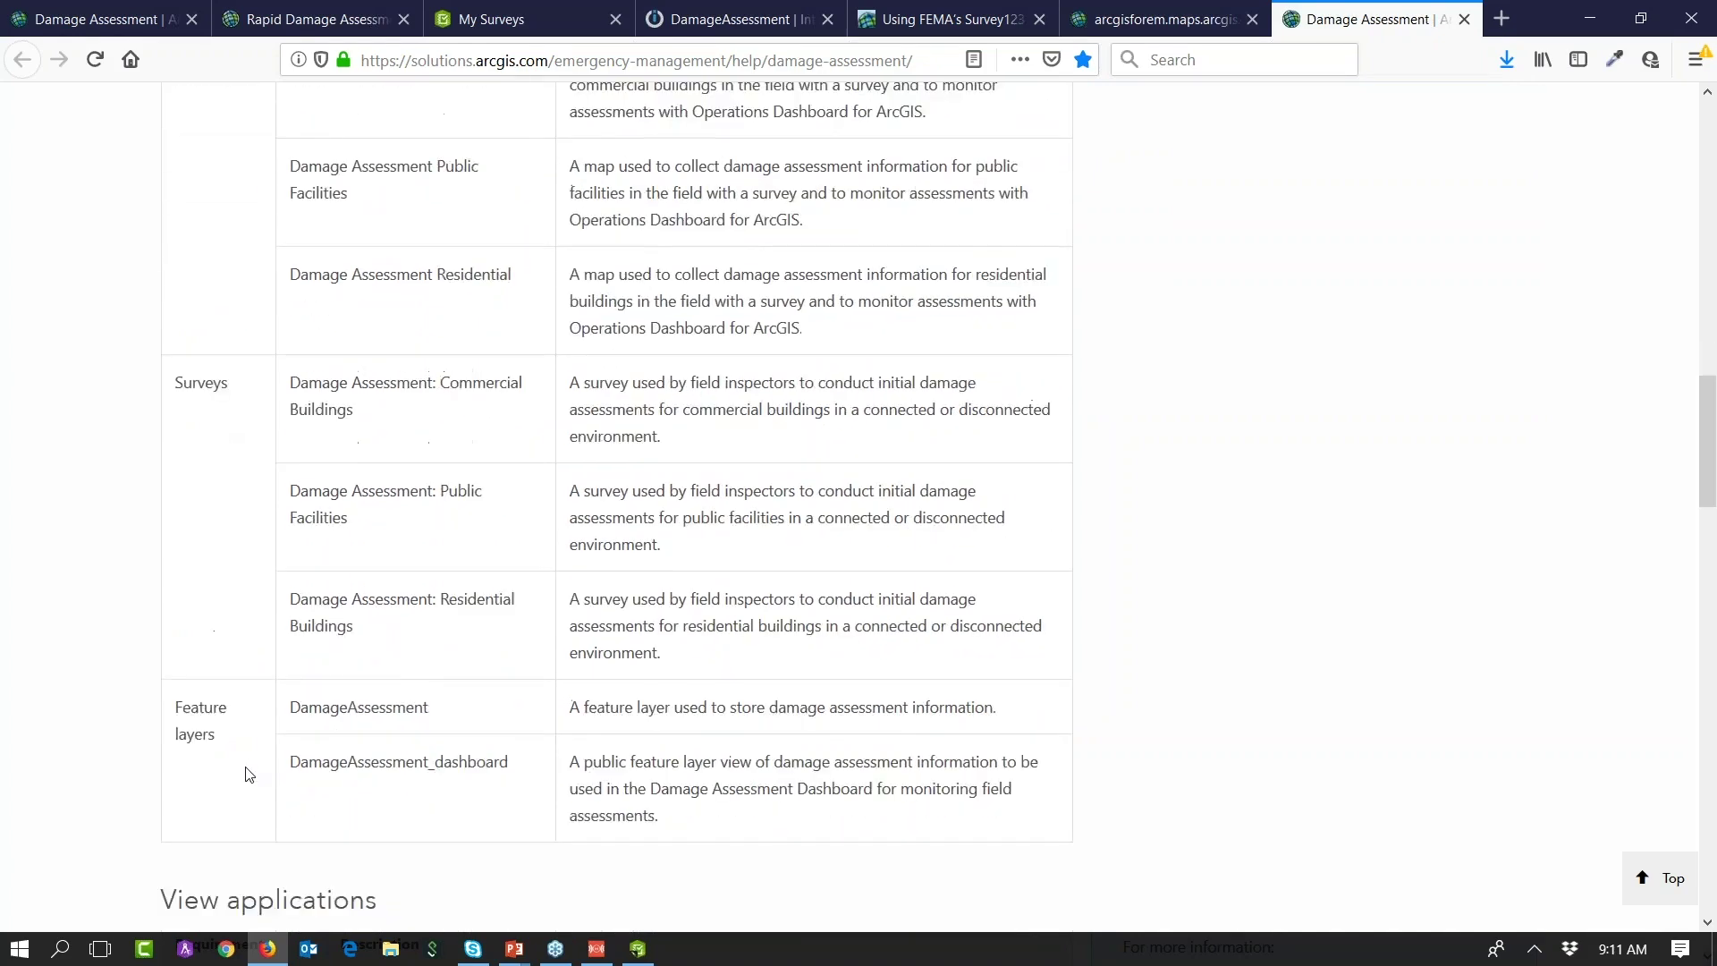
scroll(295, 407, down, 3)
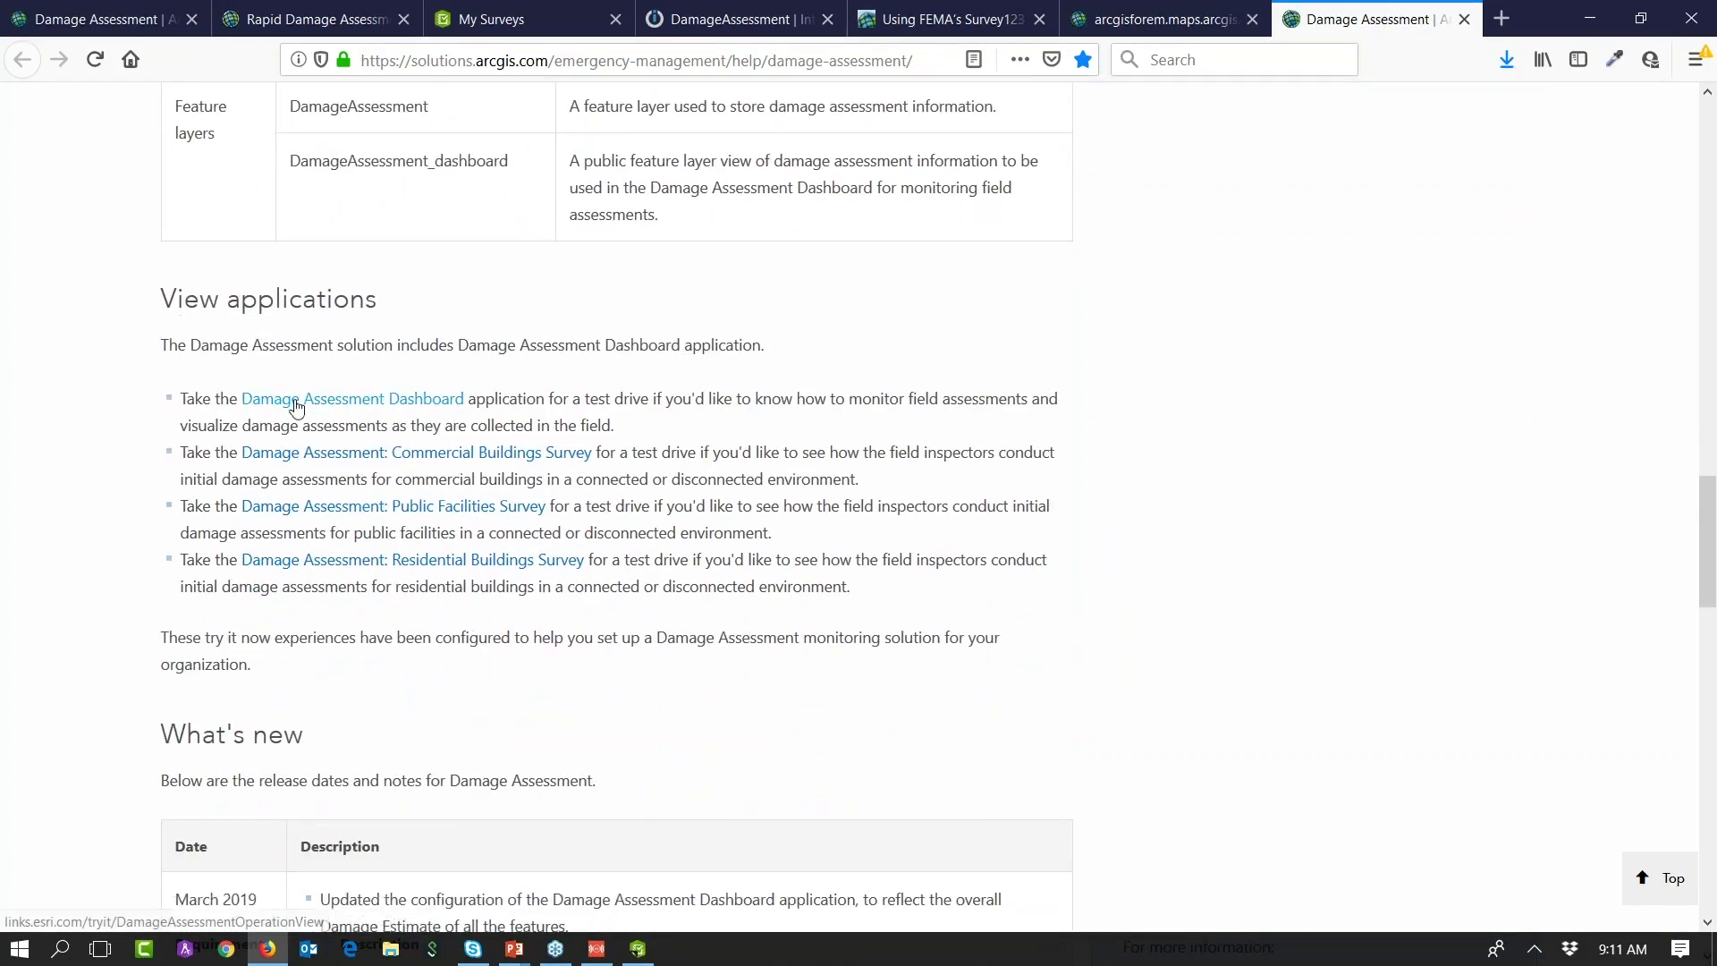
Step: Open the Damage Assessment Dashboard and Residential Buildings Survey links in new tabs
right_click(296, 407)
click(345, 410)
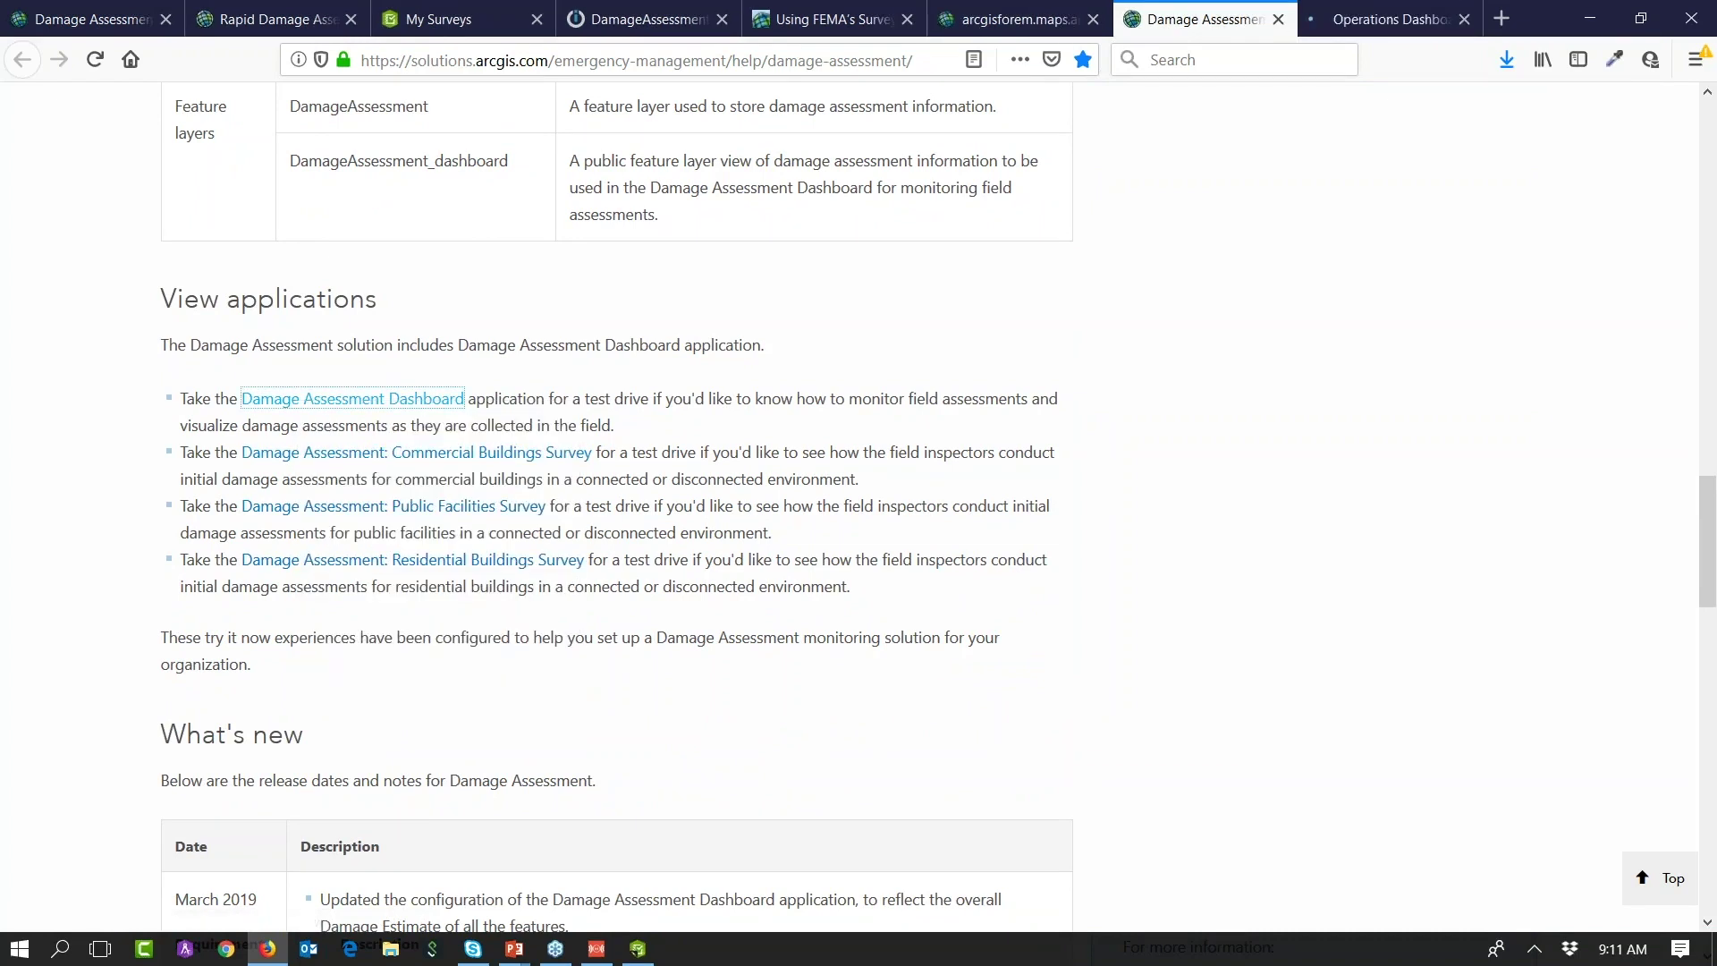
right_click(340, 561)
click(385, 572)
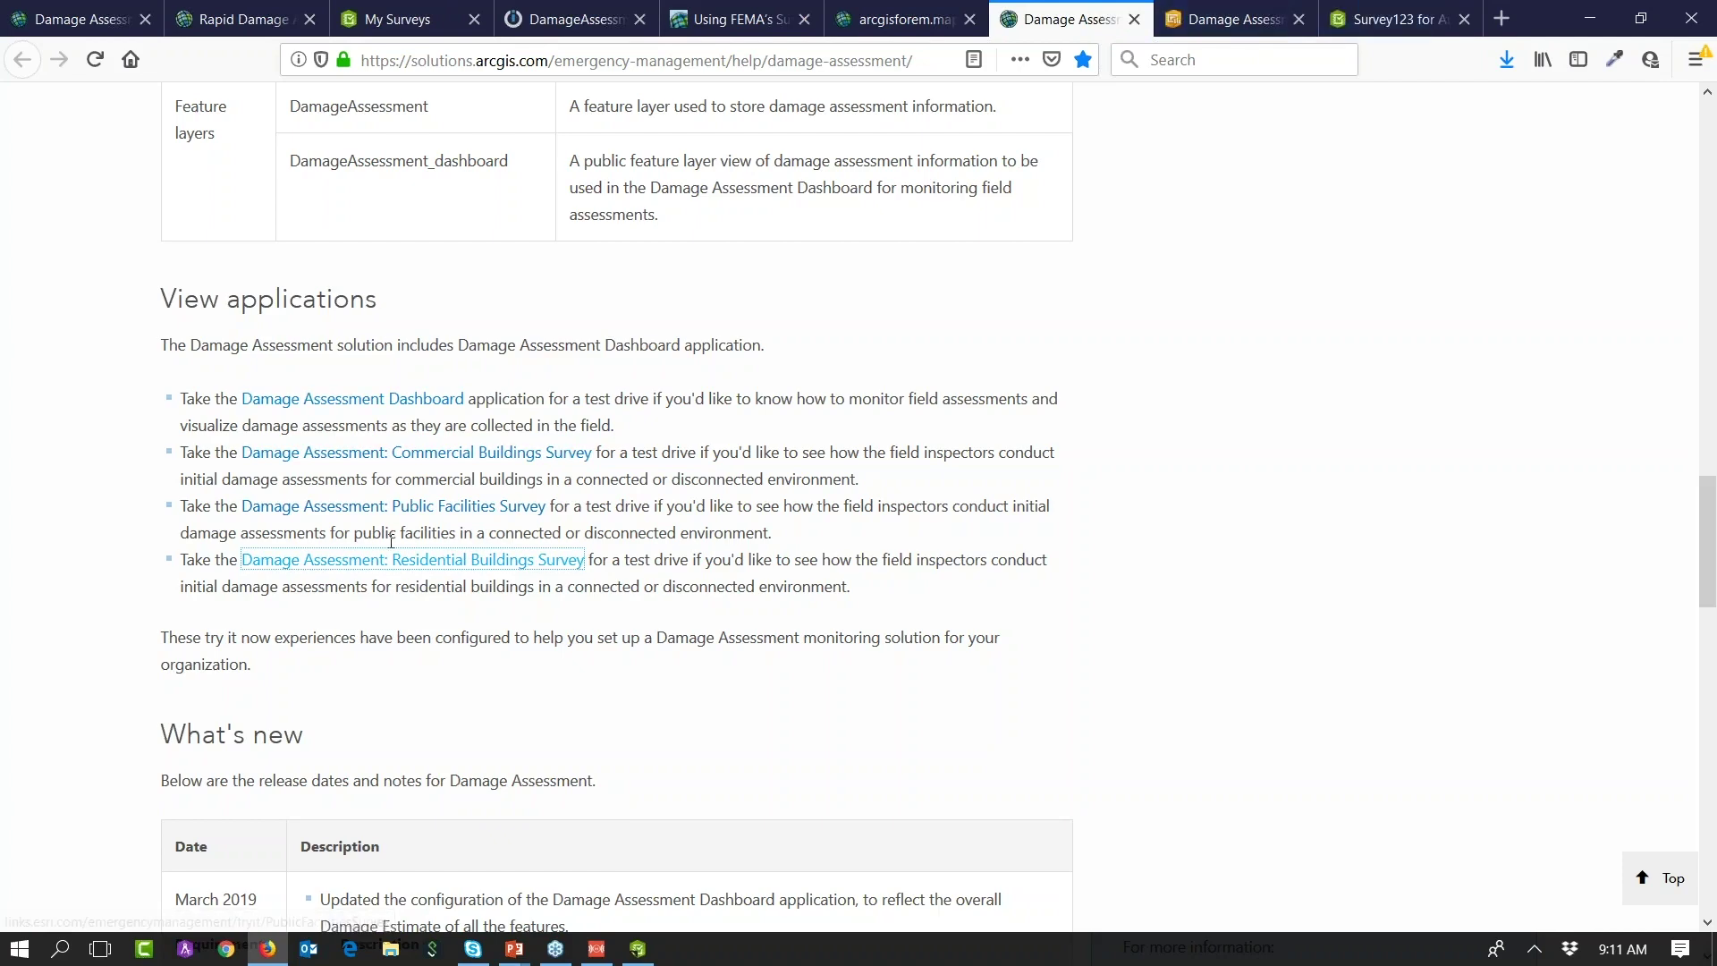
scroll(532, 511, up, 15)
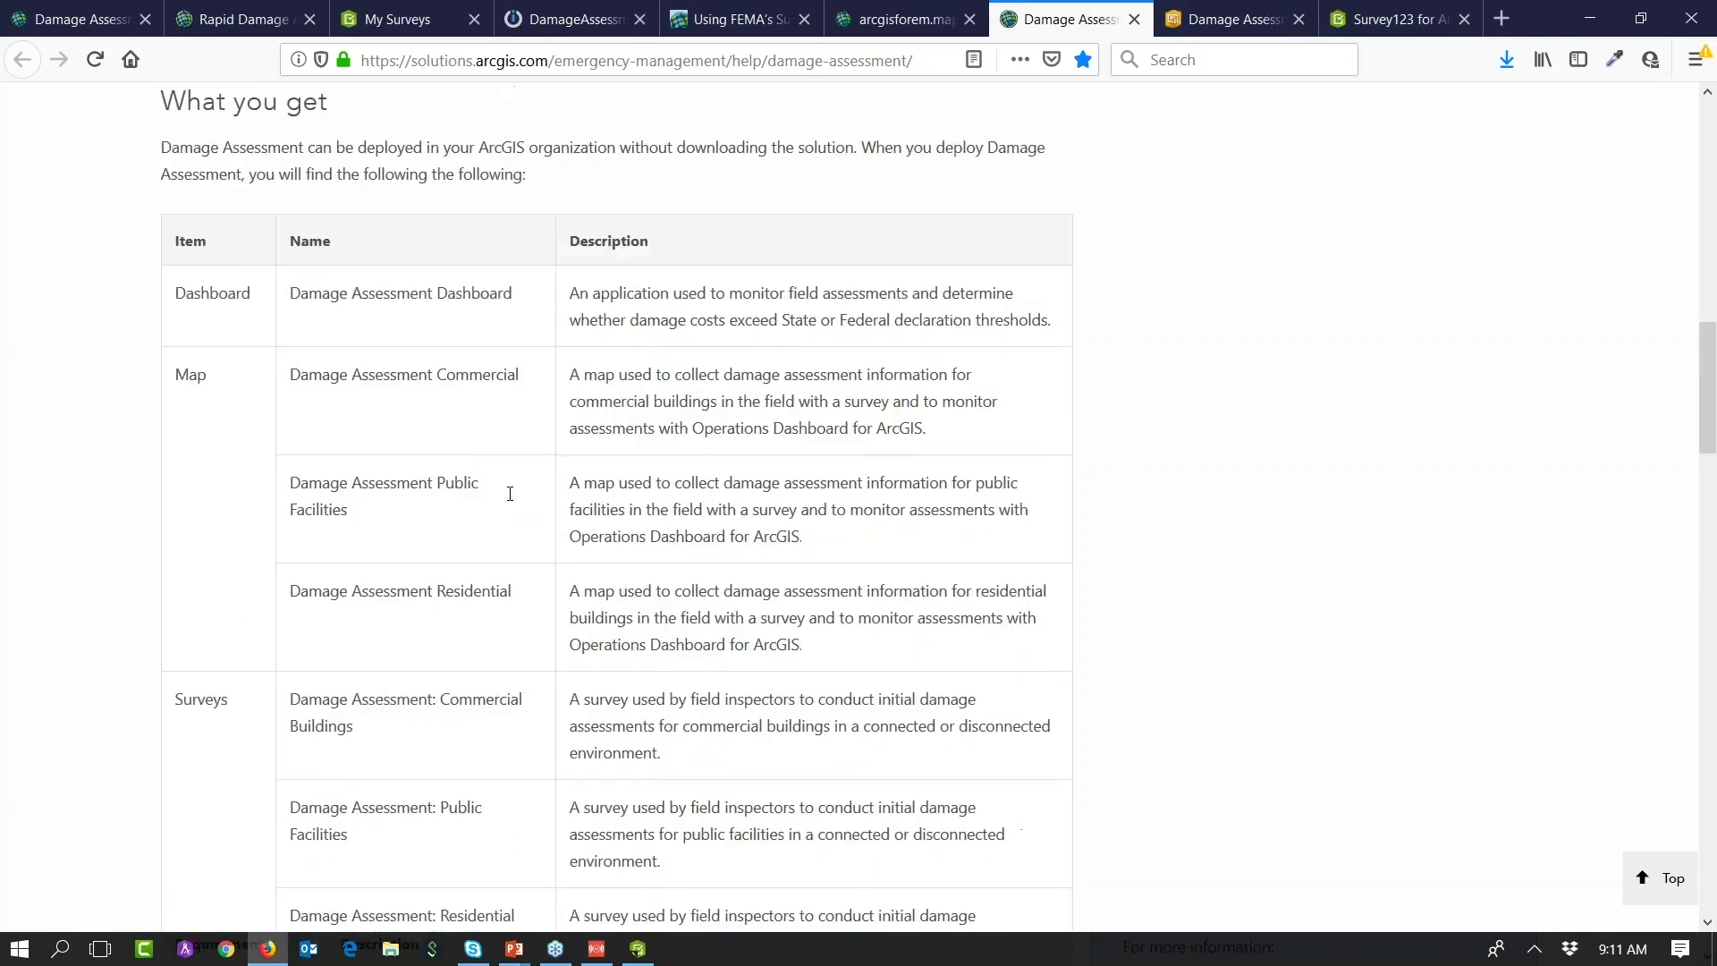
scroll(631, 555, up, 3)
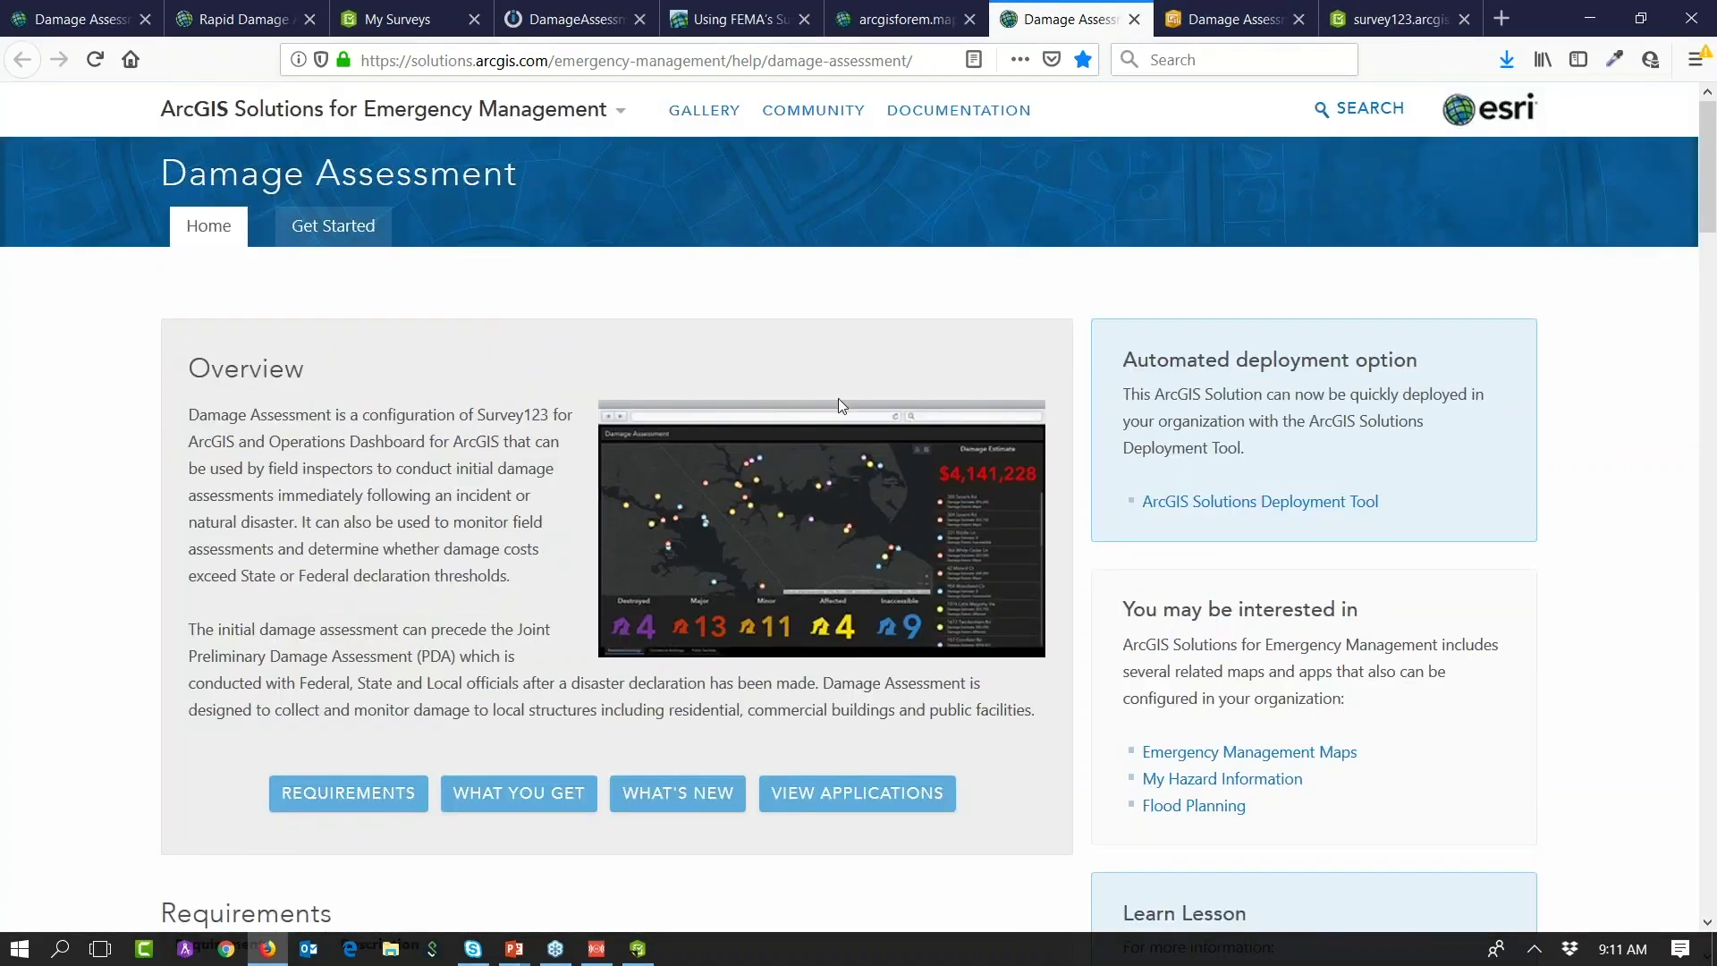
Step: Switch to the Damage Assessment dashboard and pan the map to the points near Annapolis
click(1228, 36)
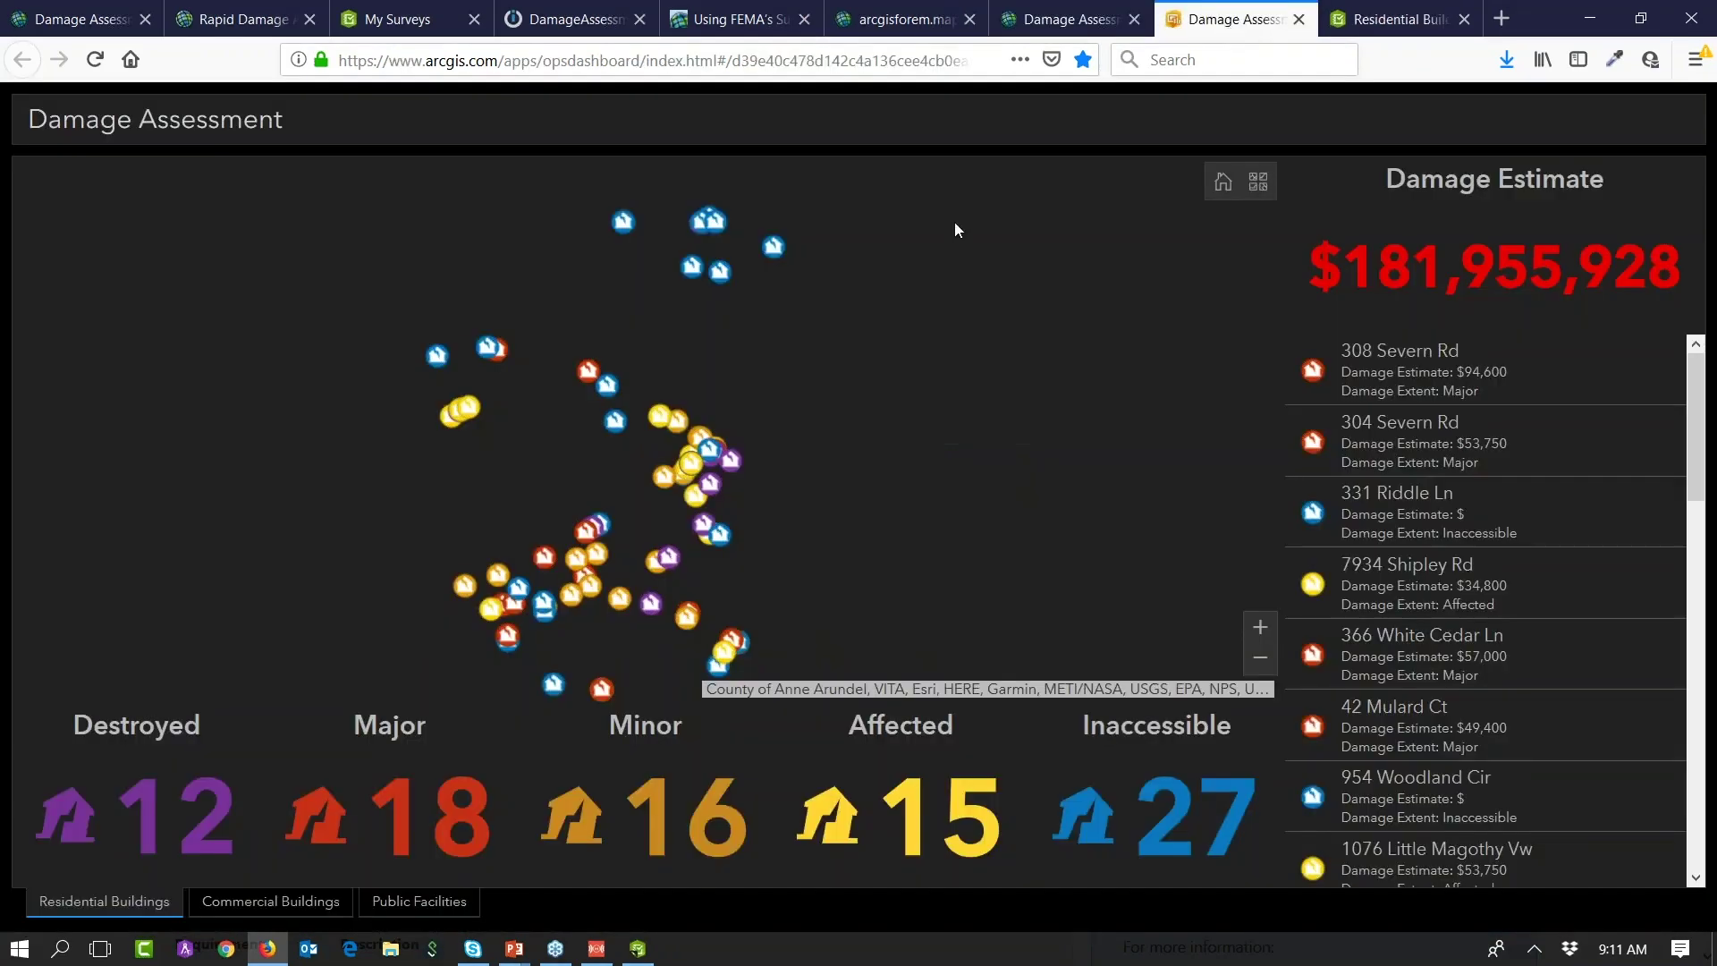
drag(609, 500, 654, 443)
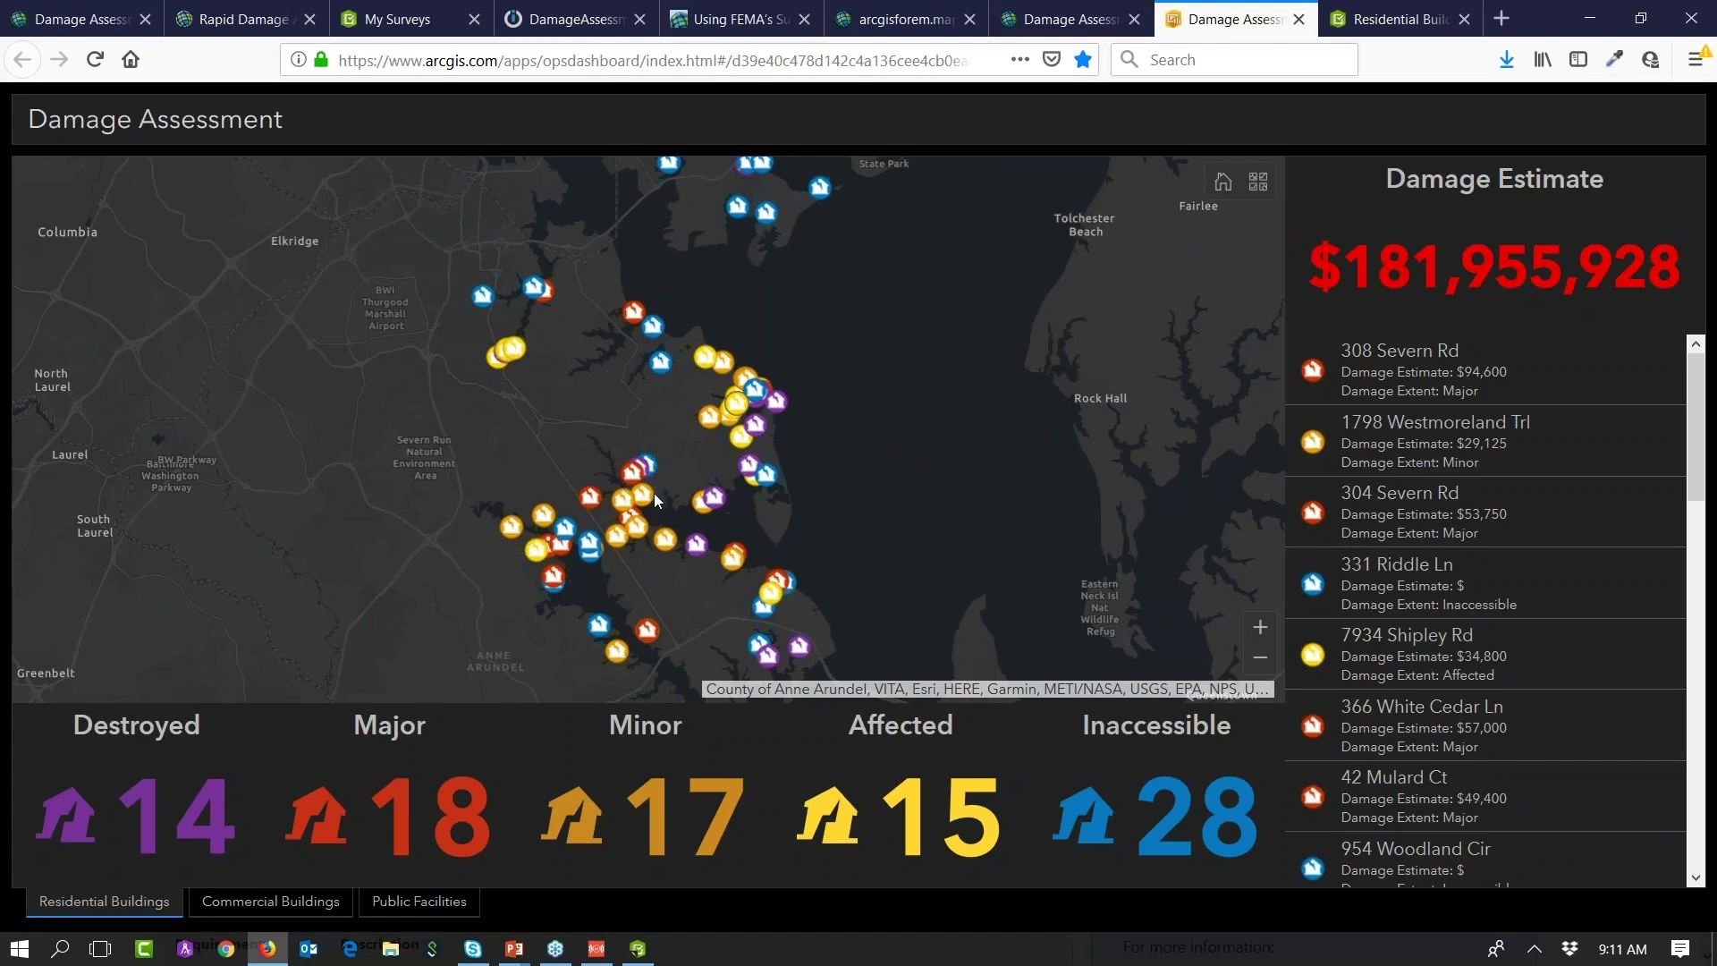
drag(653, 496, 646, 422)
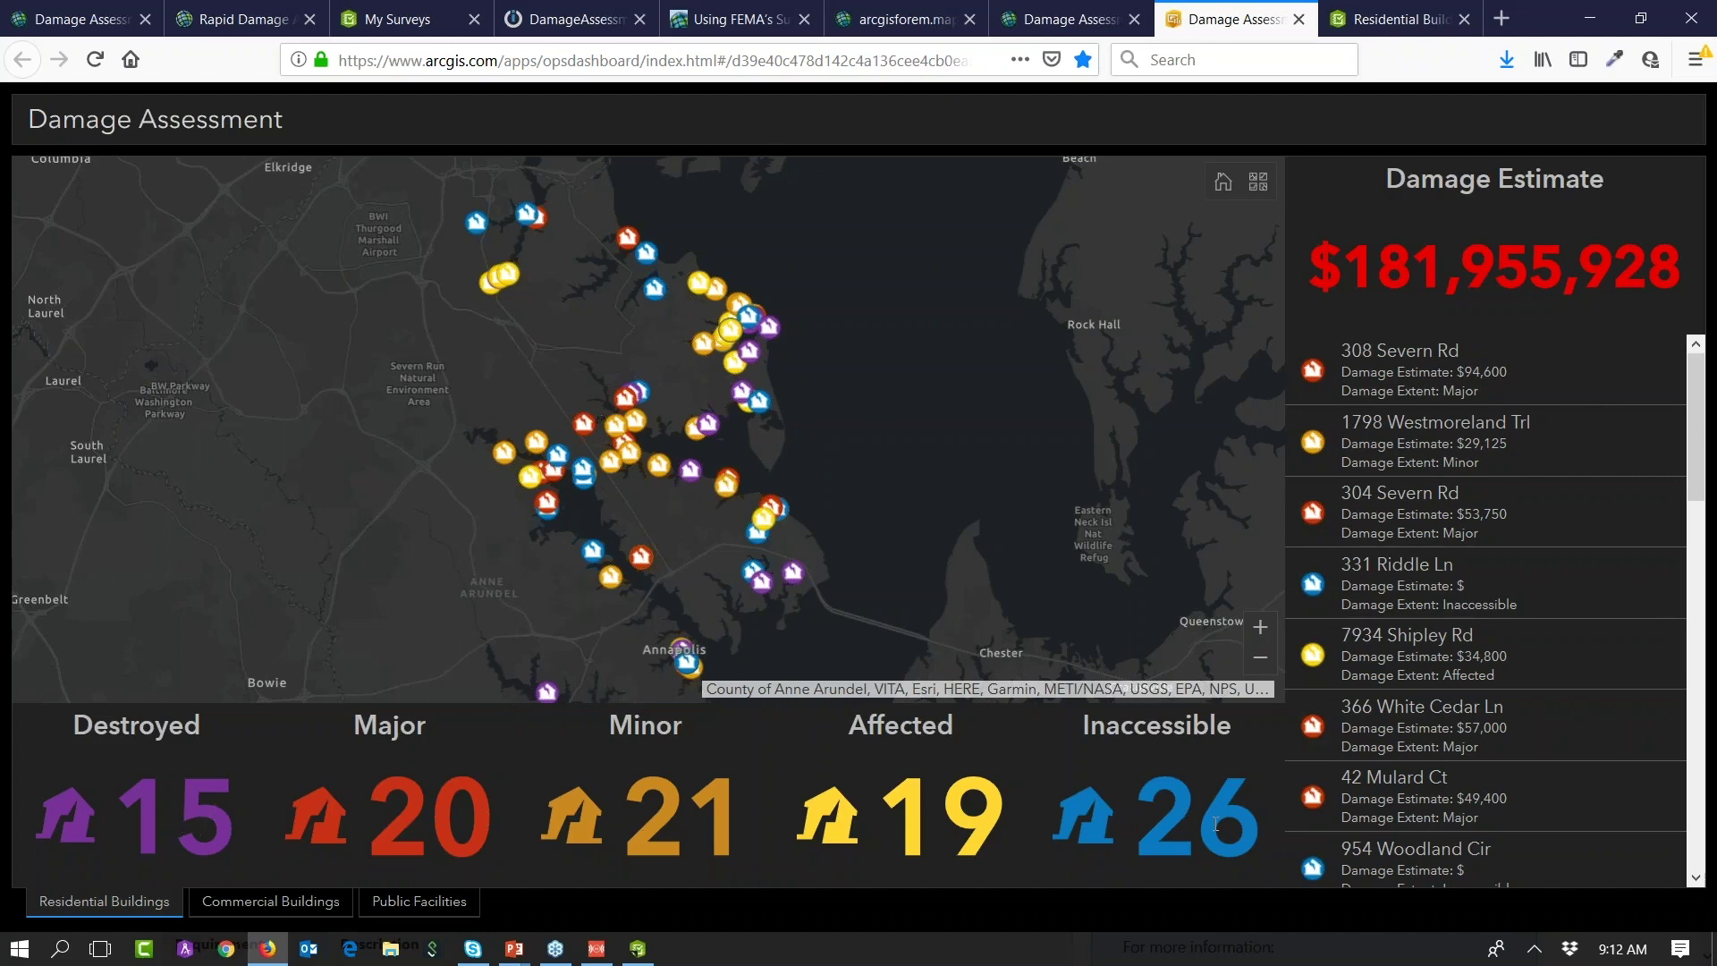
Step: Zoom into the waterfront neighbourhood's damage points, pan to Sullivan Cove, and zoom back out
drag(493, 409, 708, 544)
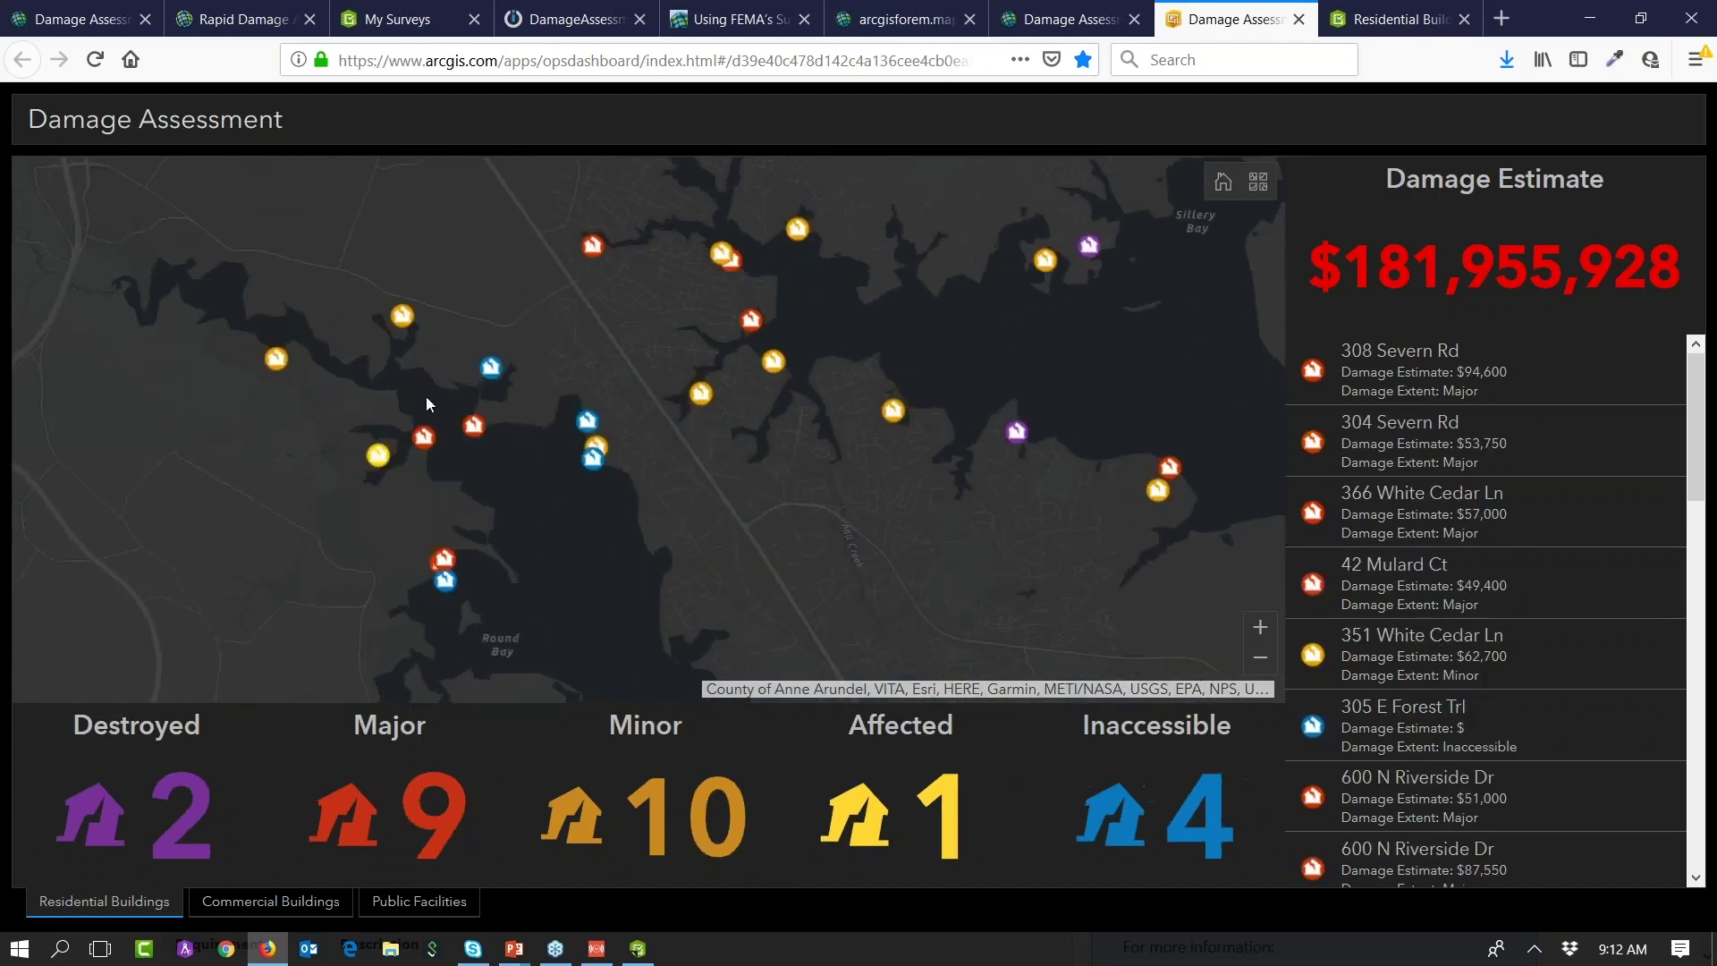
drag(346, 356, 608, 541)
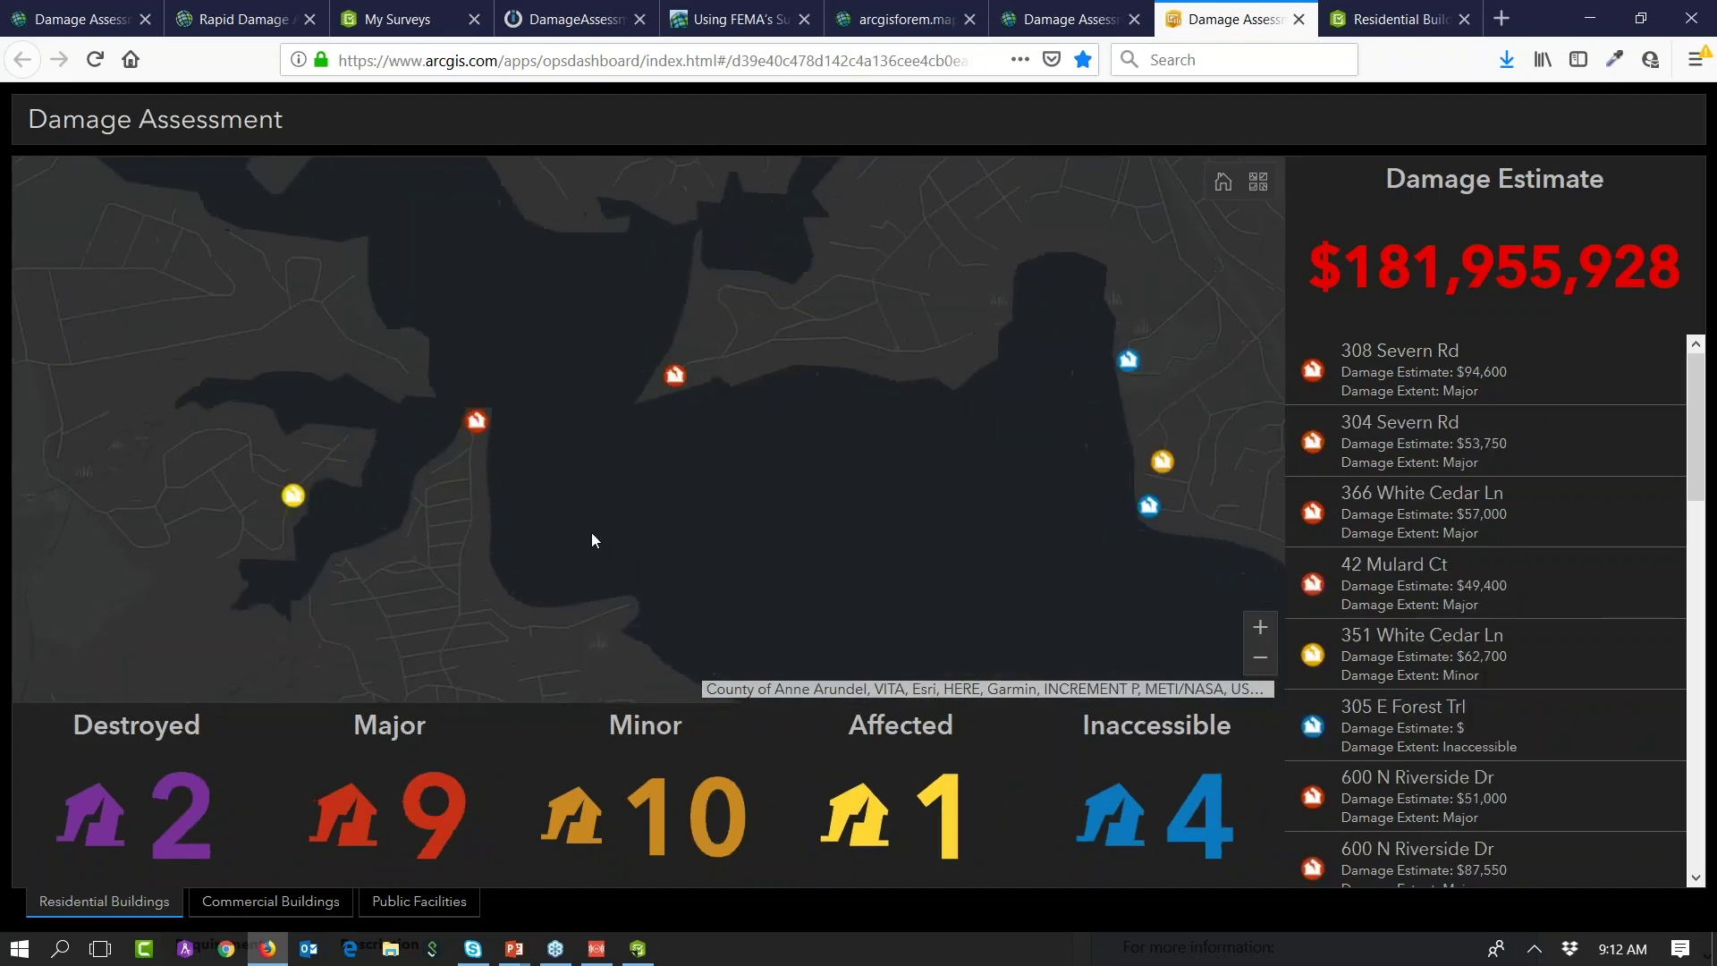
drag(1146, 420, 306, 534)
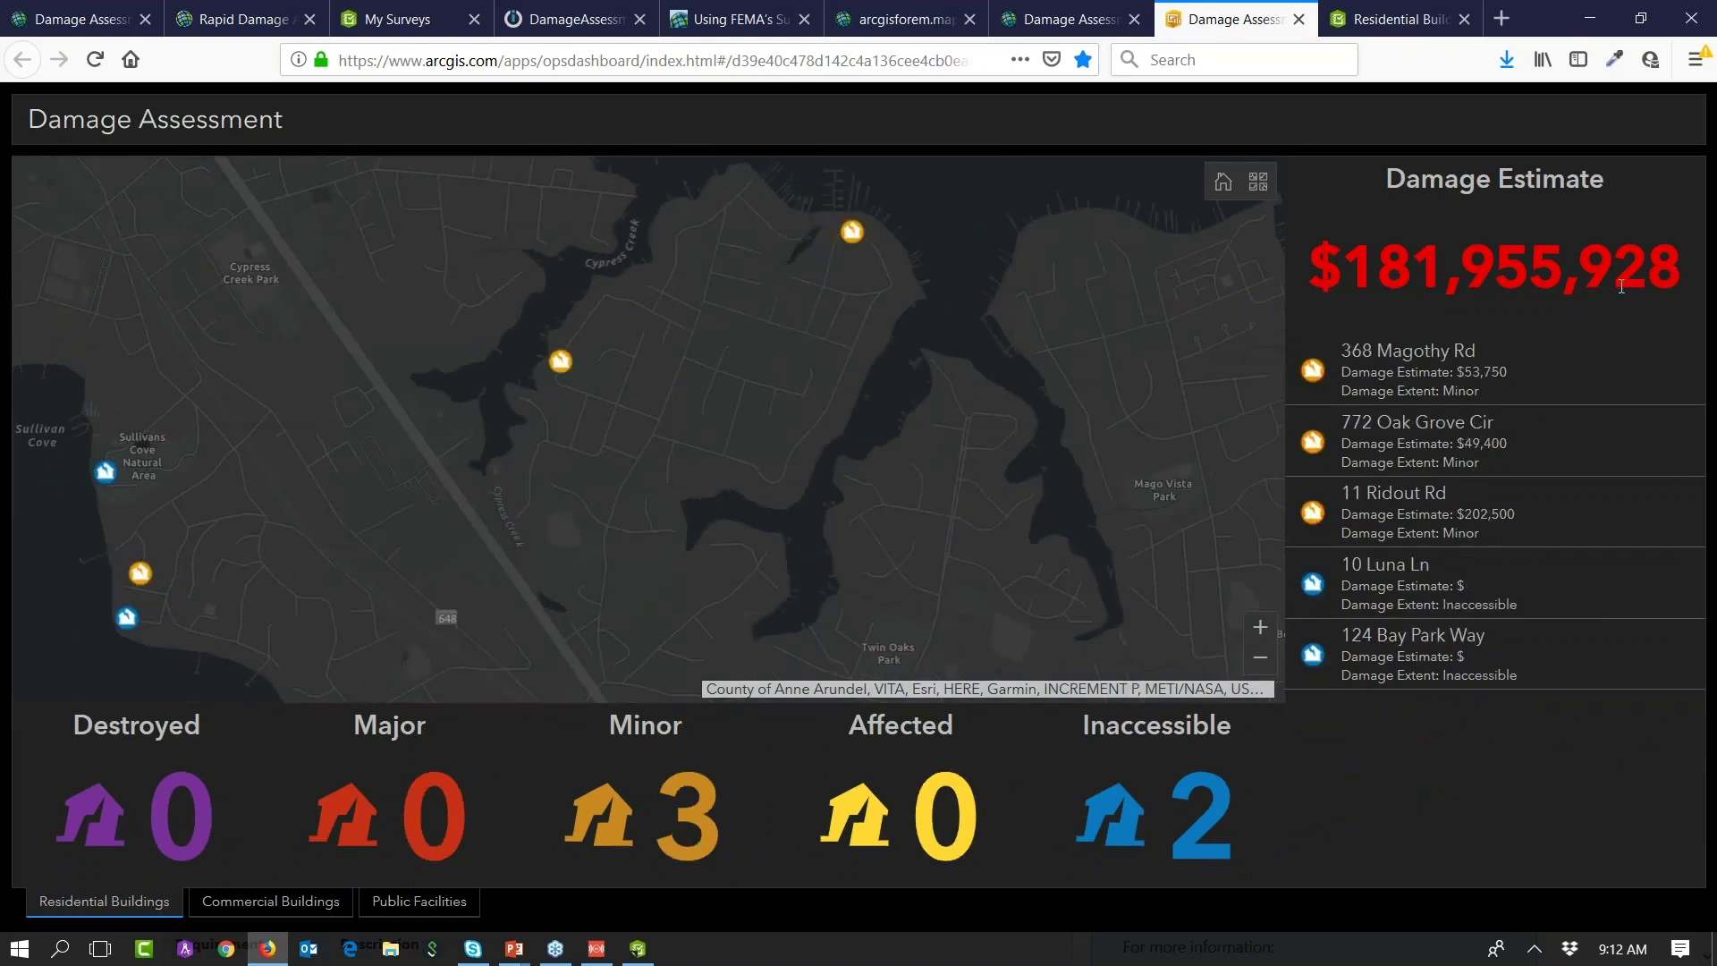
scroll(538, 465, down, 4)
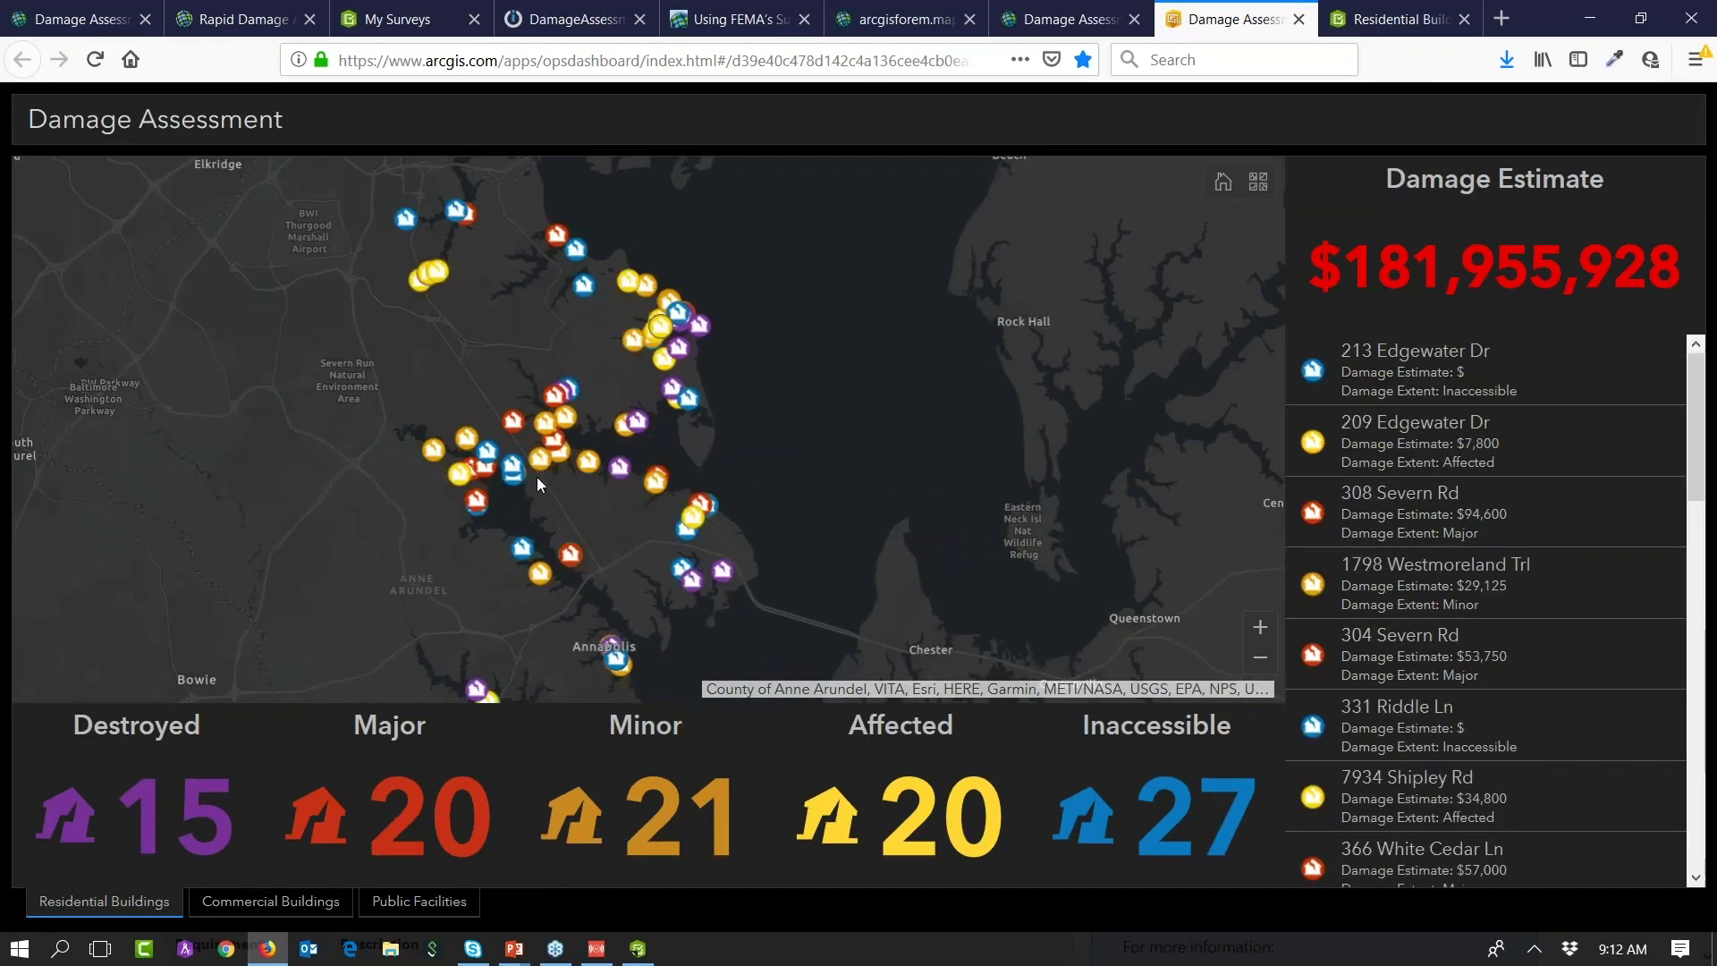
click(1375, 523)
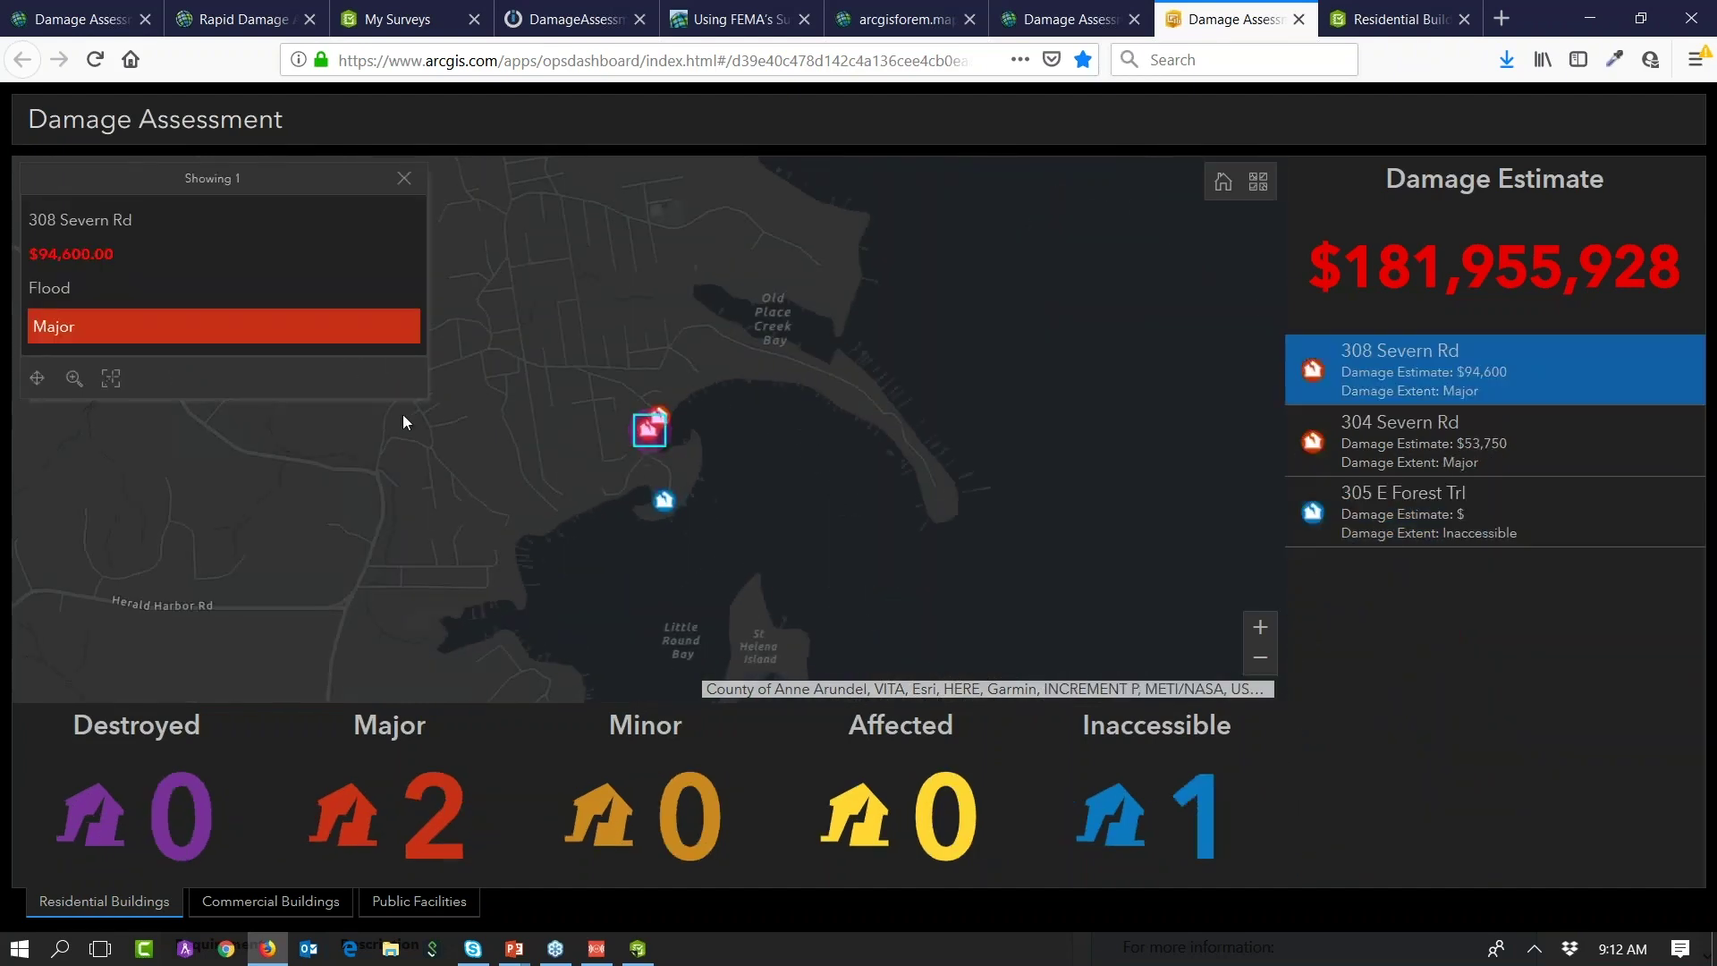
click(1480, 525)
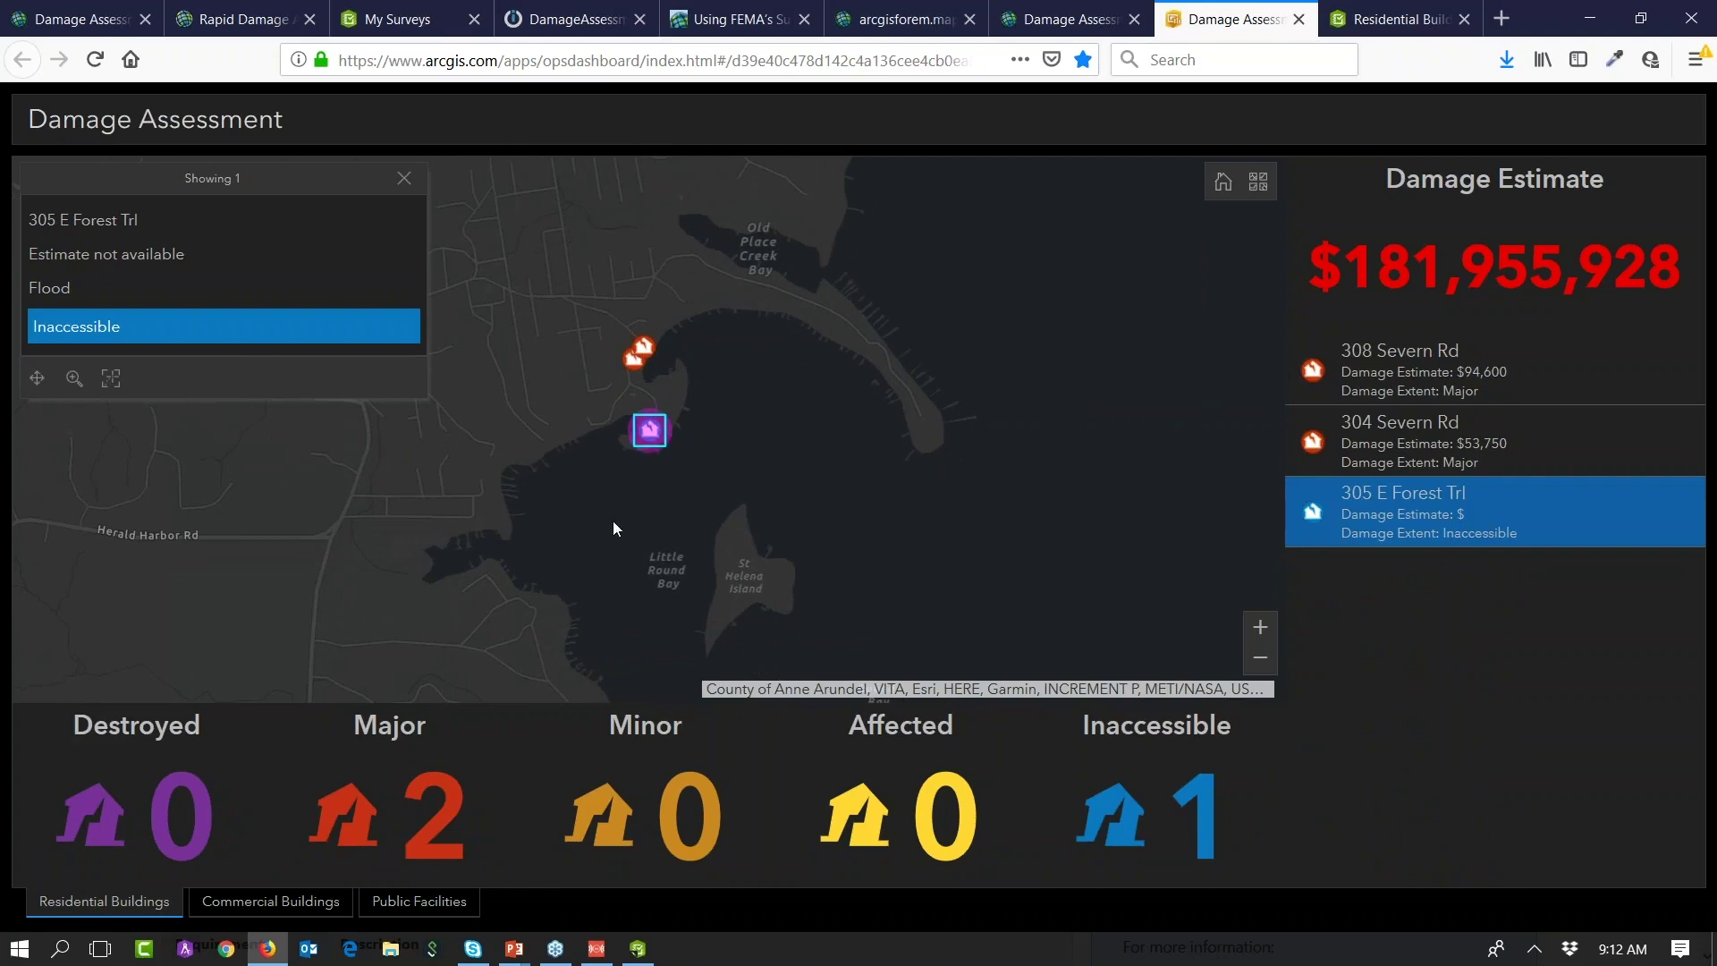
scroll(614, 520, down, 4)
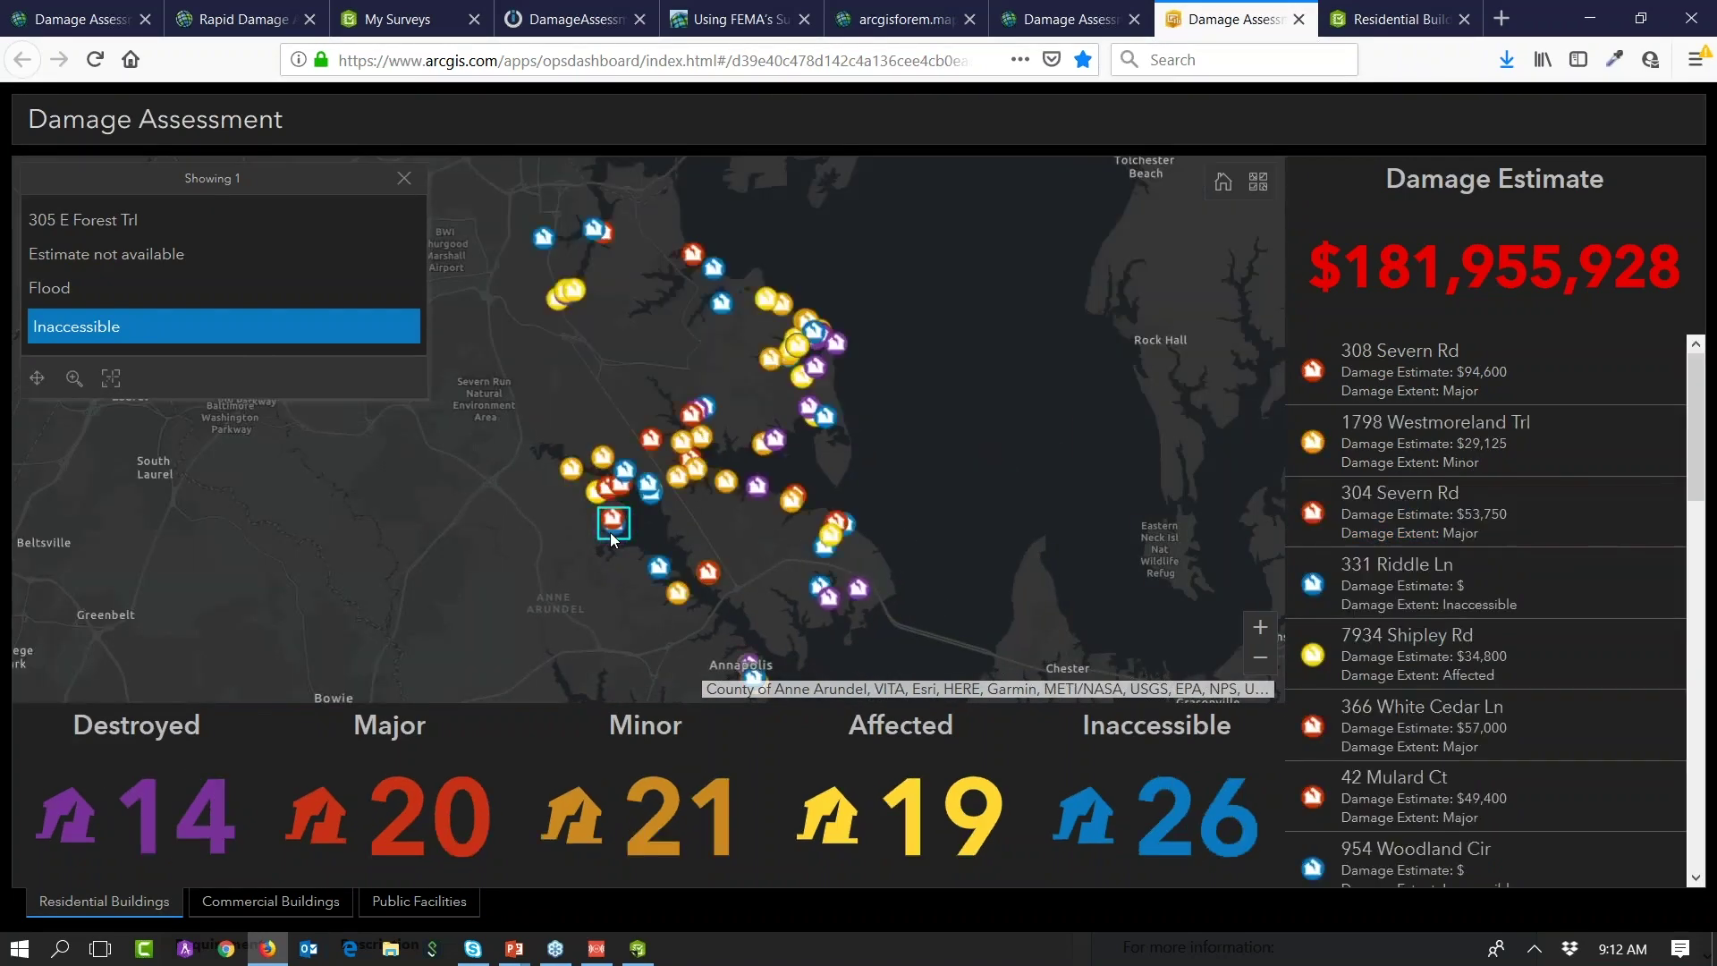
scroll(610, 533, down, 2)
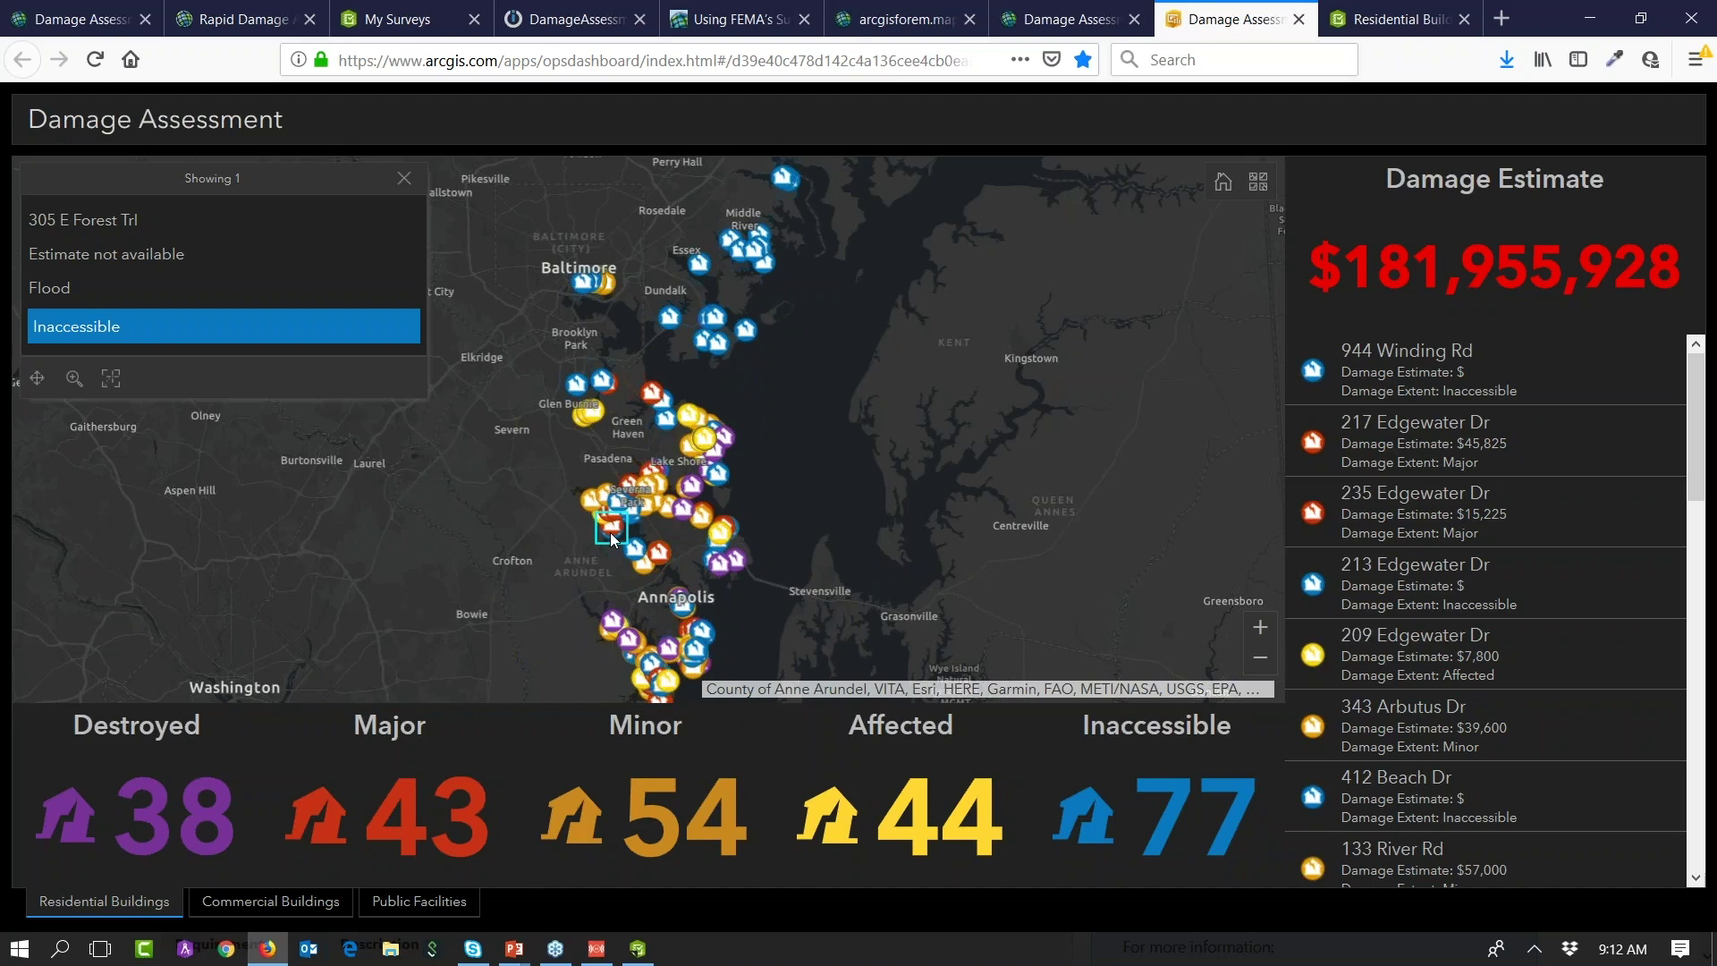
click(1395, 19)
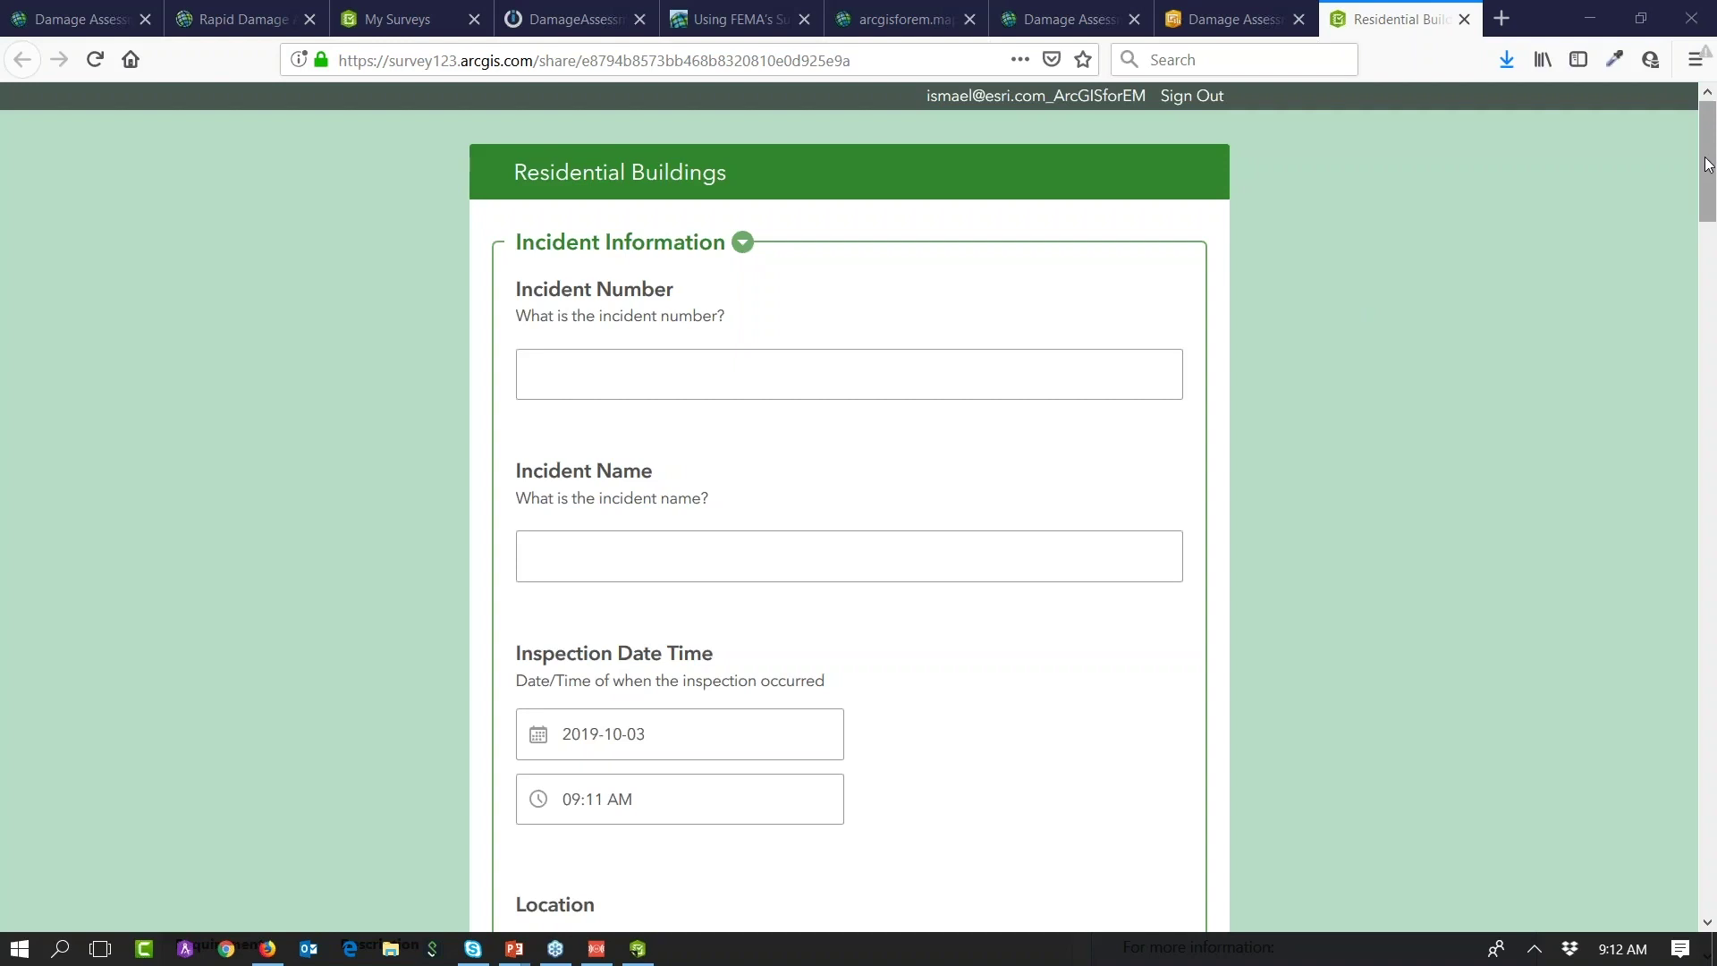
Step: Clear the highlighted title, collapse Incident and Inspector's Information, and answer Yes to owner or occupant present
drag(521, 171, 732, 184)
click(744, 177)
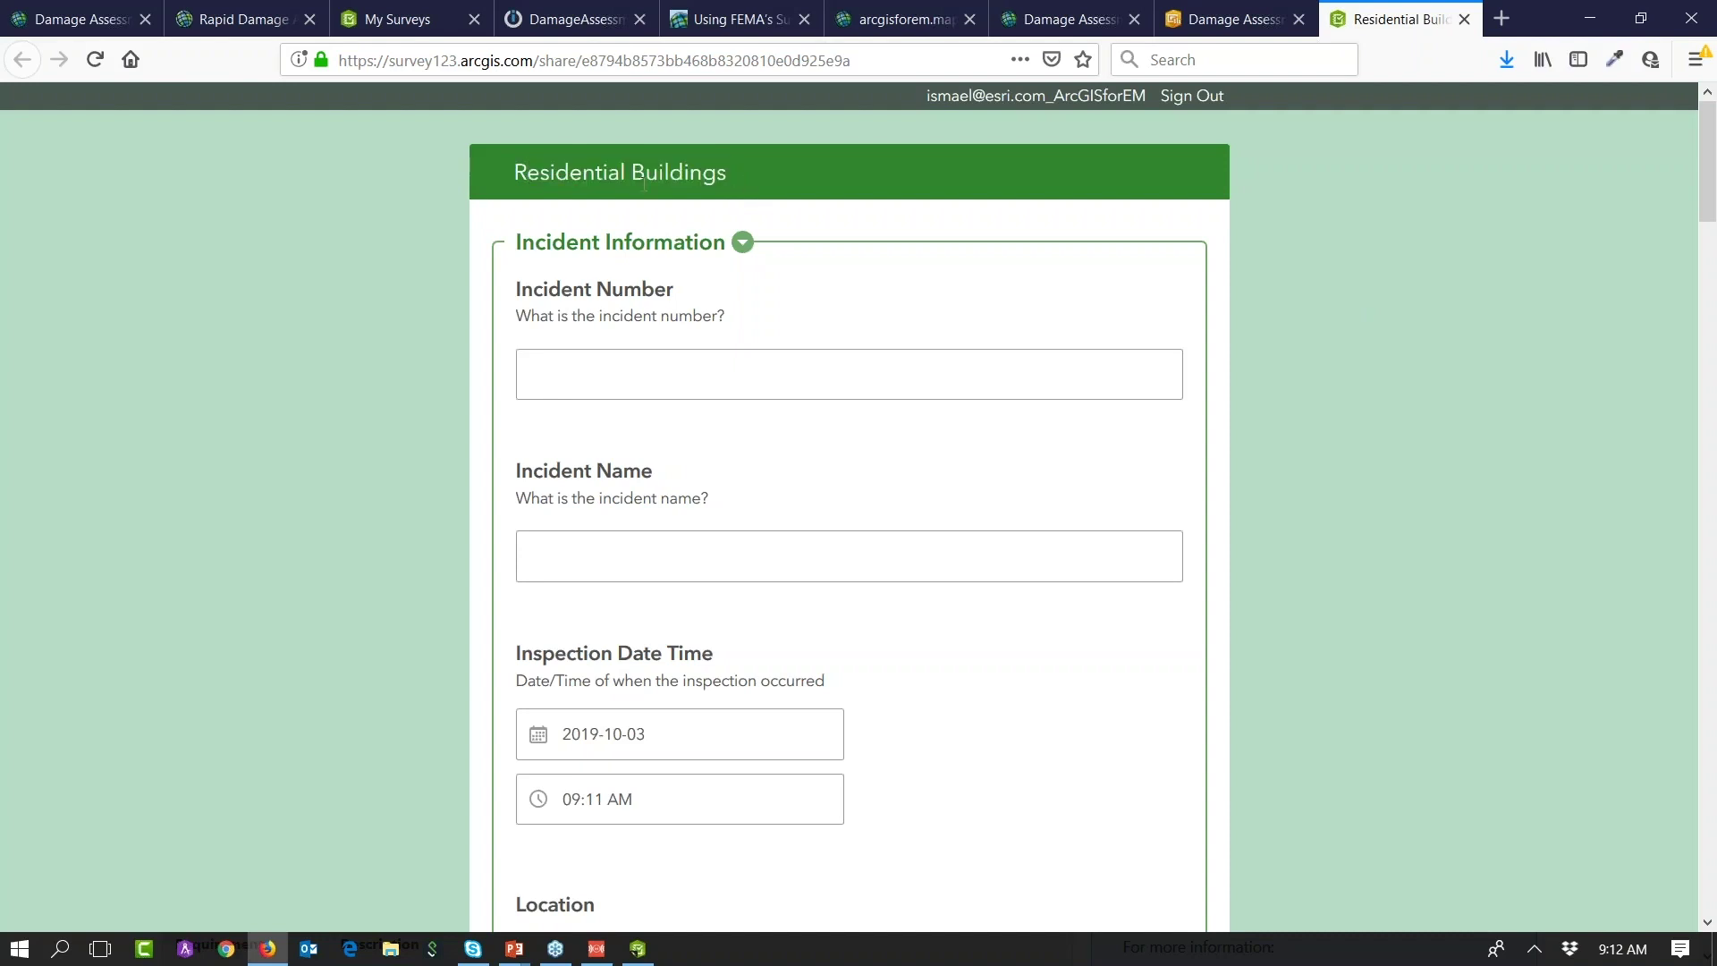
drag(1709, 157, 1708, 152)
click(742, 243)
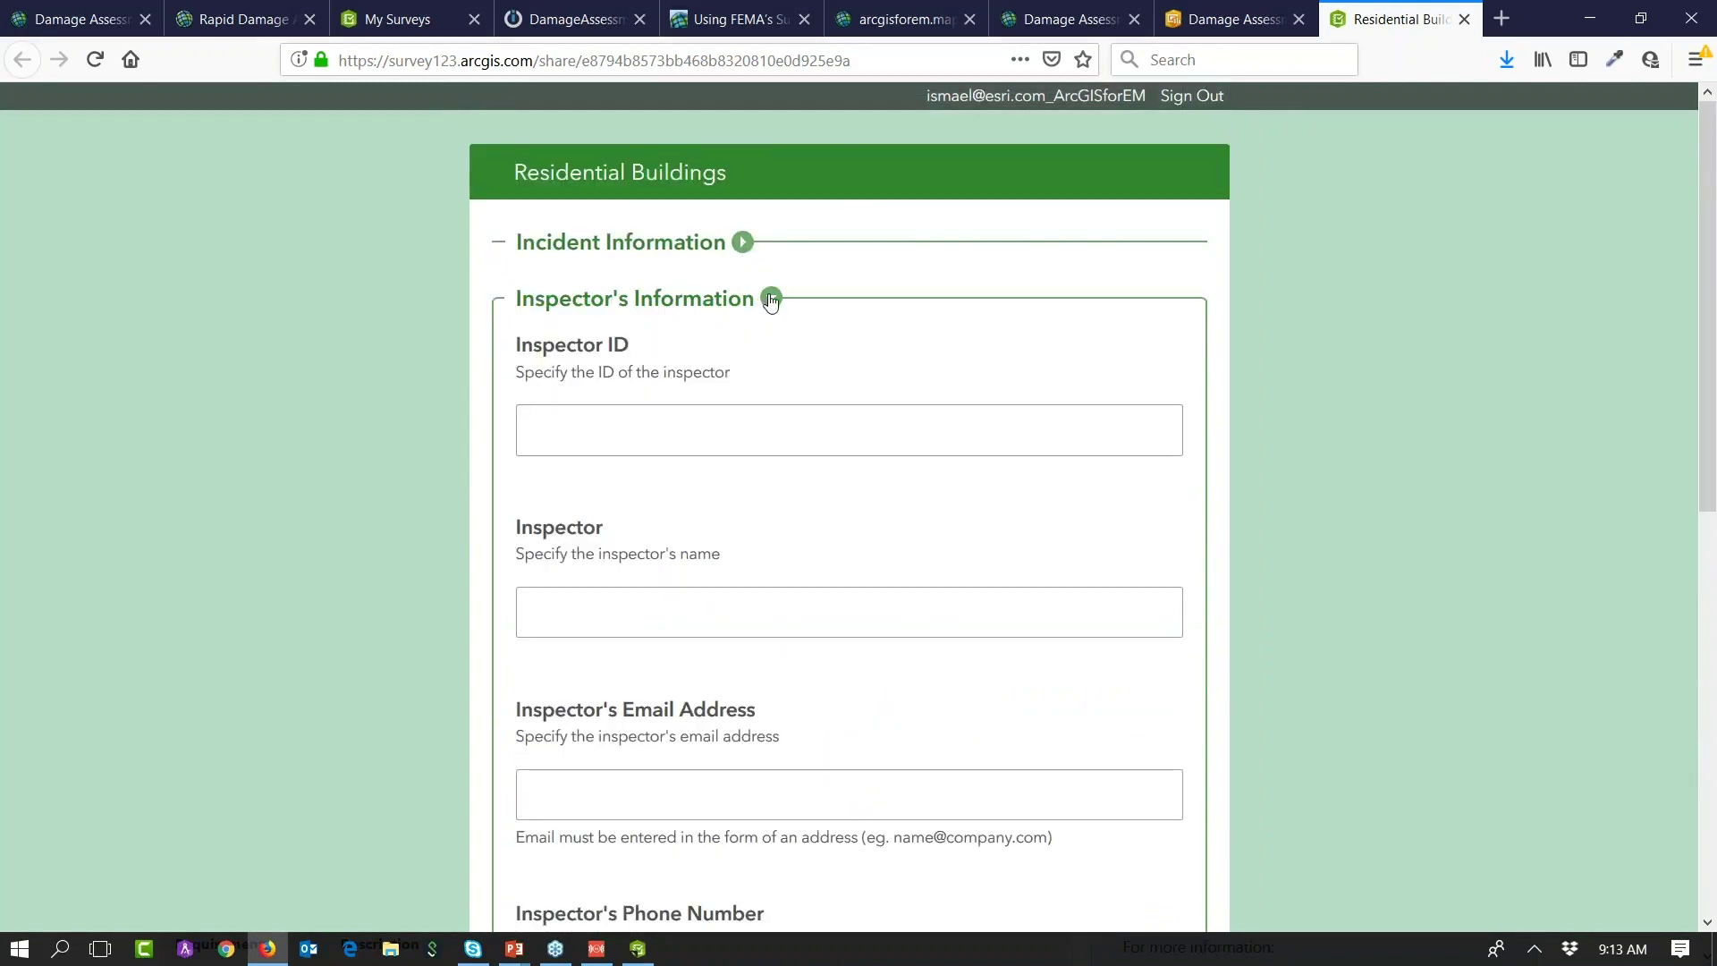
click(771, 299)
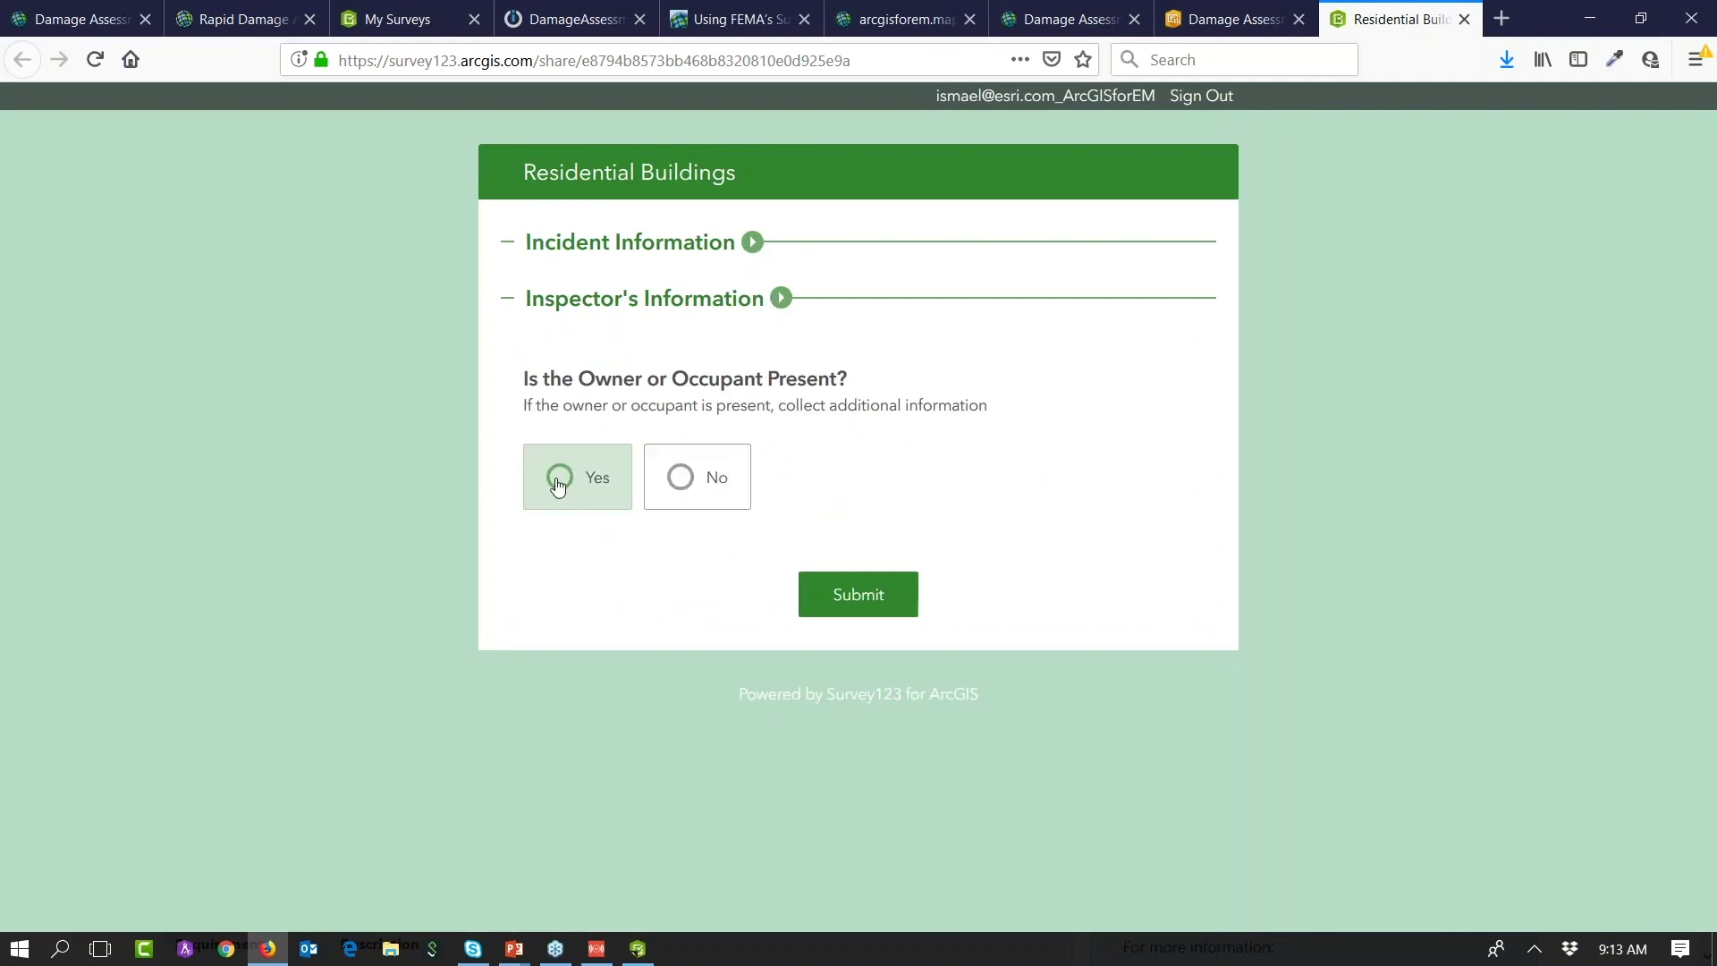
click(559, 483)
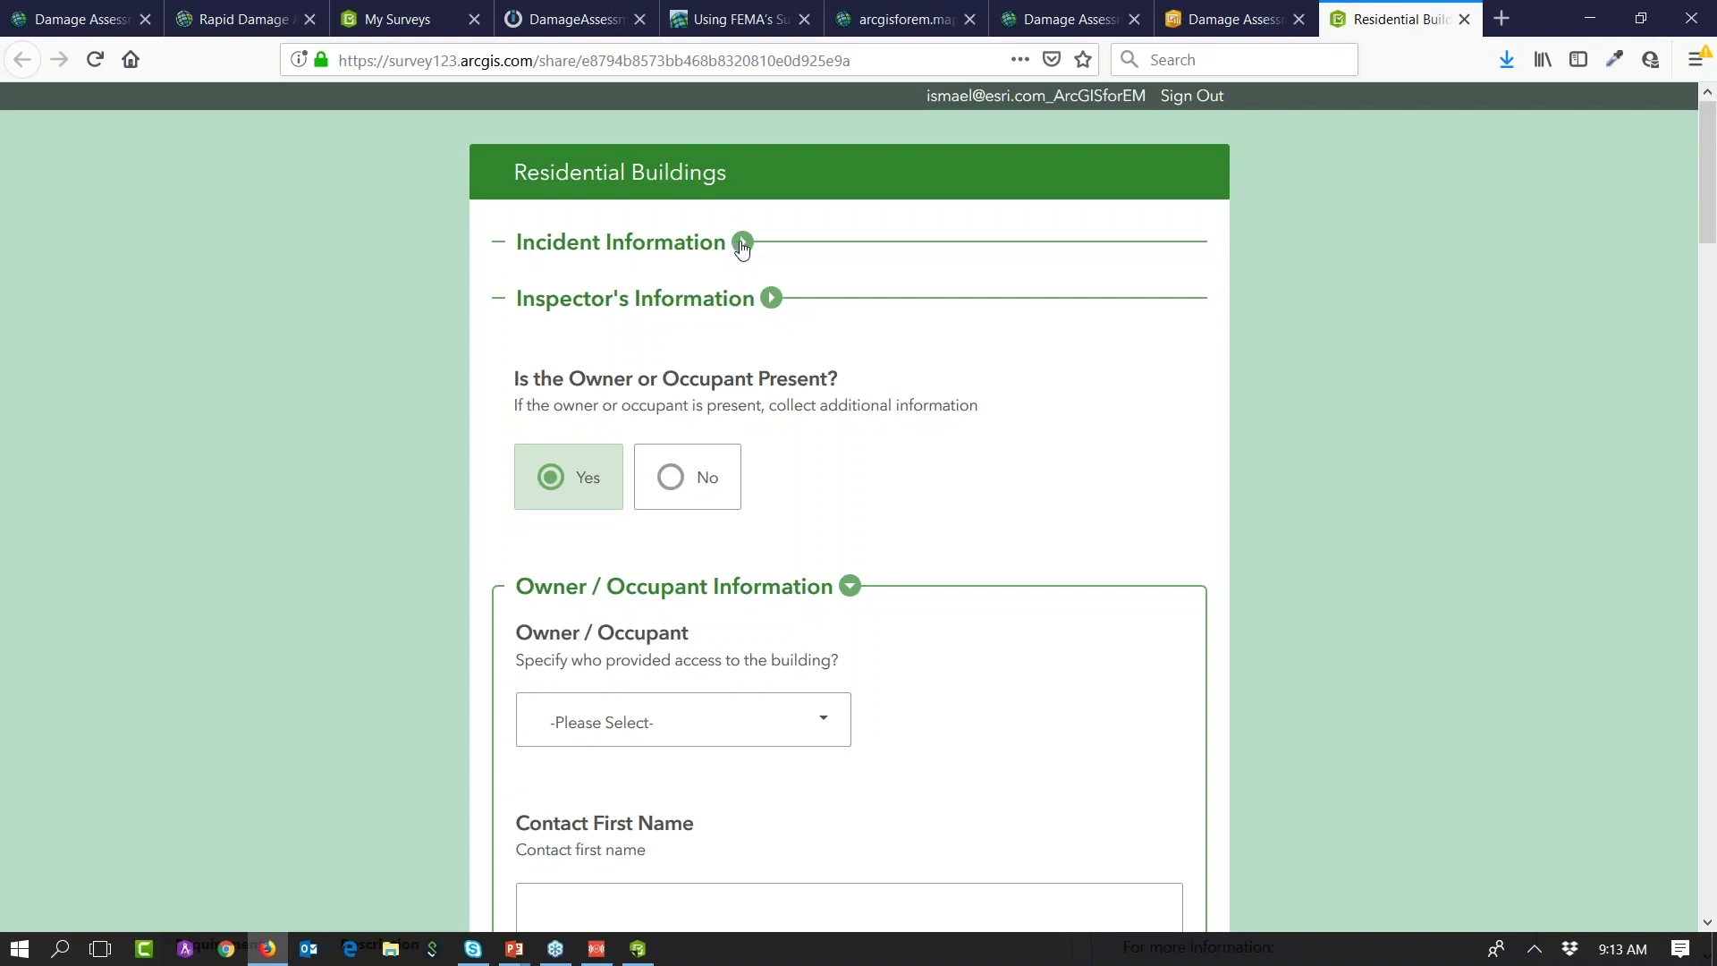
Step: Expand and collapse the Incident Information and Inspector's Information sections to review their fields
click(742, 244)
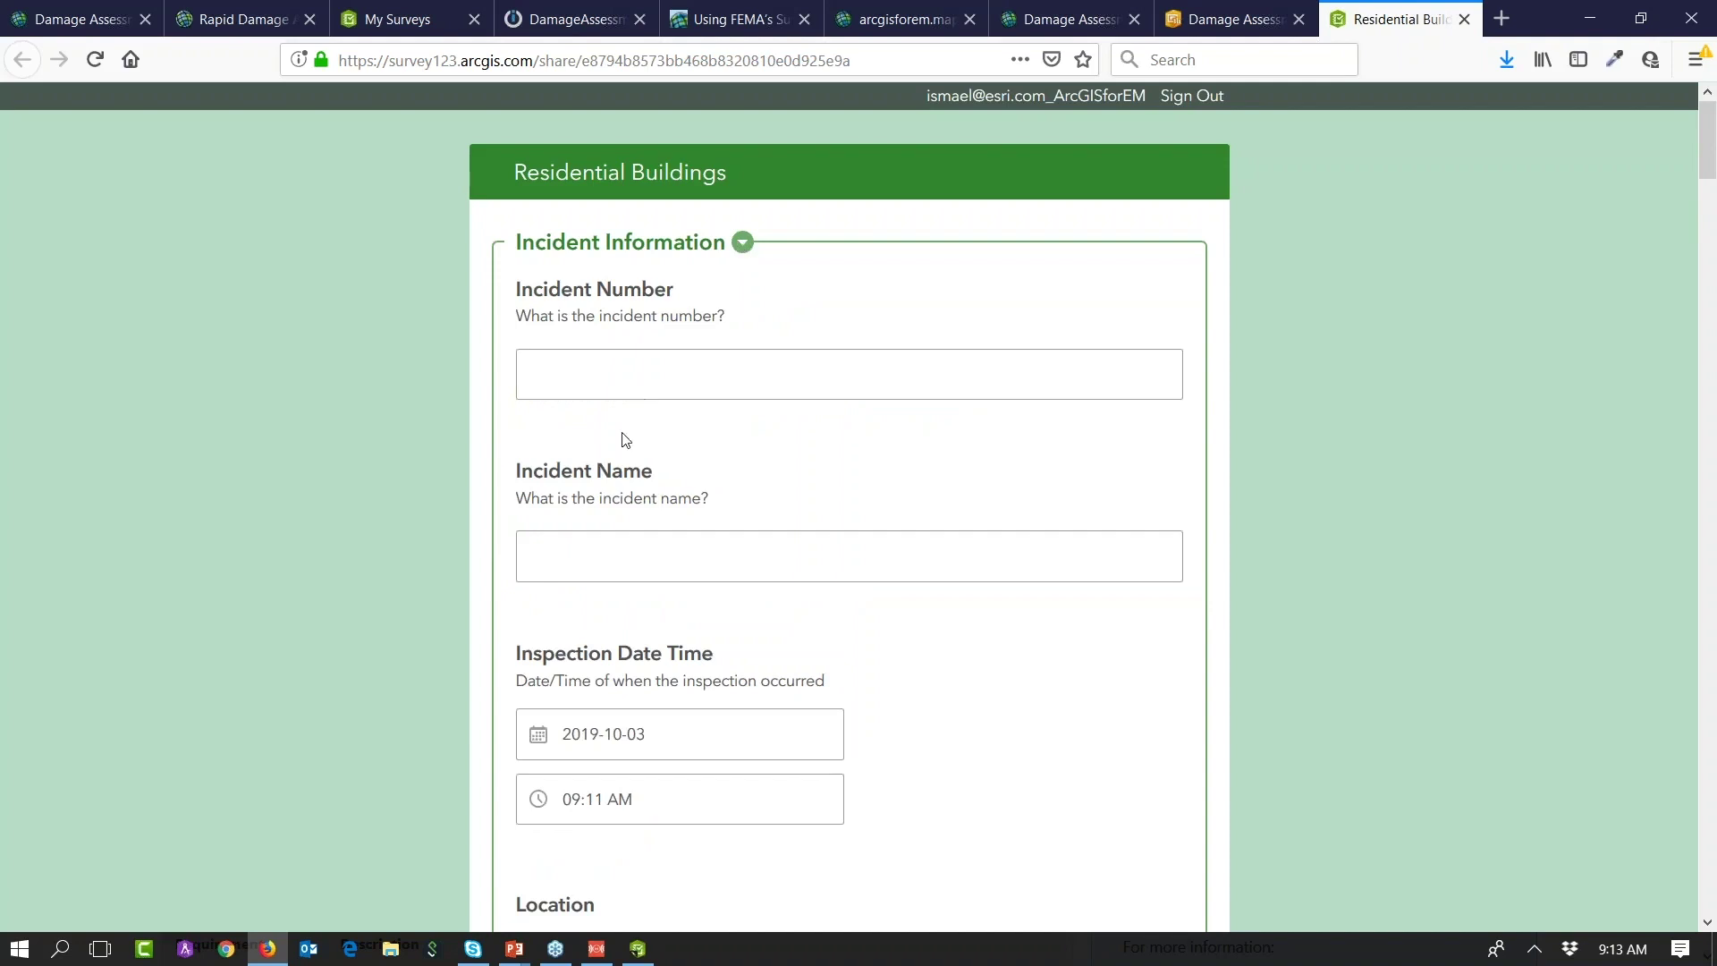
scroll(624, 439, down, 4)
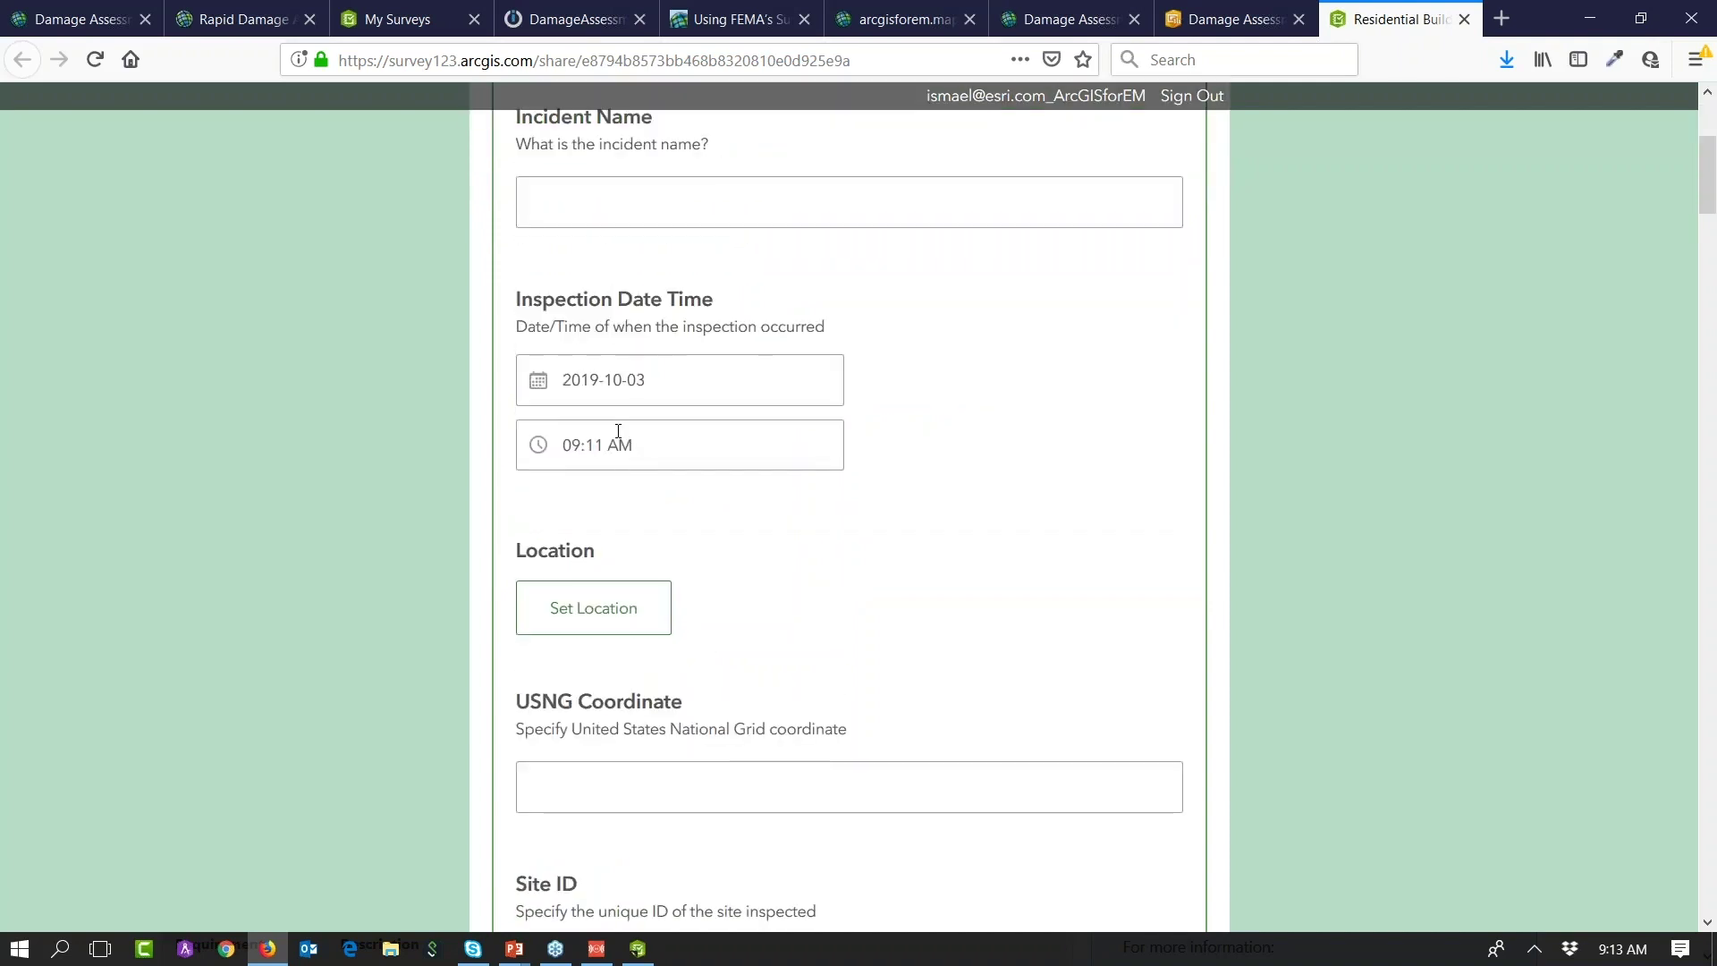
scroll(636, 403, up, 4)
click(742, 243)
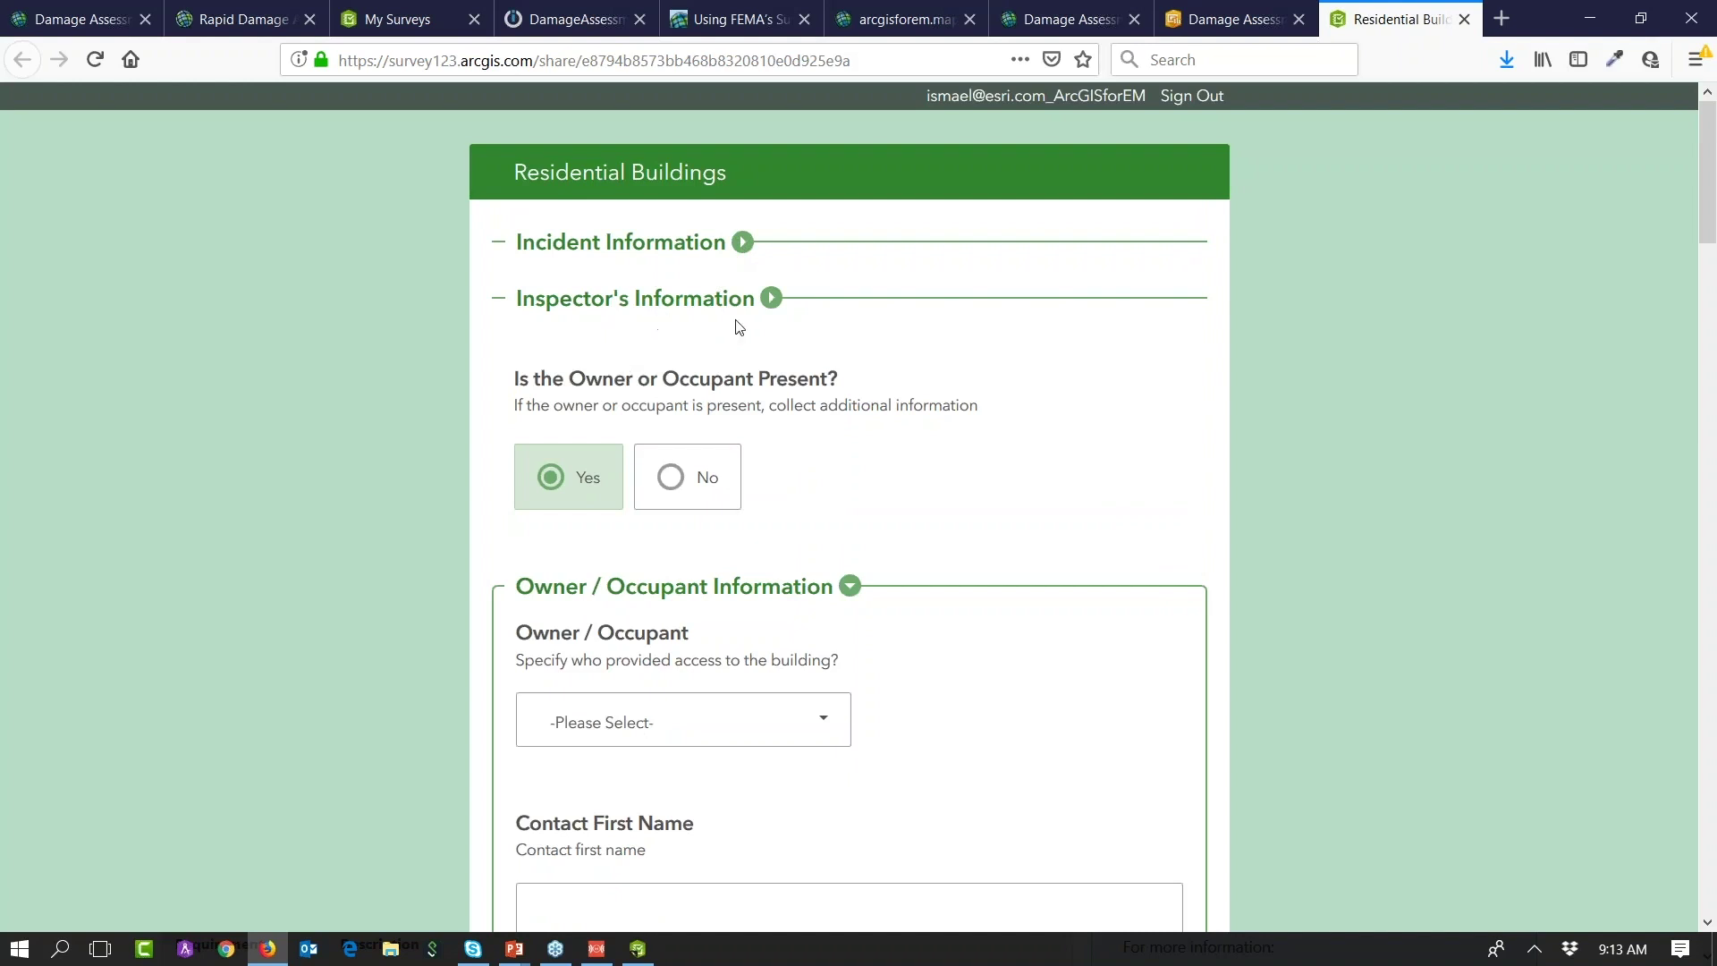
click(770, 298)
scroll(675, 515, down, 3)
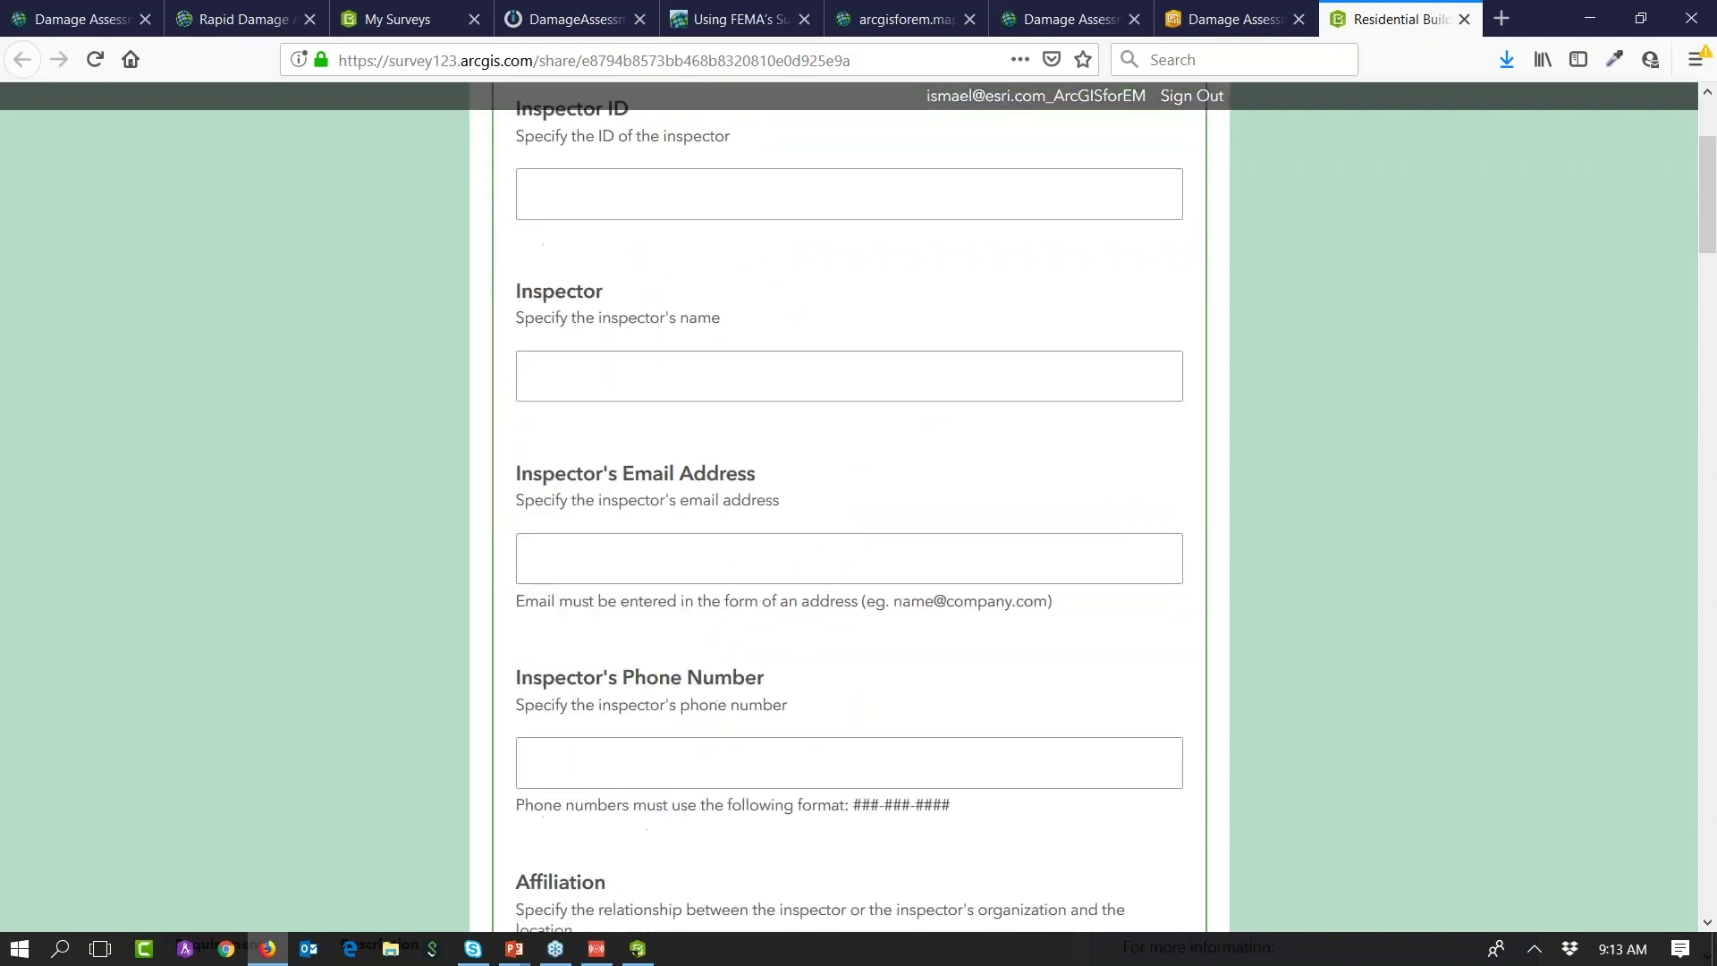
scroll(743, 387, up, 3)
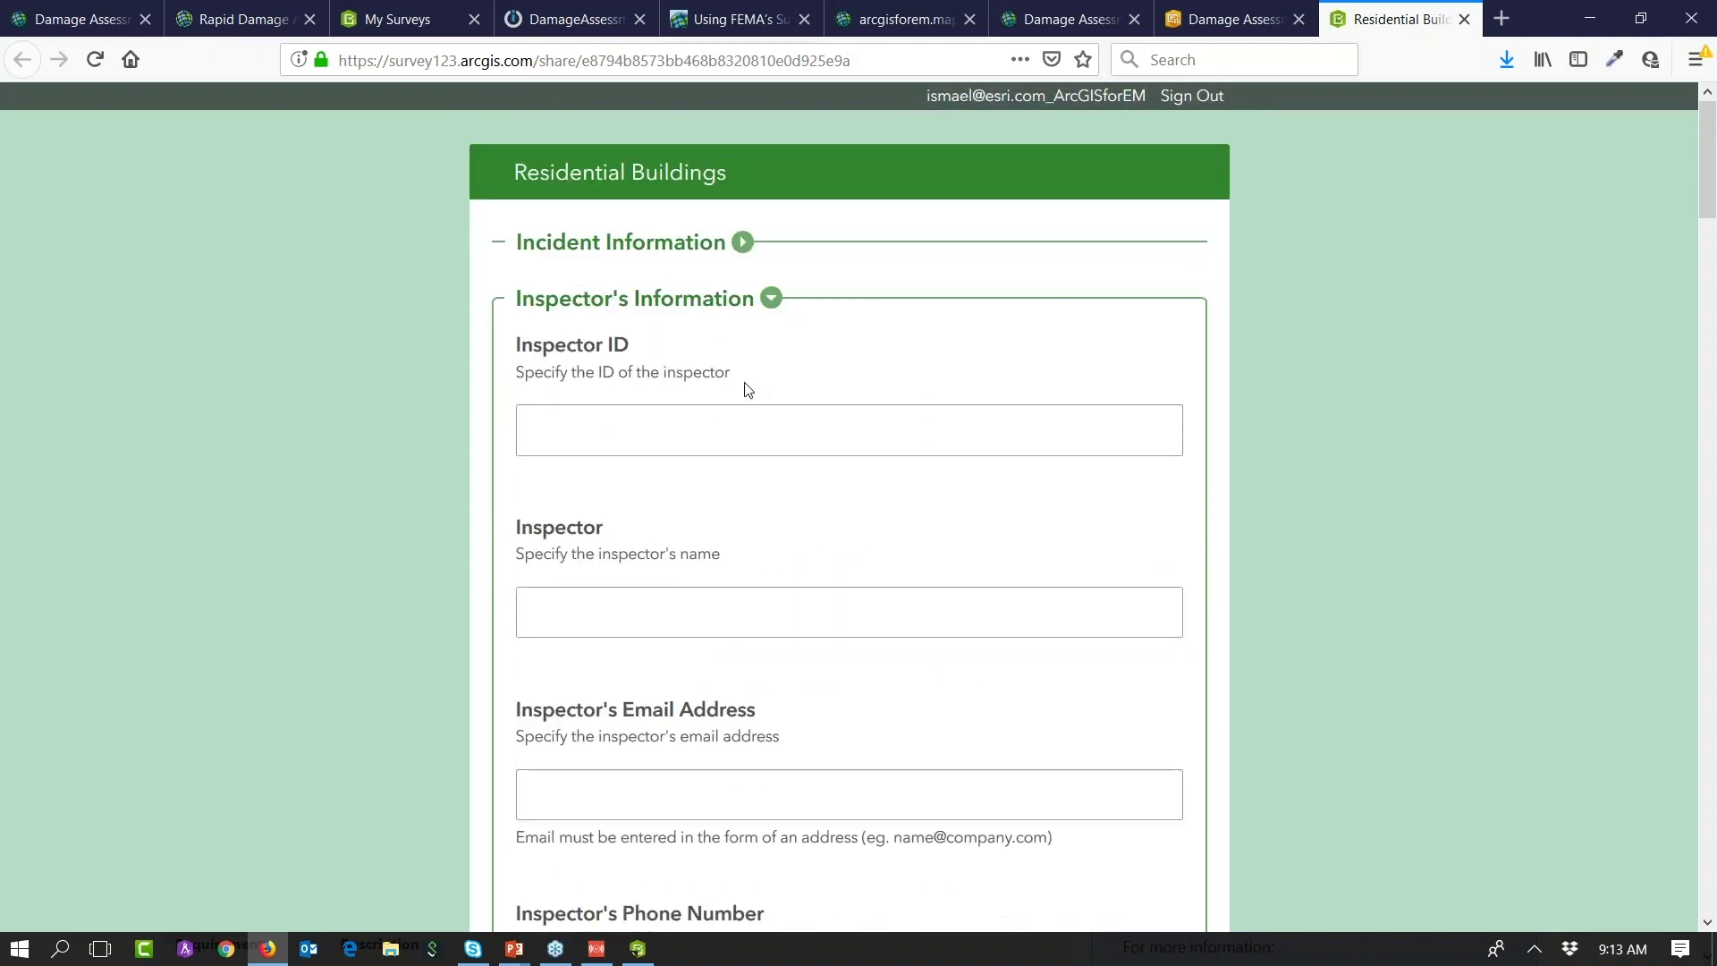
click(770, 299)
Step: Switch the owner or occupant answer from No back to Yes and select Occupant
click(672, 477)
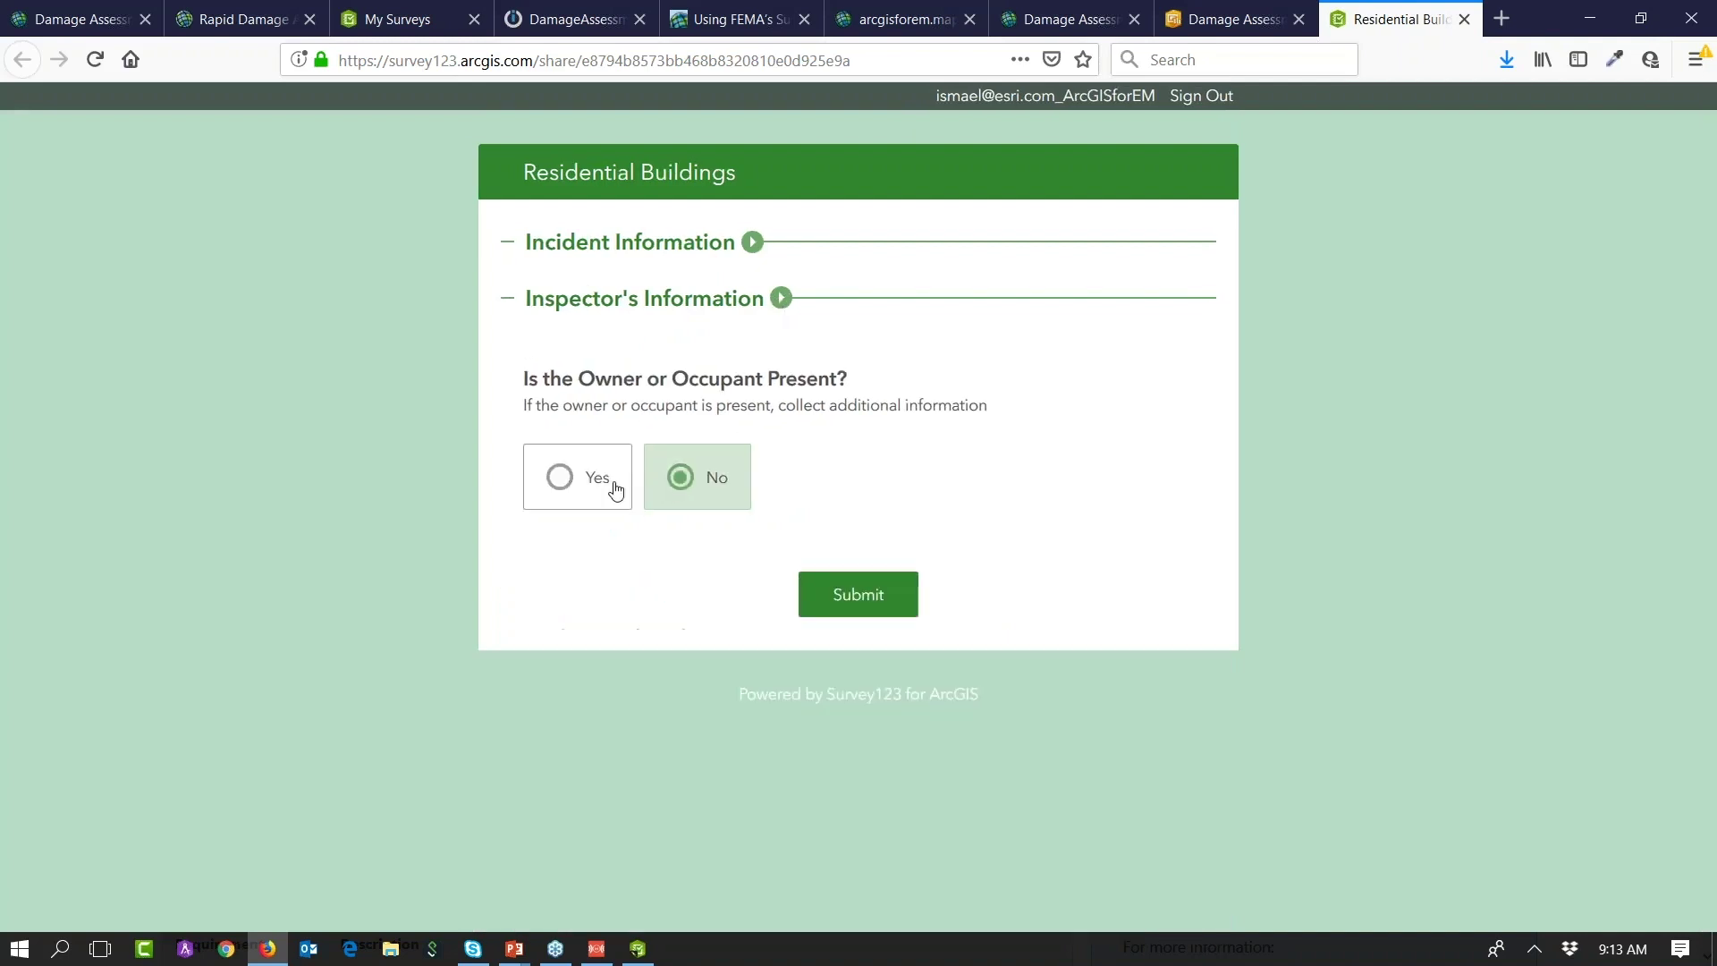
click(569, 482)
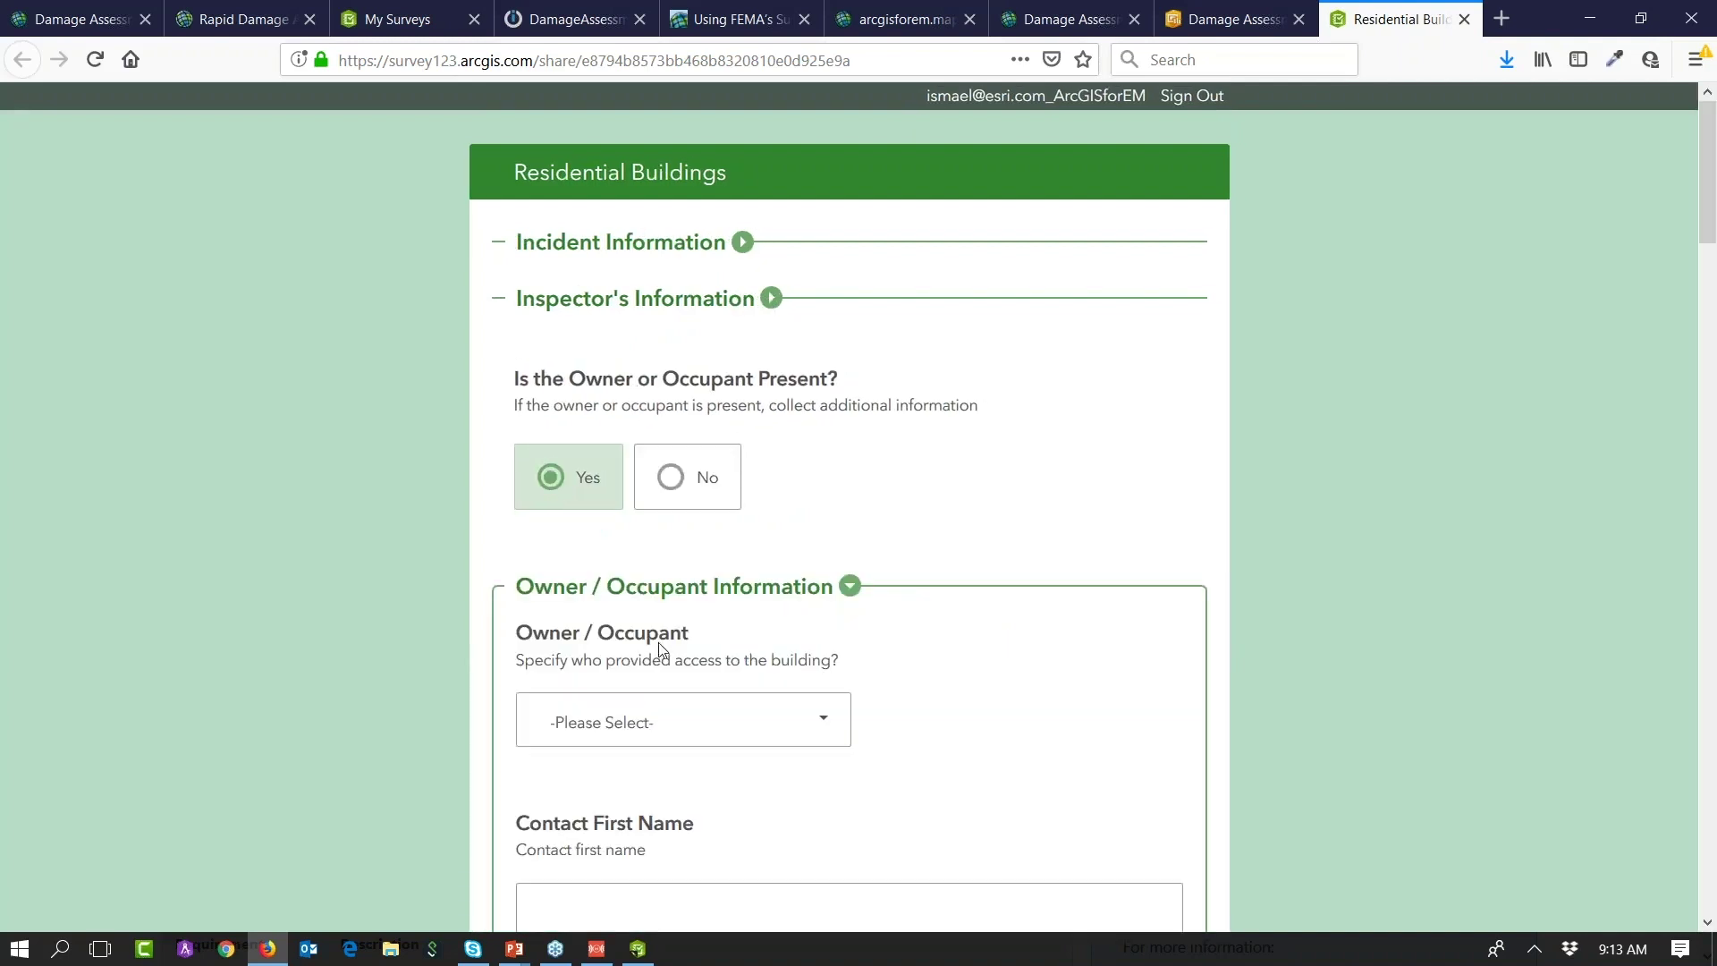
scroll(659, 649, down, 2)
click(817, 487)
click(591, 583)
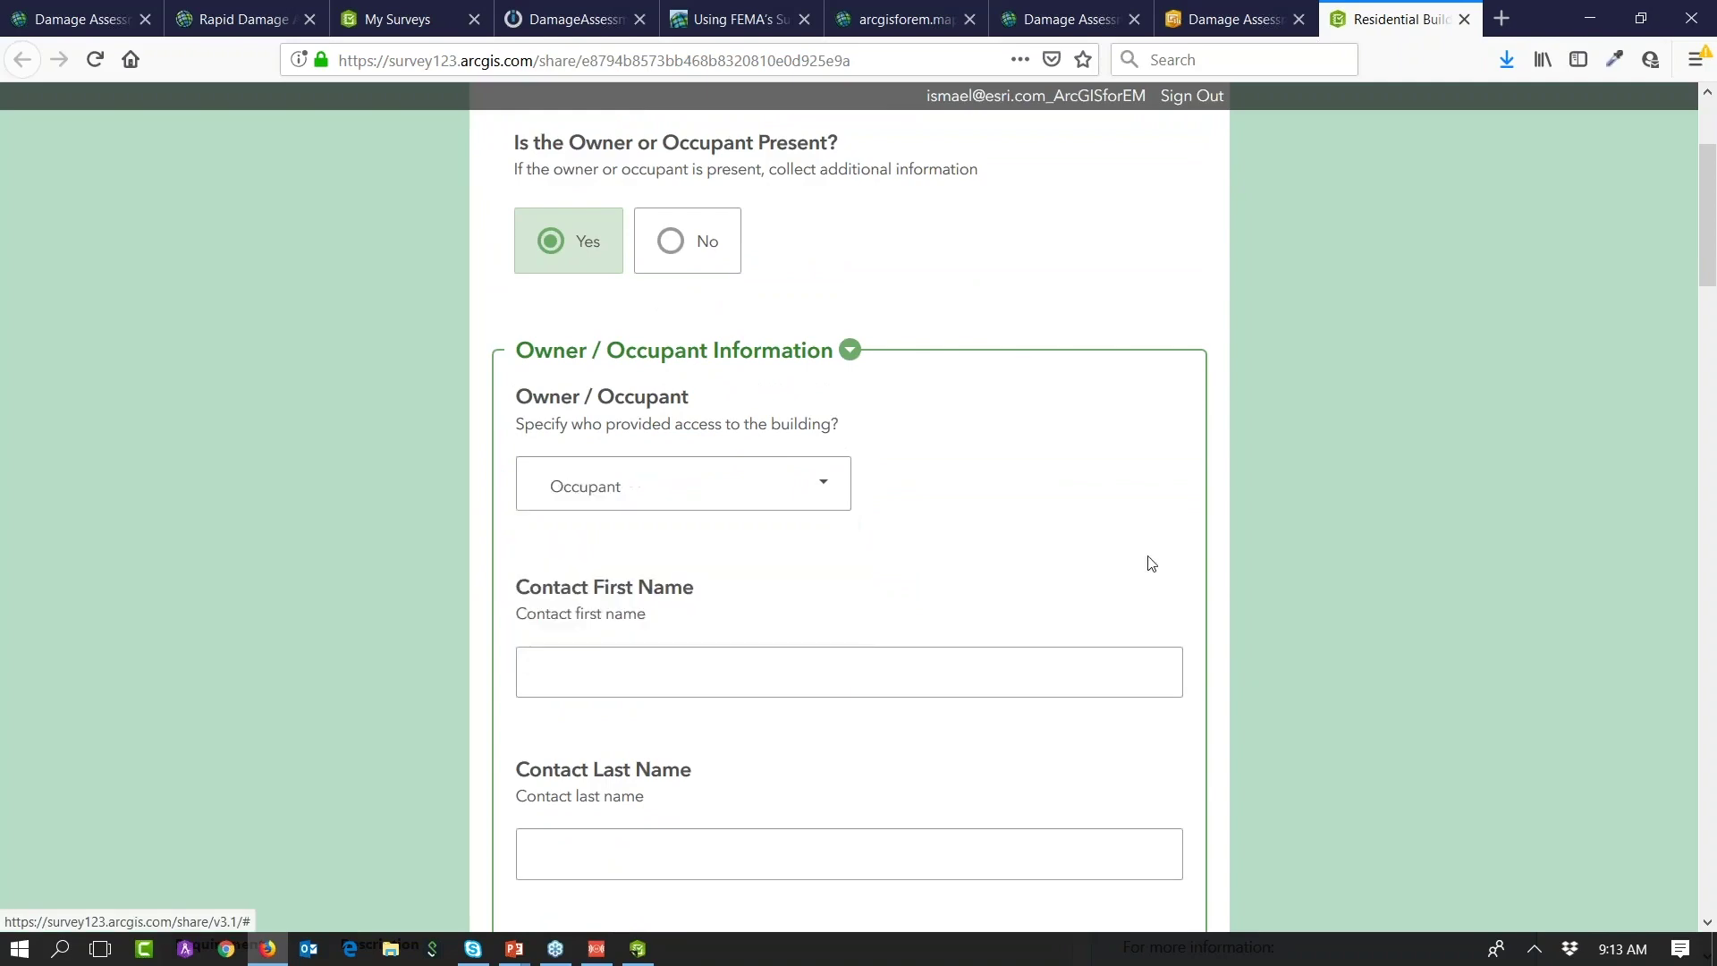
Step: Scroll through the rest of the form, then return to the 'What do you get' PowerPoint slide
scroll(1163, 566, down, 20)
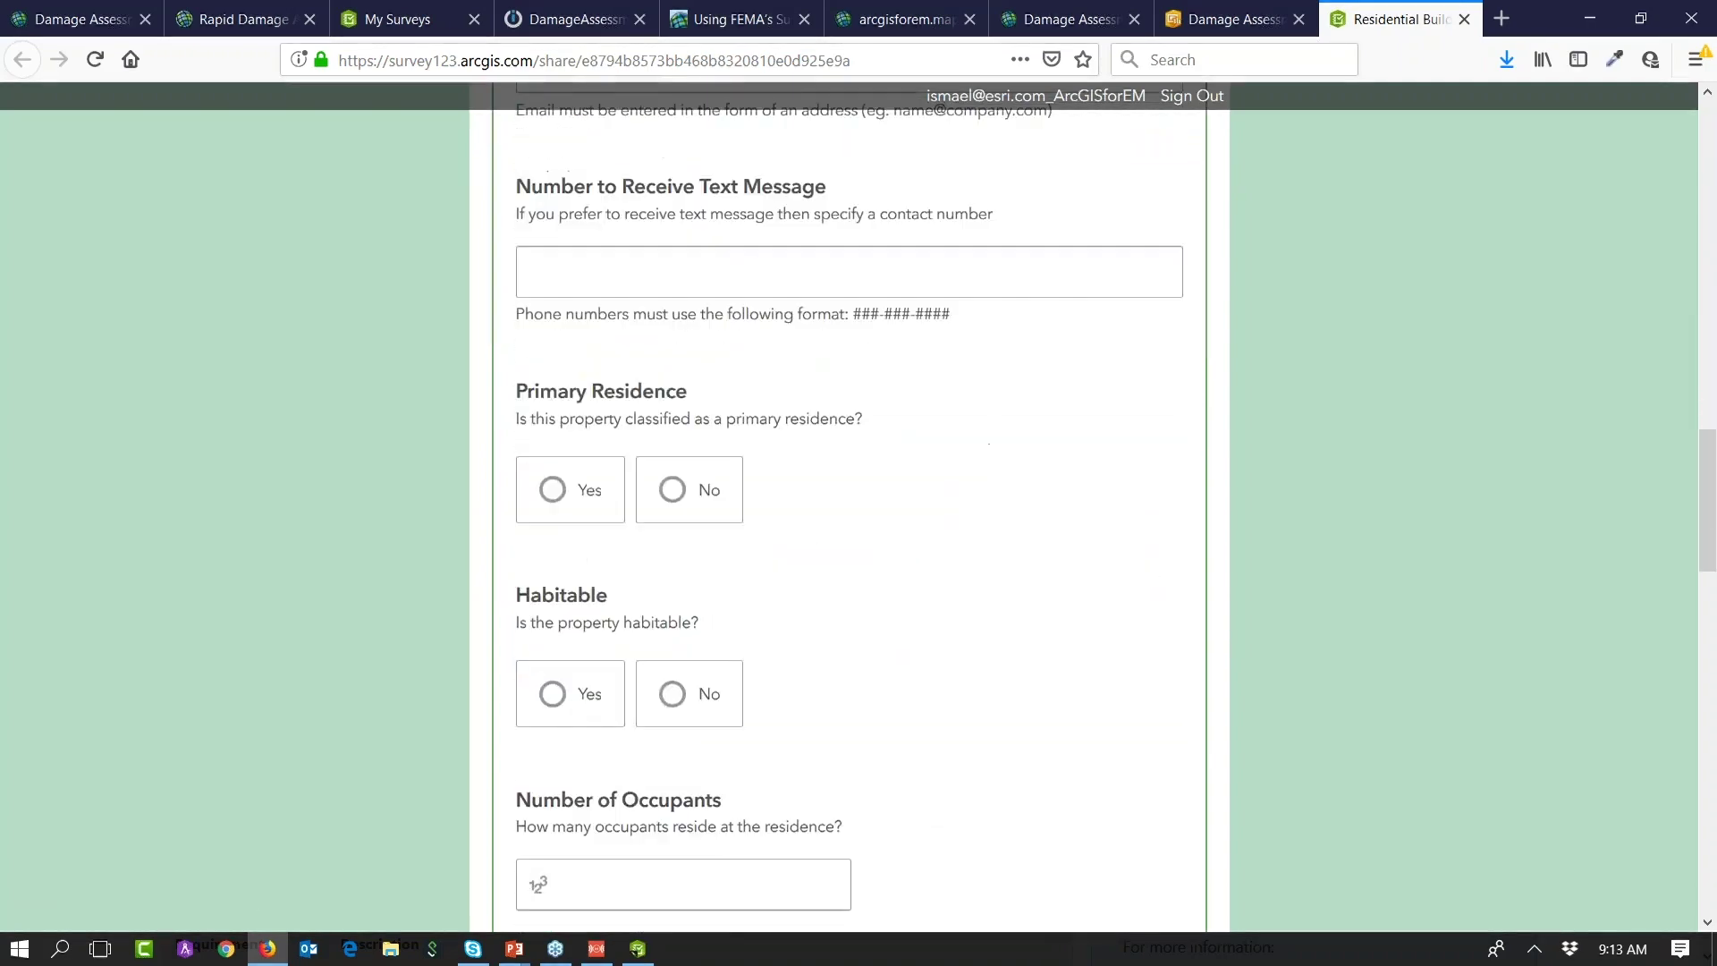
scroll(1154, 579, down, 2)
scroll(1151, 580, down, 15)
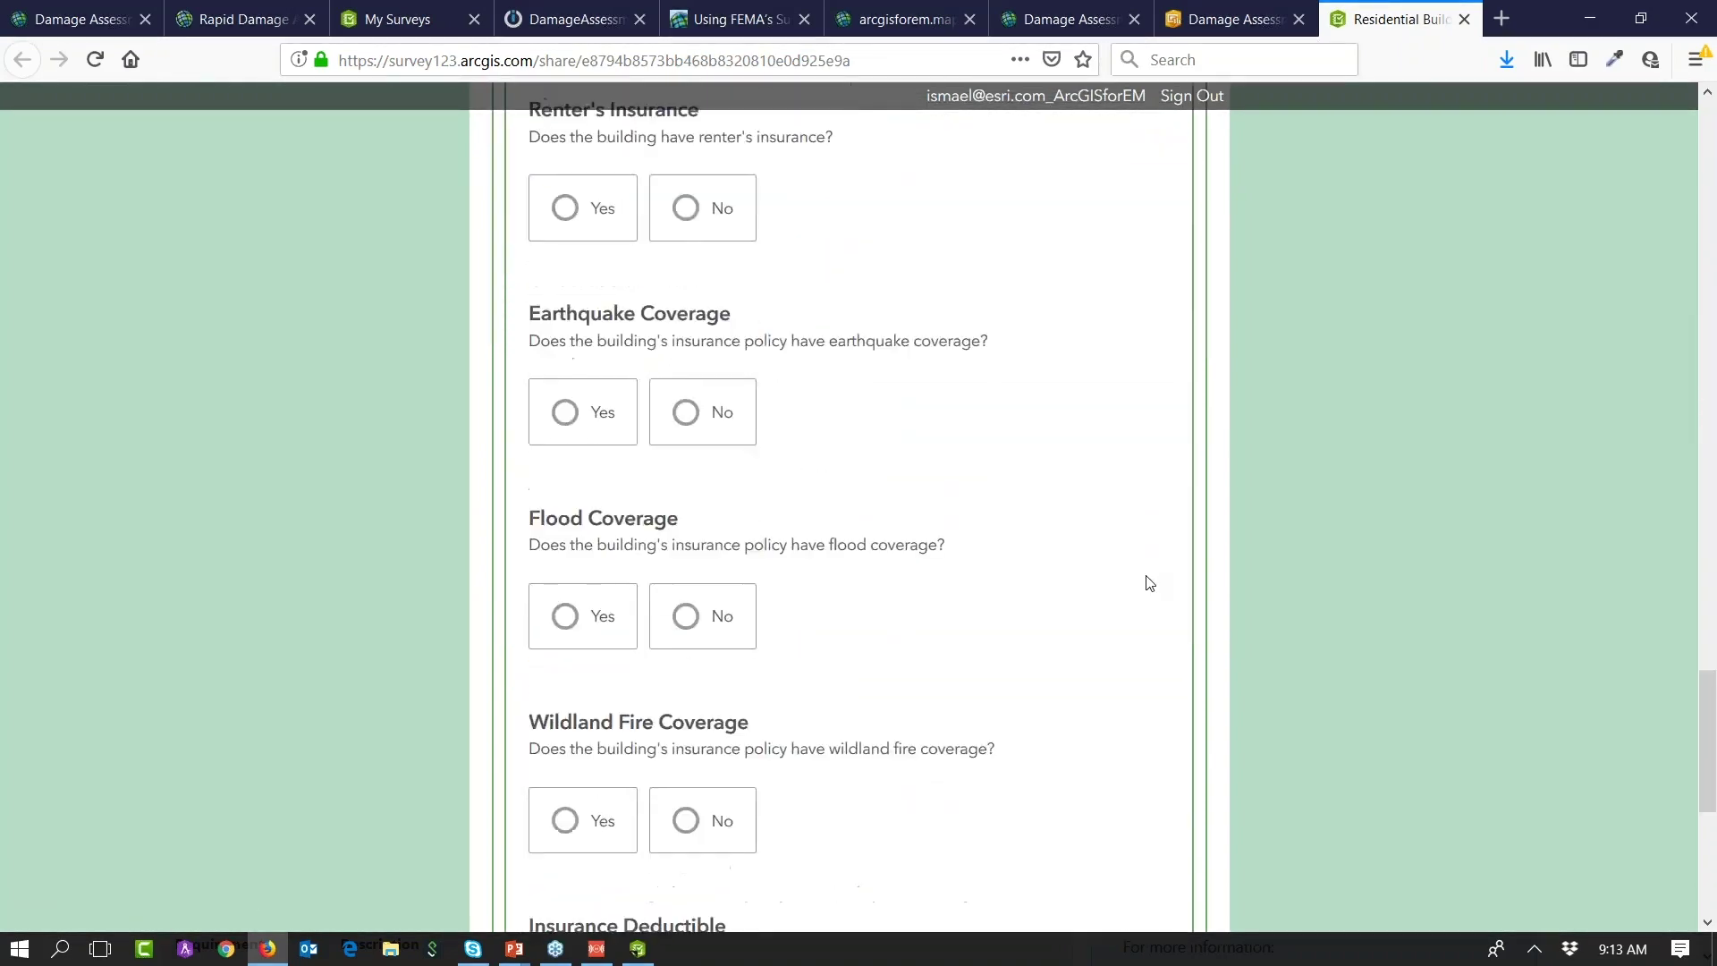
scroll(1146, 585, up, 20)
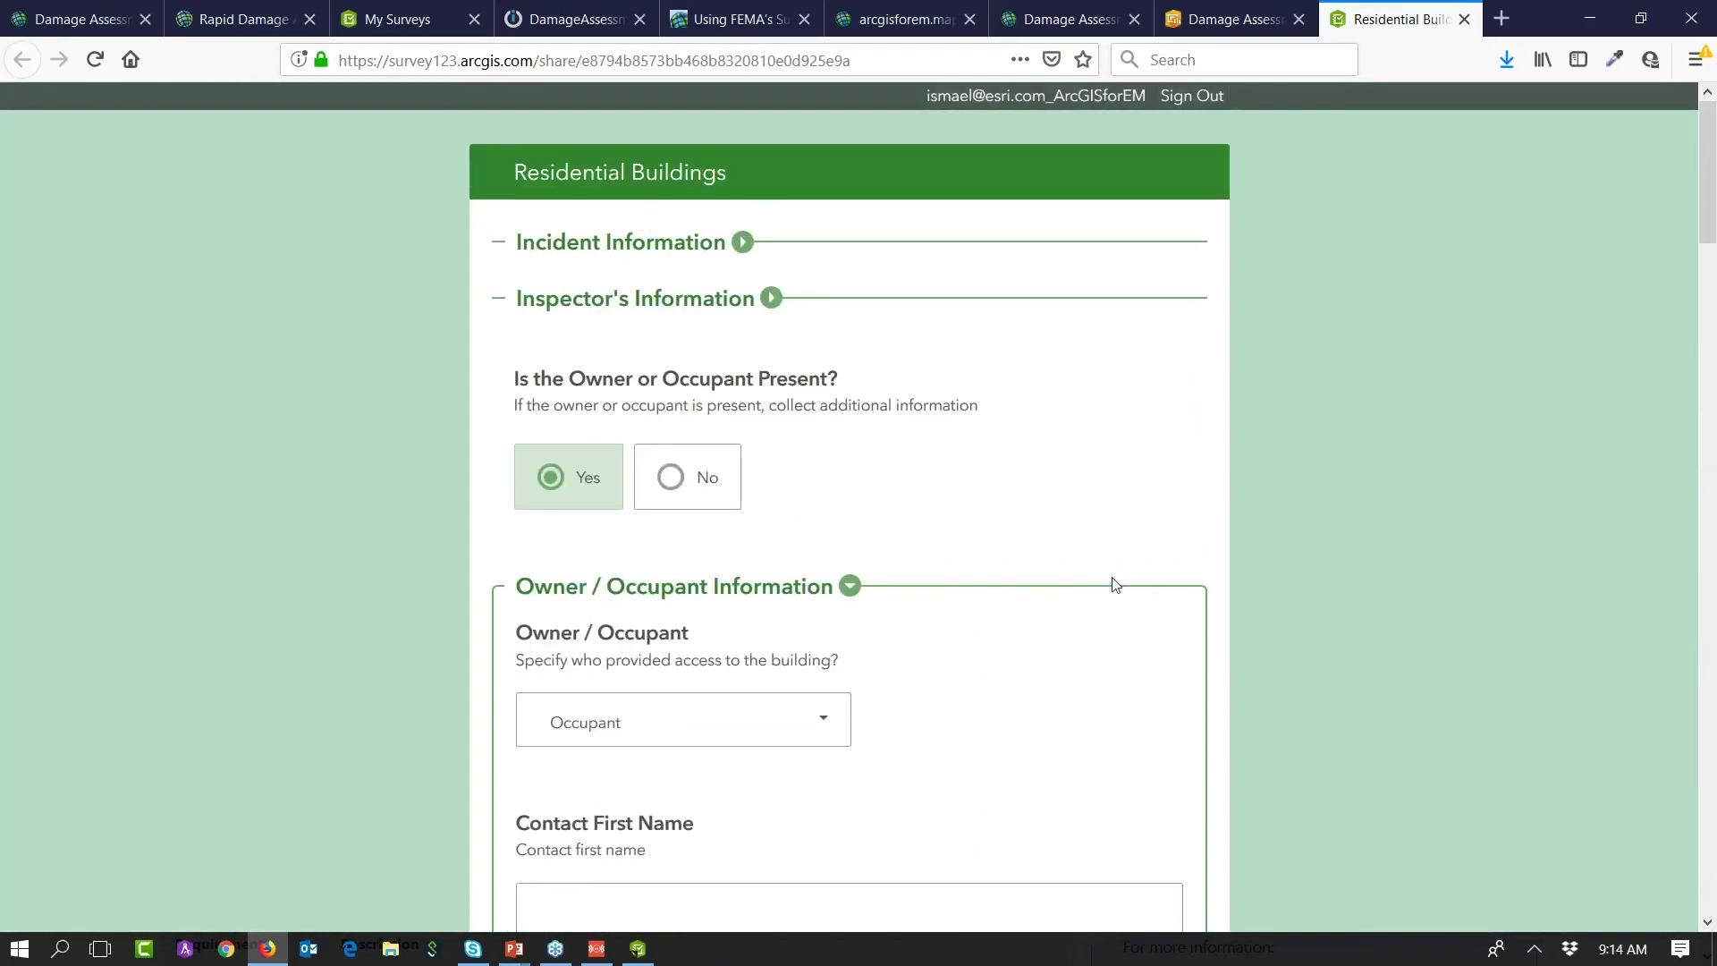
key(alt+Tab)
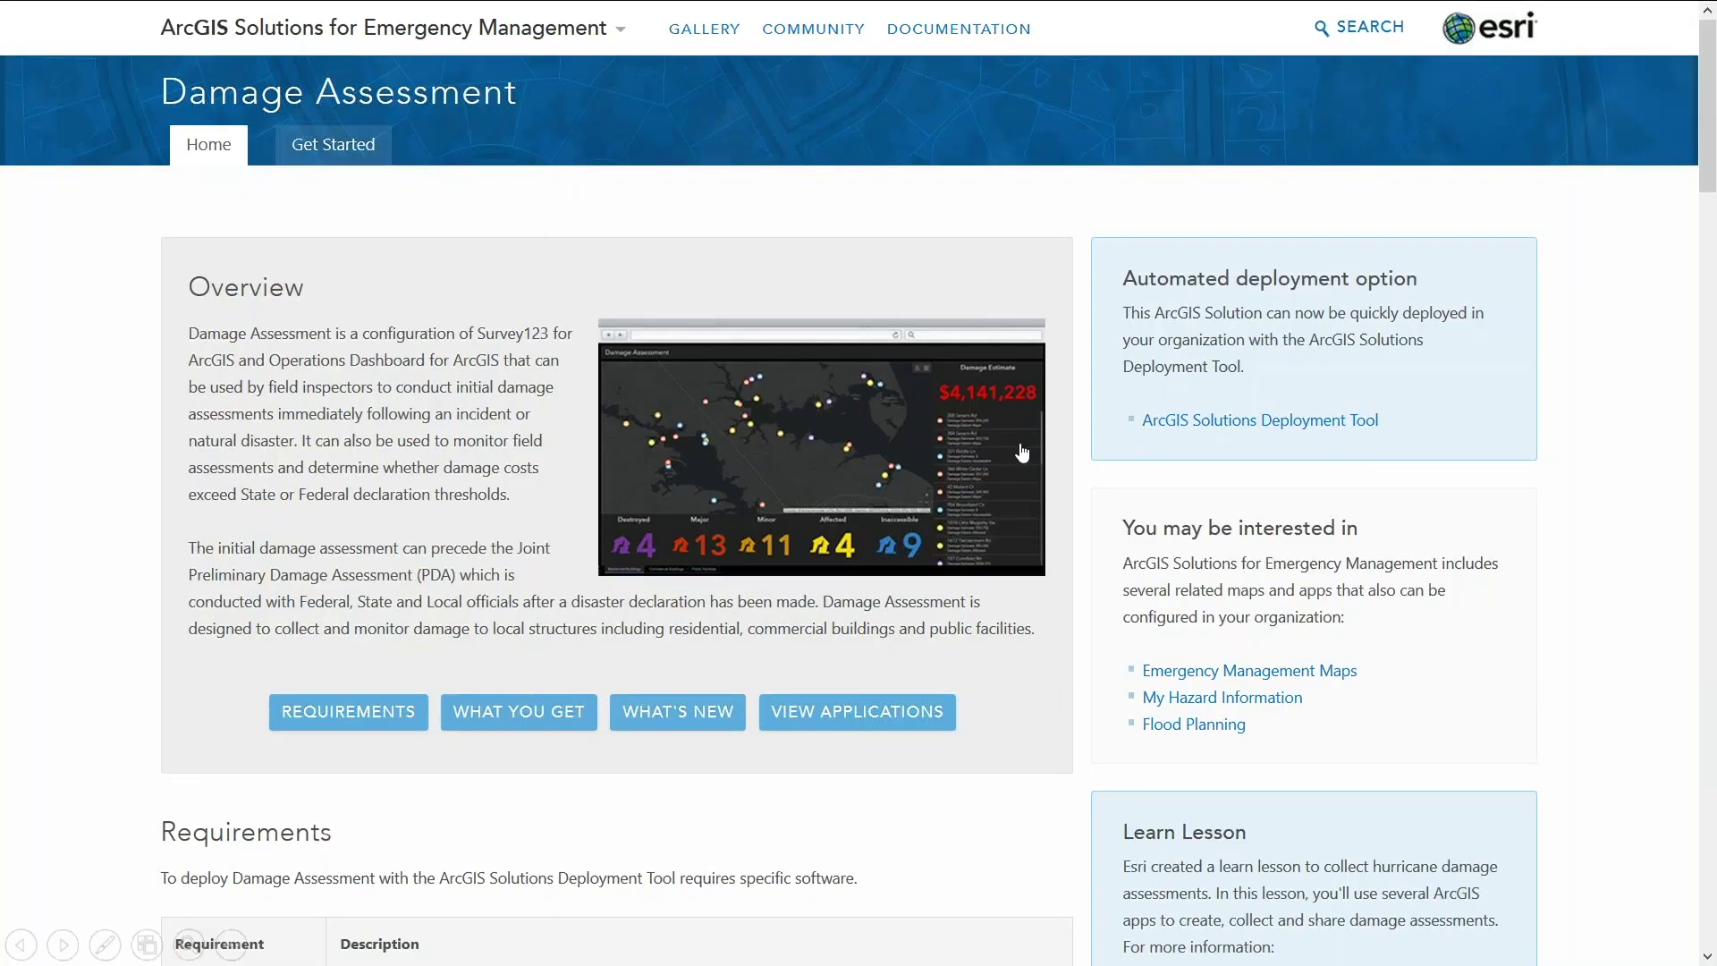
click(1008, 457)
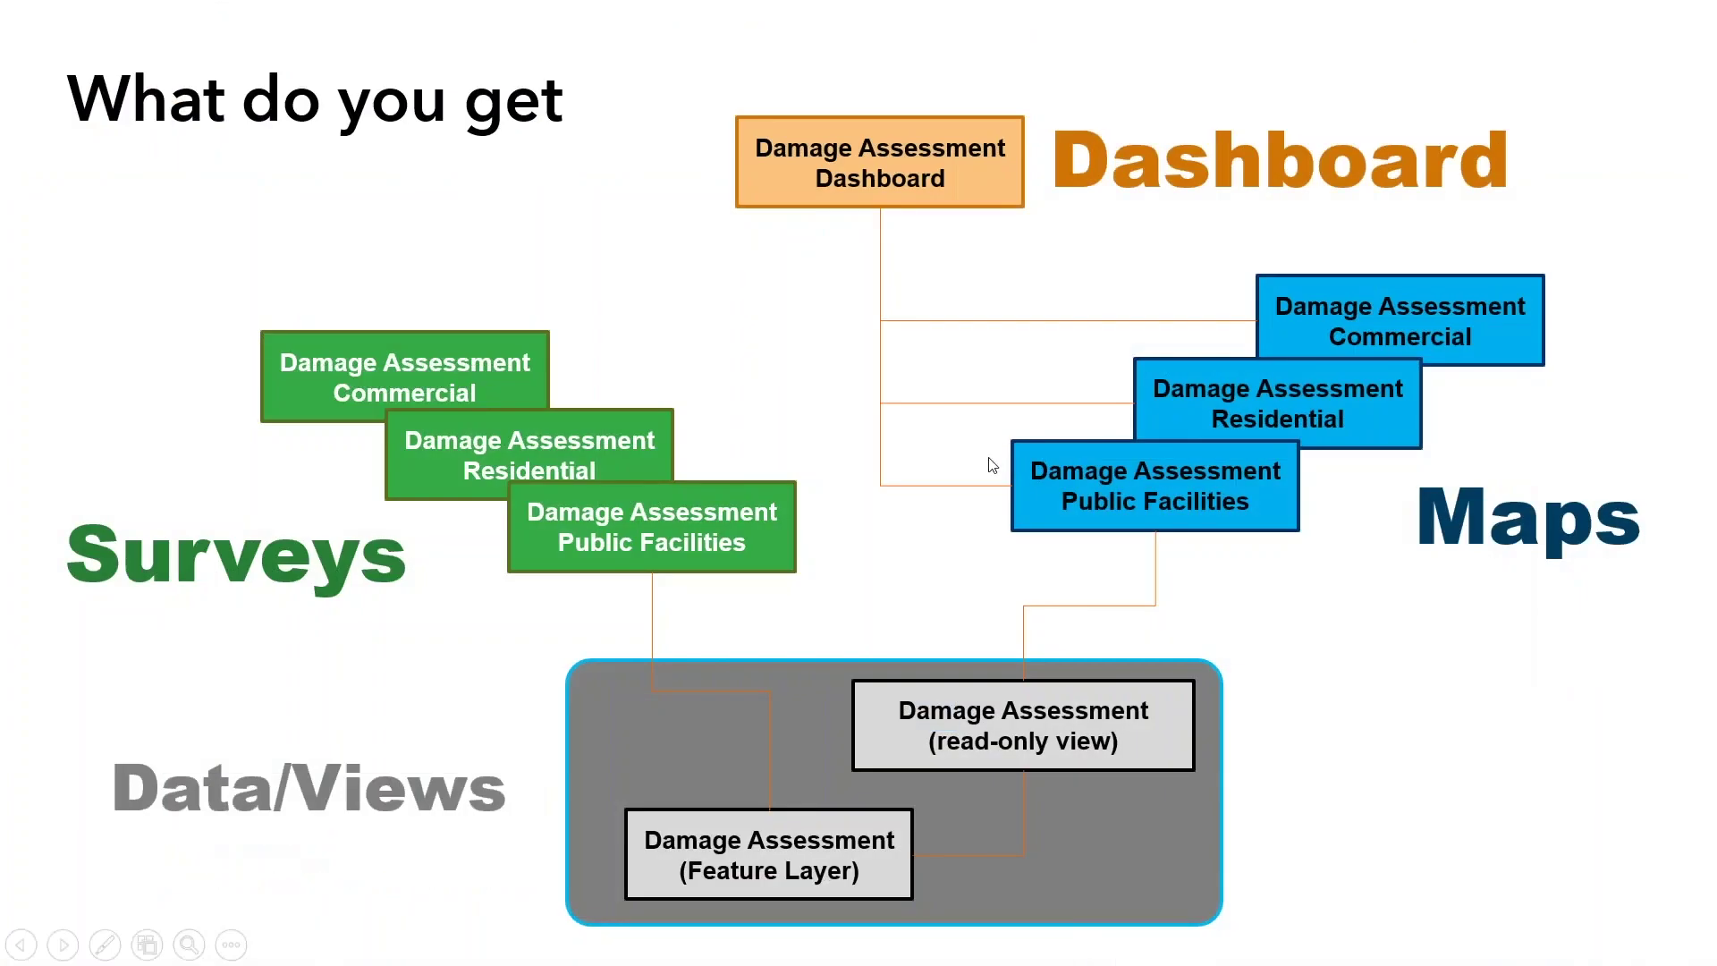
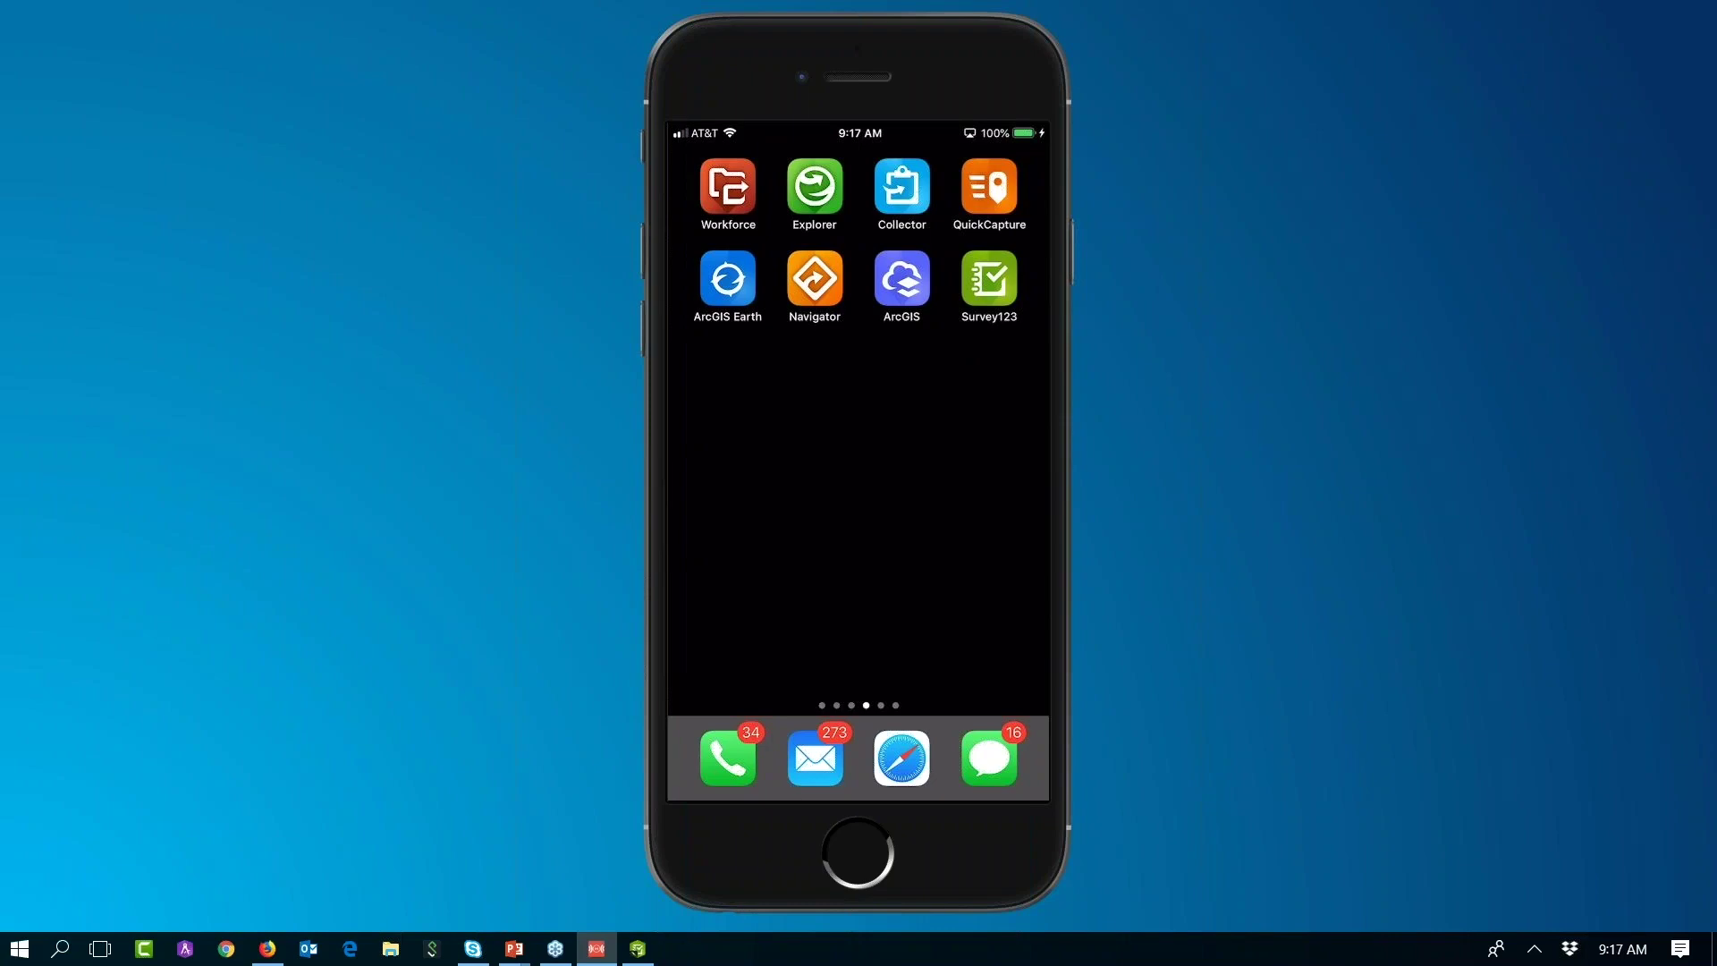
Step: Open the 'Damage Assessment Forms. Instructions.' email from the iOS Mail inbox
click(815, 758)
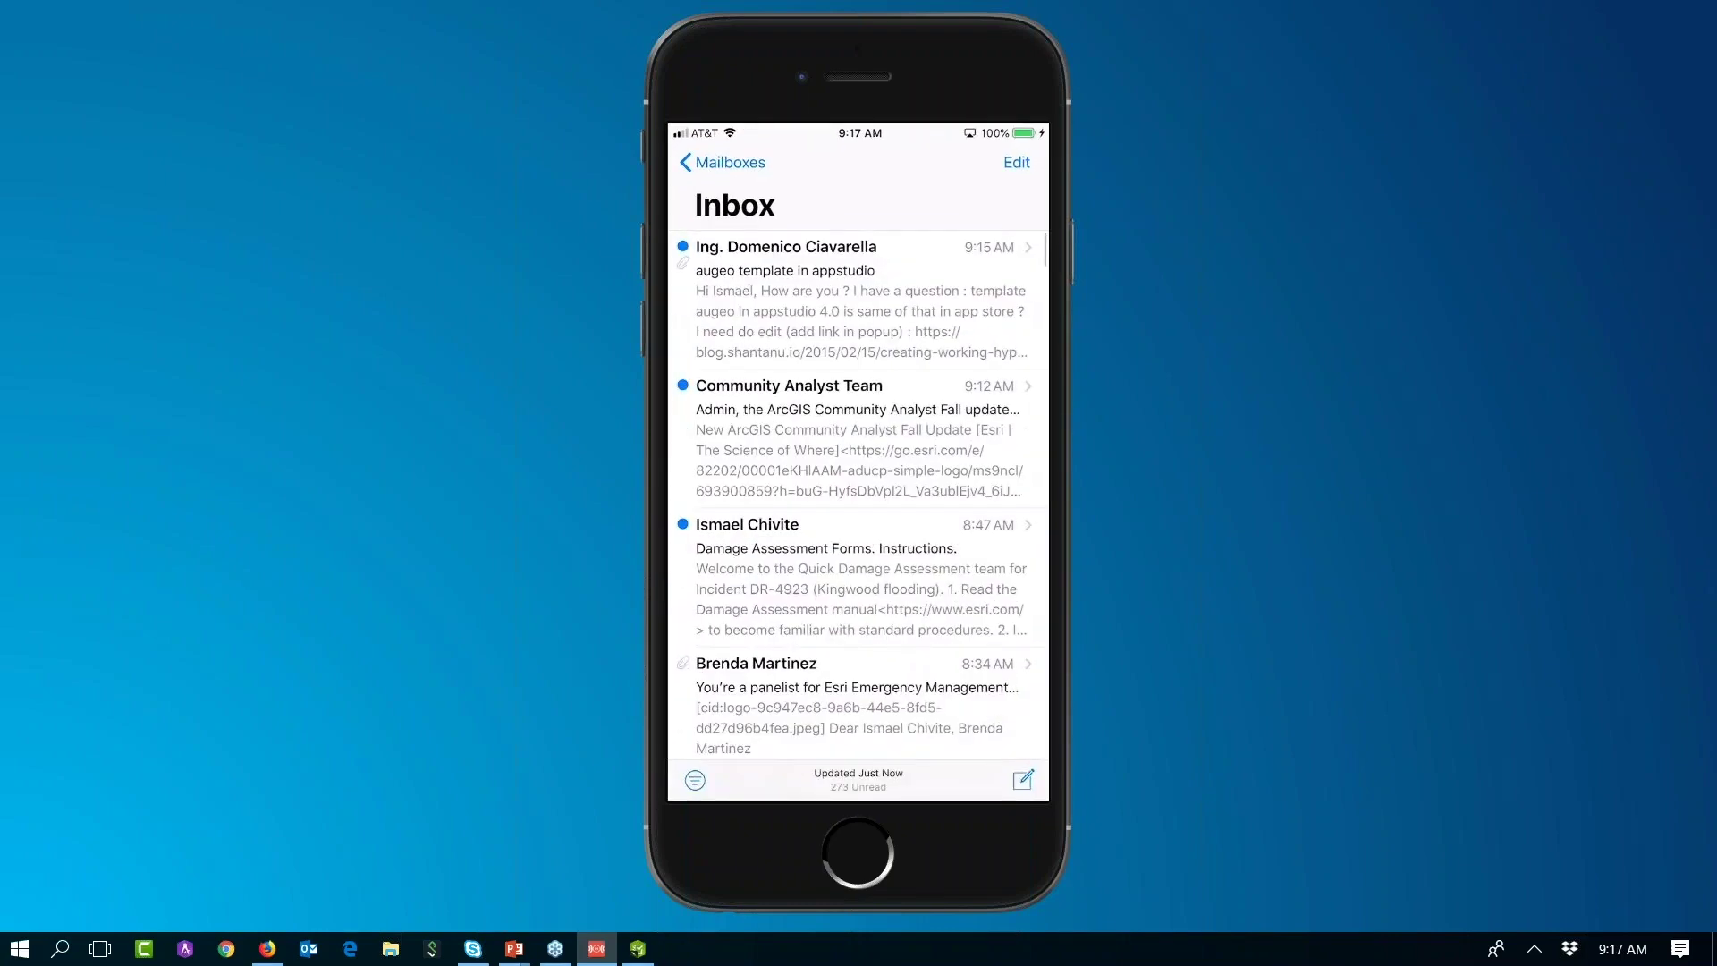
scroll(859, 472, down, 5)
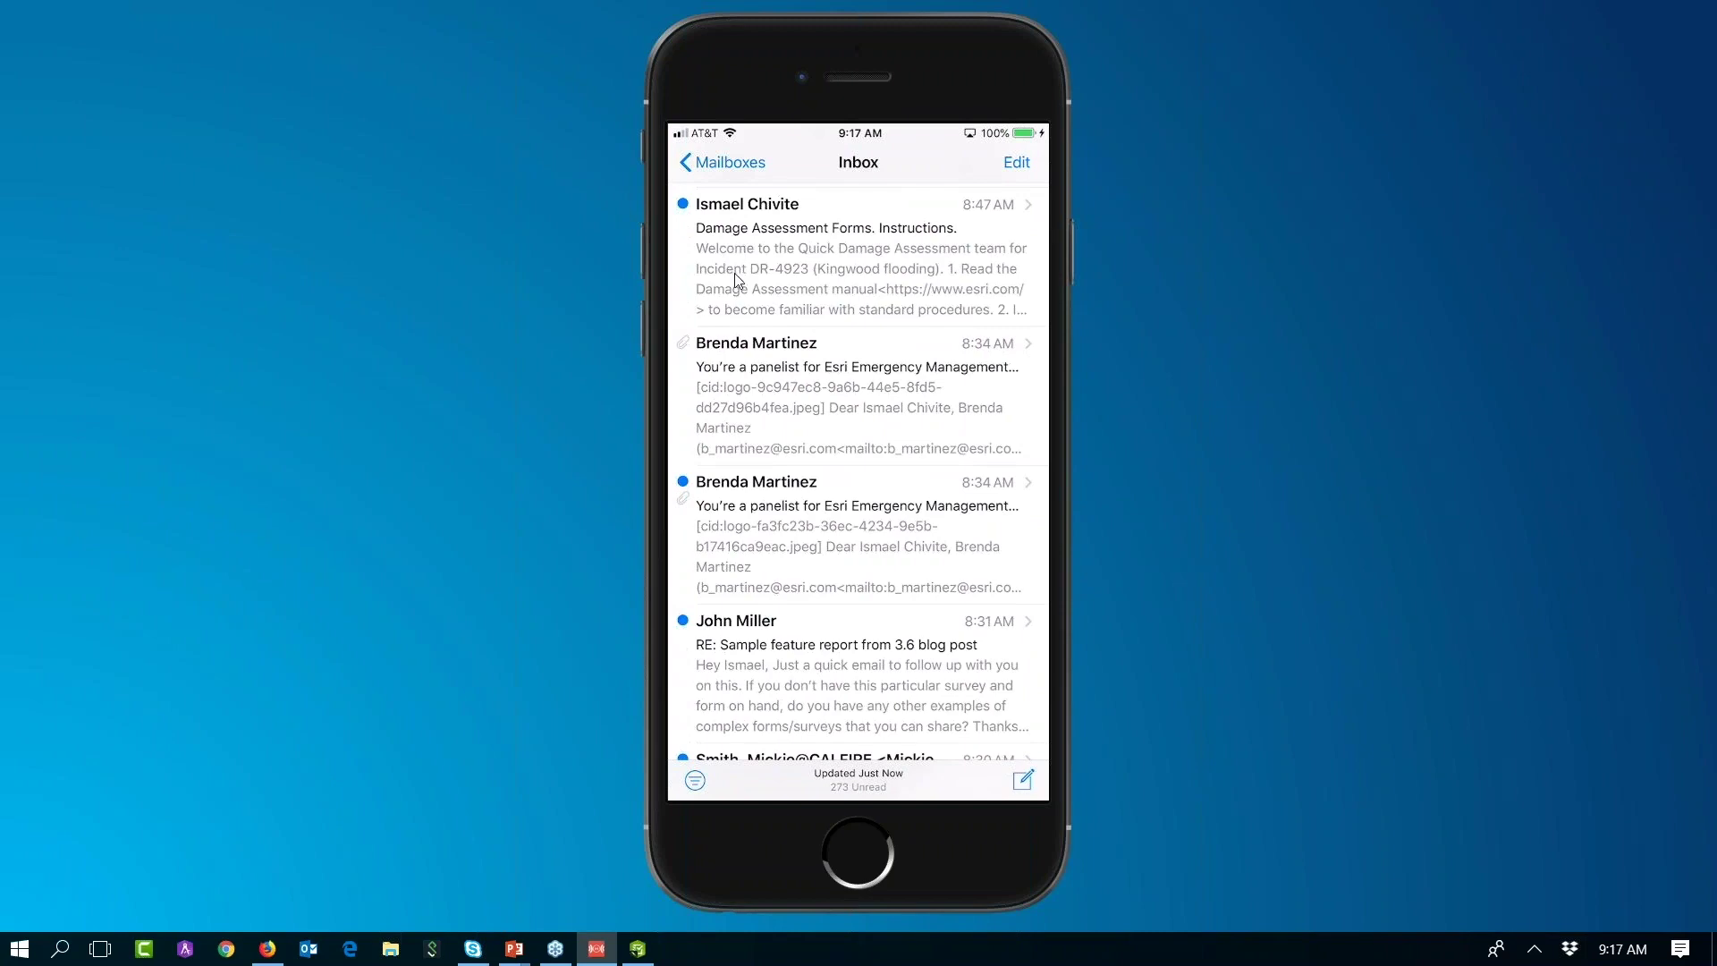
click(732, 311)
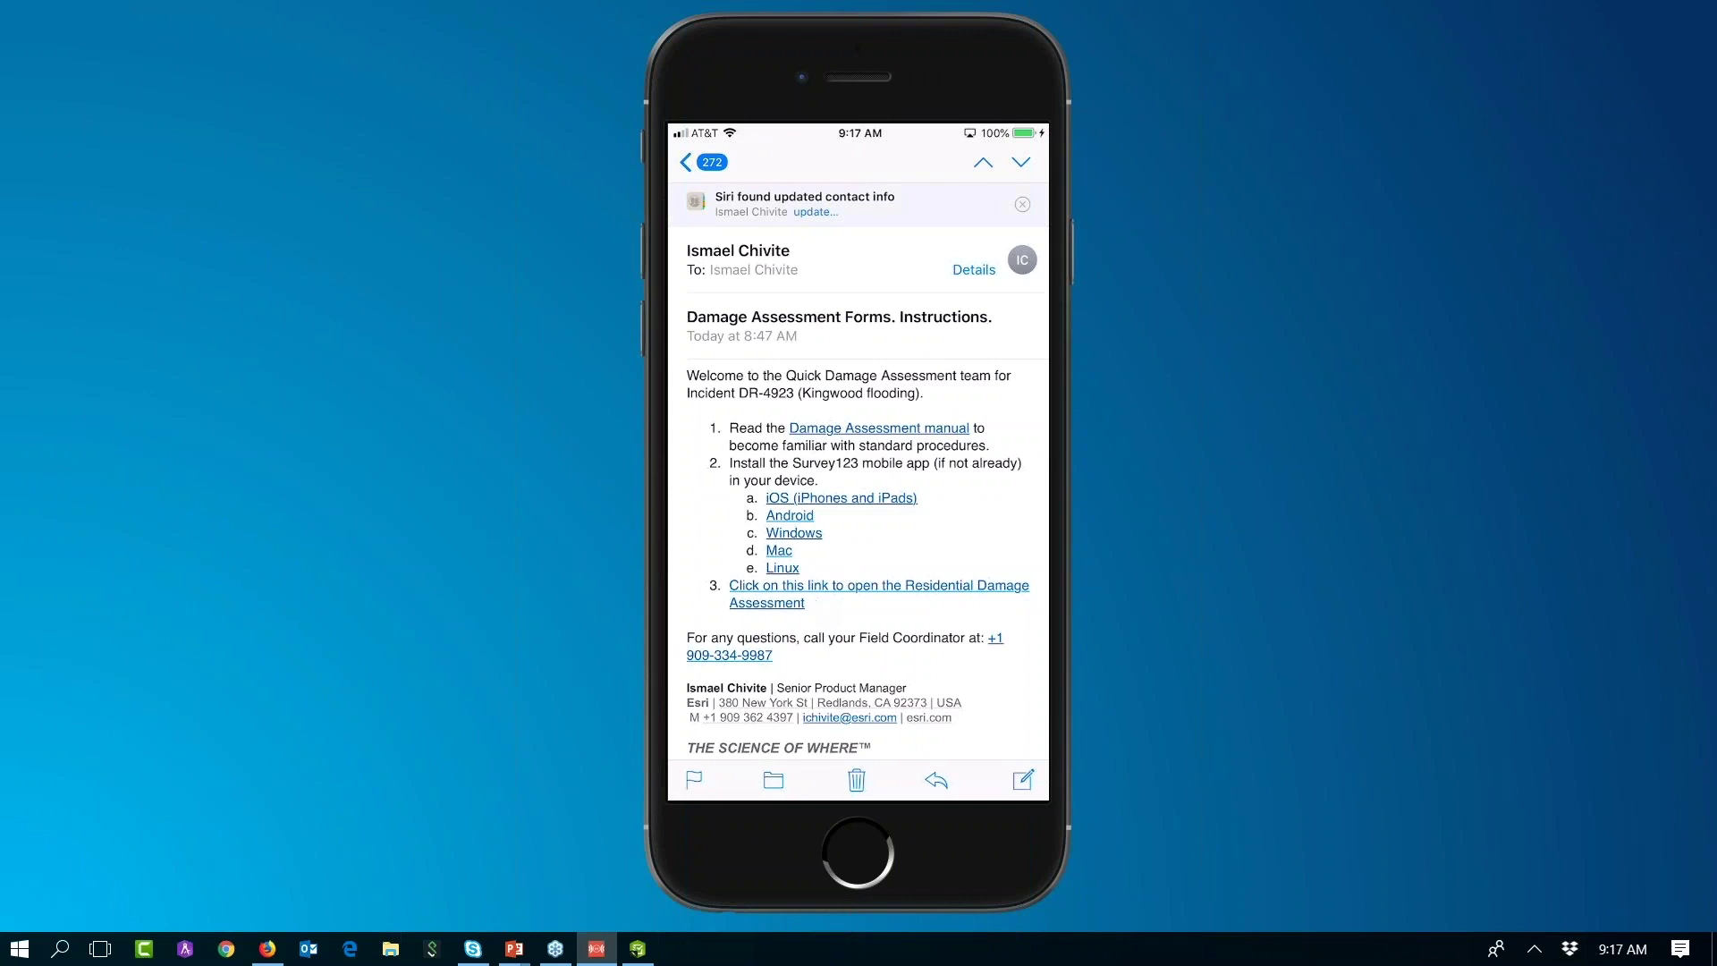
Step: Launch the Residential Damage Assessment form in Survey123 from the email's item 3 link
click(767, 603)
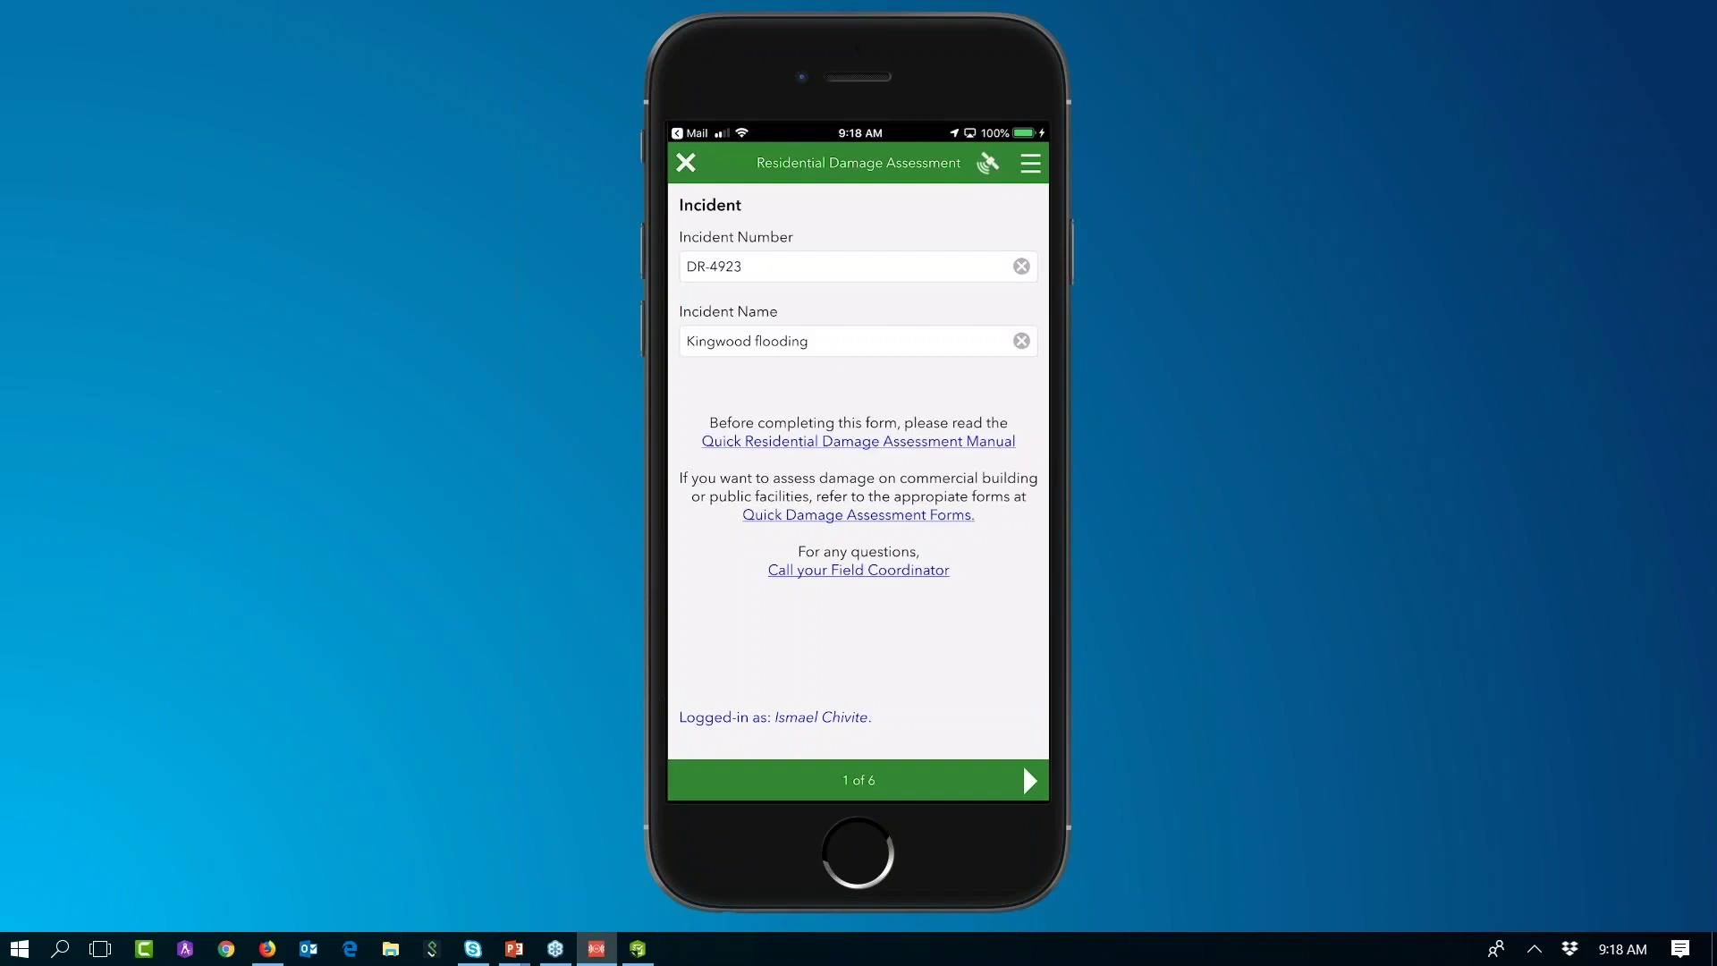
click(1022, 764)
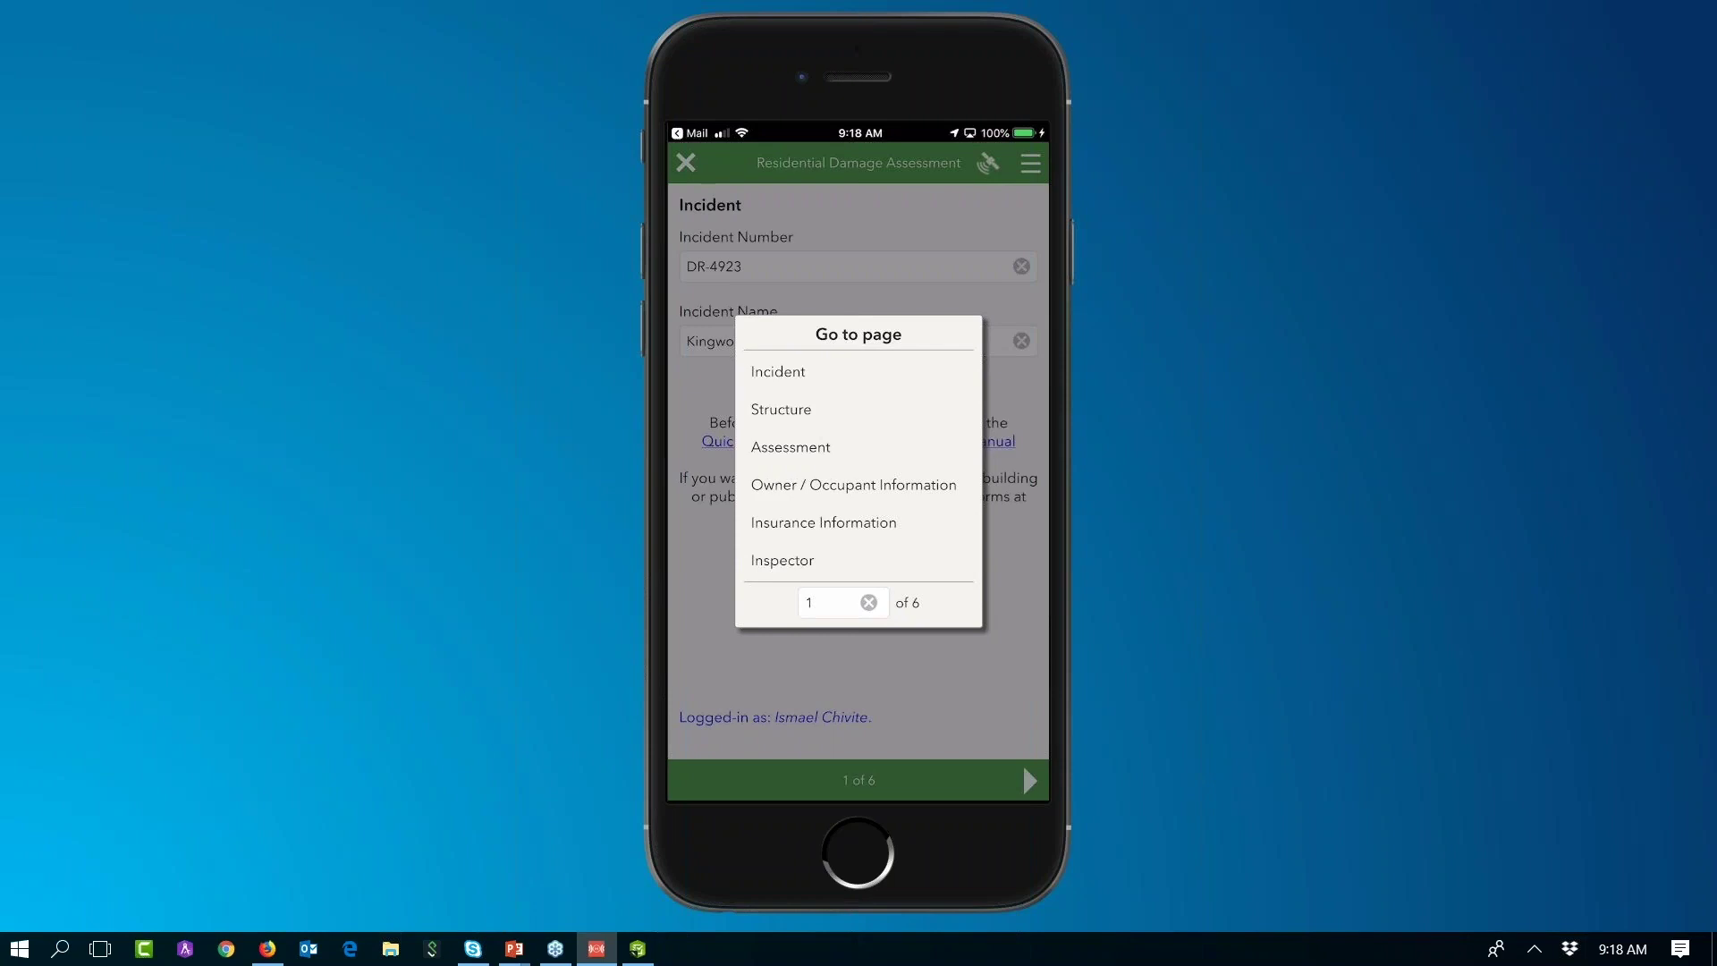
click(781, 409)
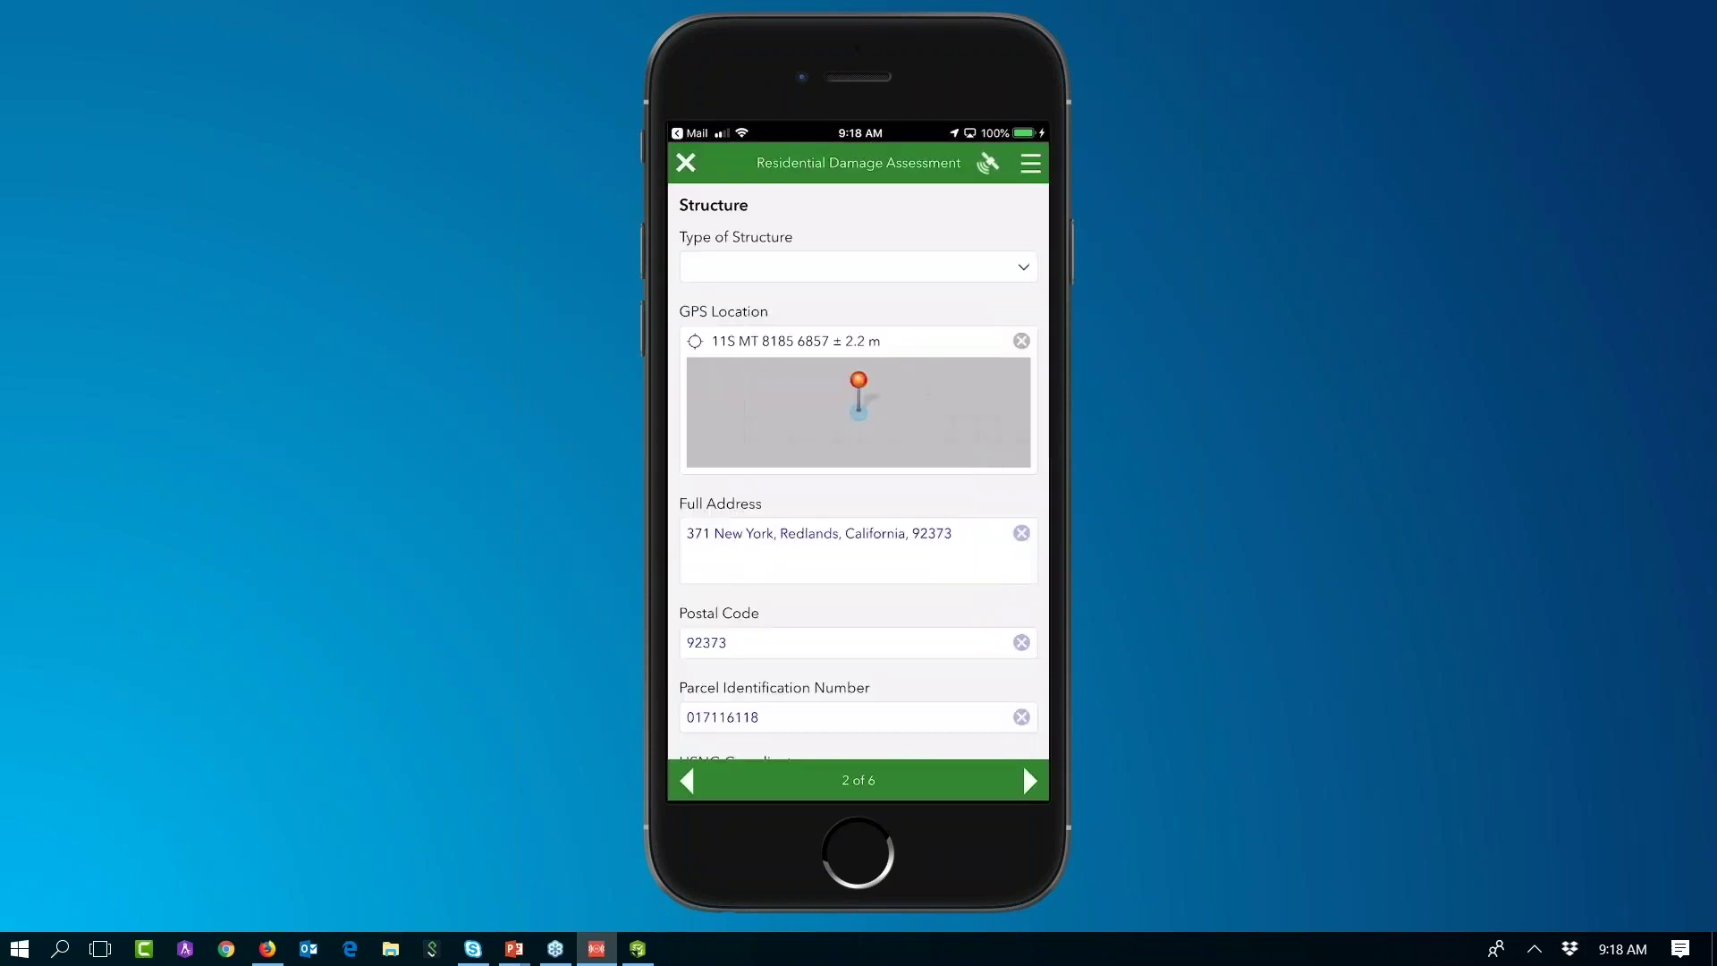
click(858, 780)
click(853, 484)
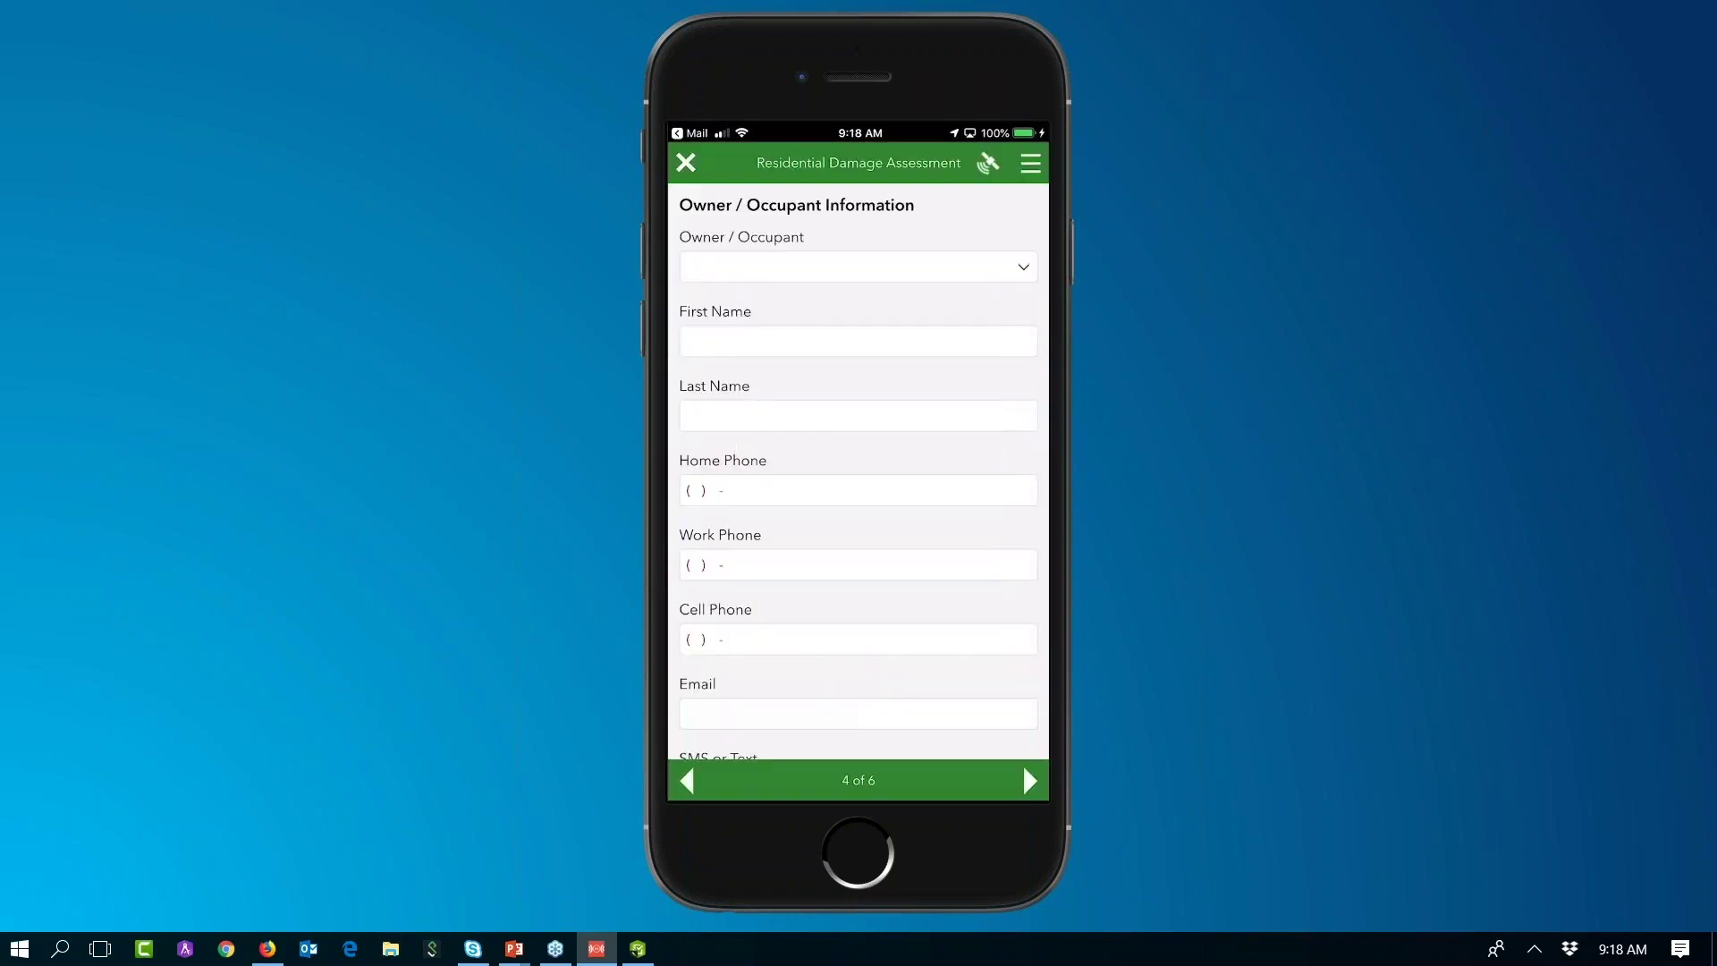
click(858, 779)
click(781, 371)
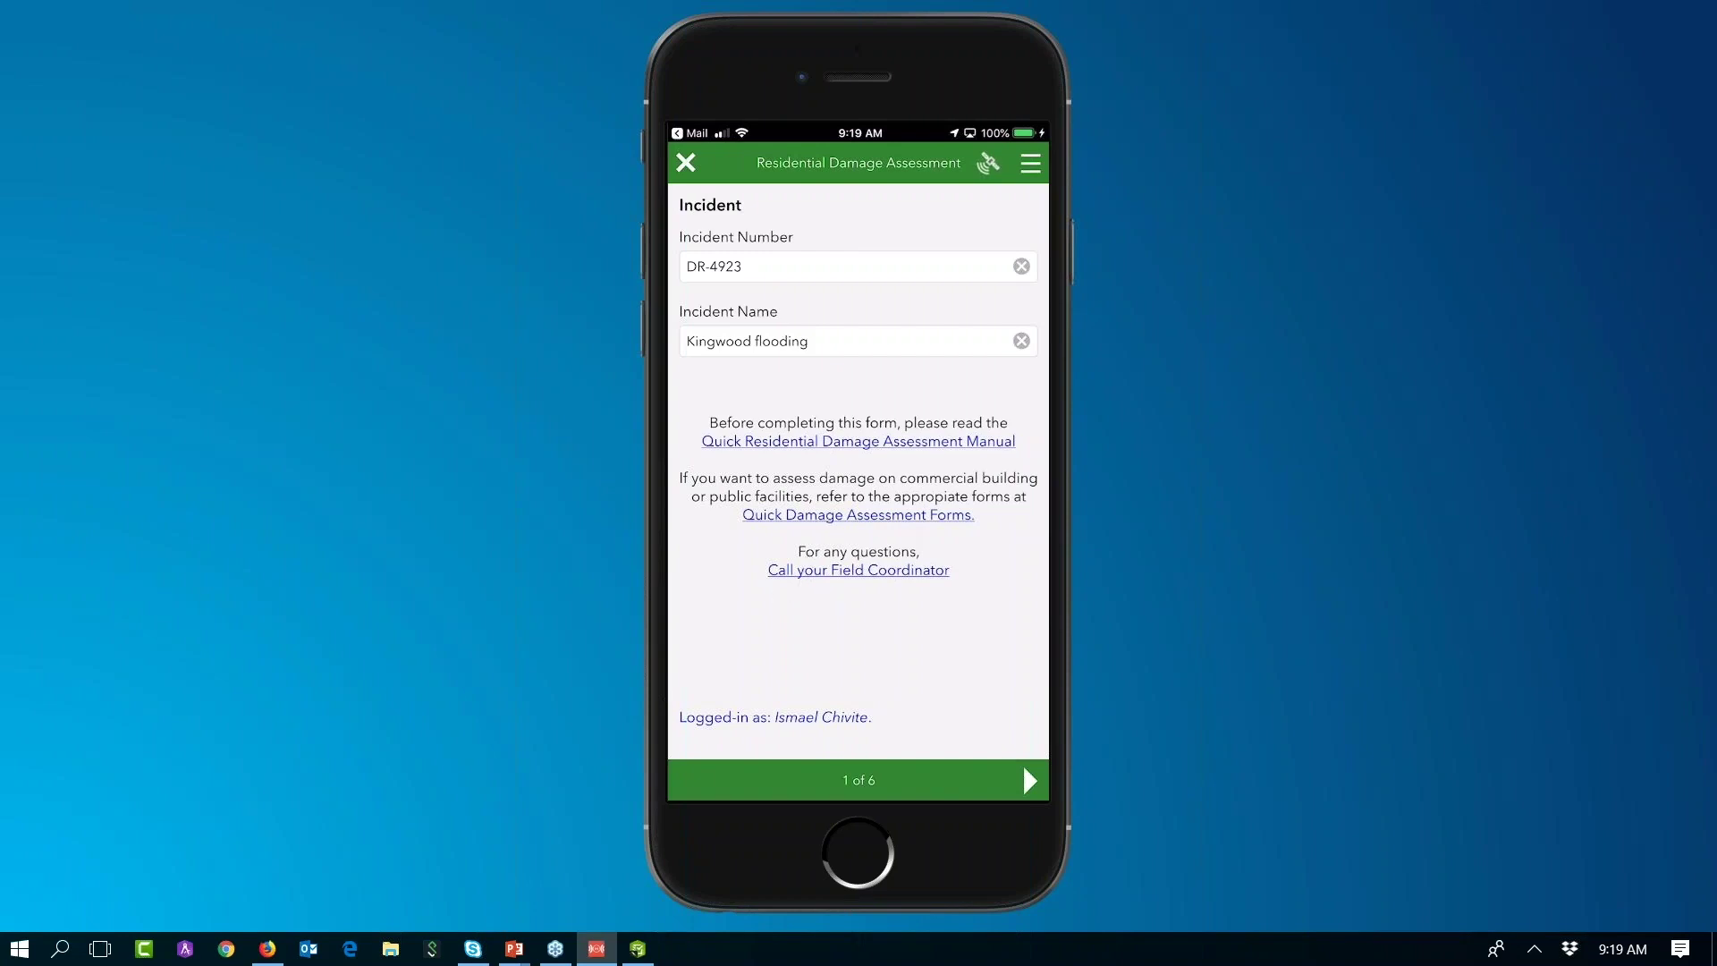
Step: Try the manual and coordinator call links, then jump to the Structure page, 2 of 6
click(858, 441)
click(851, 580)
click(850, 779)
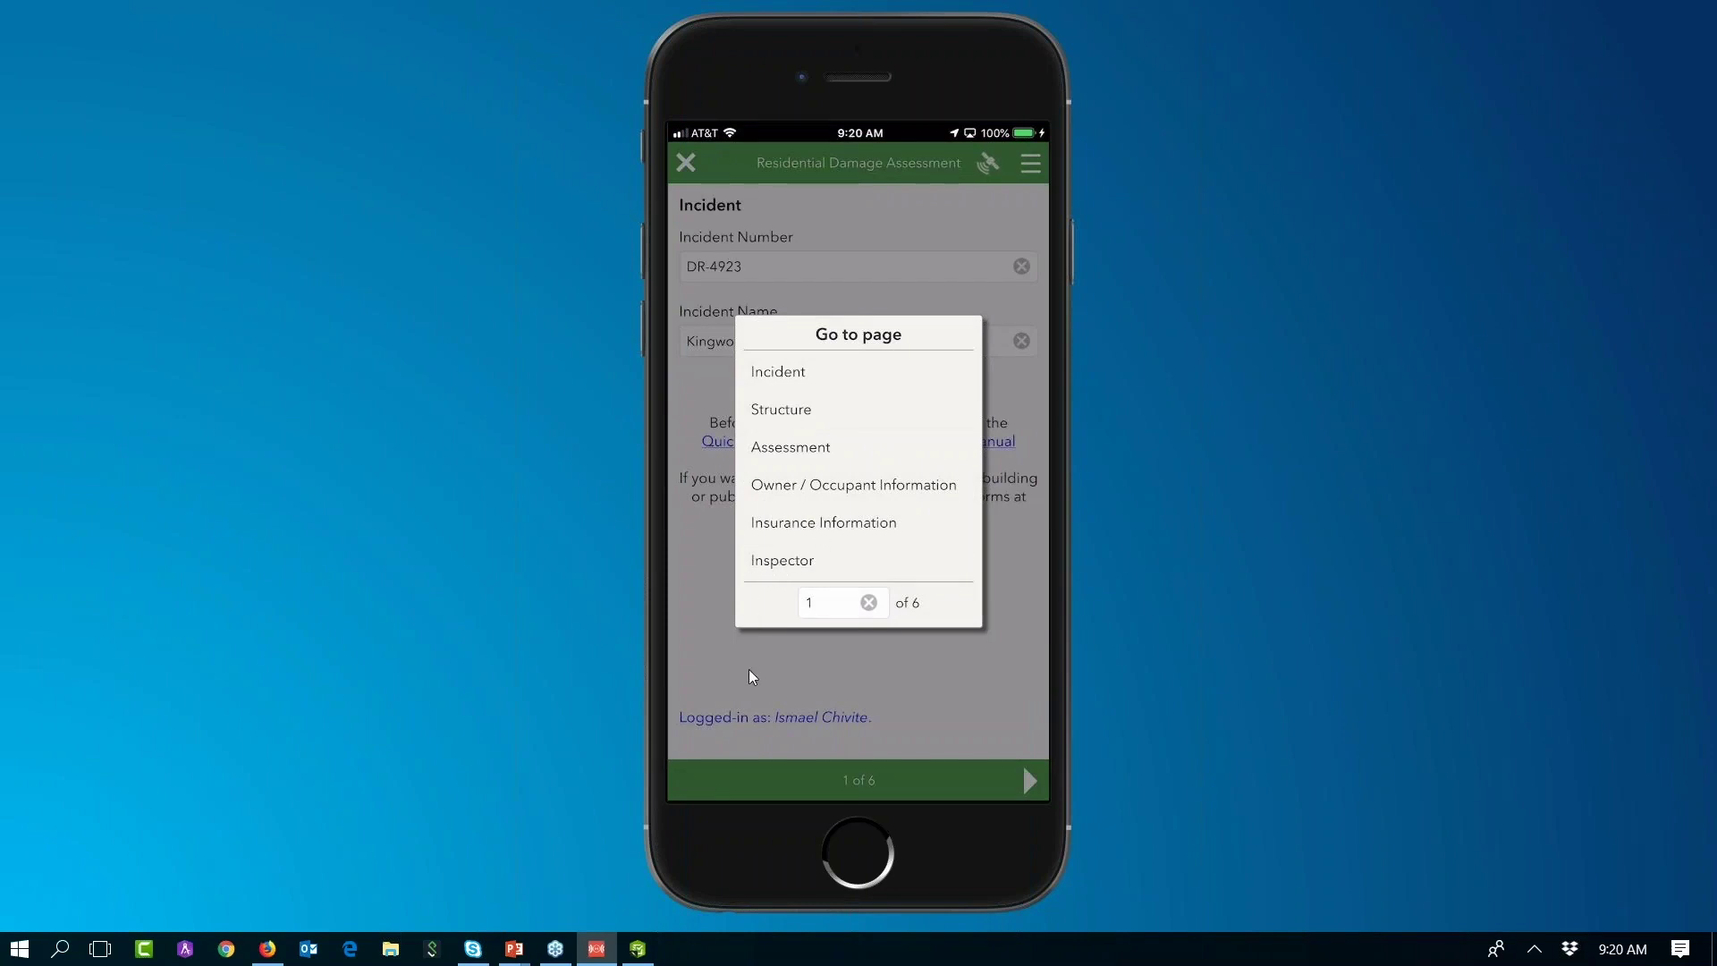
click(1022, 764)
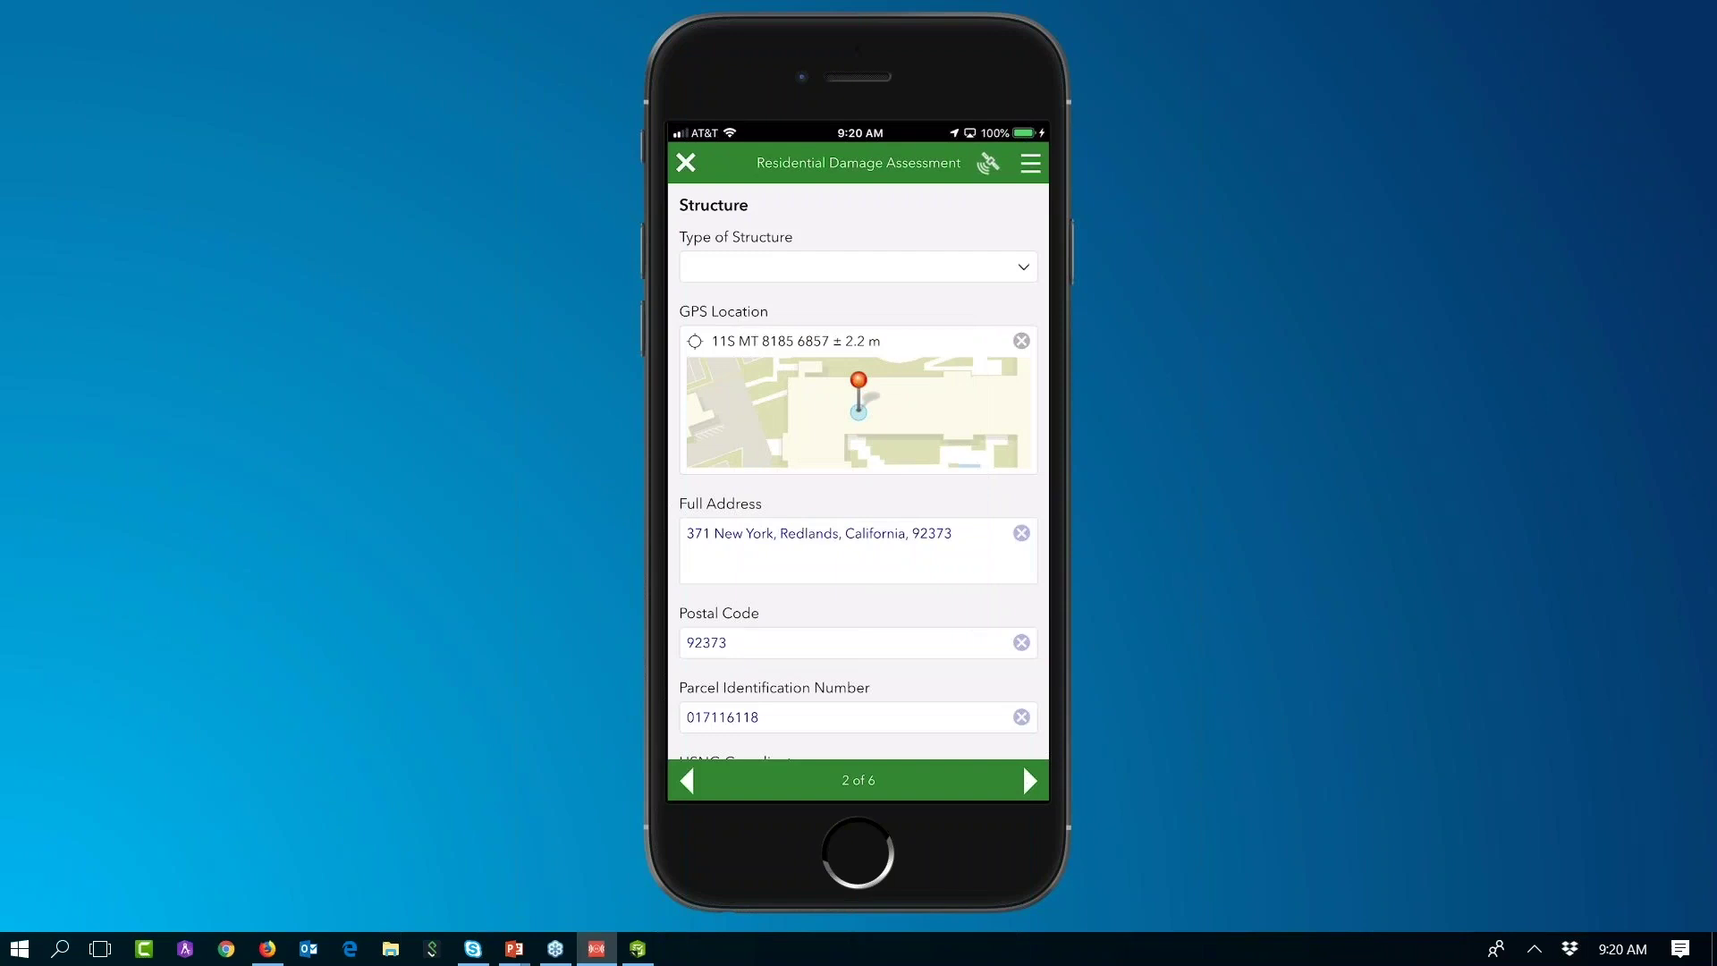
Step: Set Type of Structure to Detached Home after trying and clearing an Other free-text entry
click(1023, 266)
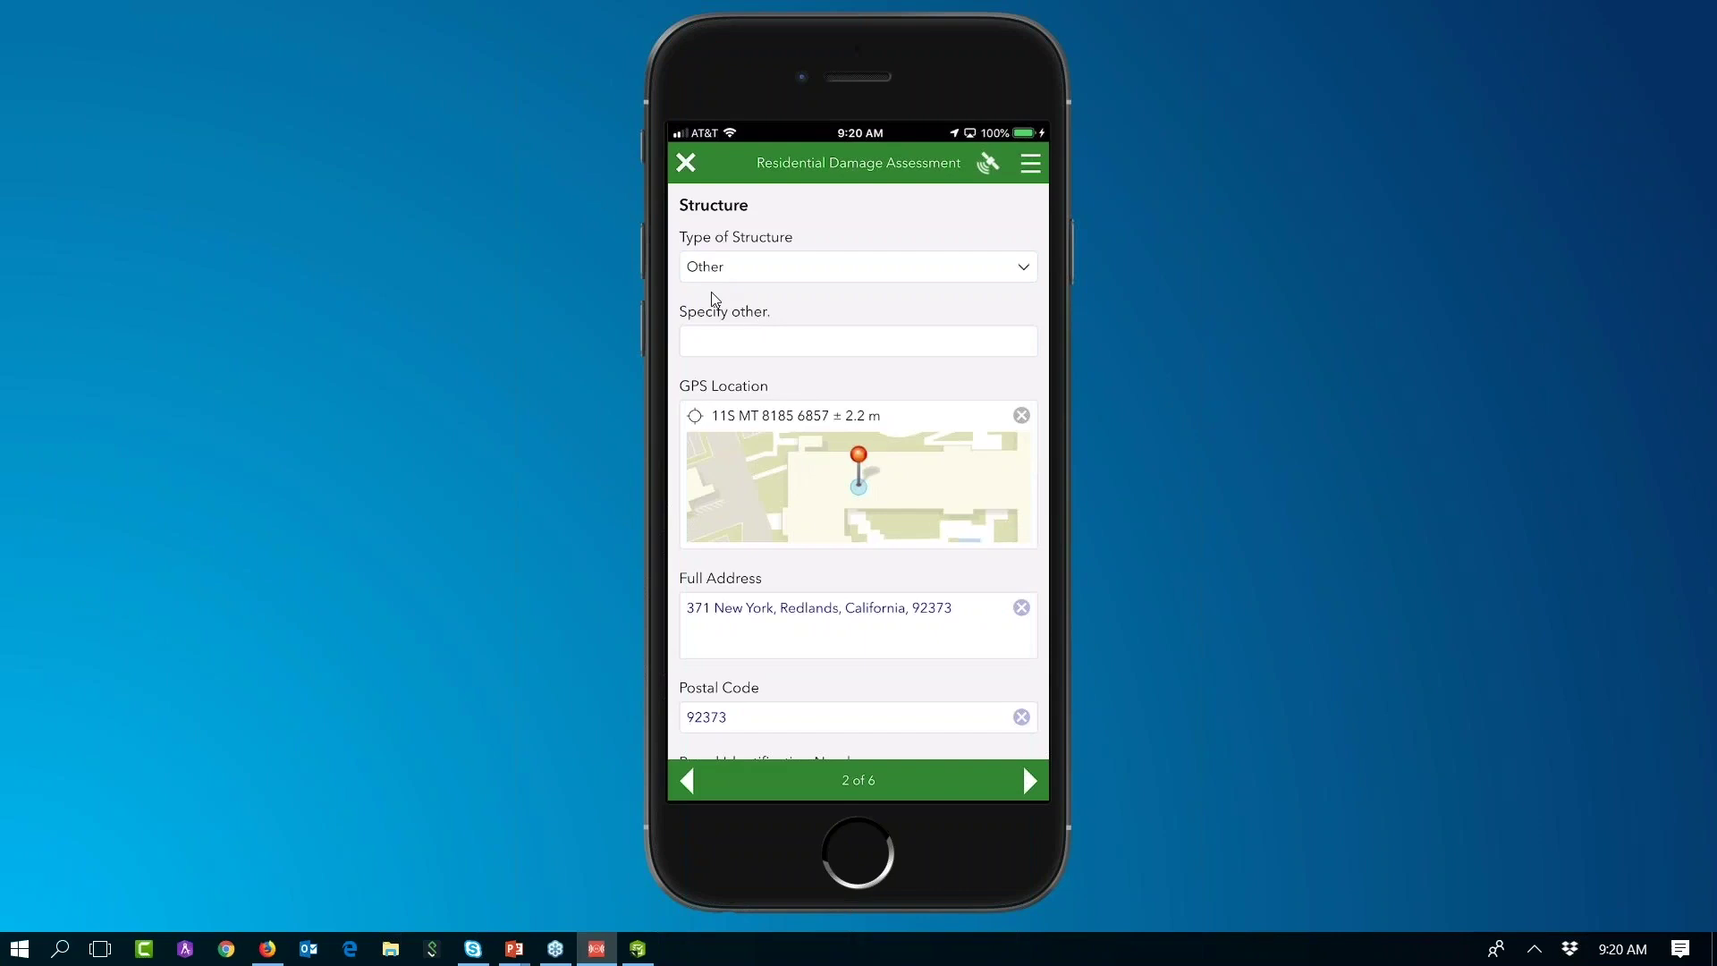
text(Free text)
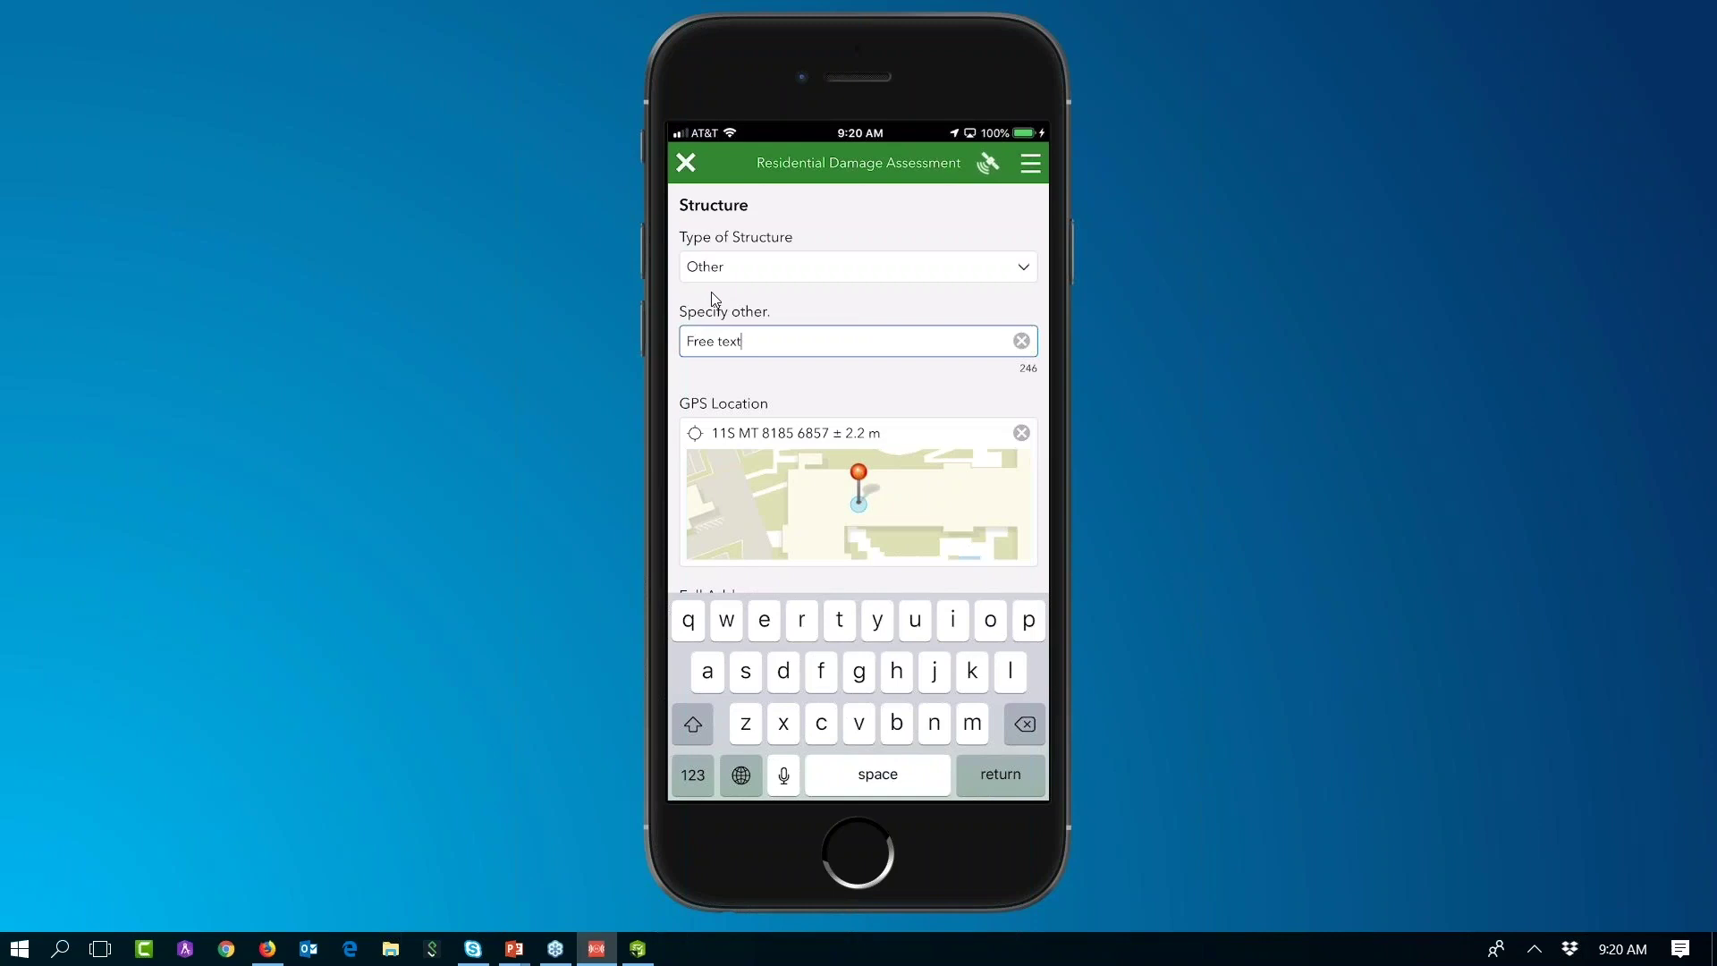
click(1021, 341)
click(858, 266)
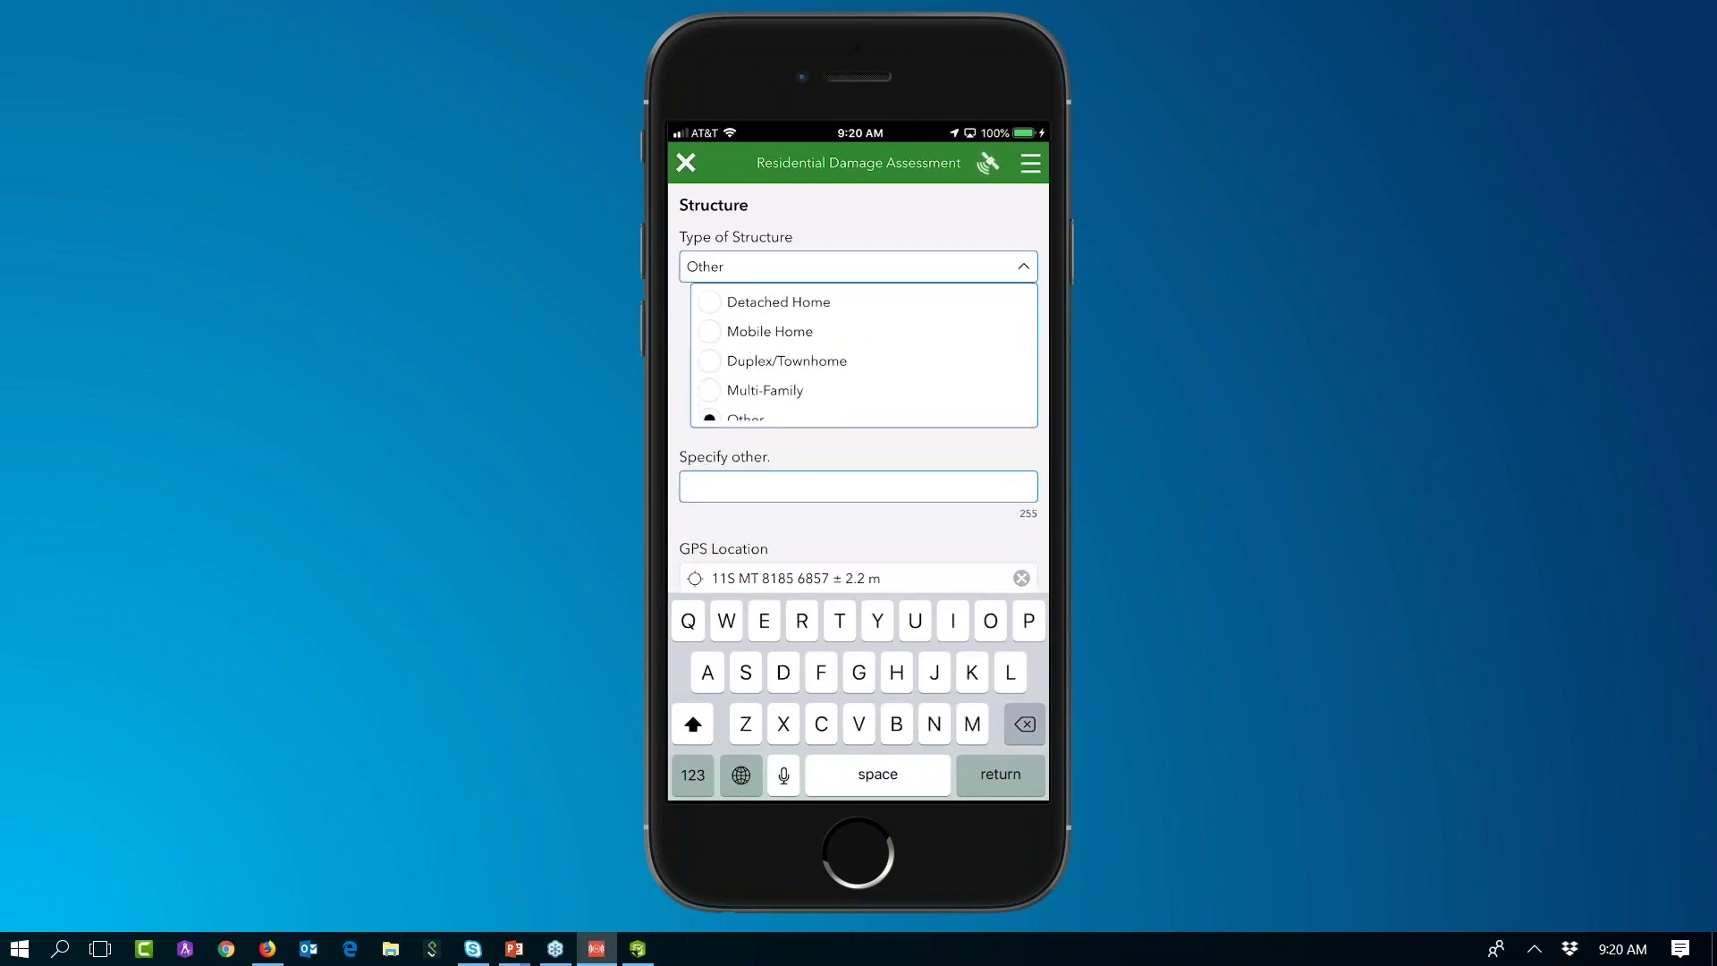
click(778, 301)
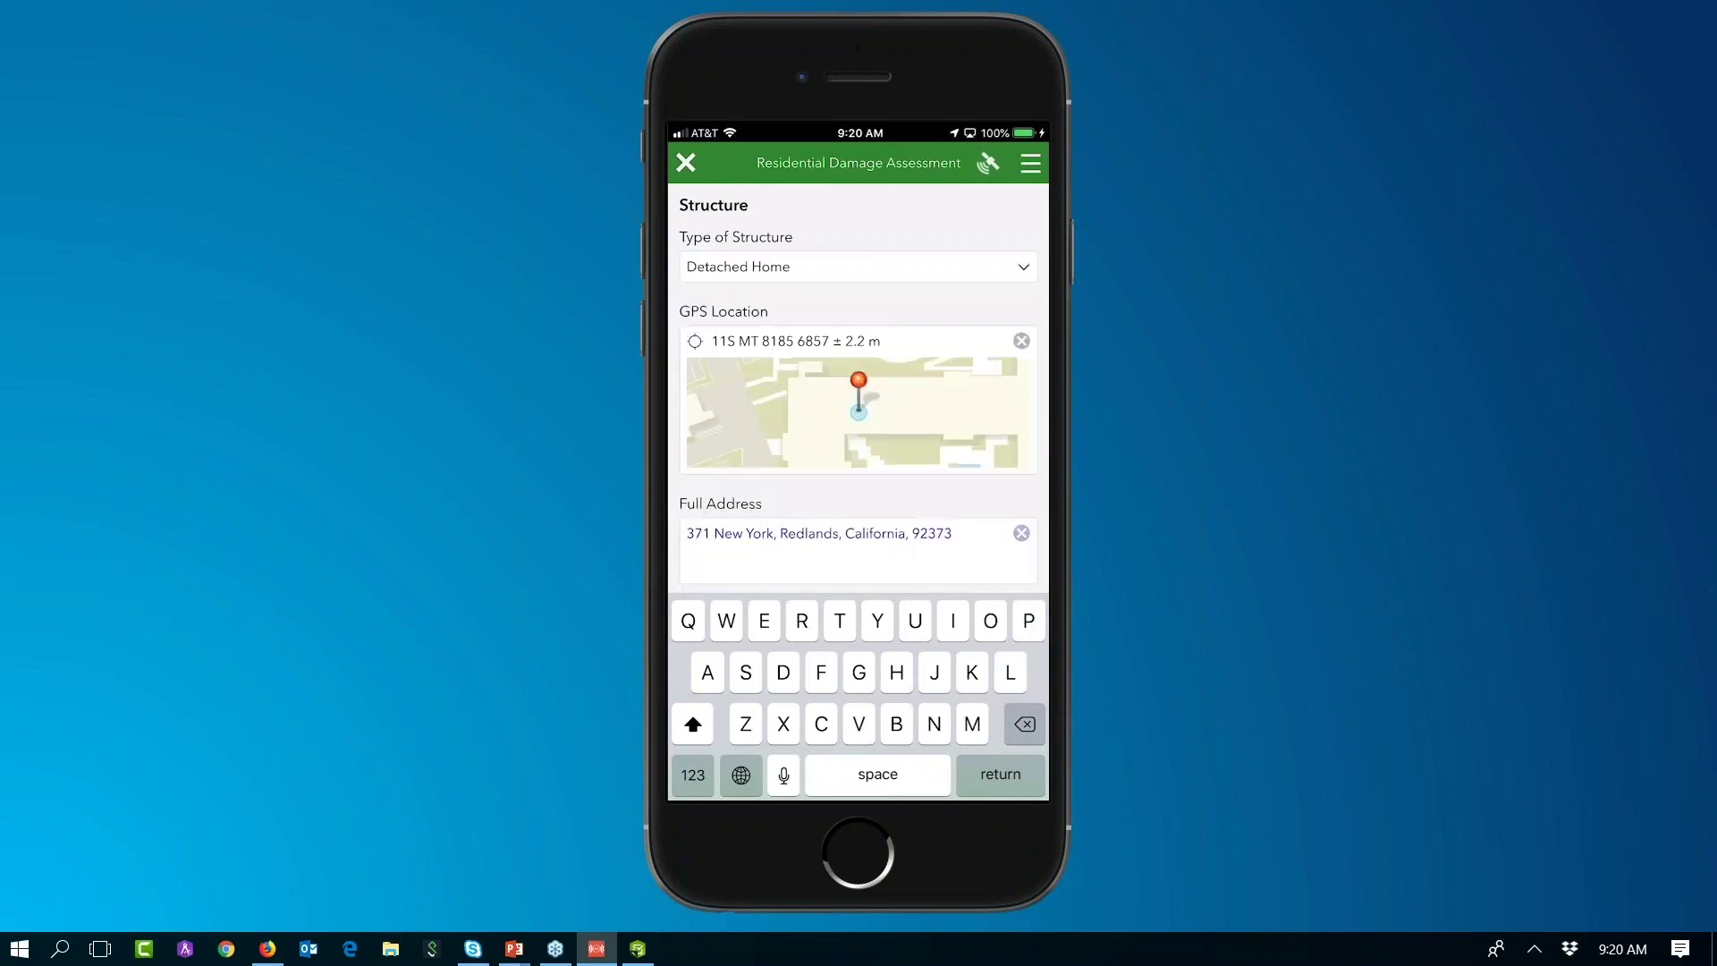
click(861, 387)
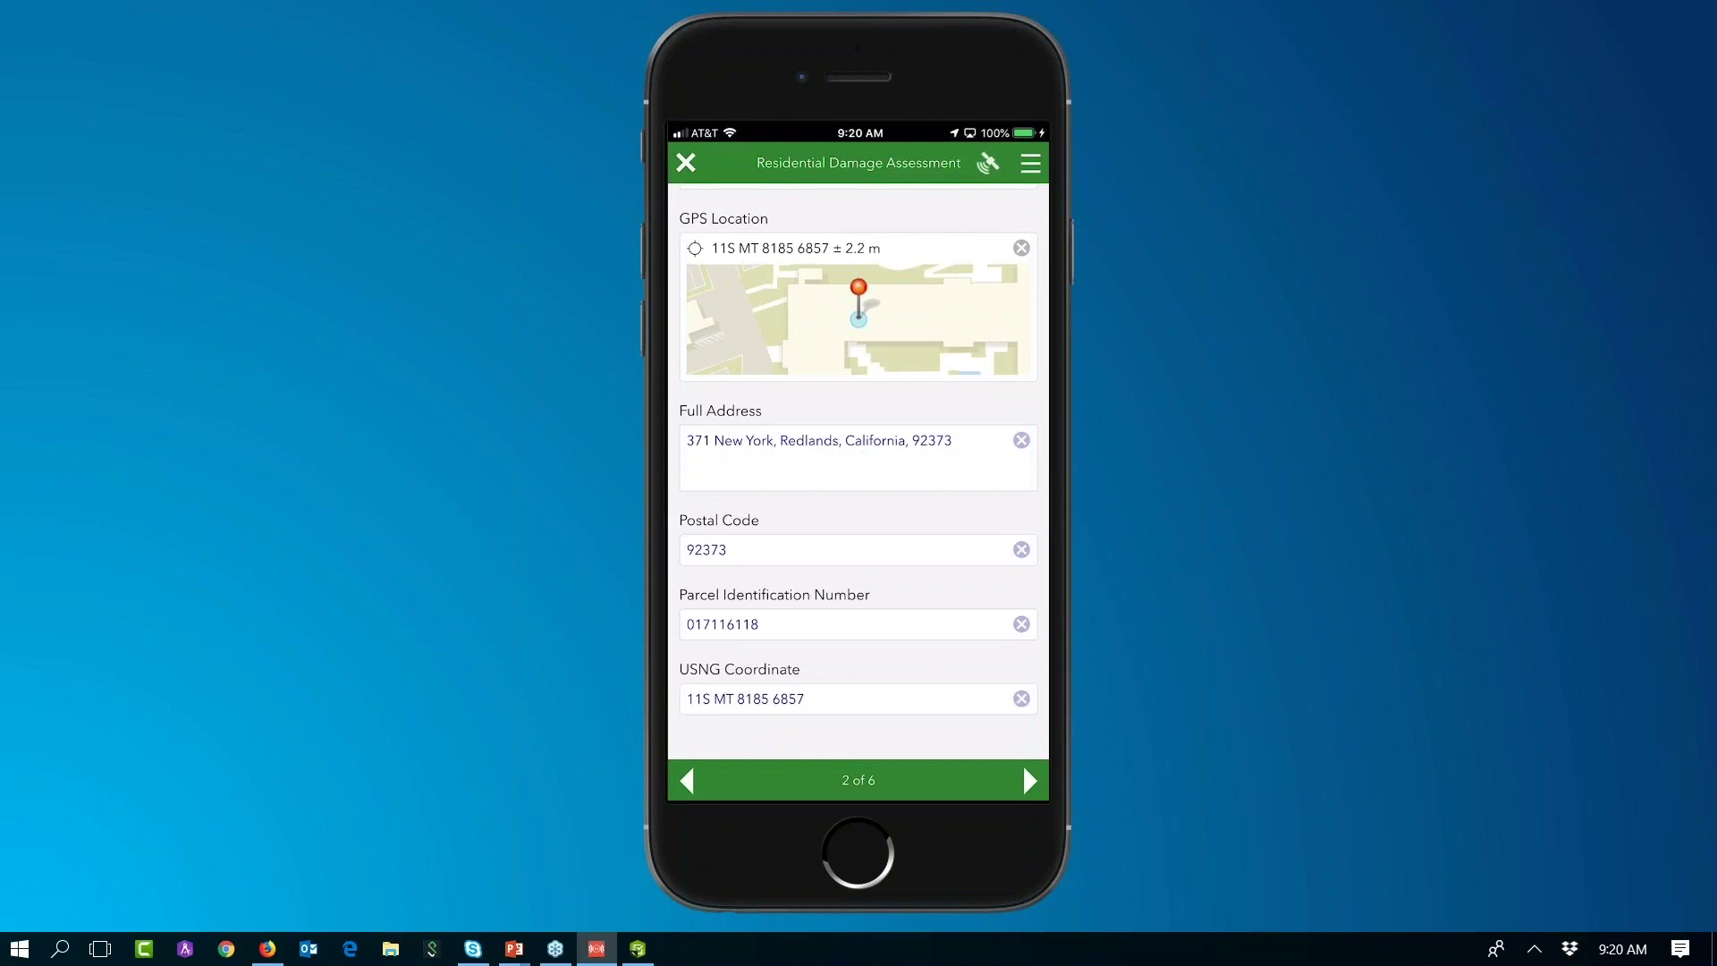
scroll(859, 467, up, 2)
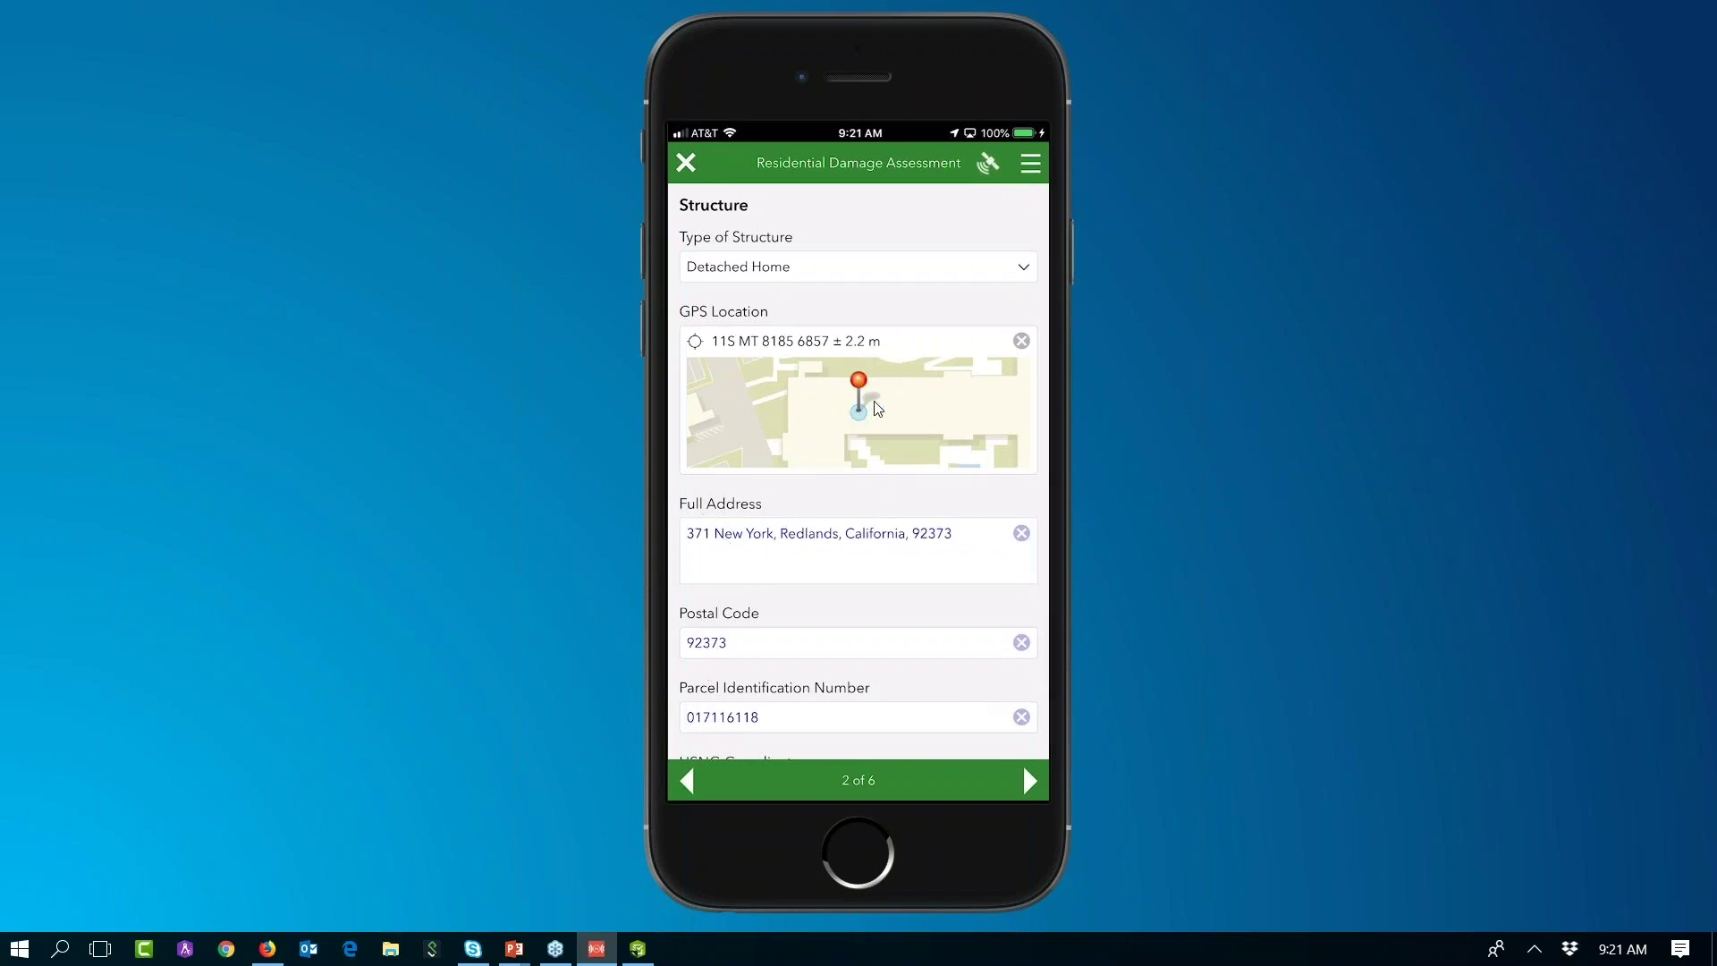
Step: Open the GPS Location map to reposition the pin on the new house
click(826, 438)
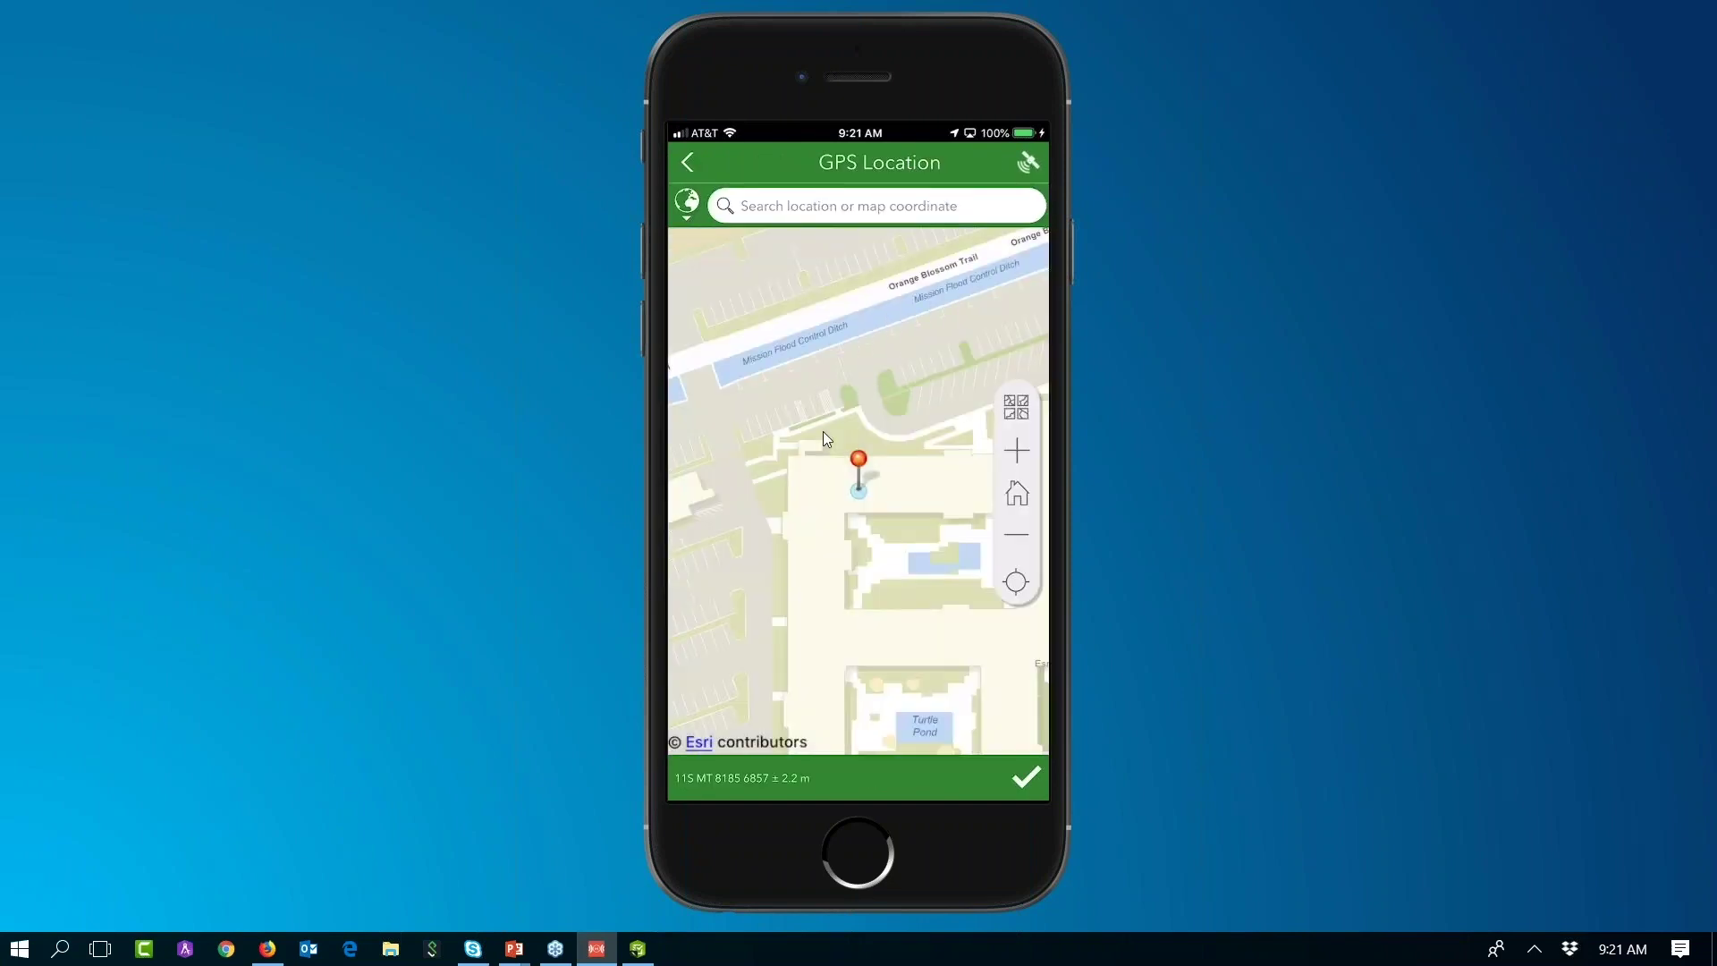
scroll(823, 431, down, 5)
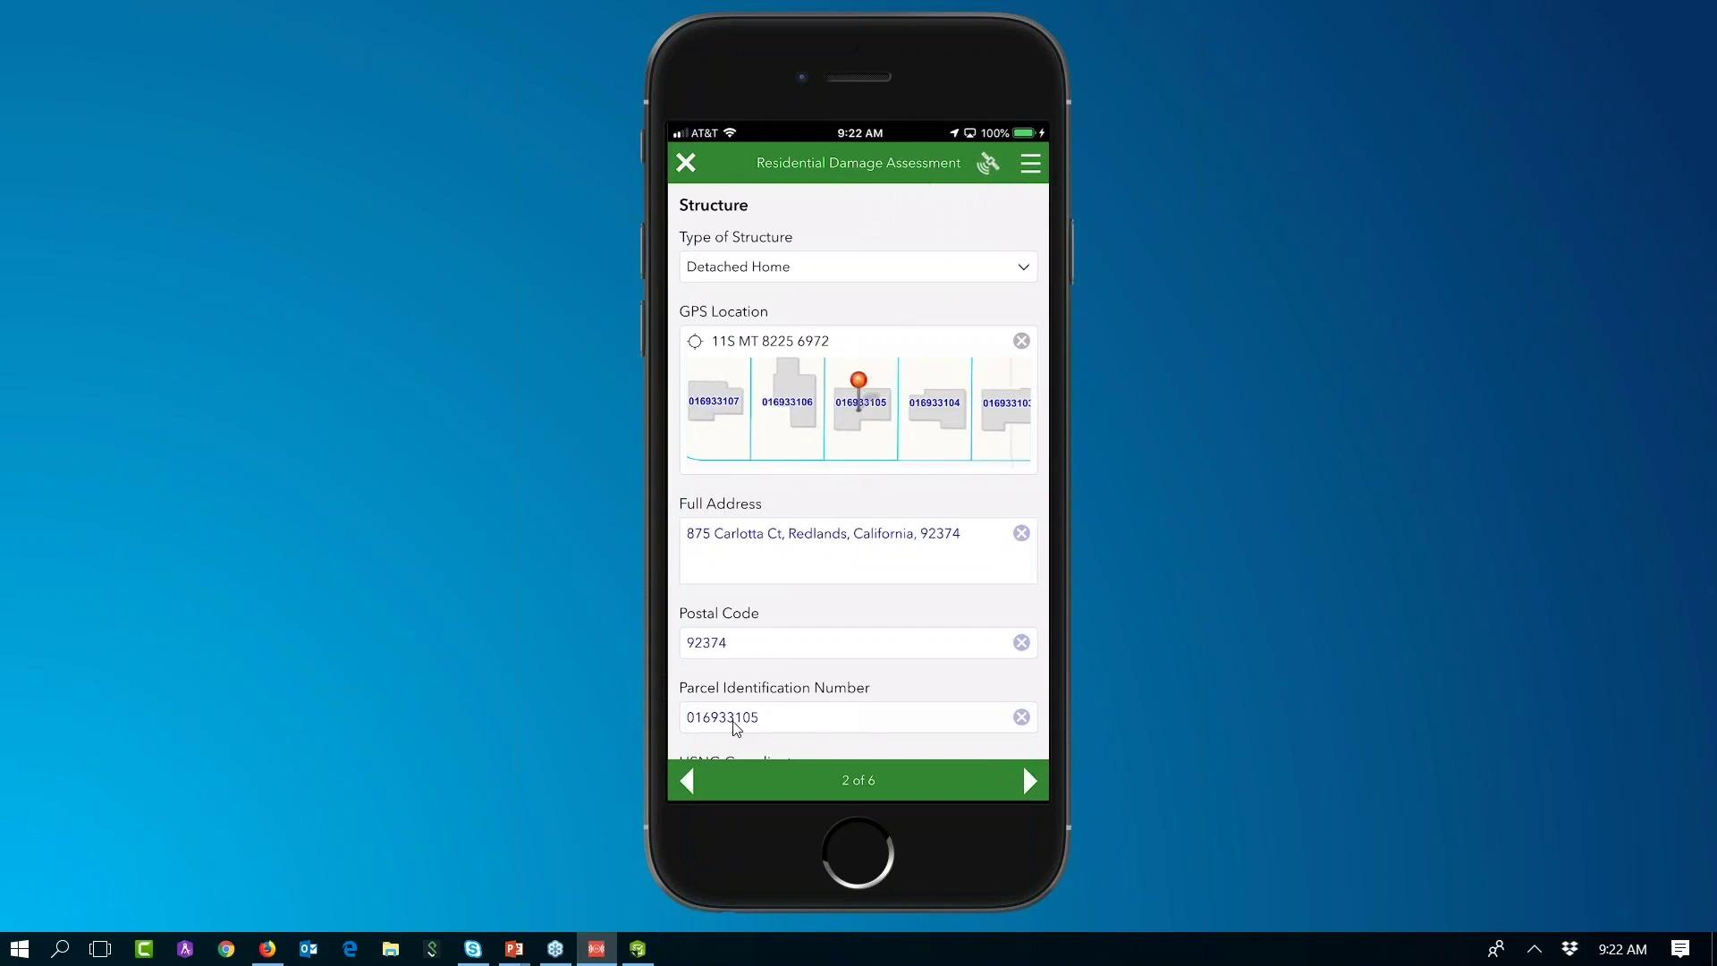
Step: Scroll through the Structure page and inspect the Full Address field
scroll(733, 728, down, 2)
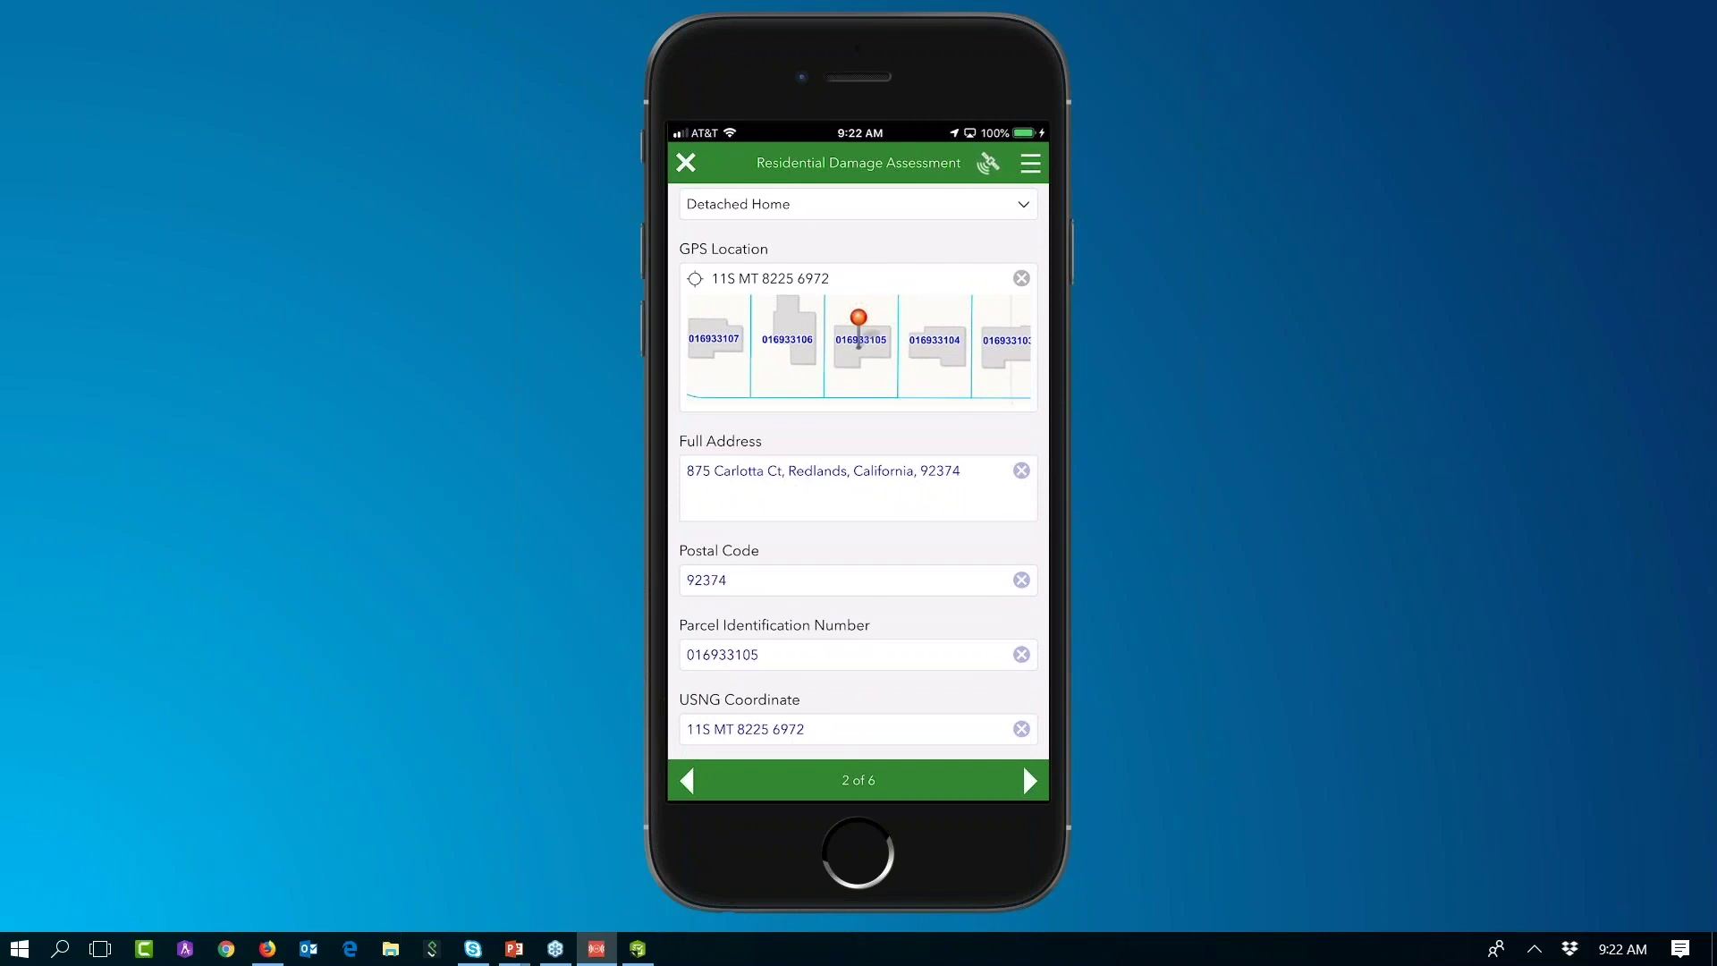
scroll(858, 465, down, 1)
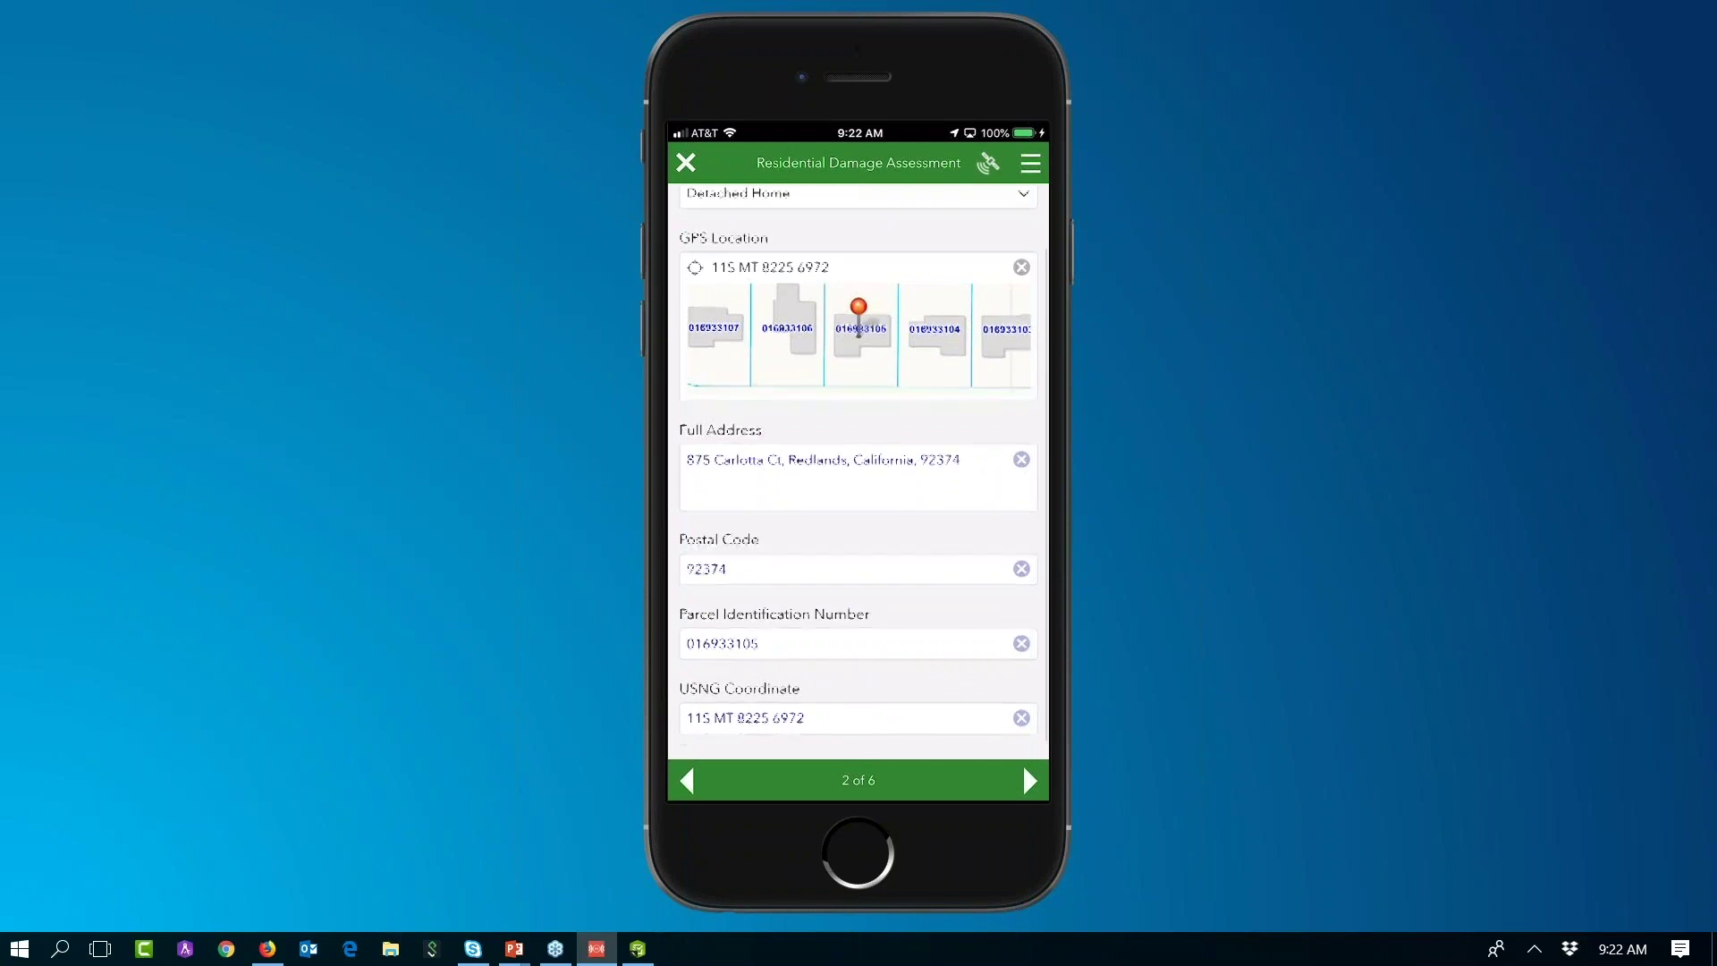
click(858, 456)
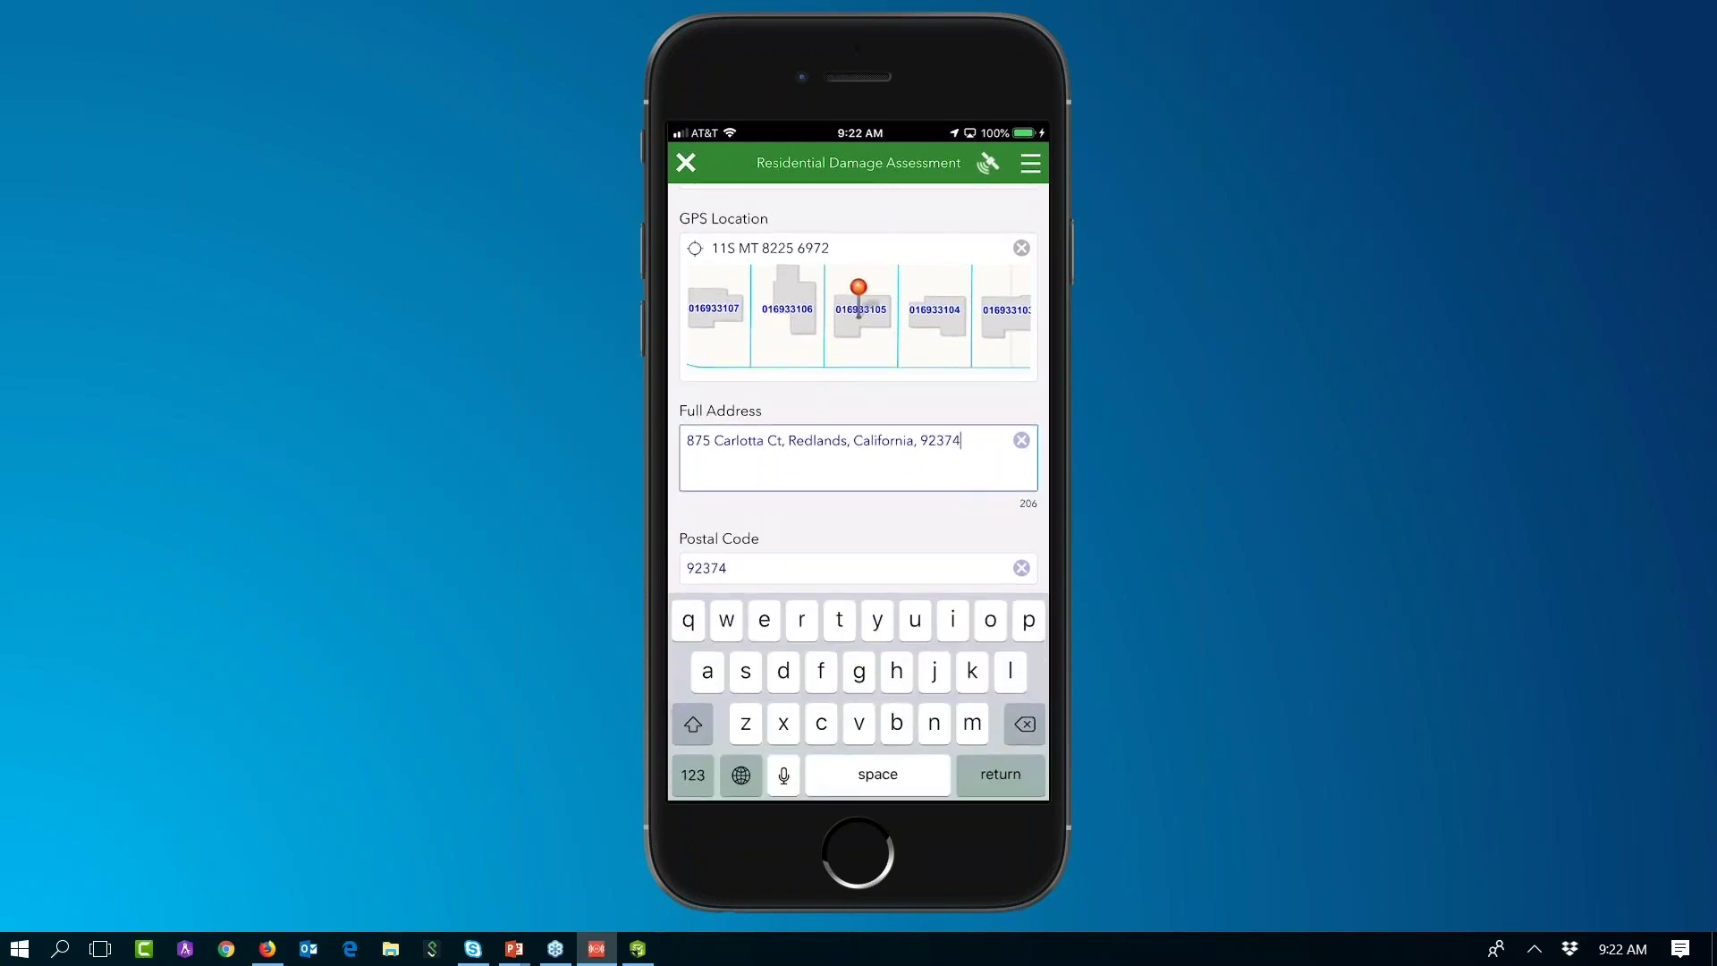
scroll(858, 403, up, 2)
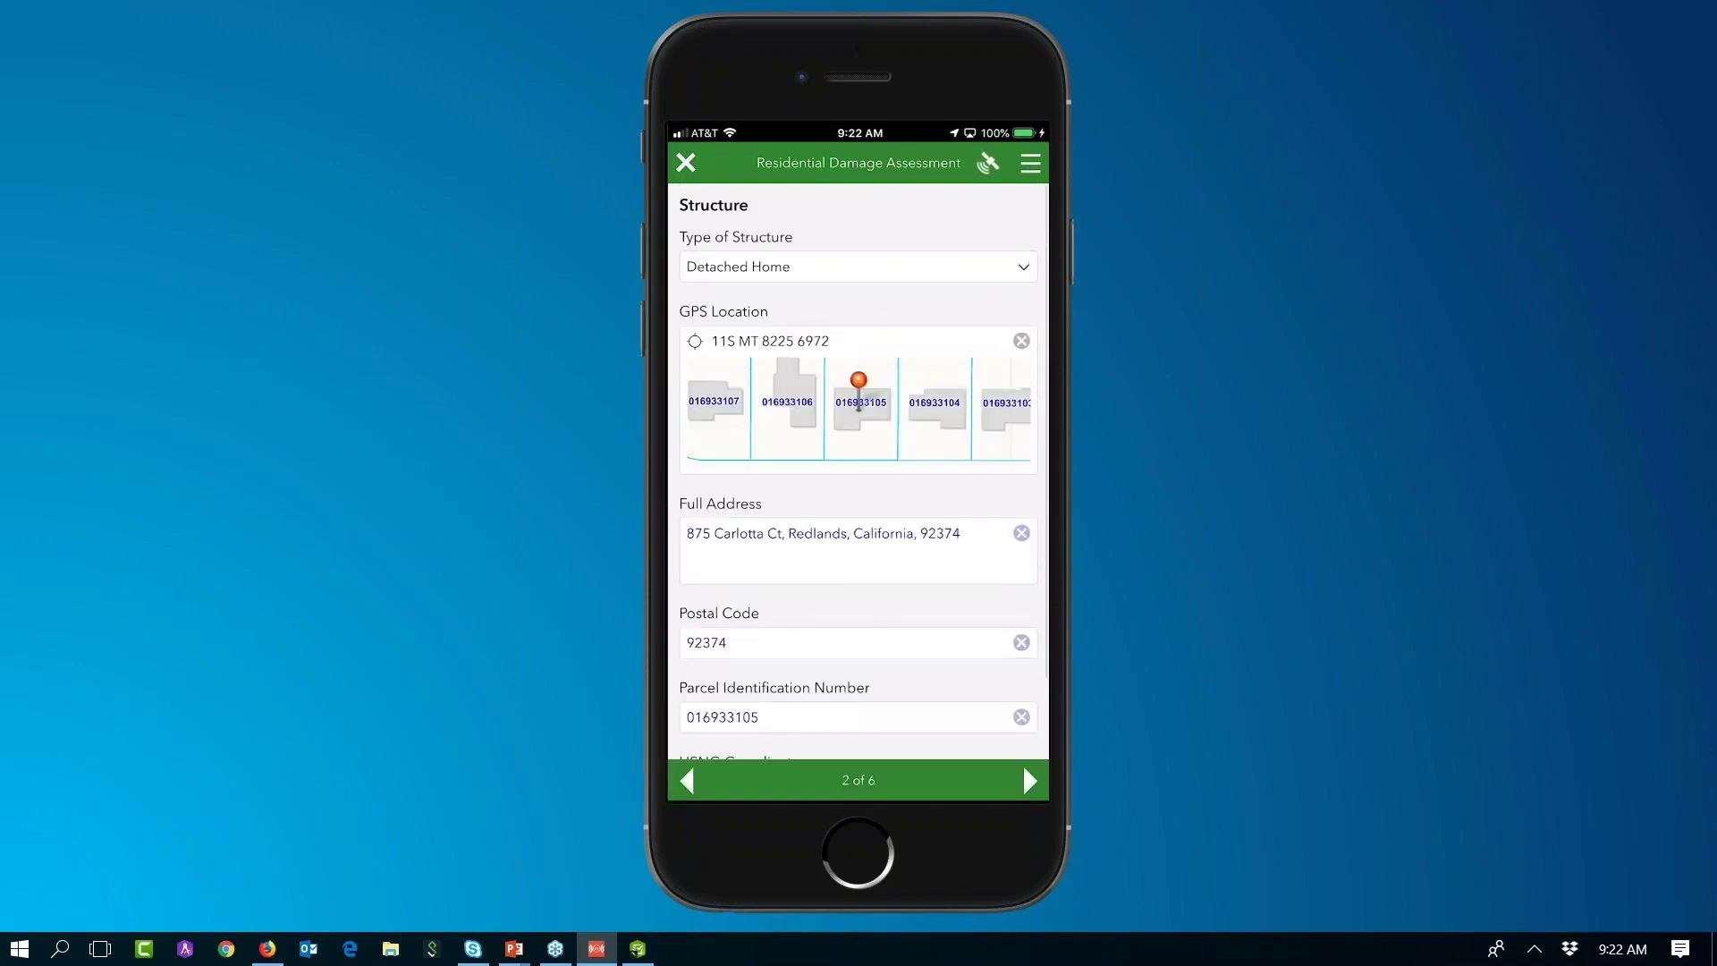
scroll(859, 456, down, 2)
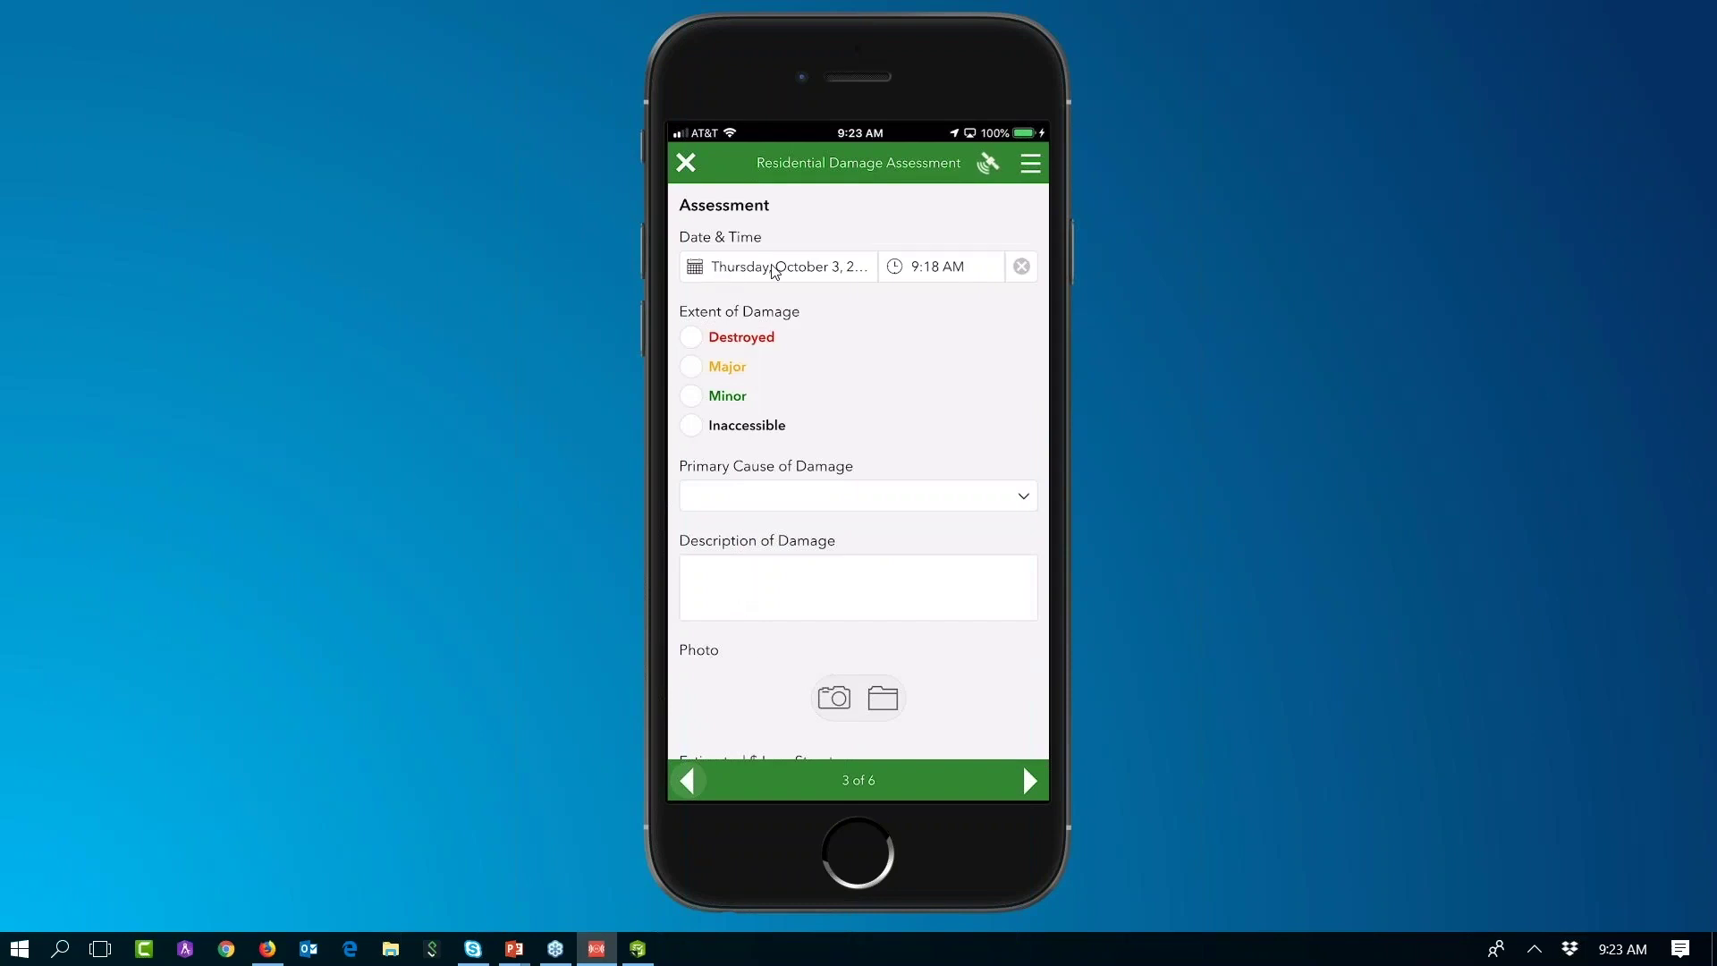
Step: Set assessment time to 9:20 AM, Extent of Damage to Minor, and Primary Cause to Flood
click(883, 277)
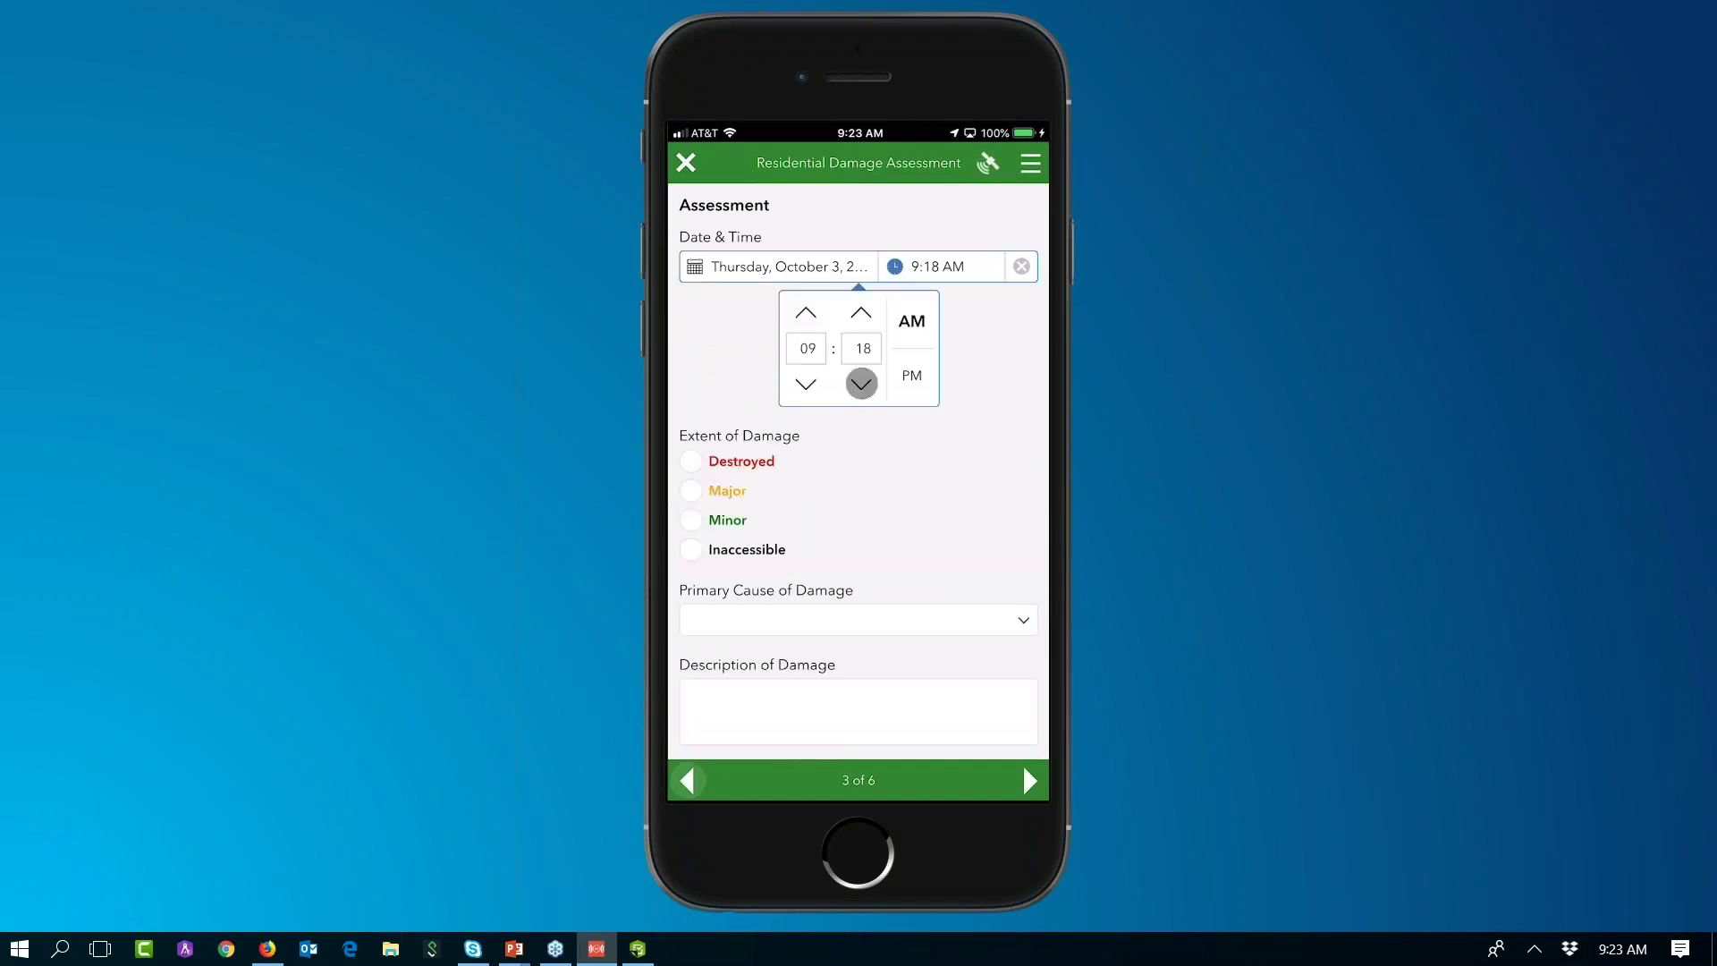
click(860, 313)
click(861, 313)
click(939, 266)
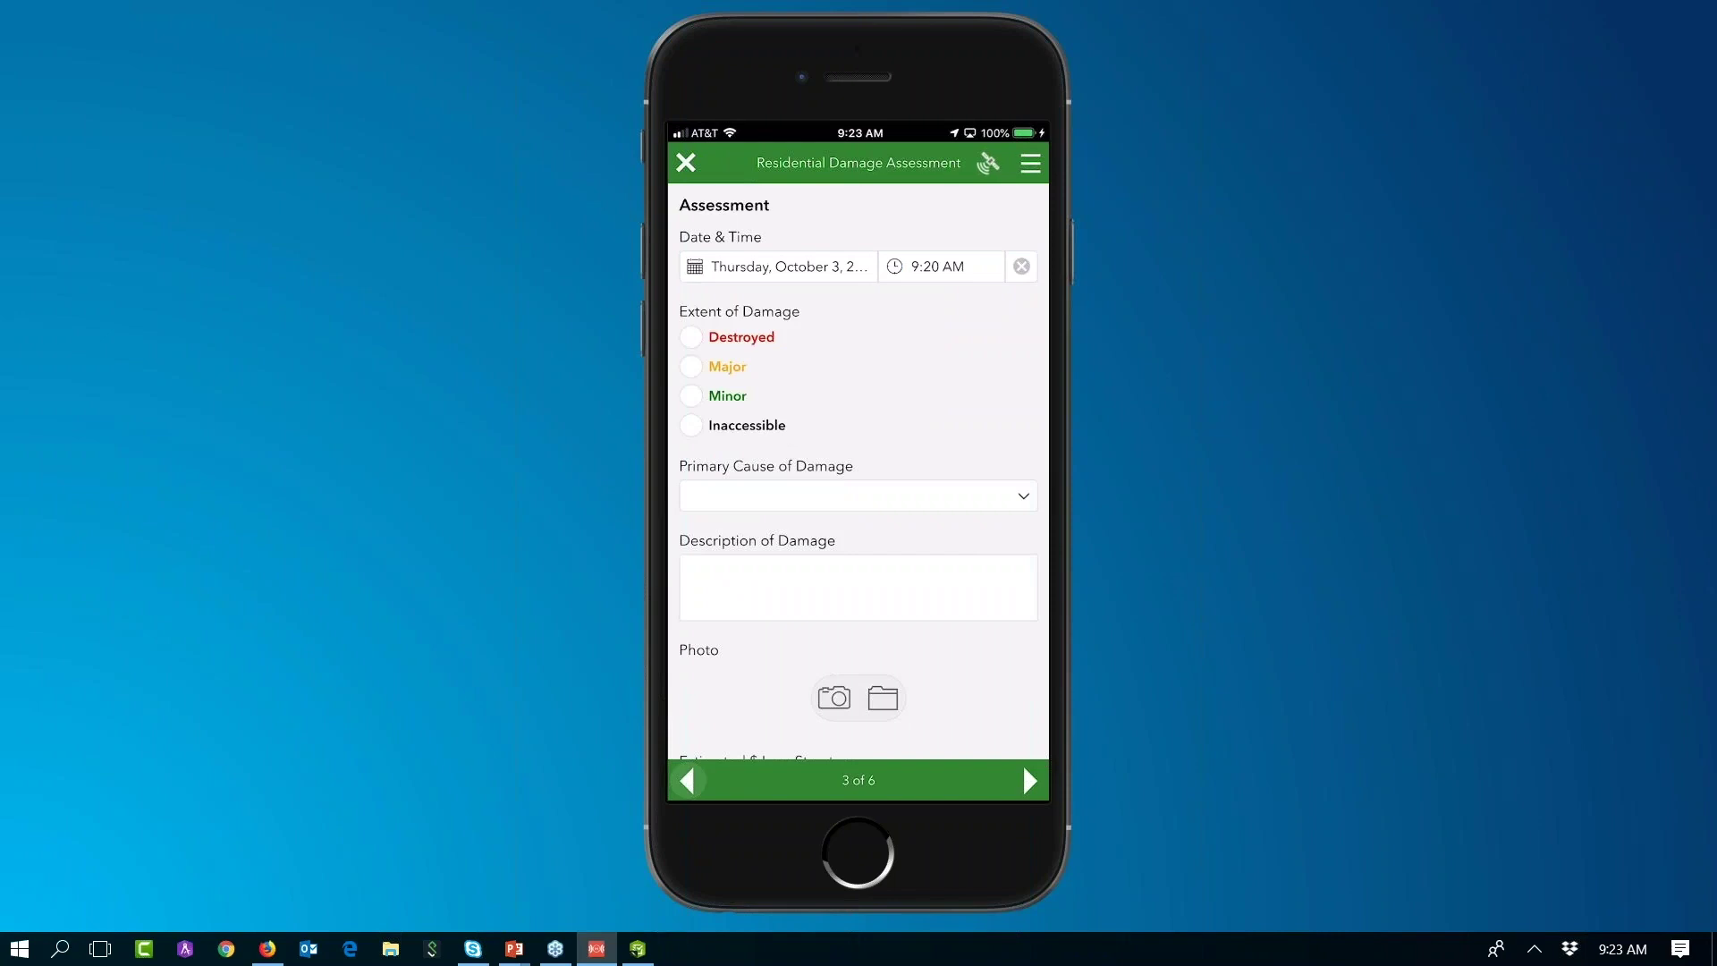
click(690, 396)
click(850, 496)
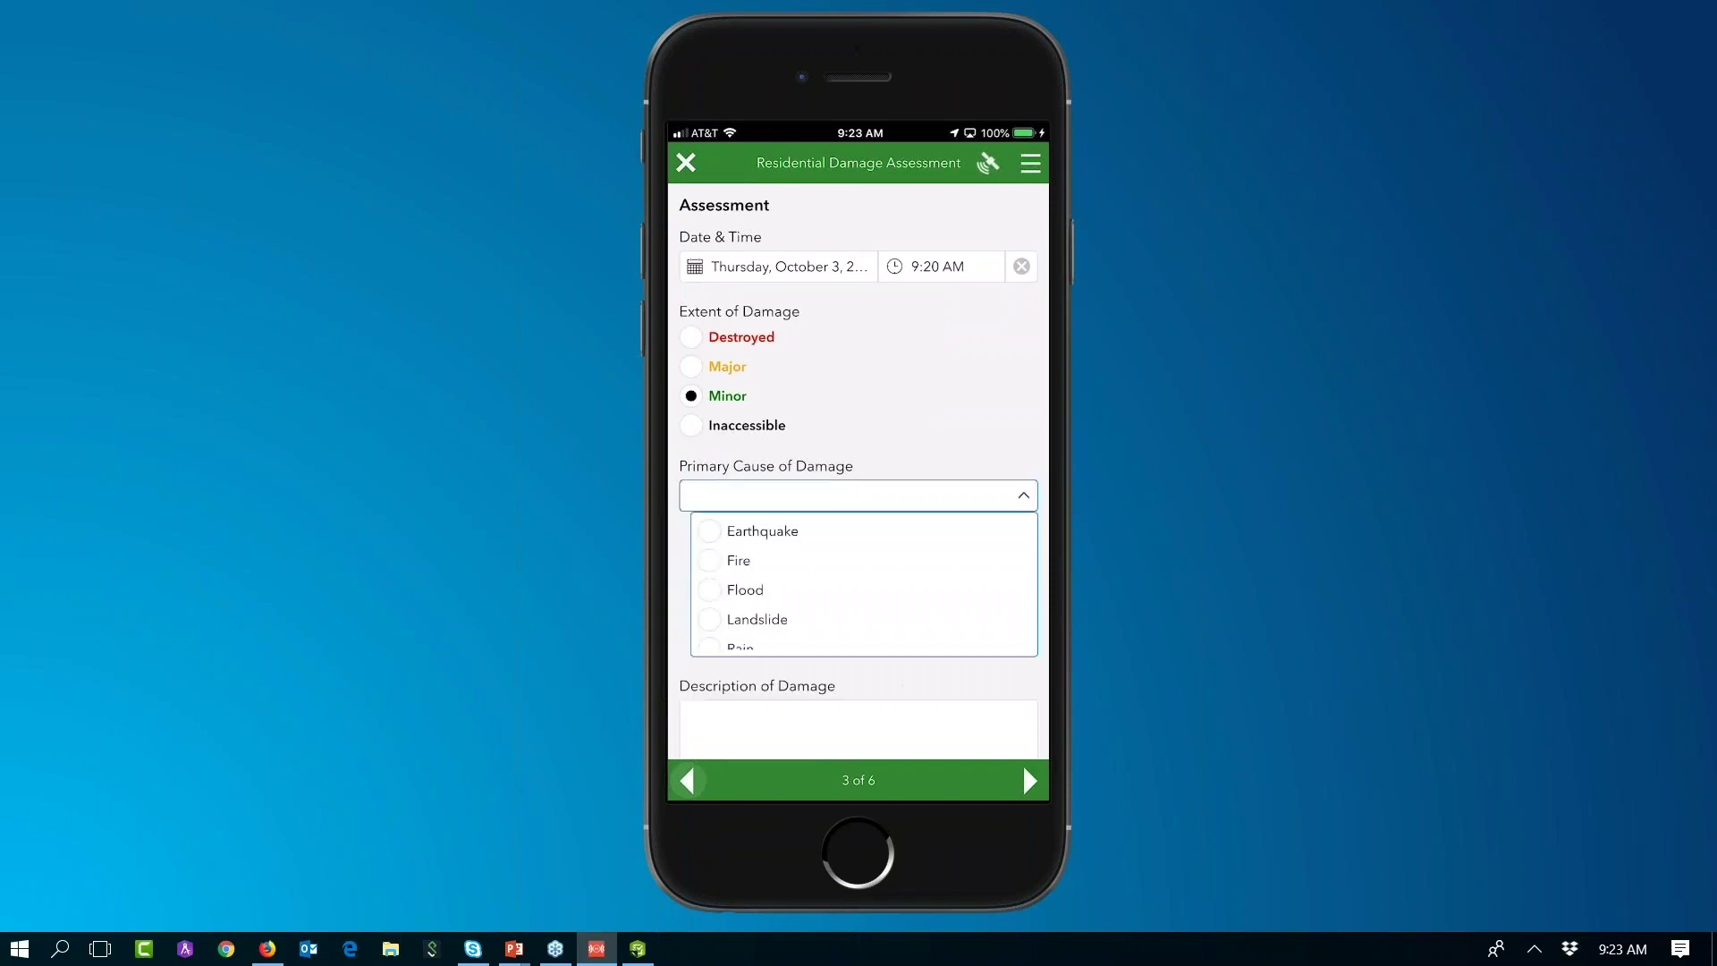
click(744, 590)
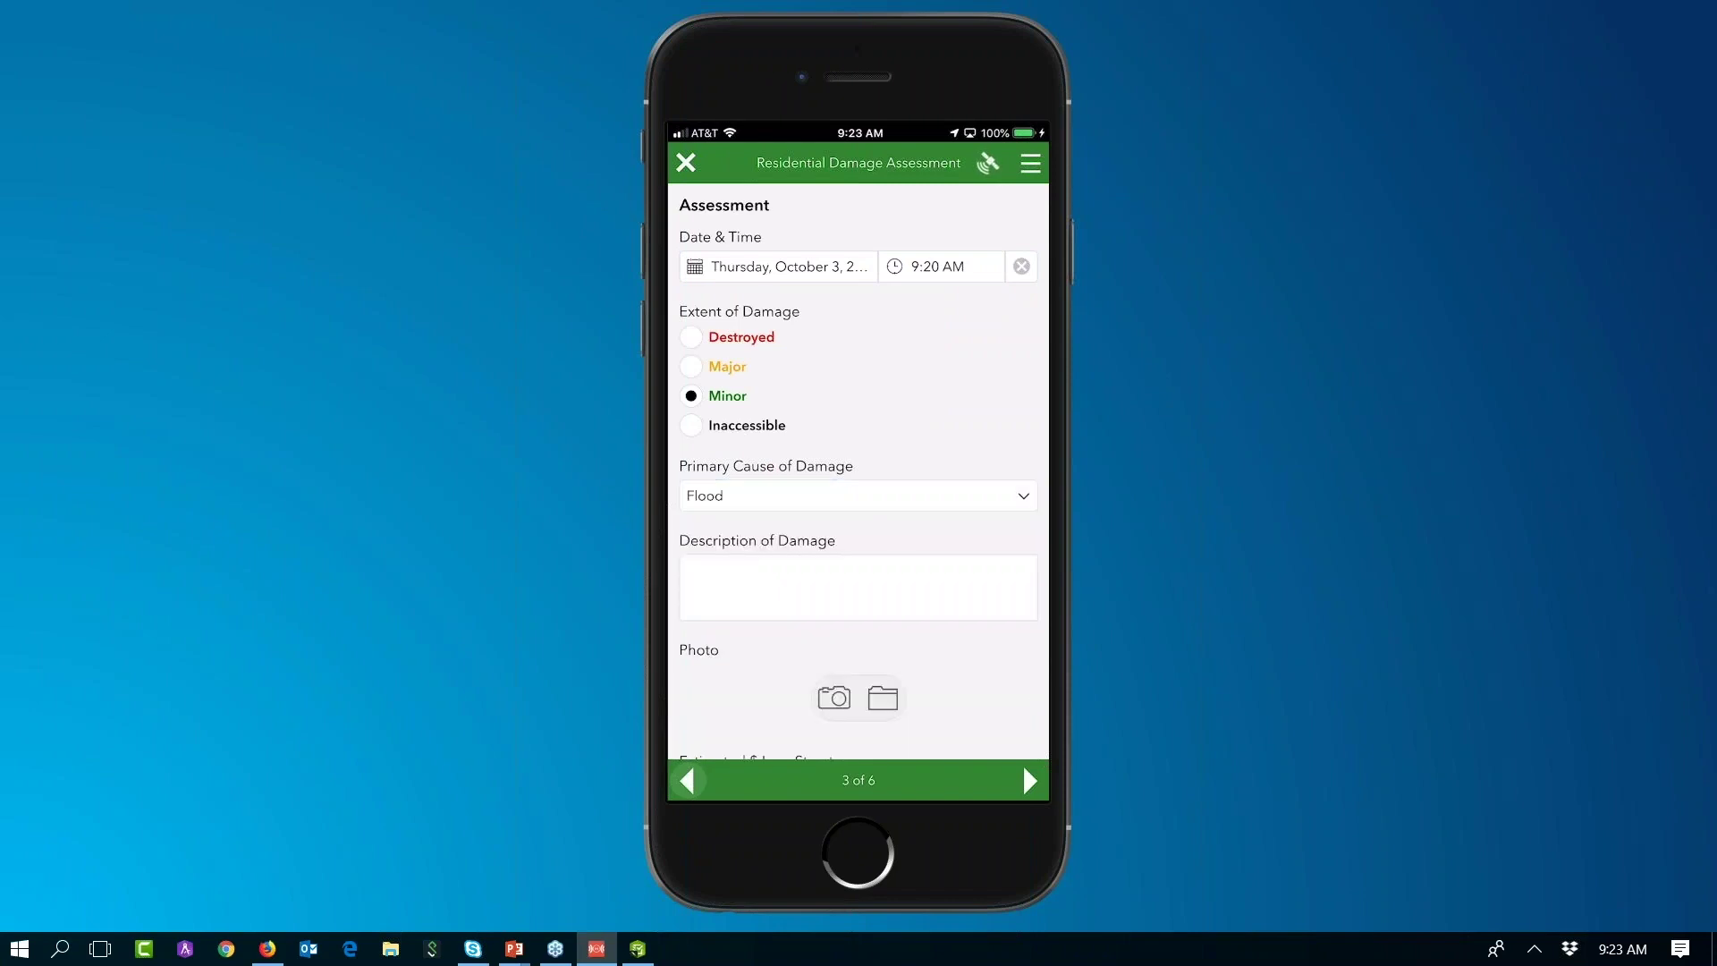
click(858, 588)
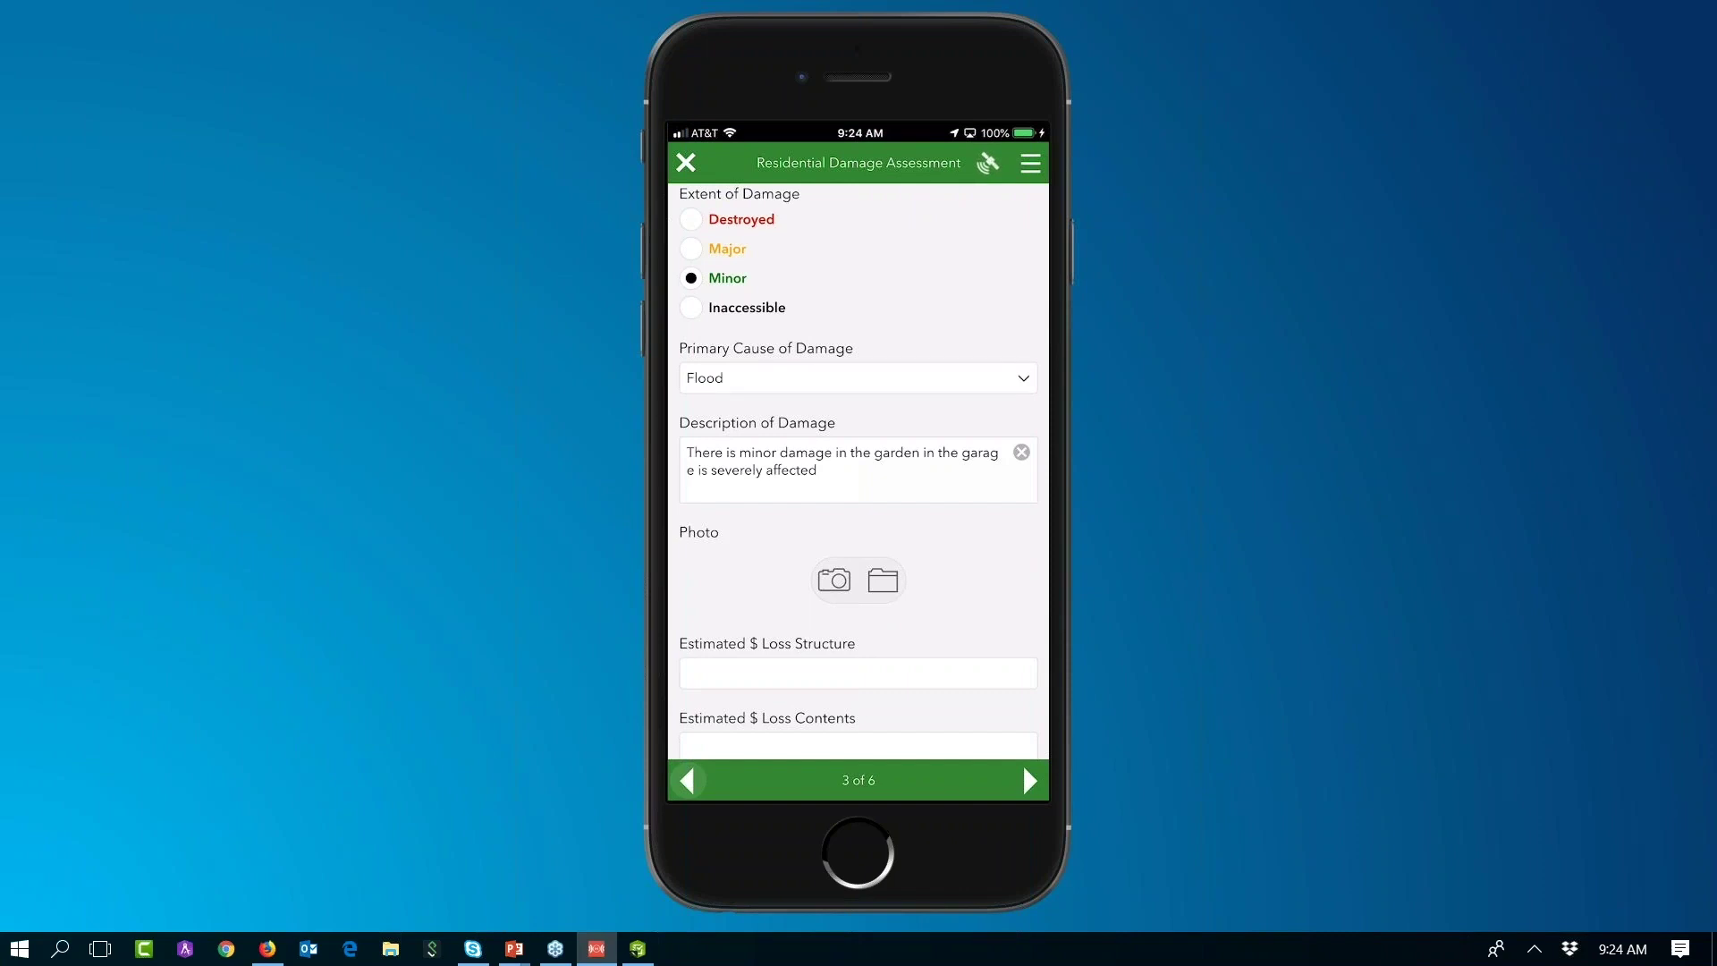
Step: Take a photo of the house and attach it to the Photo question
click(834, 580)
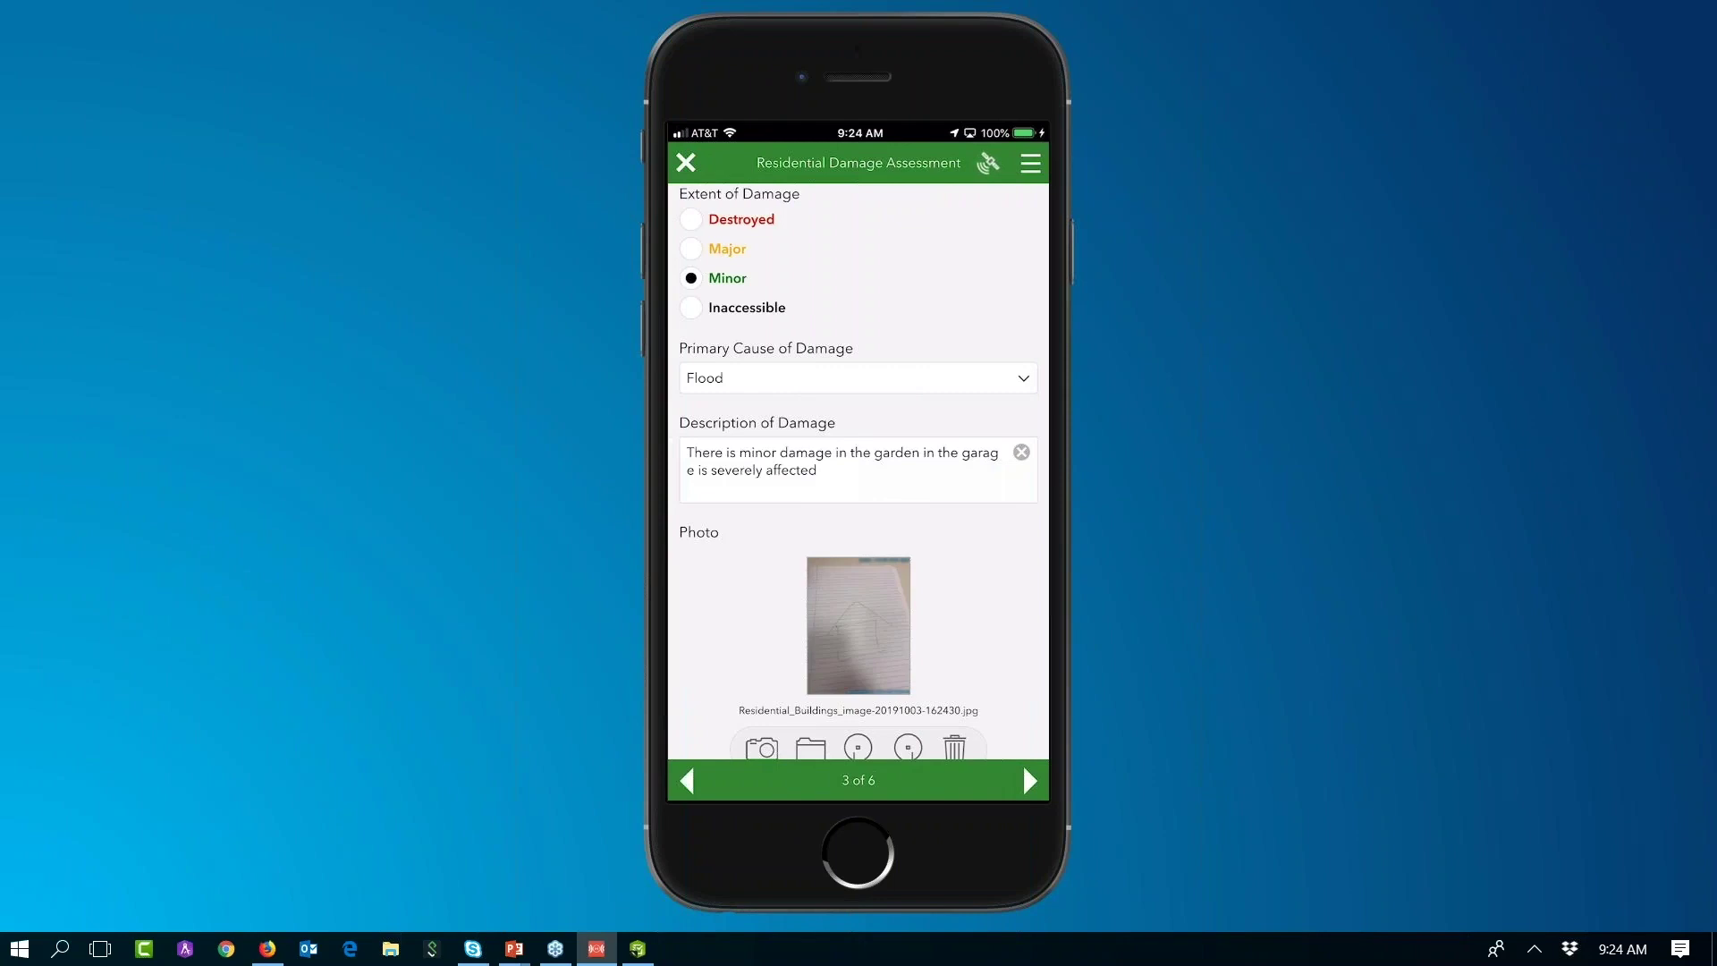
scroll(858, 474, down, 5)
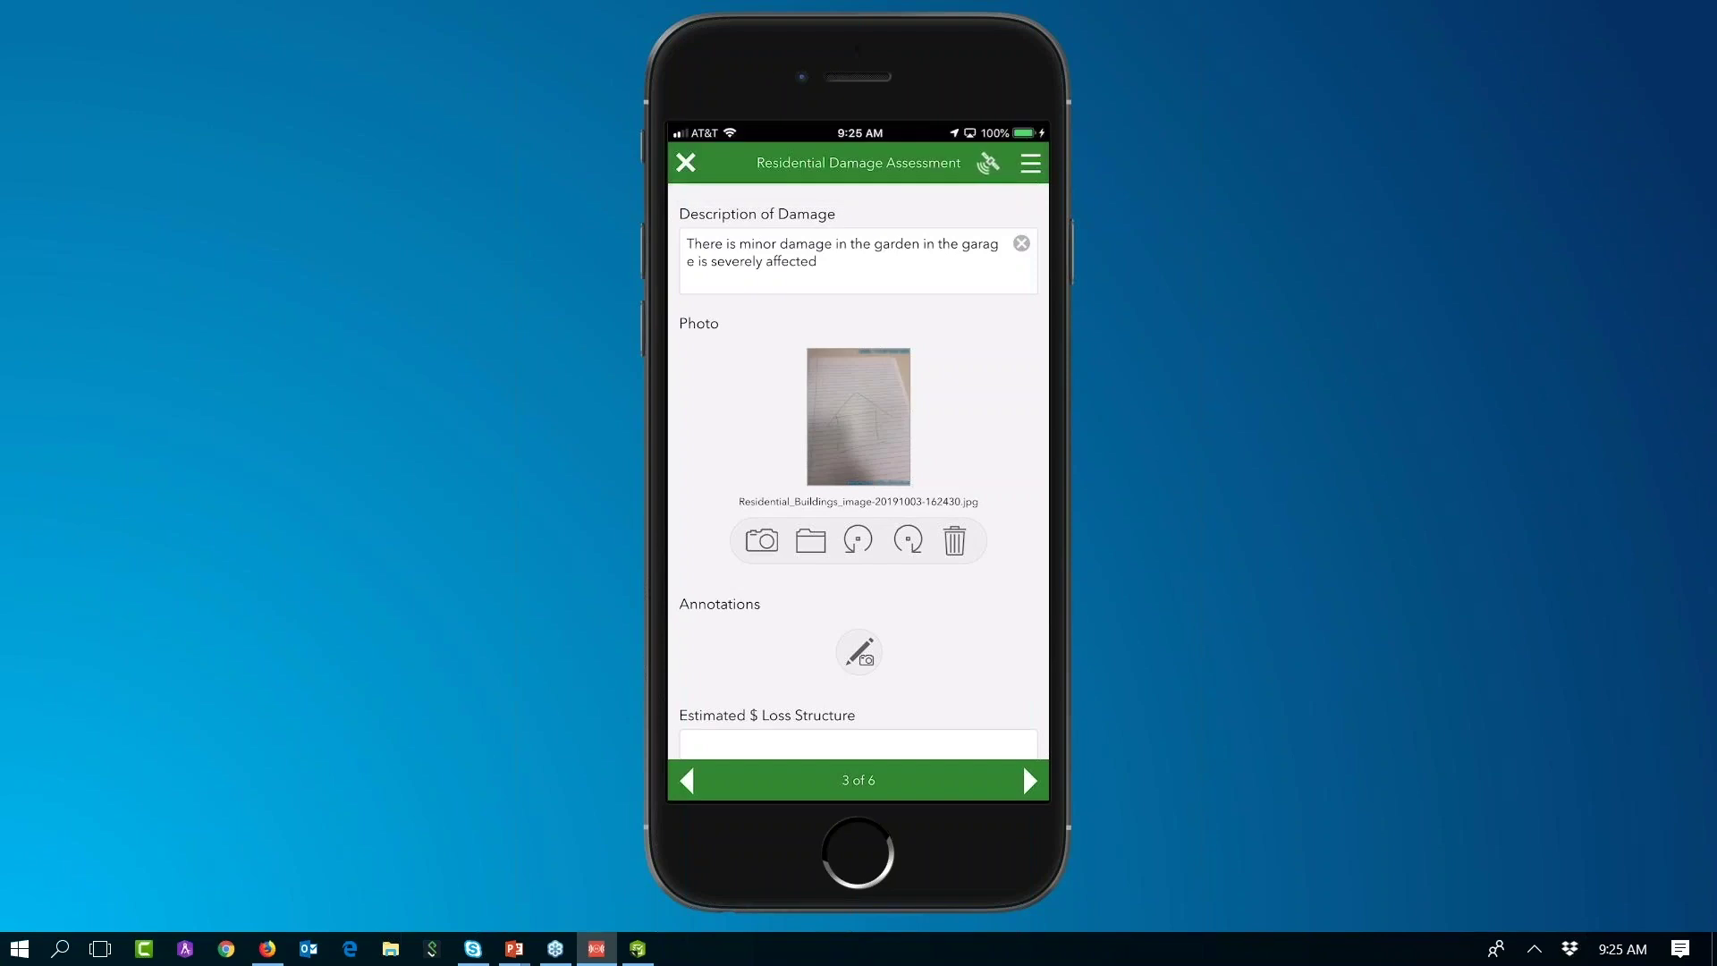
Step: Scroll the Assessment page around the photo and Annotations questions
scroll(859, 465, down, 4)
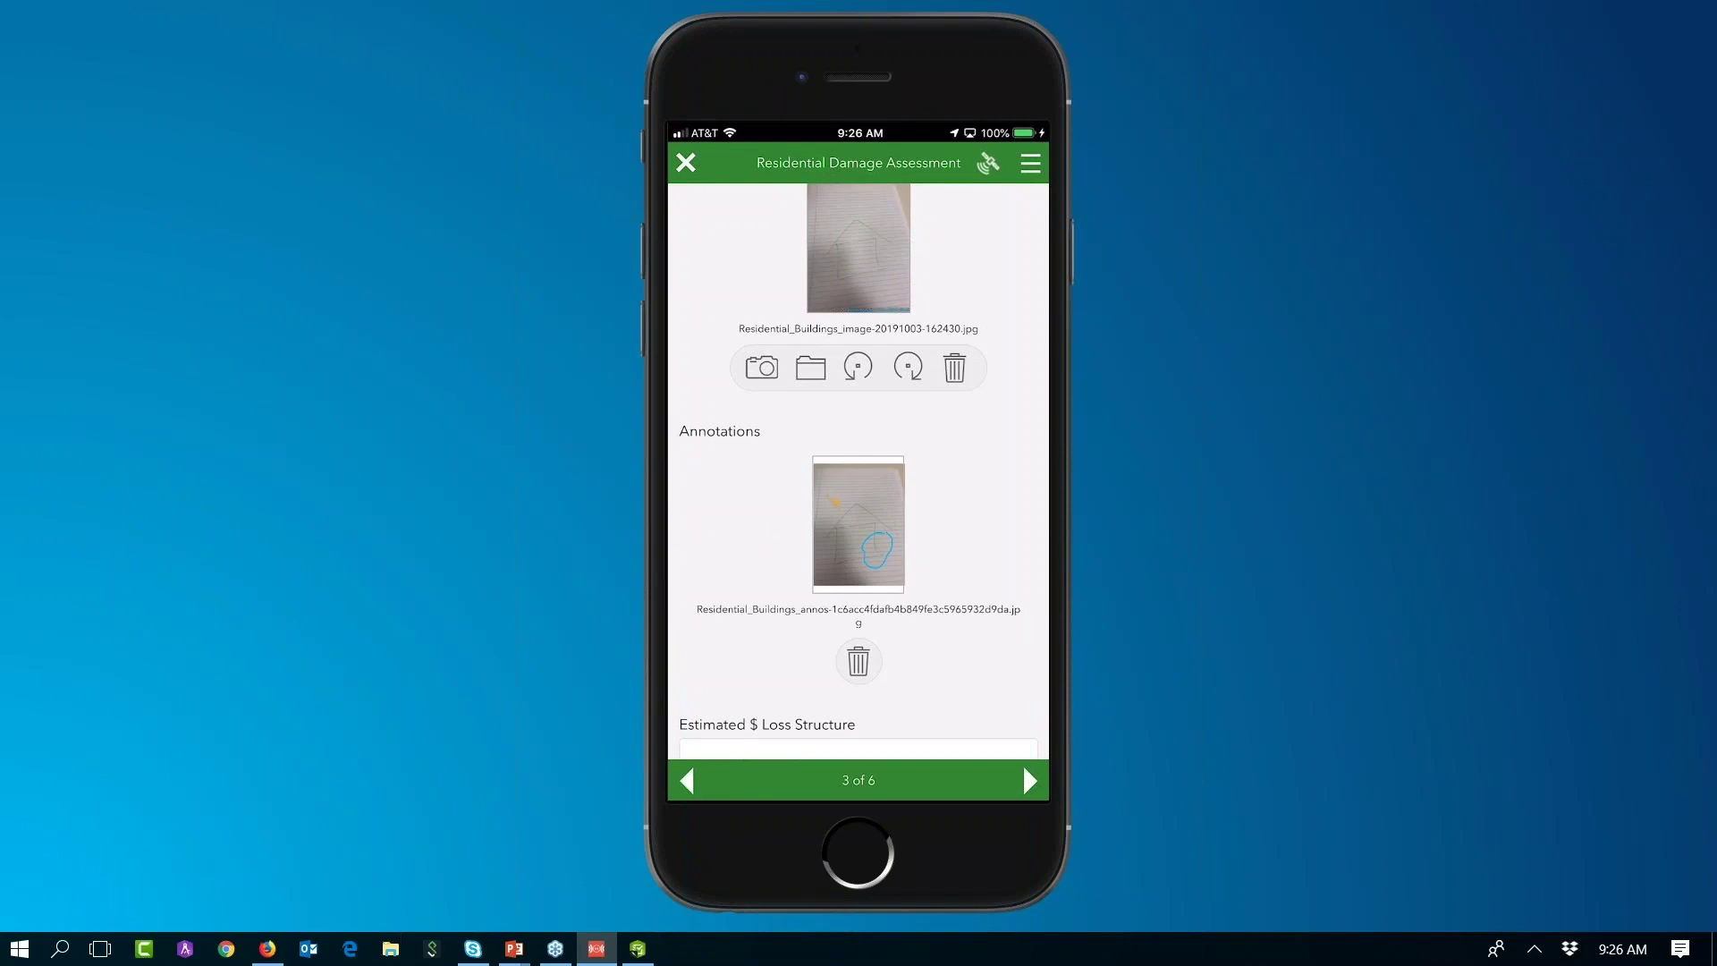
scroll(859, 469, up, 3)
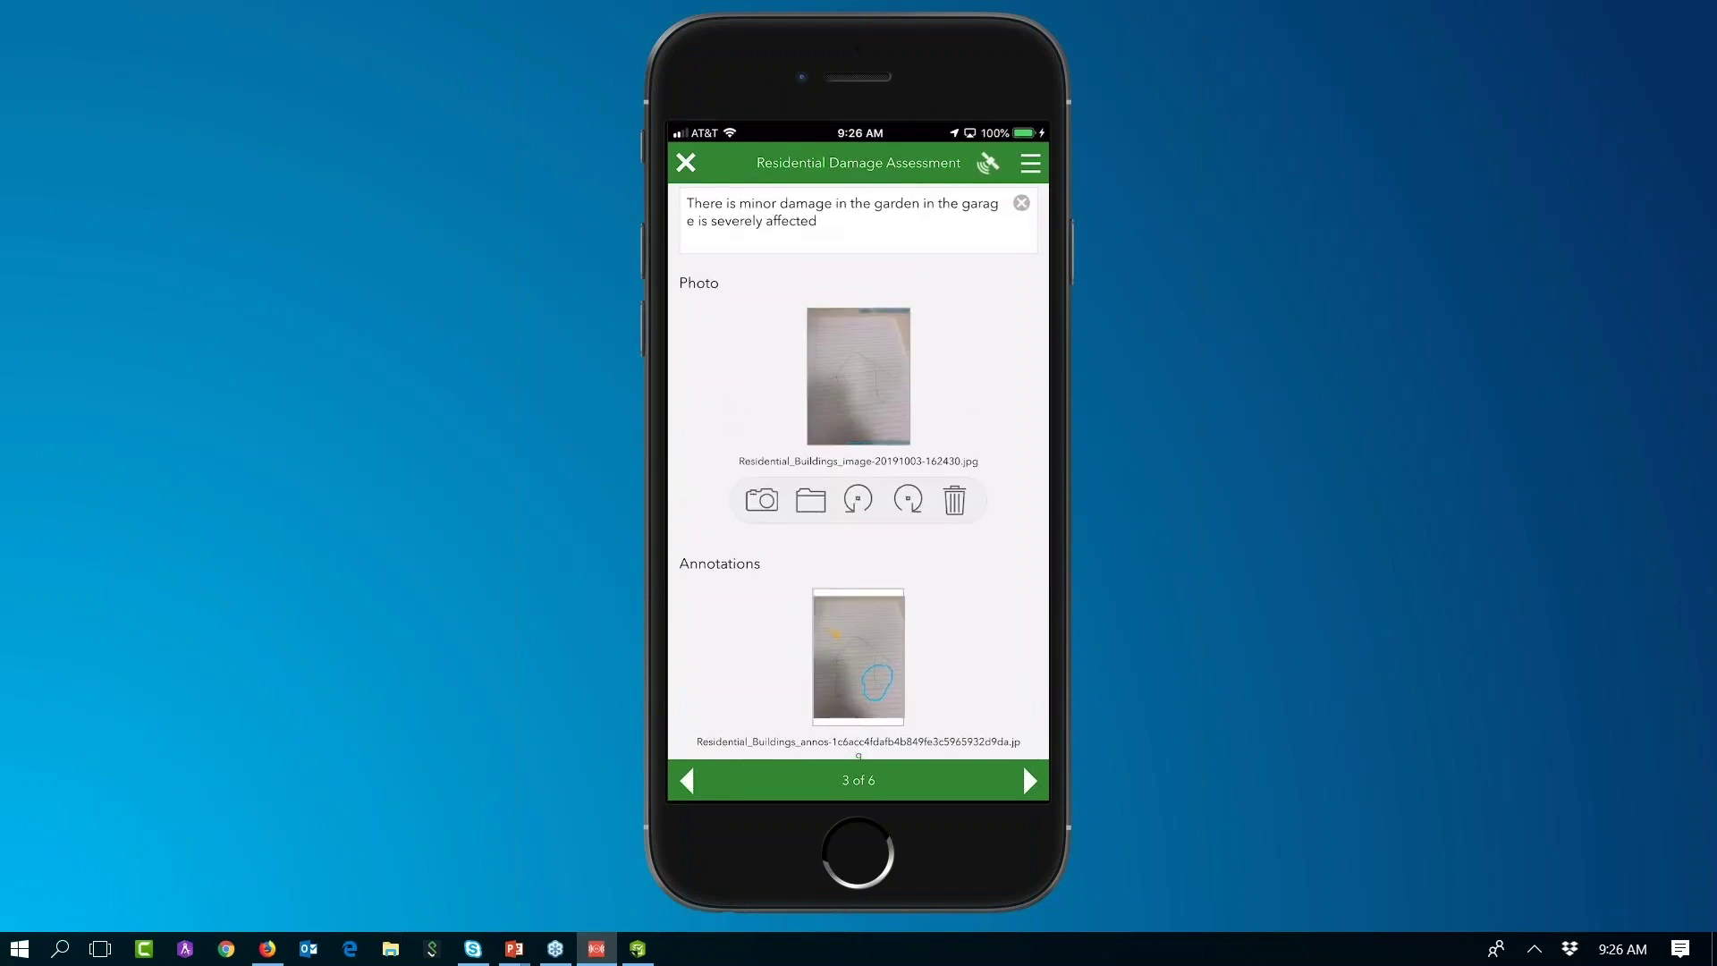
scroll(859, 465, down, 5)
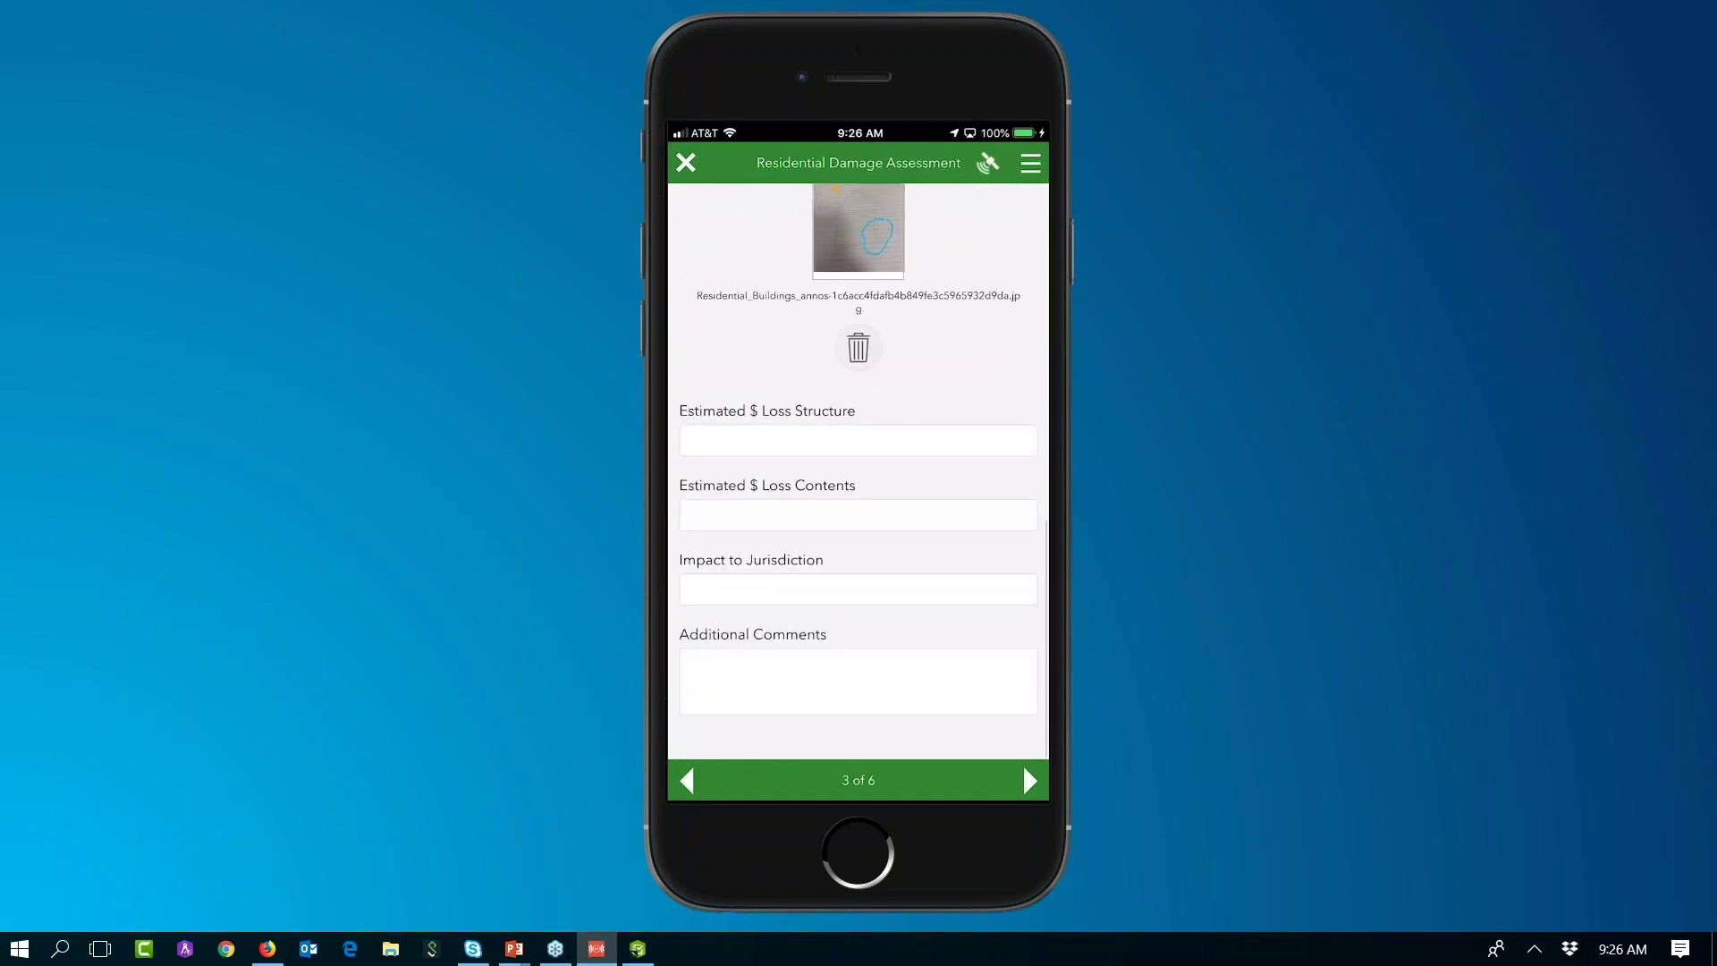
Step: Enter losses of 40000 and 6000, None for impact and comments, and advance to page 4
click(859, 440)
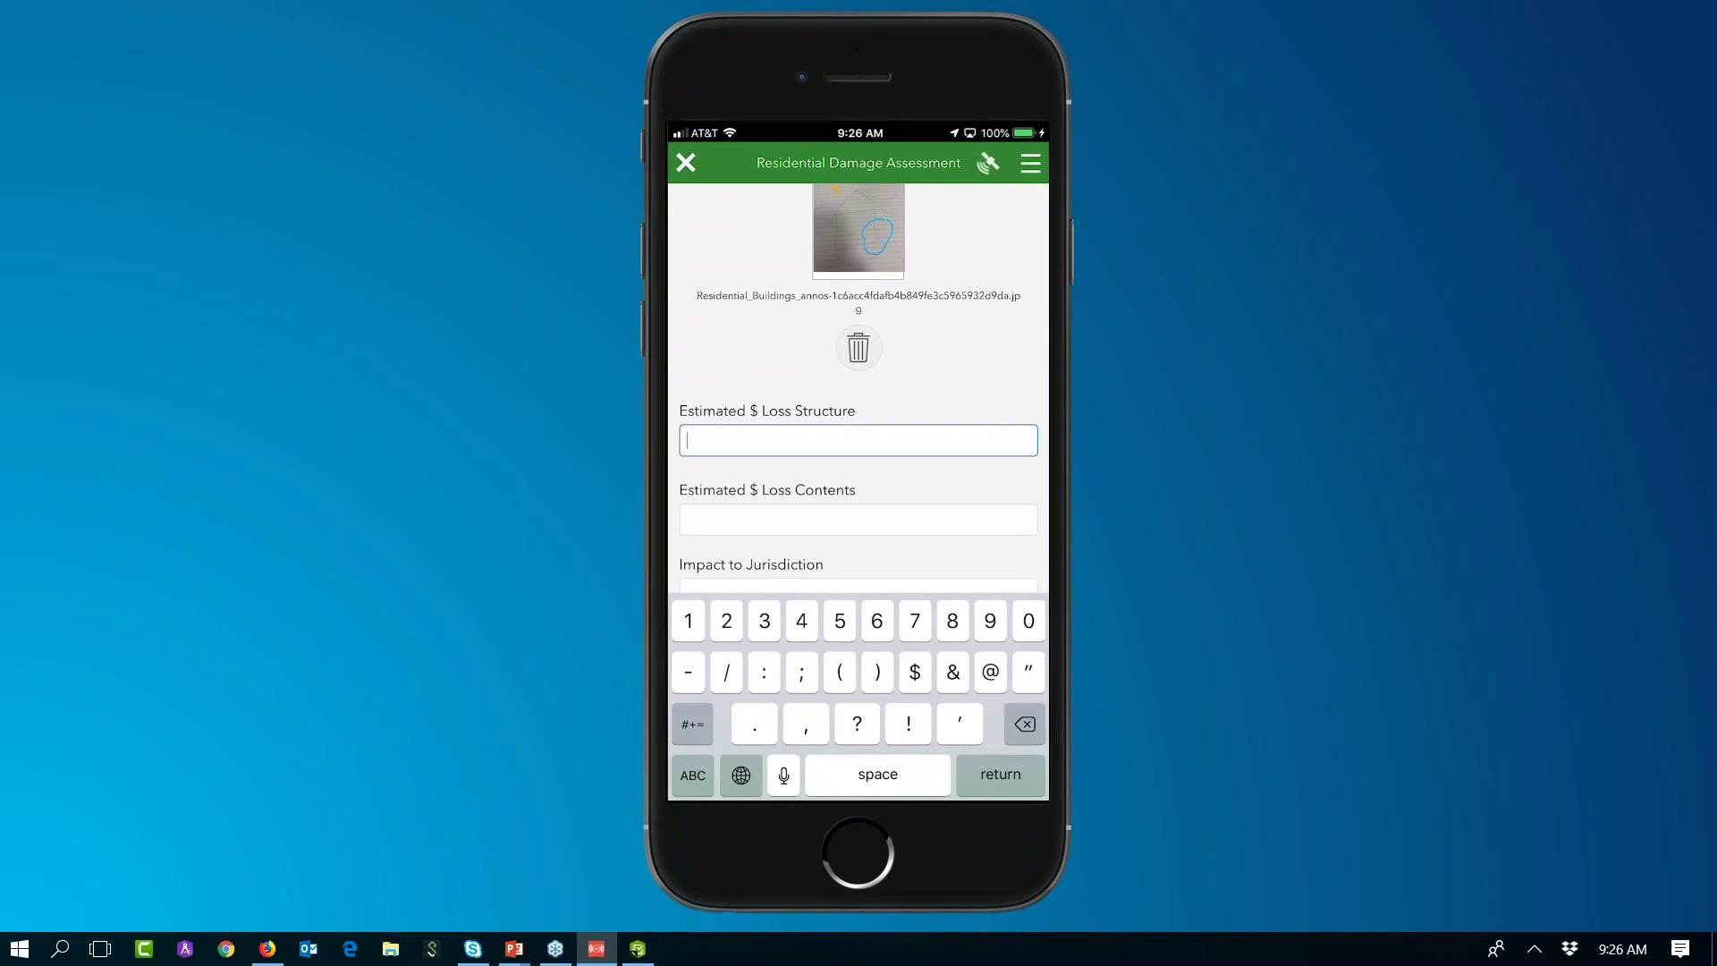
text(40000)
click(858, 520)
text(6000)
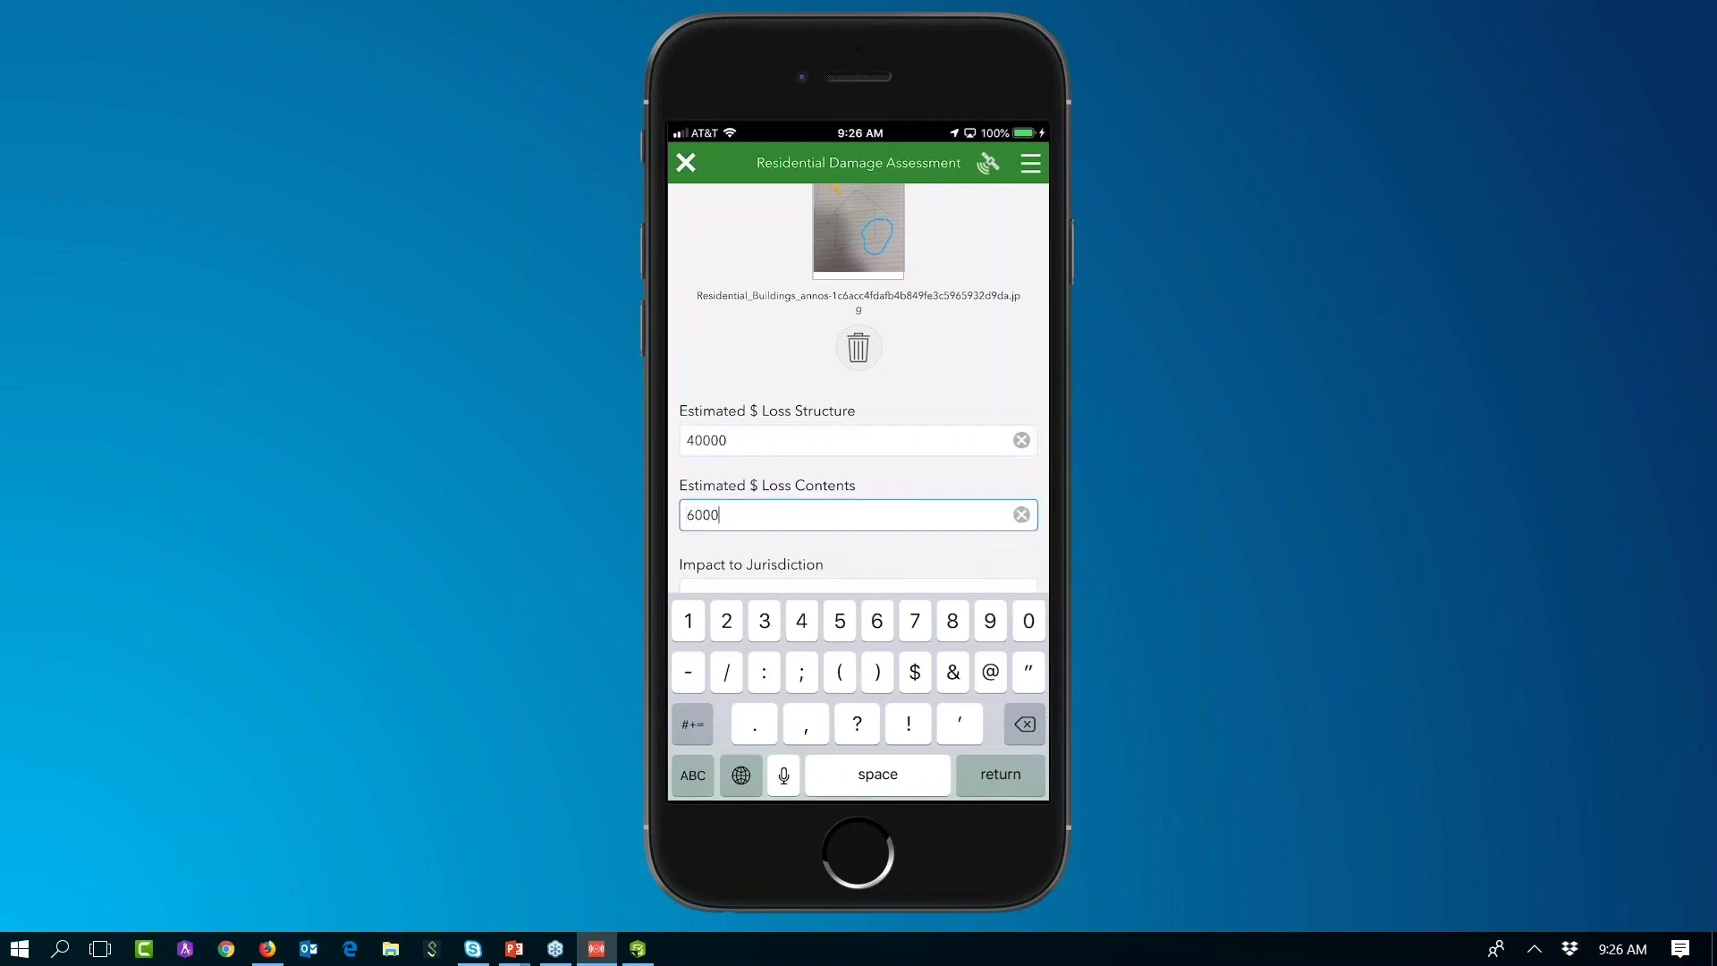
click(859, 587)
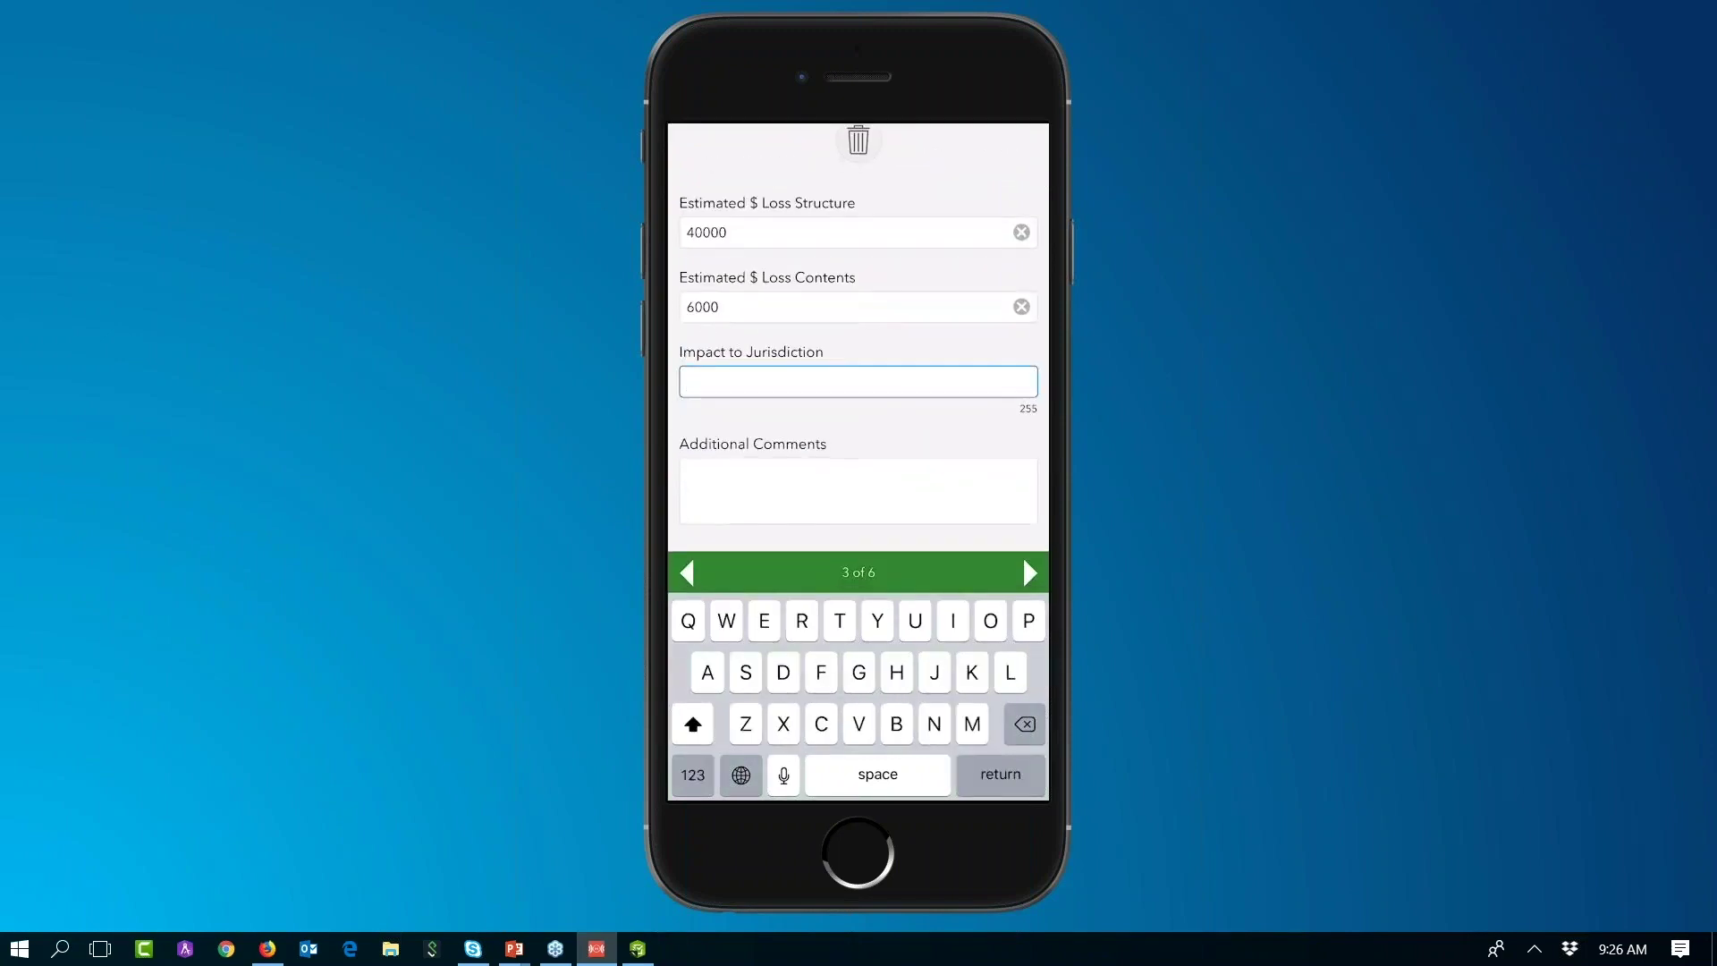
text(None)
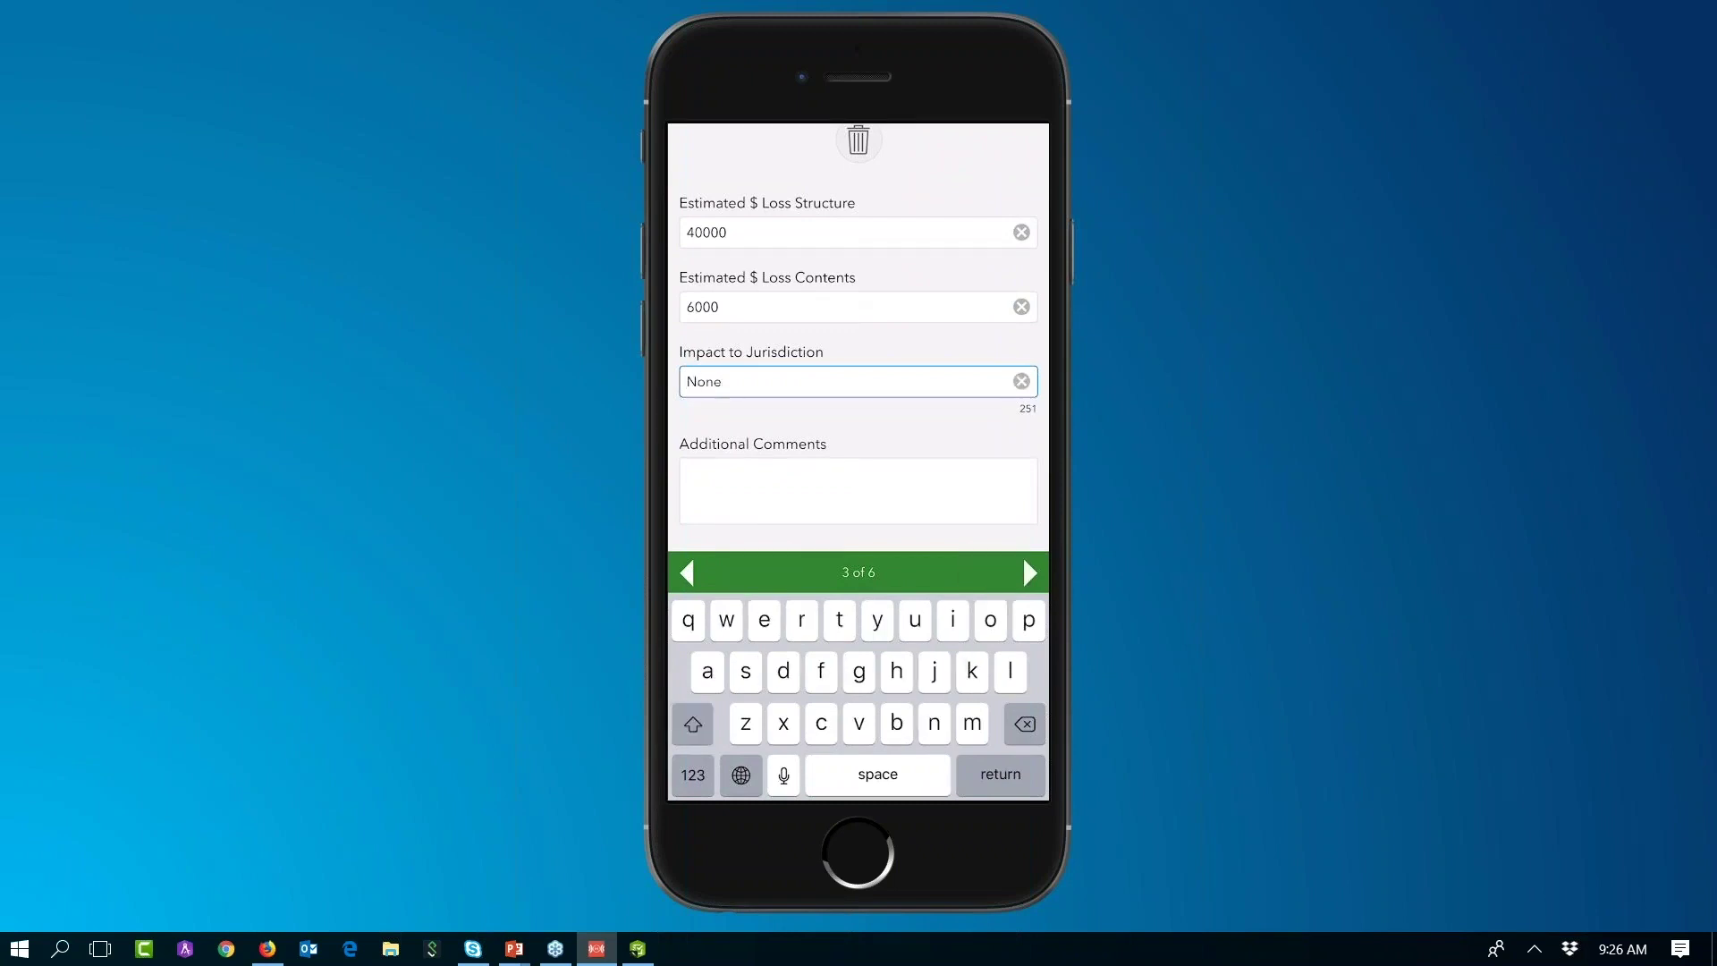
click(859, 490)
text(None)
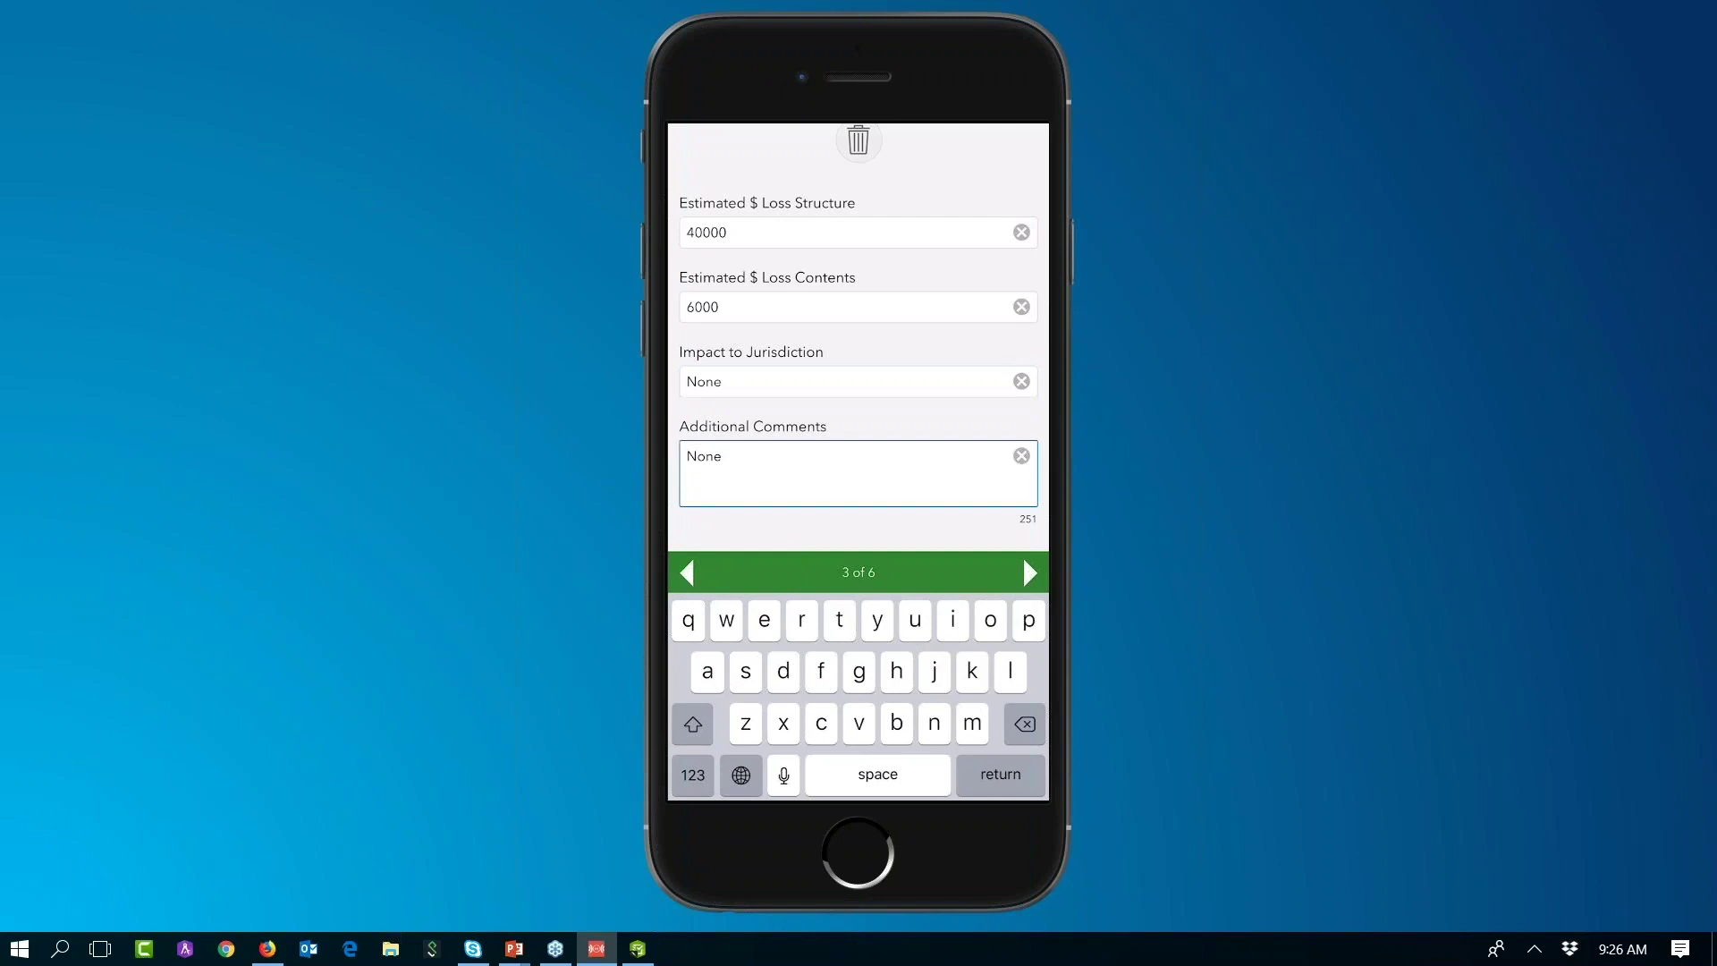
click(1030, 572)
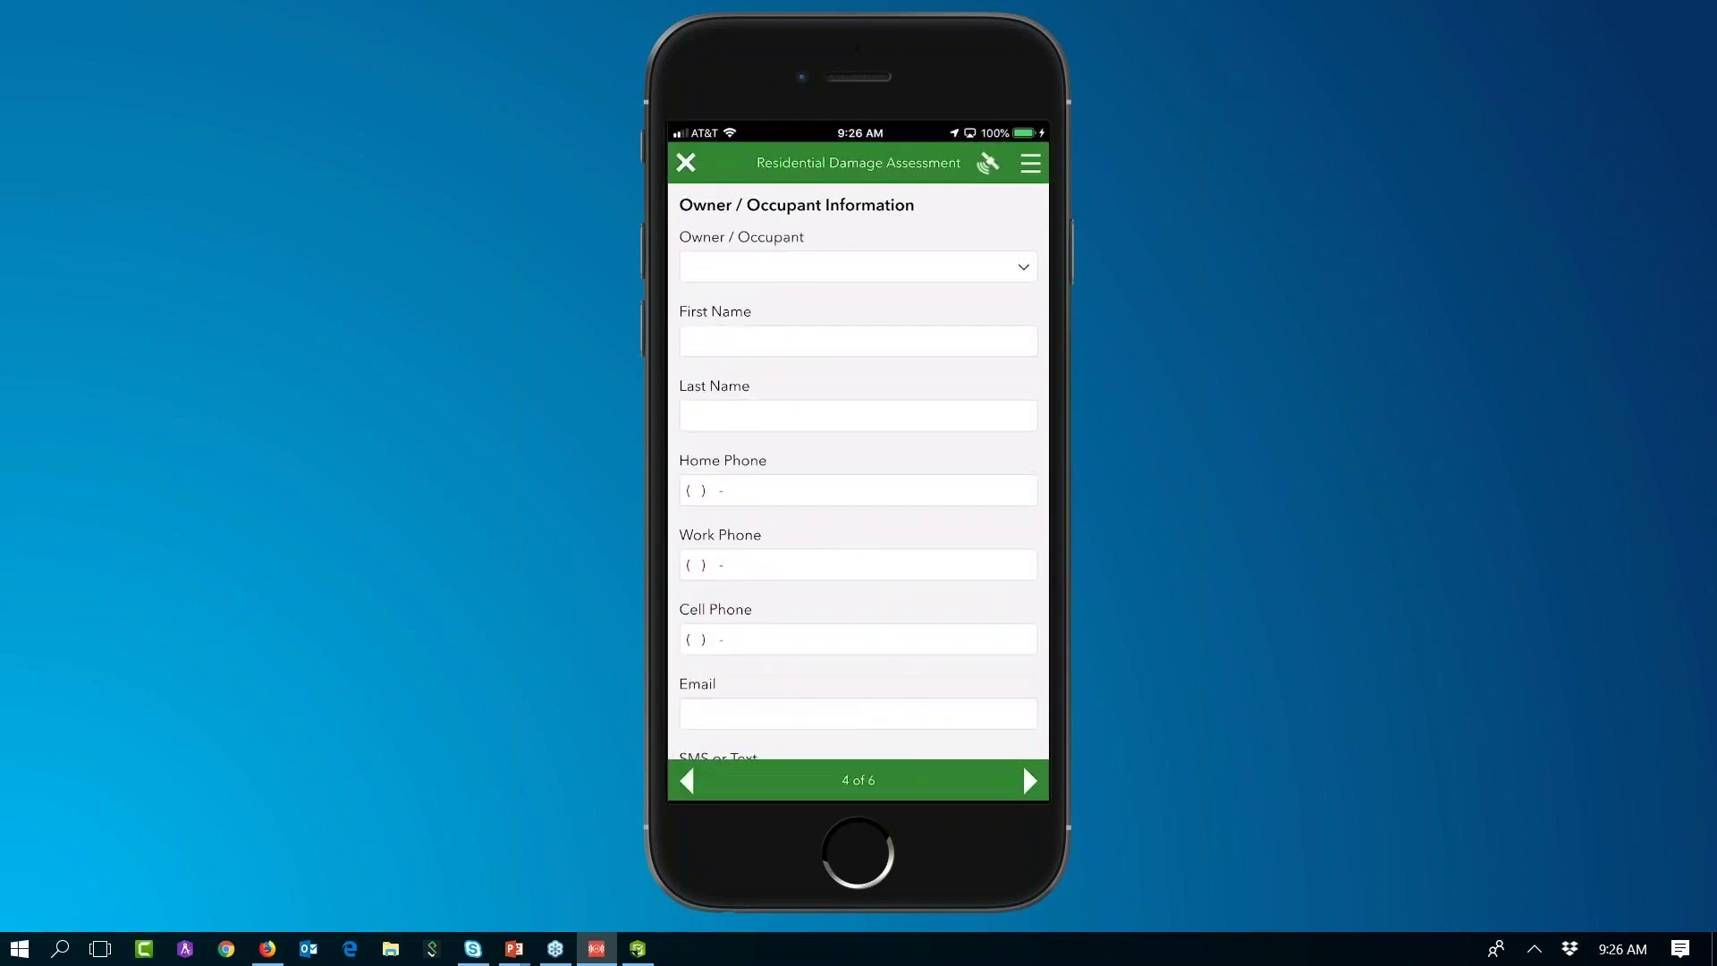
Step: Choose Owner as the respondent type and enter the owner's first and last name
click(858, 266)
click(748, 295)
click(858, 341)
text(John)
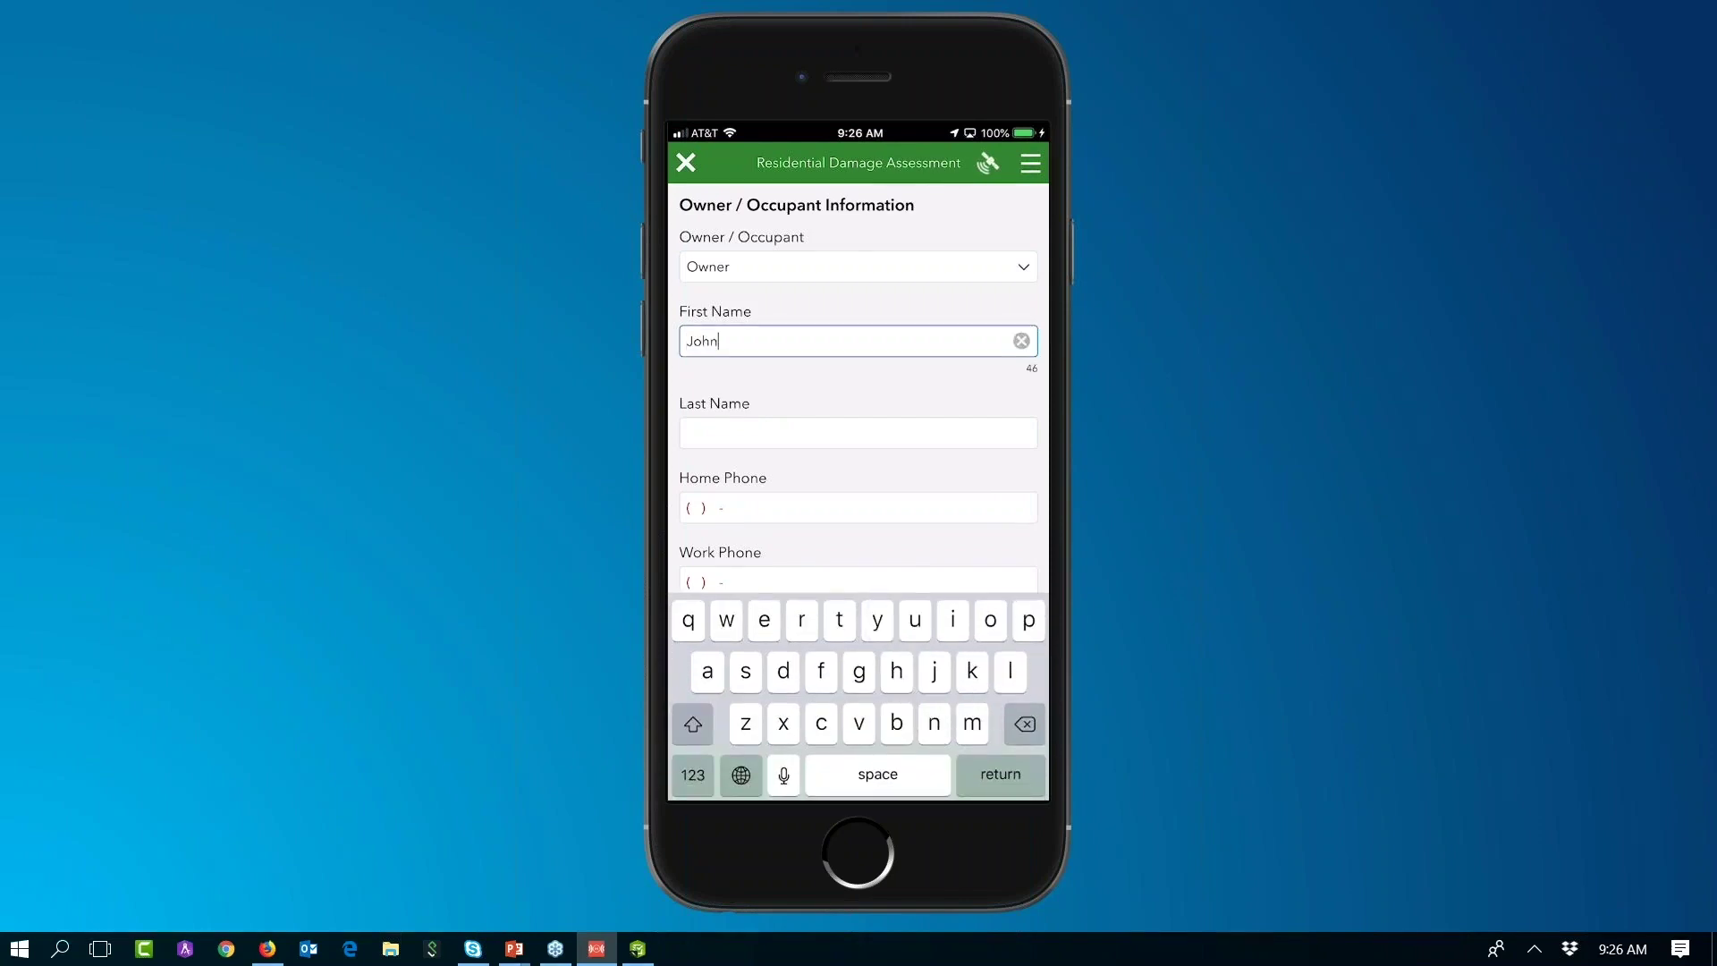
key(Return)
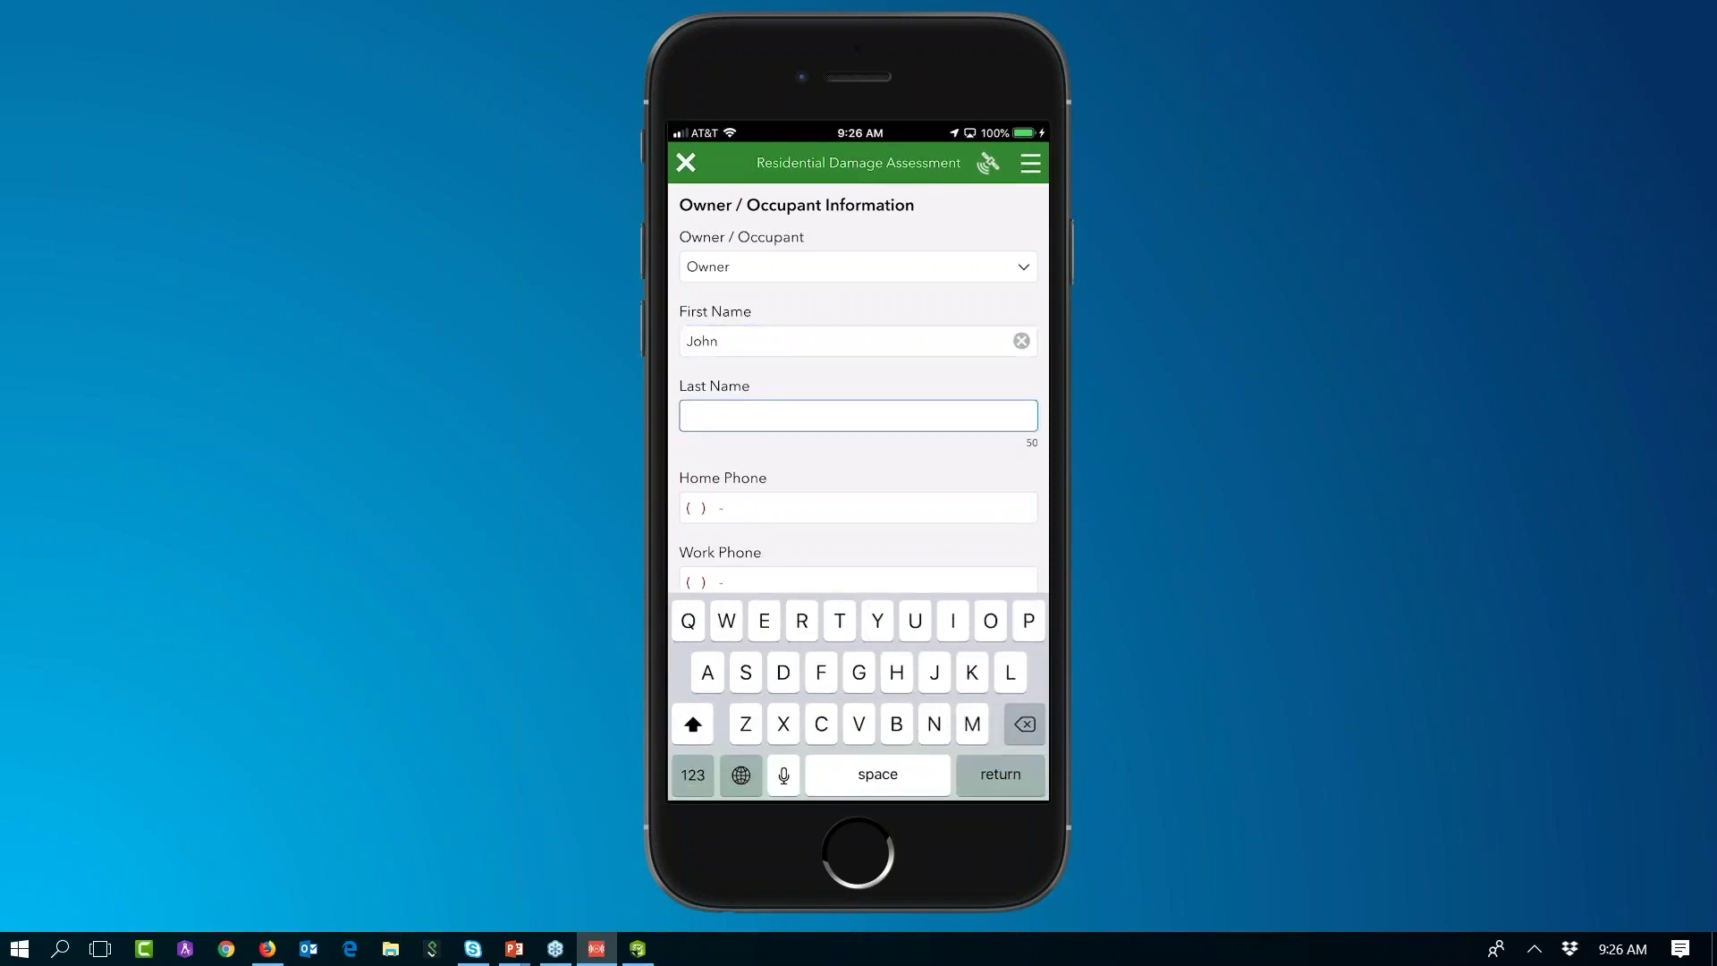
text(Si)
key(BackSpace)
text(mi)
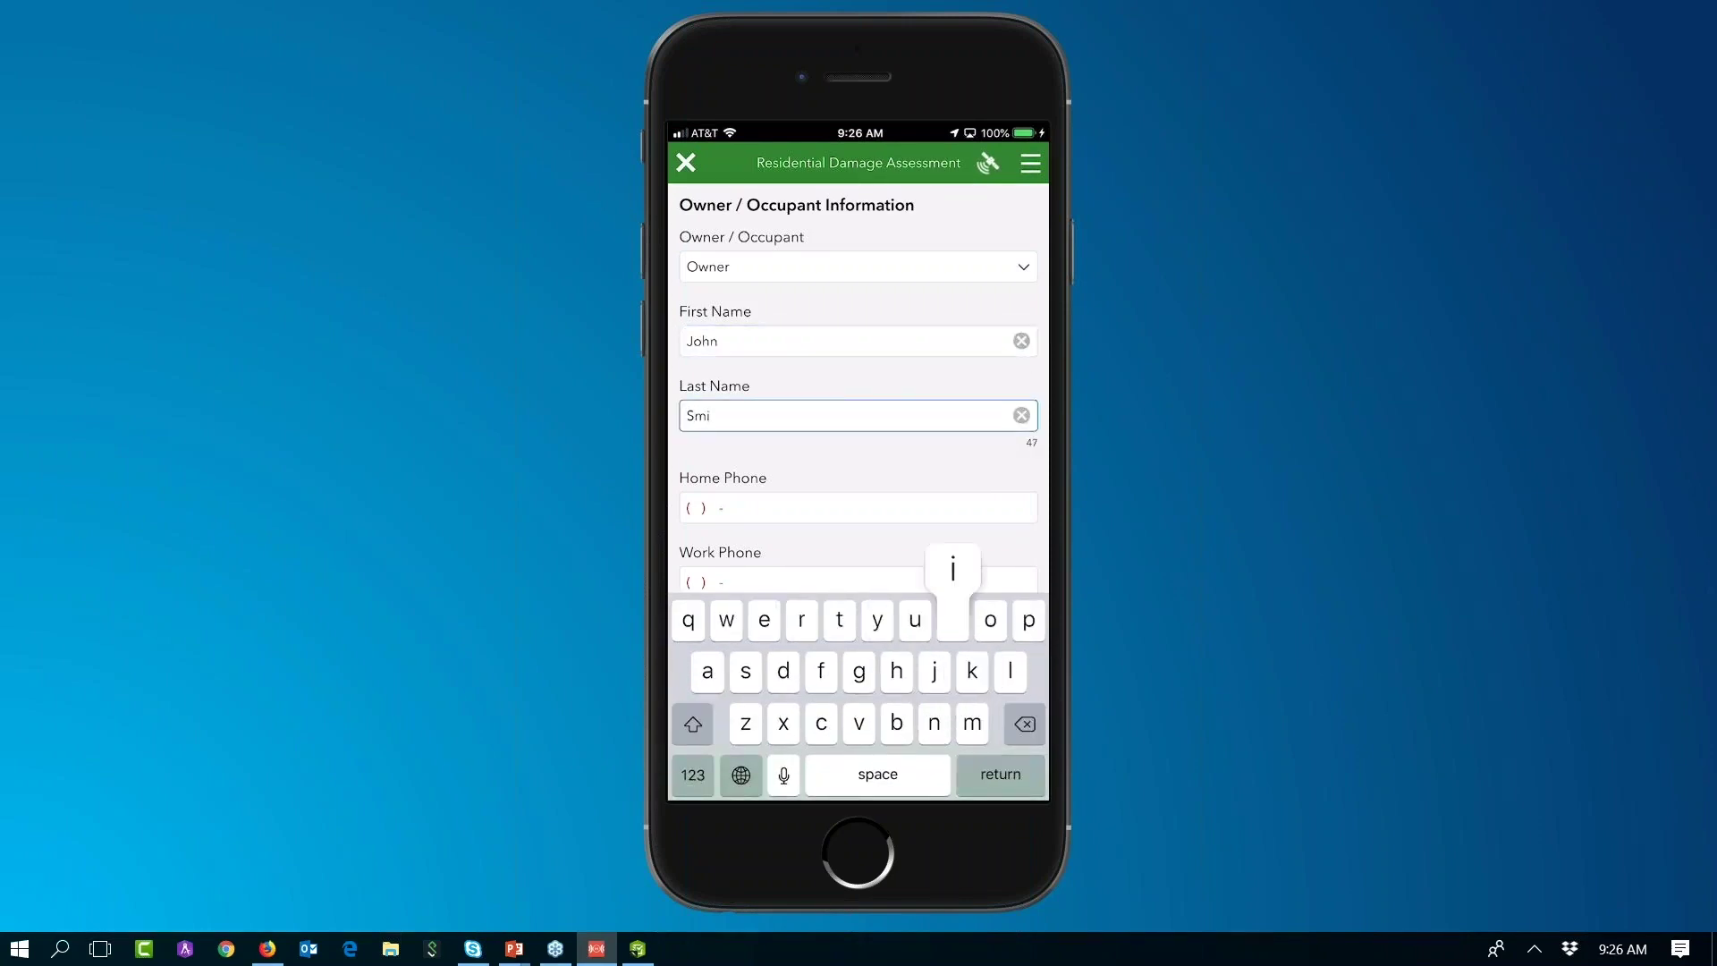
text(th)
key(Return)
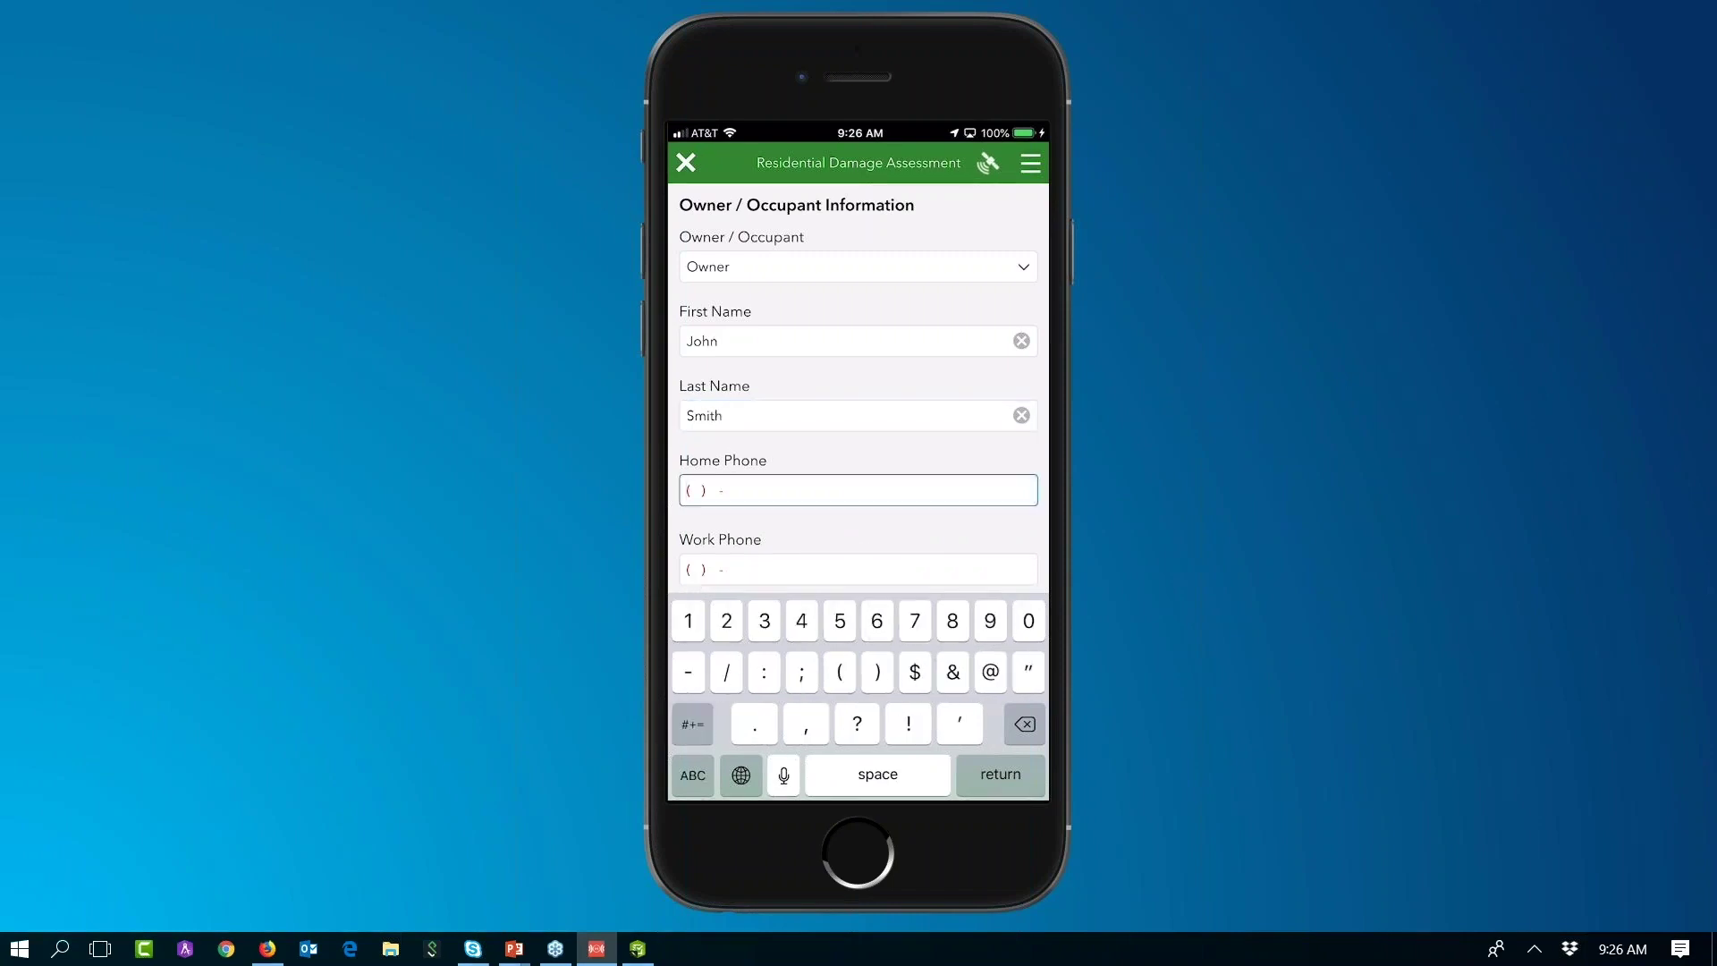
Step: Enter the owner's home phone, work phone and e-mail address
scroll(859, 385, down, 2)
key(Return)
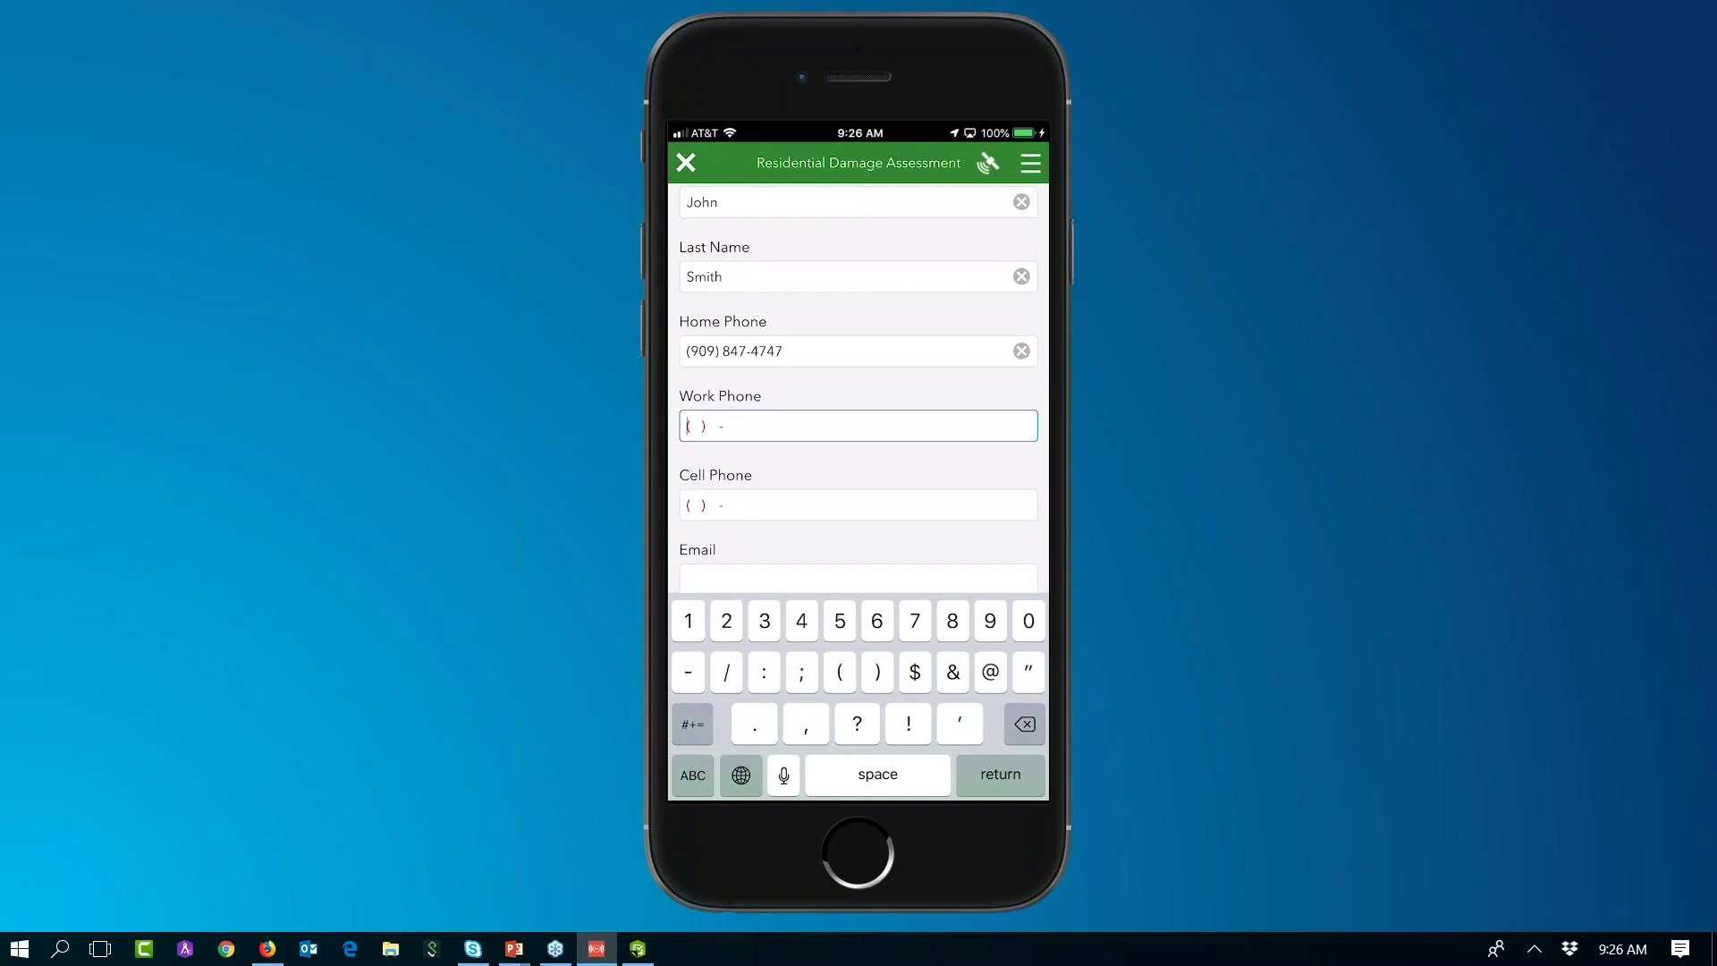
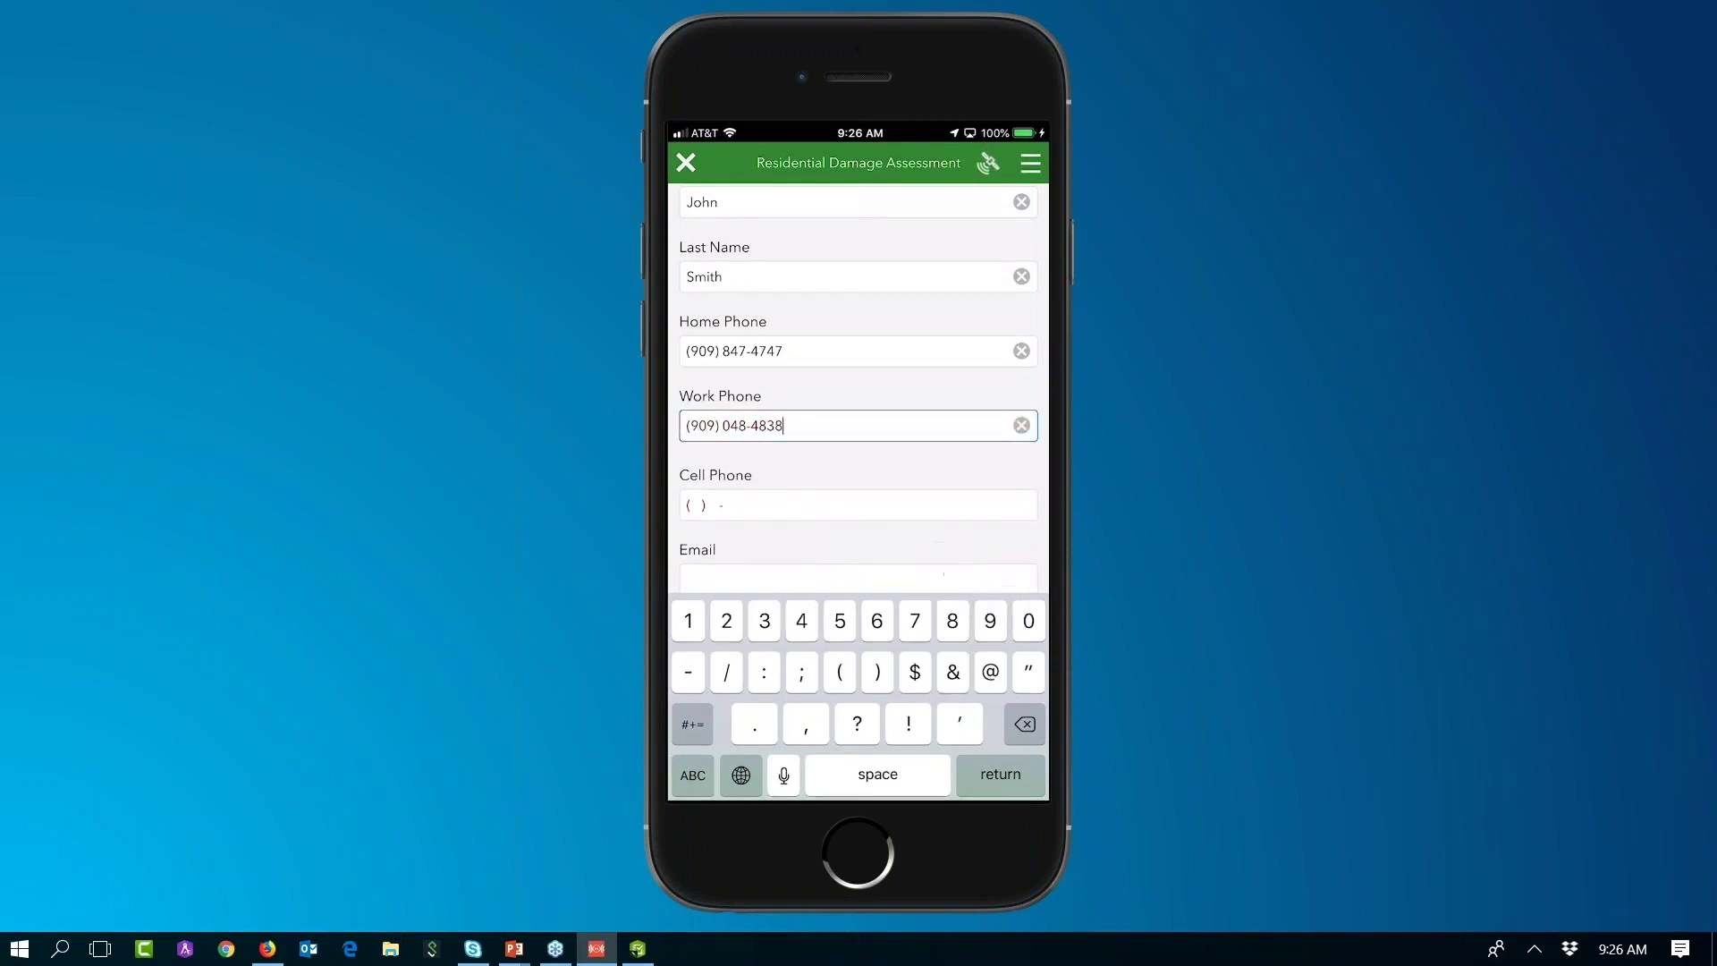
click(858, 505)
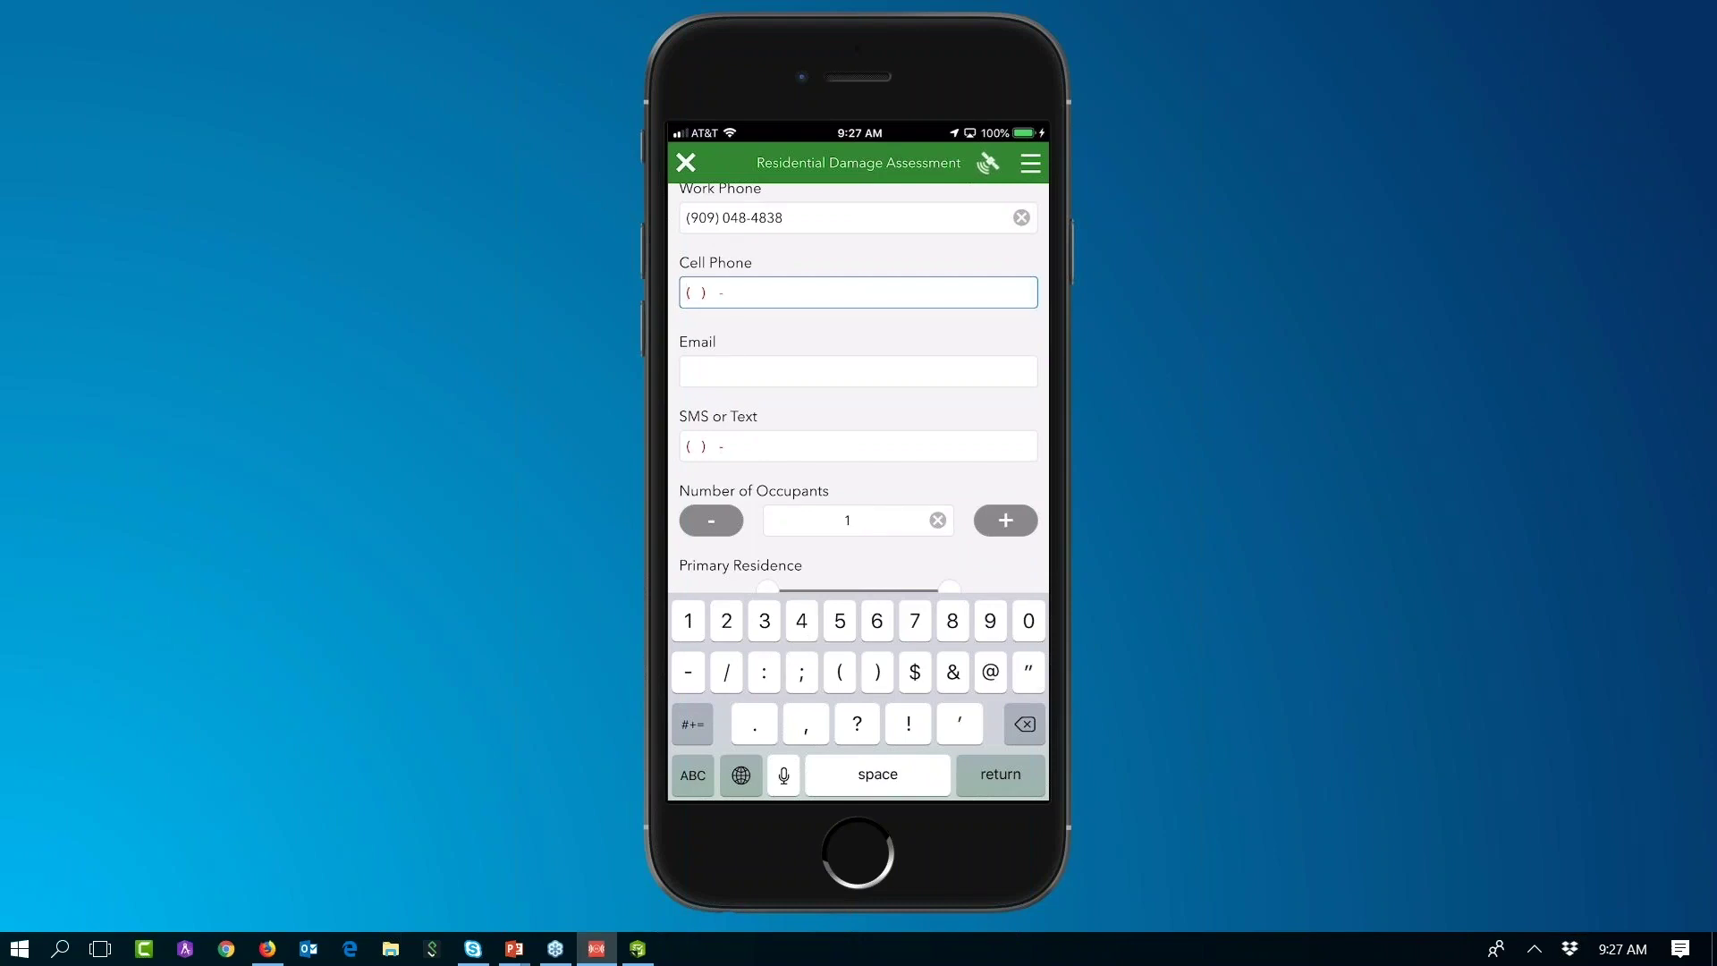
click(878, 549)
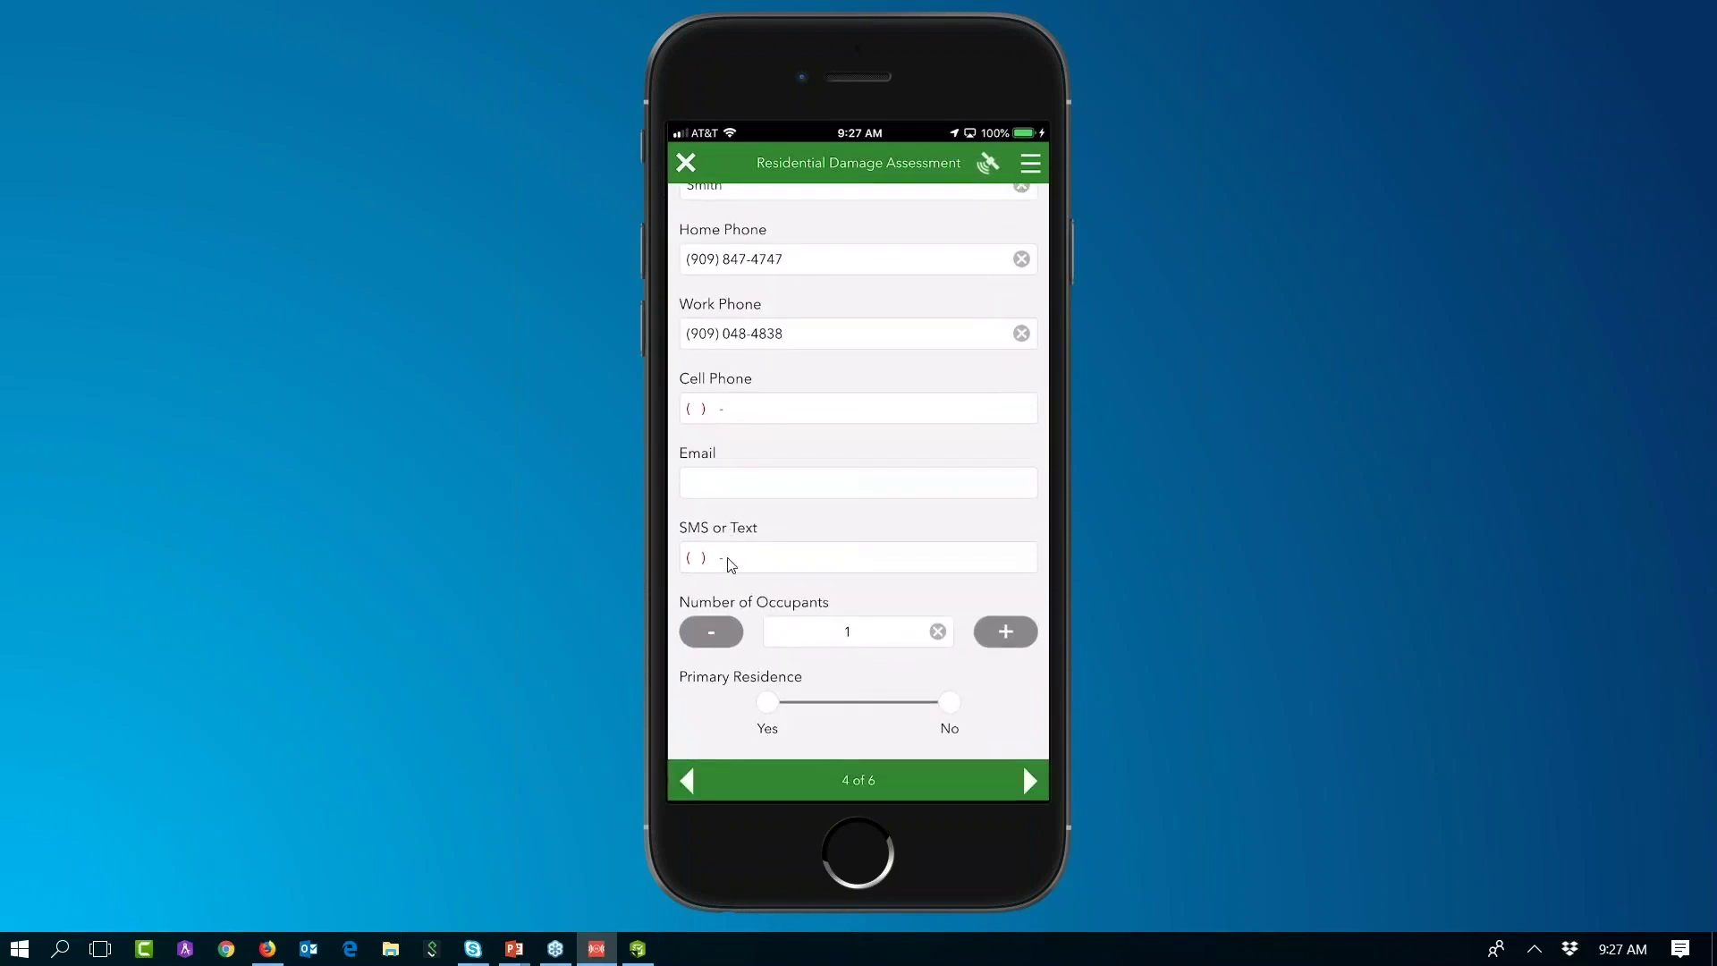
scroll(729, 563, down, 2)
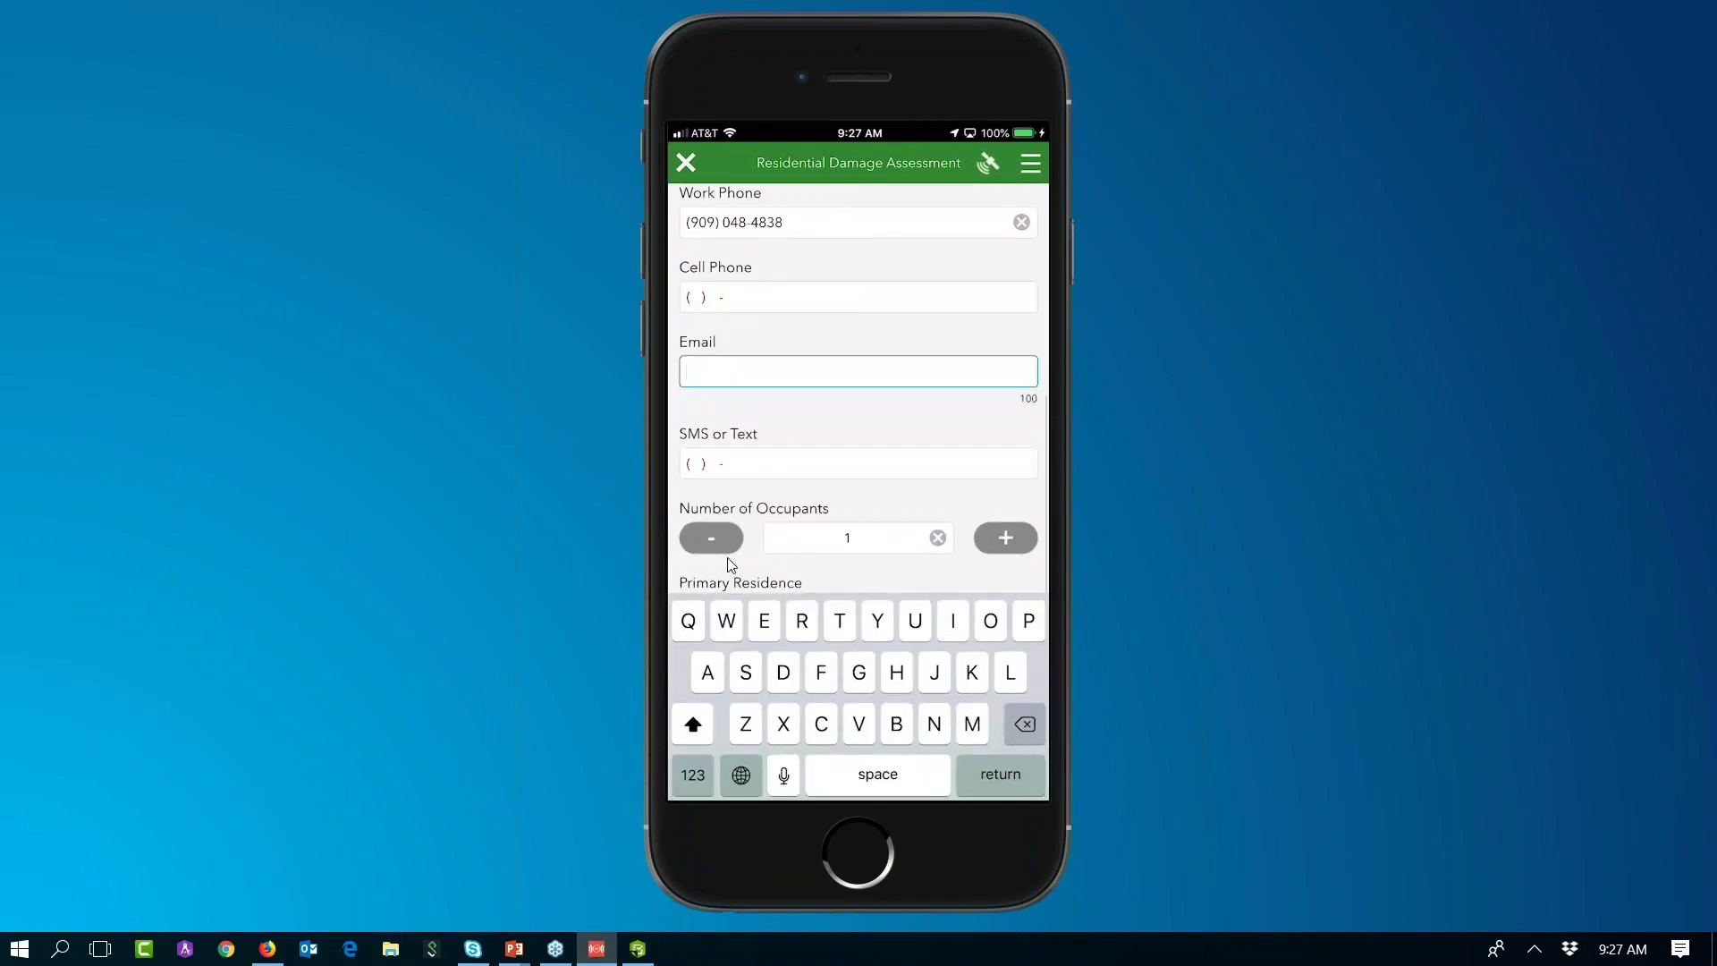
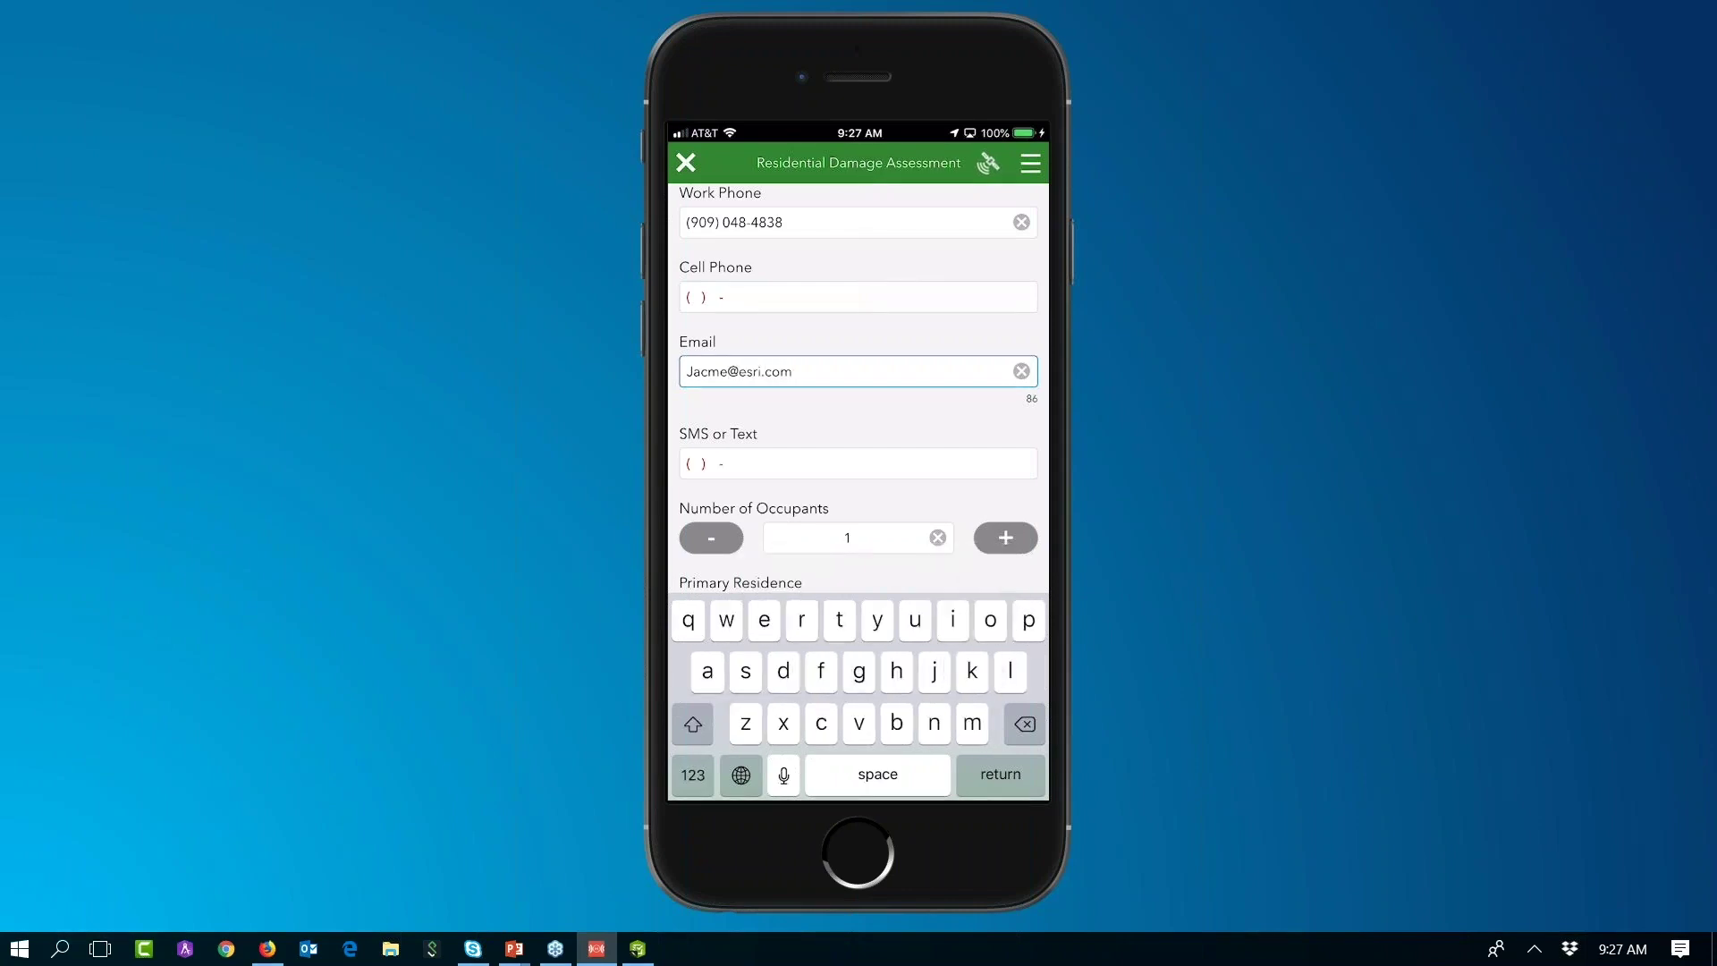
key(Return)
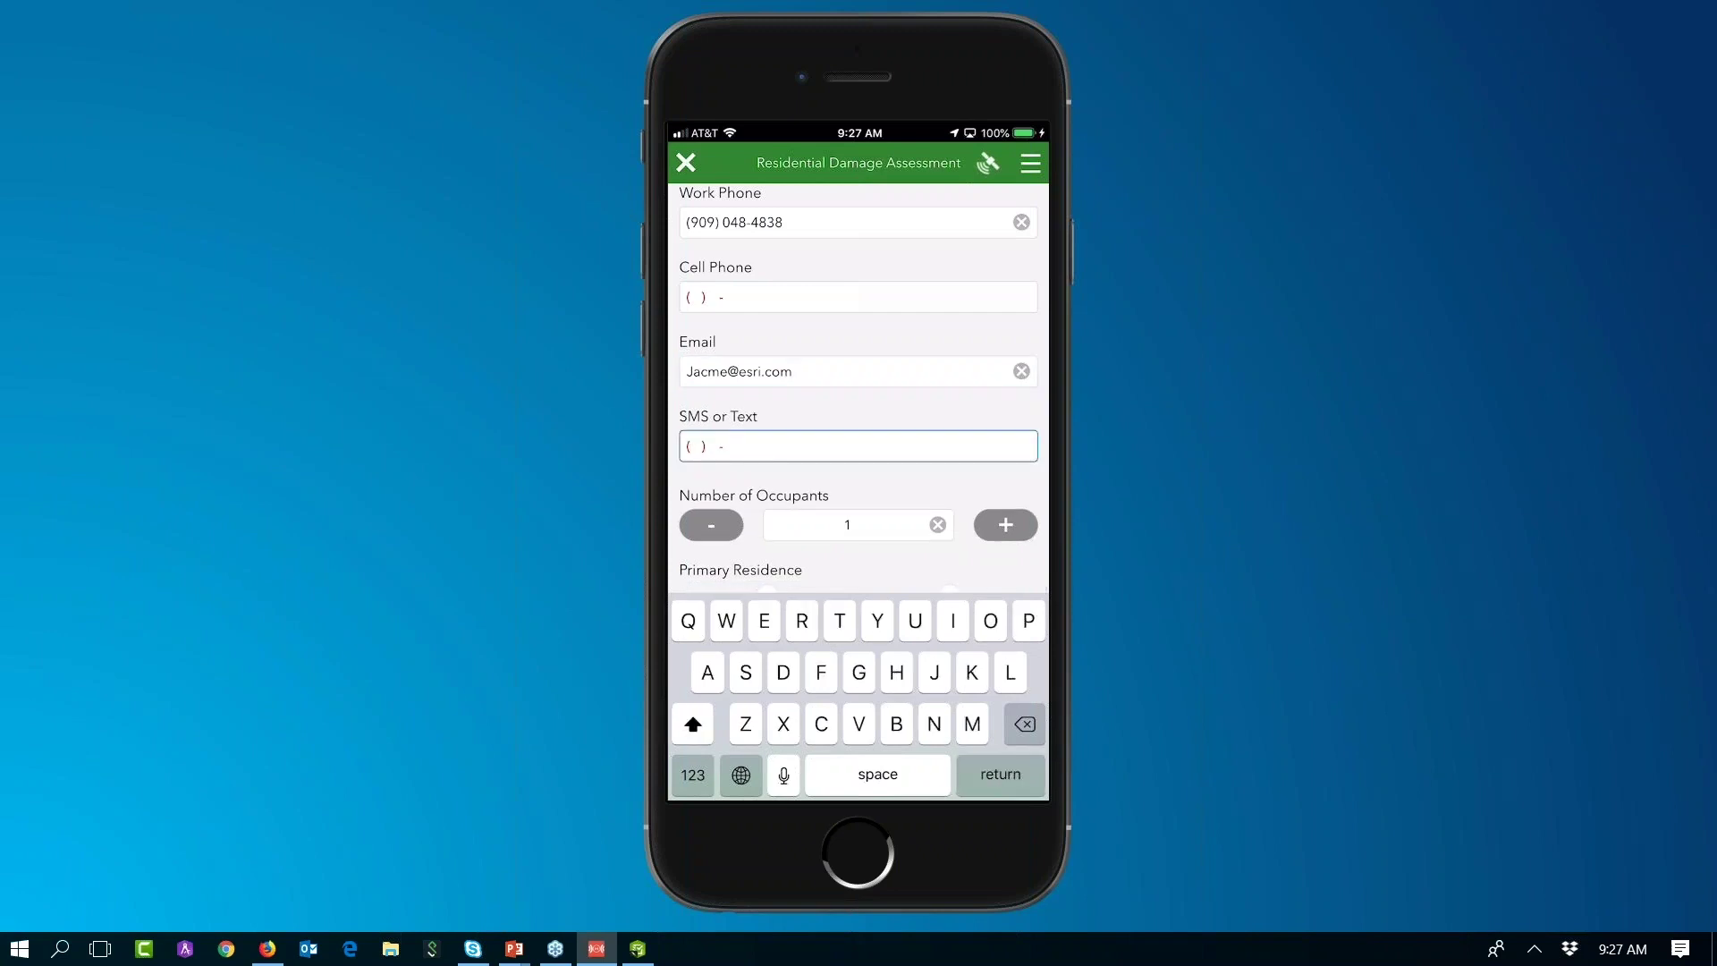
key(Return)
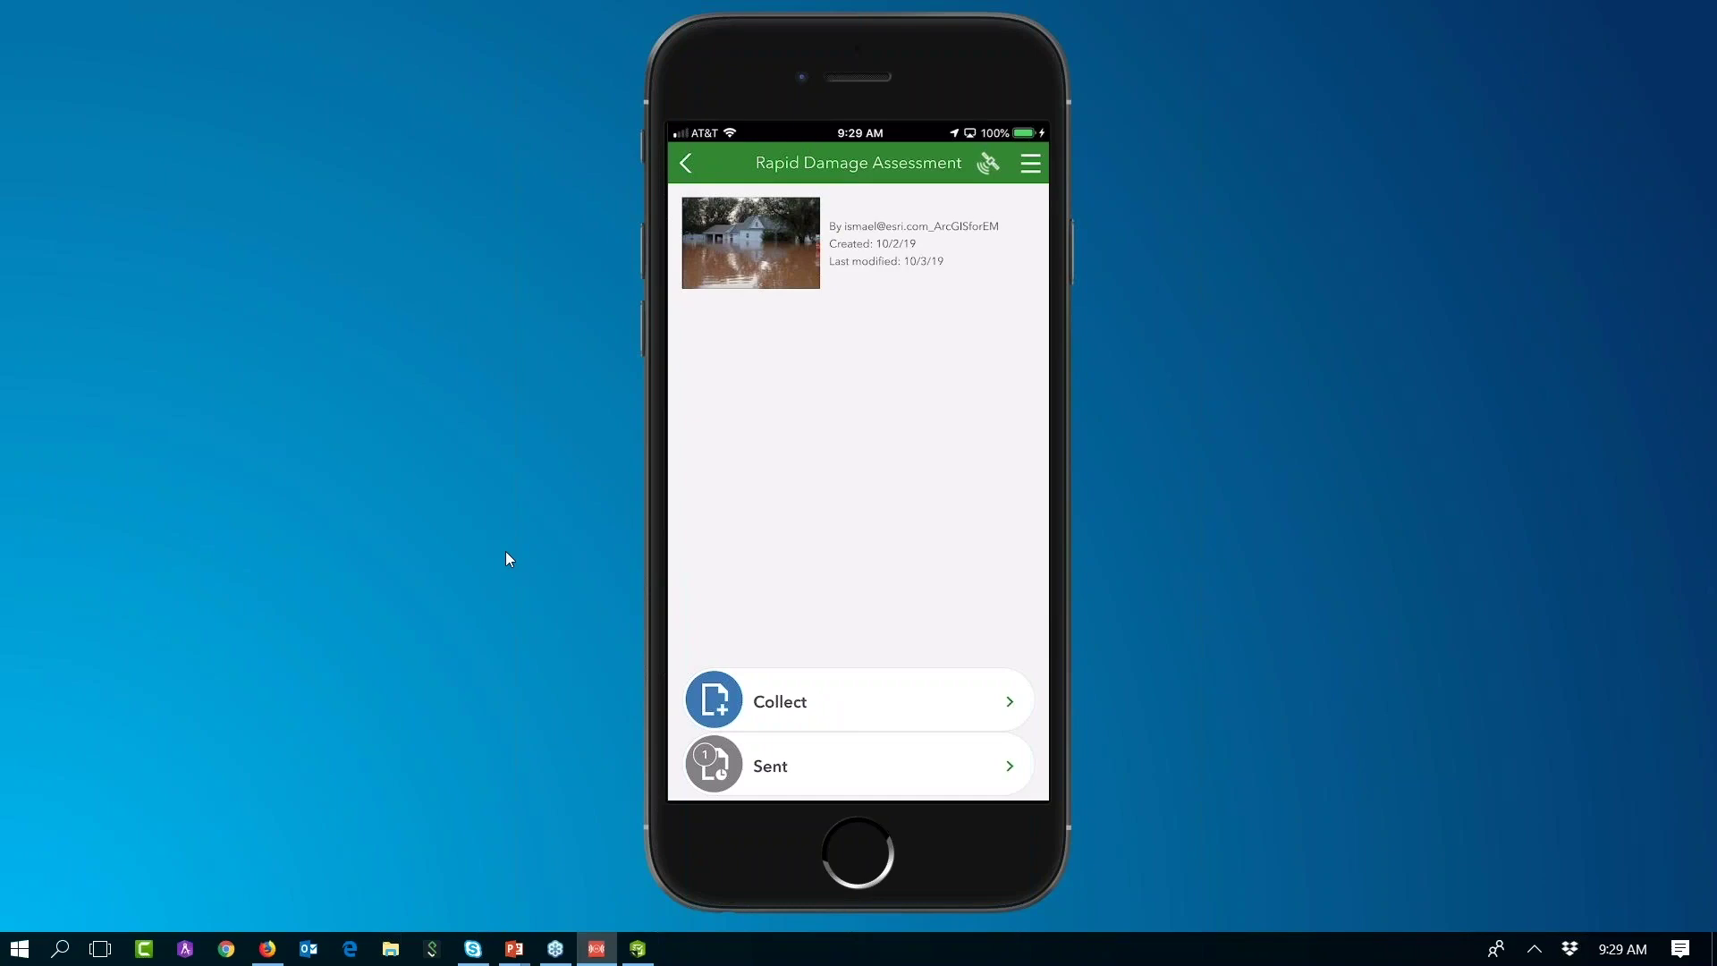
Step: Look over the Damage Assessment overview and dashboard tabs, ending back on My Surveys
key(alt+Tab)
key(alt+Tab)
key(alt+Tab)
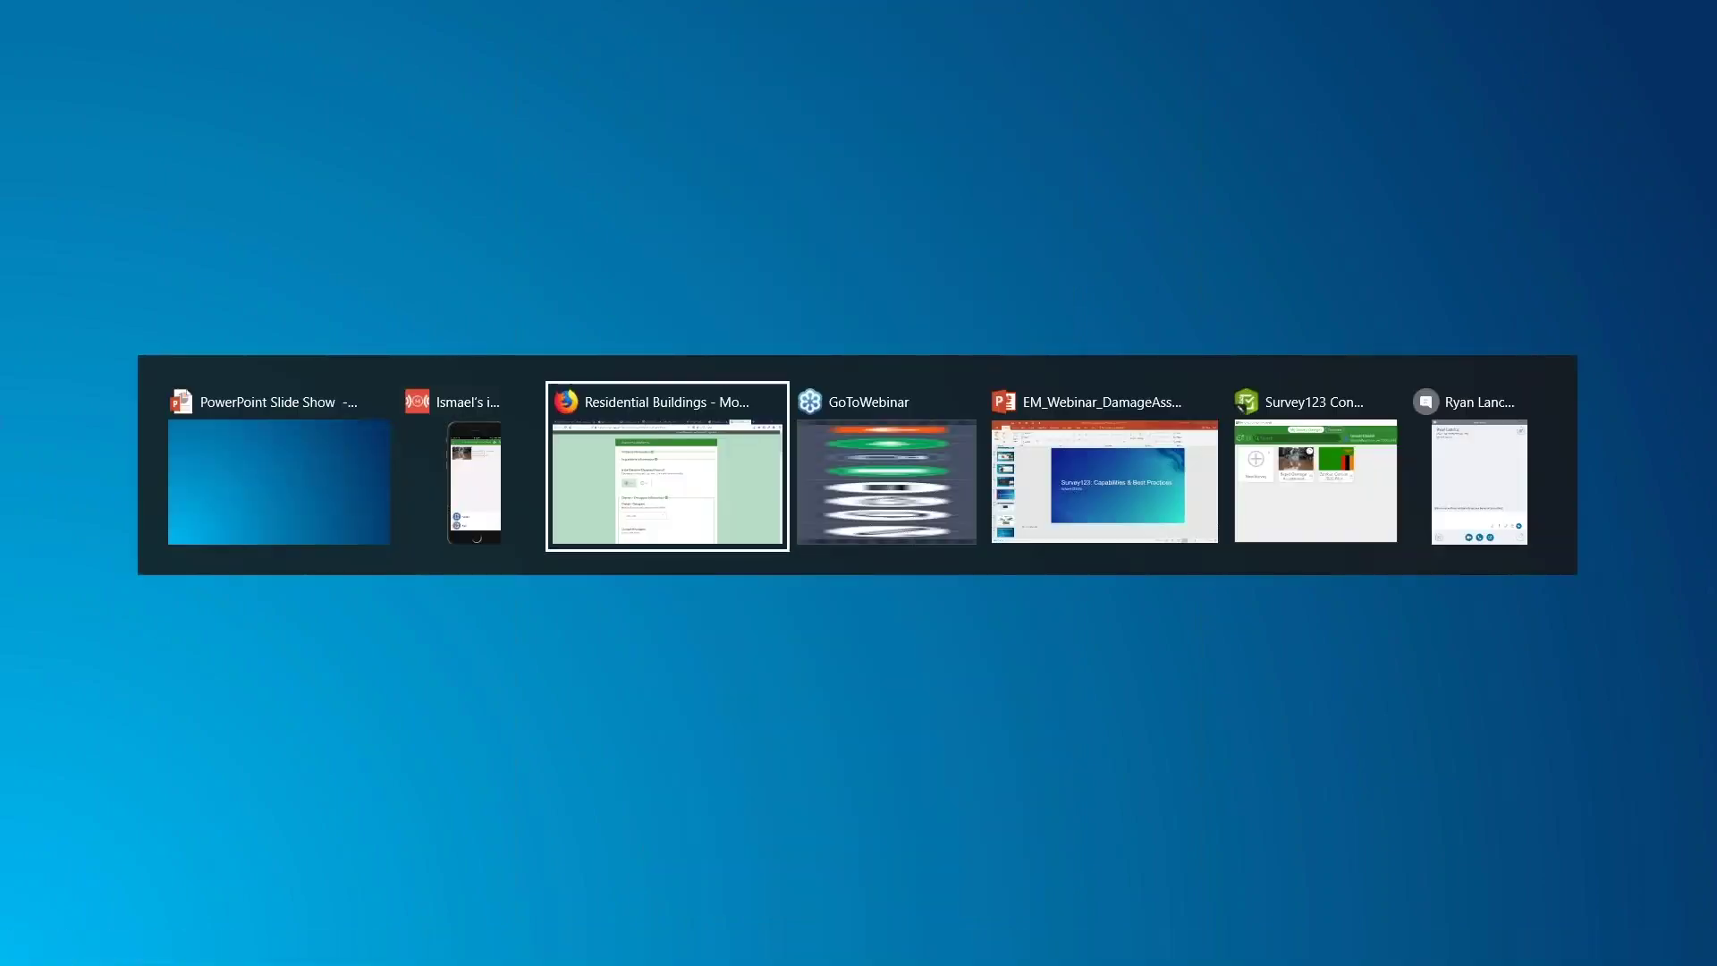
click(61, 13)
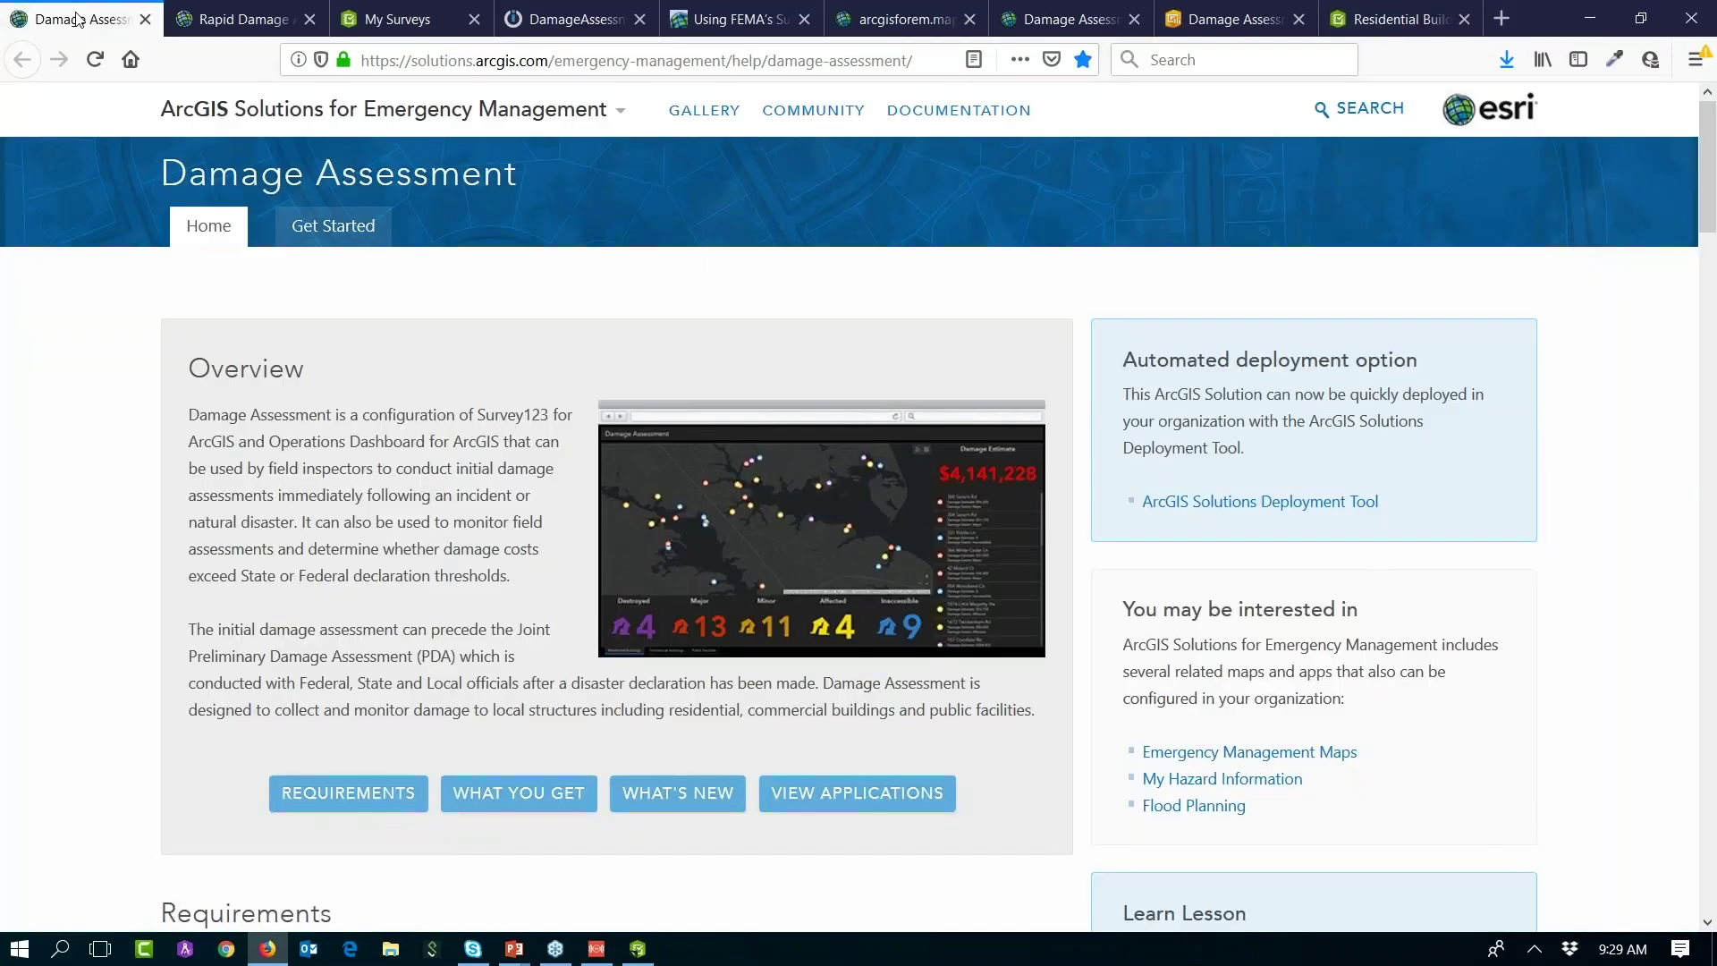
click(452, 29)
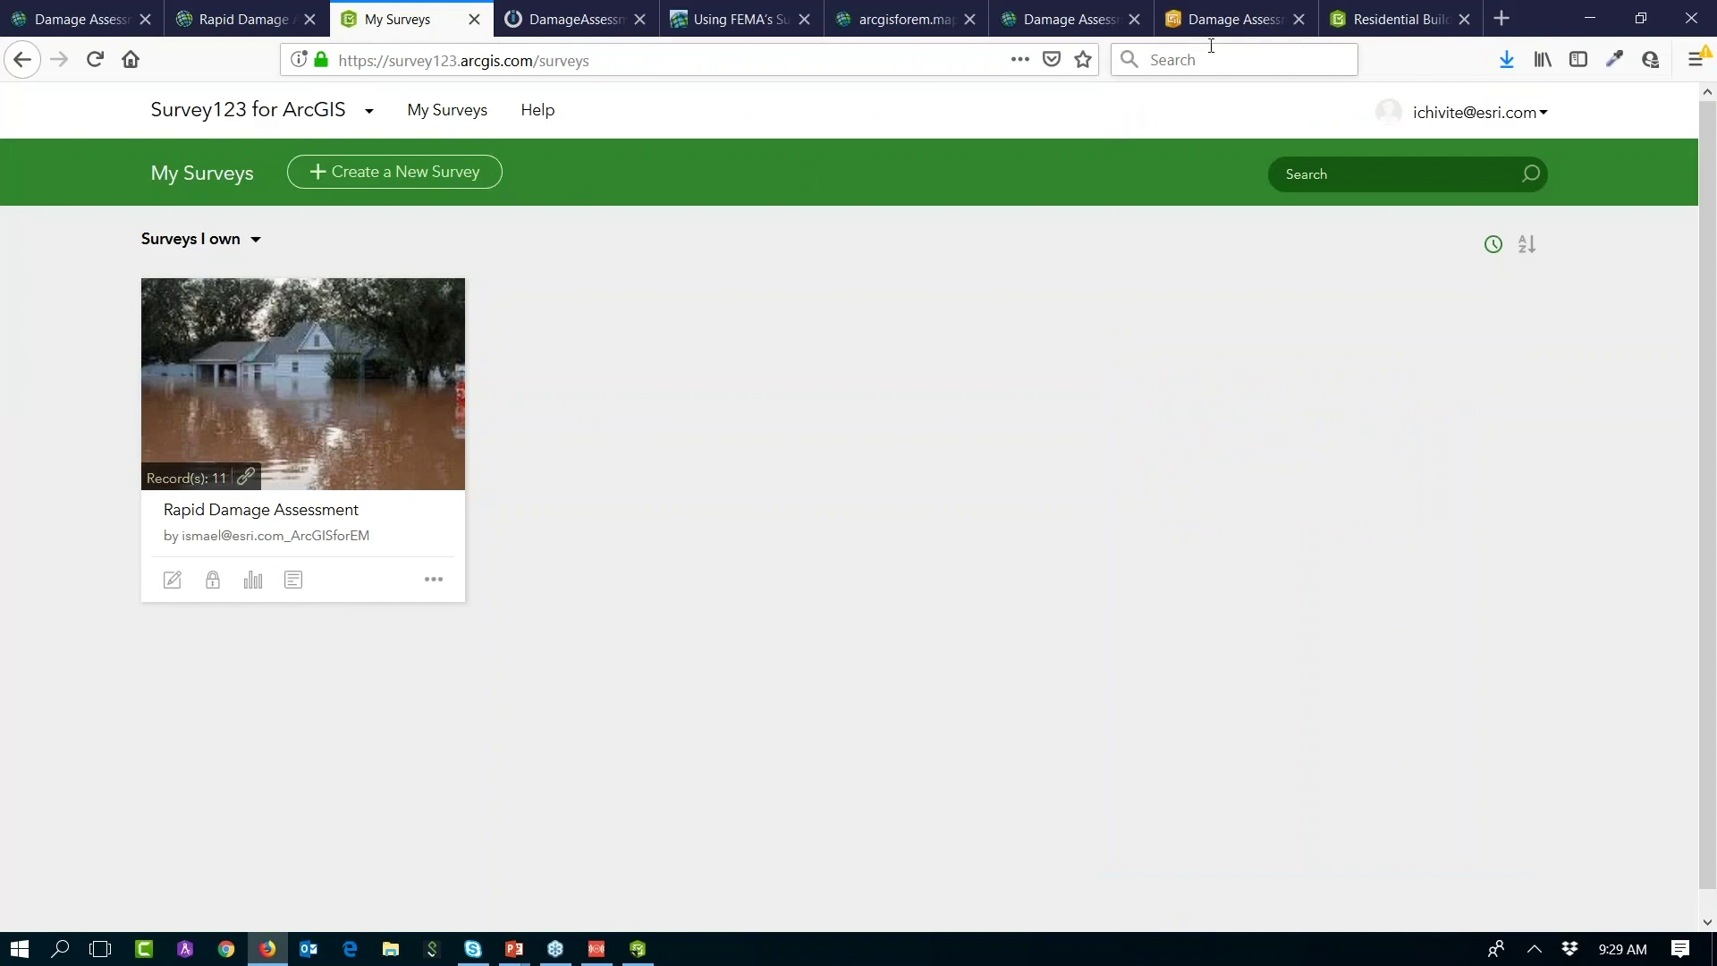
click(1220, 20)
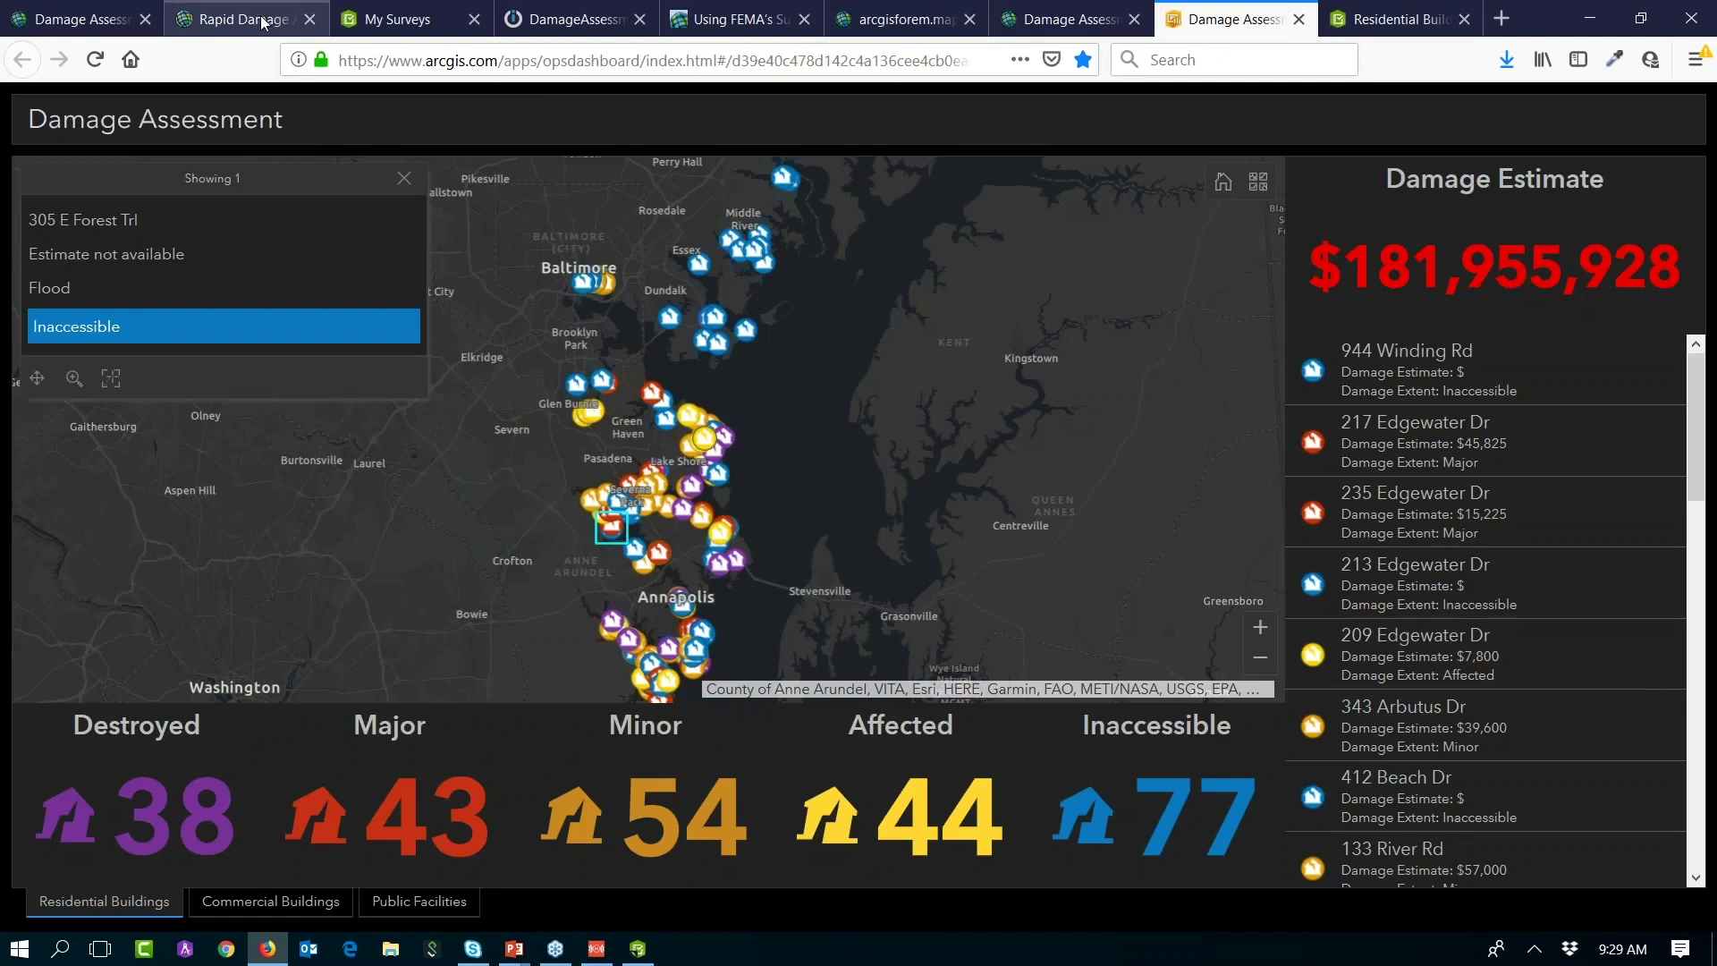
click(398, 20)
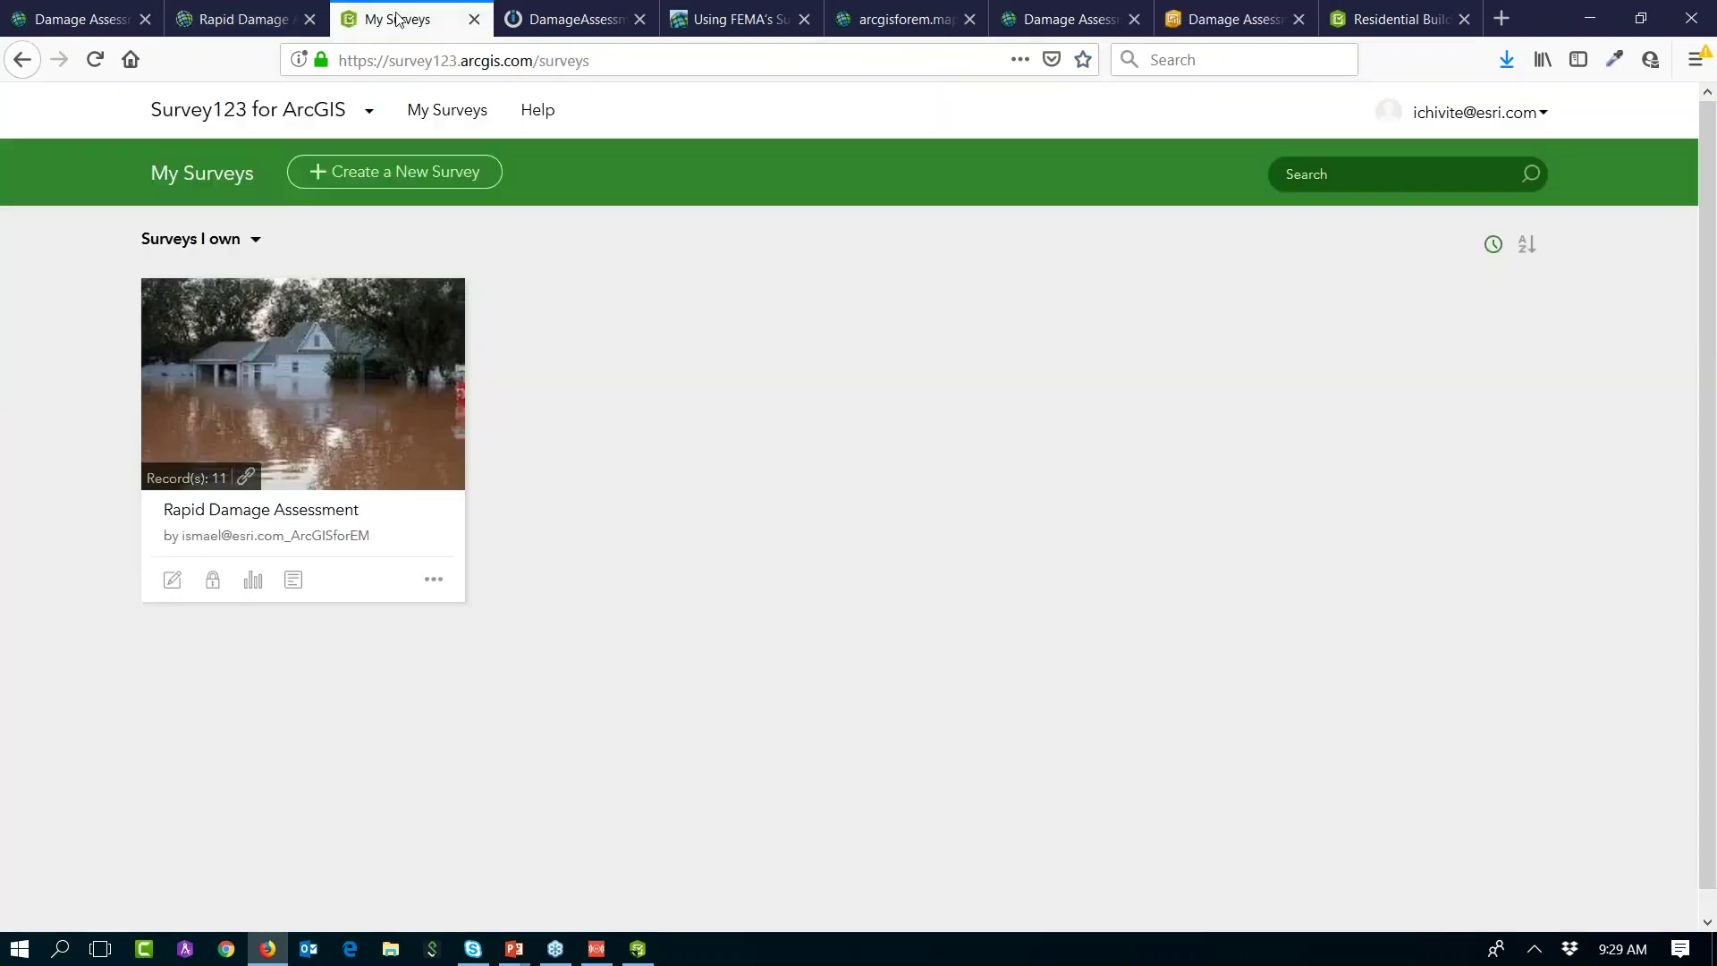
Step: Open the Rapid Damage Assessment data, recentre the map, enlarge the table and select the first DR-4923 response
click(292, 583)
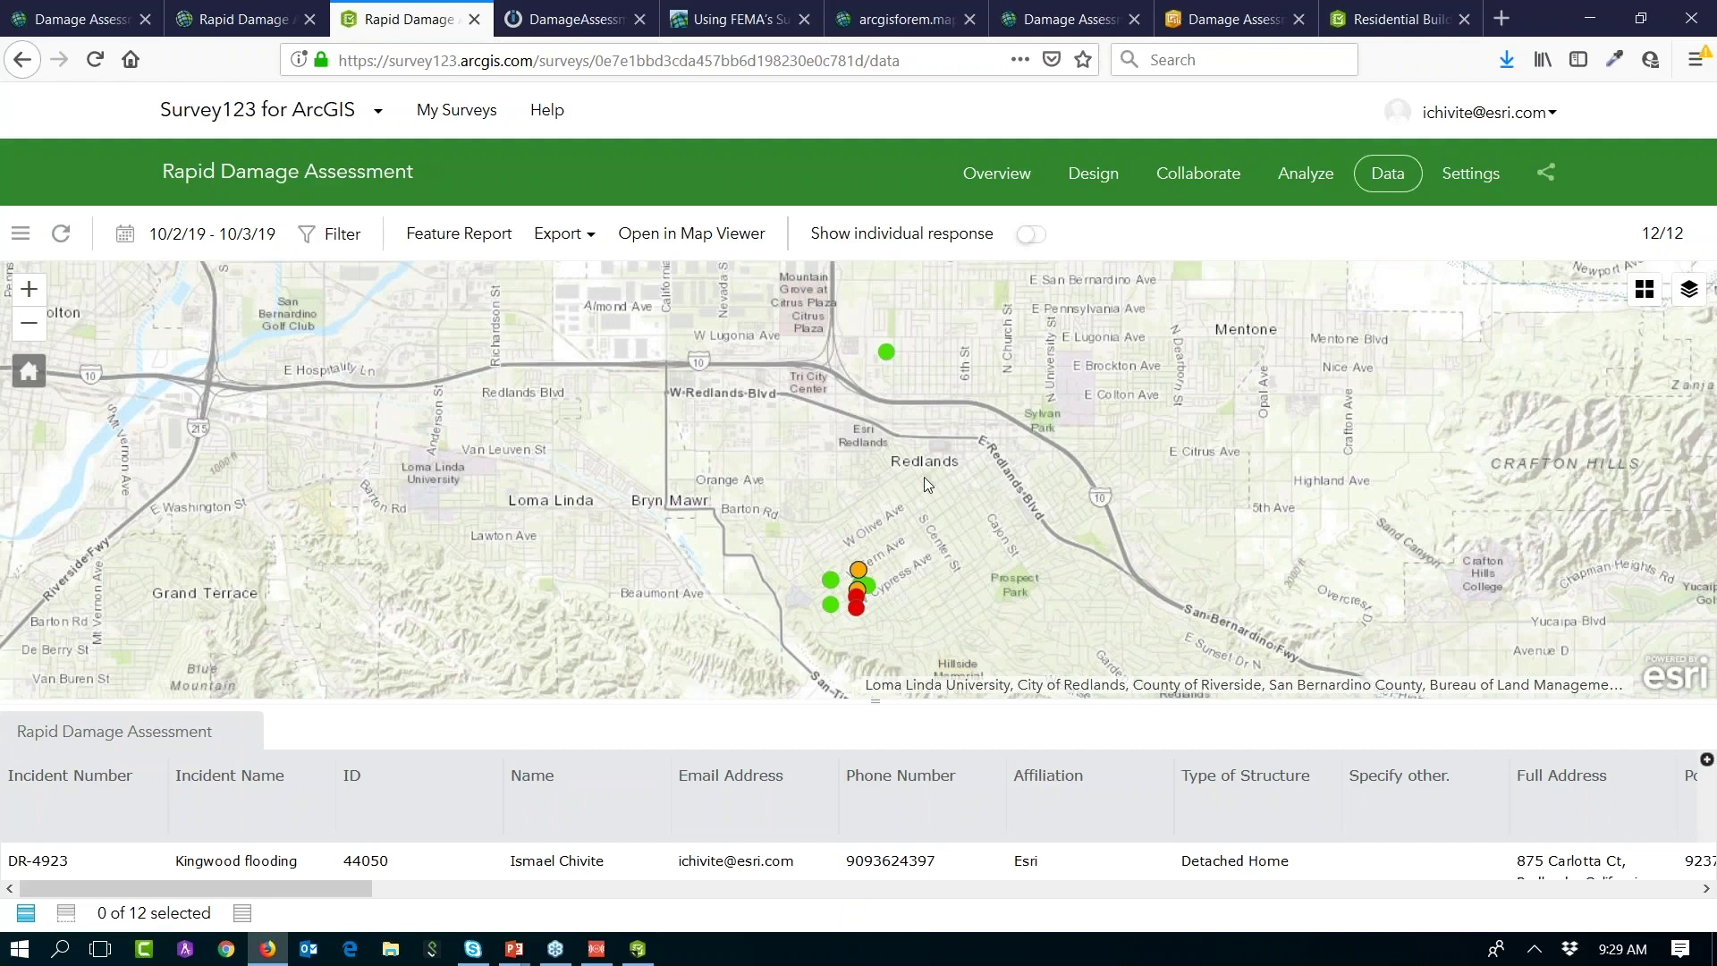
drag(845, 516, 832, 458)
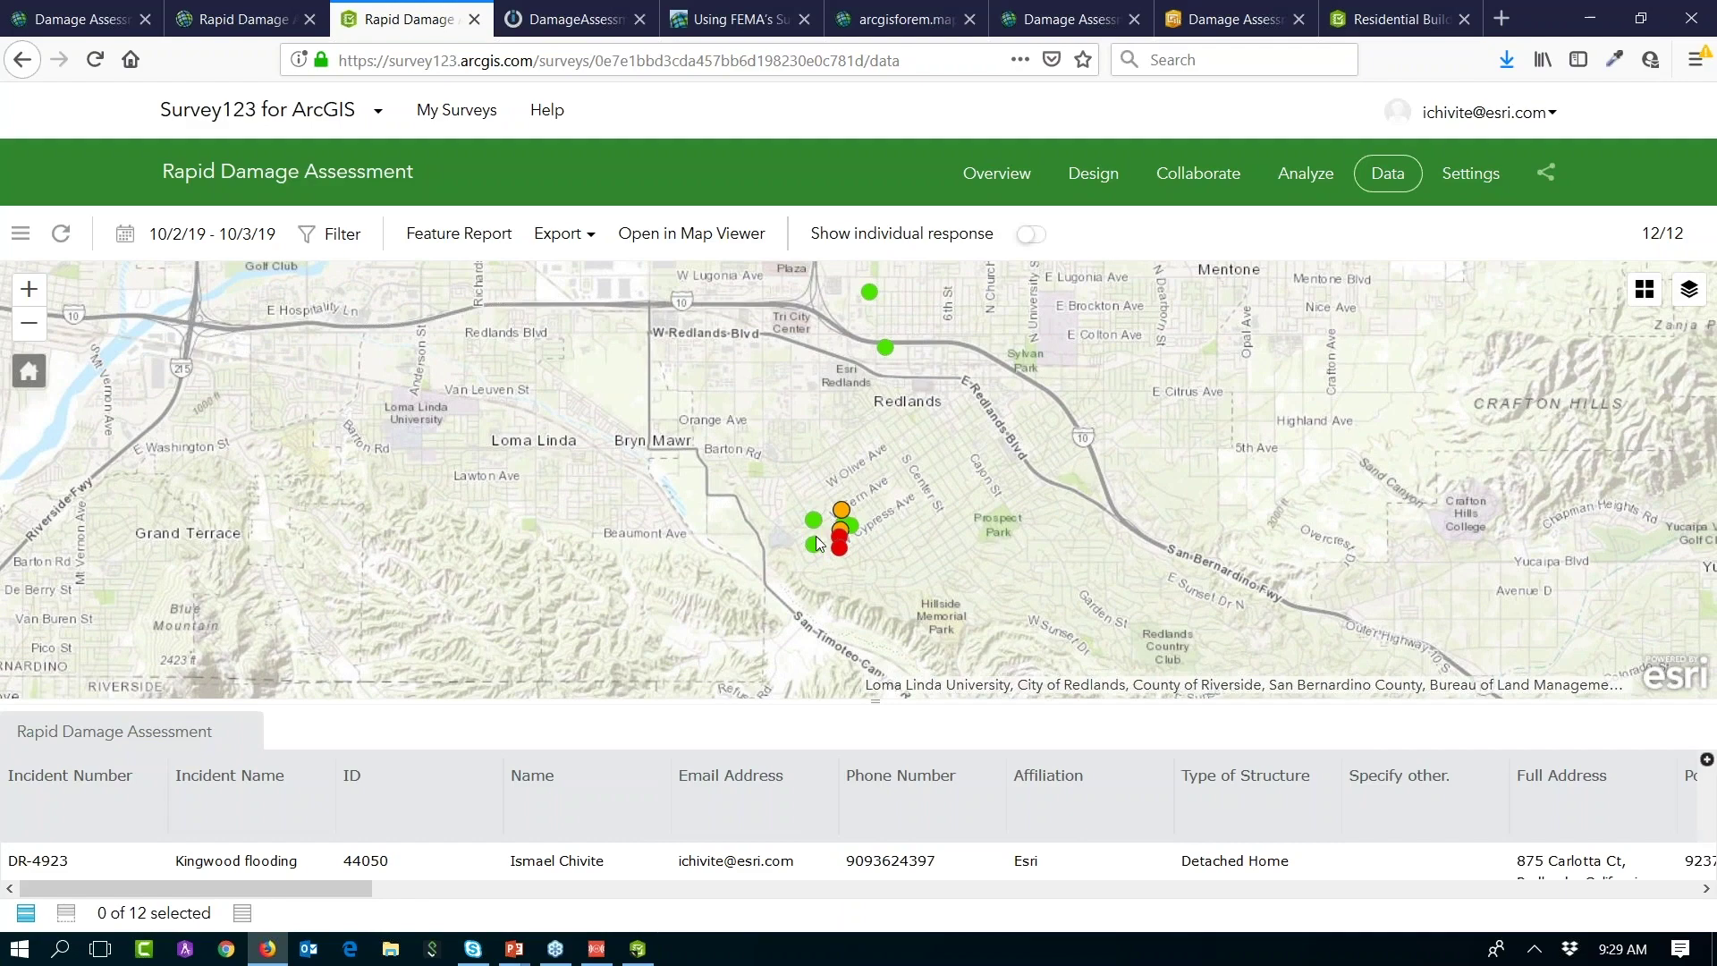
scroll(816, 535, up, 2)
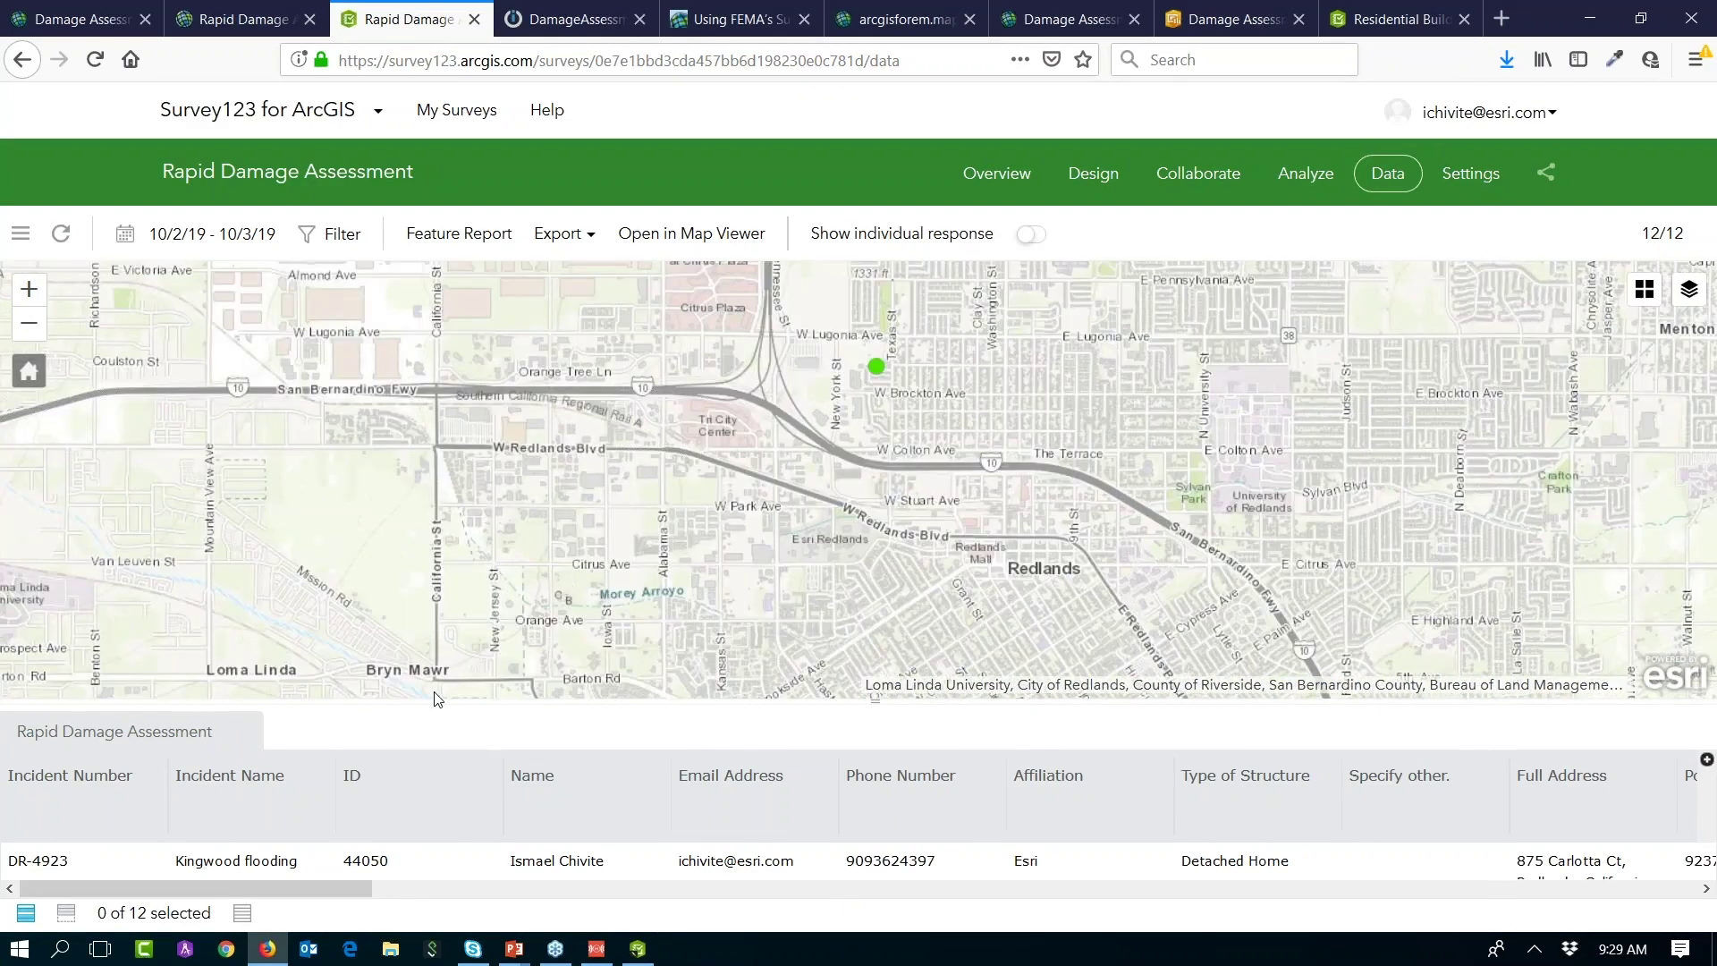
drag(372, 701, 362, 602)
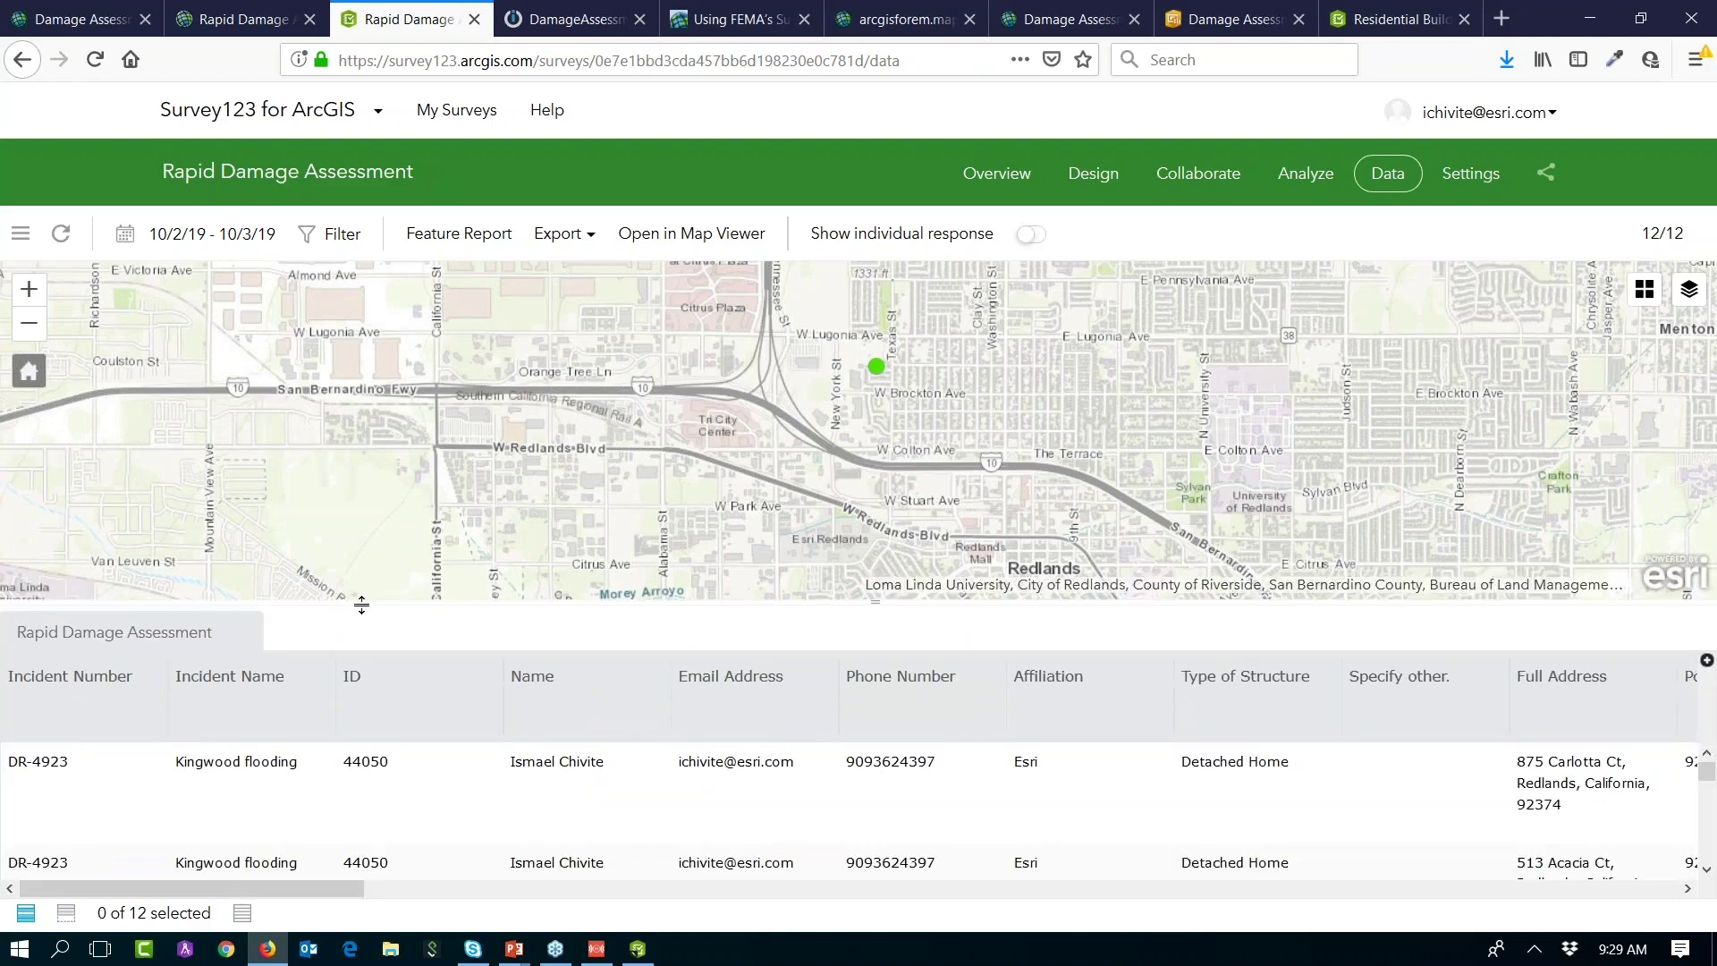
click(63, 766)
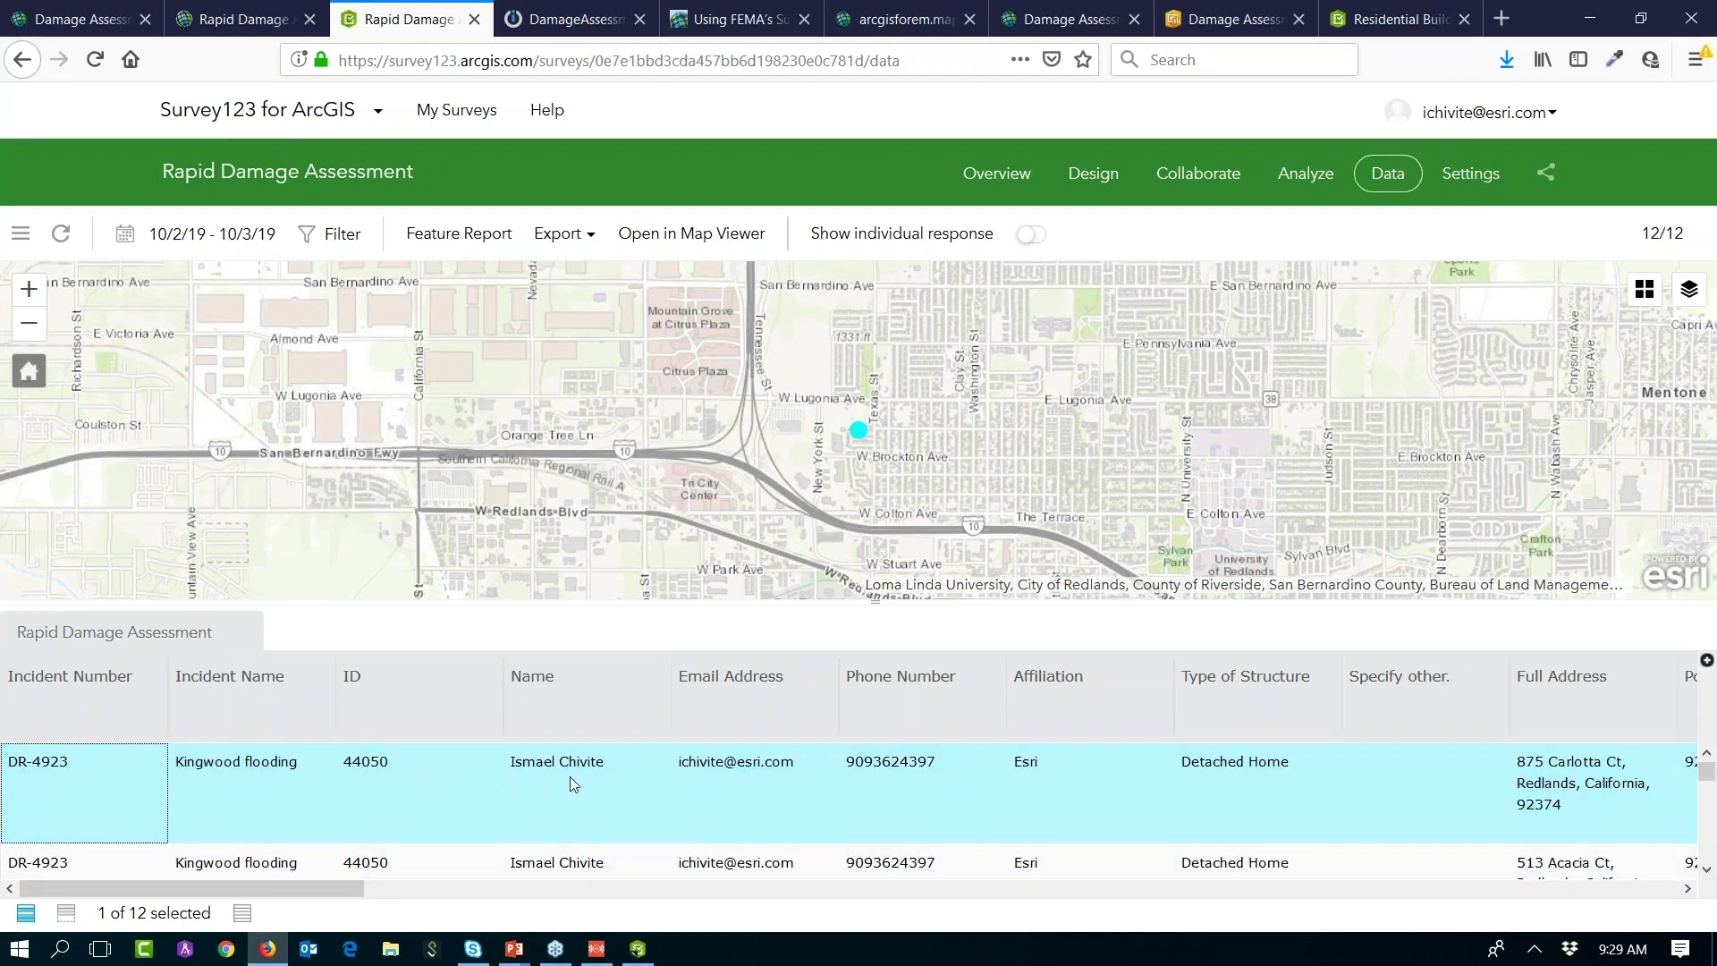
Step: Scroll across the response's table columns and show its individual response details
drag(326, 887, 703, 890)
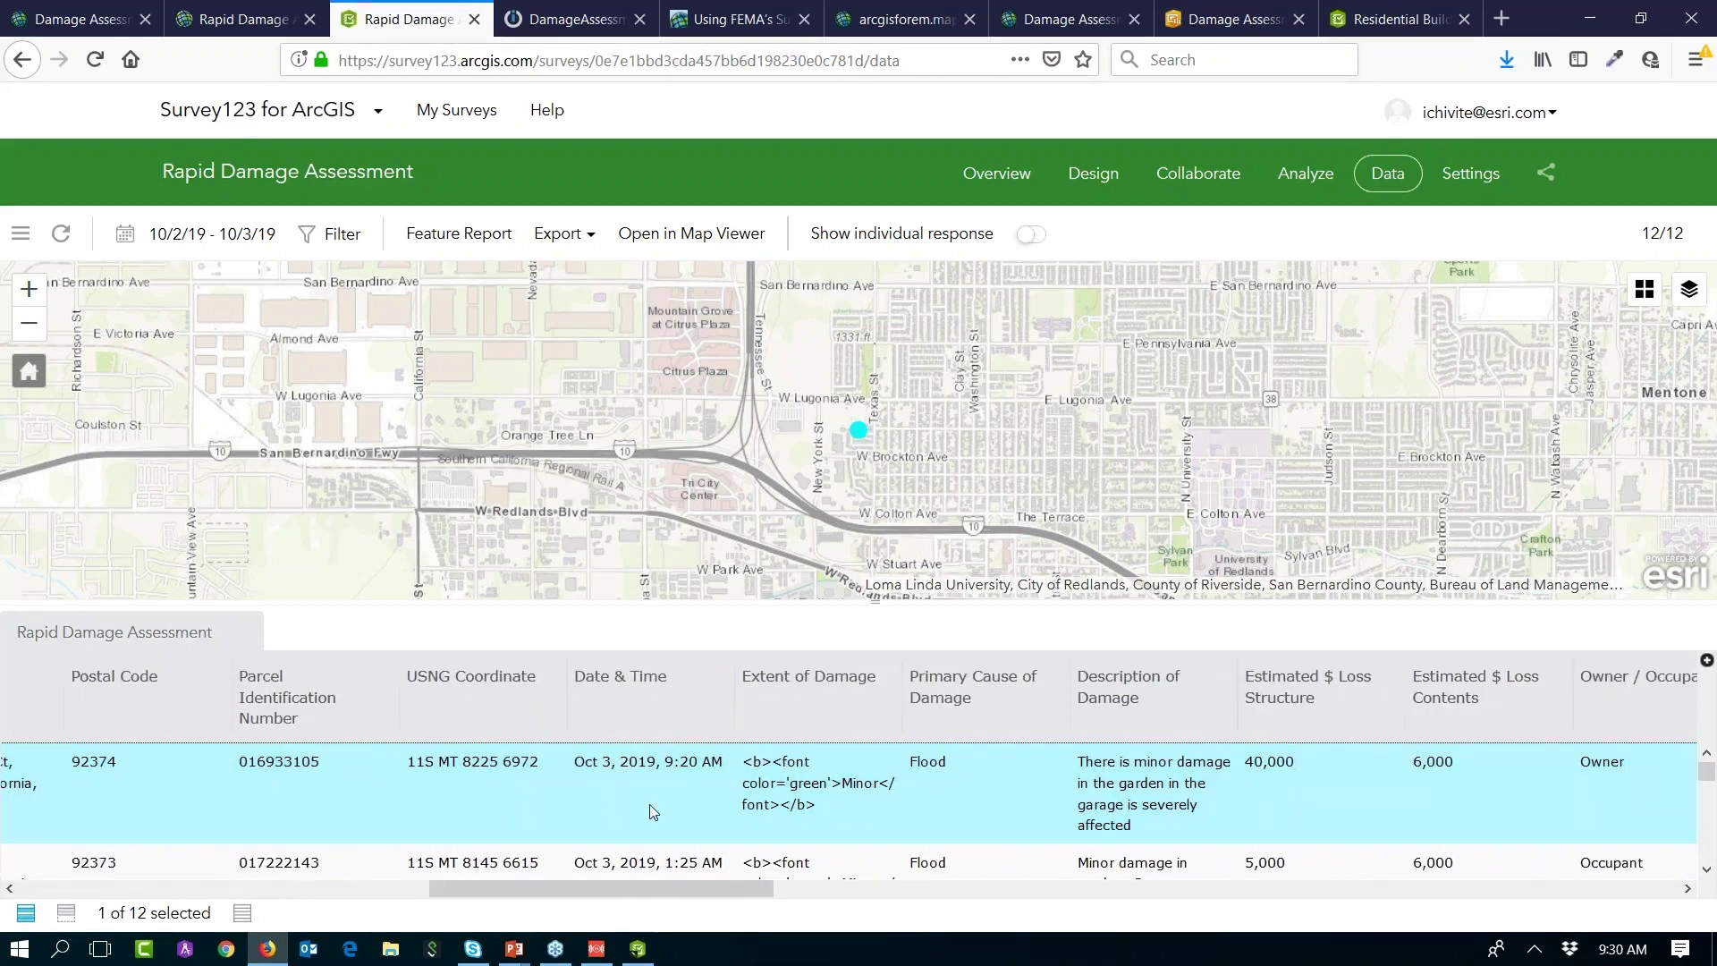
drag(676, 887, 733, 890)
scroll(707, 890, right, 2)
drag(640, 895, 1446, 917)
drag(1442, 889, 75, 881)
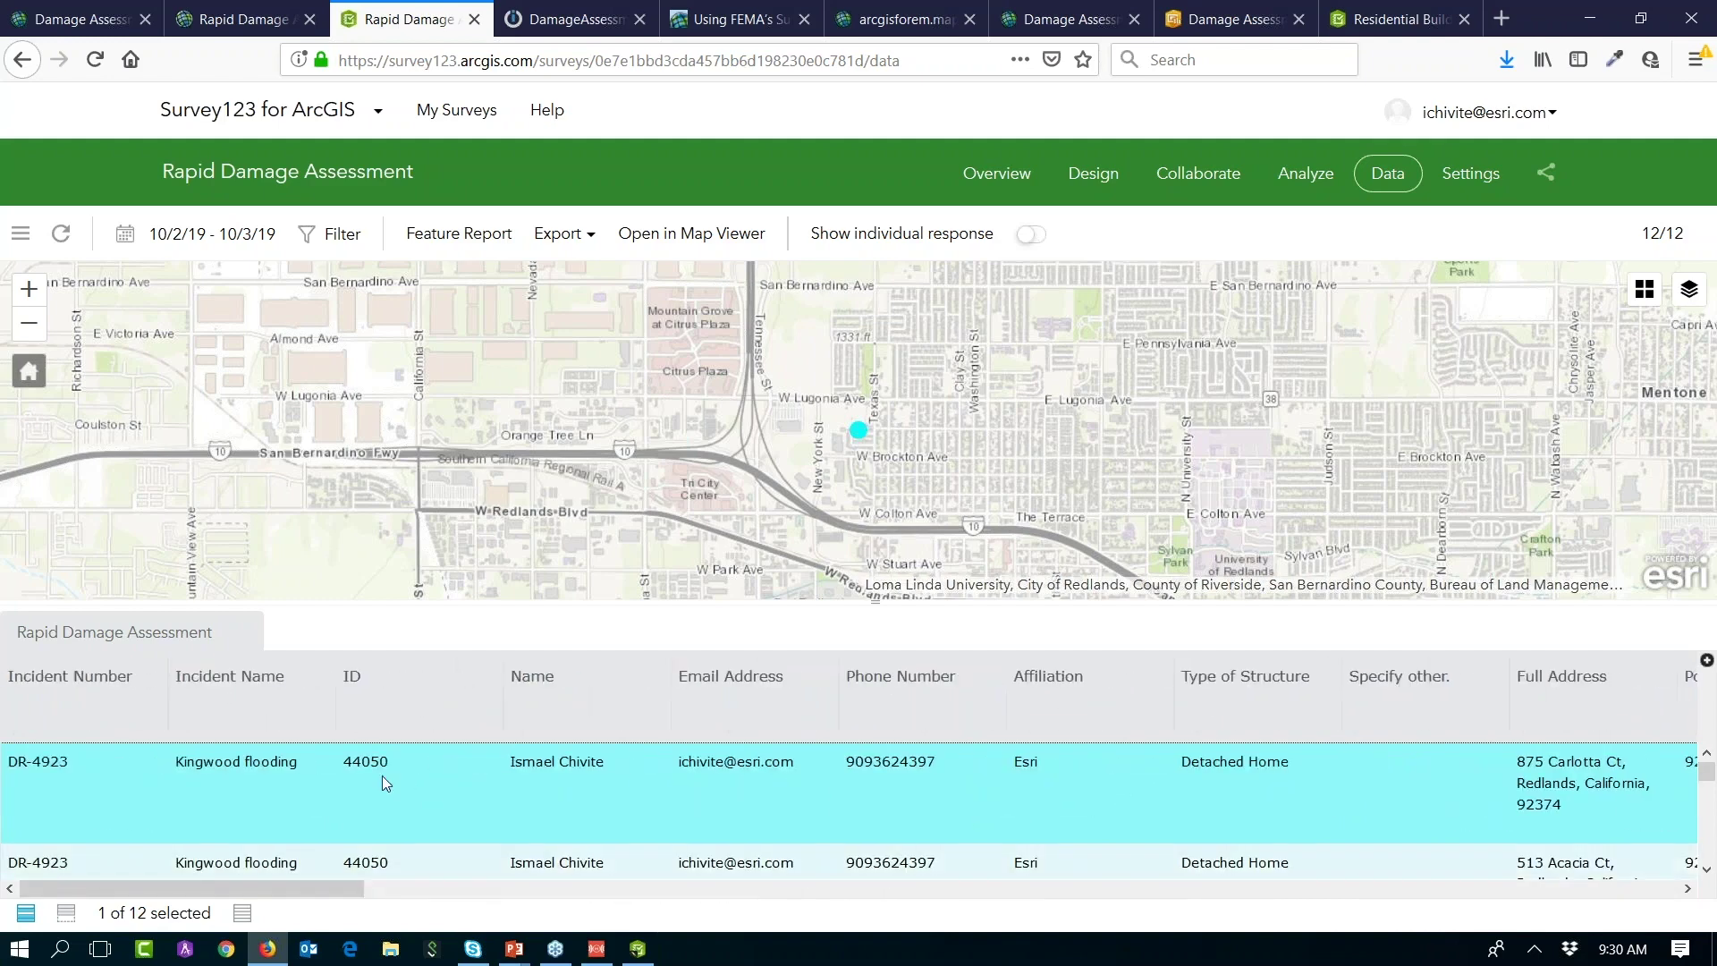
click(1032, 240)
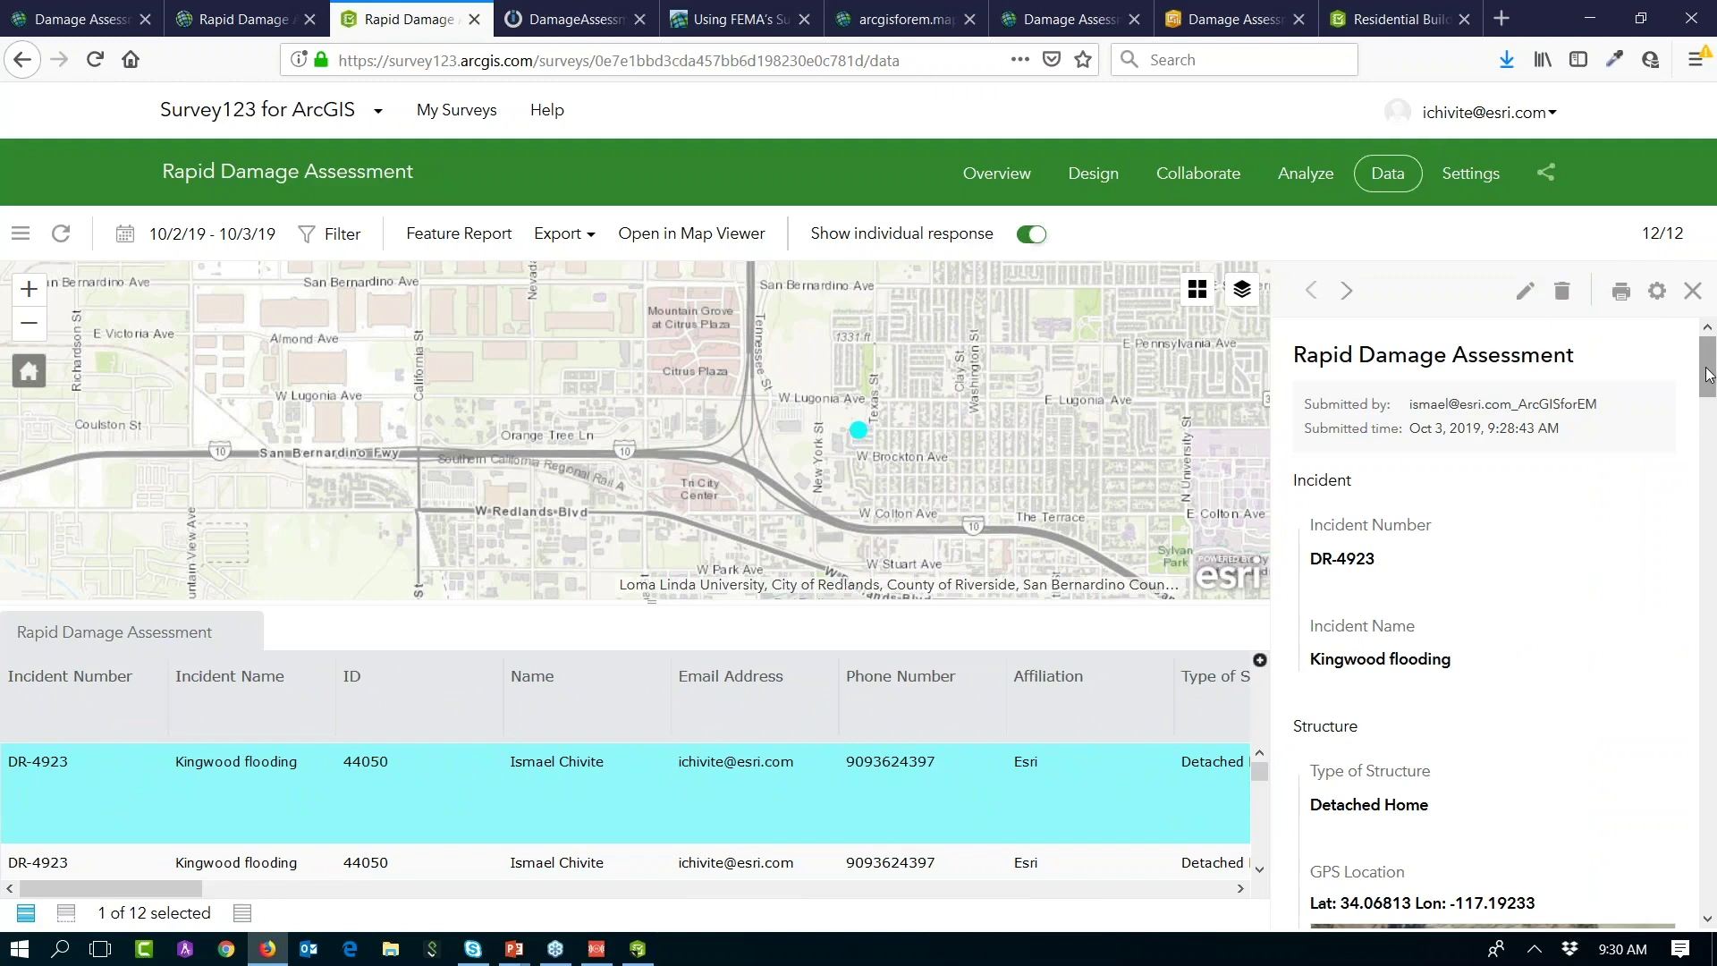
Step: Scroll down to the Photo field and view the sketched-house photo at full size
scroll(1708, 394, down, 2)
mouse_move(1708, 391)
mouse_down()
mouse_move(1710, 587)
mouse_move(1710, 555)
mouse_up()
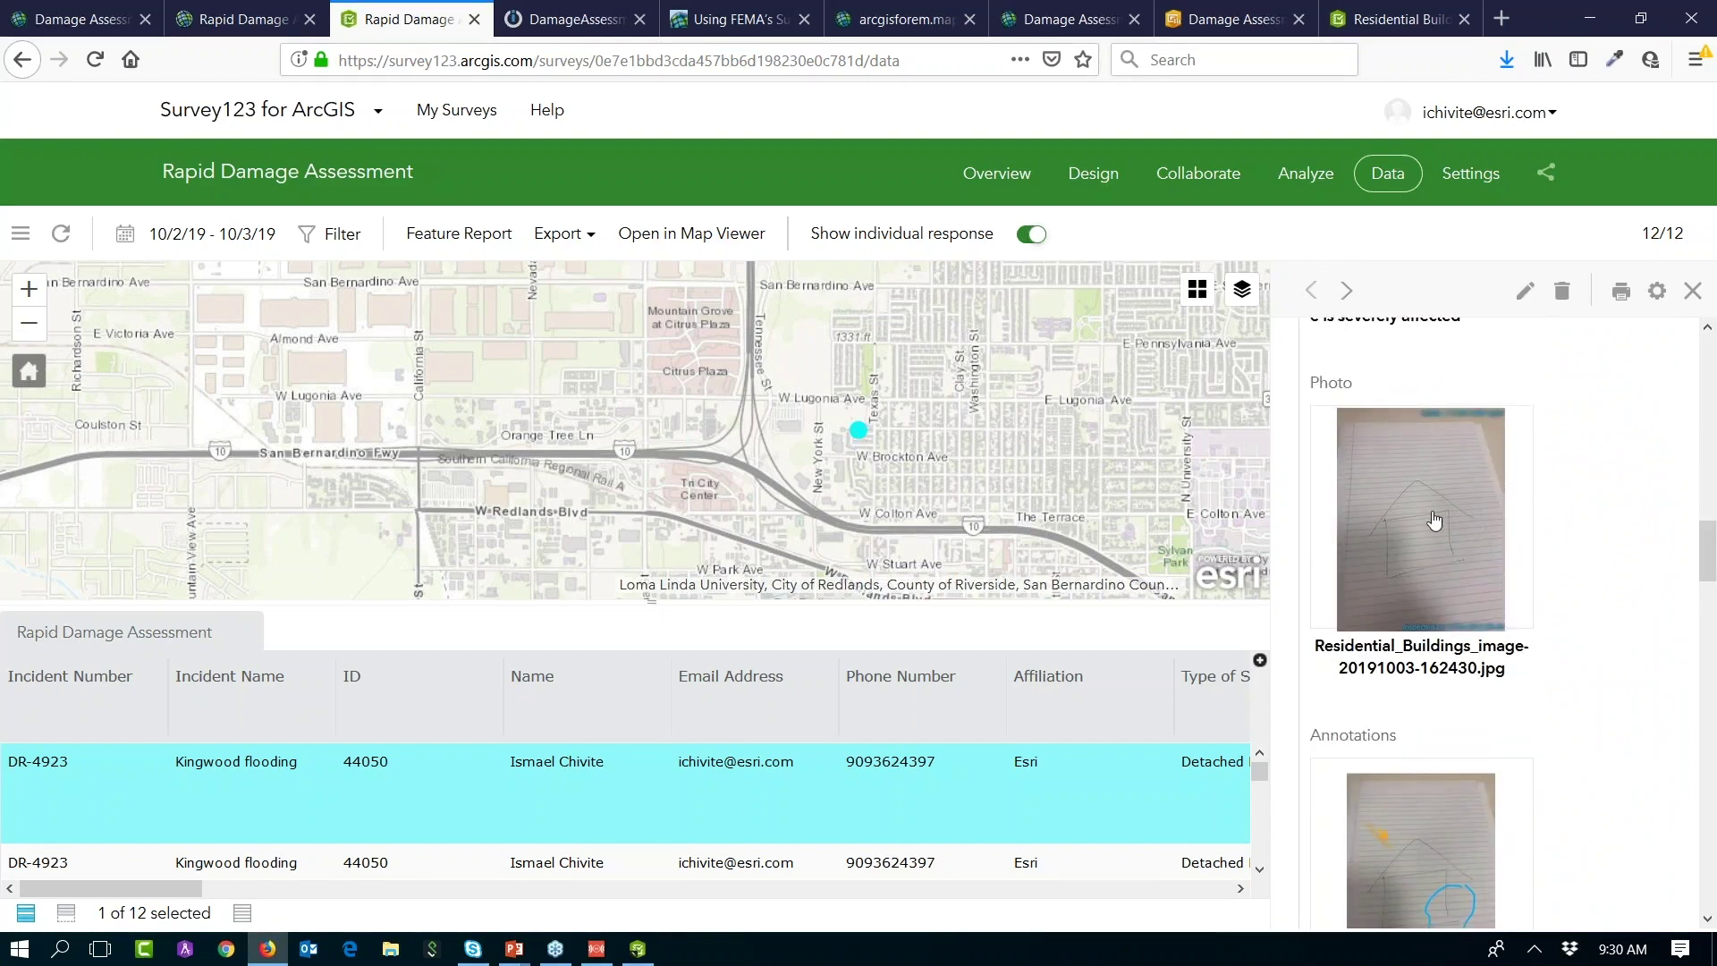
click(1435, 515)
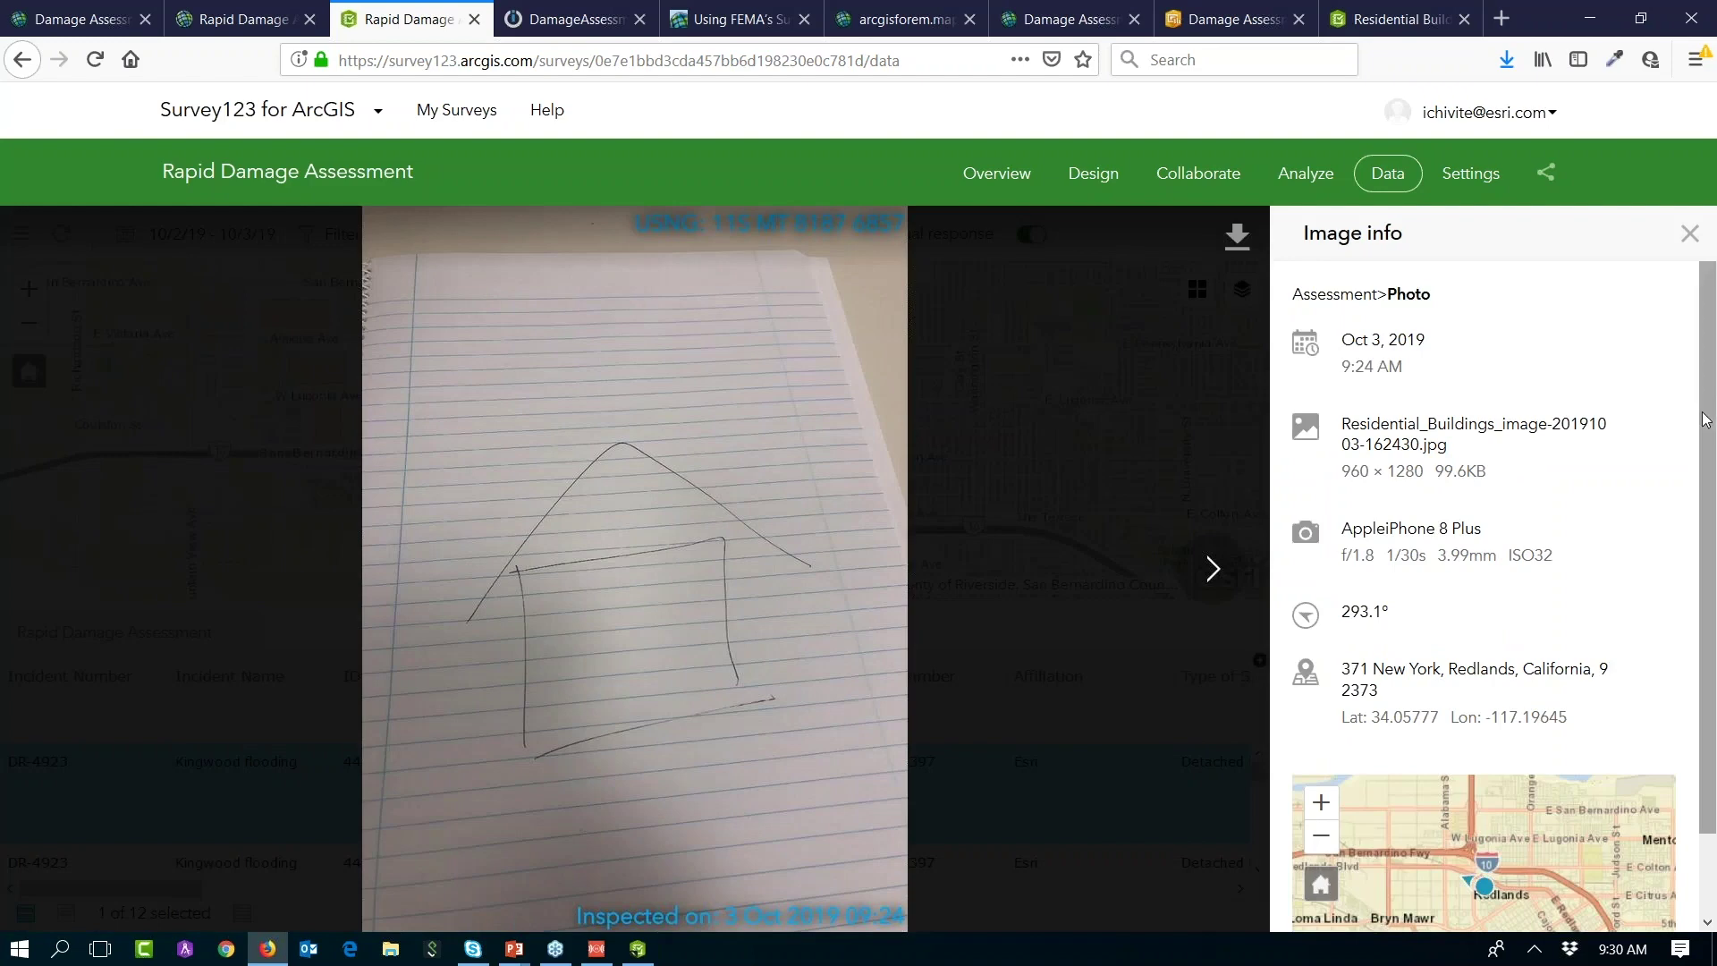
Step: Inspect the photo's image info (camera model, heading 293.1), zoom its location map twice, and close the viewer
drag(1708, 416, 1708, 422)
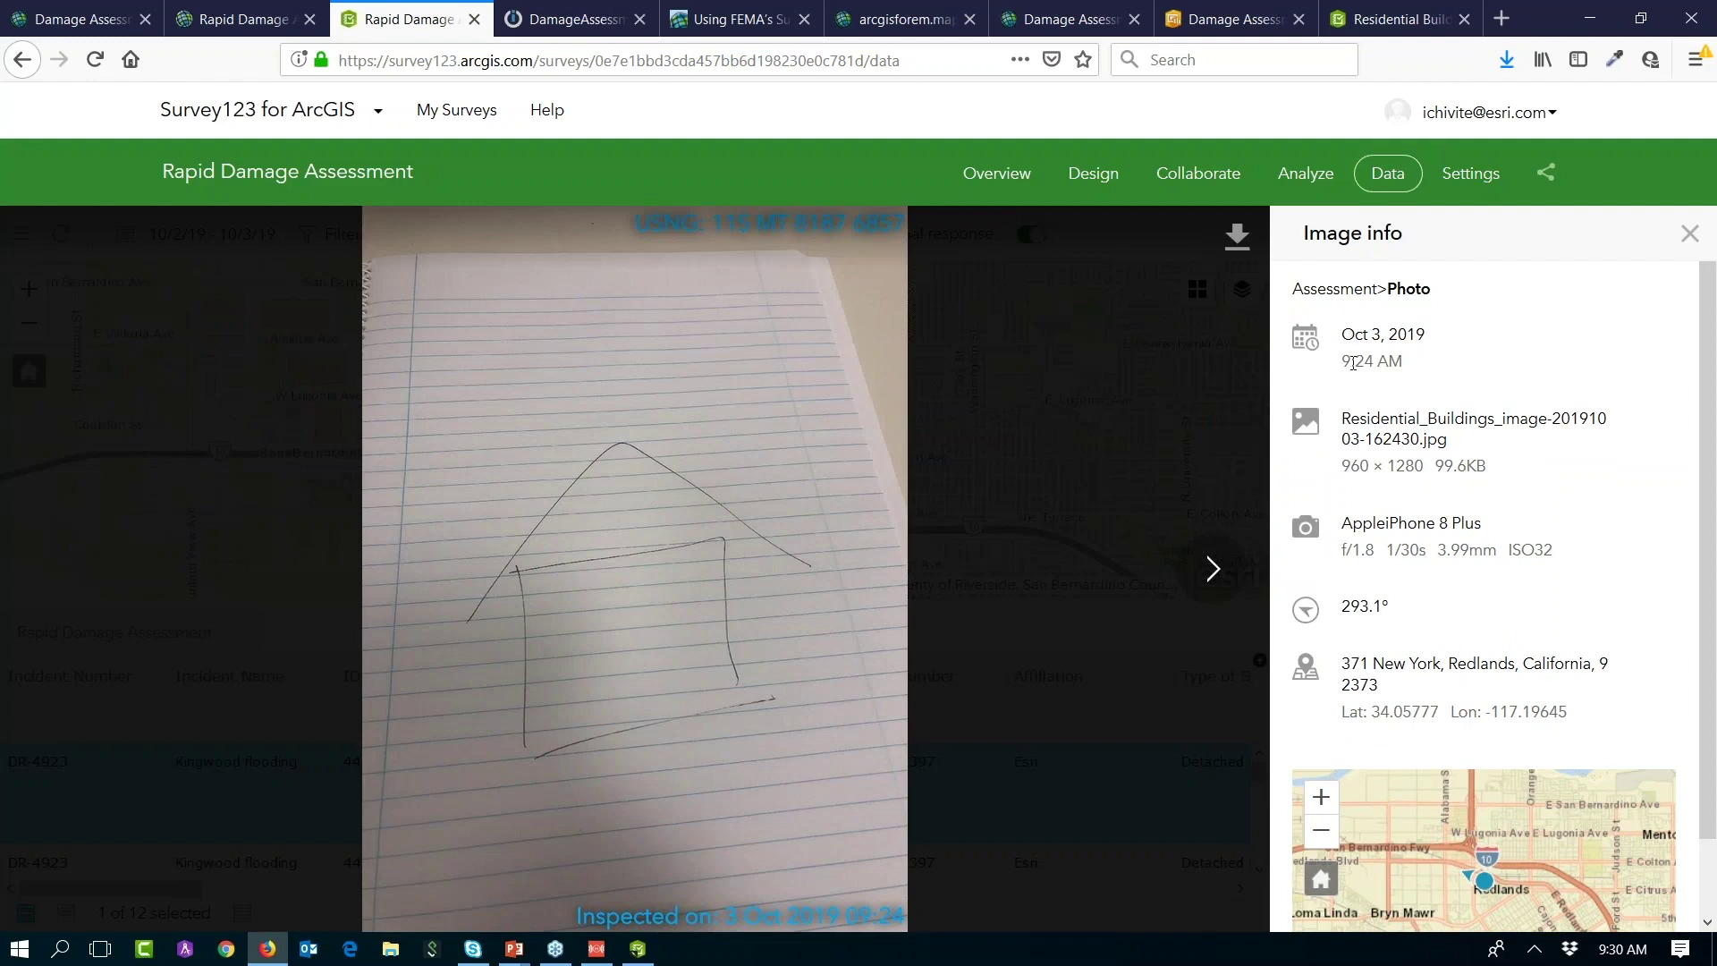
triple_click(1364, 525)
drag(1344, 607, 1384, 606)
scroll(1714, 486, down, 2)
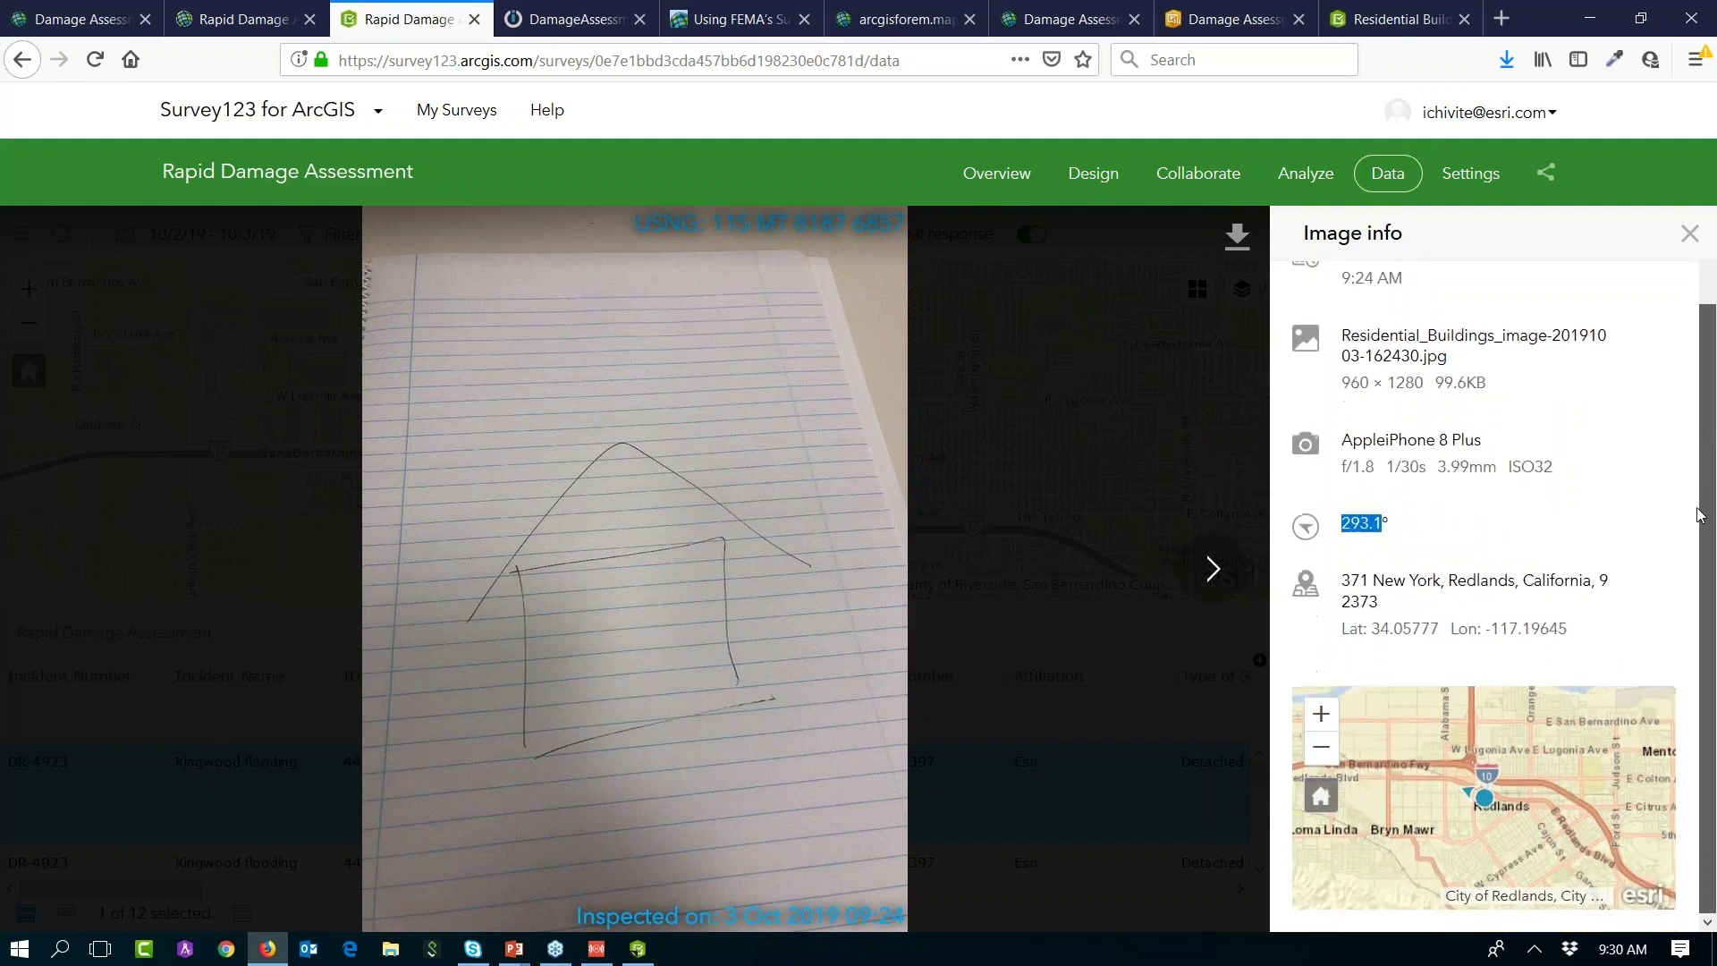
click(1321, 714)
click(1323, 715)
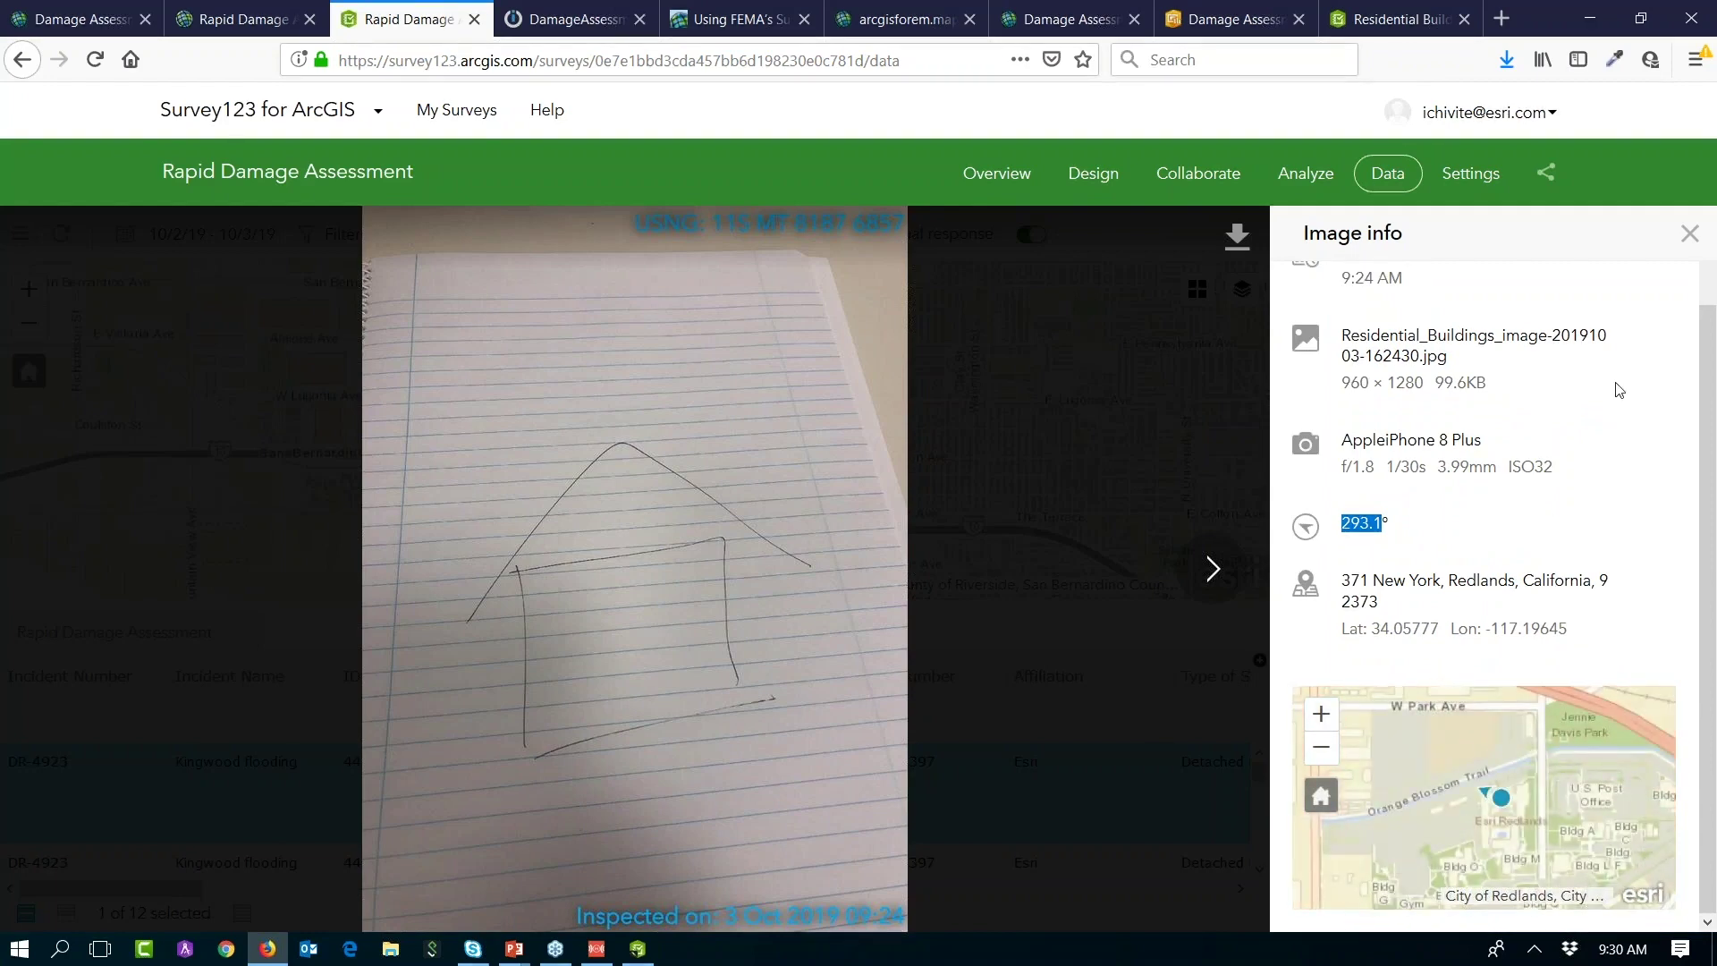
click(1691, 236)
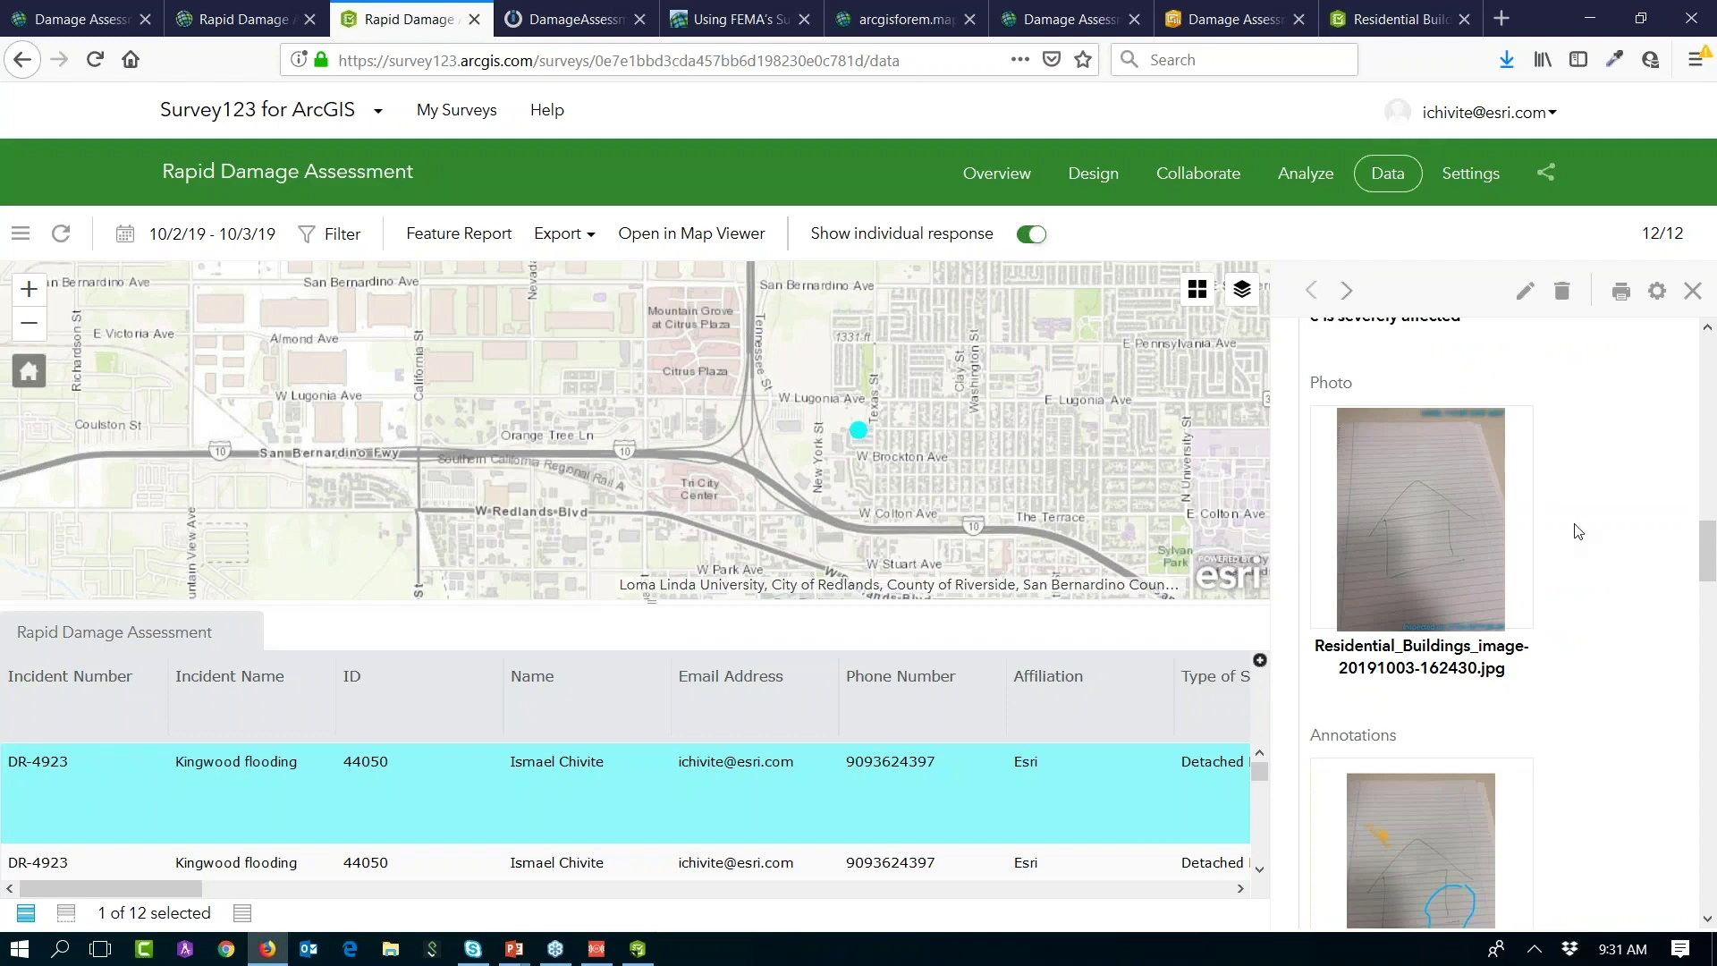
Step: Zoom the map out to show all Redlands points, clear the selected response, and open Filter
scroll(1577, 531, up, 12)
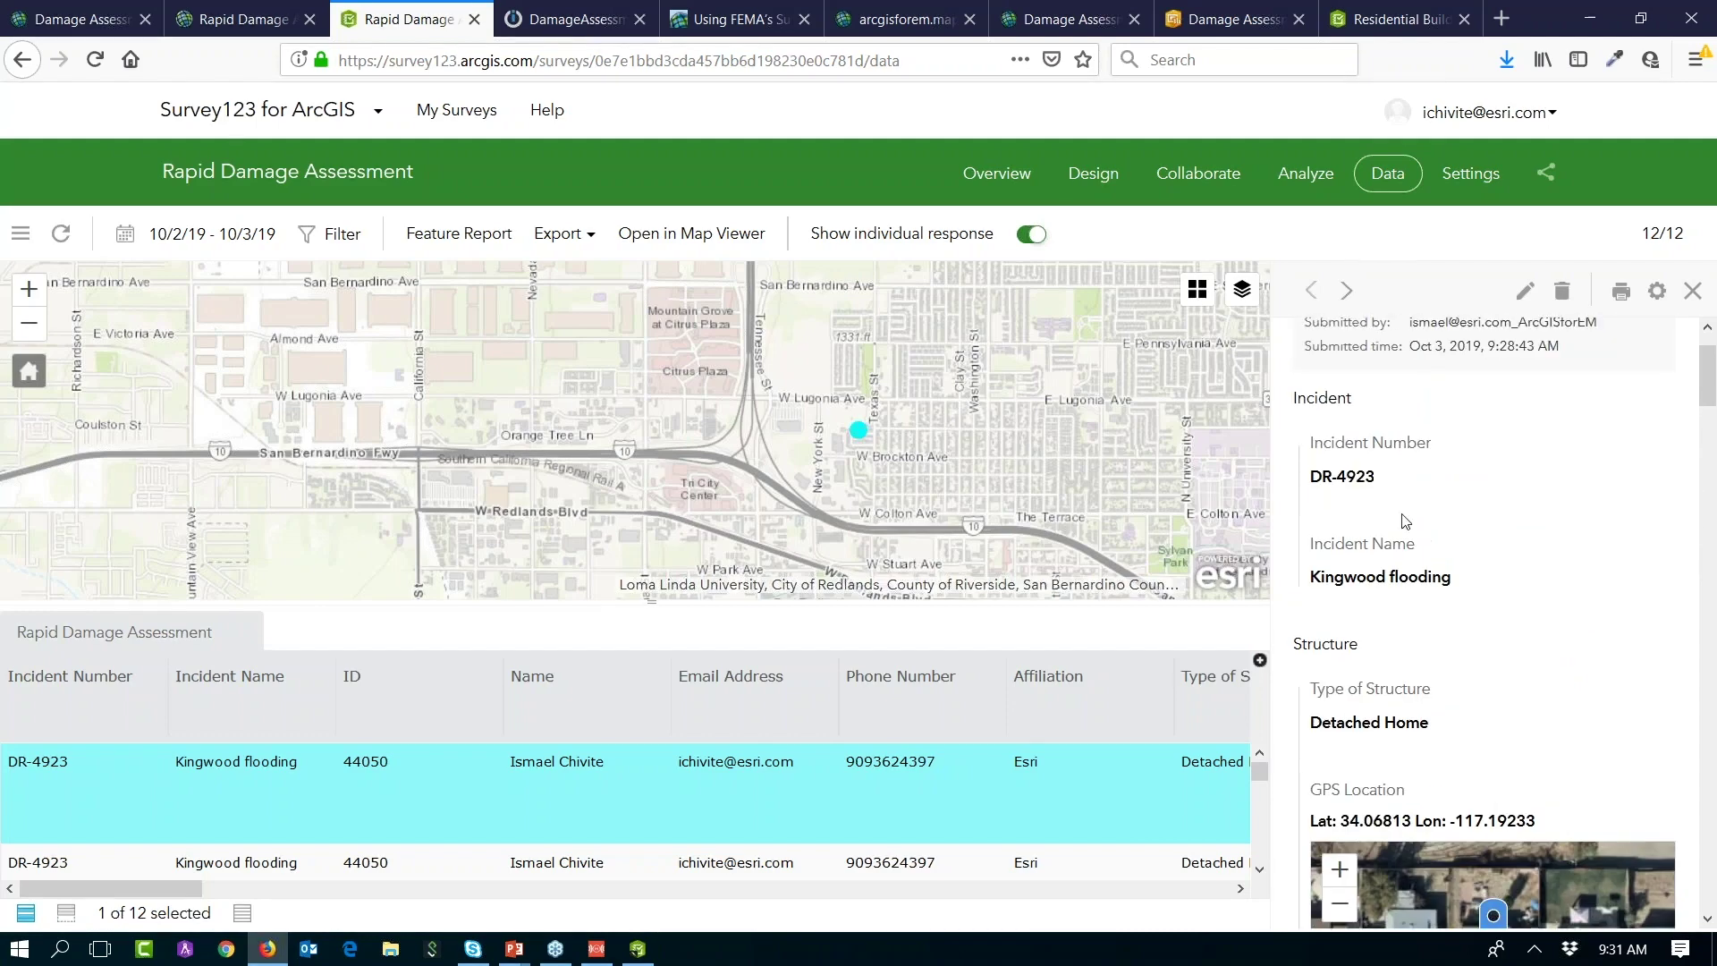
drag(1706, 385, 1708, 380)
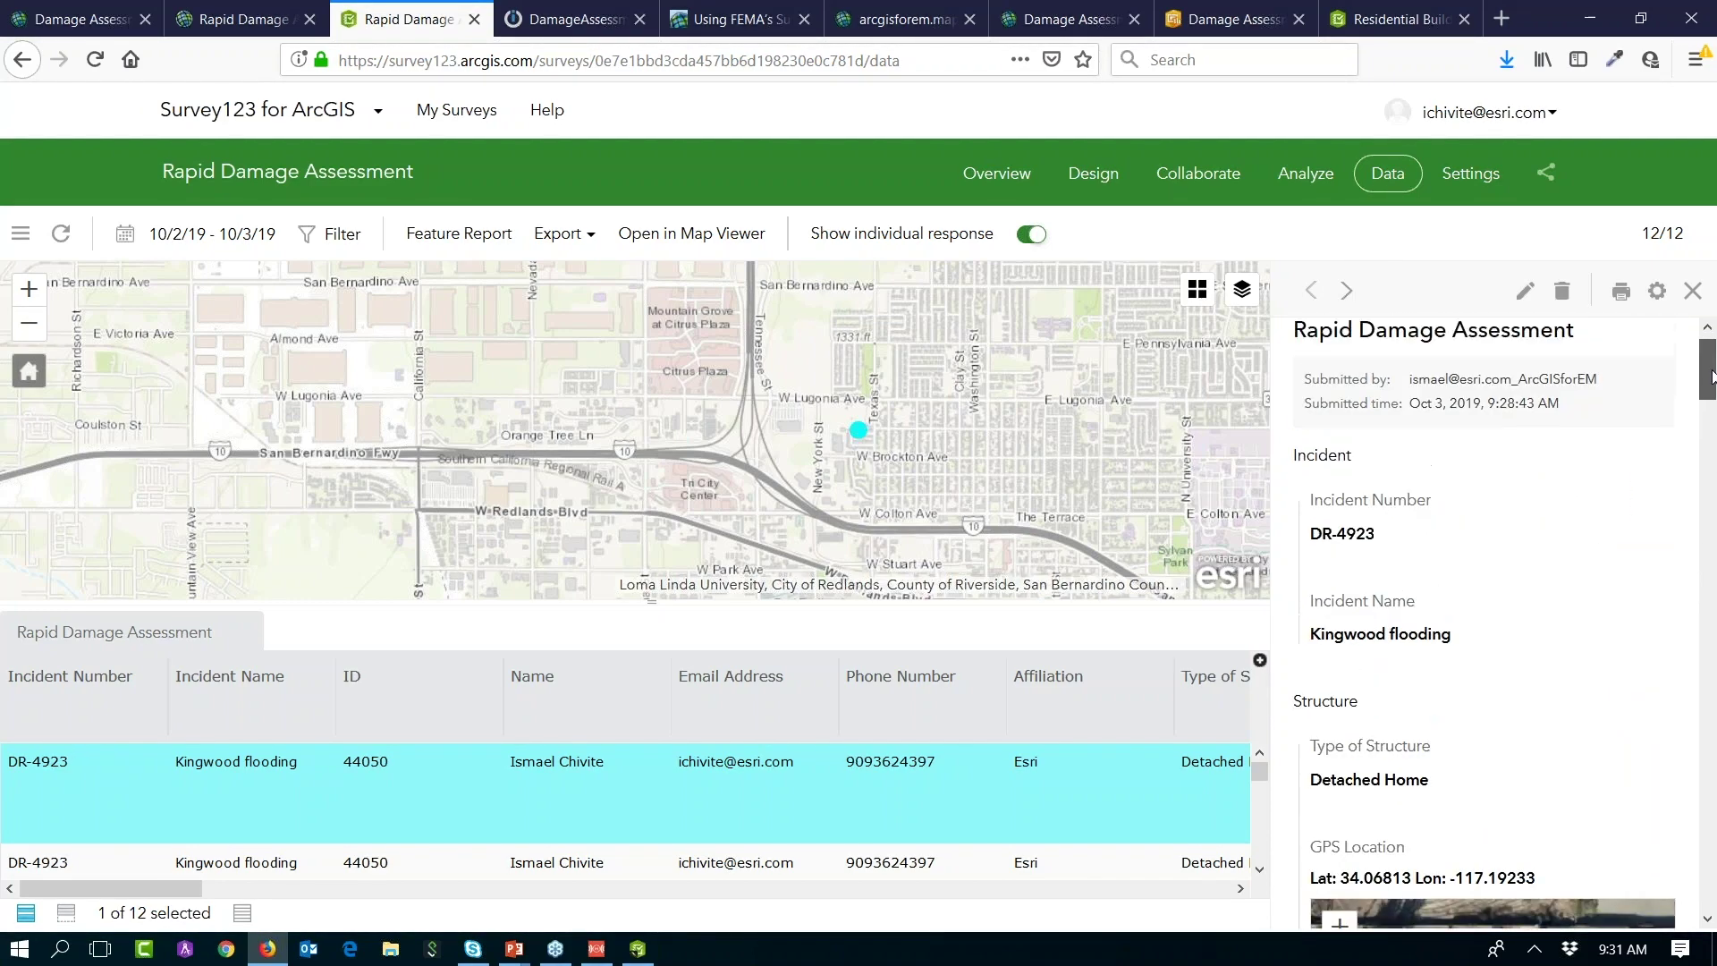
click(32, 331)
click(32, 324)
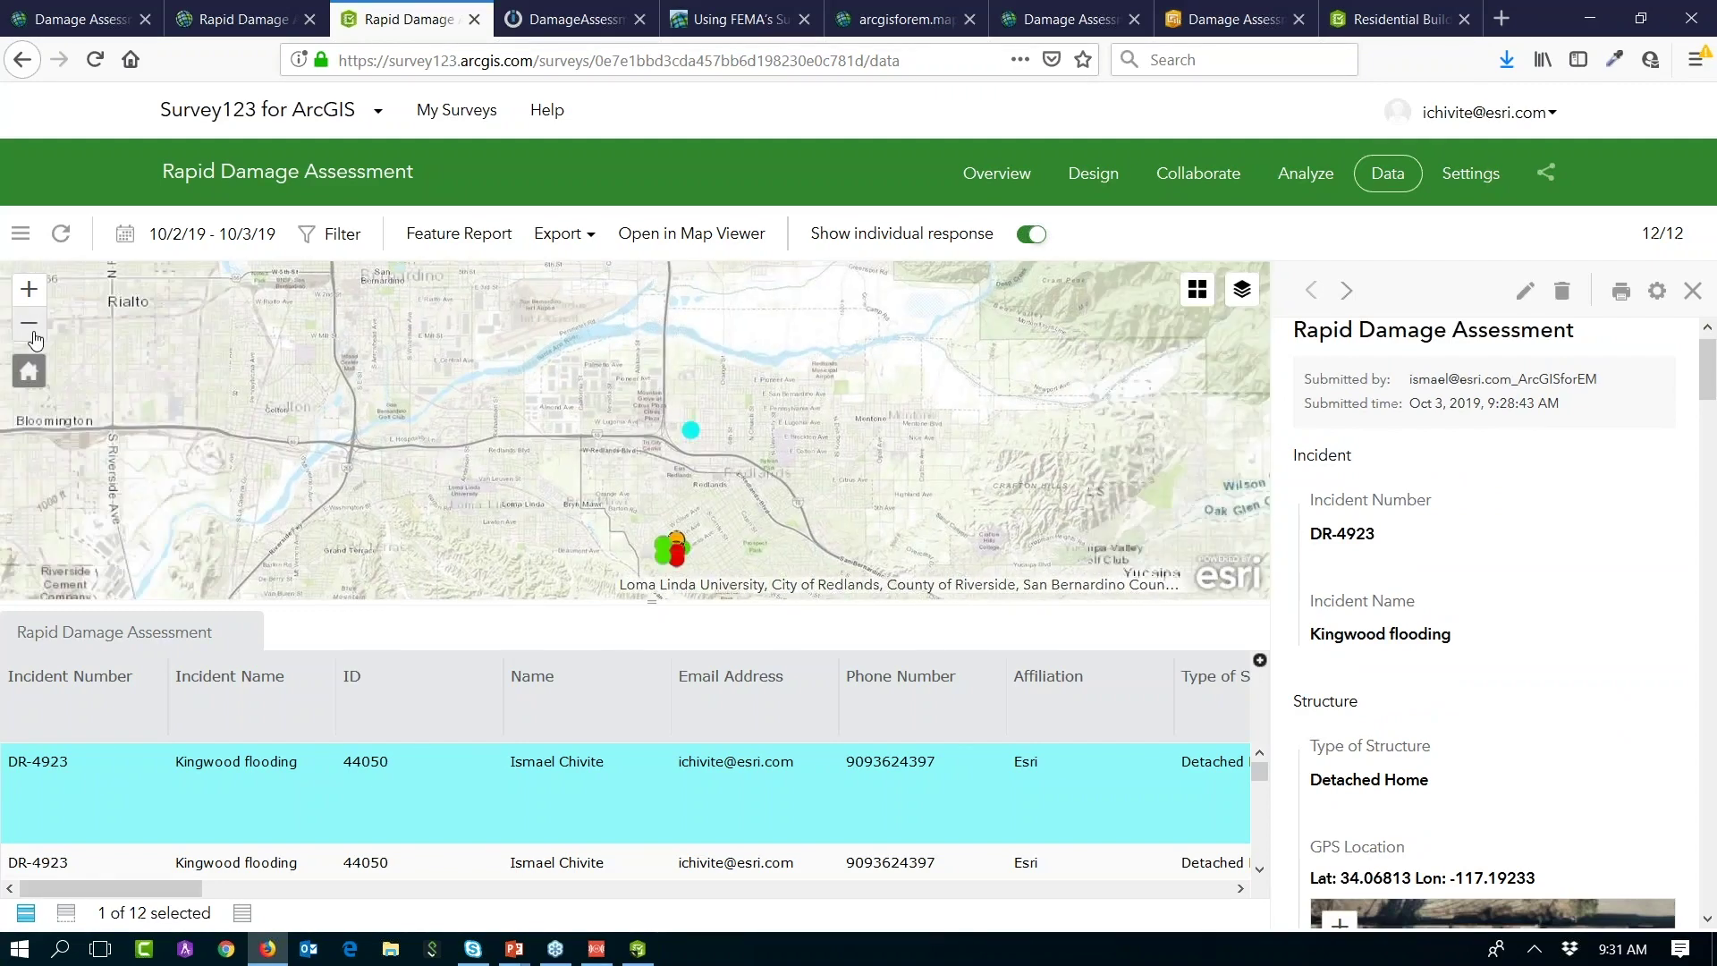
drag(447, 512, 510, 446)
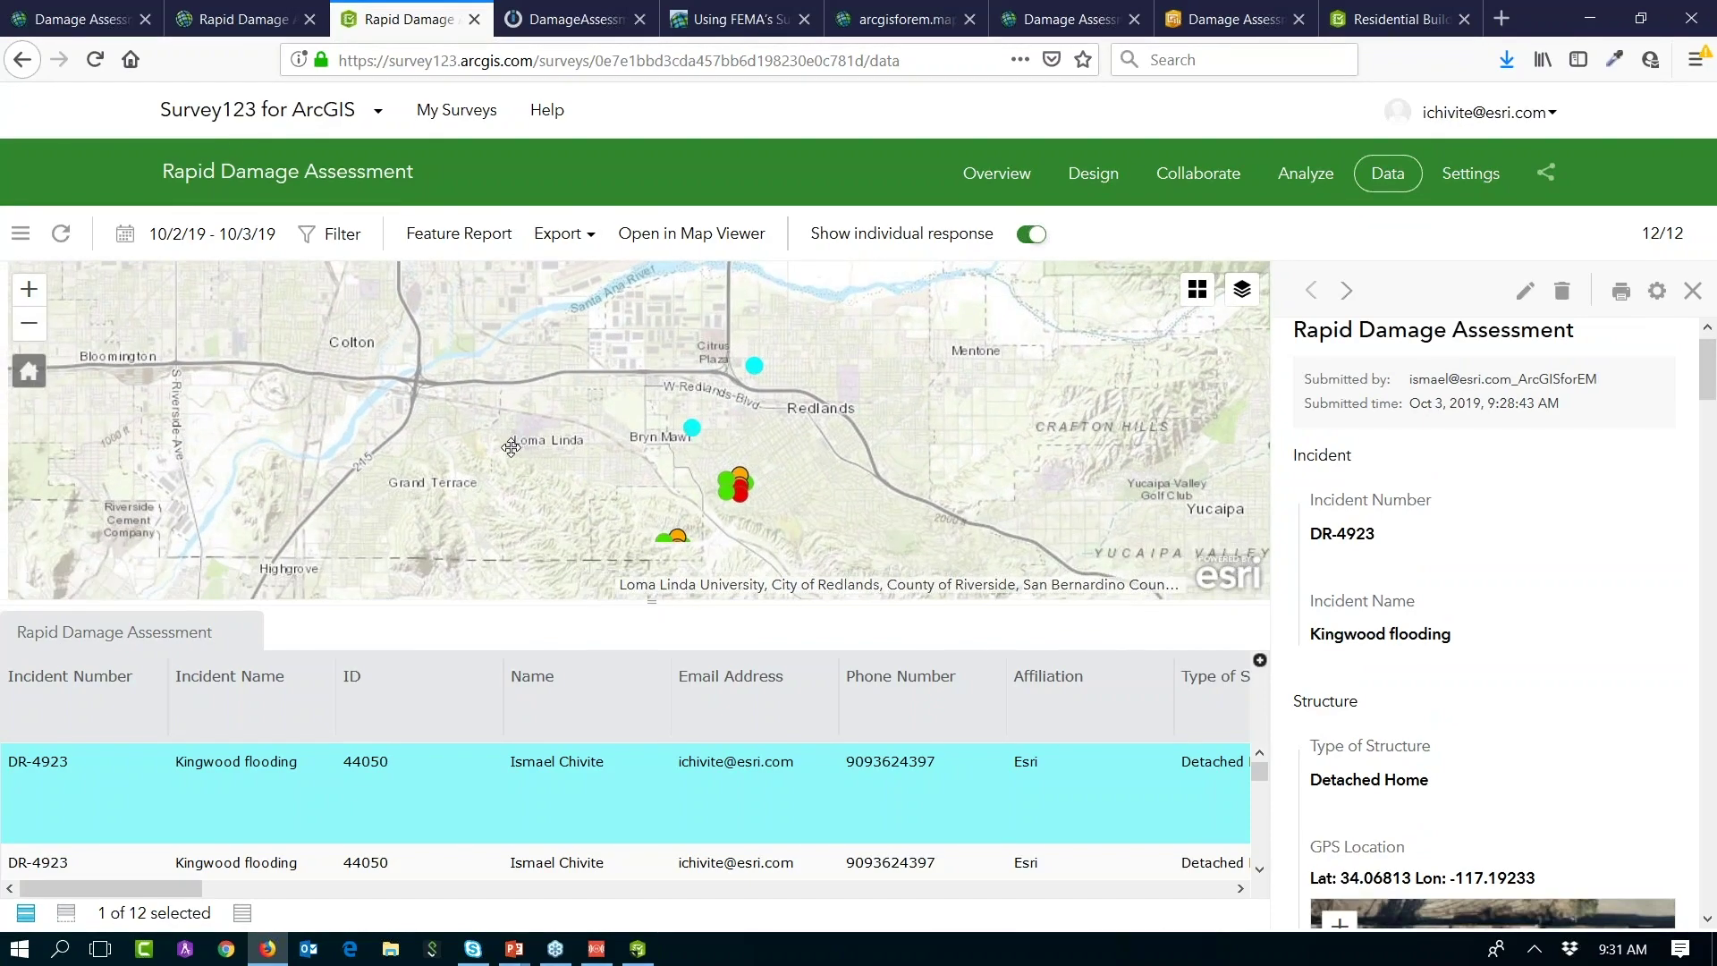
click(242, 914)
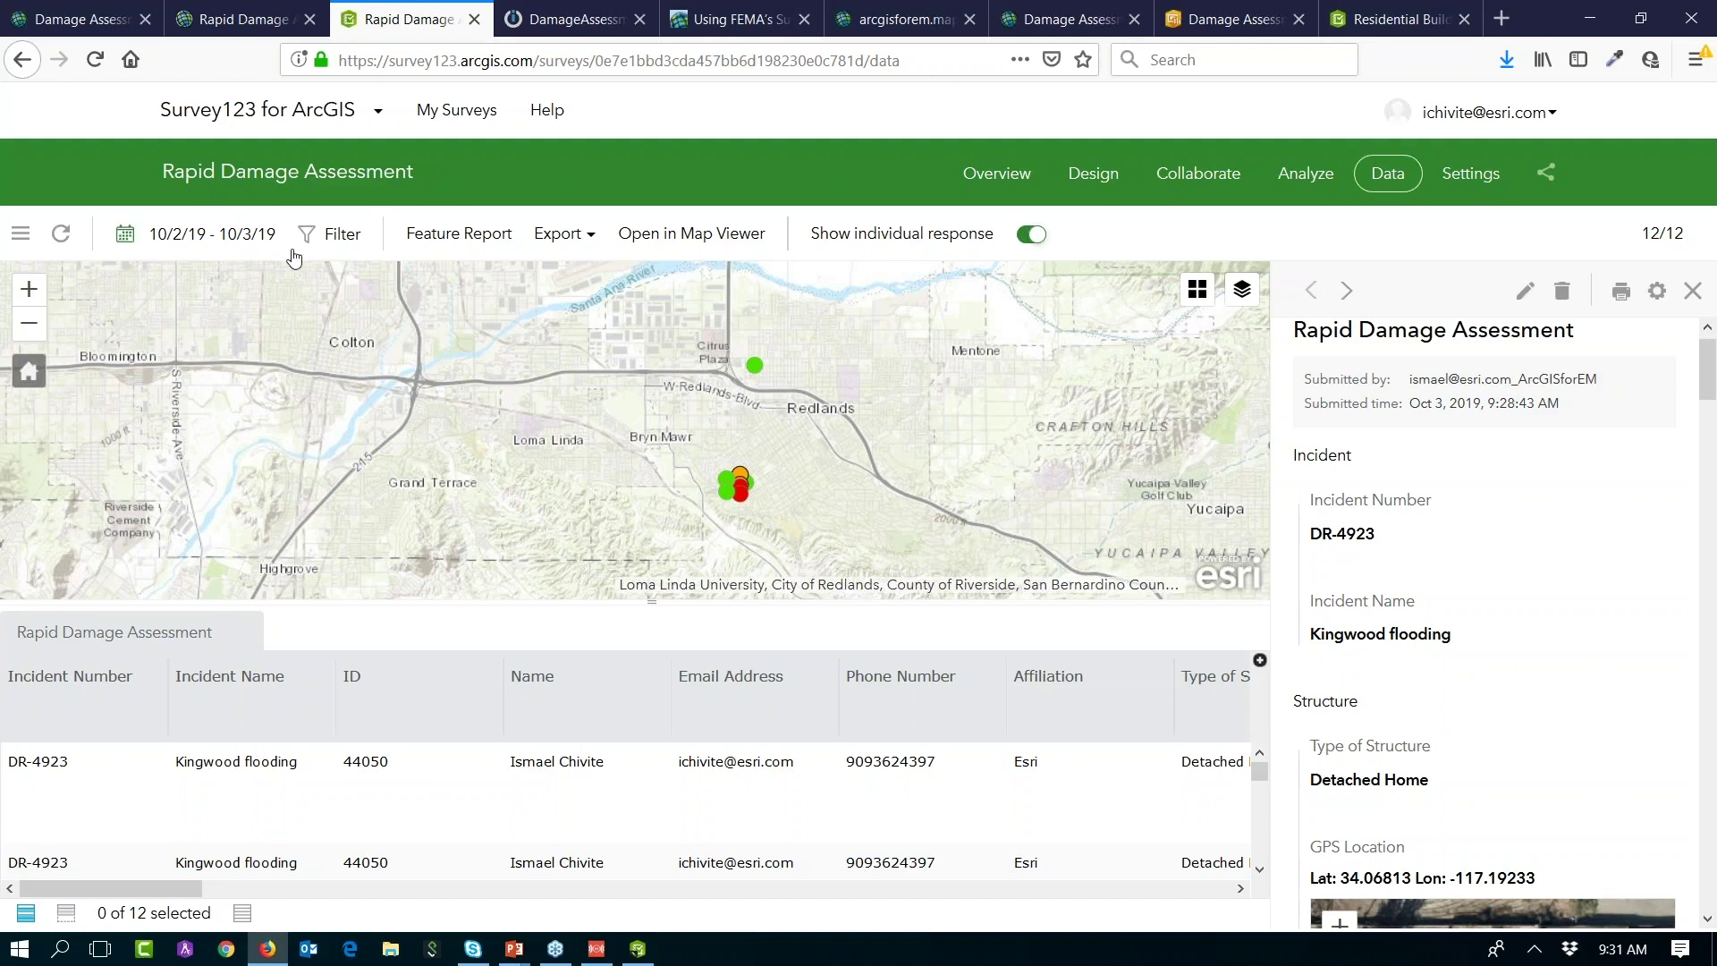
click(332, 240)
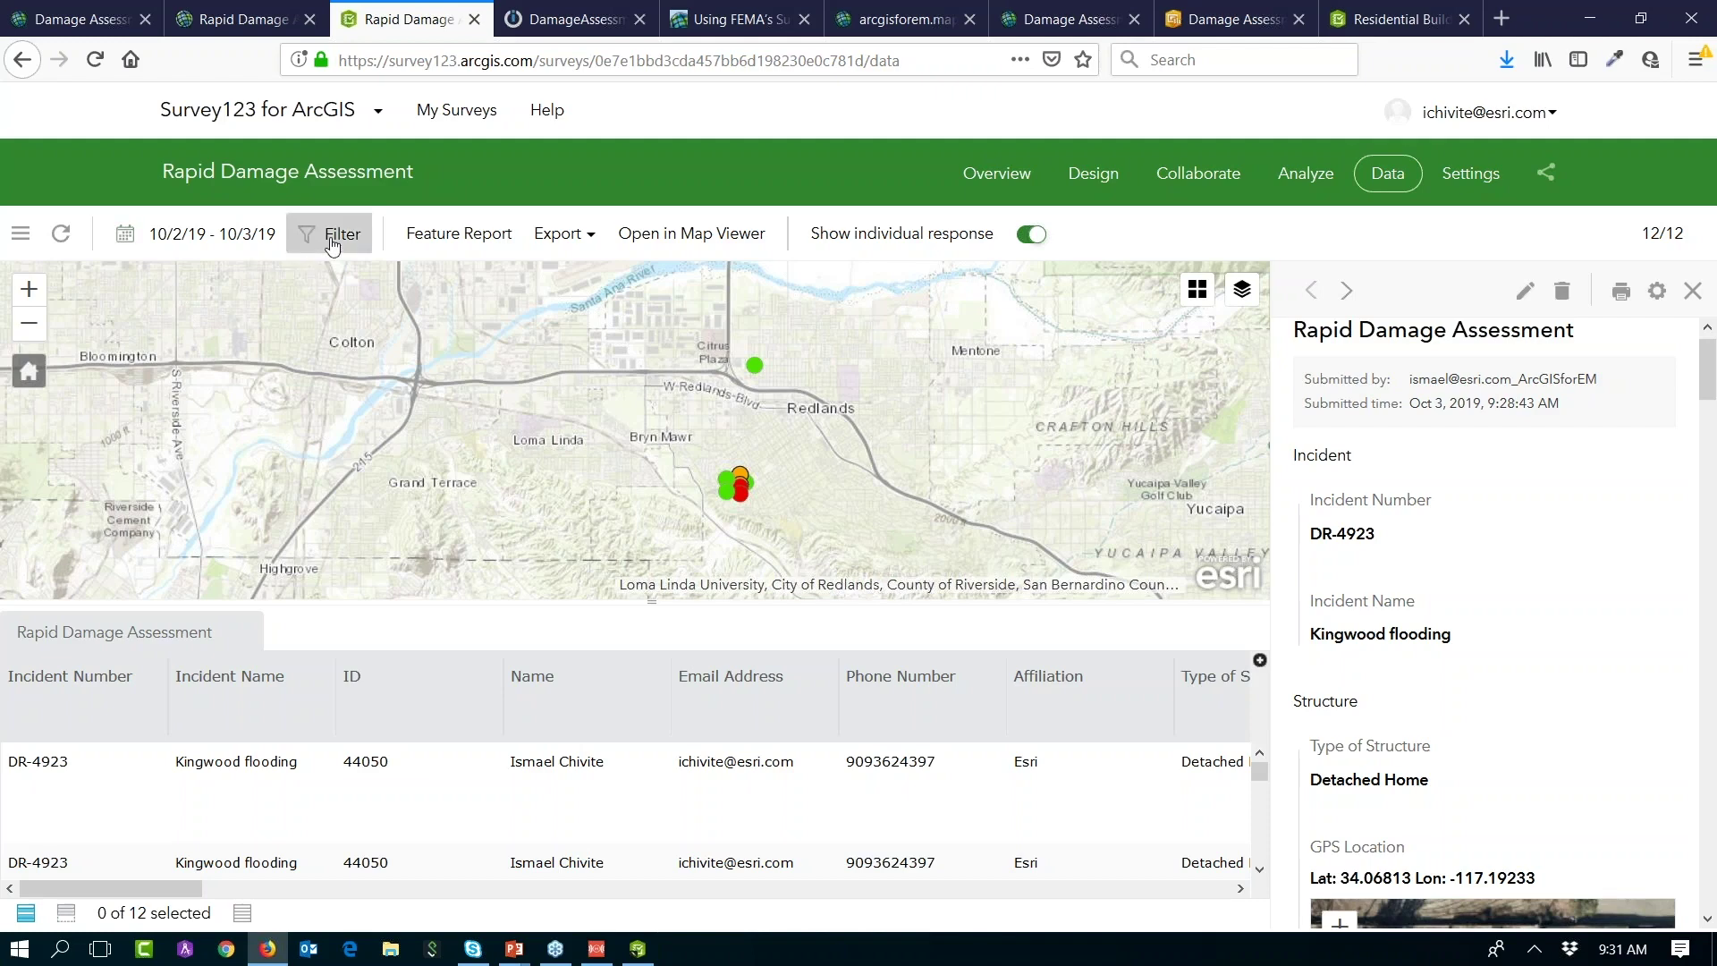
Step: Filter responses to Extent of Damage is Minor, zoom to them, and enlarge the attribute table
click(315, 517)
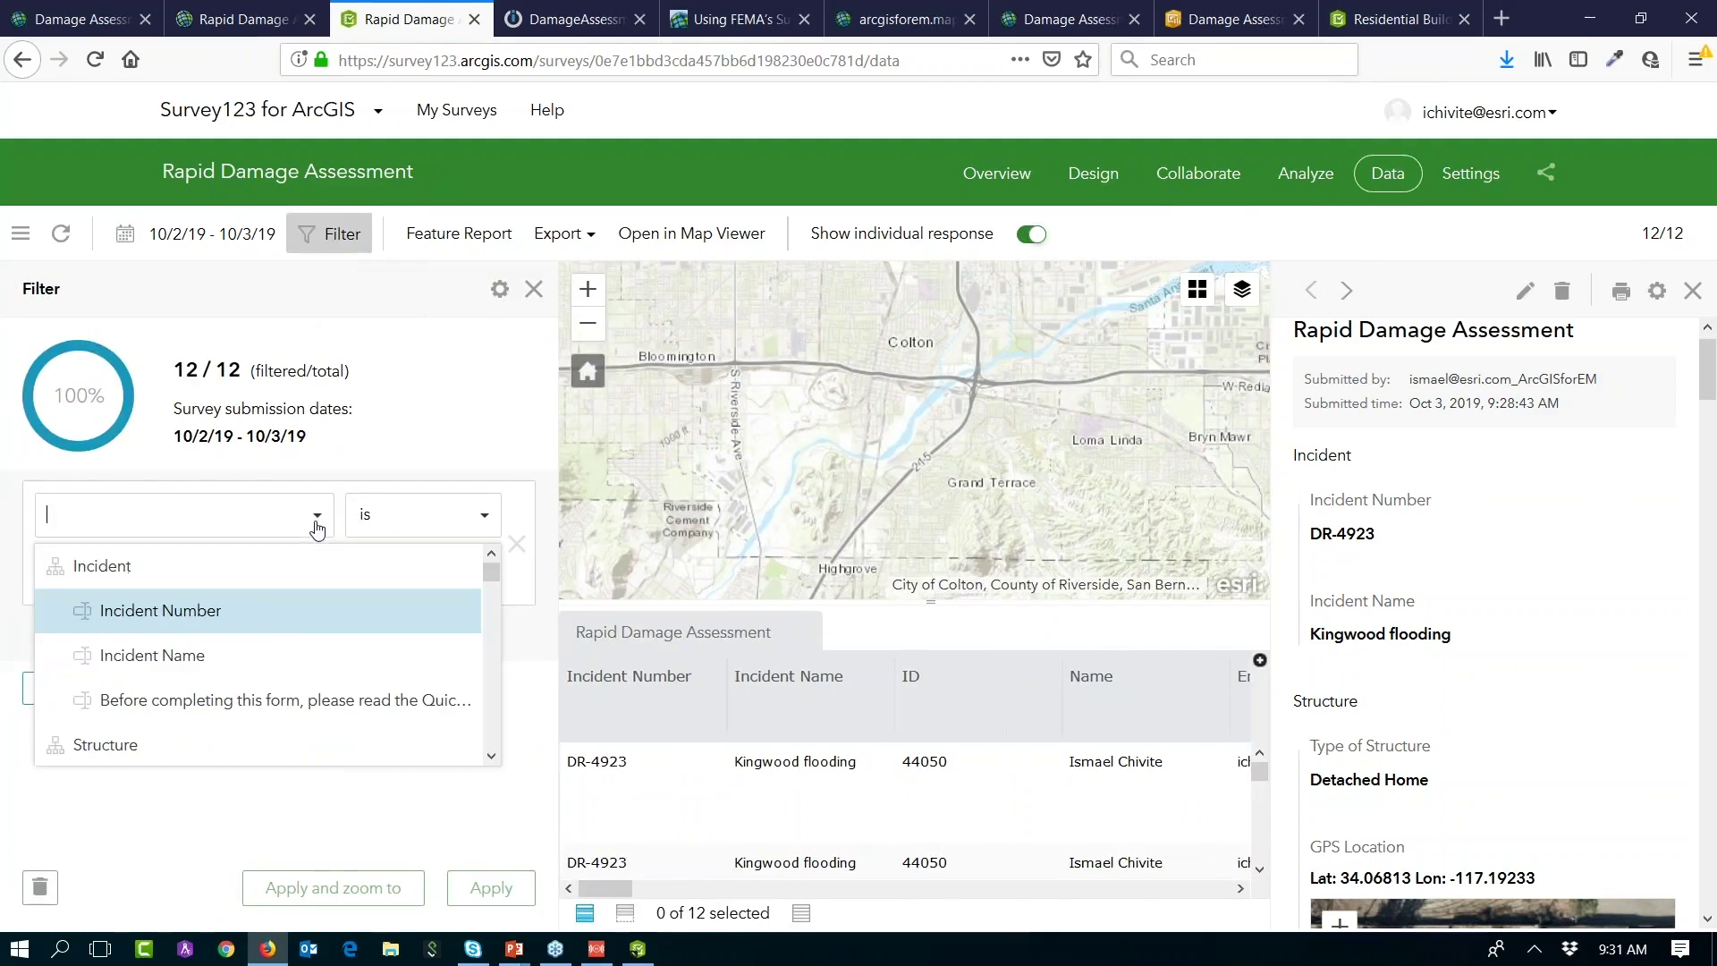
text(dama)
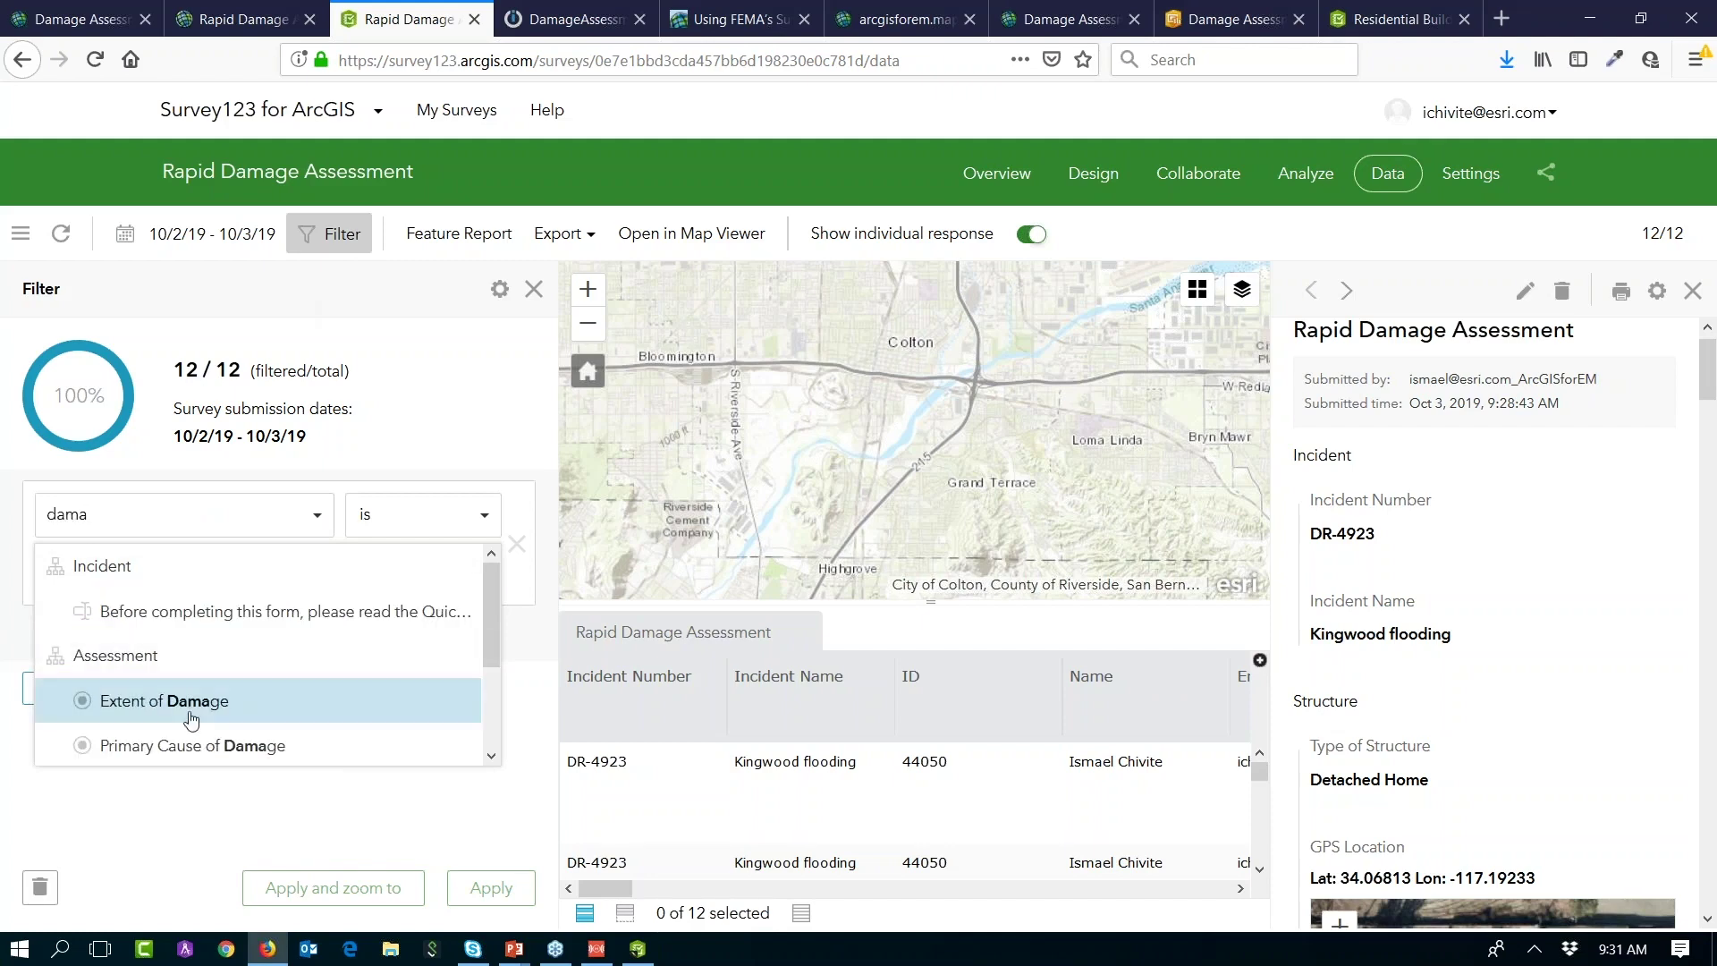
click(197, 701)
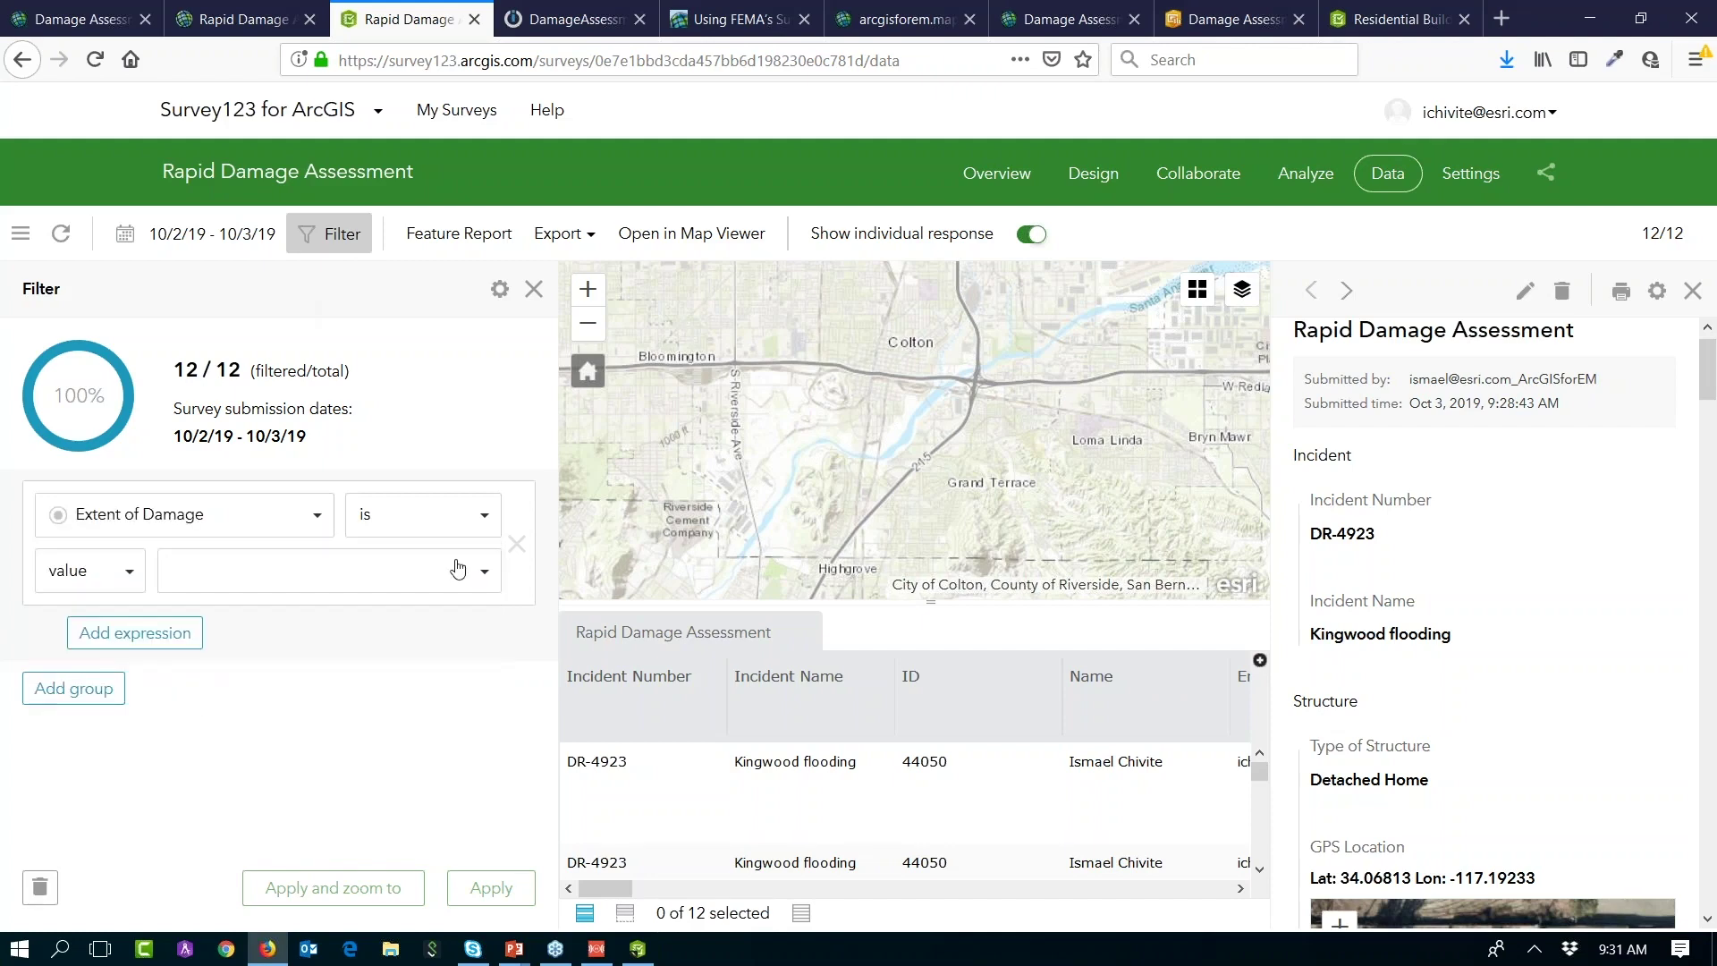
click(483, 573)
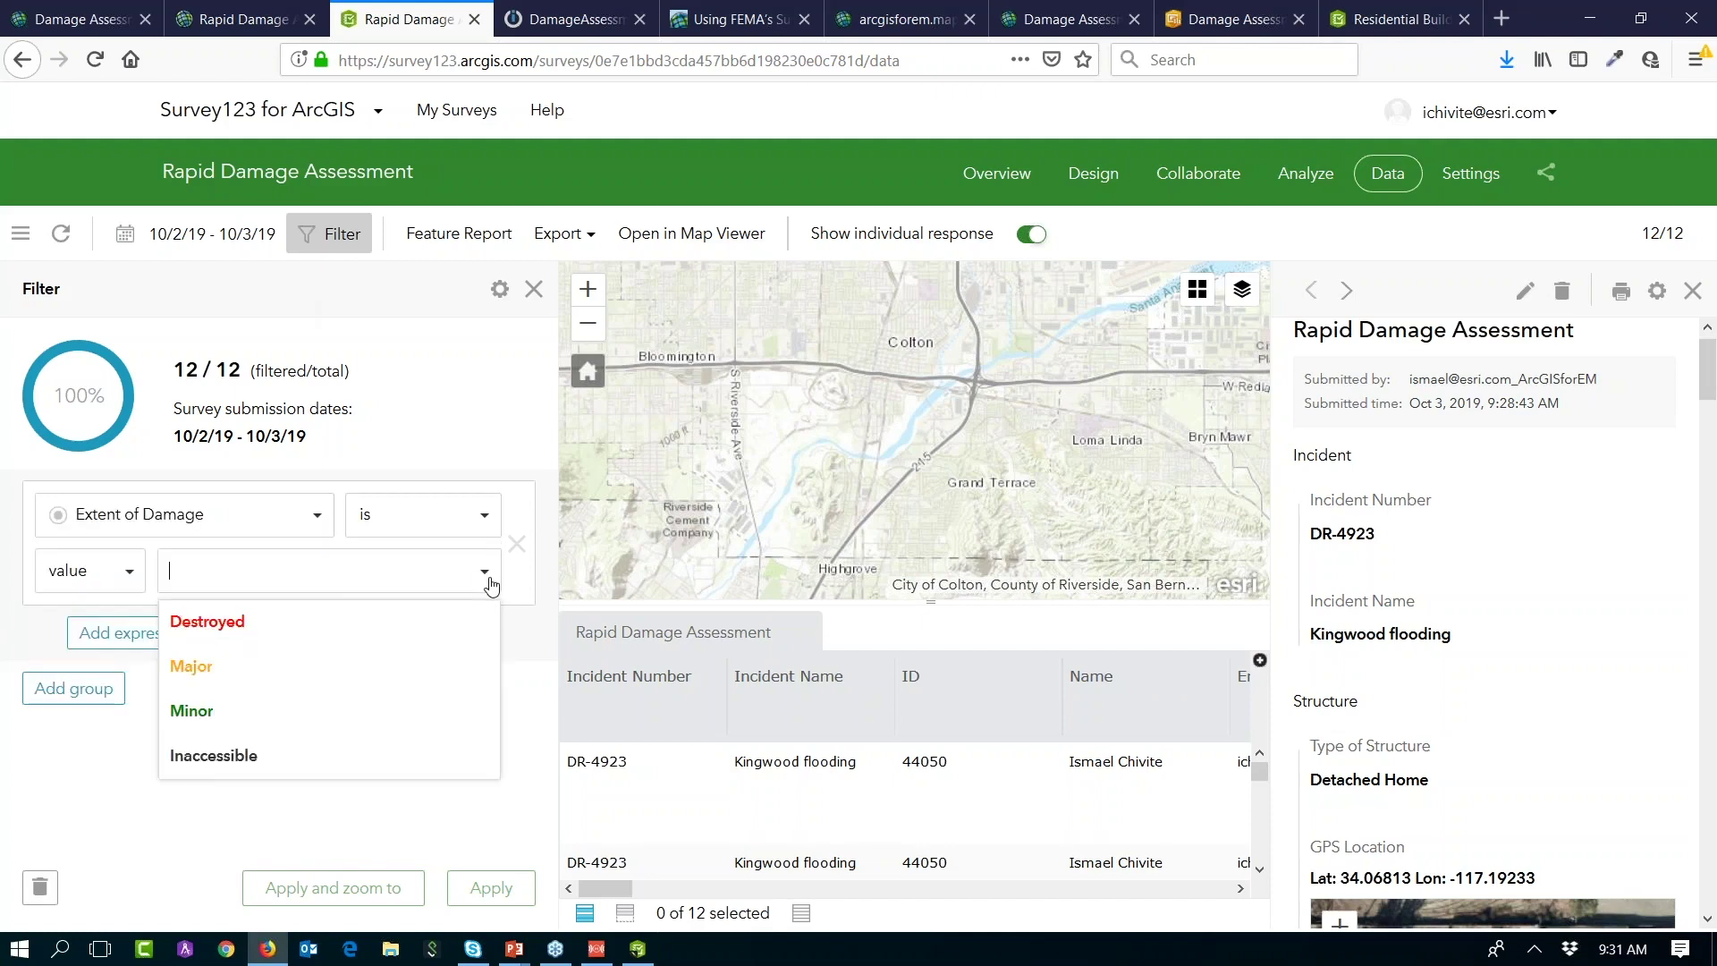
click(311, 711)
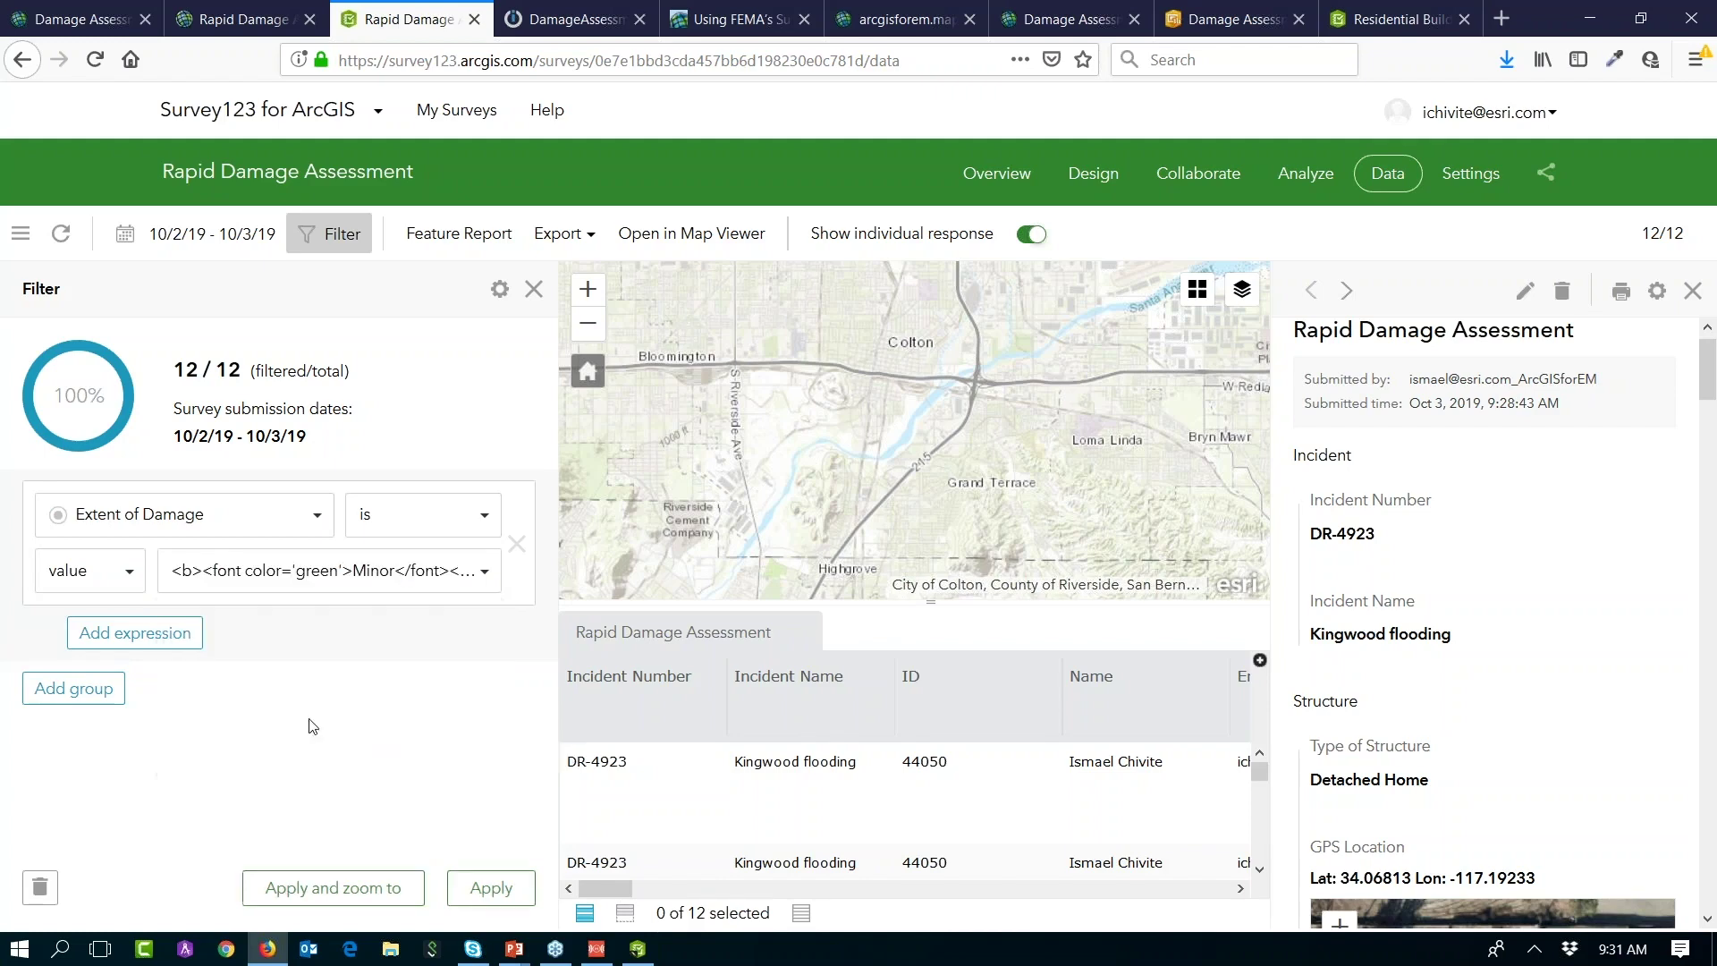
click(369, 885)
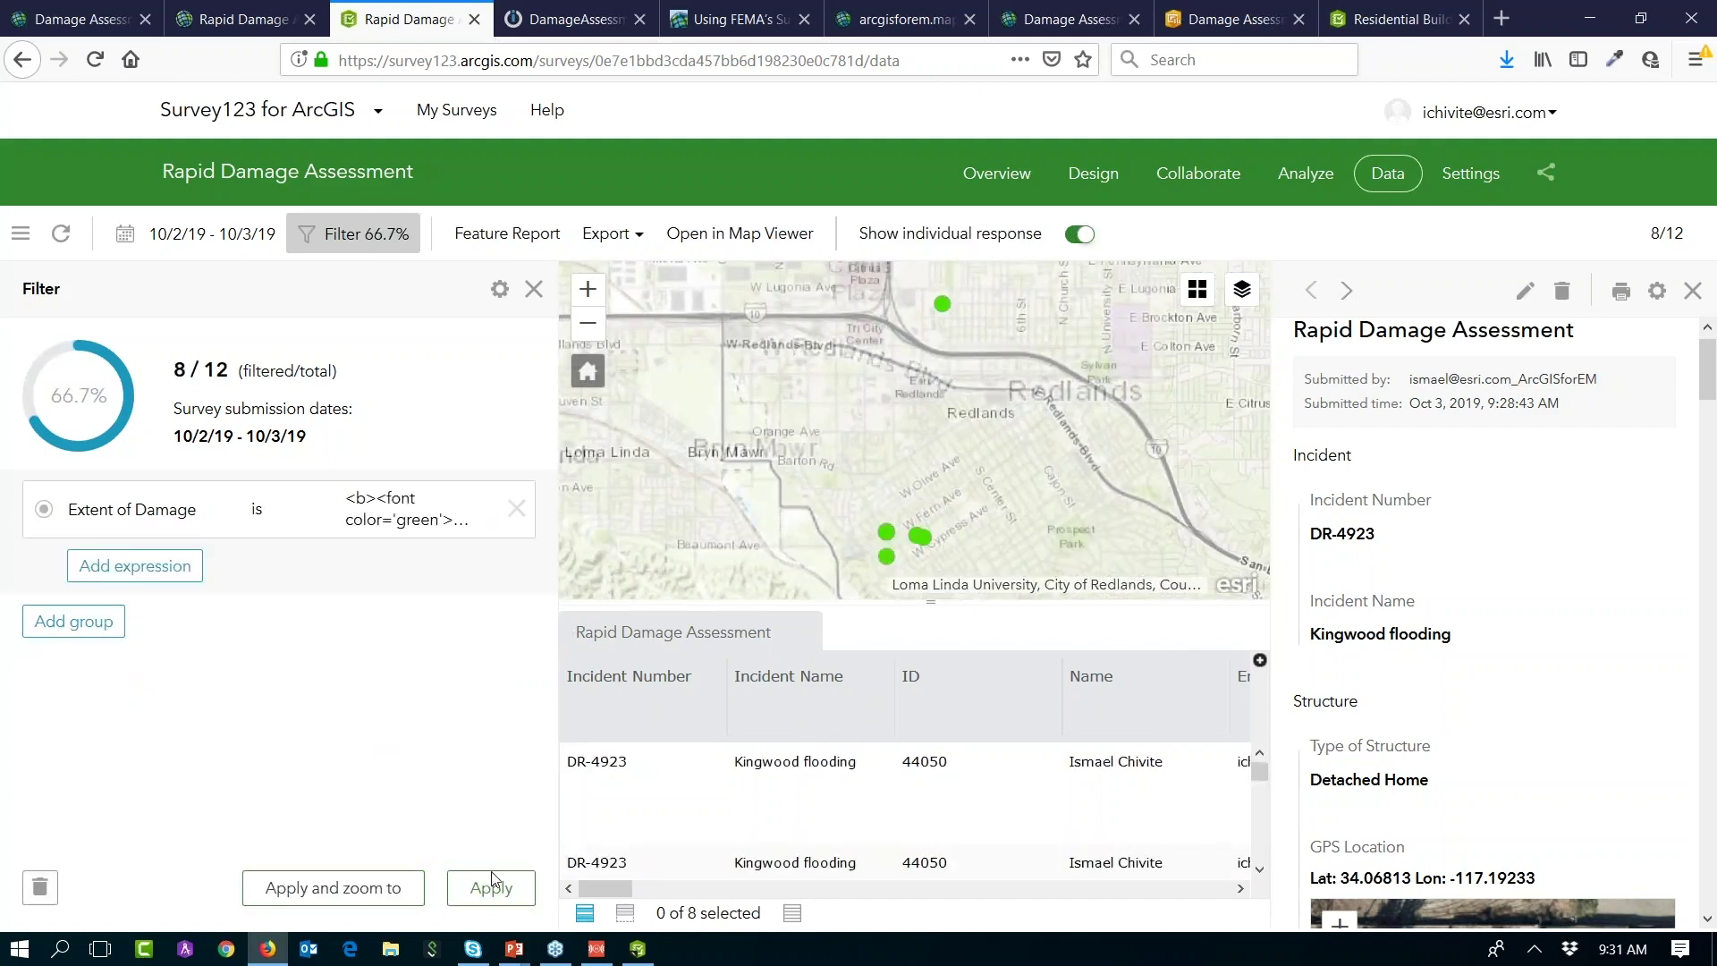
click(535, 290)
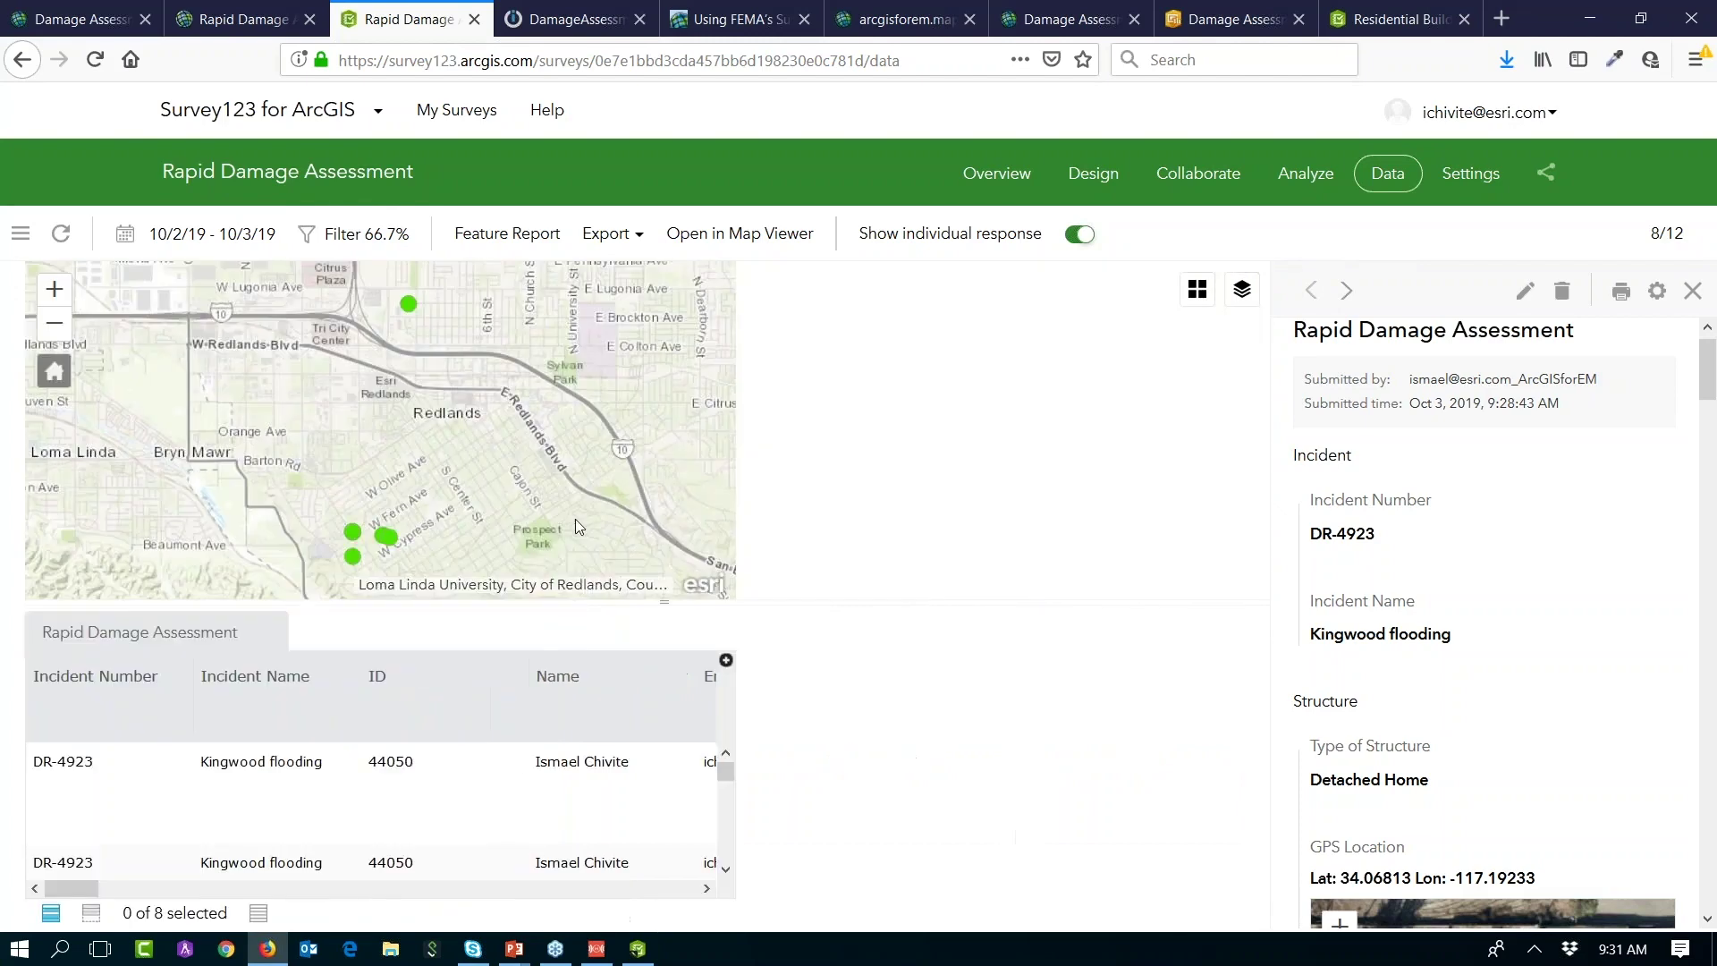
drag(648, 599, 648, 558)
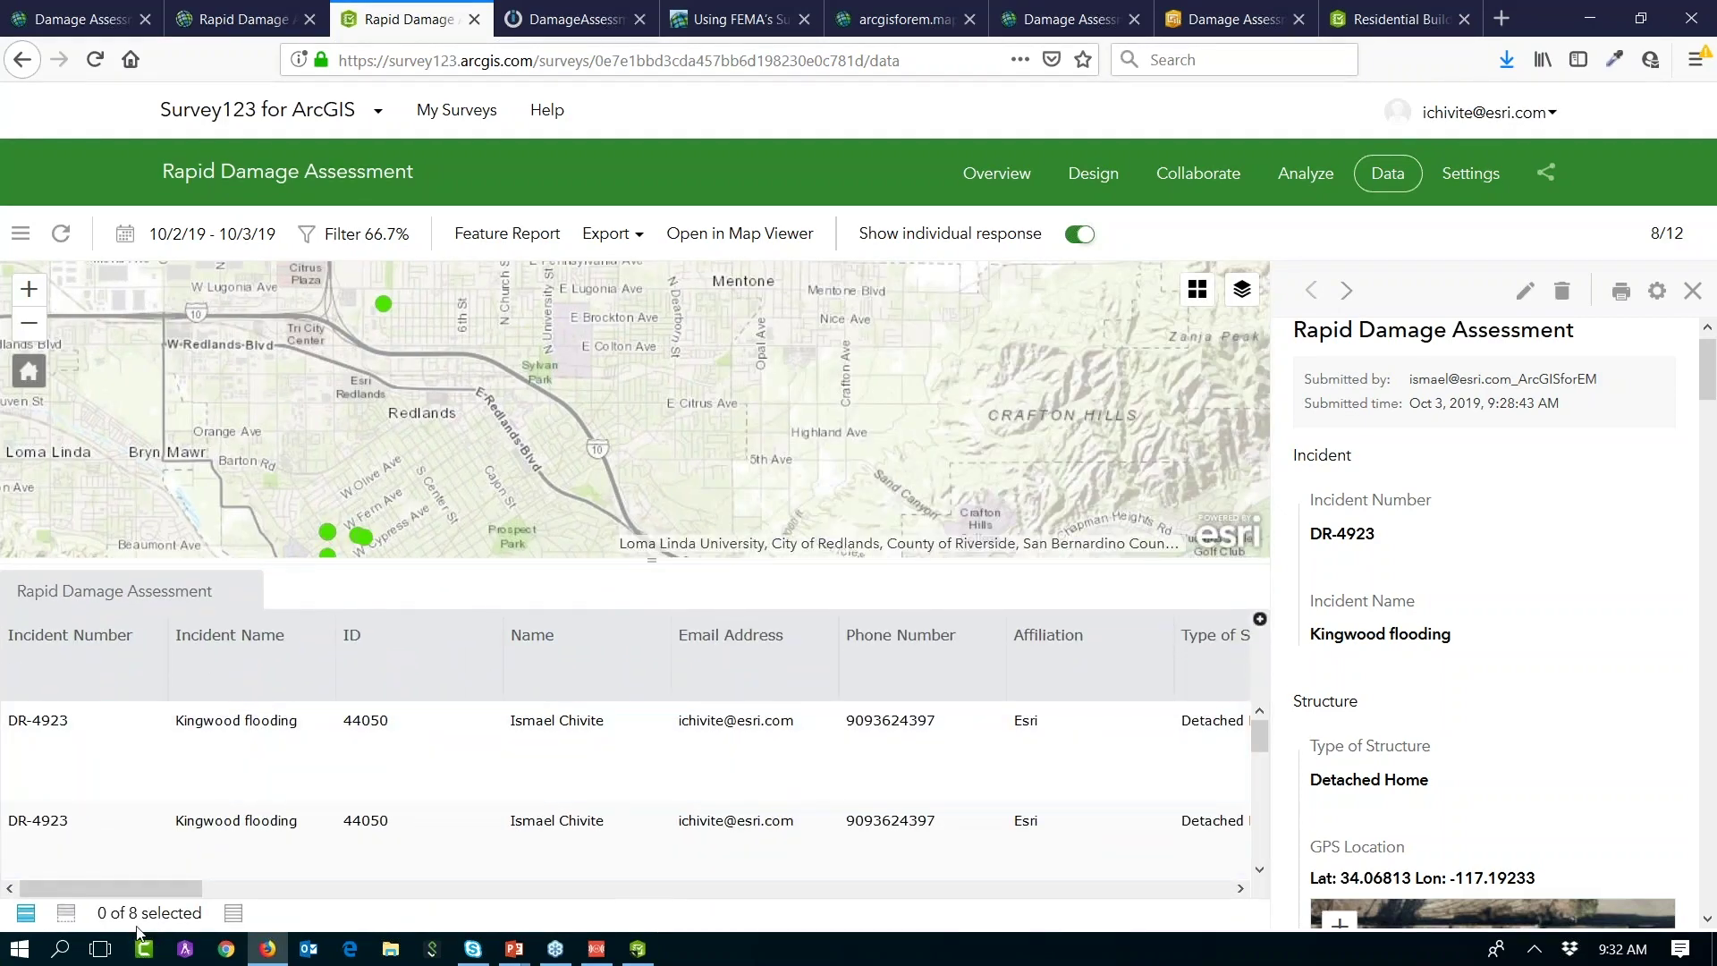
Step: Generate a Feature Report covering all 8 filtered records
click(507, 233)
click(35, 514)
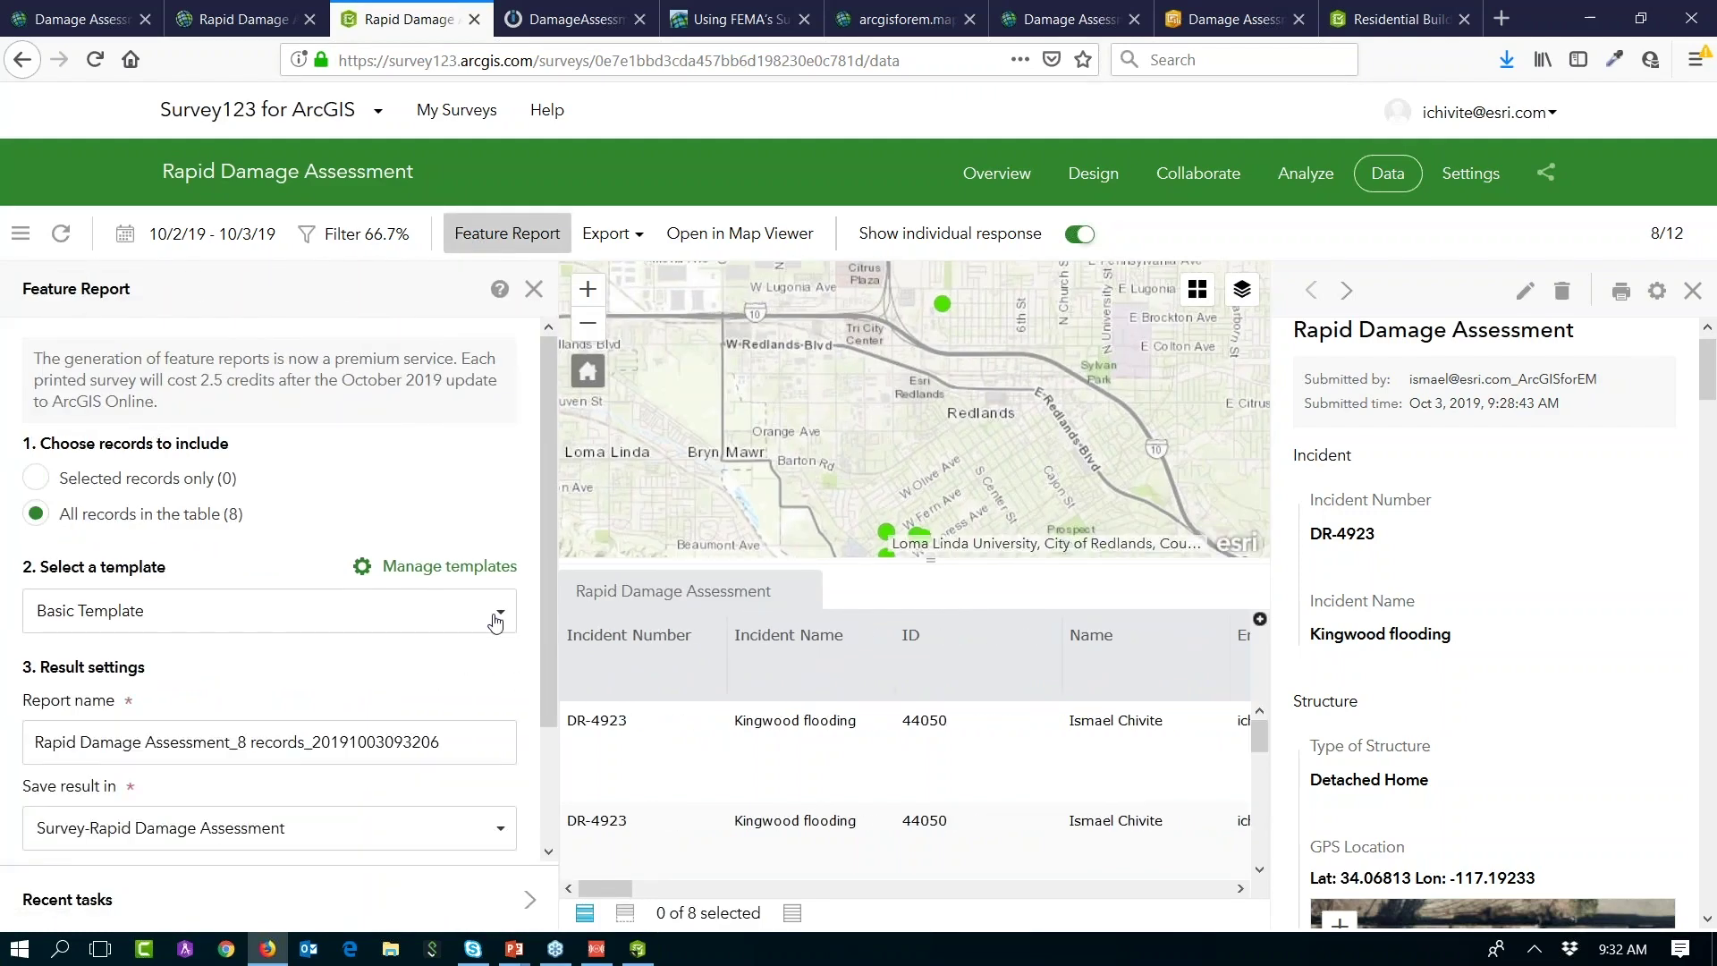
scroll(474, 734, down, 2)
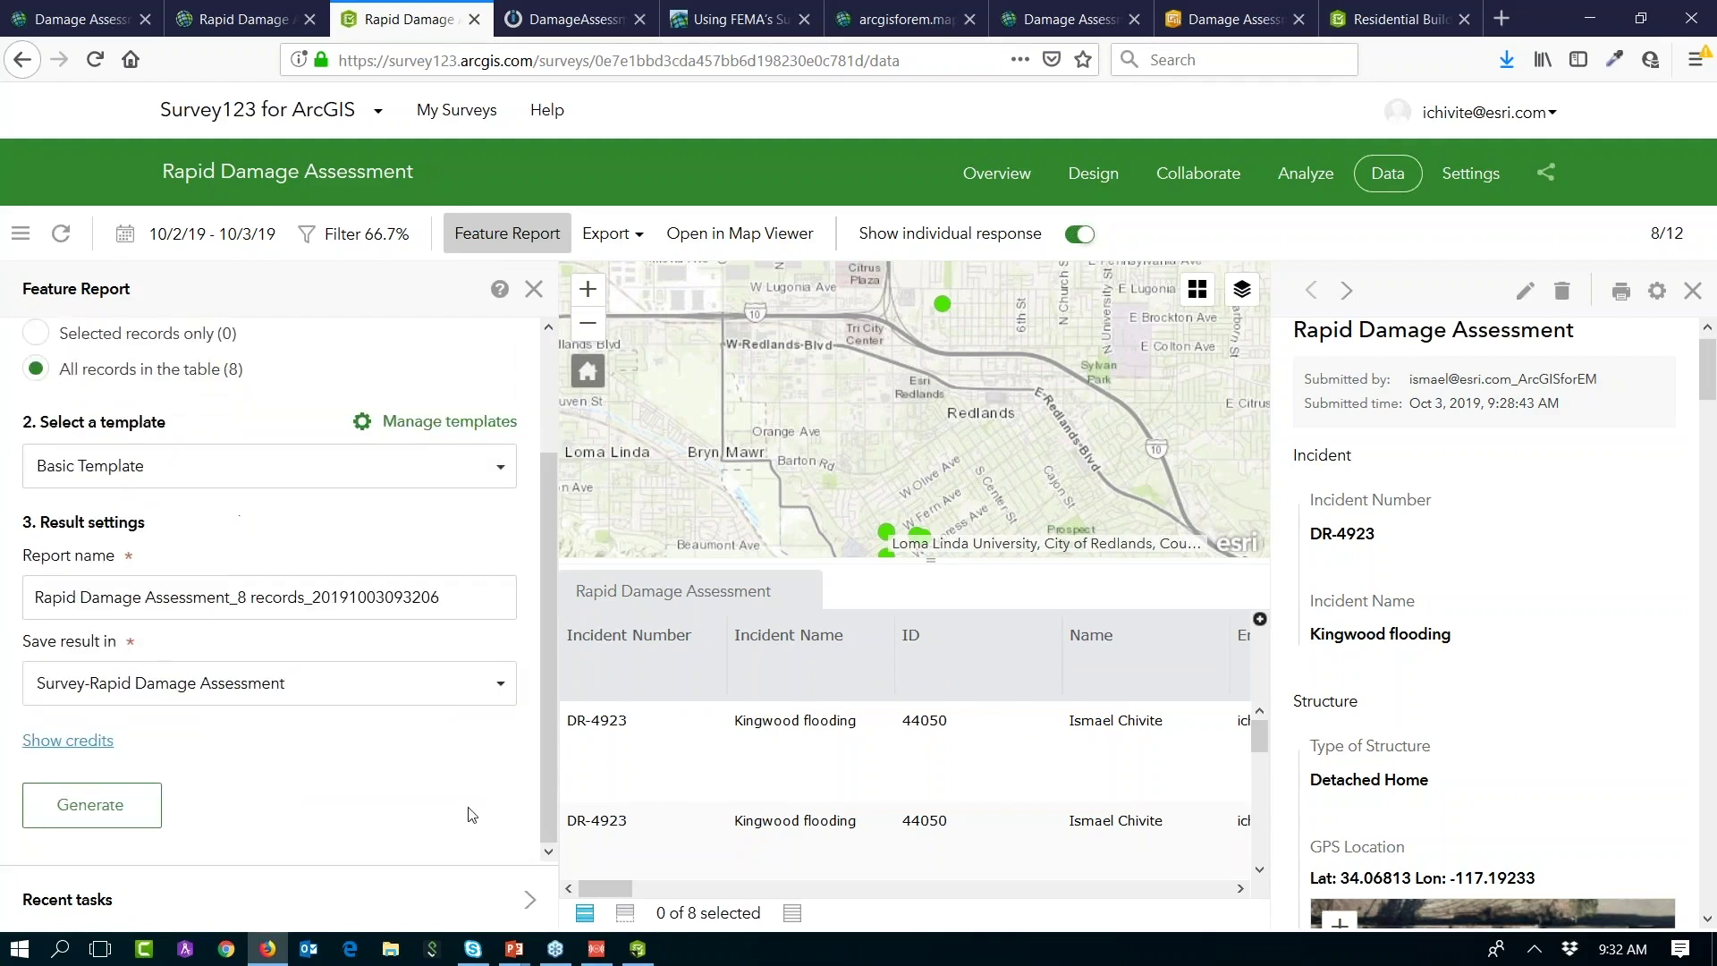
click(89, 809)
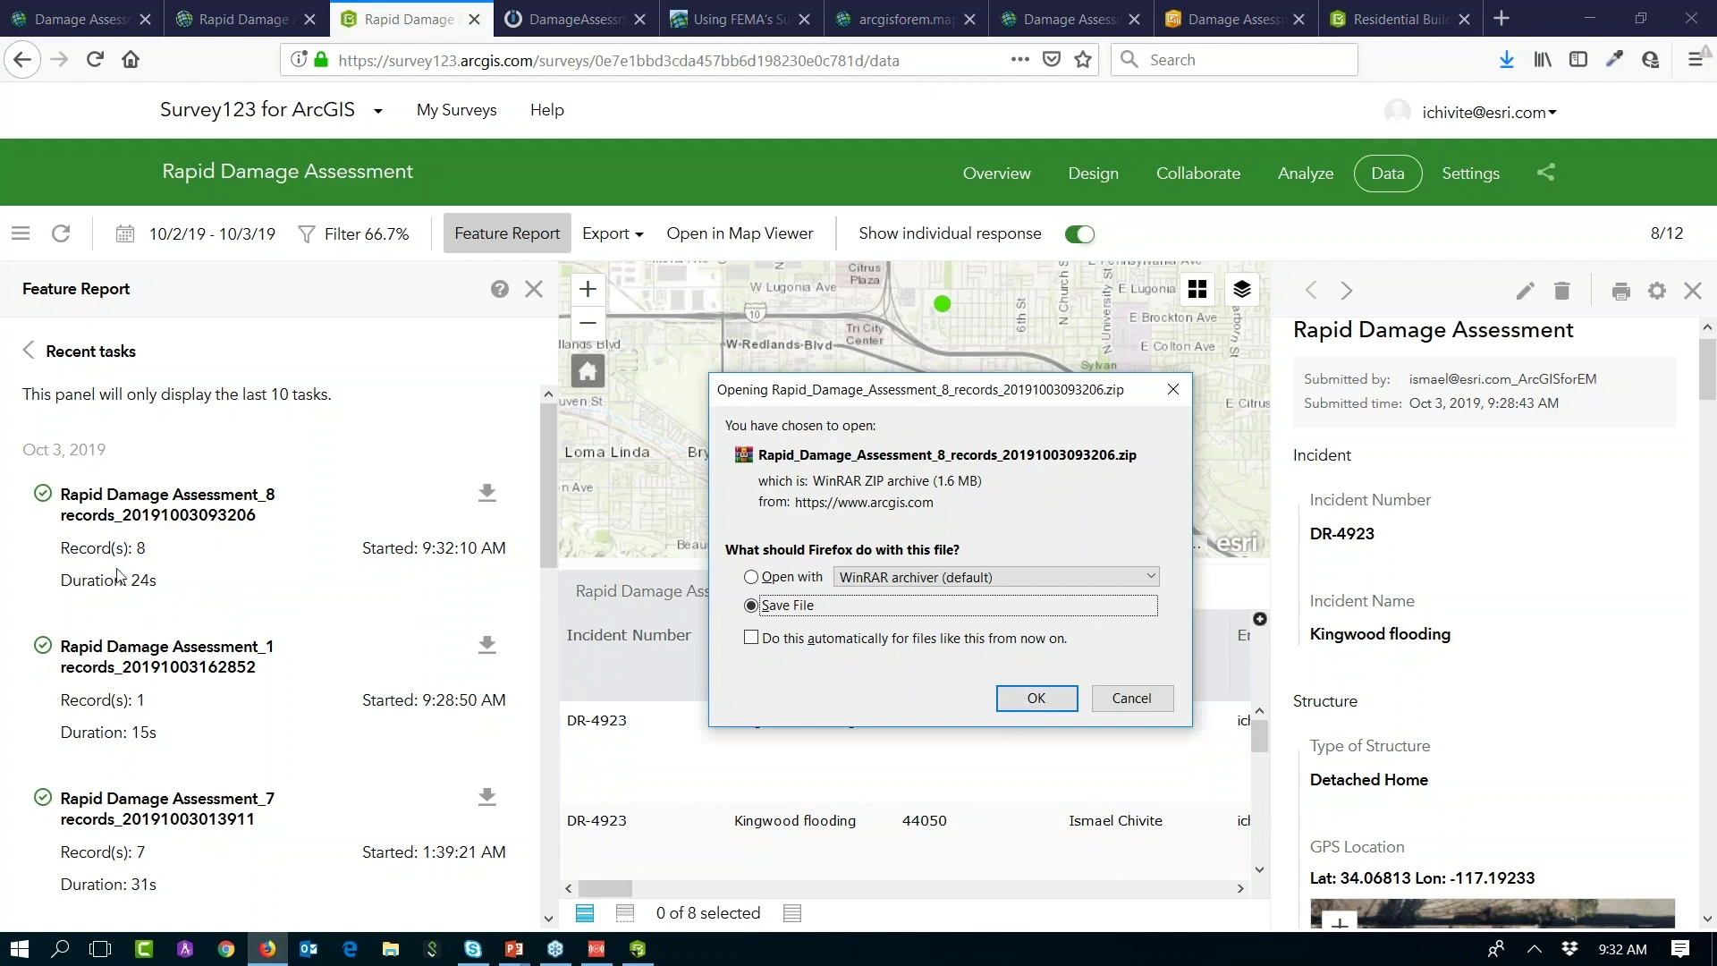
Step: Save the report zip and open its folder from the downloads list
click(1036, 699)
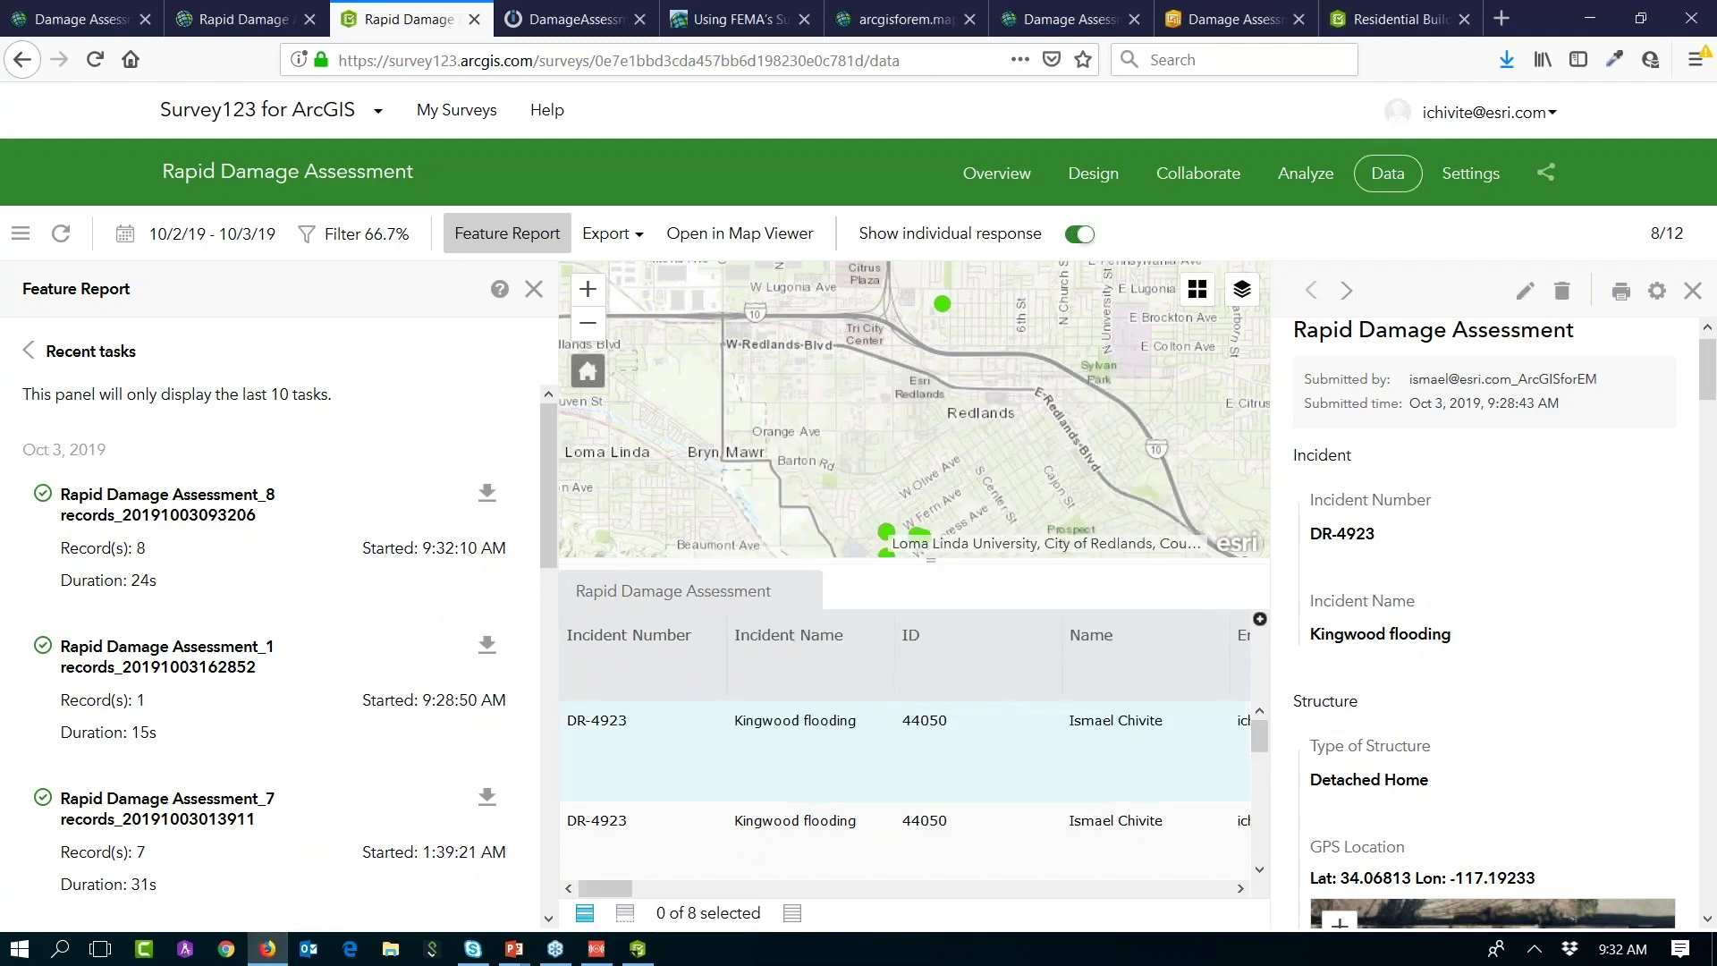
click(1508, 64)
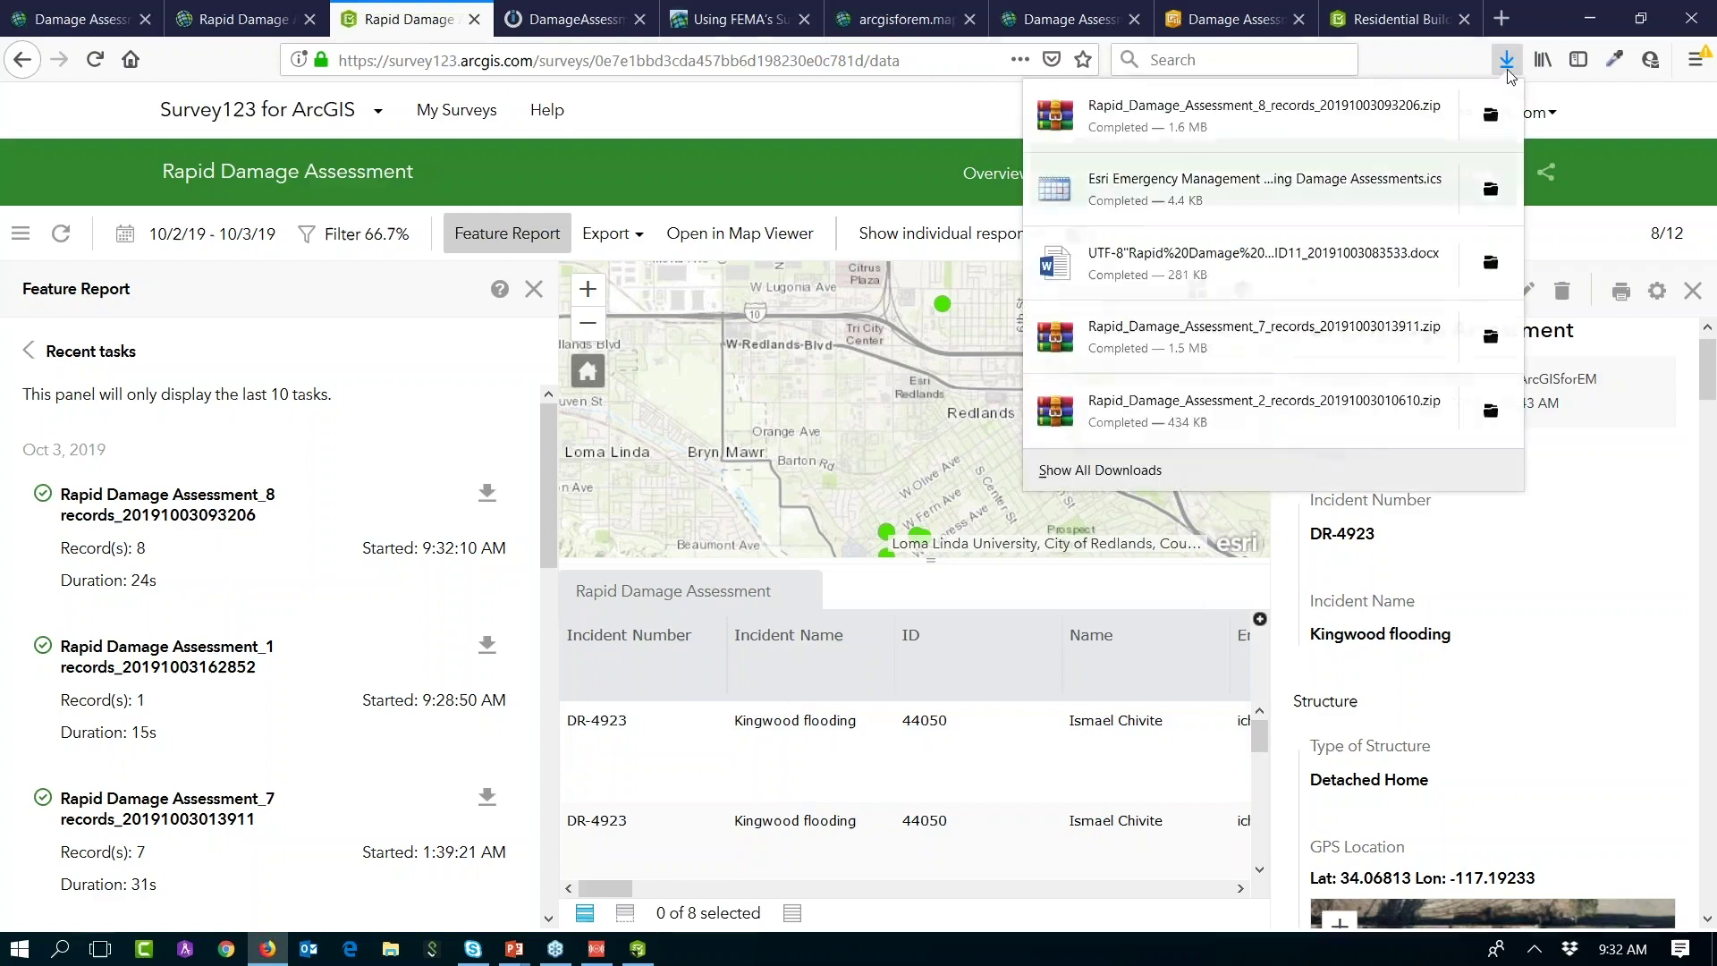
click(1490, 114)
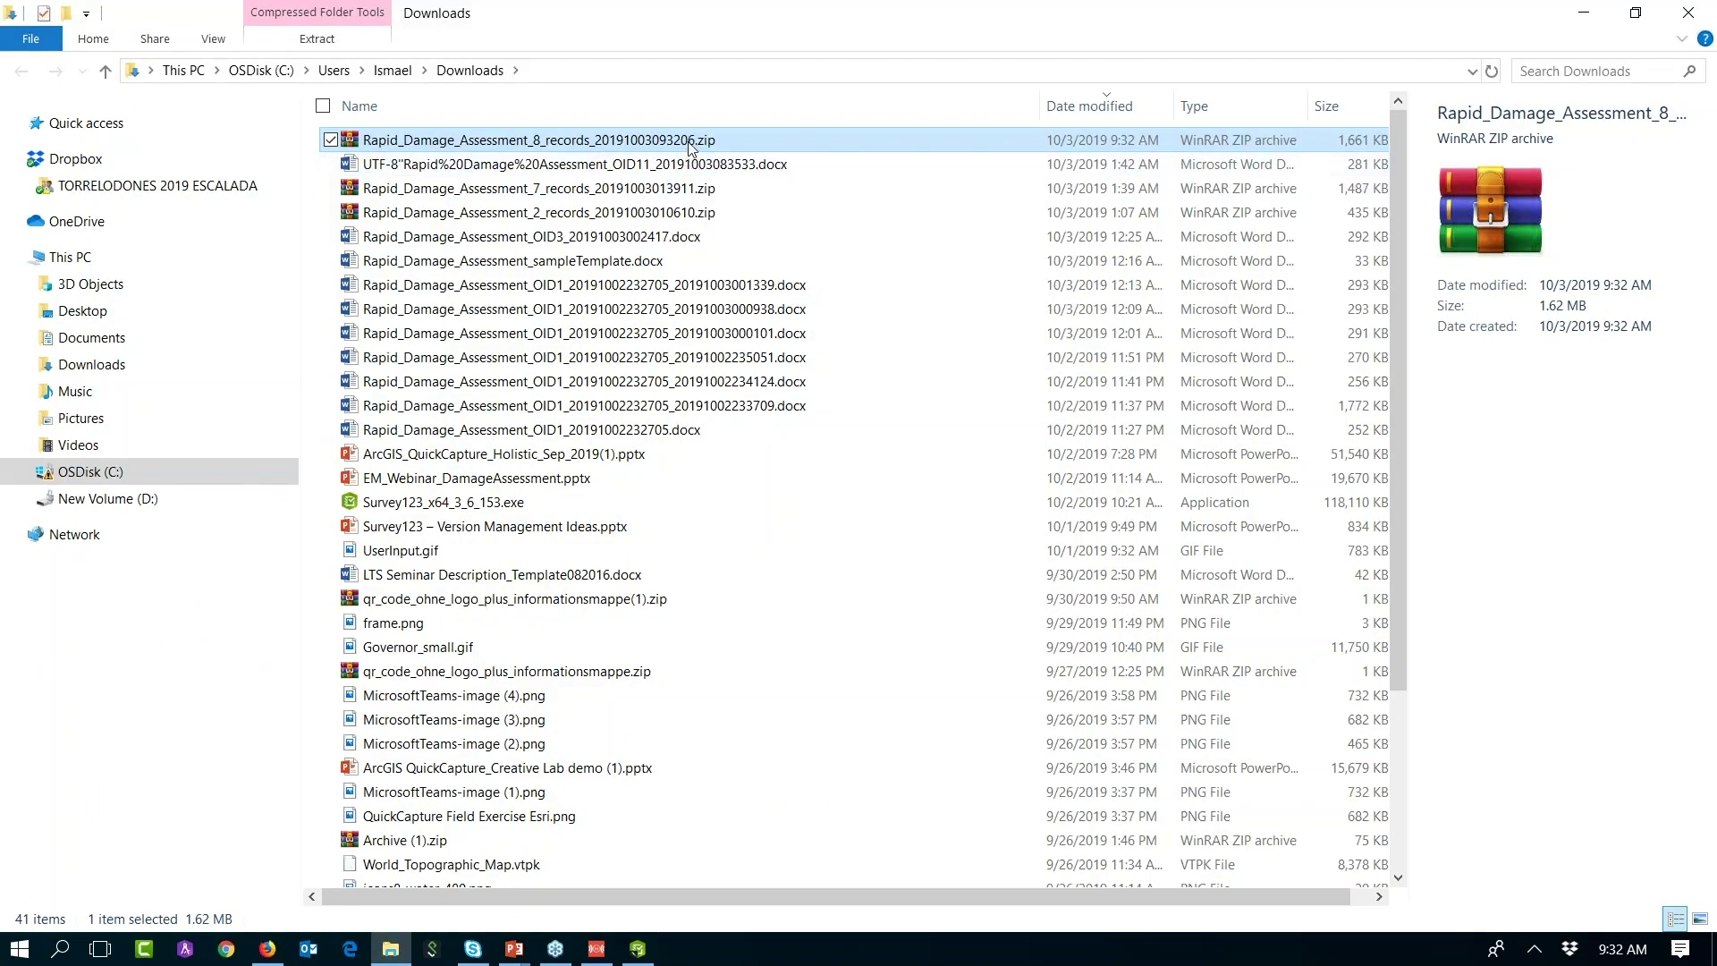
Step: Open the report zip in Windows Explorer and launch Rapid Damage Assessment_OID12.docx in Word
right_click(685, 145)
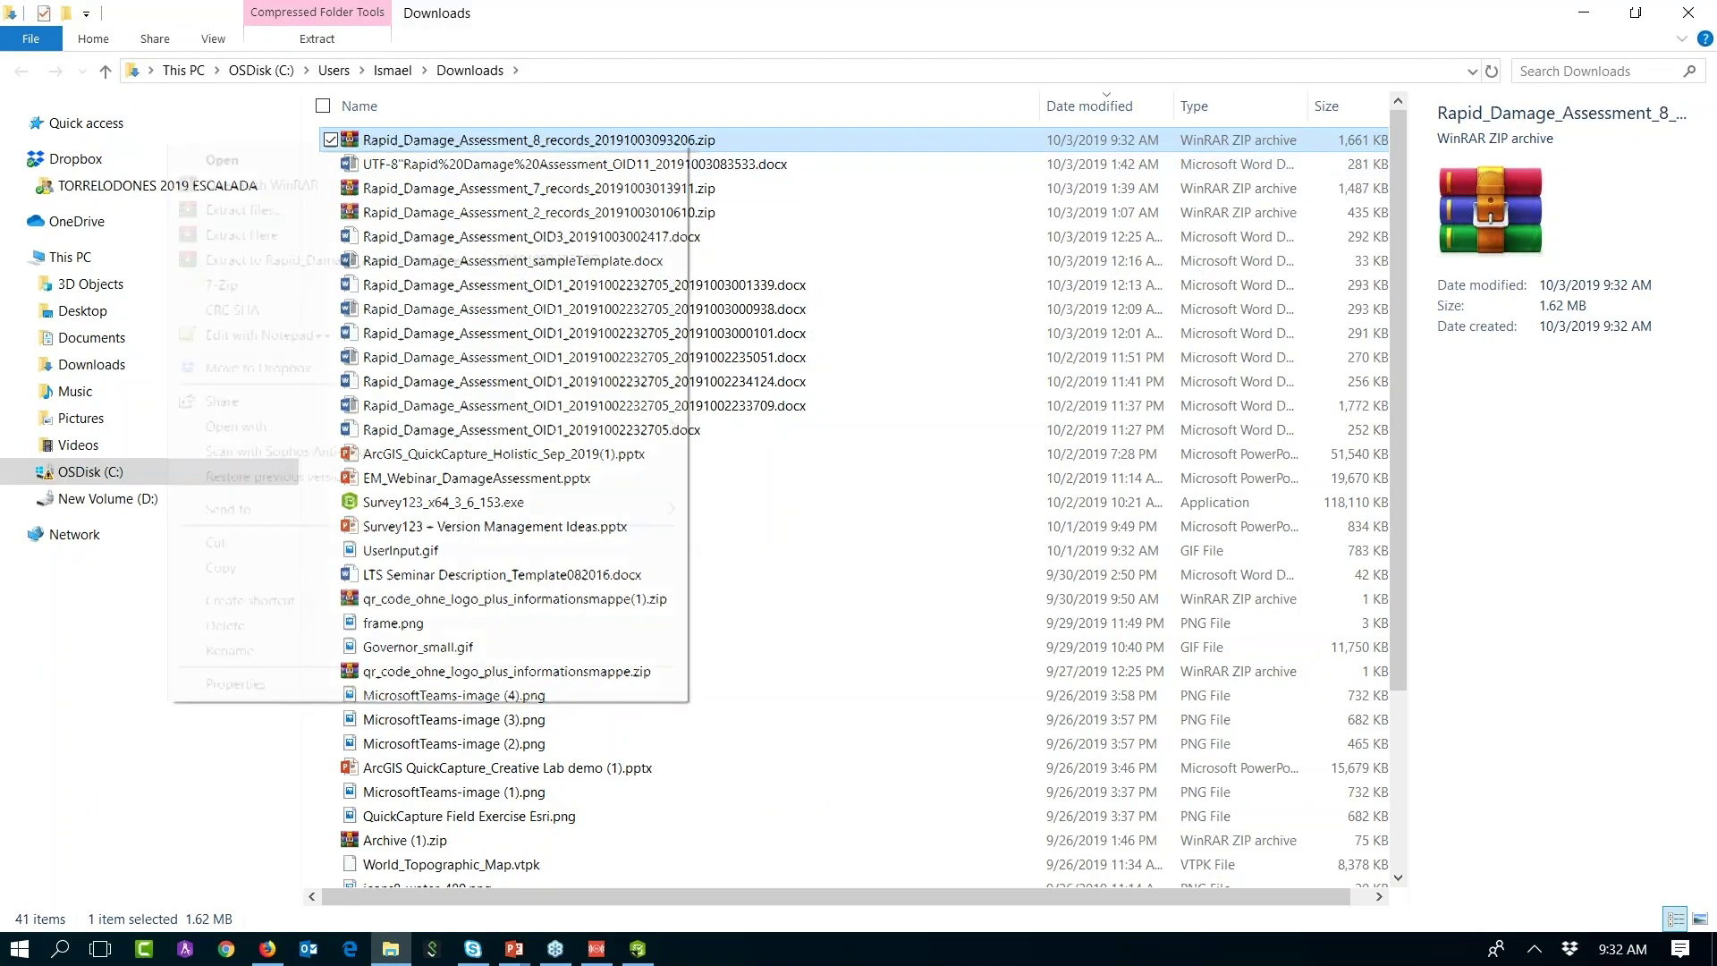
mouse_move(539, 503)
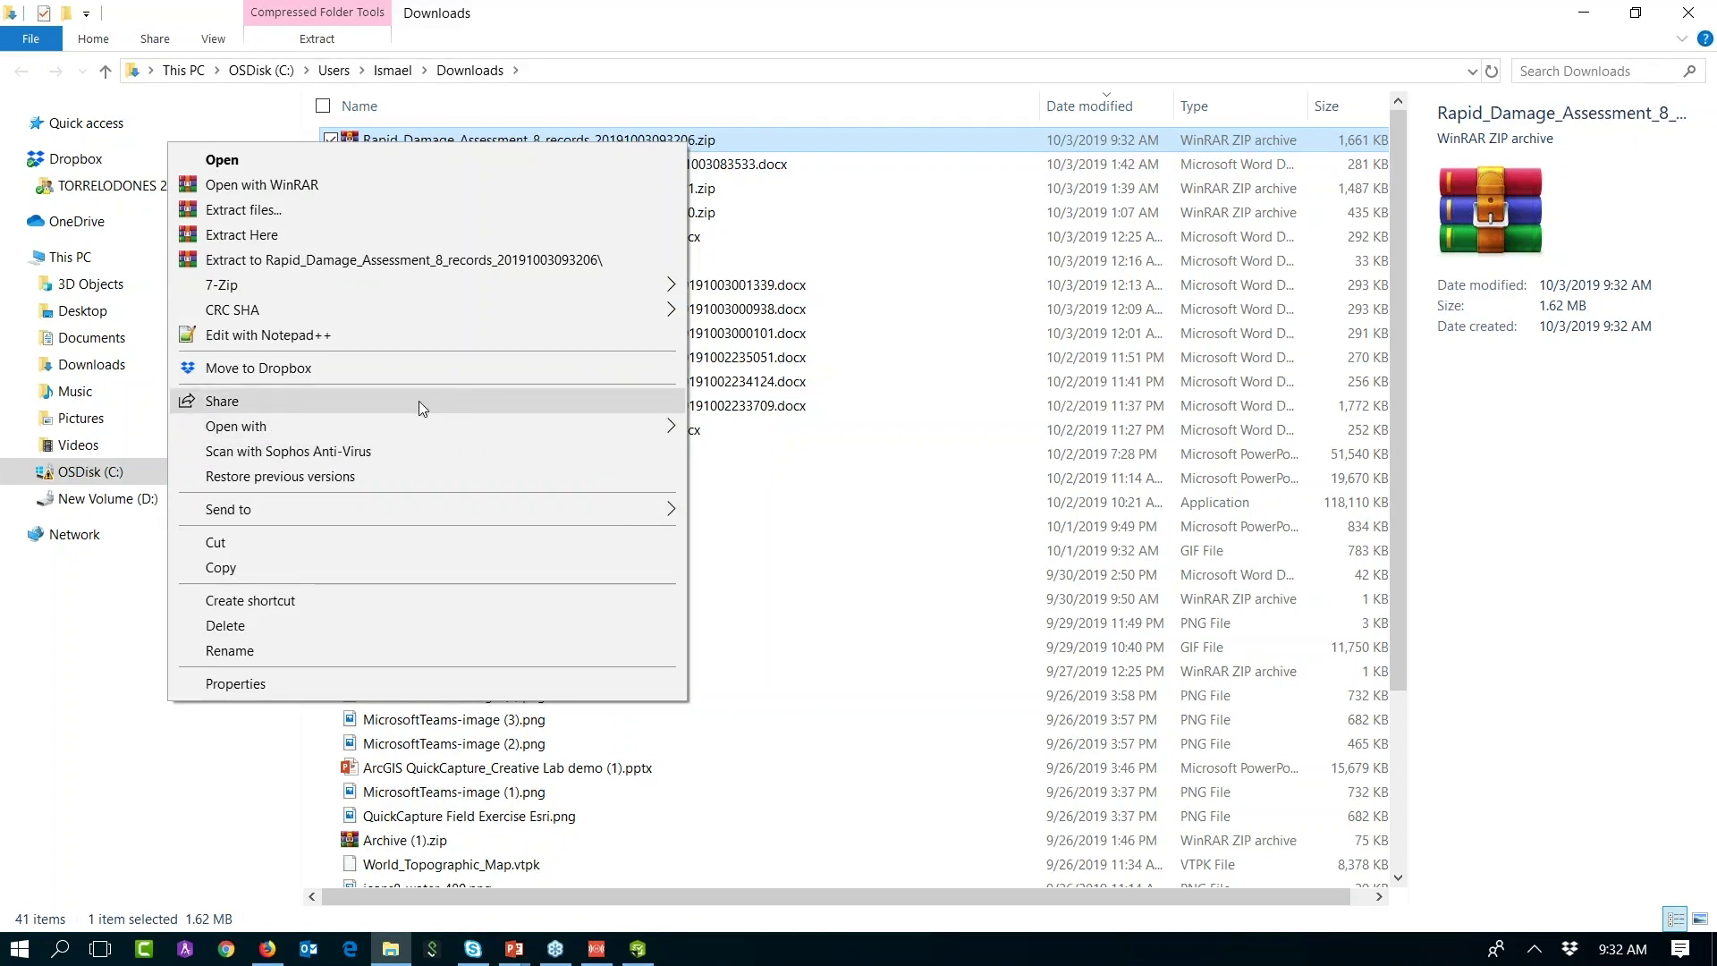
mouse_move(416, 422)
click(805, 428)
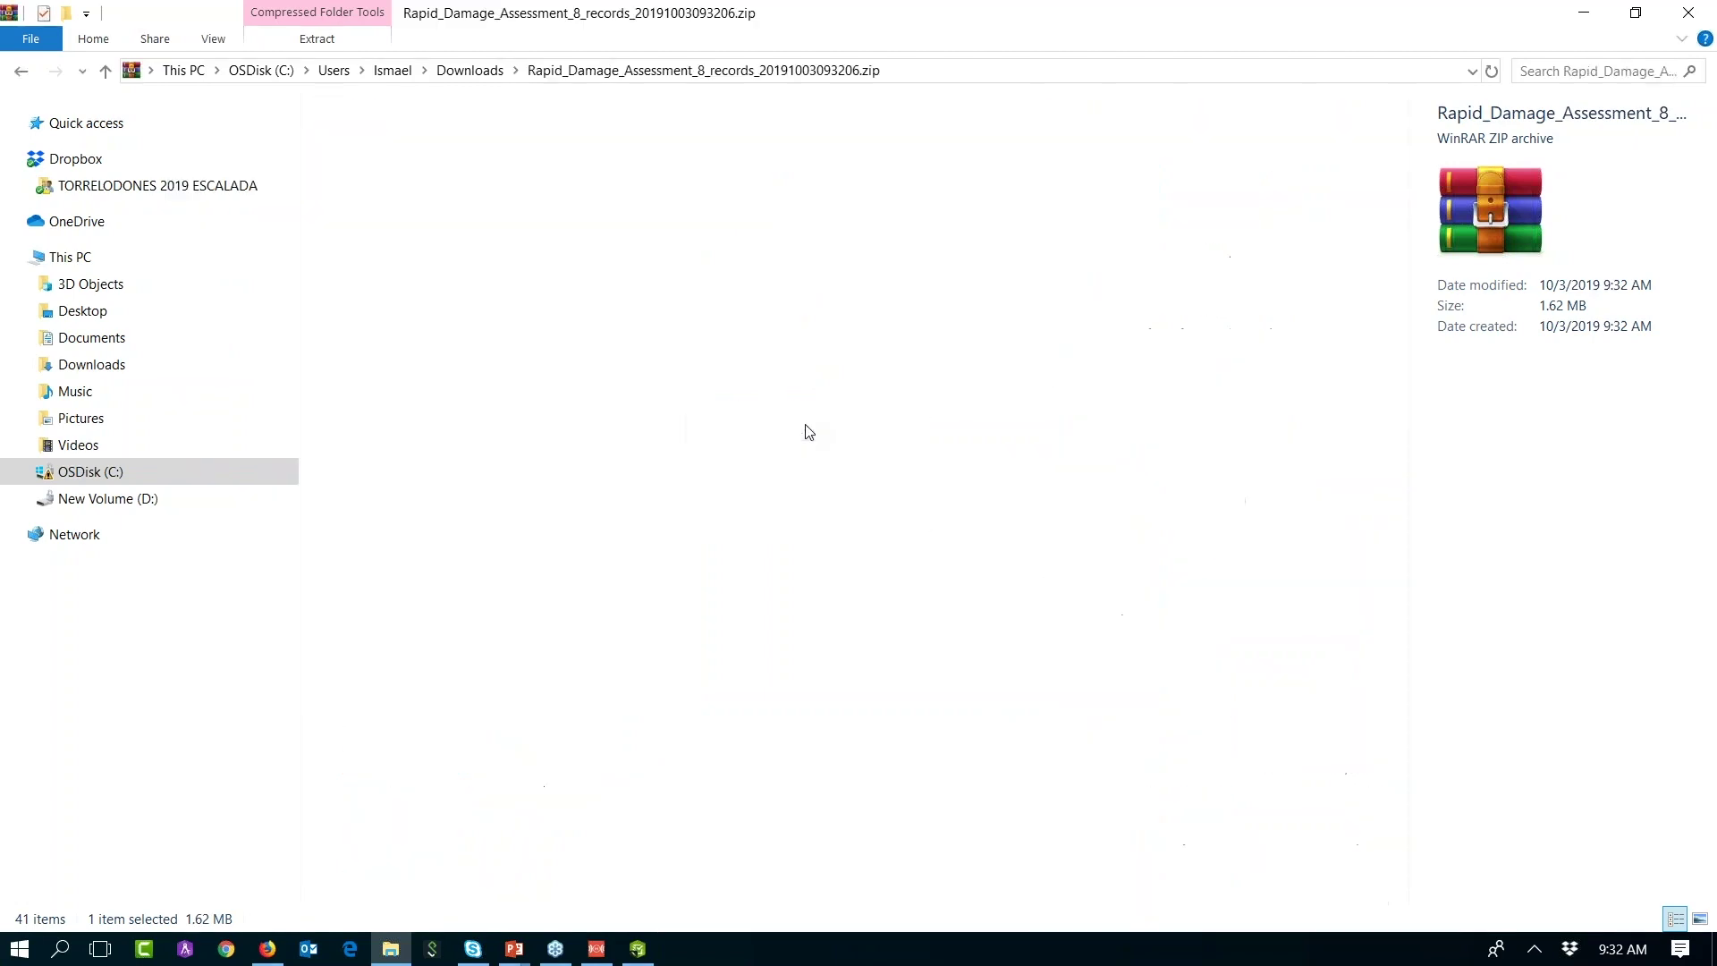
drag(575, 104, 751, 103)
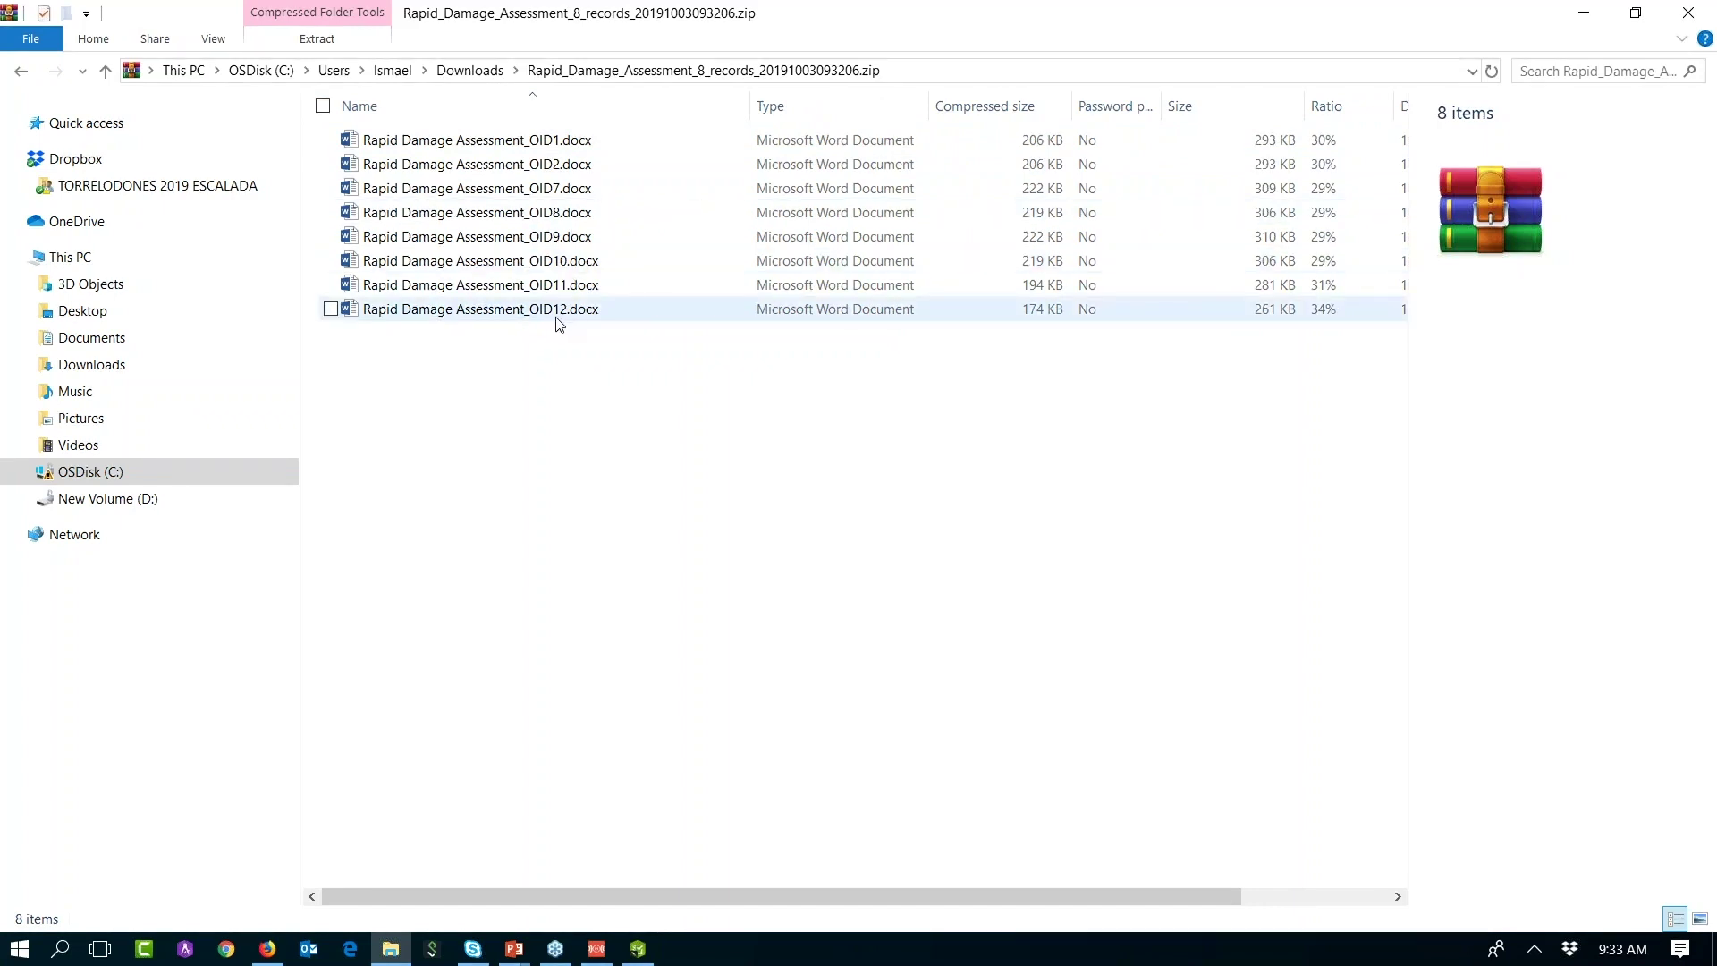
click(499, 313)
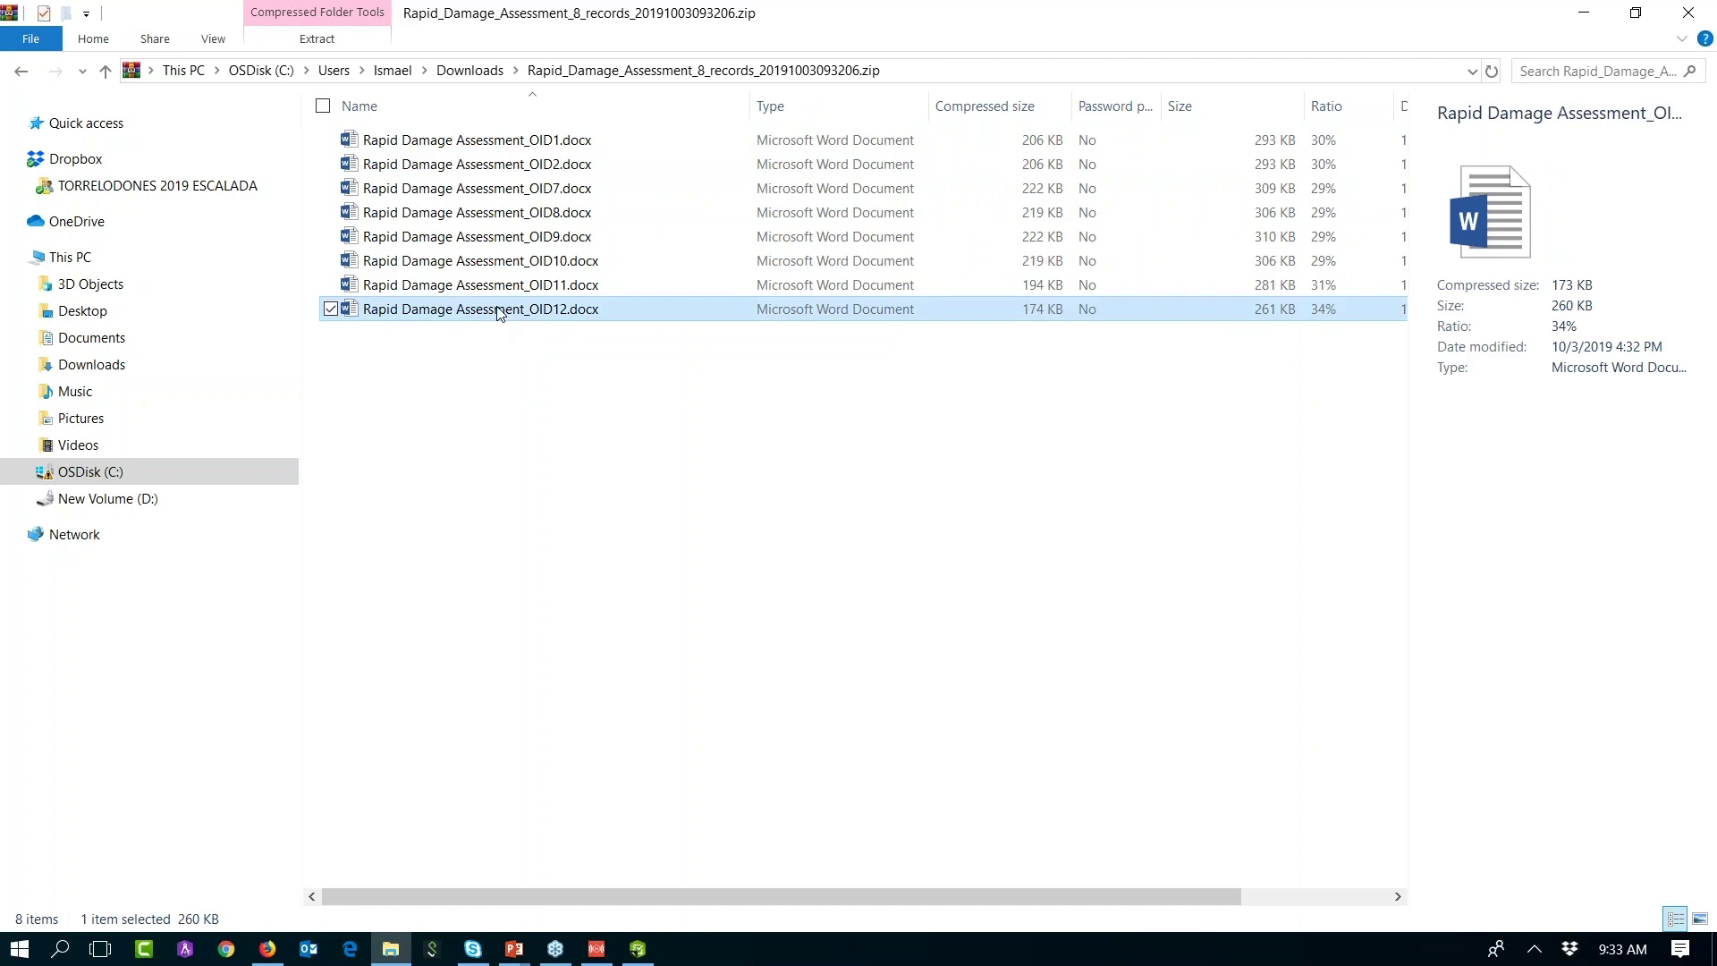
double_click(499, 313)
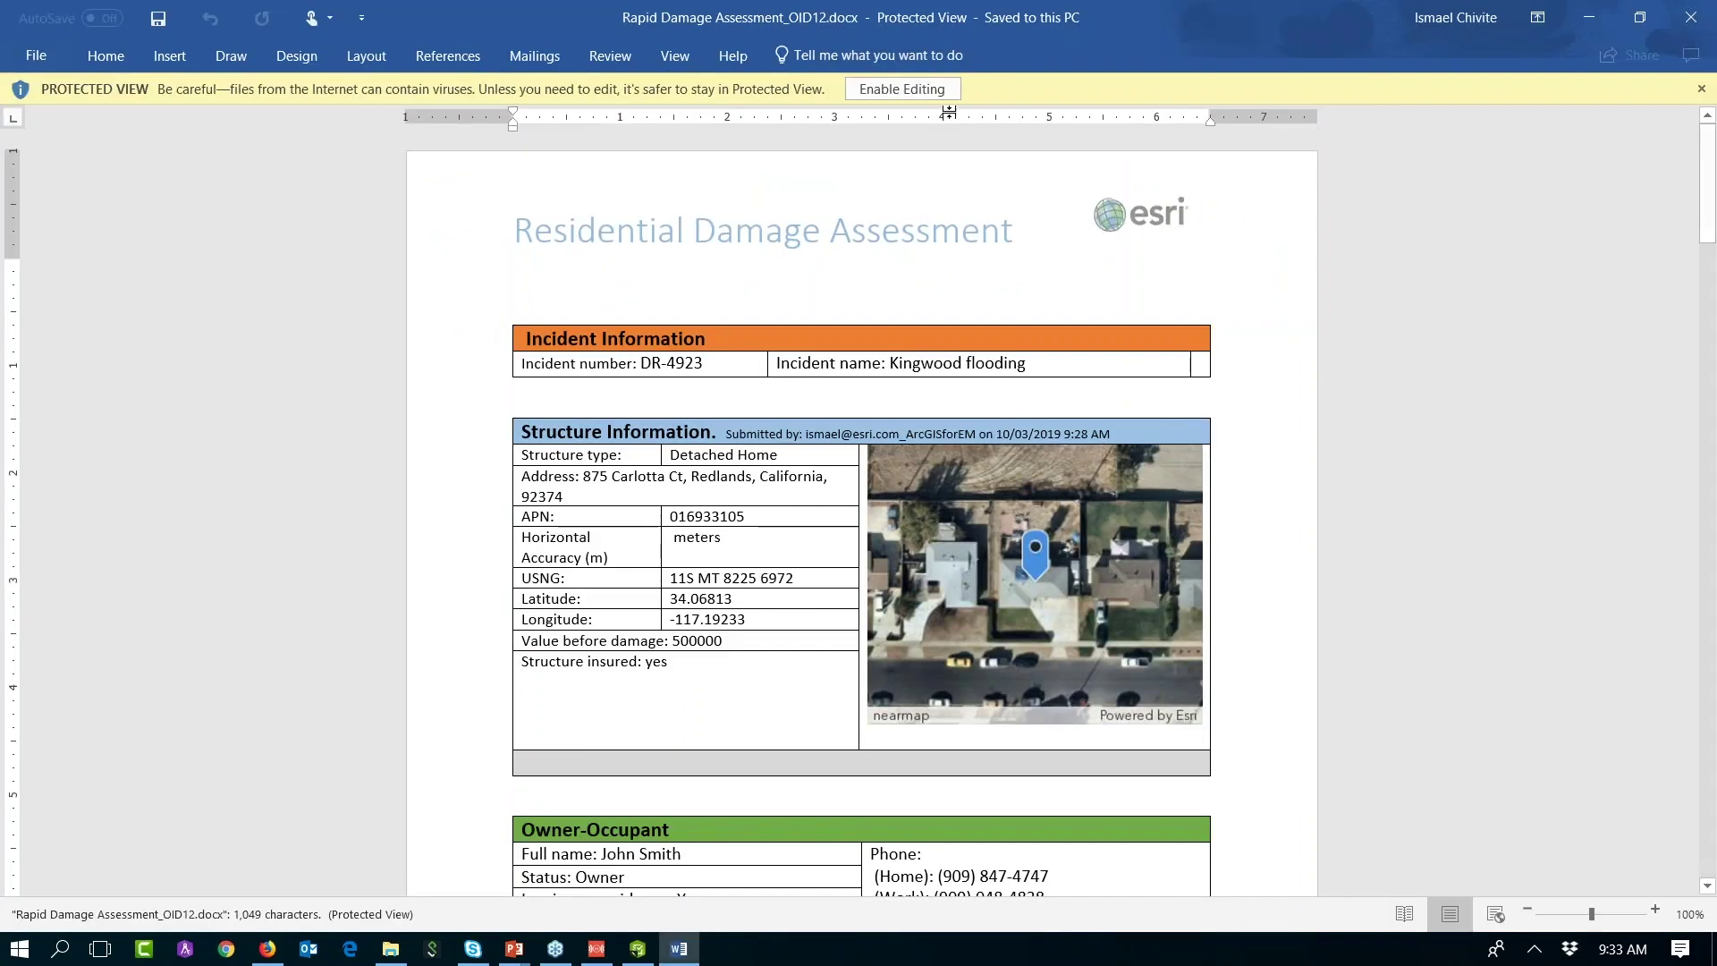
Step: Enable editing, collapse the ribbon, and review the report's Structure Information table
click(935, 92)
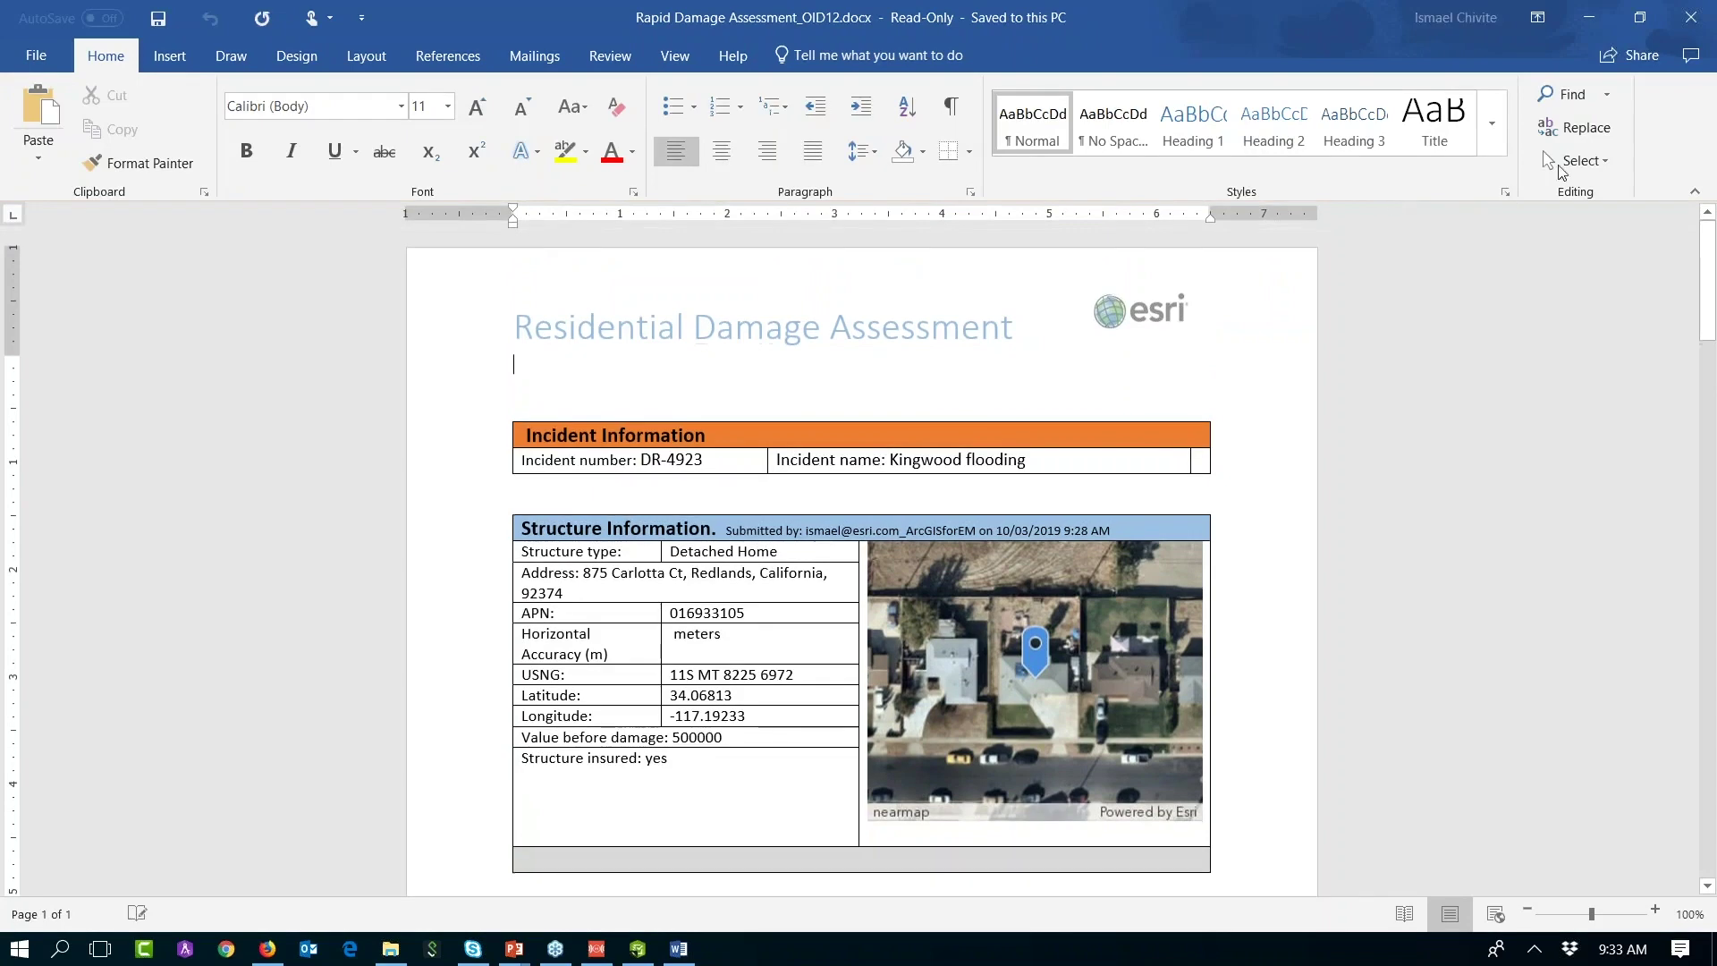
click(1693, 197)
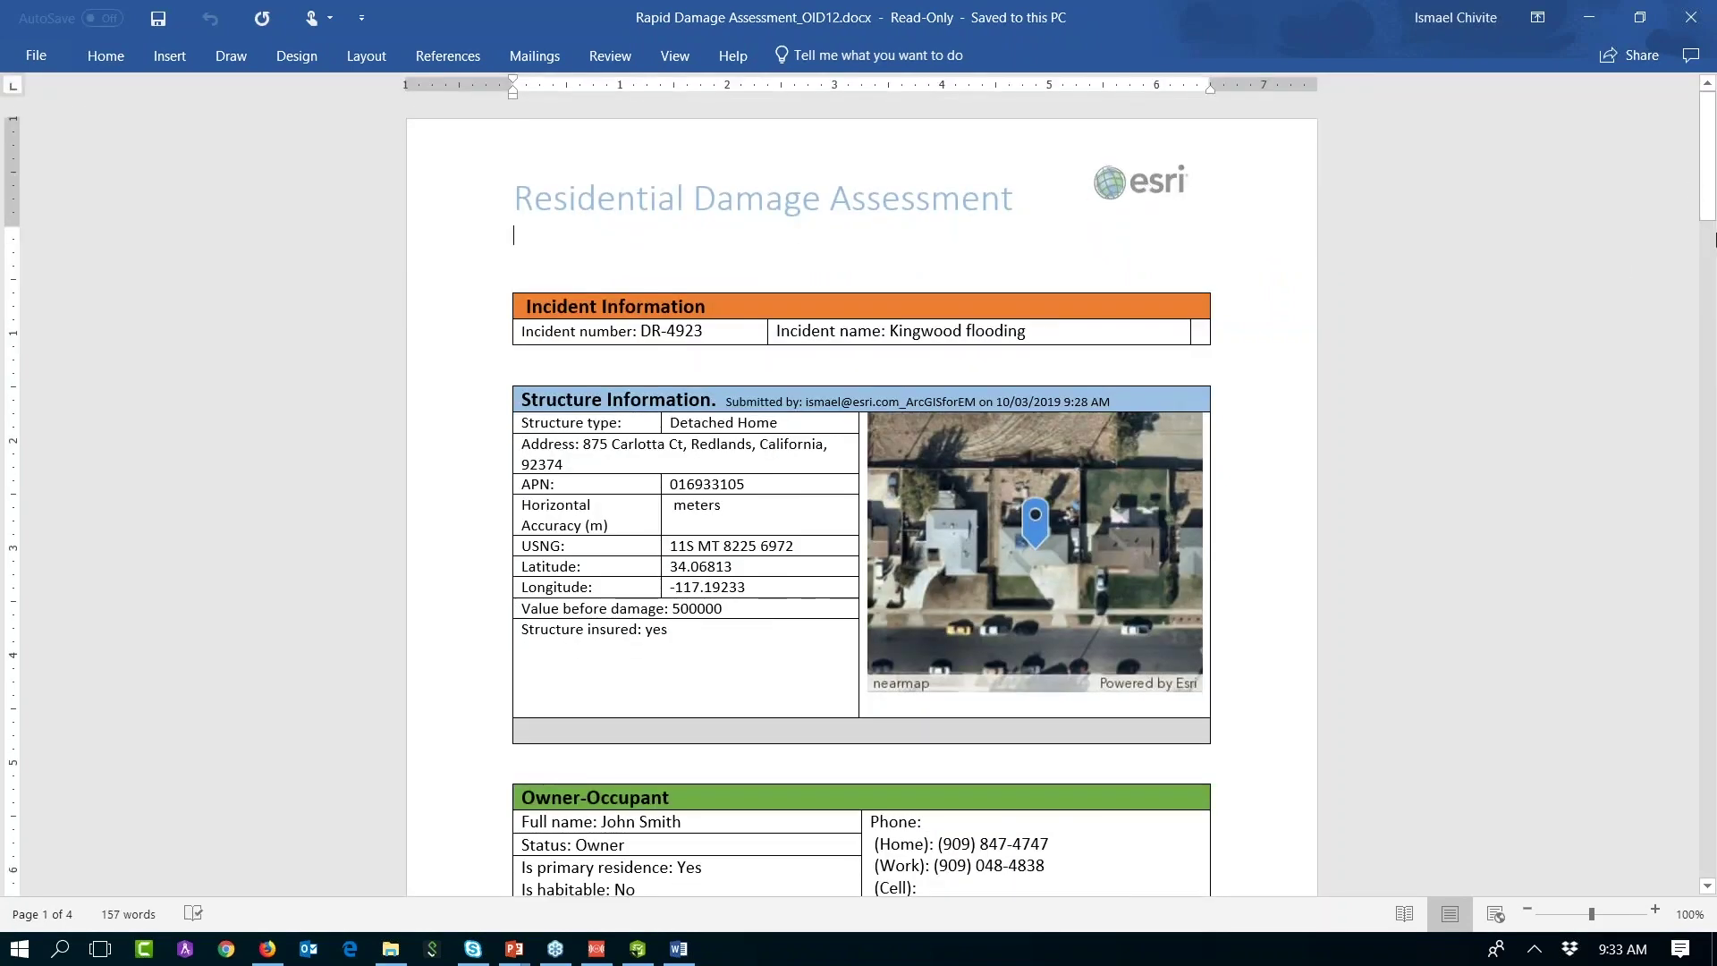
scroll(867, 349, down, 1)
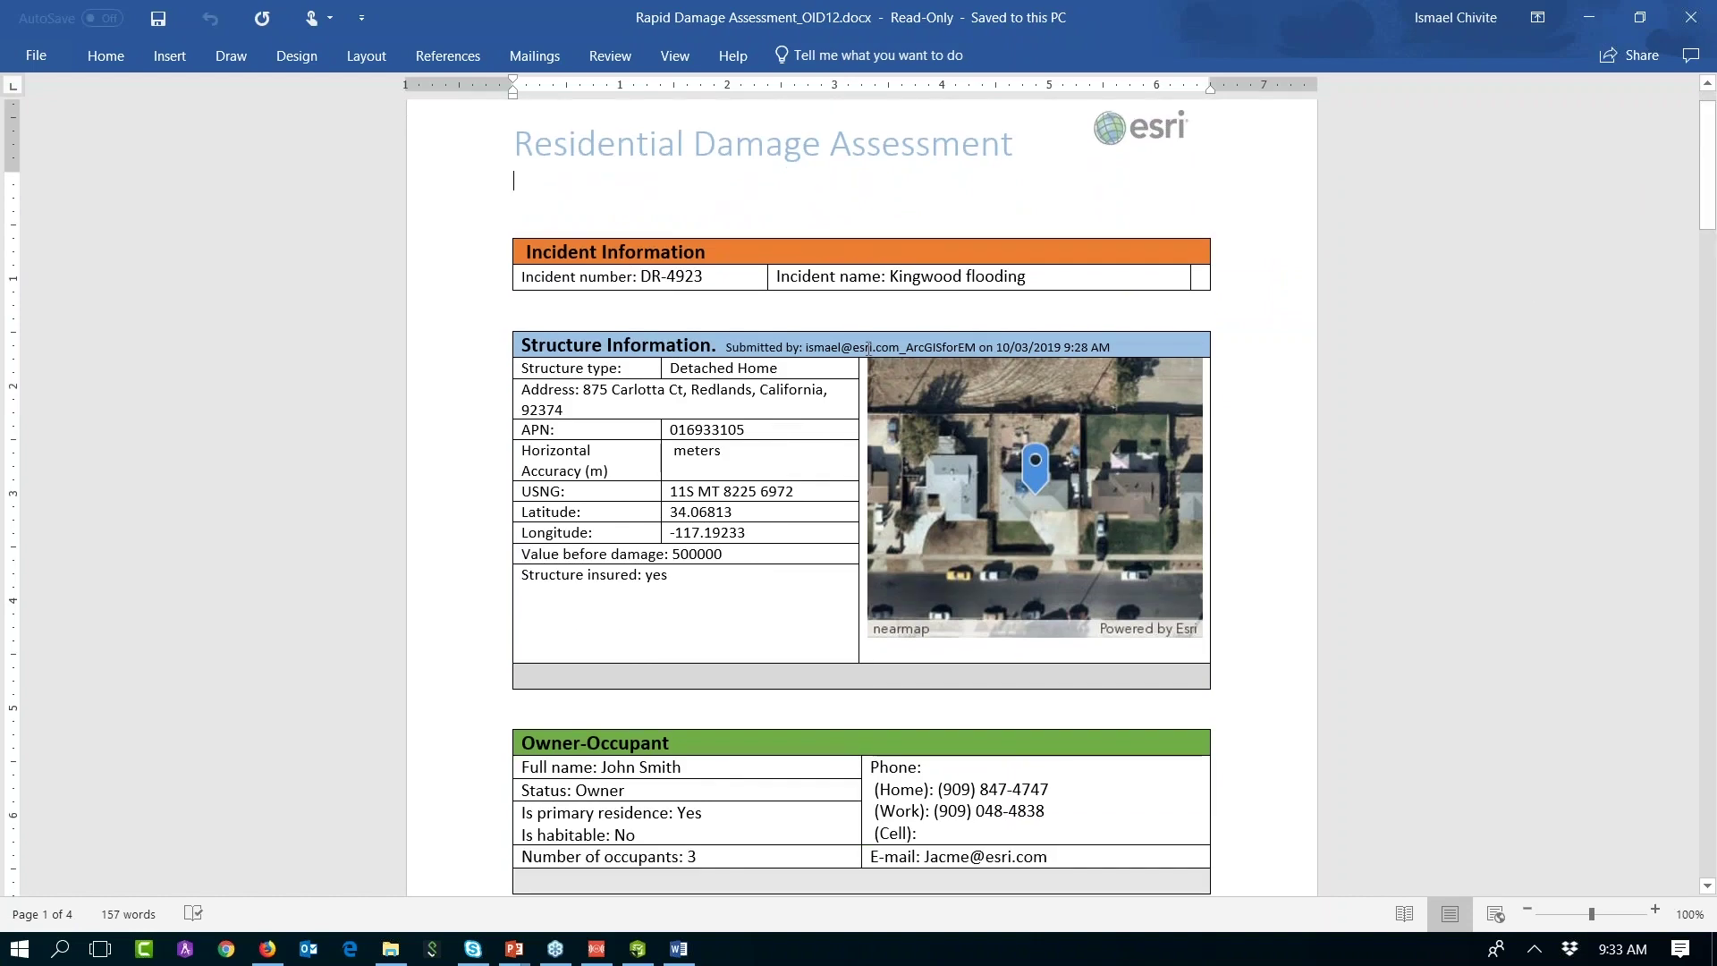
drag(1708, 222, 1708, 237)
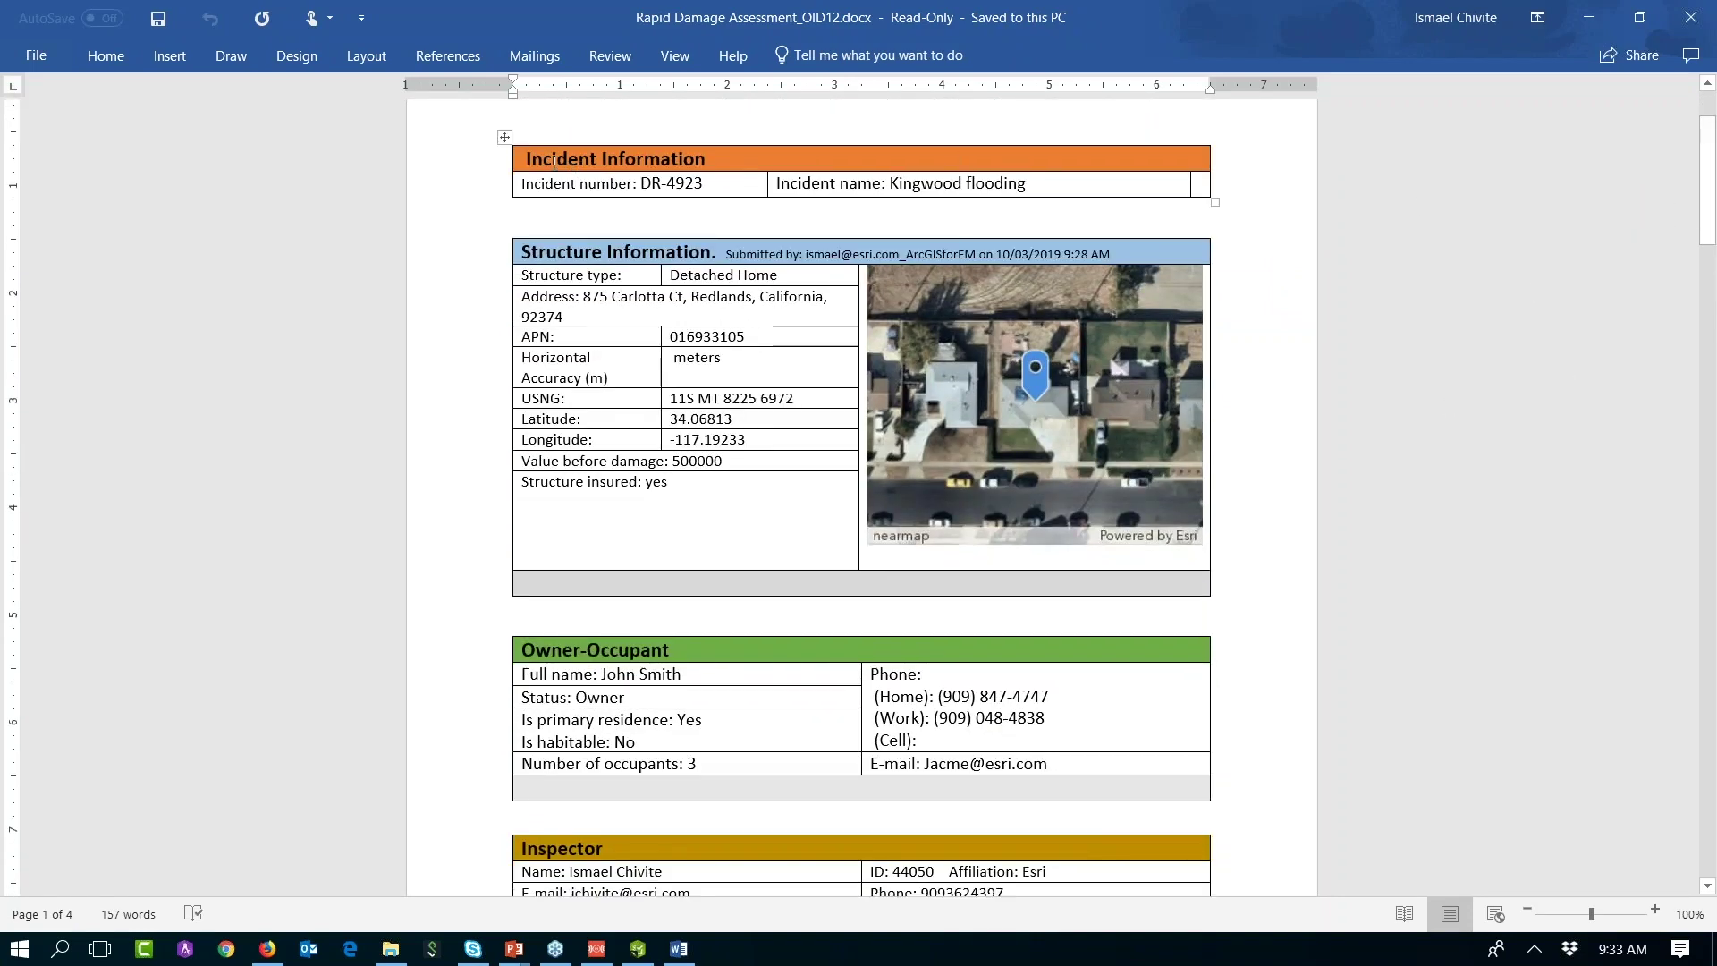
click(609, 252)
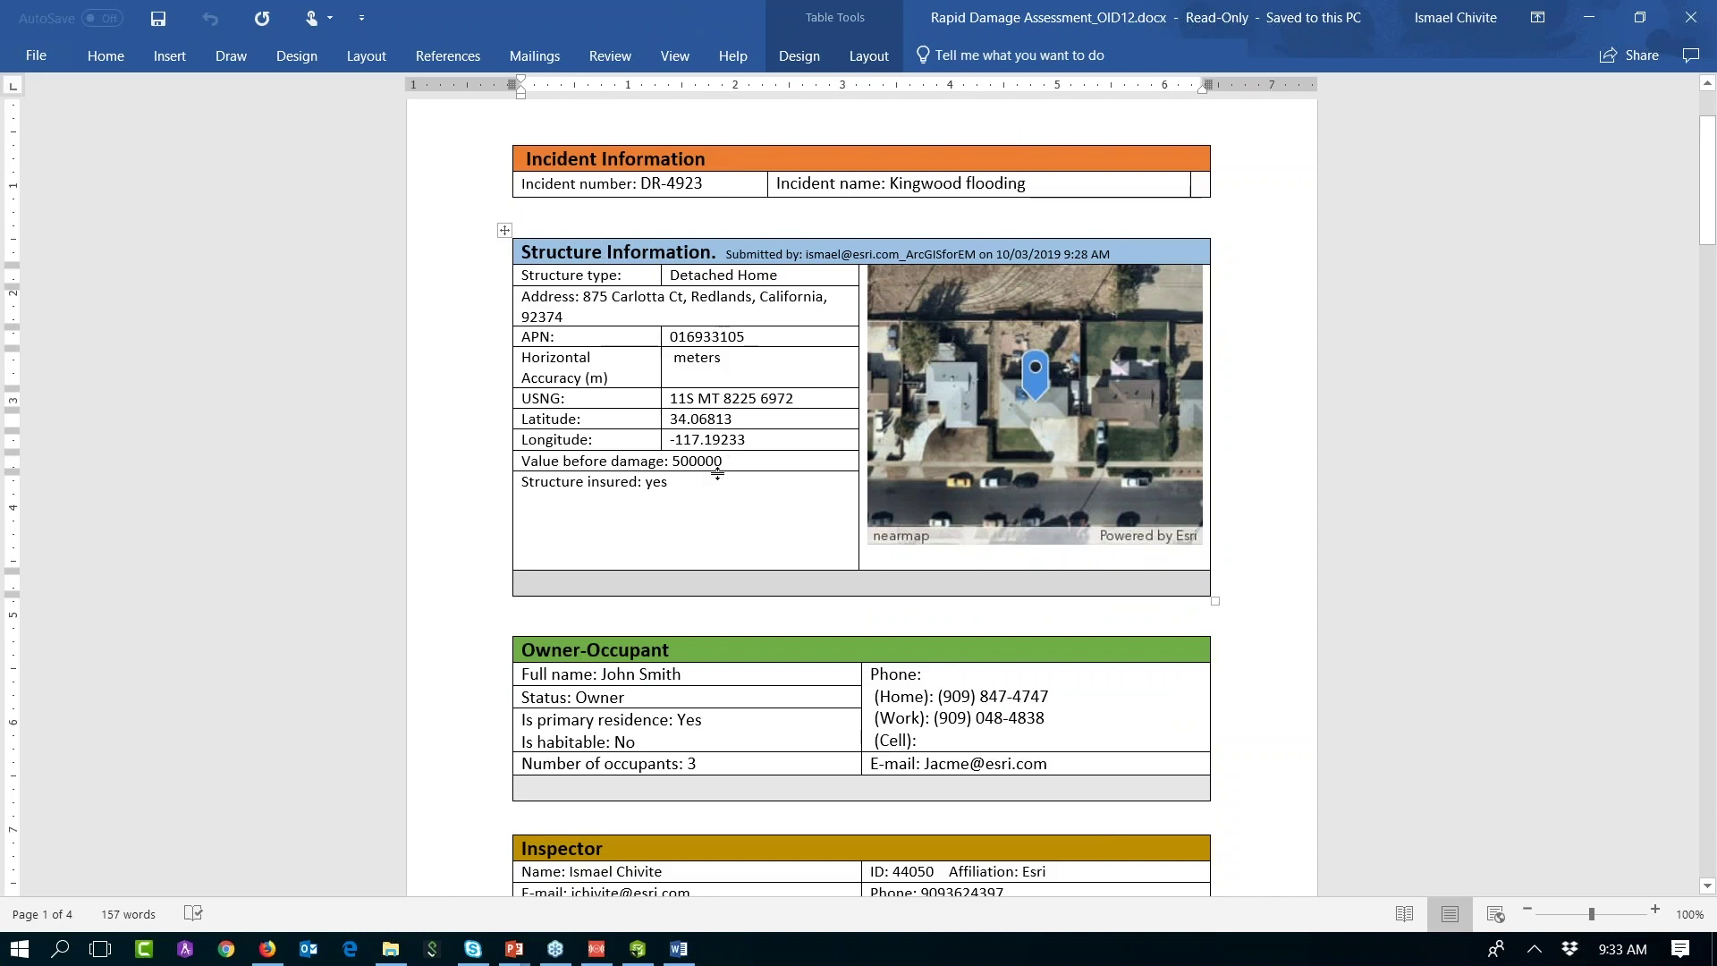
Step: Scroll to the page 2 Minor Damage assessment and highlight parts of the damage description
scroll(706, 478, down, 3)
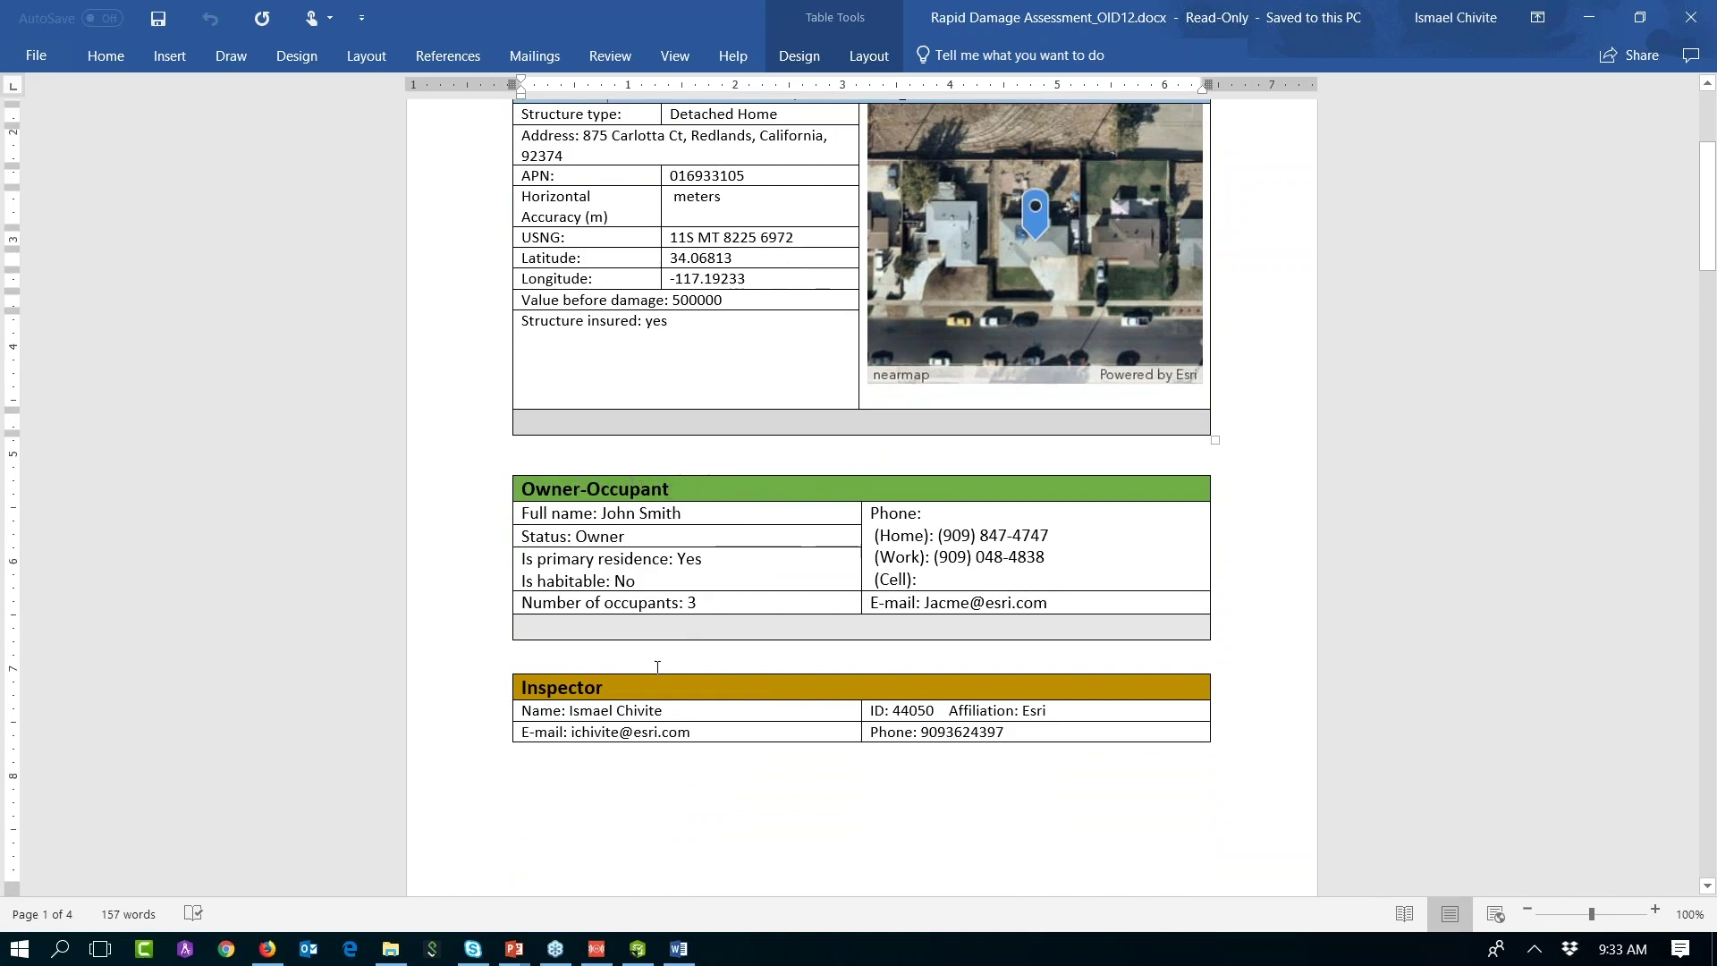
scroll(703, 628, down, 18)
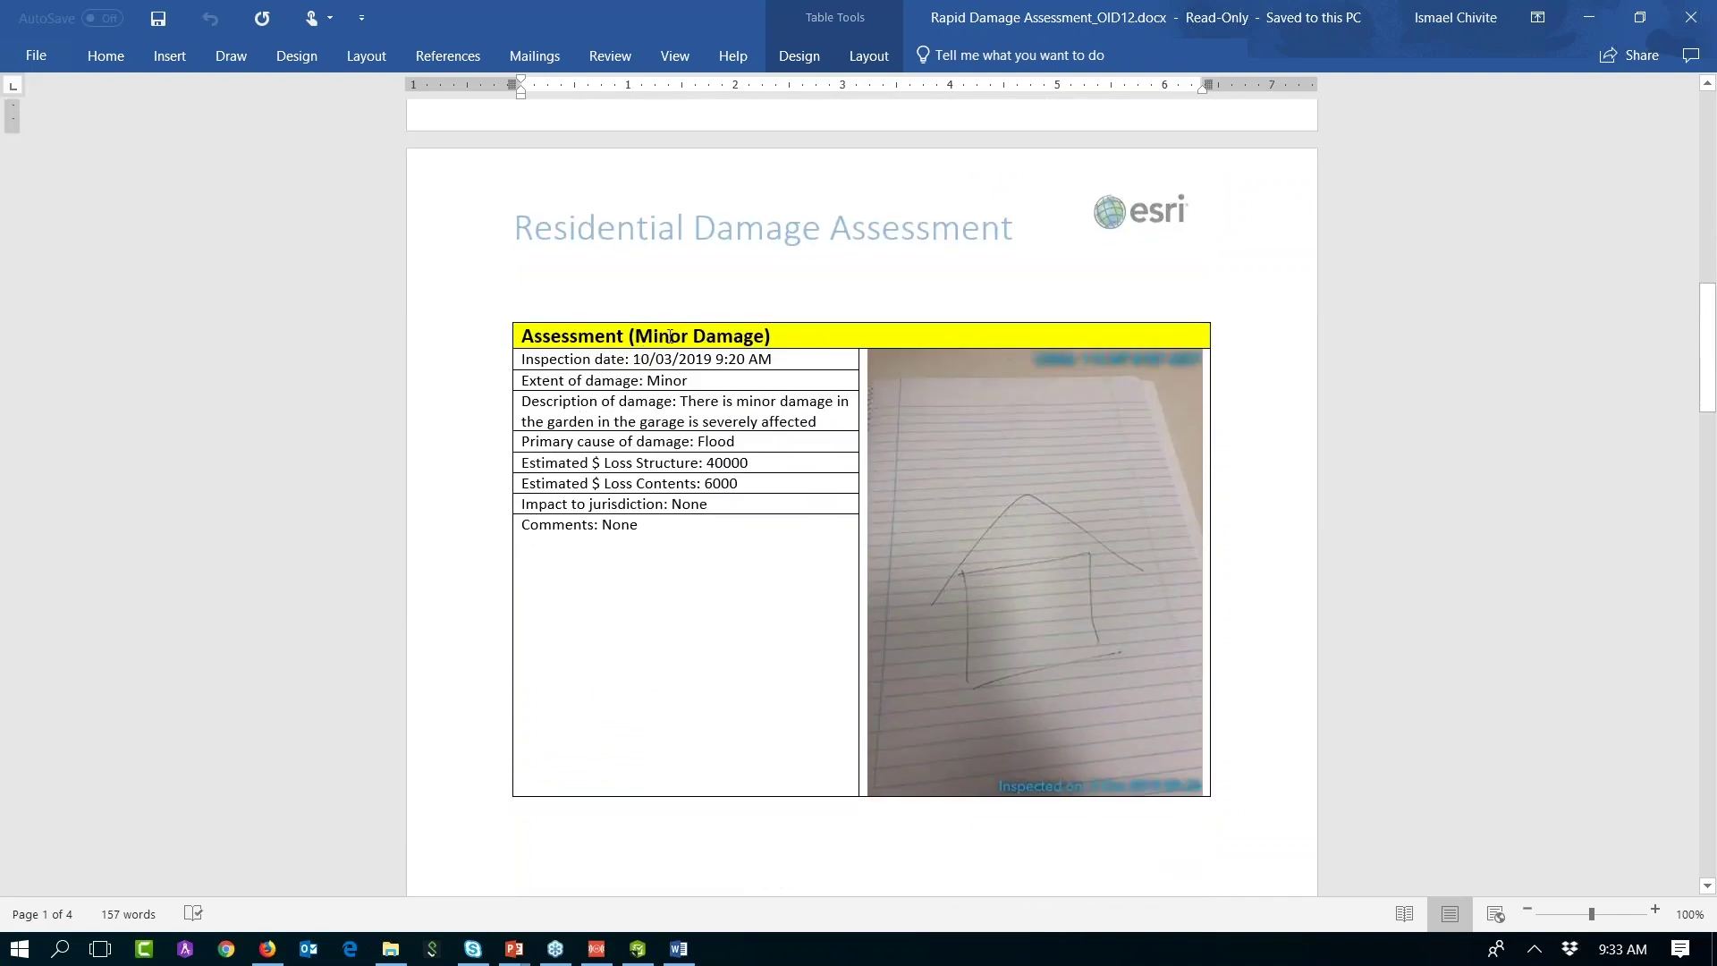
click(670, 335)
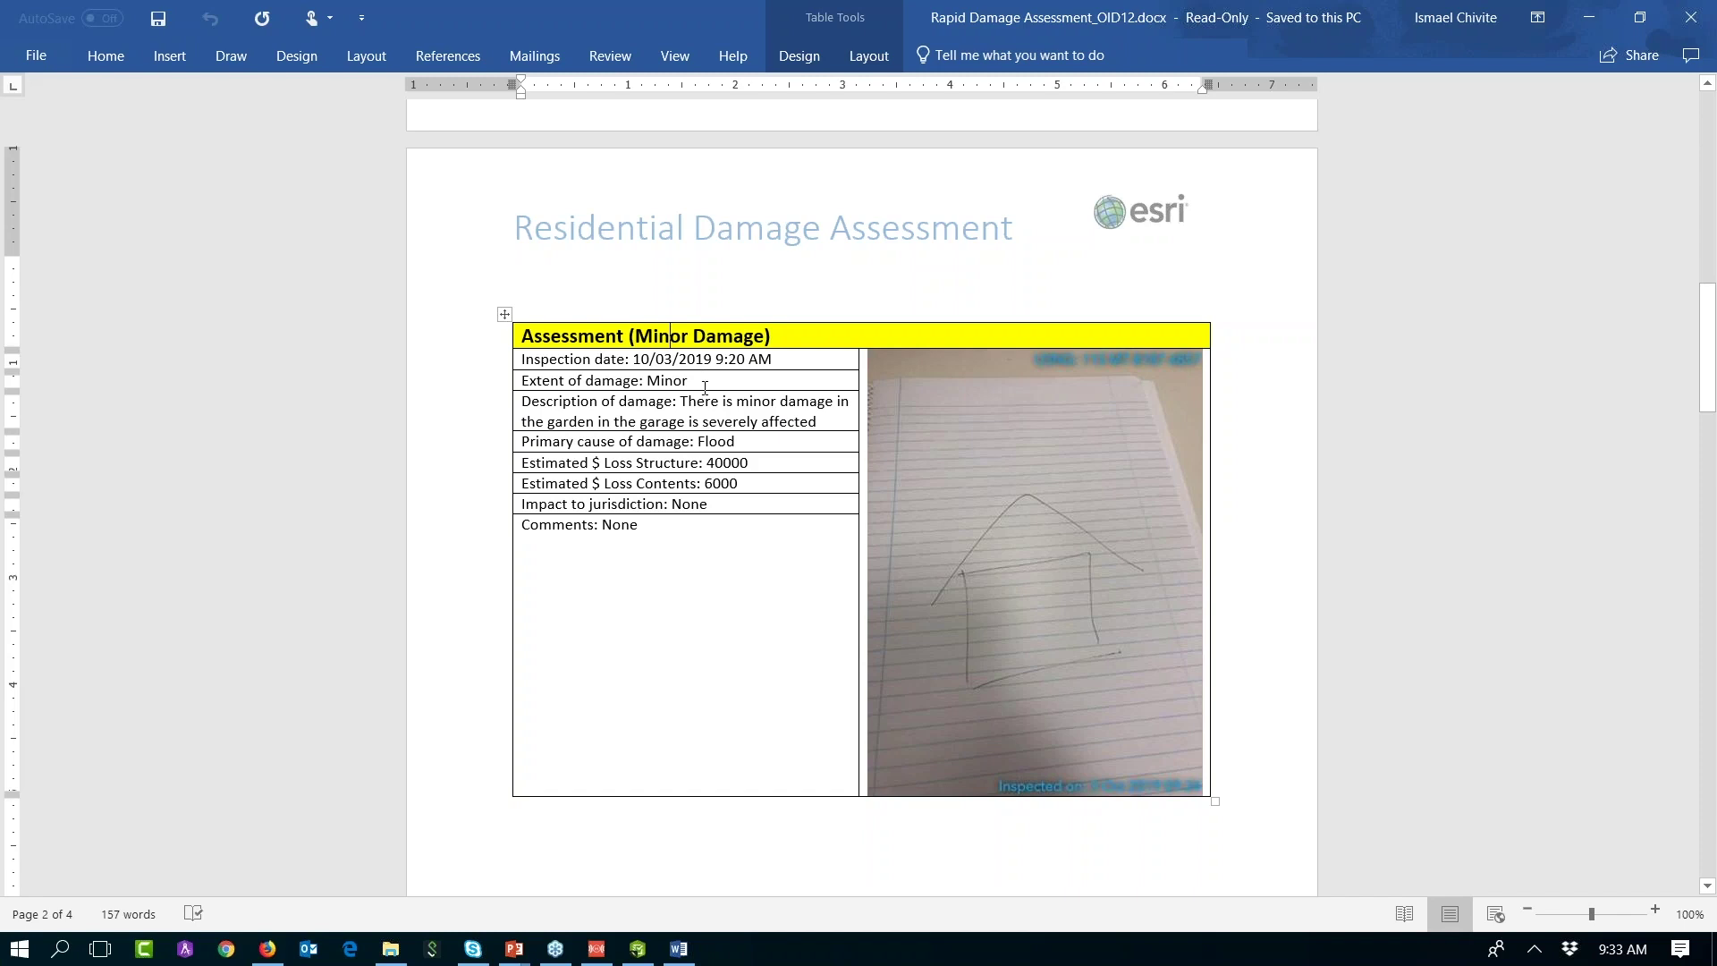
drag(680, 400, 836, 401)
drag(599, 422, 781, 422)
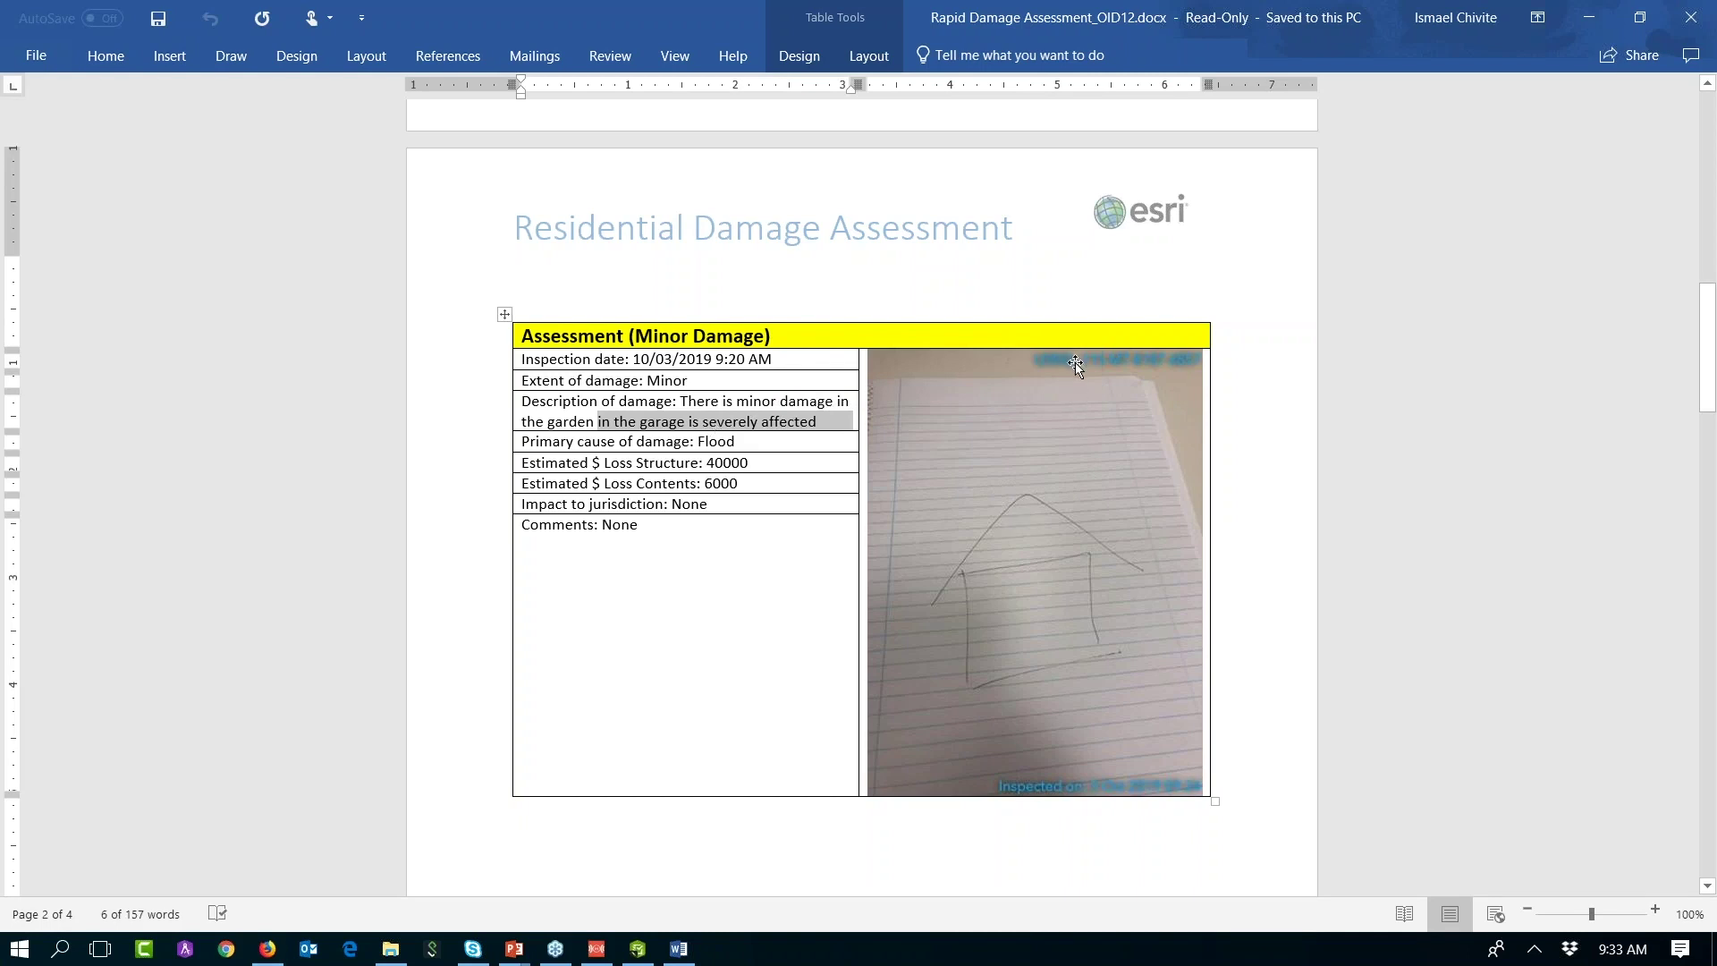
Step: Minimize Word and the folder, view the export formats without exporting, then minimize Firefox
click(1589, 27)
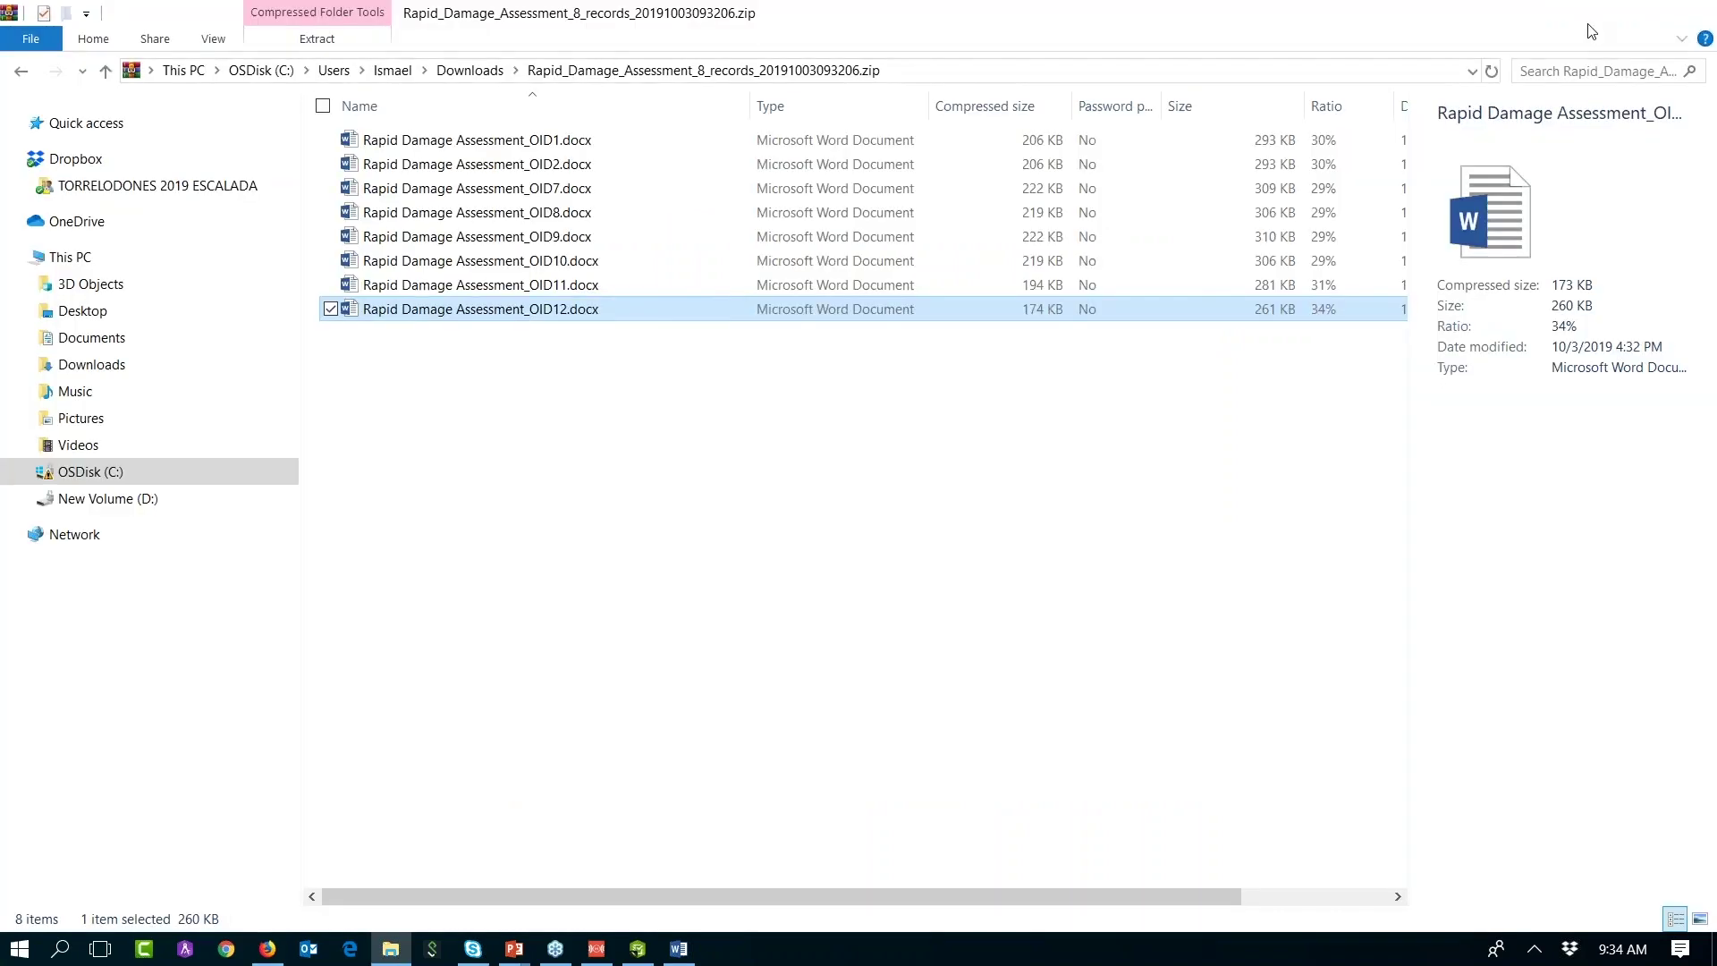
click(1585, 17)
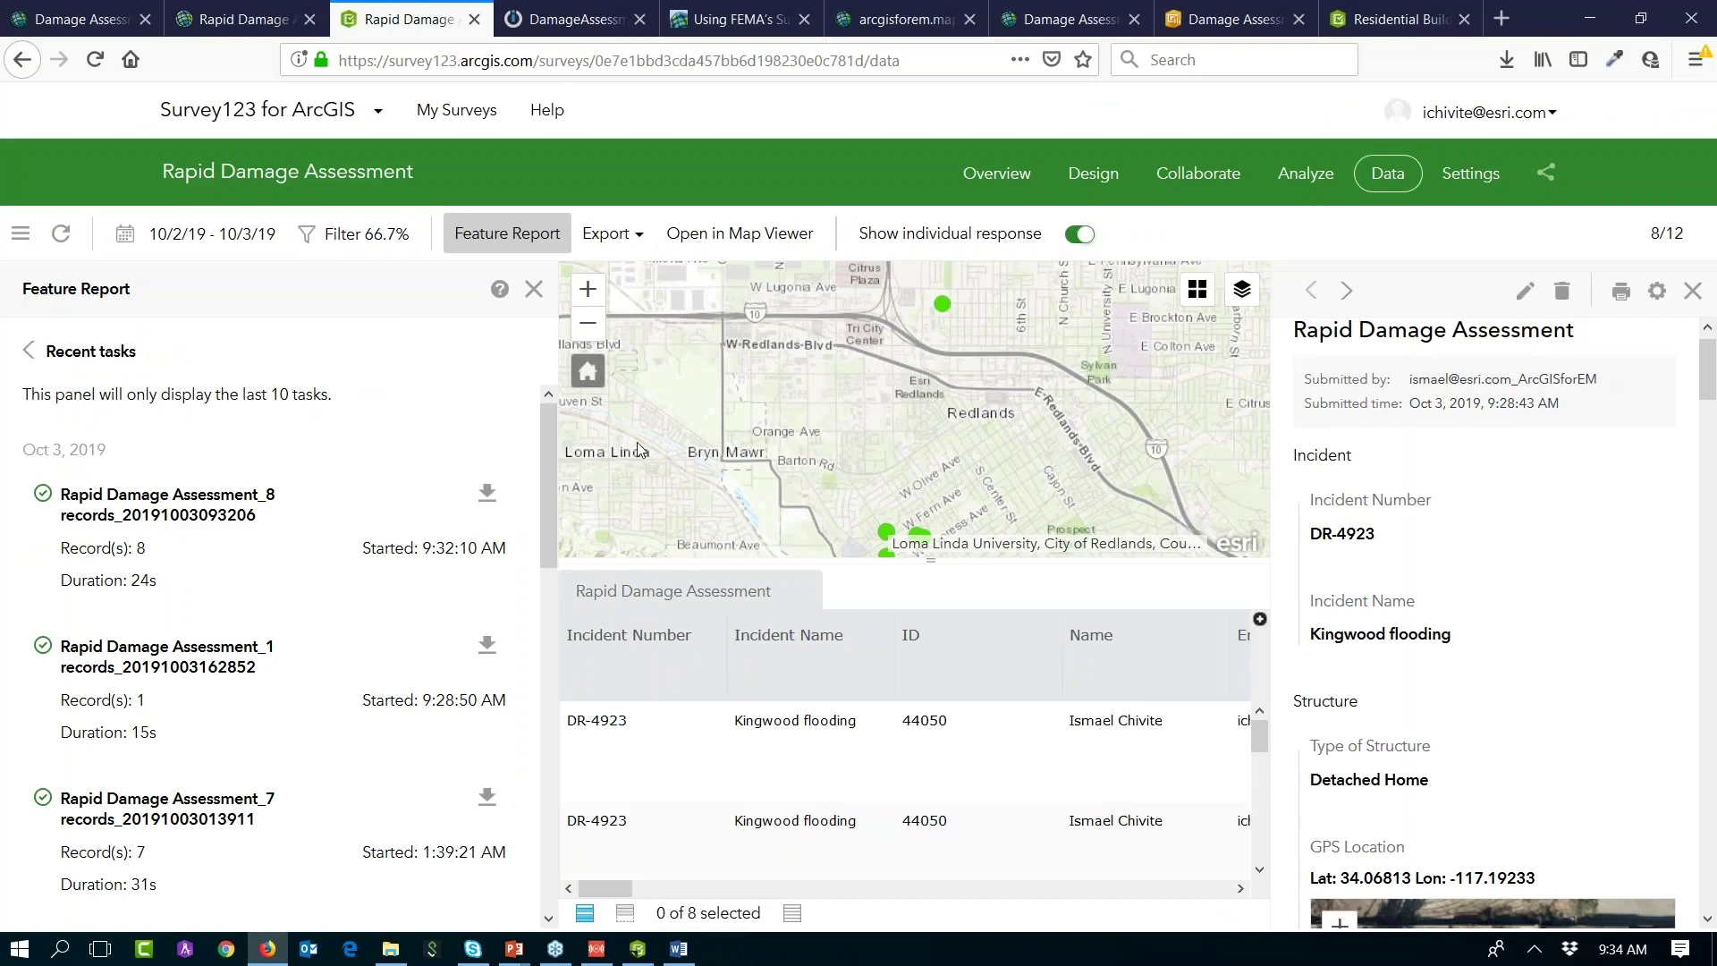
click(611, 235)
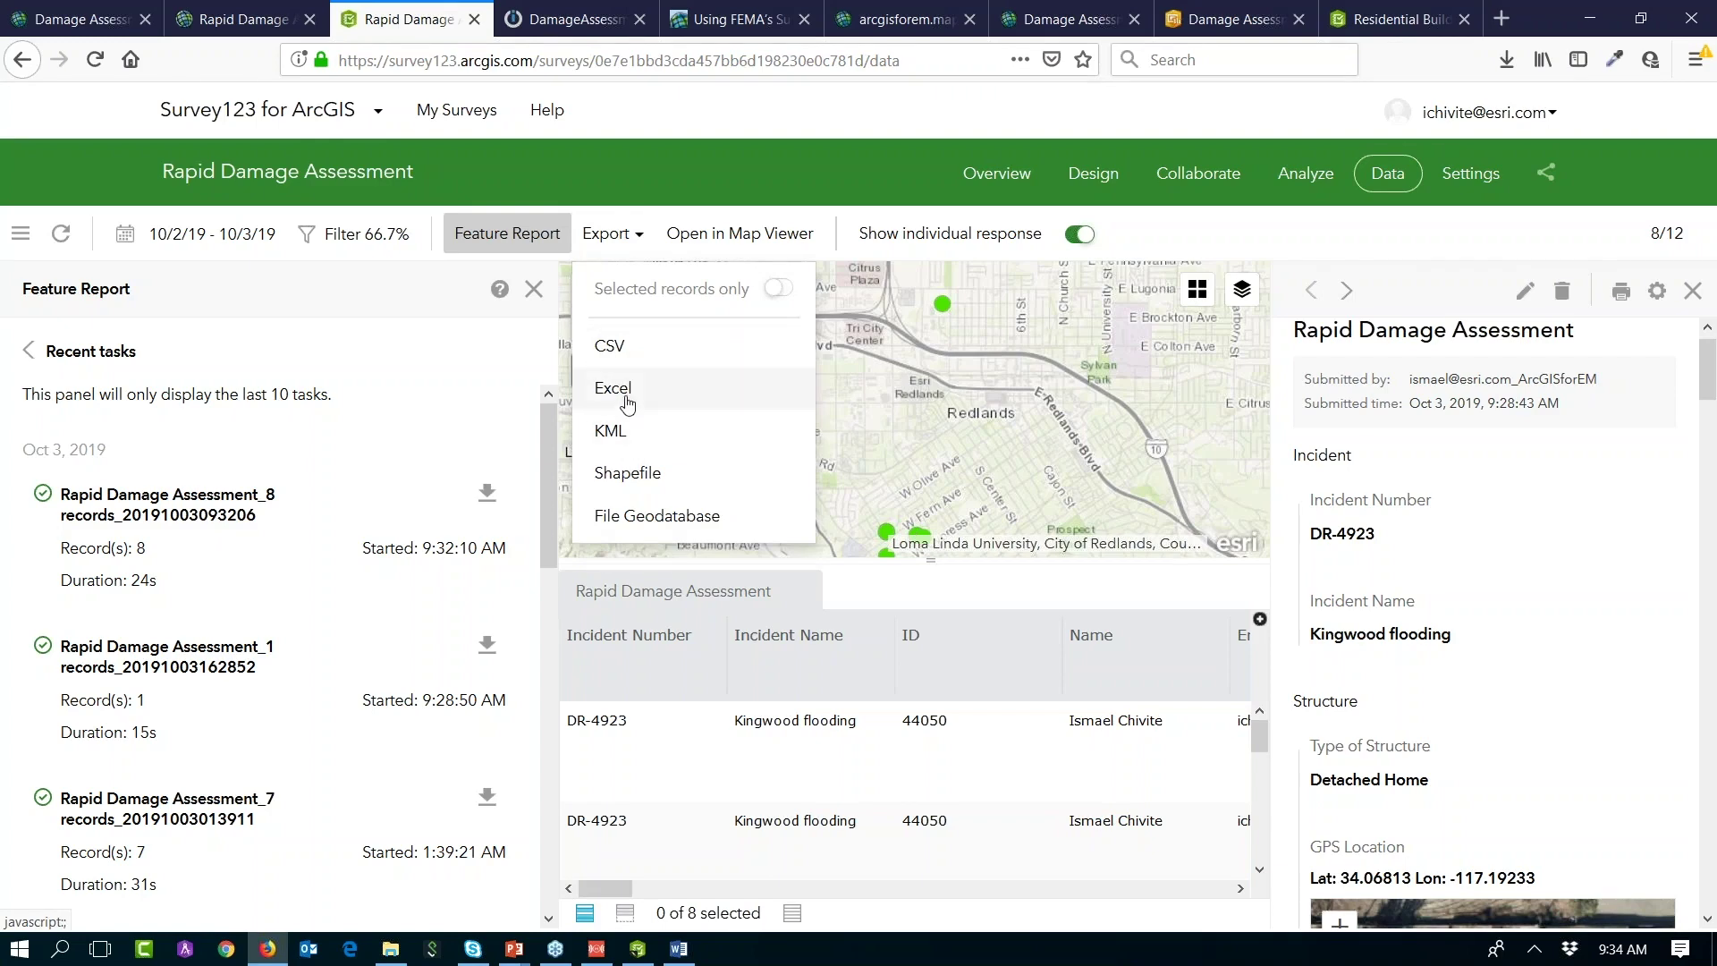
click(904, 428)
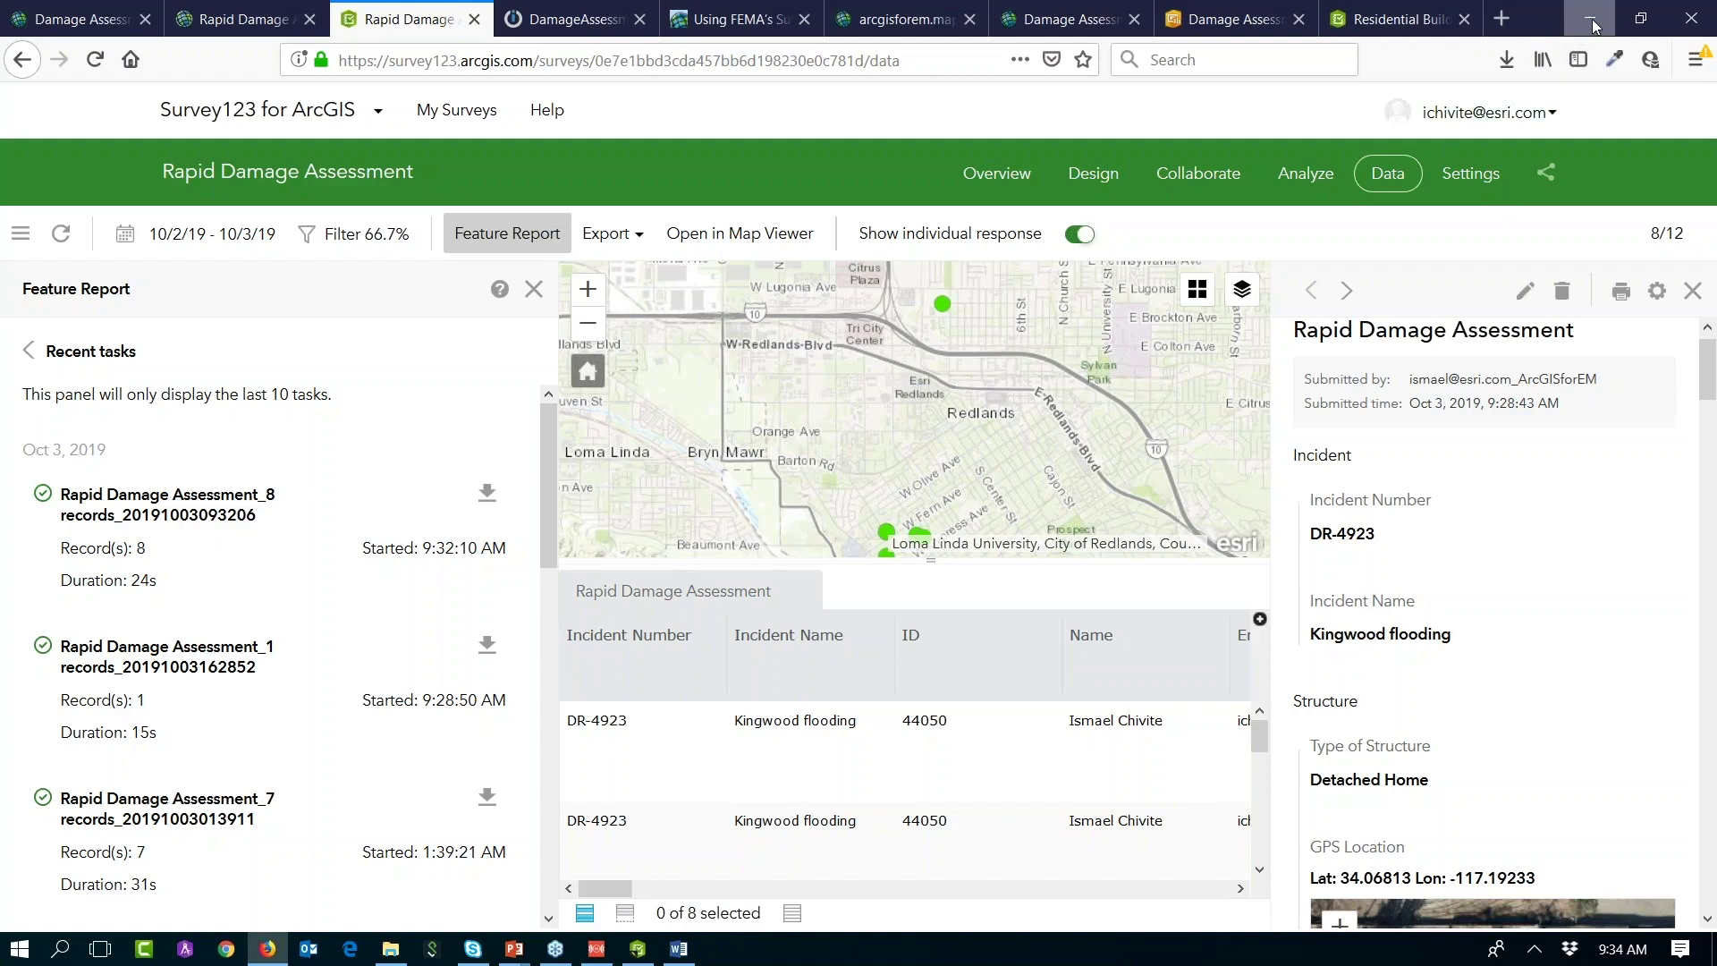
click(1592, 24)
Step: Launch Outlook from Start search and open the latest New Damage Assessment email
key(super)
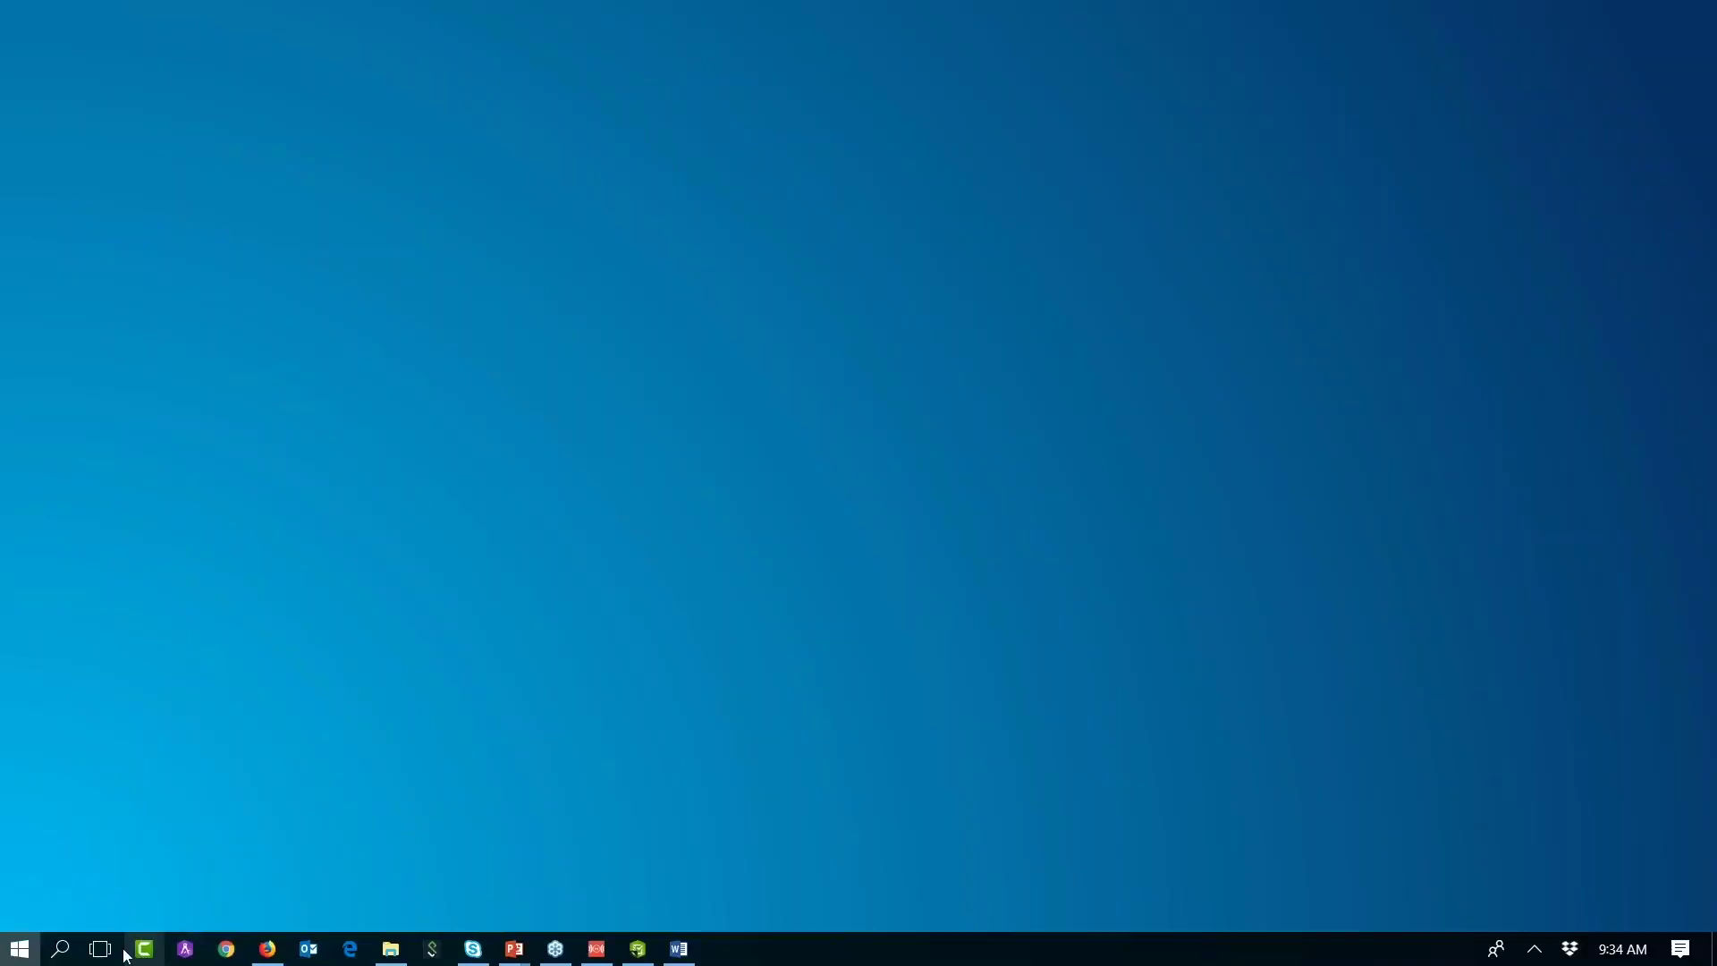
click(61, 950)
text(out)
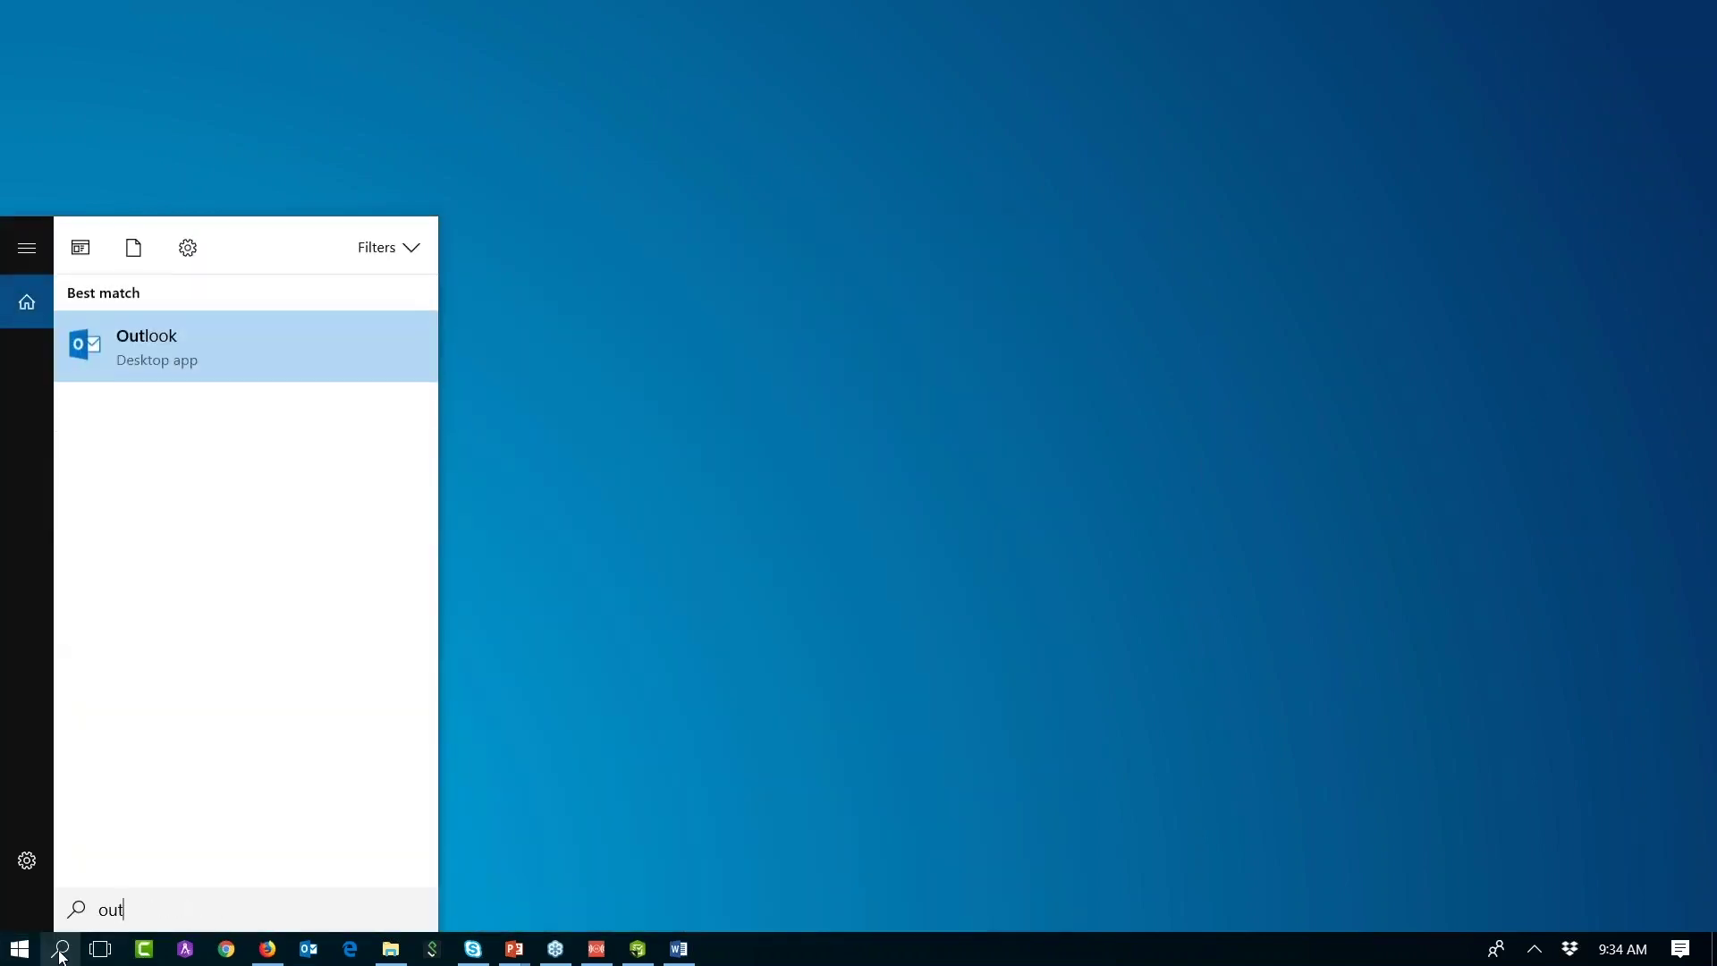
click(257, 349)
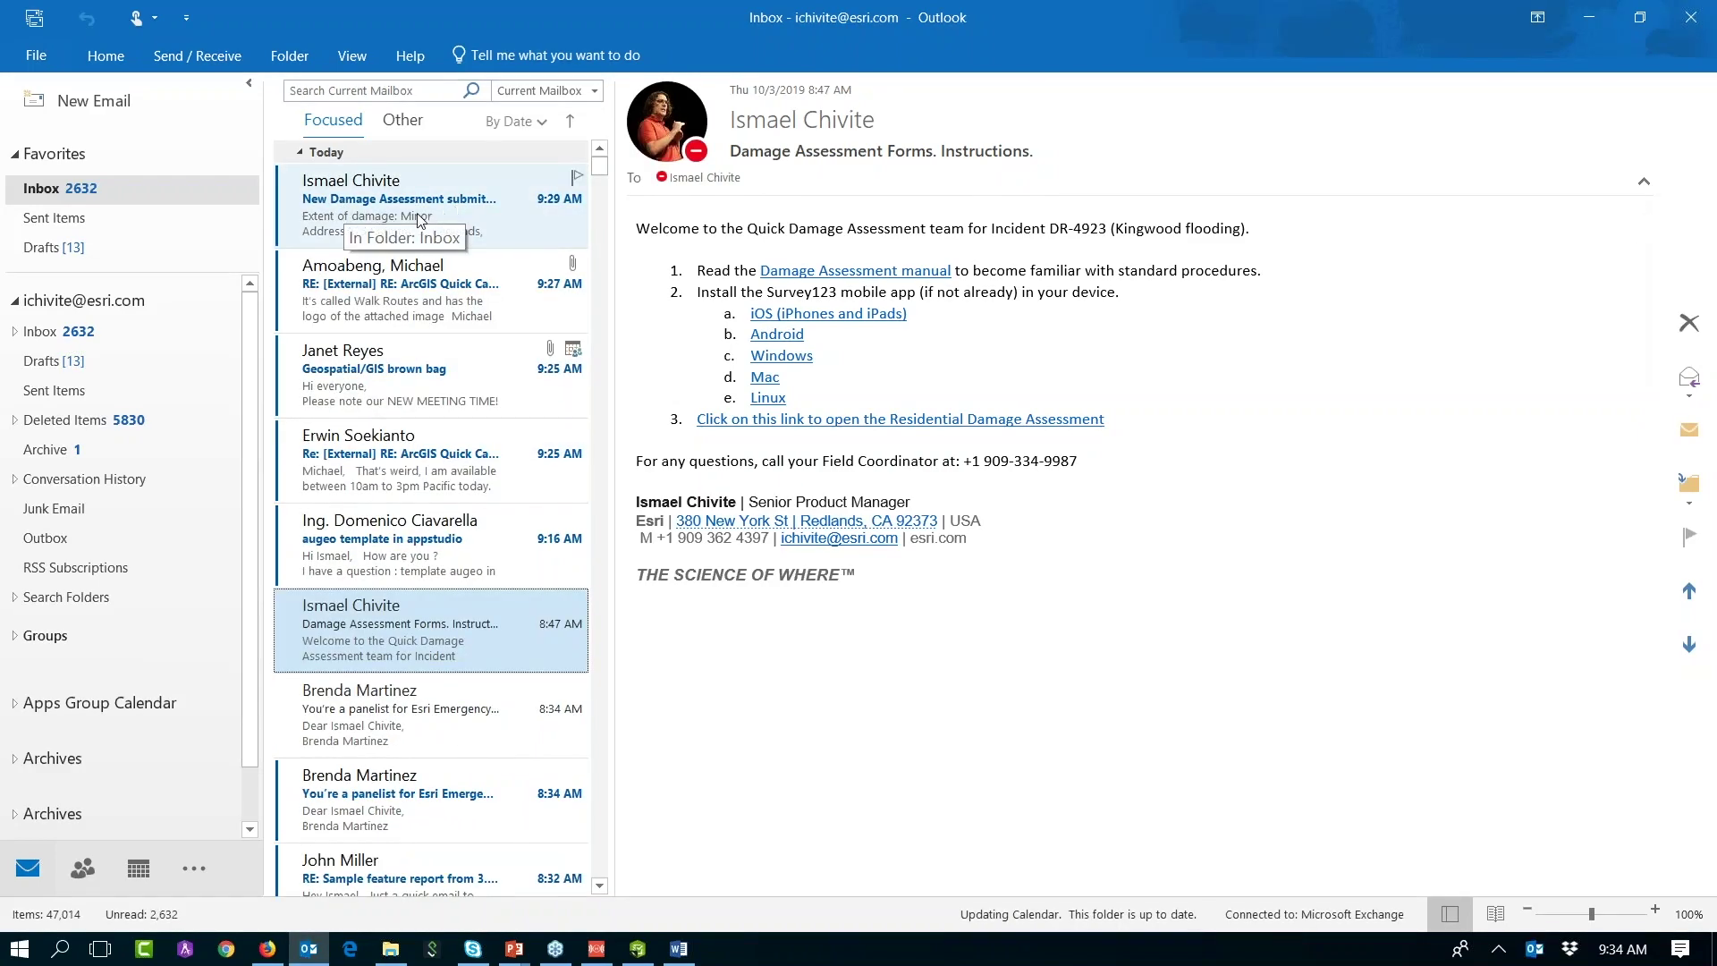
click(402, 207)
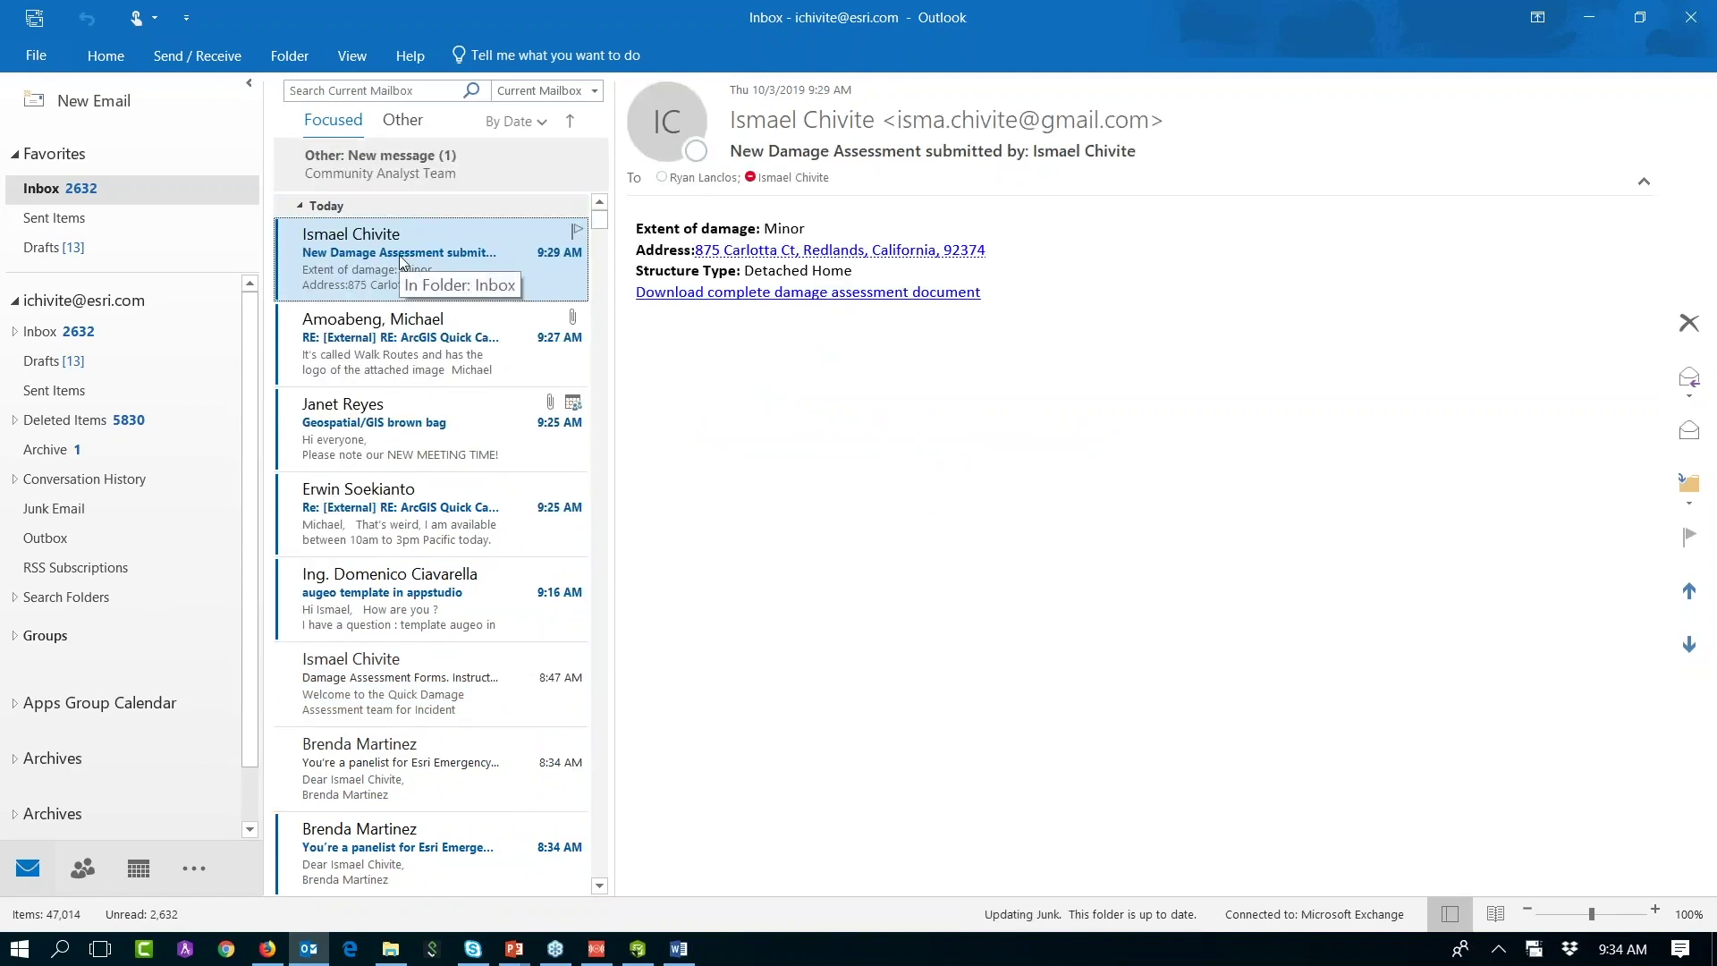
Step: Highlight the email's submitter, Minor damage extent and address, then follow the download link
click(848, 157)
drag(847, 157, 1140, 160)
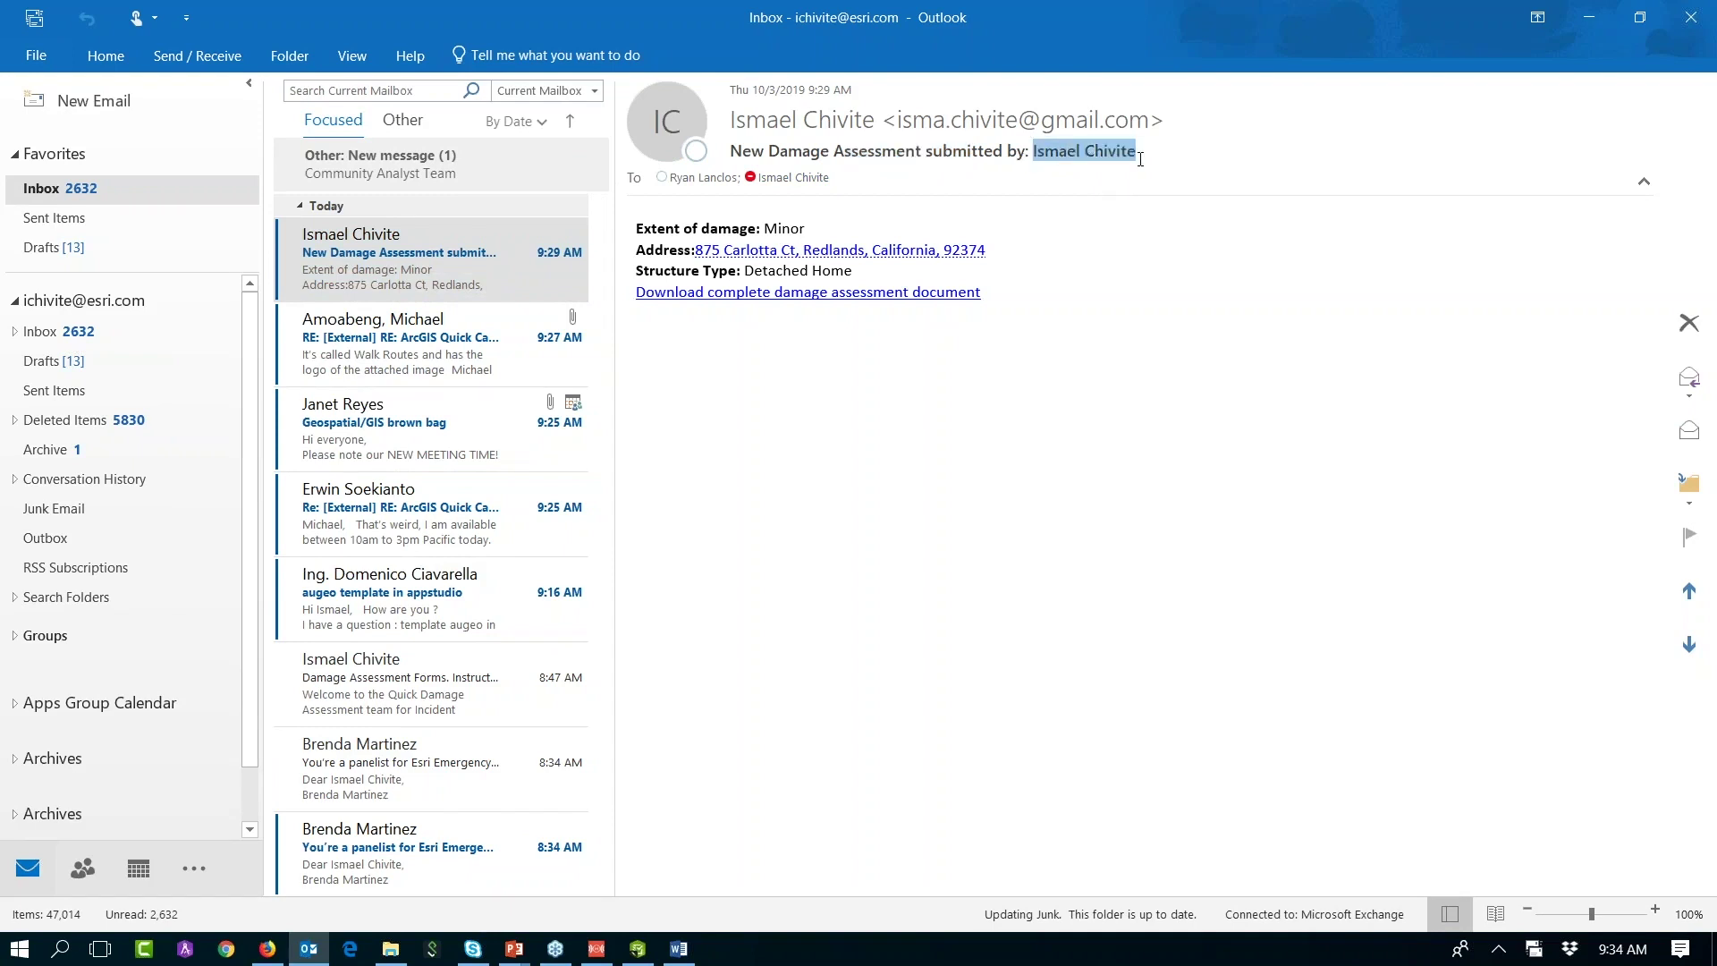
double_click(784, 230)
drag(987, 250, 754, 273)
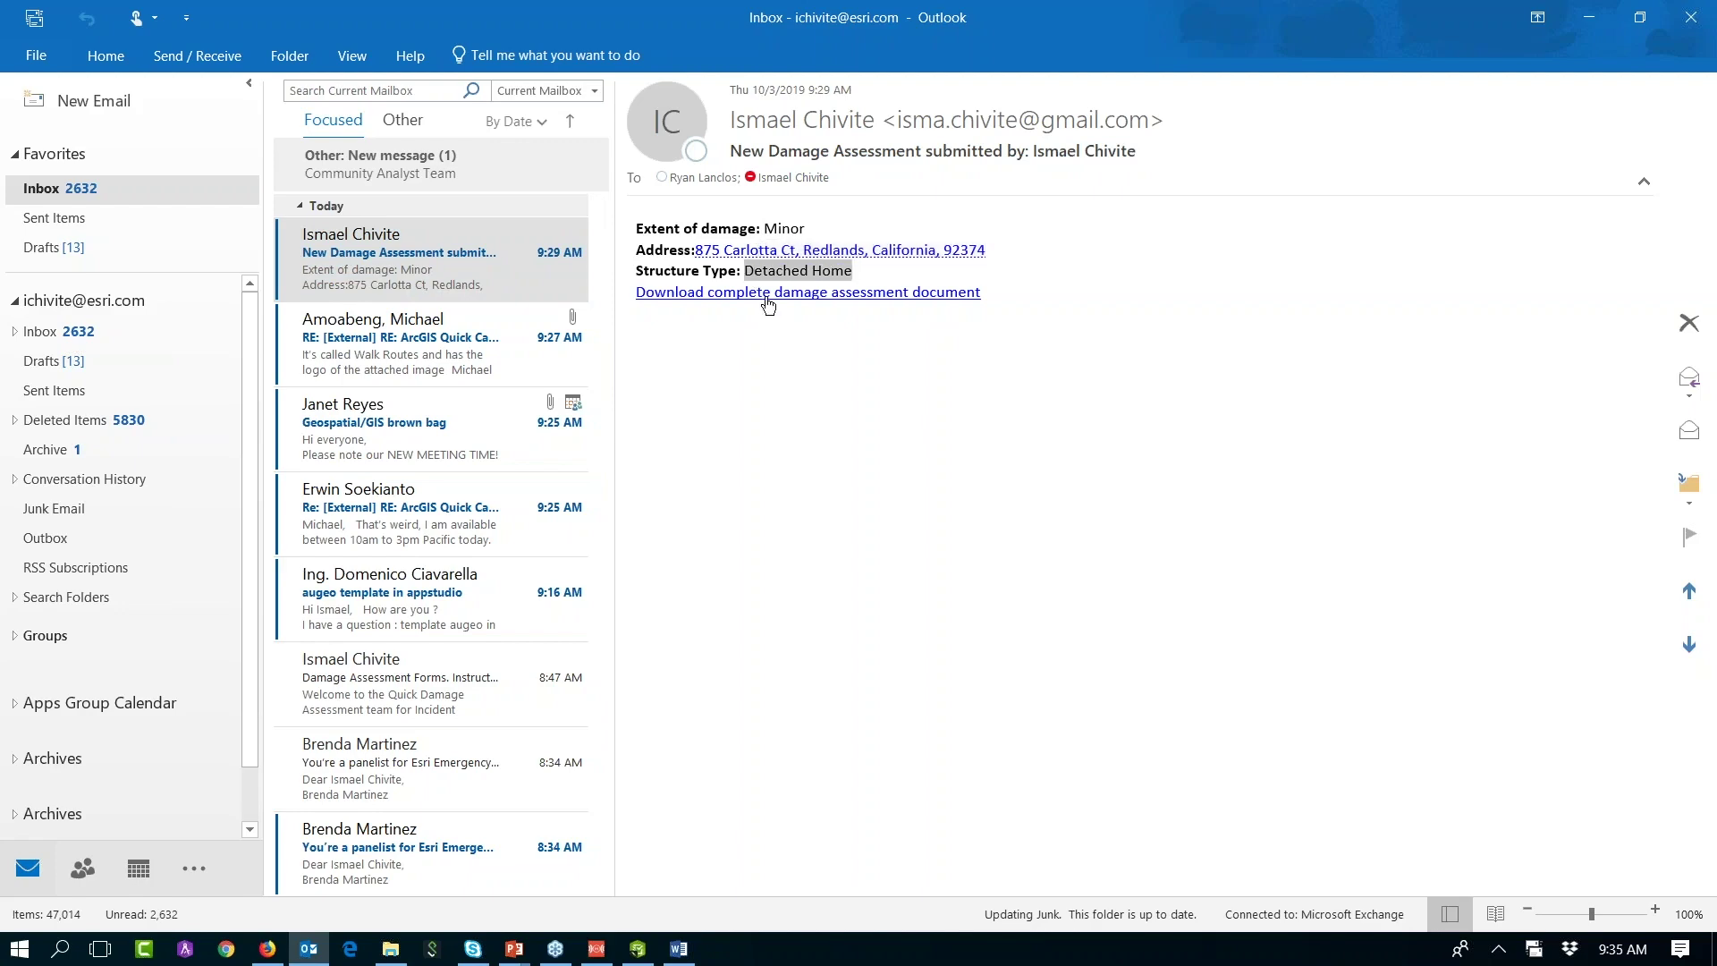
click(768, 304)
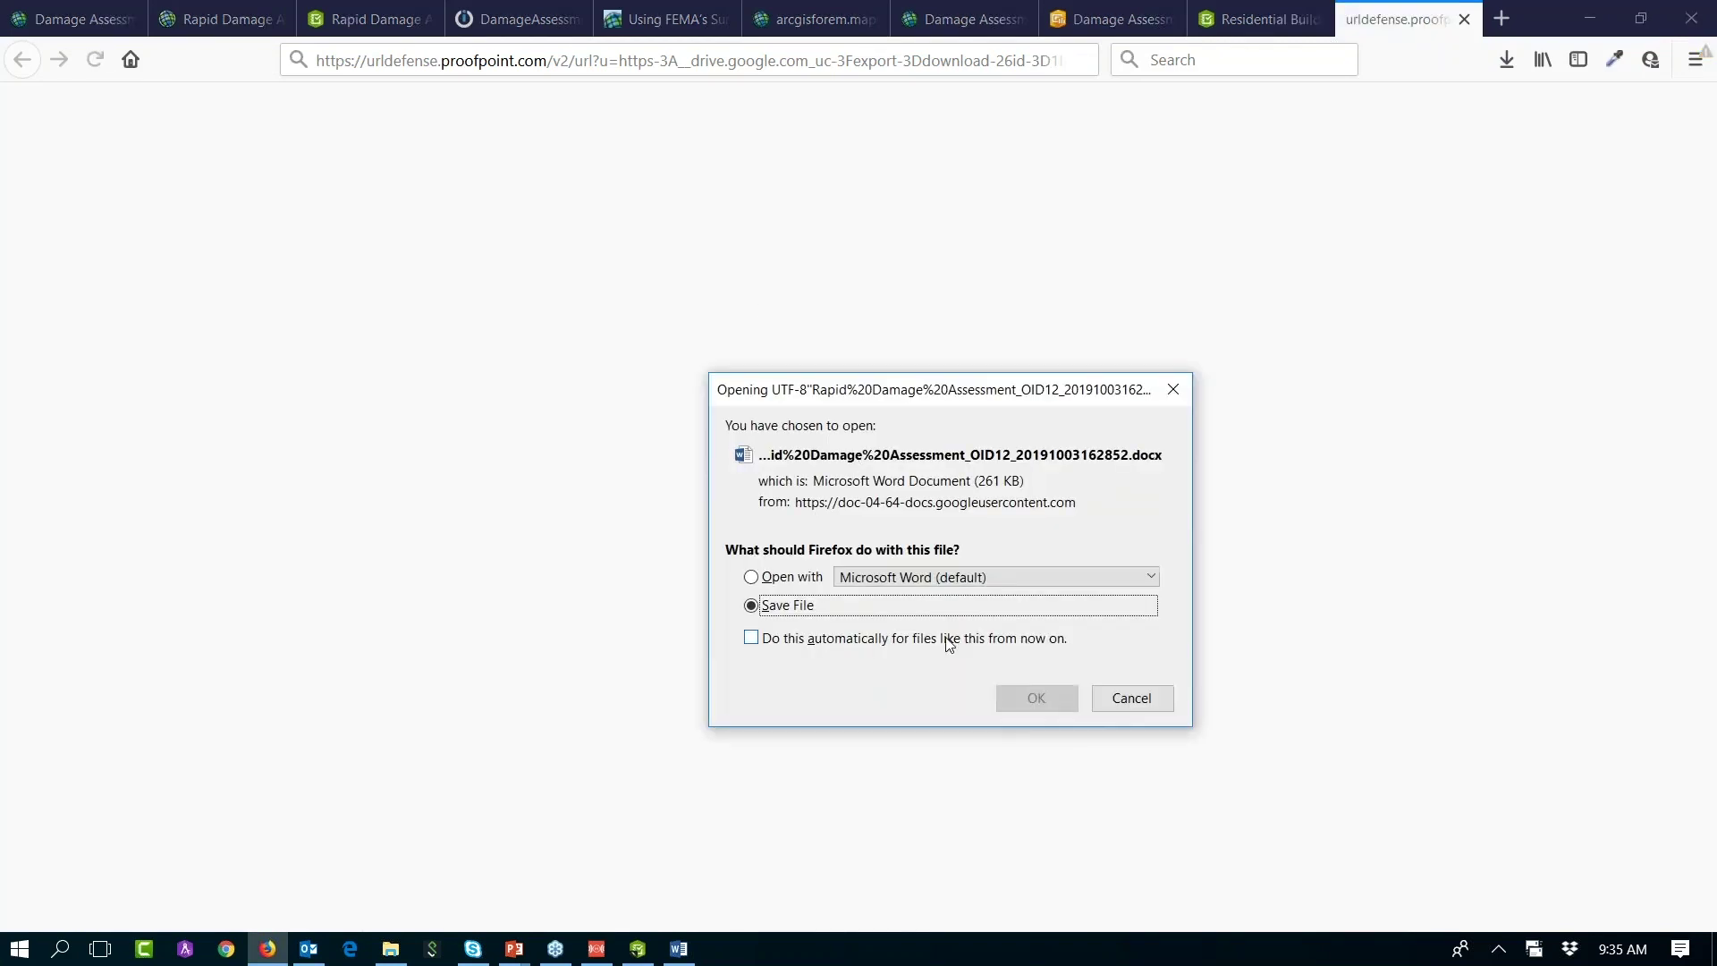
Step: Save the OID12 report, review it in Word, then close Word and the download tab
click(1033, 699)
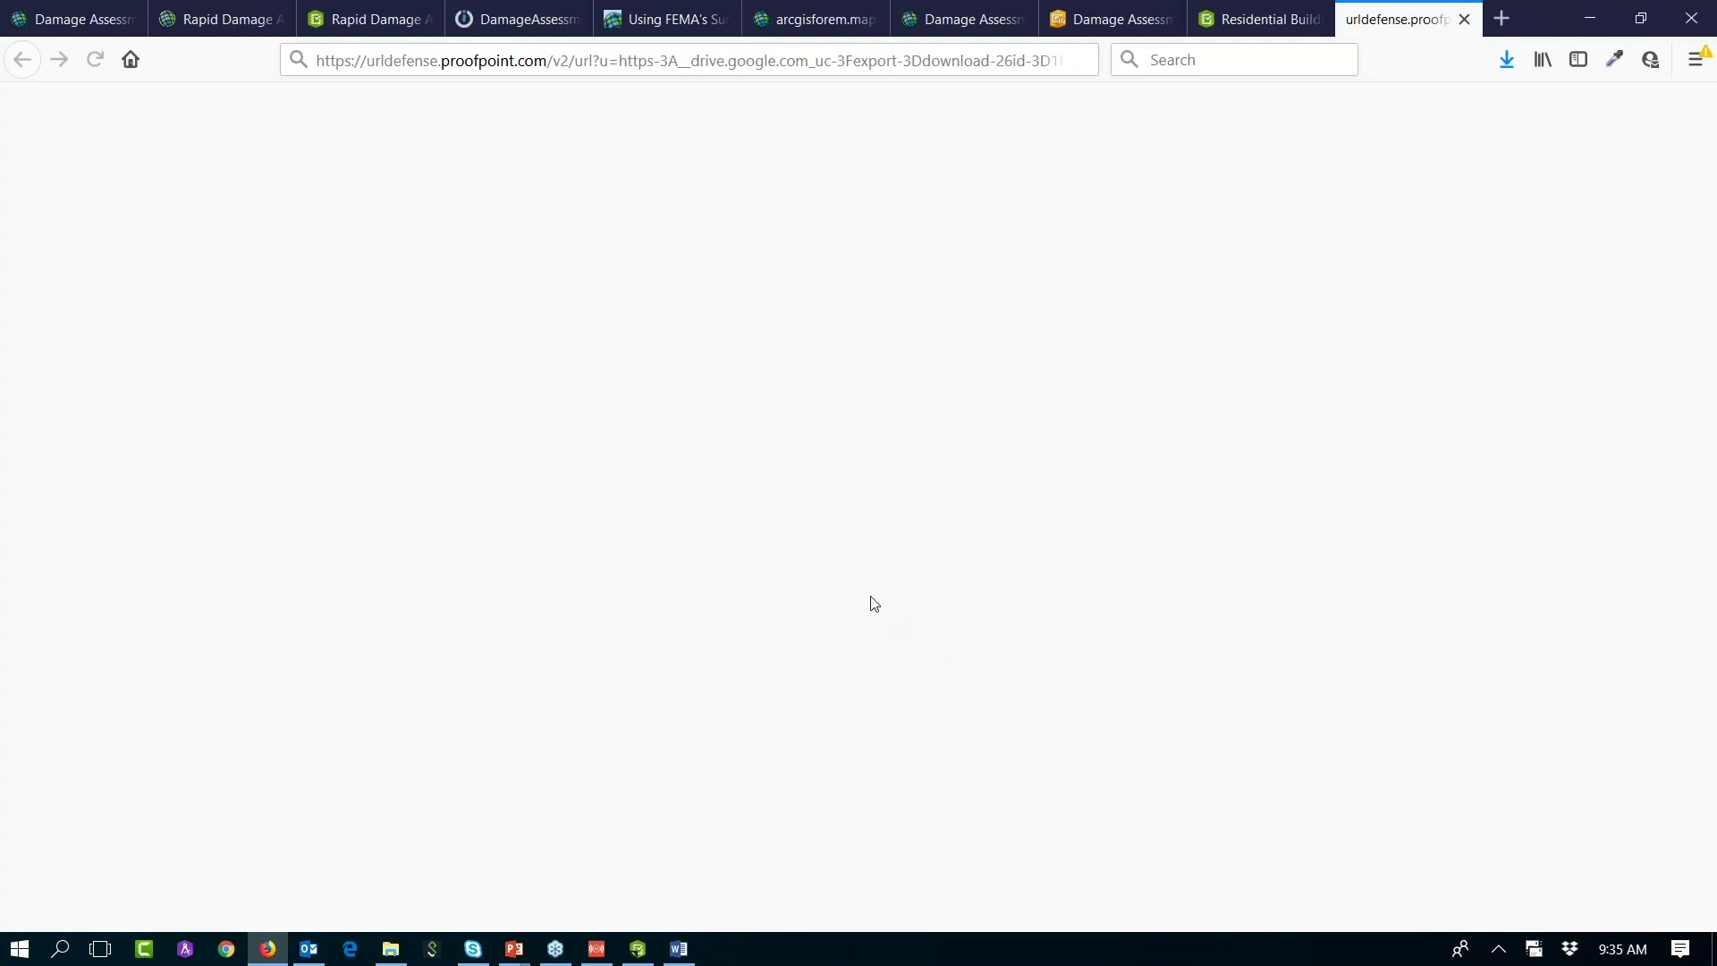
click(1506, 63)
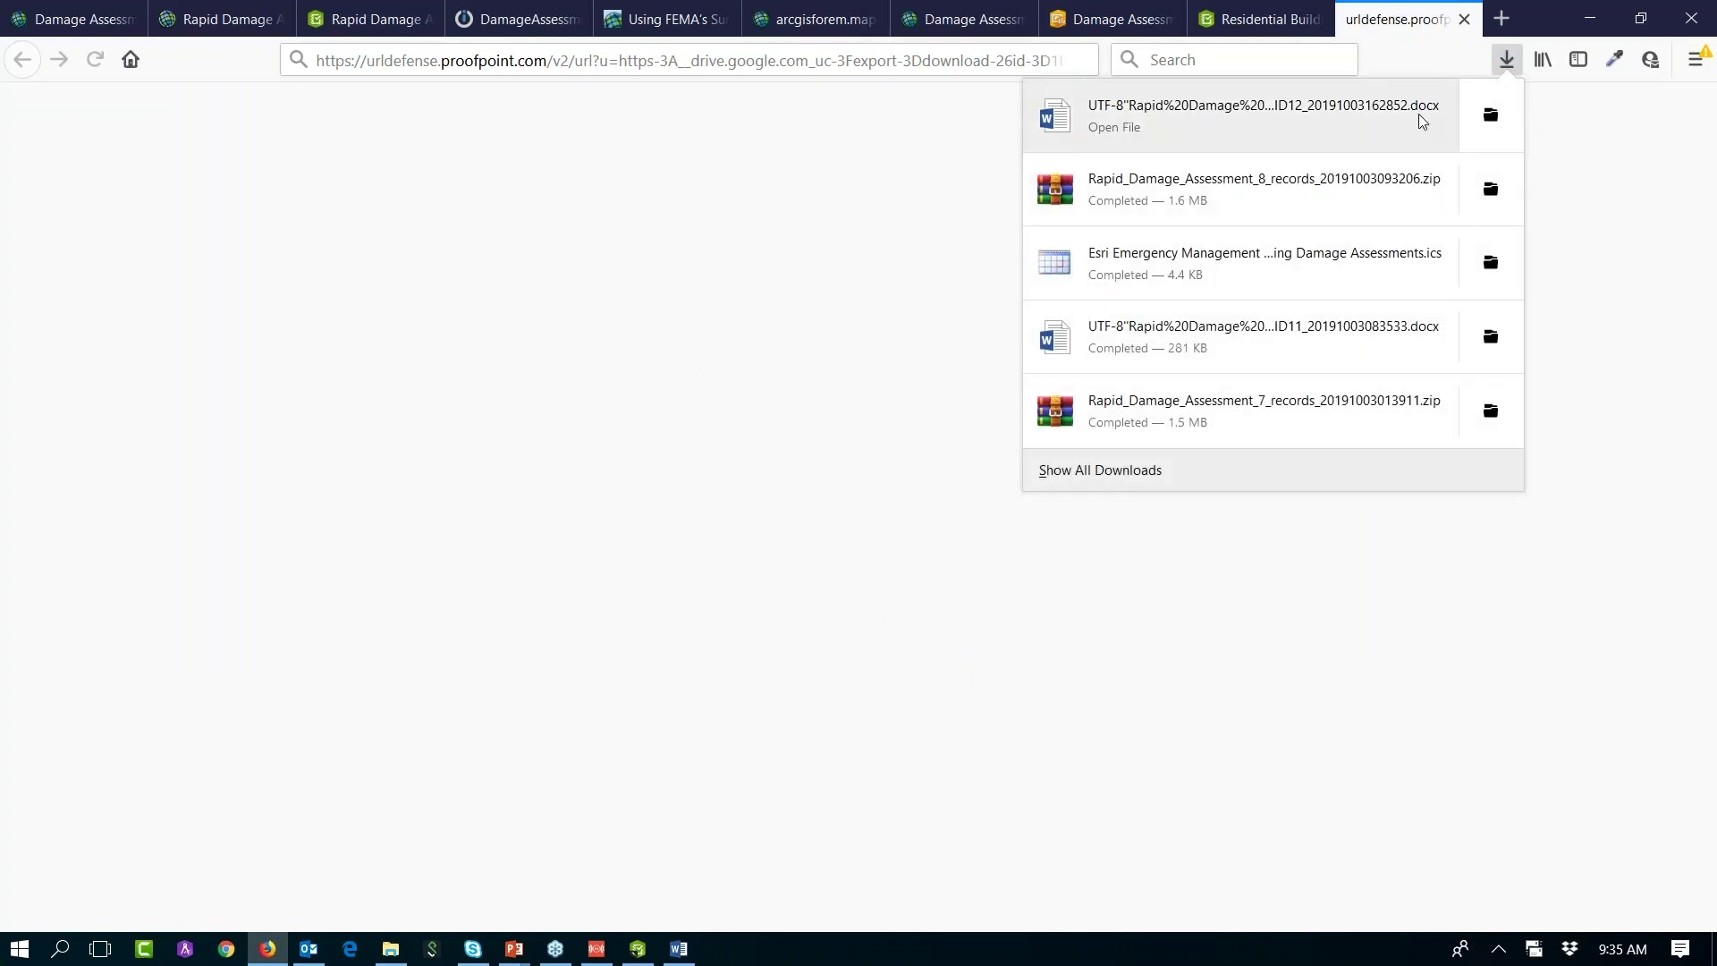
click(1345, 121)
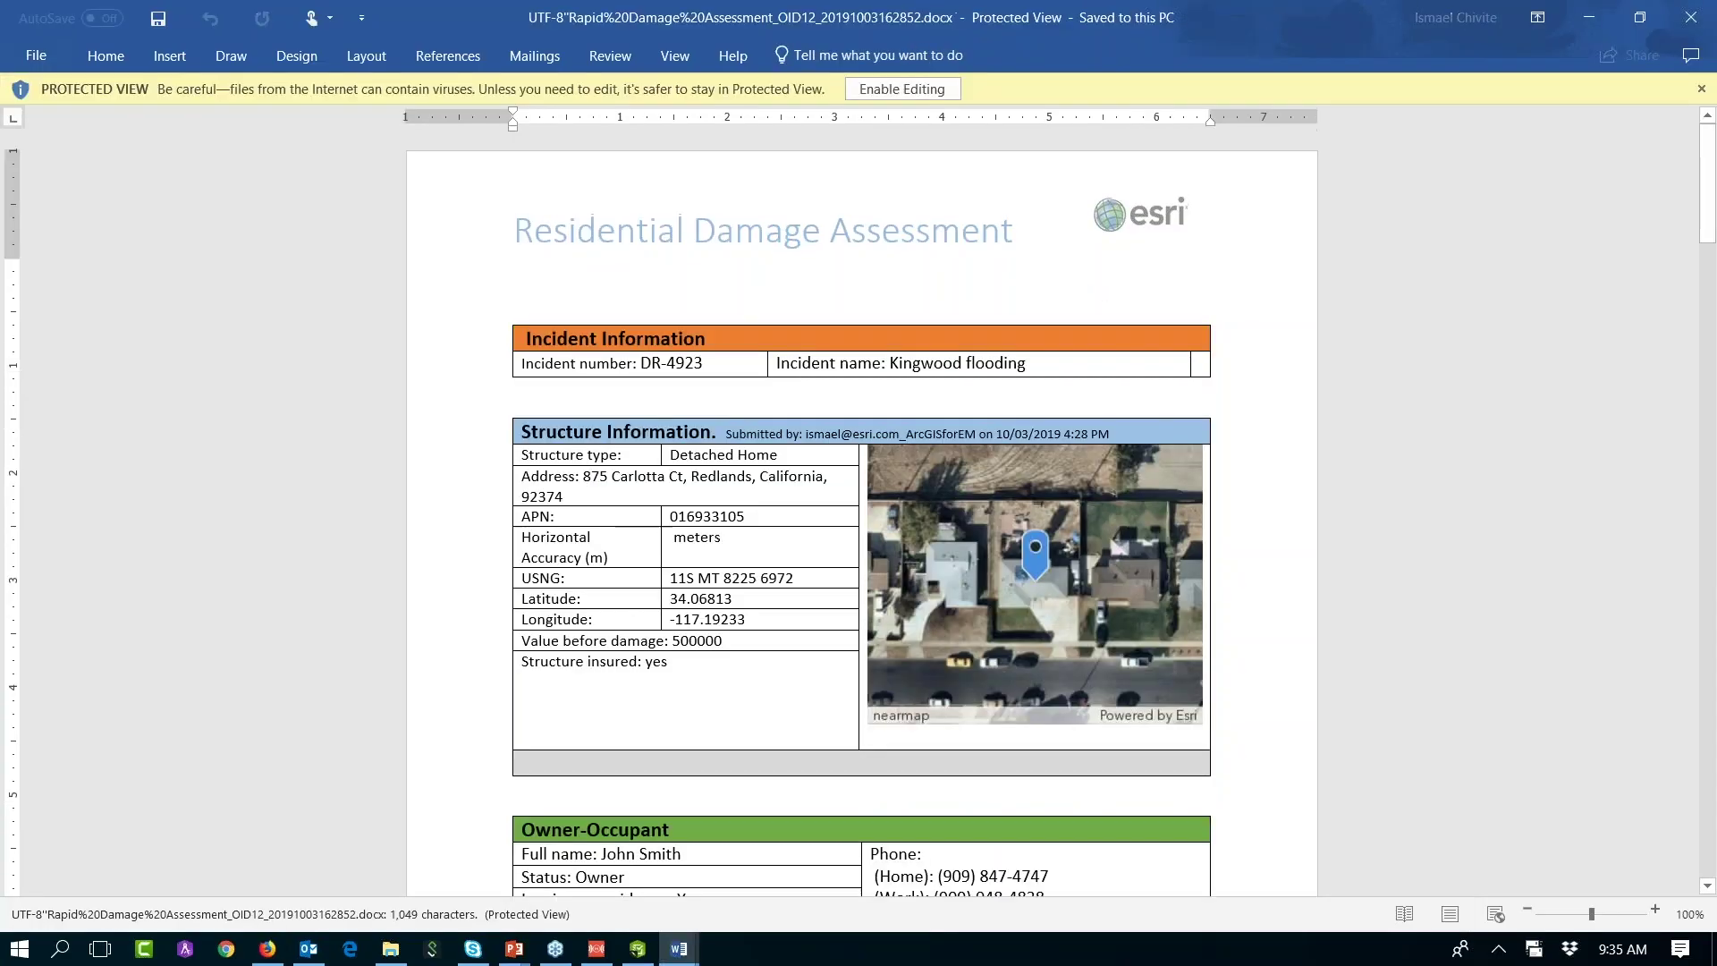
drag(1708, 179, 1709, 151)
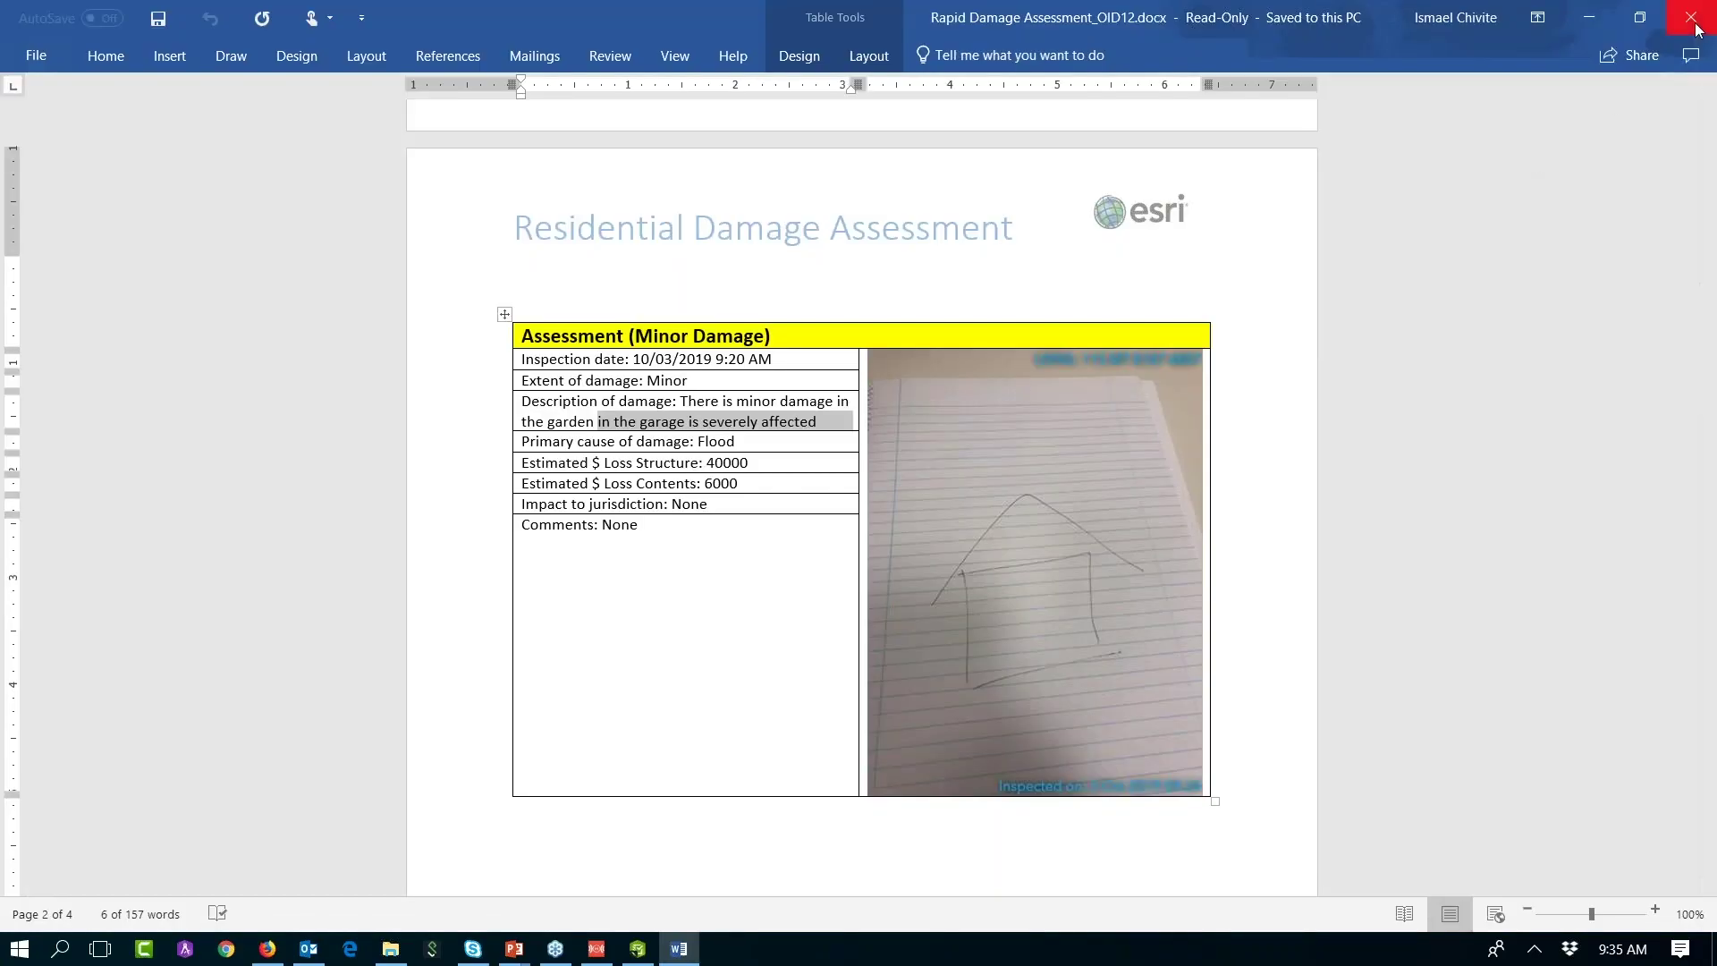
click(1696, 26)
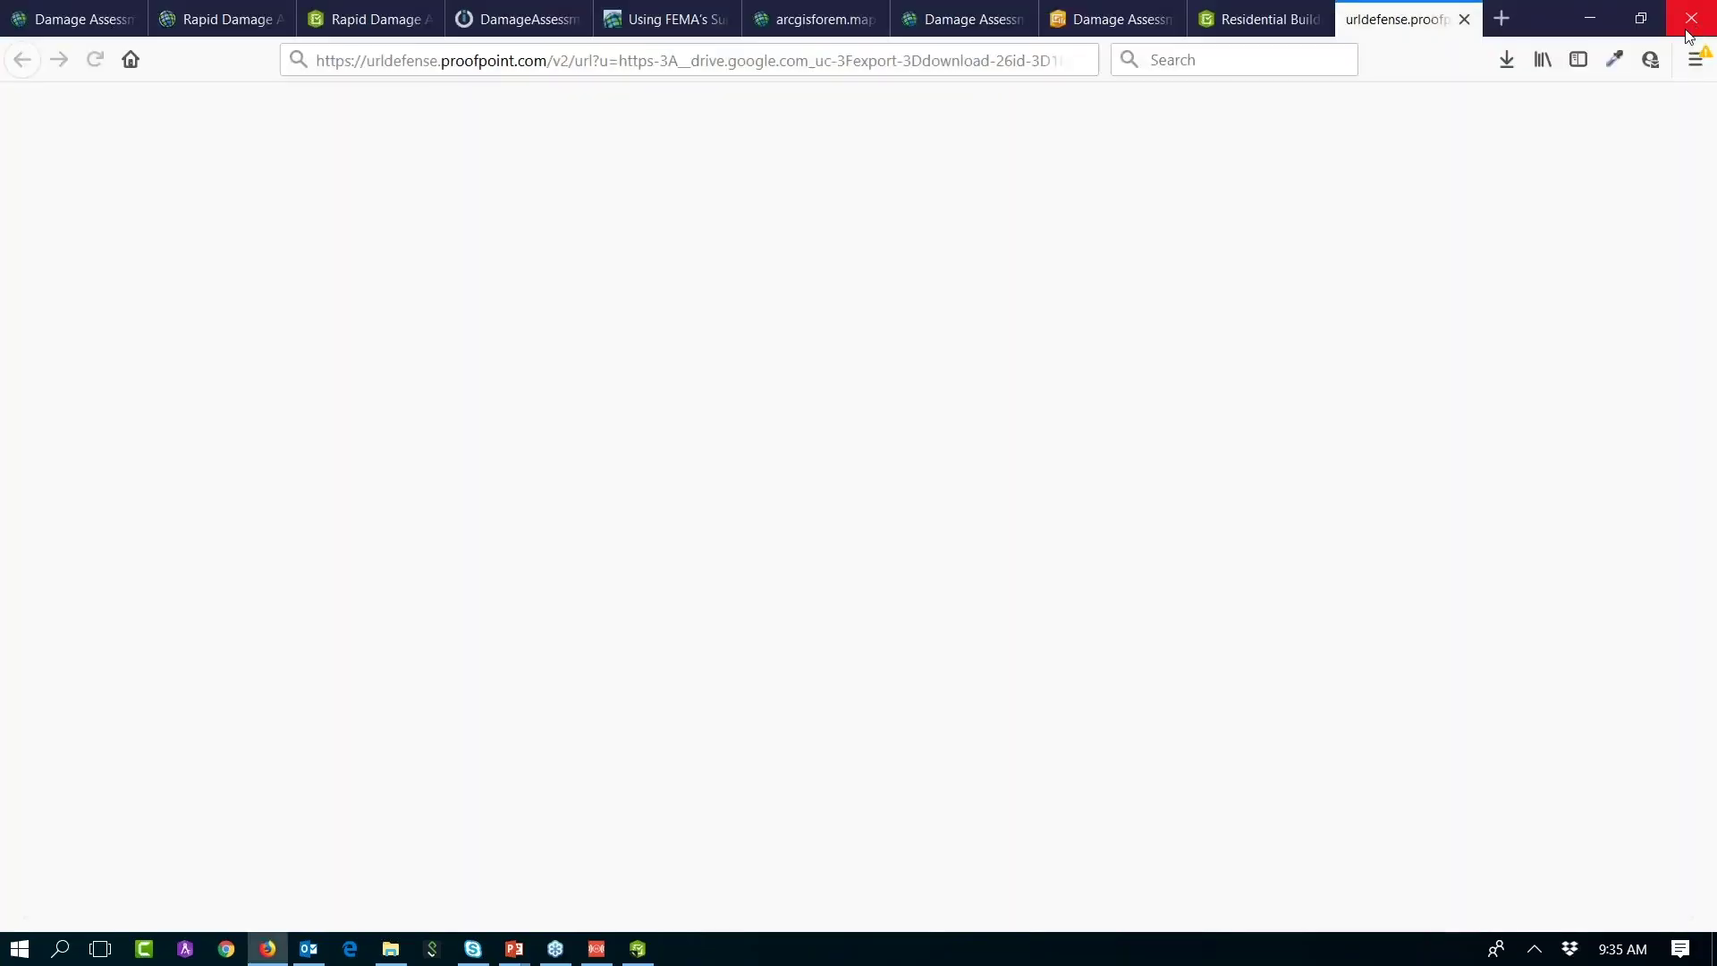
click(1464, 20)
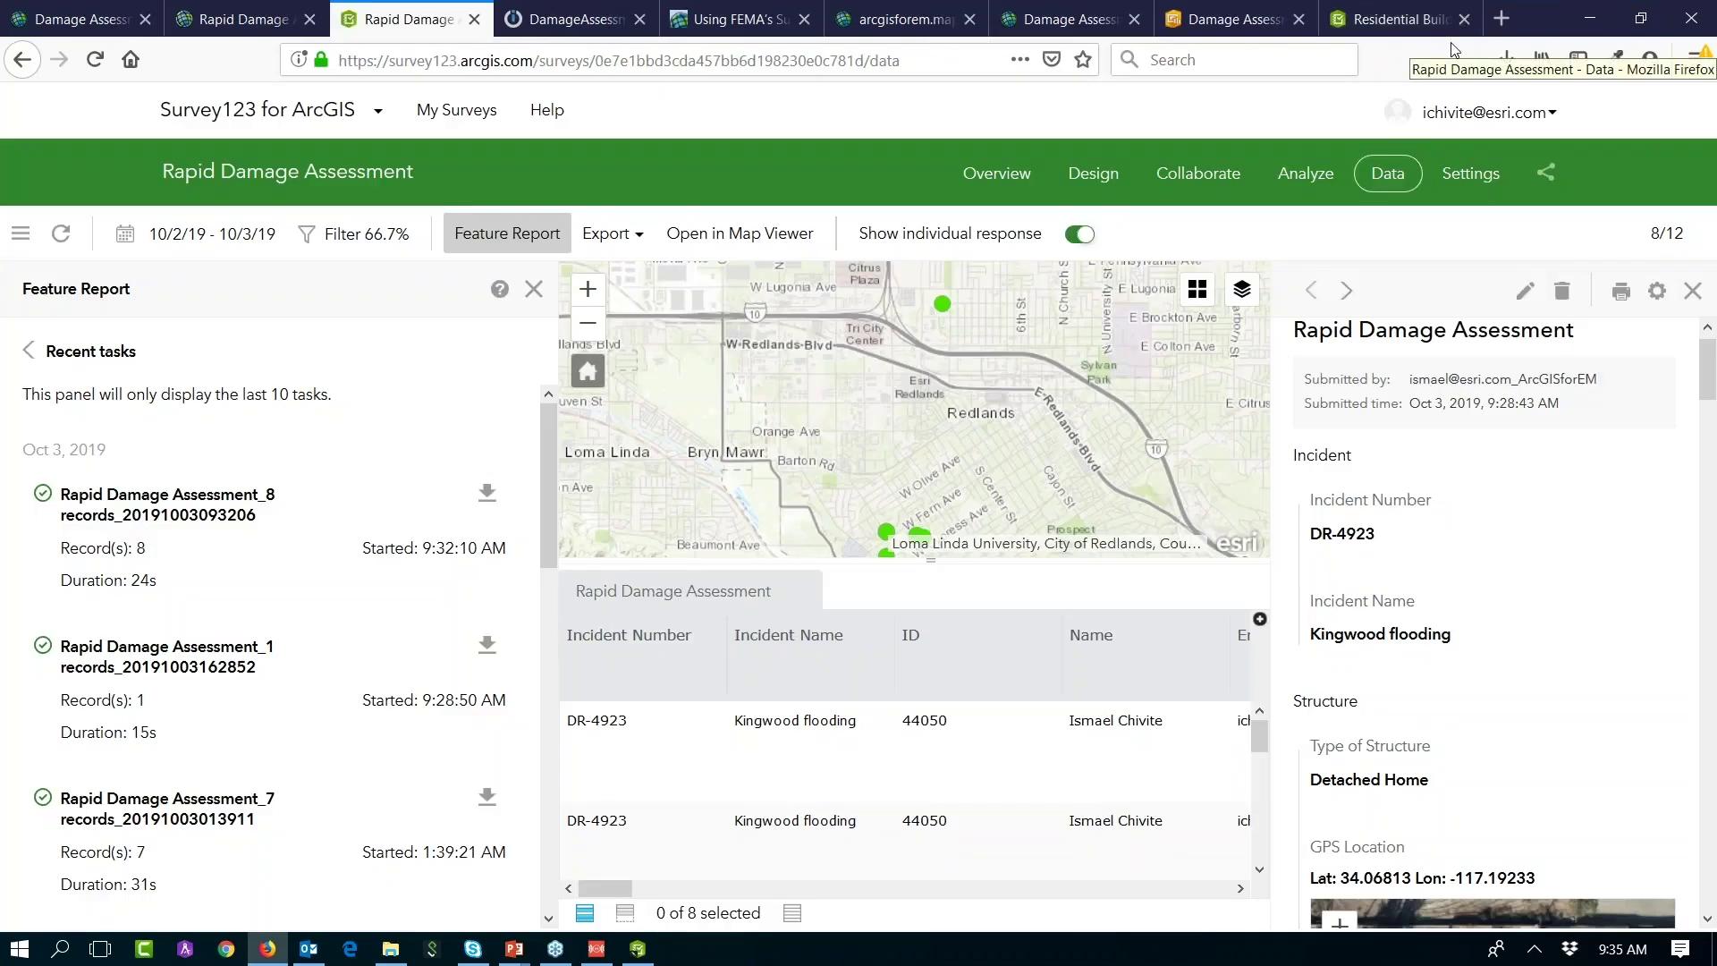
Step: Return to the PowerPoint slide show, advance to the agenda slide, and end the show
key(alt+Tab)
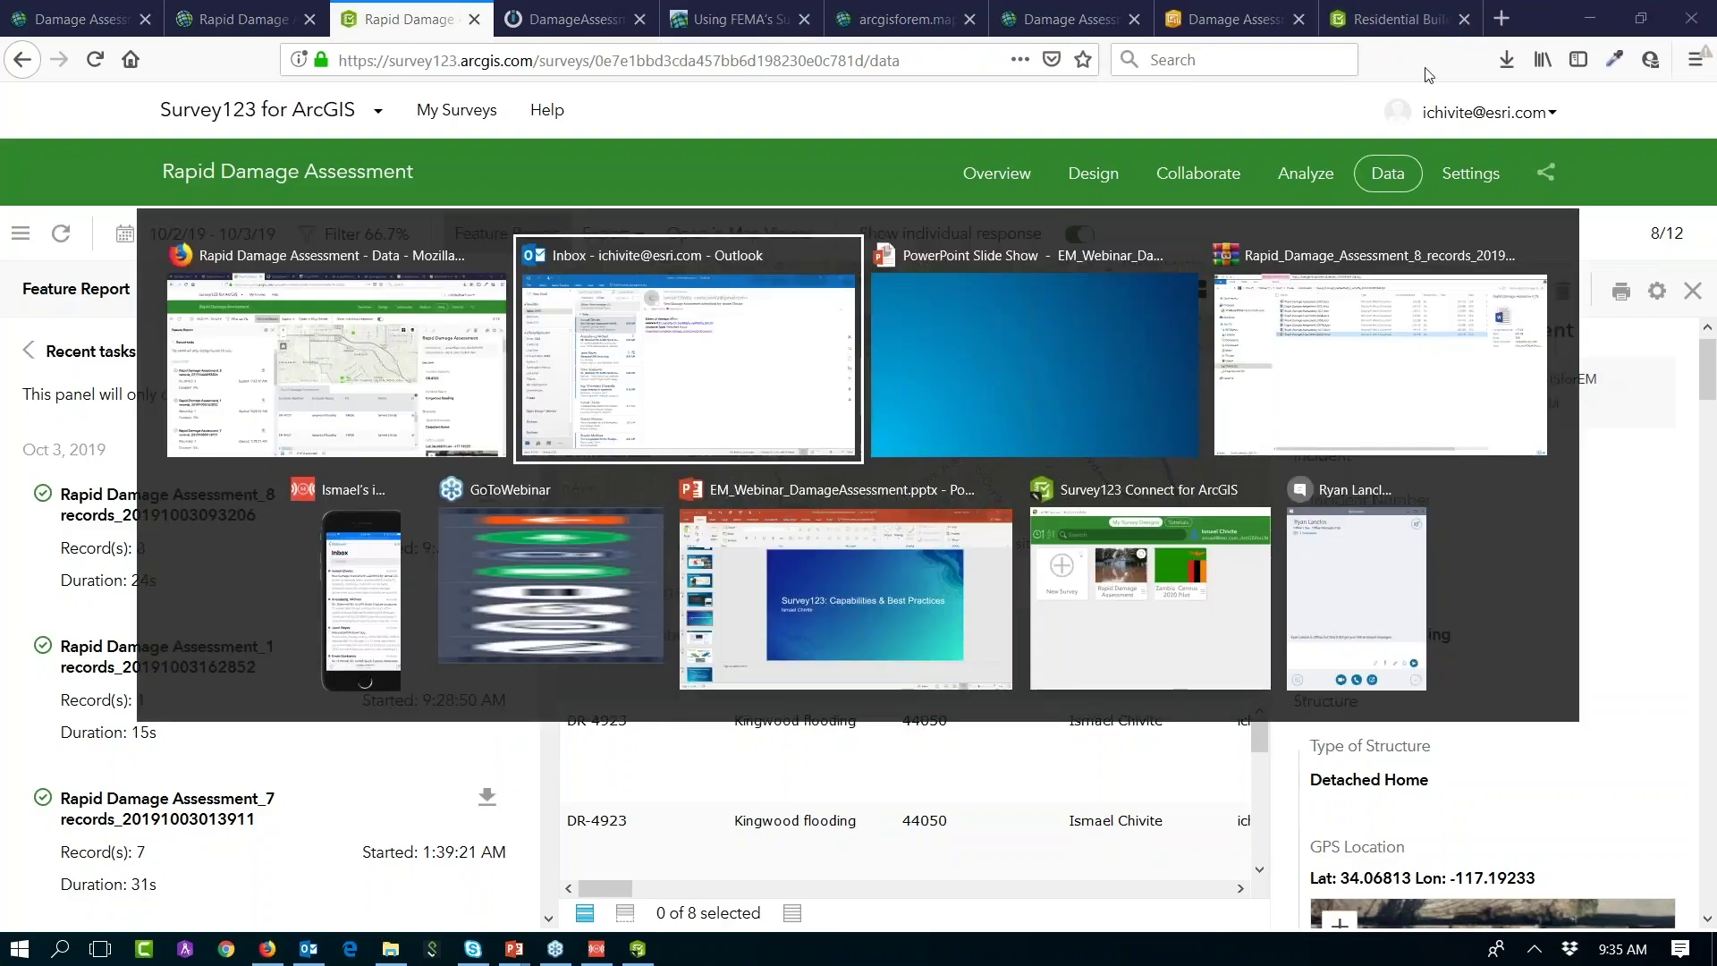
key(alt+Tab)
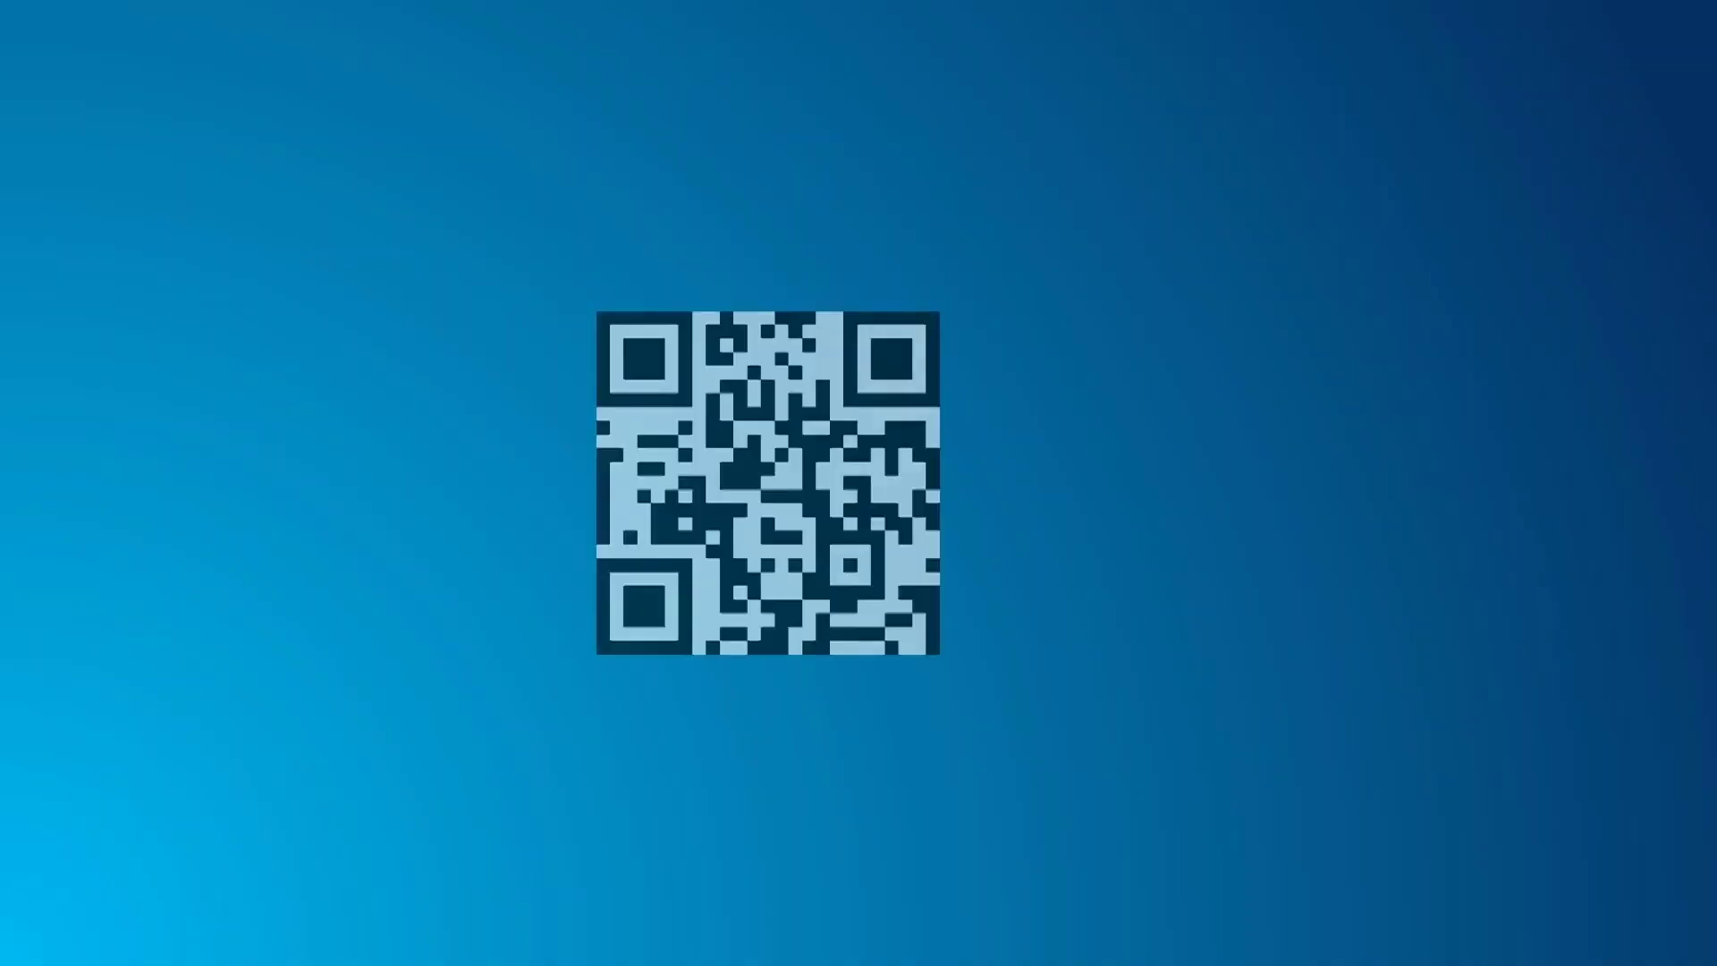
key(Right)
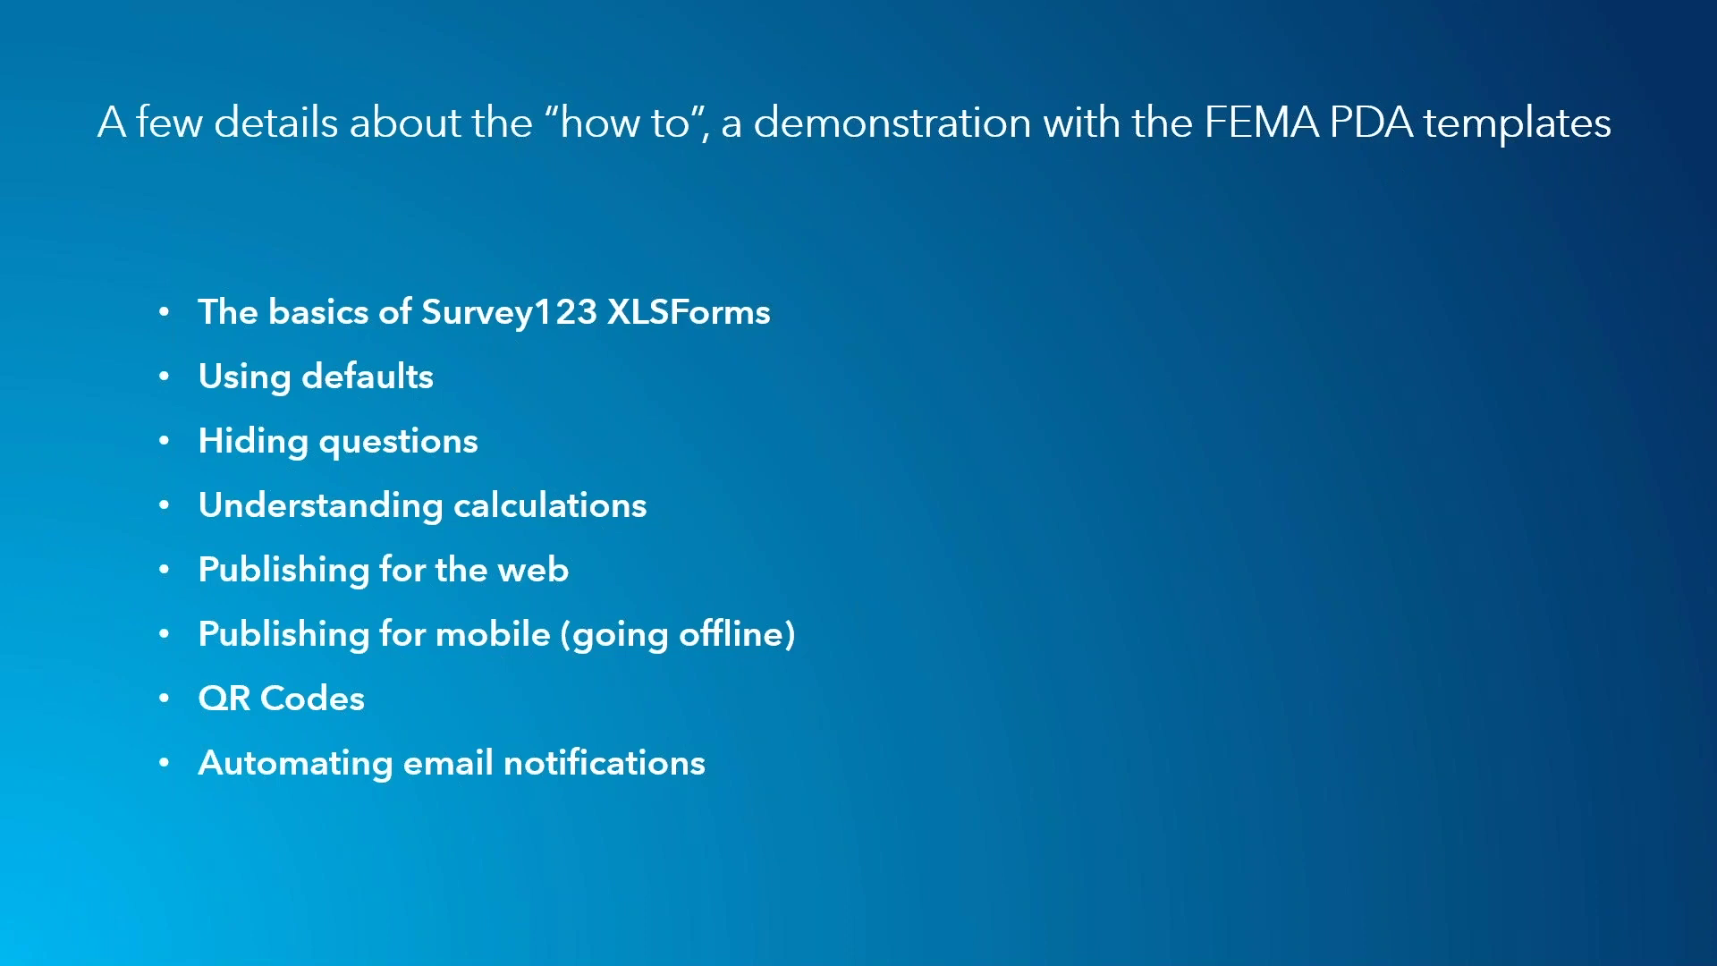
key(Escape)
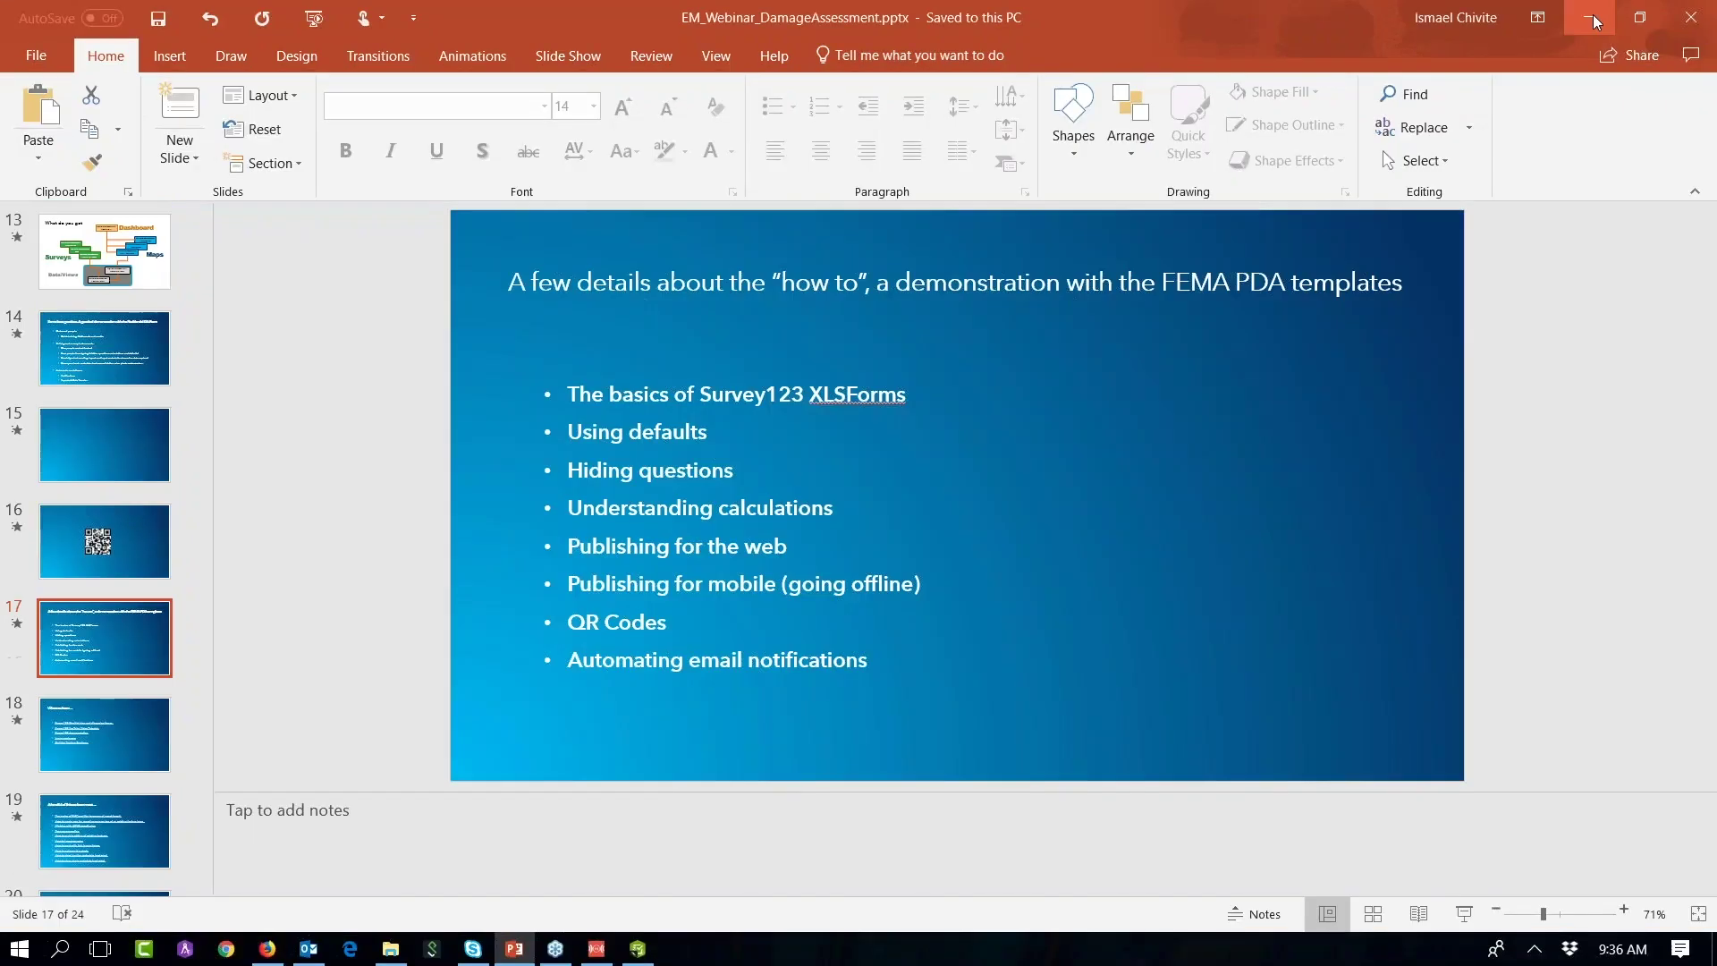
Step: Minimize PowerPoint, Firefox and Outlook to reveal the desktop
click(1591, 19)
click(1591, 19)
click(1591, 20)
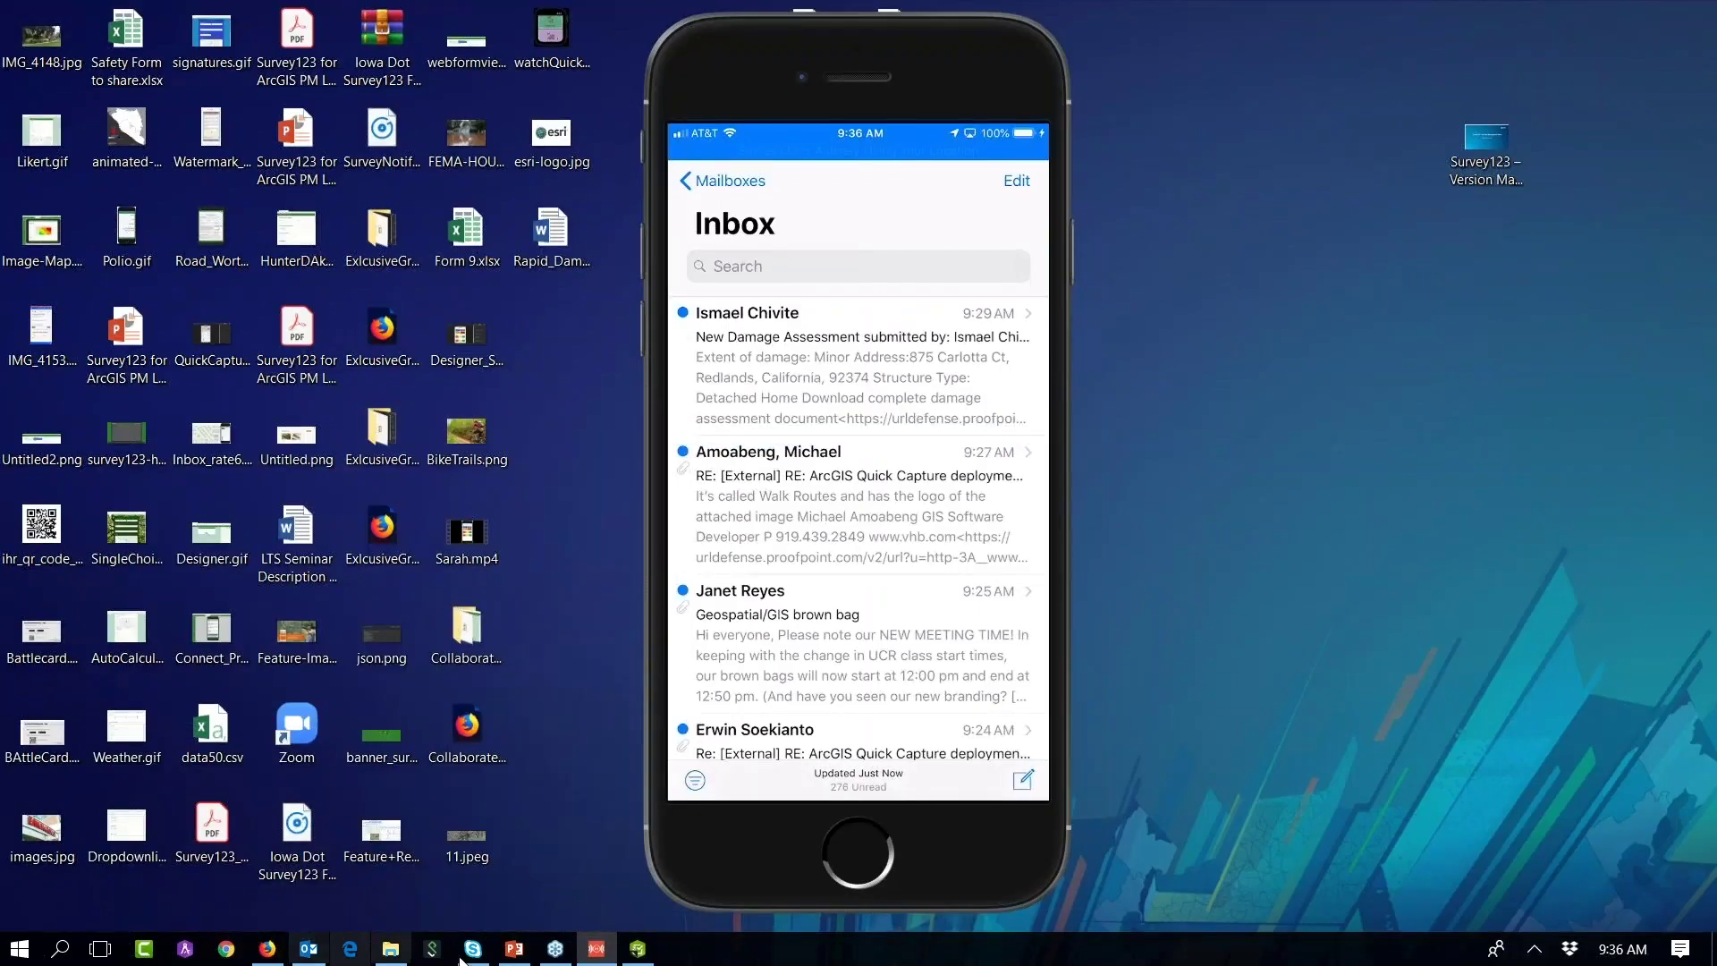
Step: Open Survey123 Connect maximized and start a new survey titled 'Flood Redlands'
click(638, 948)
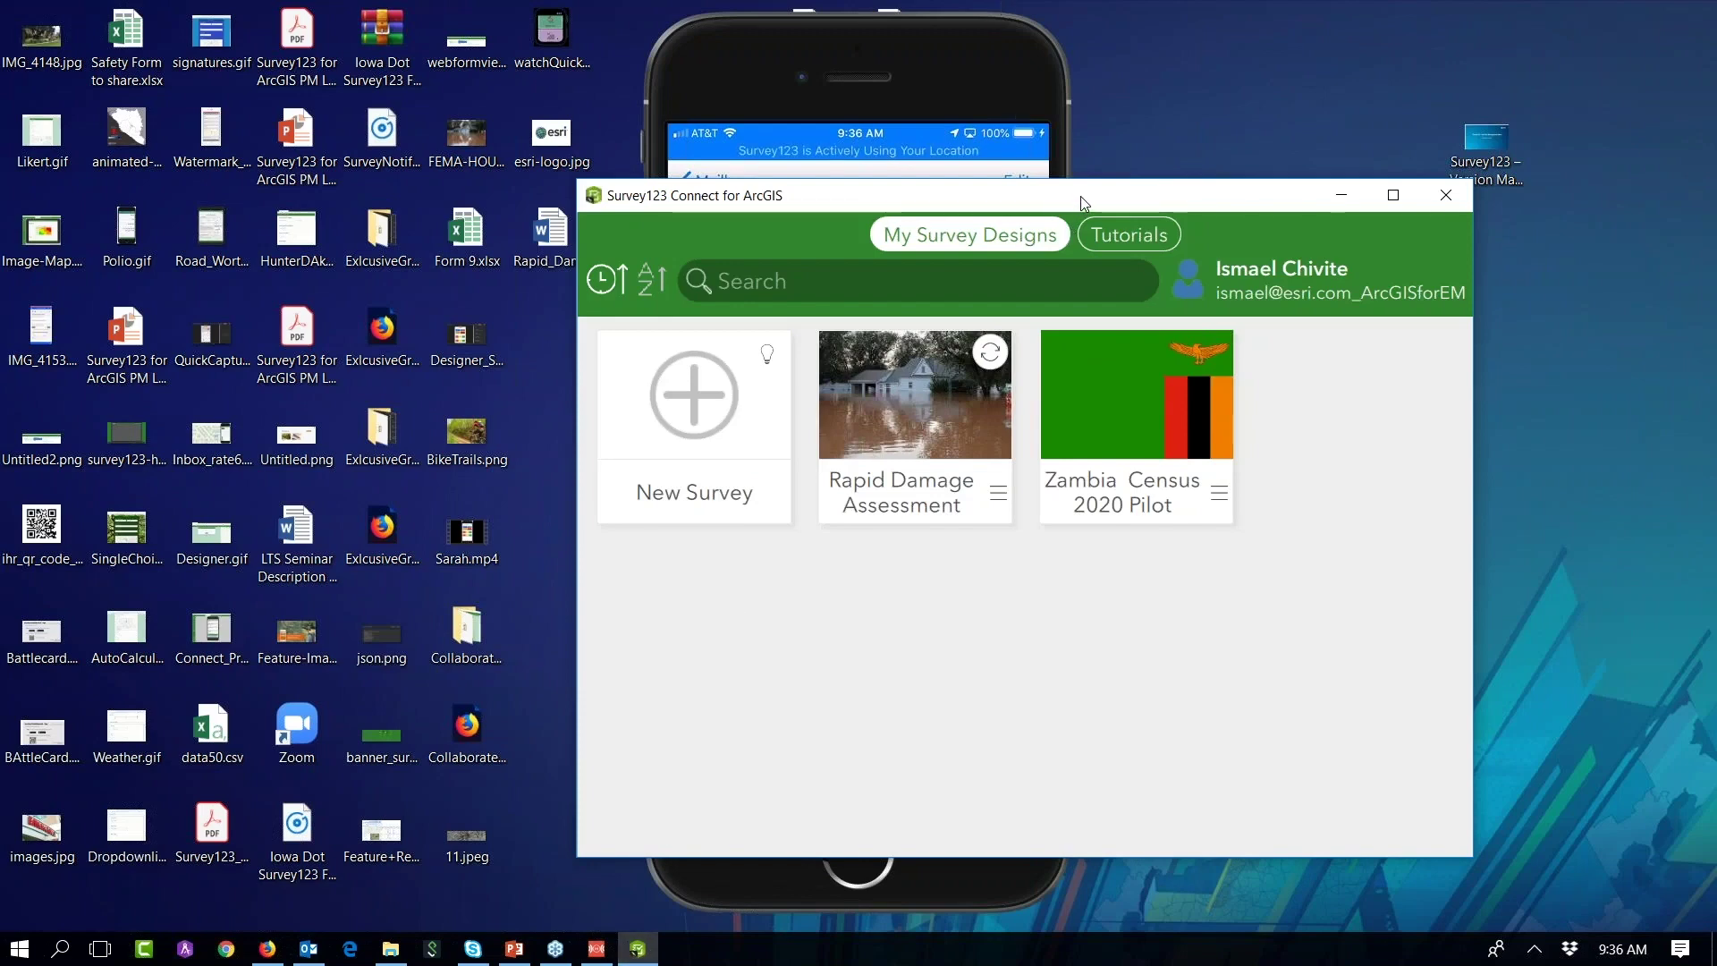
click(1398, 195)
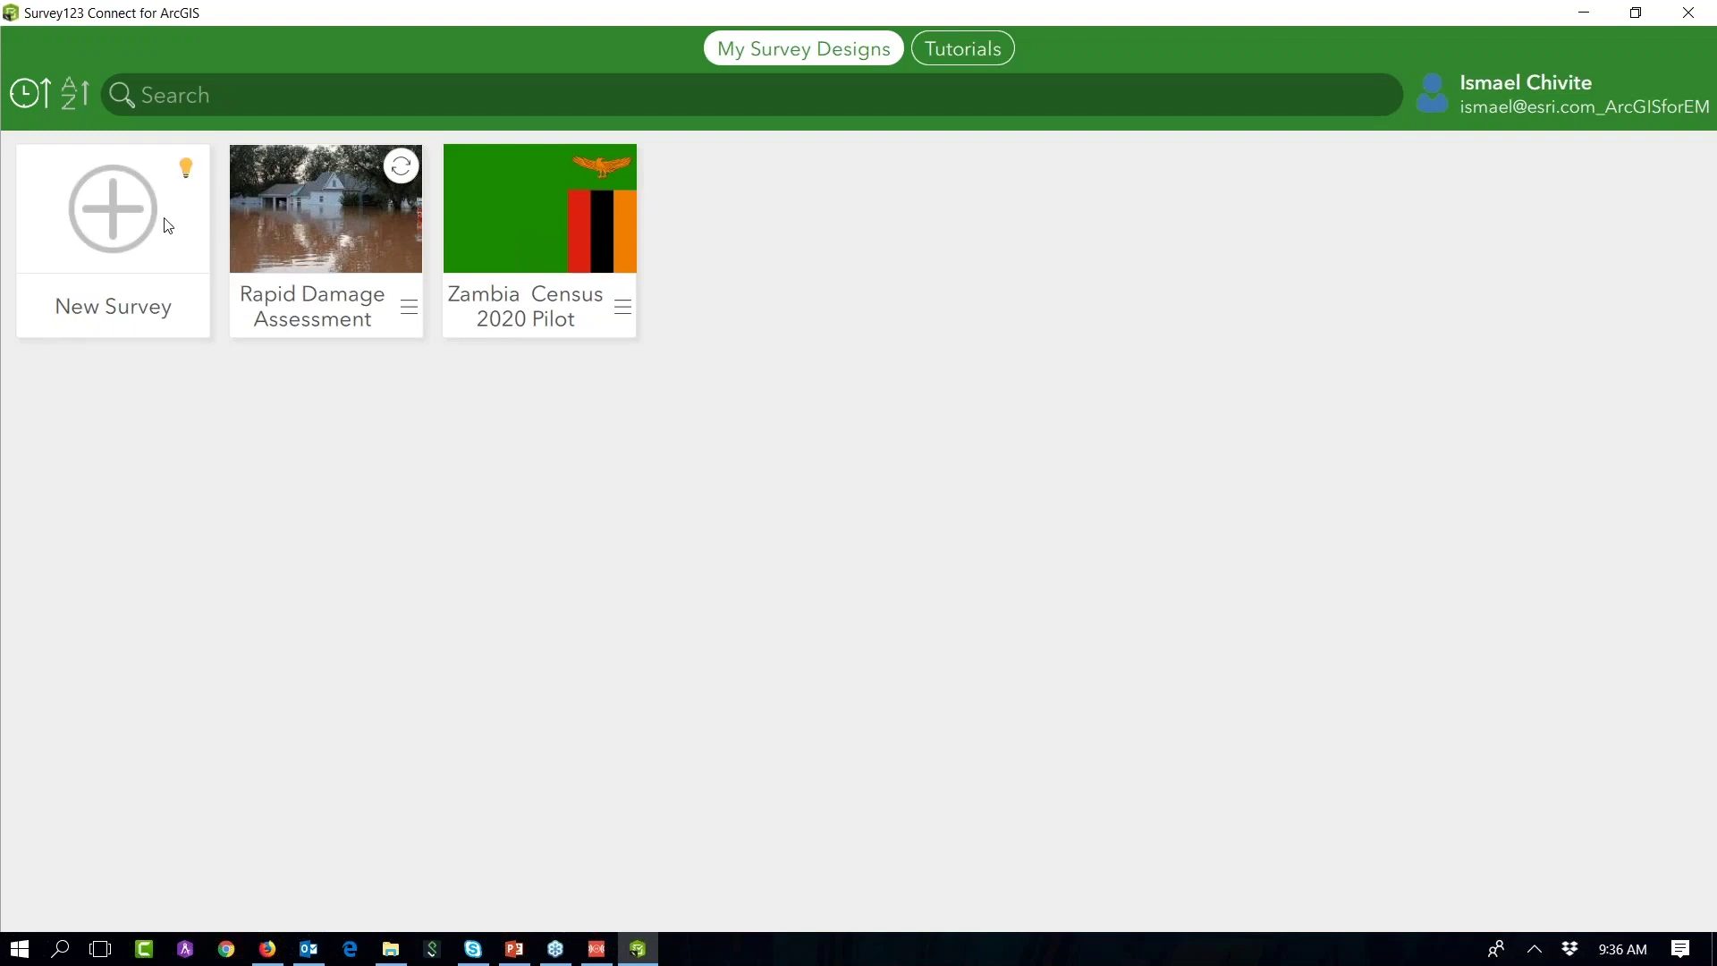
click(120, 222)
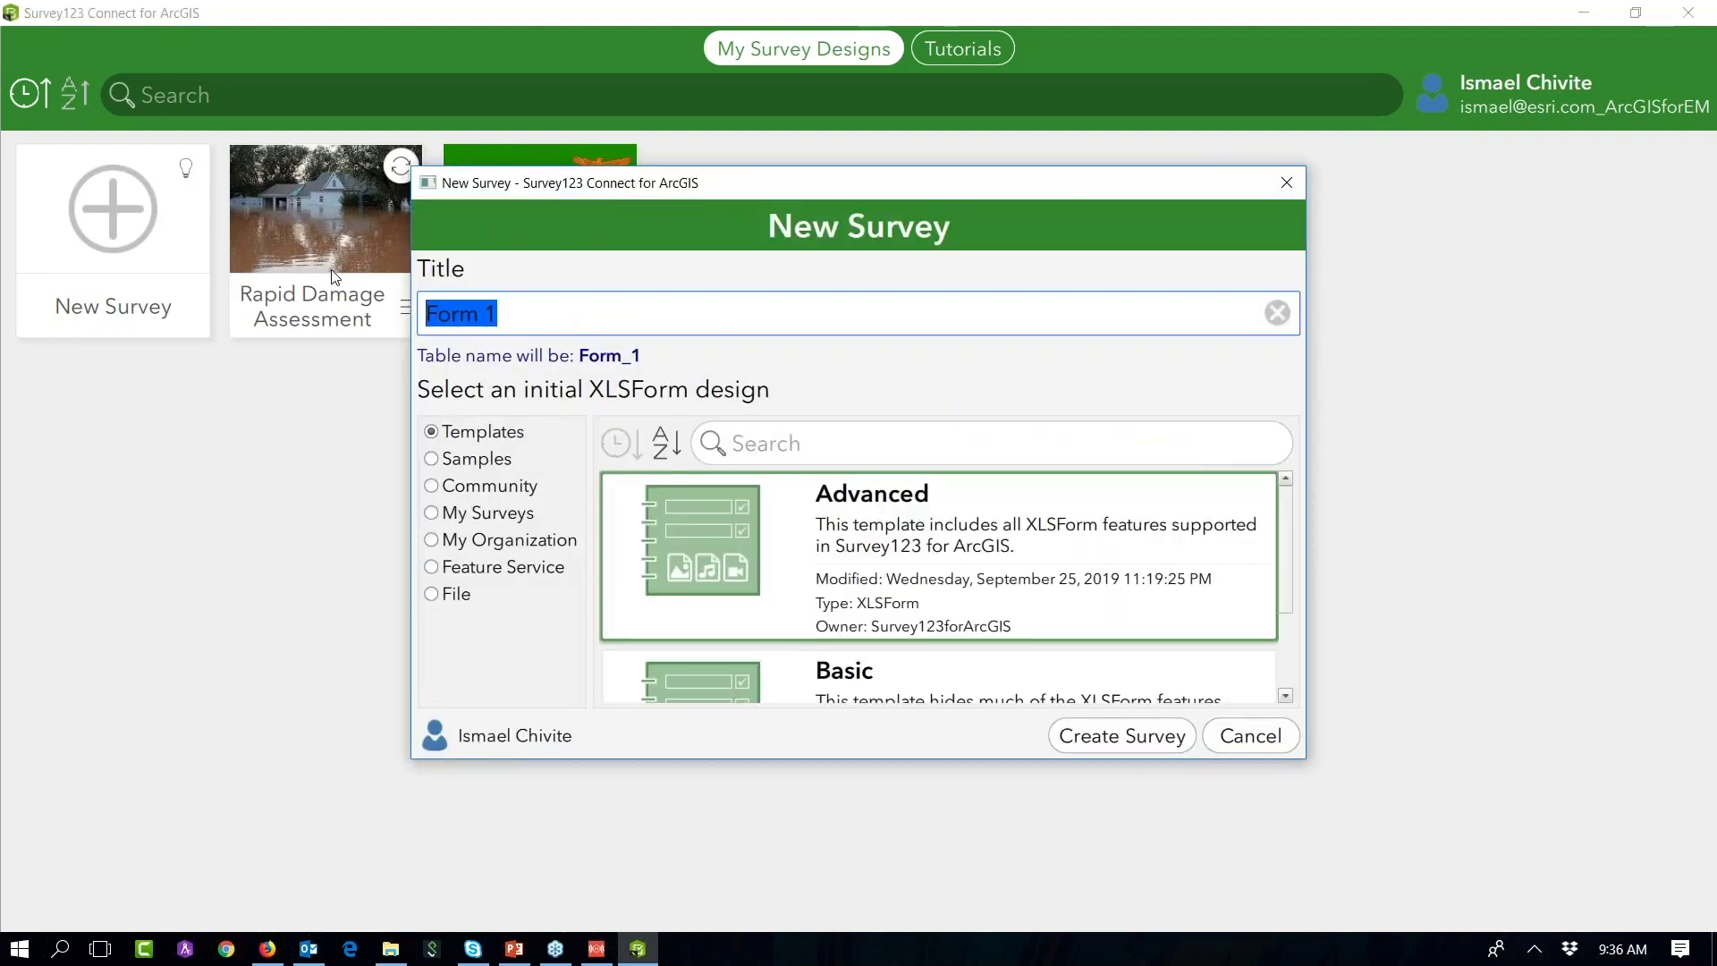
text(F)
key(BackSpace)
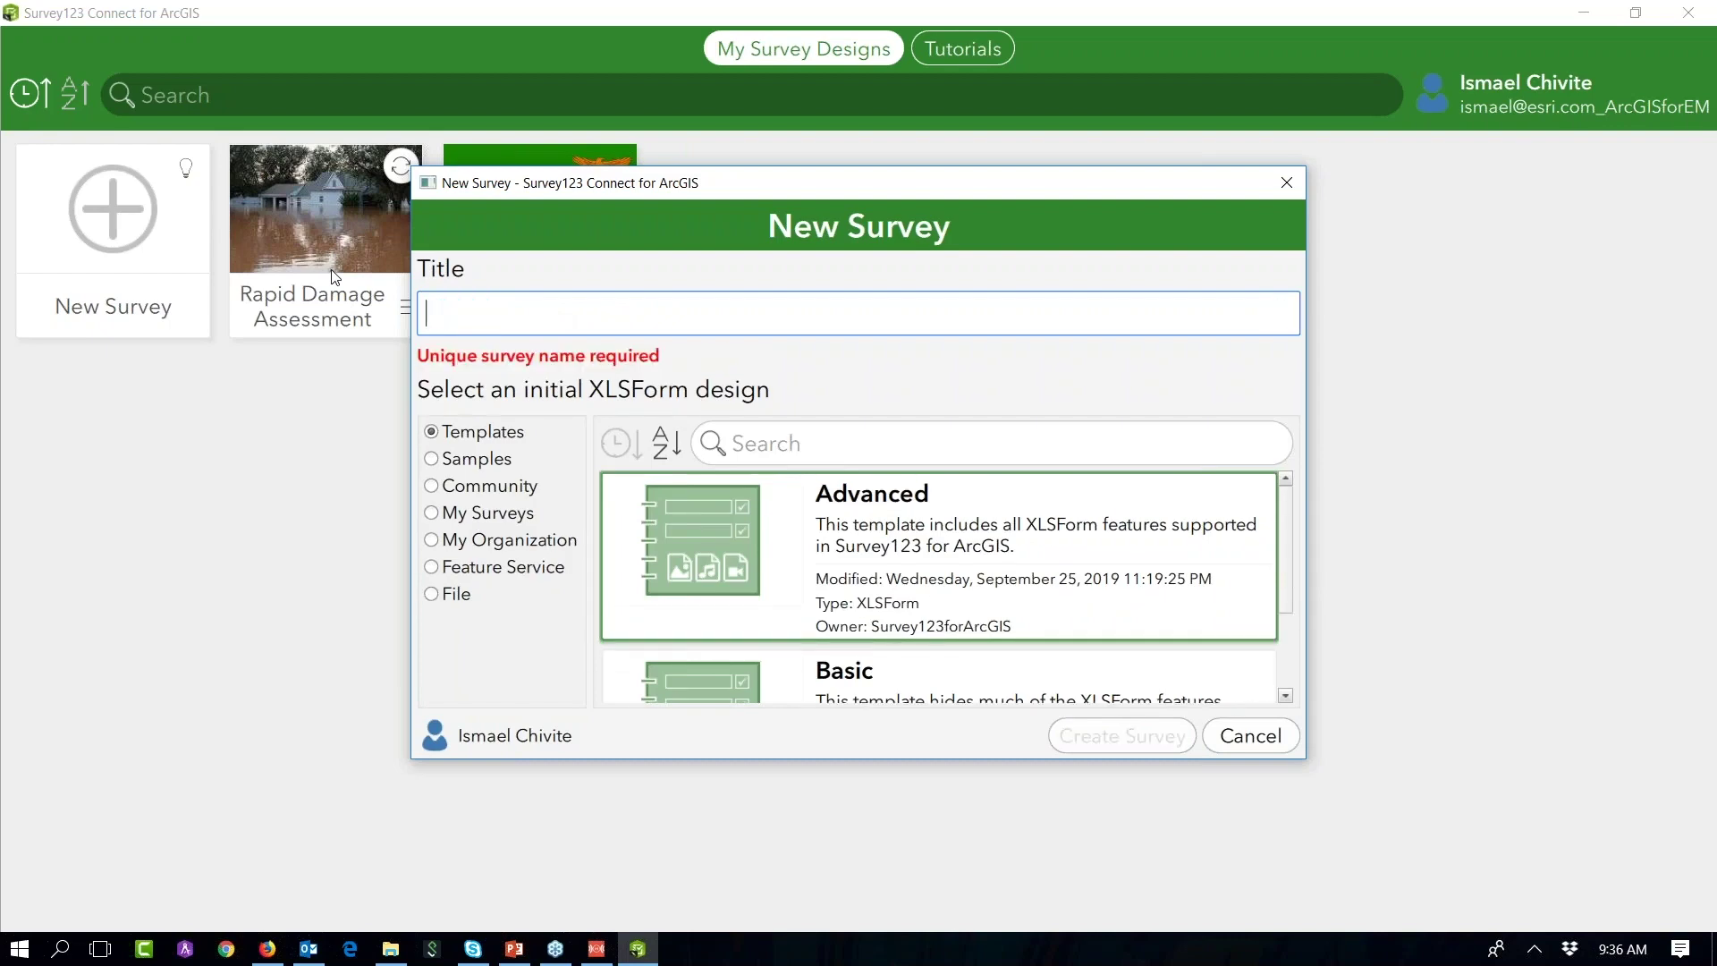
text(Flood Rdl)
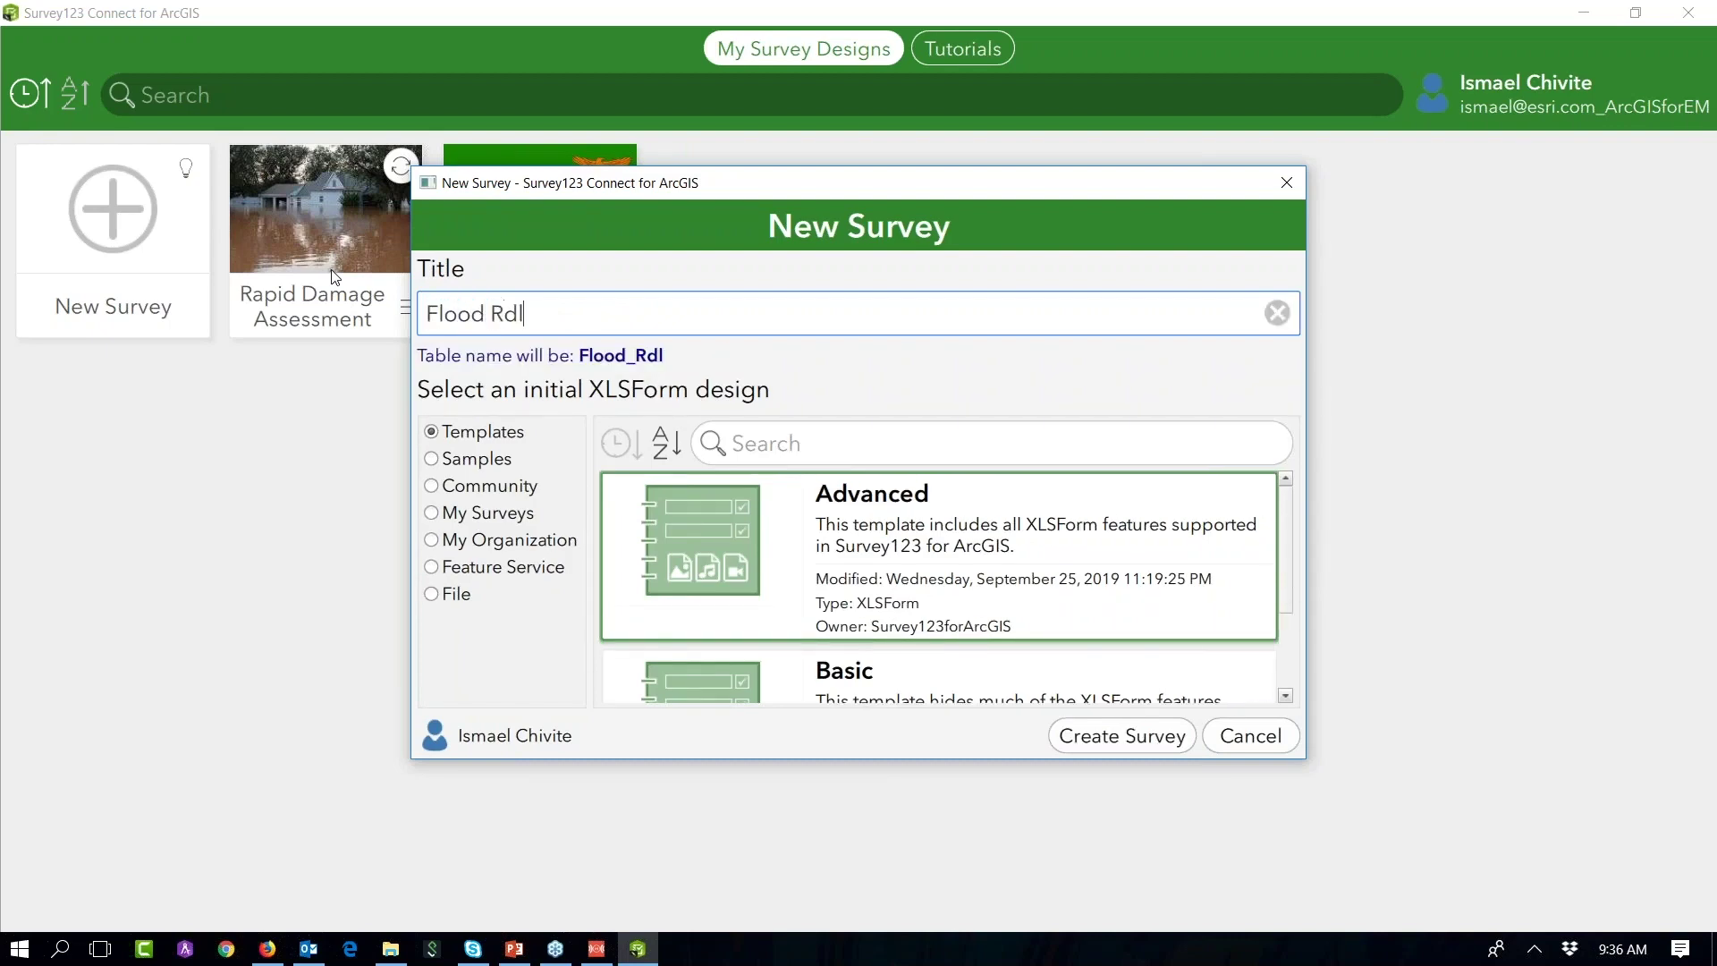
key(BackSpace)
key(BackSpace)
text(dlands)
click(504, 320)
text(e)
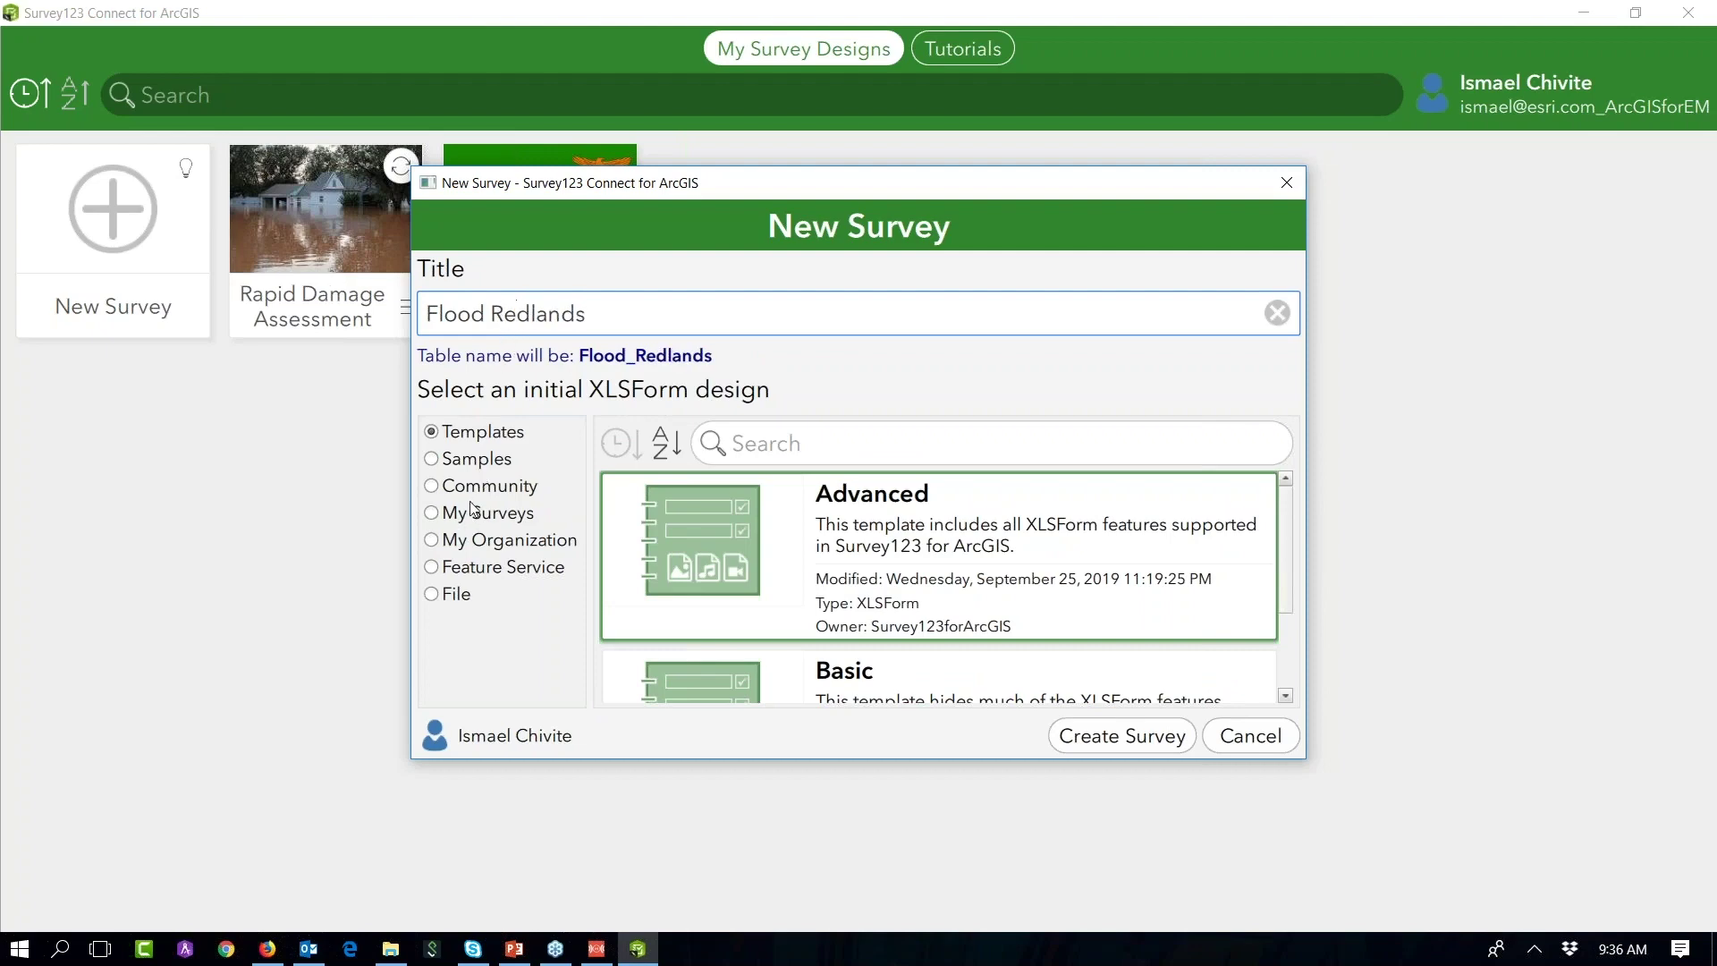
Step: Search community designs for 'fema' and create the survey from the FEMA IA Express PDA V2.16 form
click(475, 488)
click(841, 457)
text(fema)
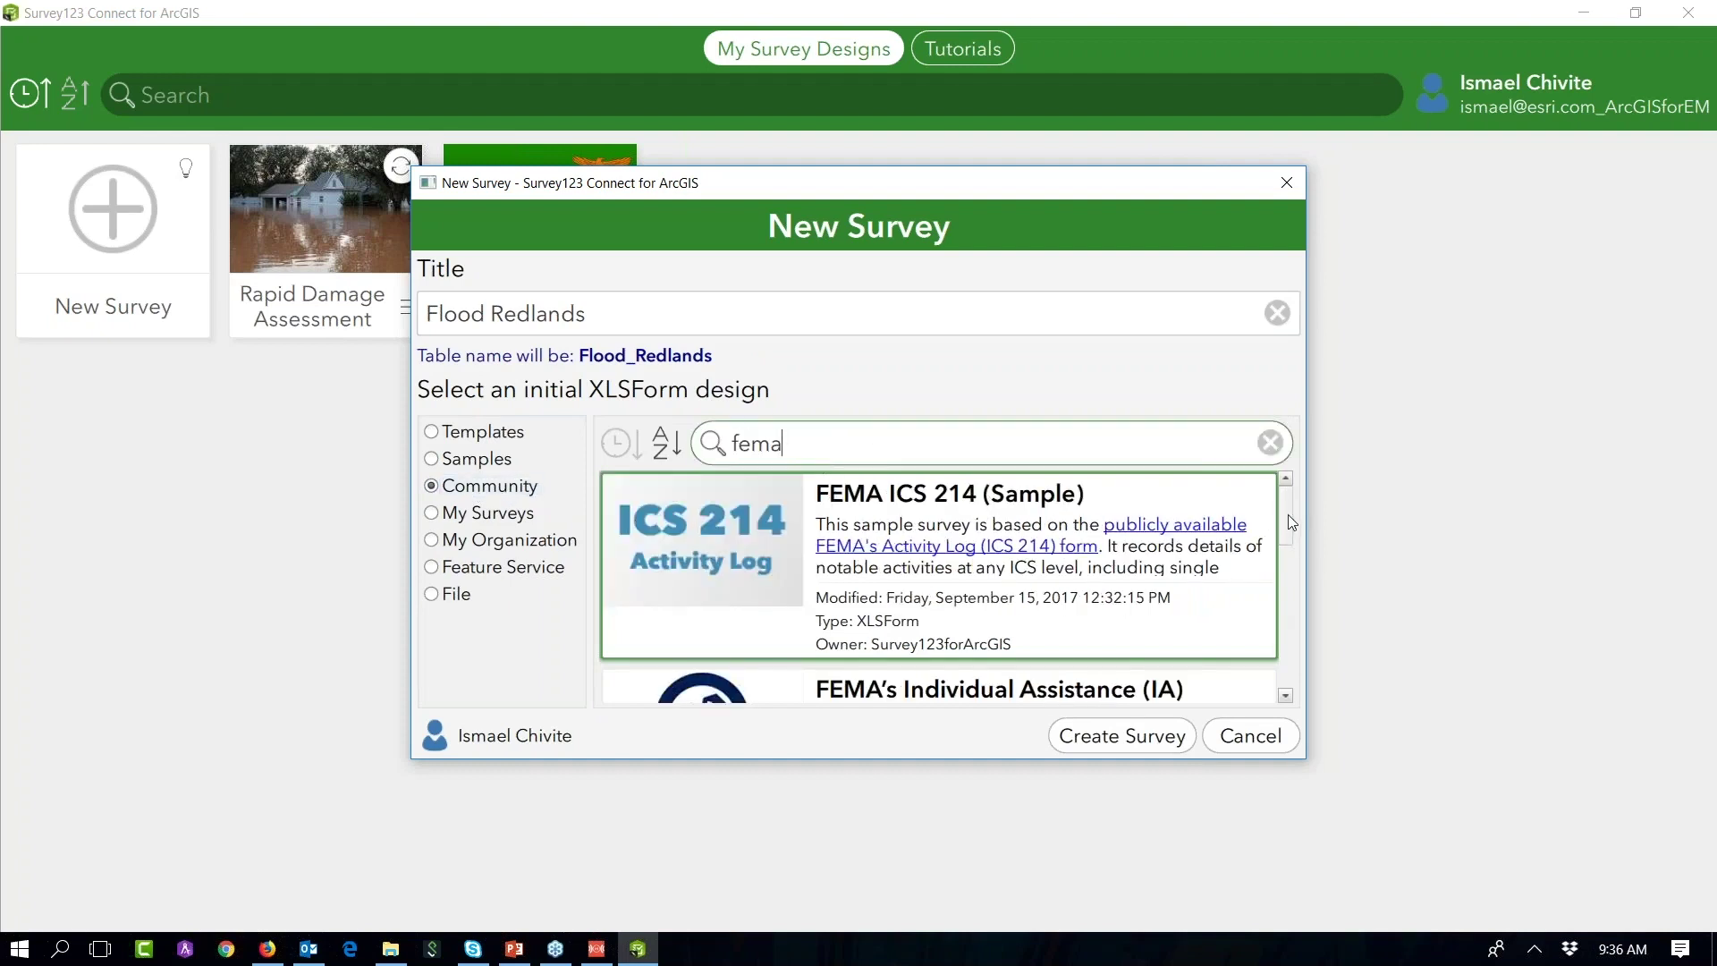
drag(1291, 524, 1285, 572)
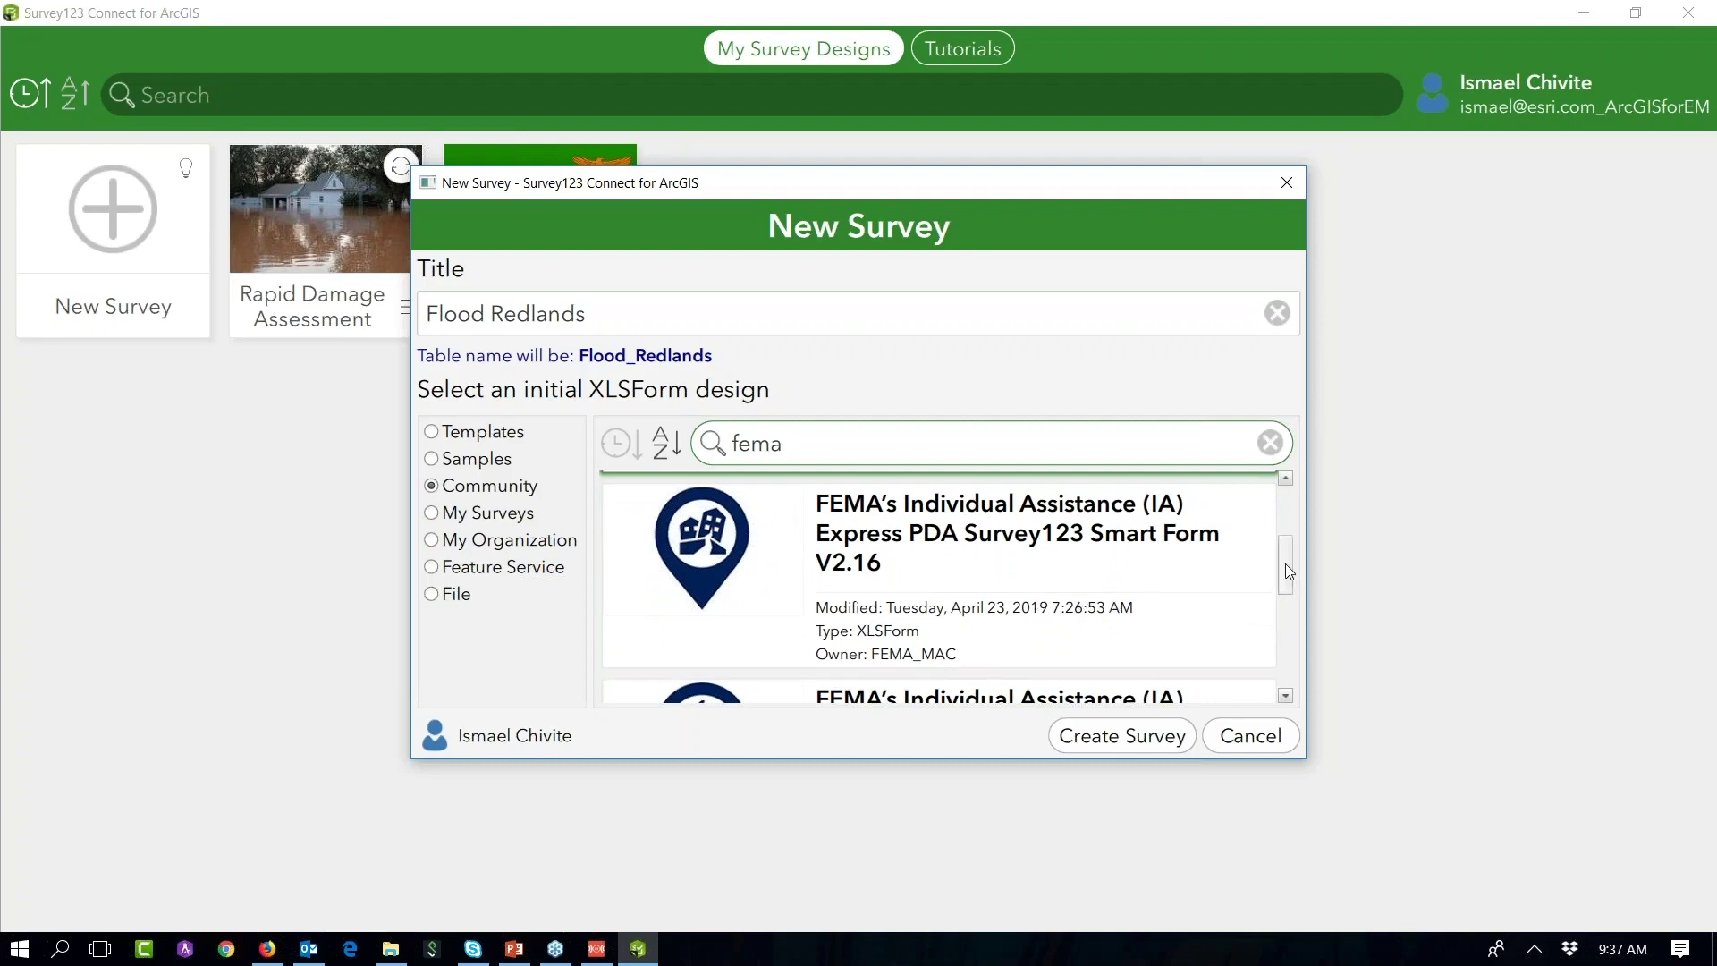
drag(1284, 566, 1284, 568)
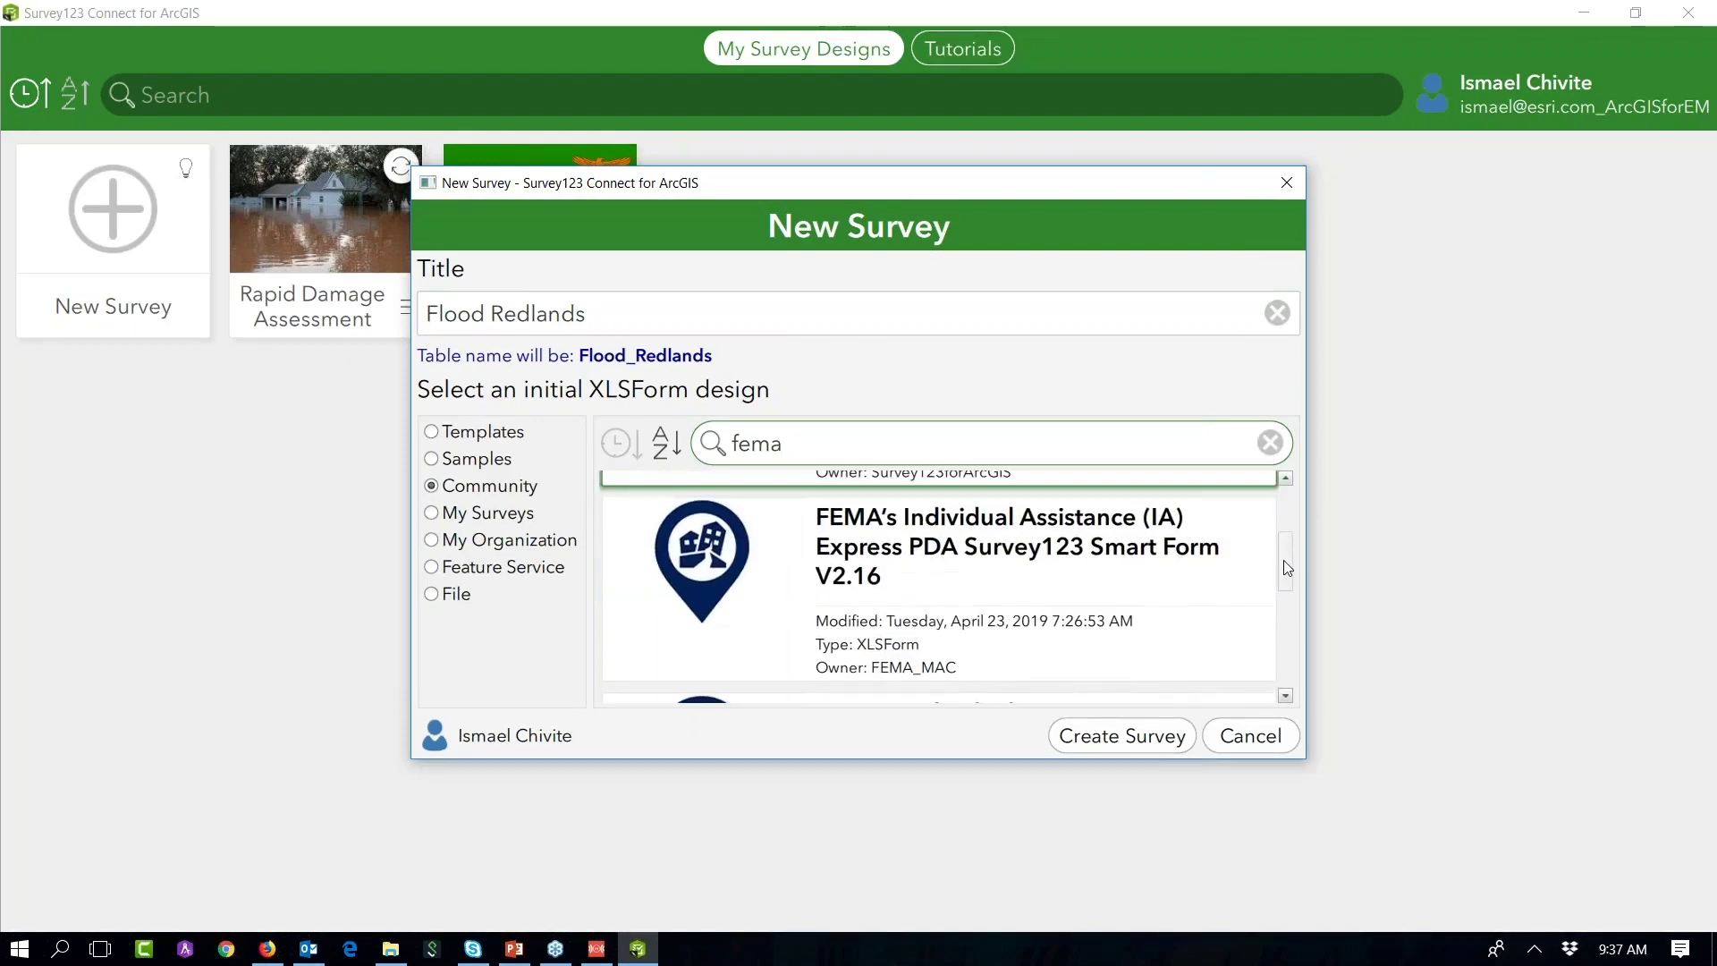
mouse_move(986, 597)
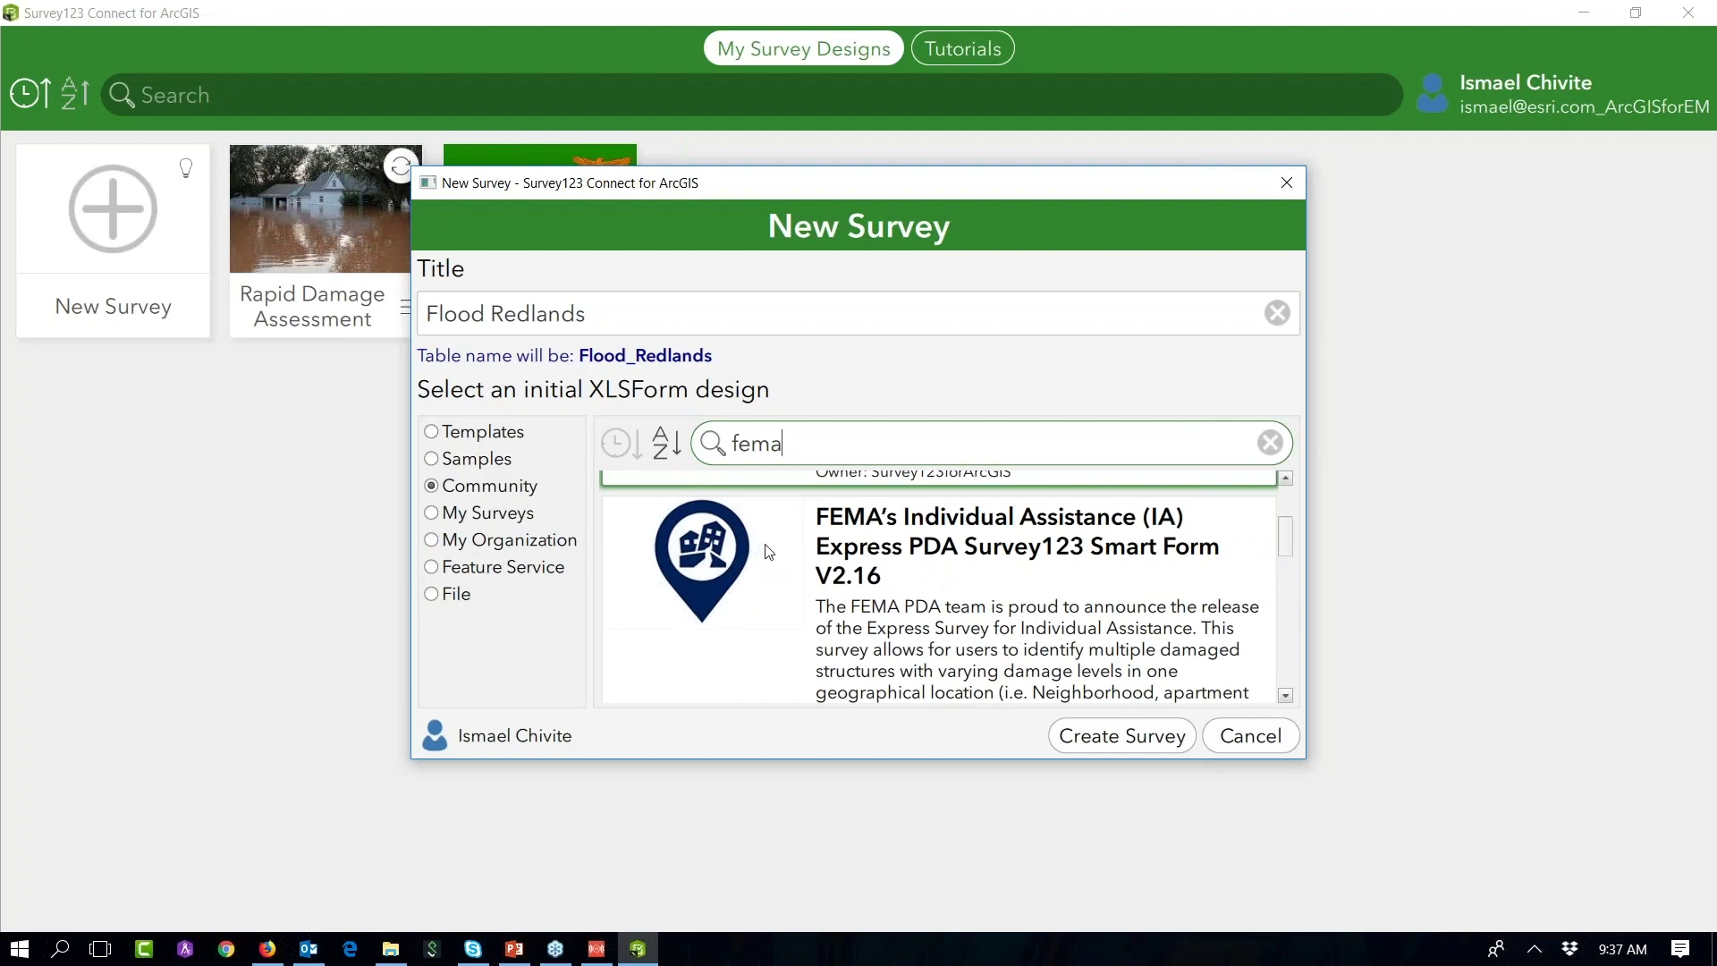
click(725, 605)
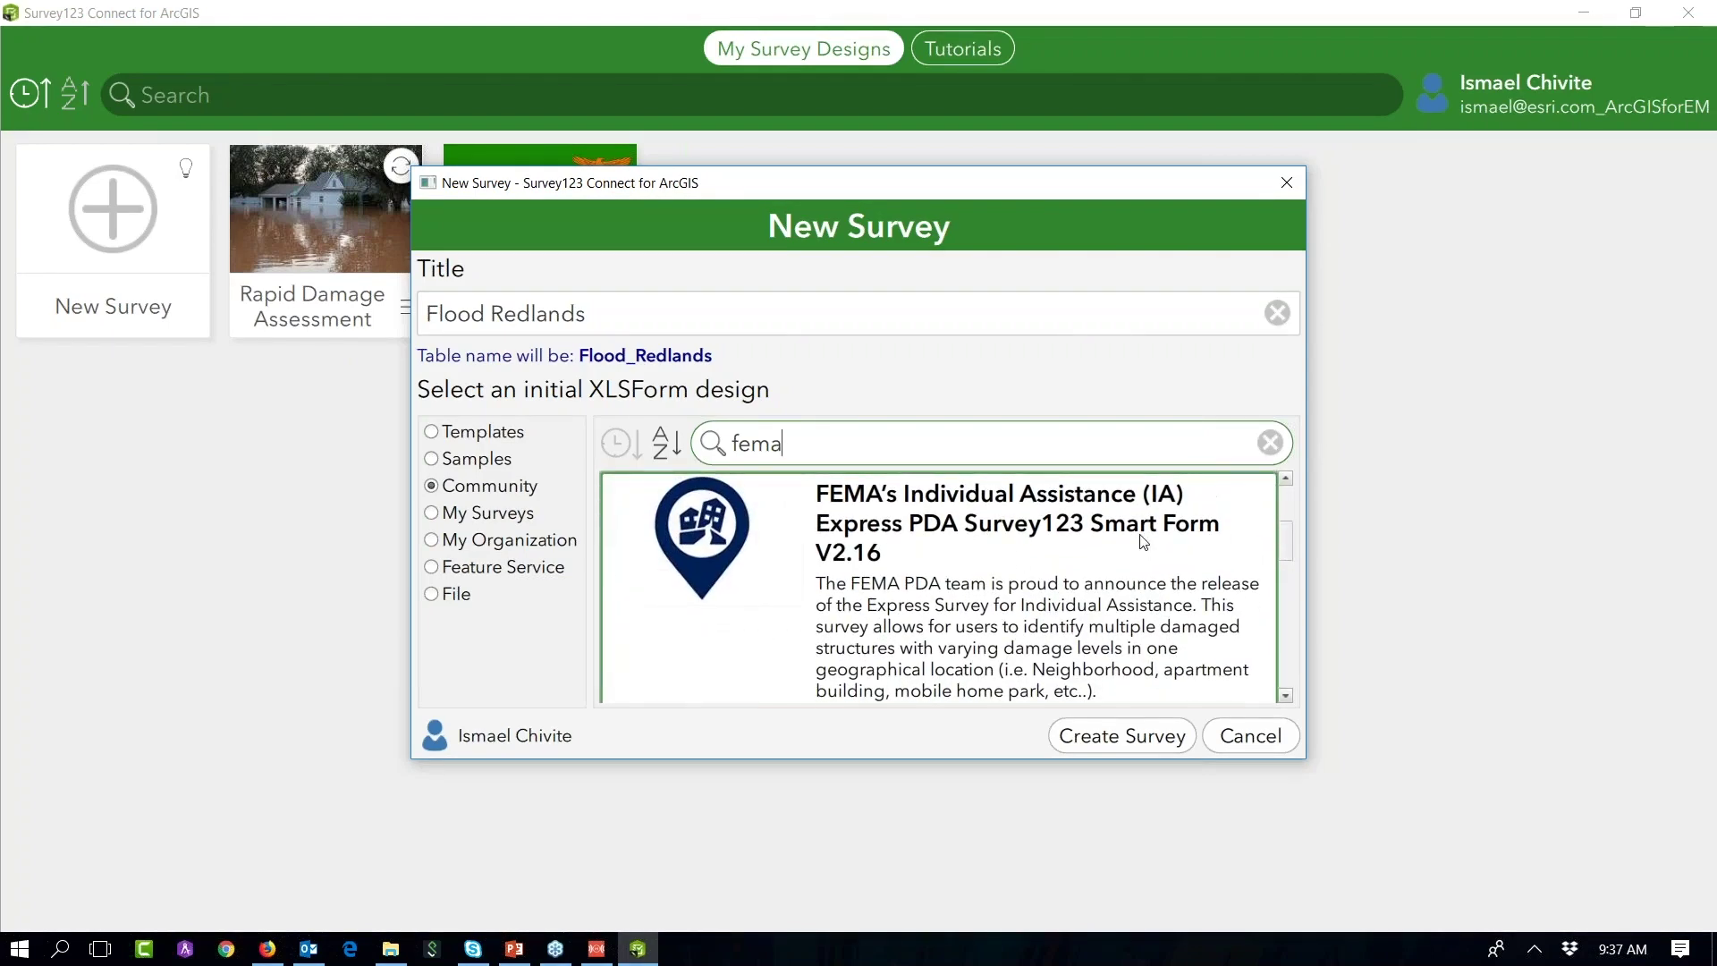
click(1141, 744)
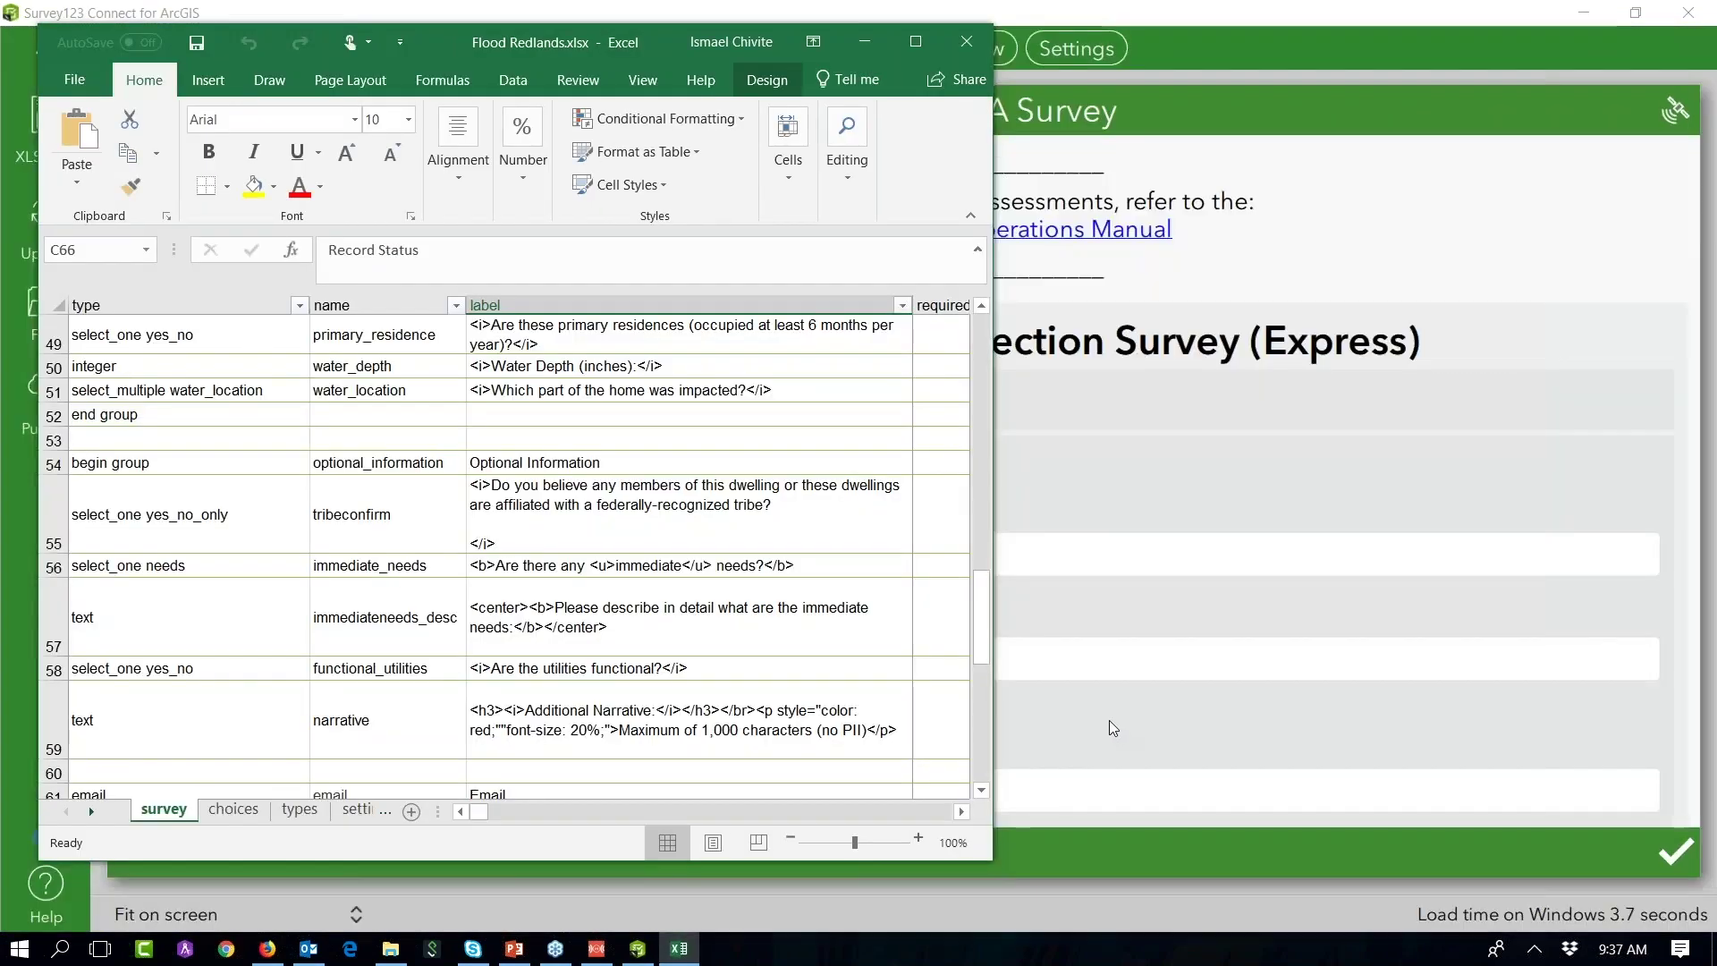
Step: Tile Excel and the Survey123 Connect form preview side by side, widening the spreadsheet
key(super+Left)
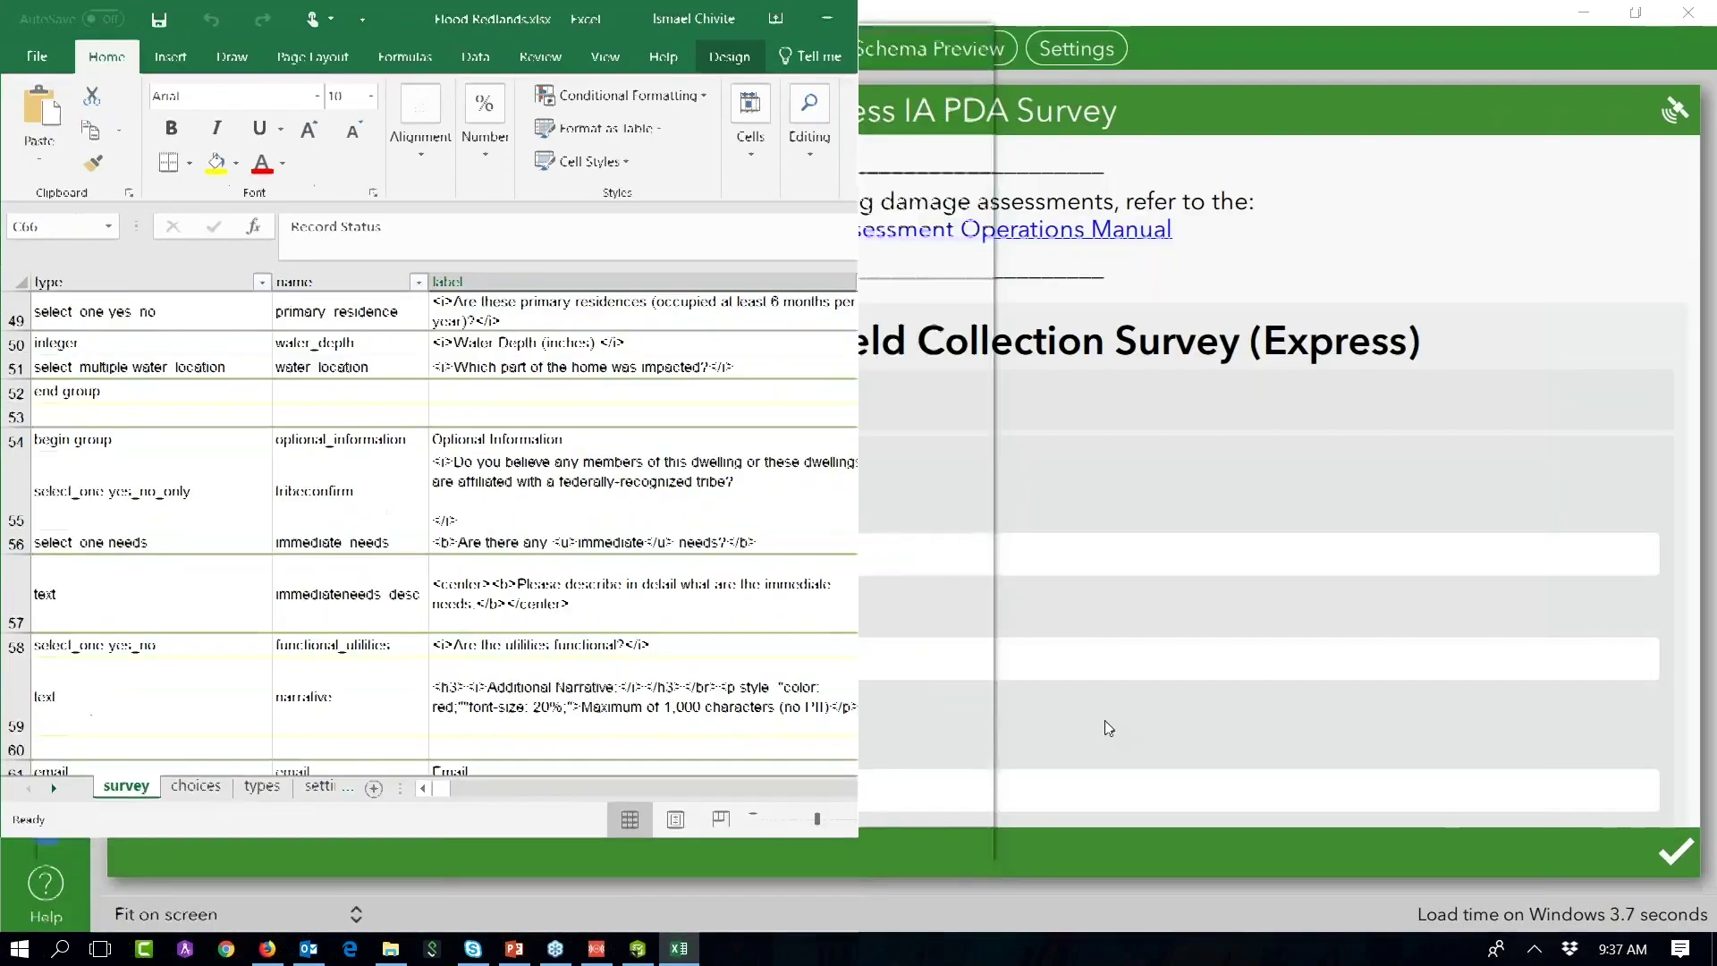
click(997, 183)
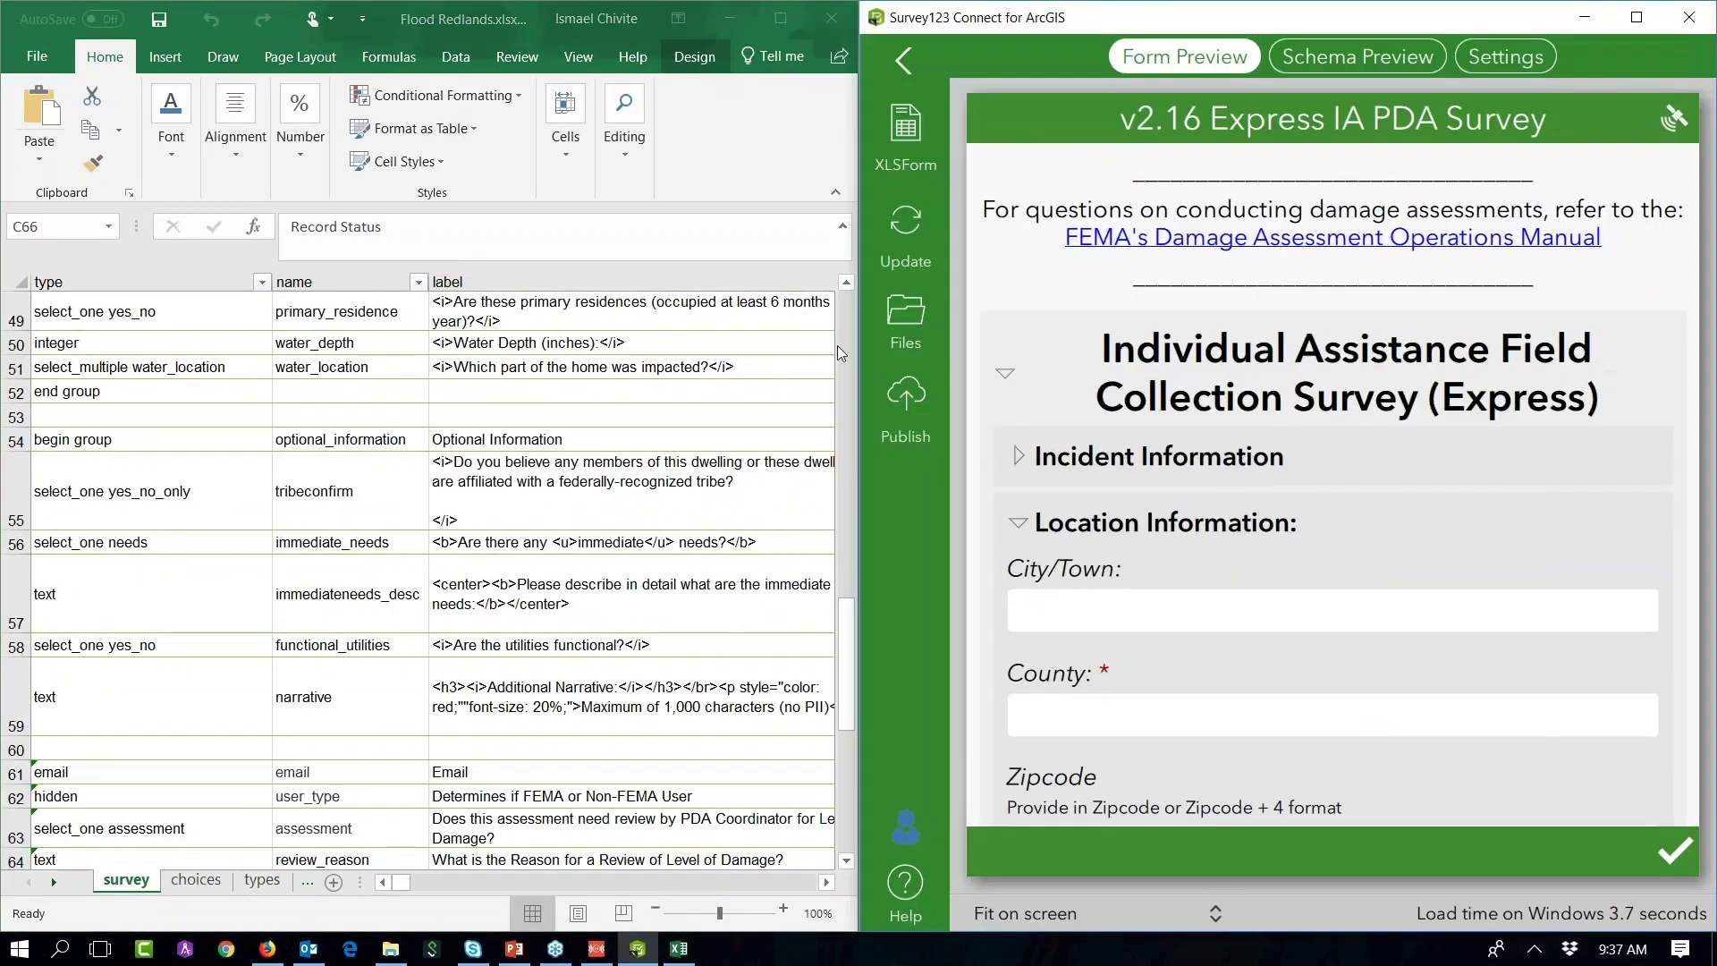
drag(857, 363, 984, 371)
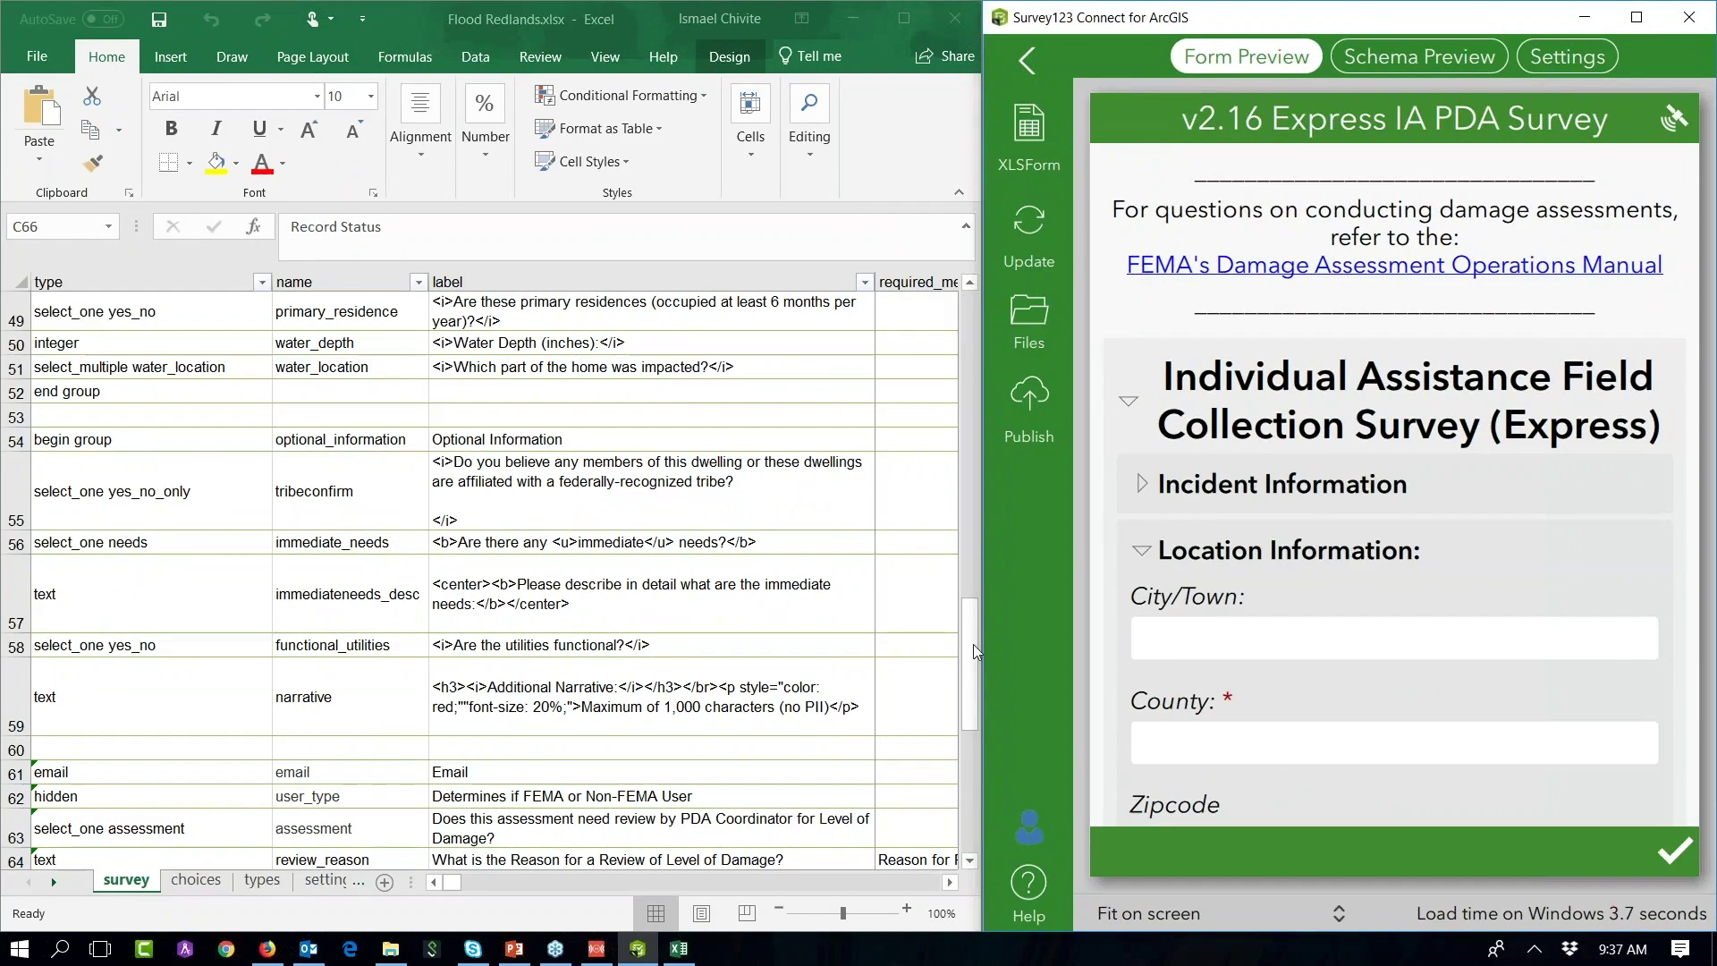
click(976, 340)
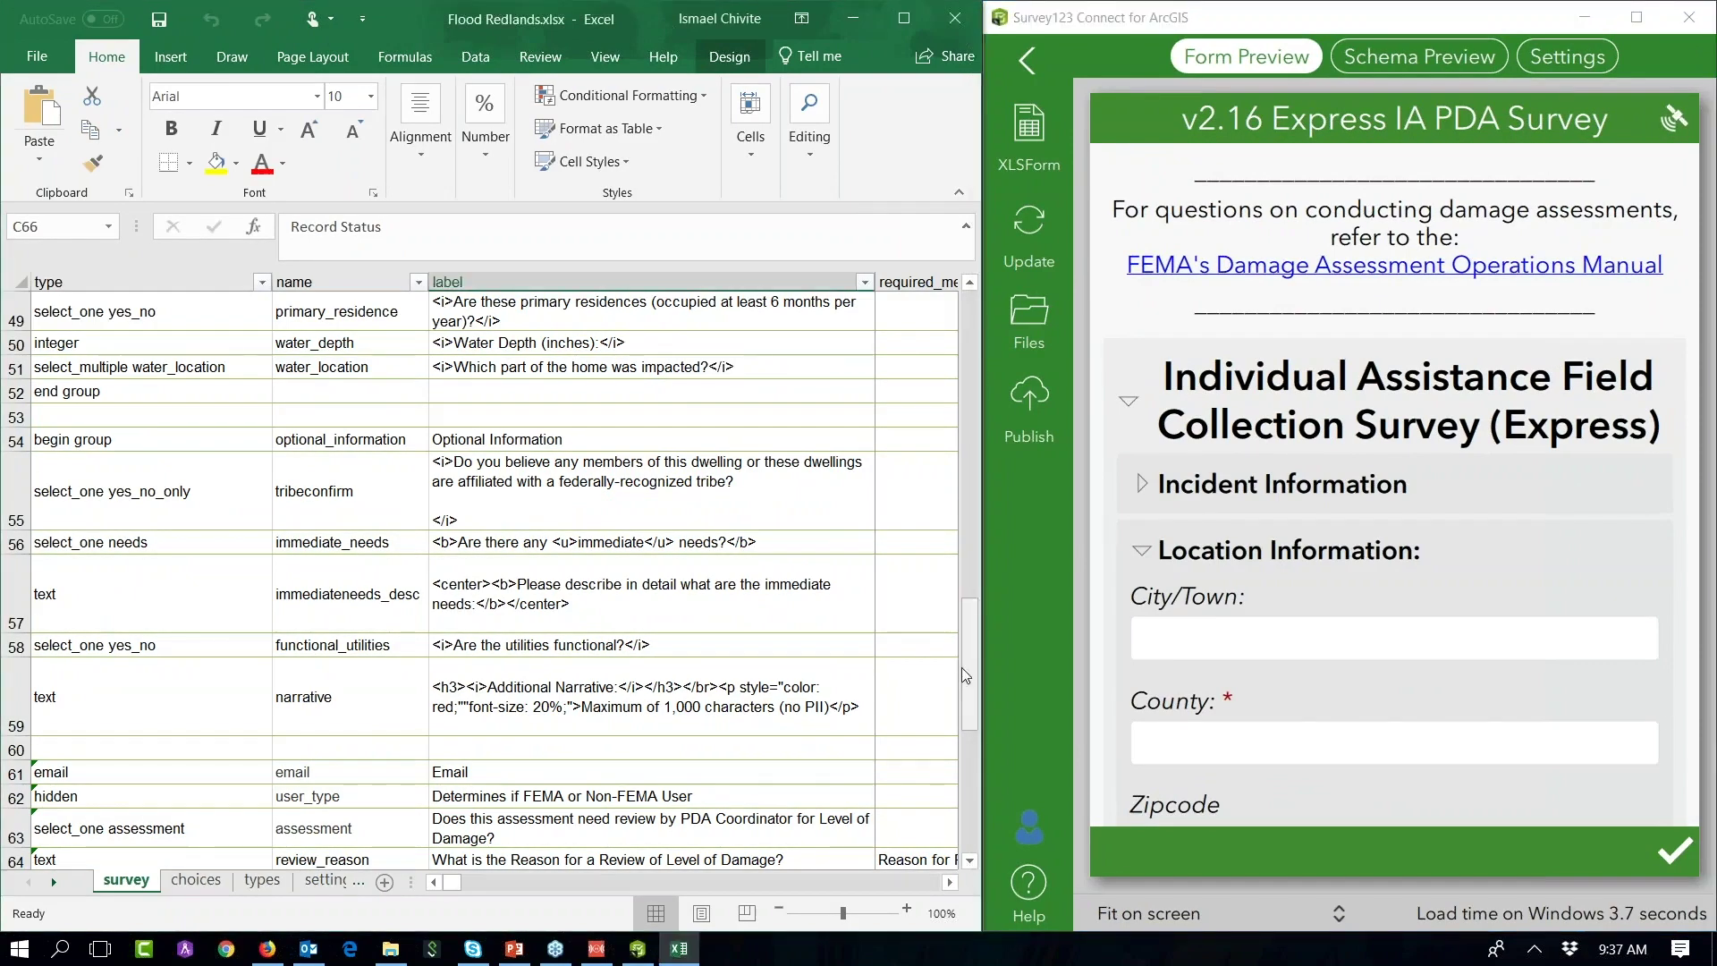
drag(963, 669, 975, 356)
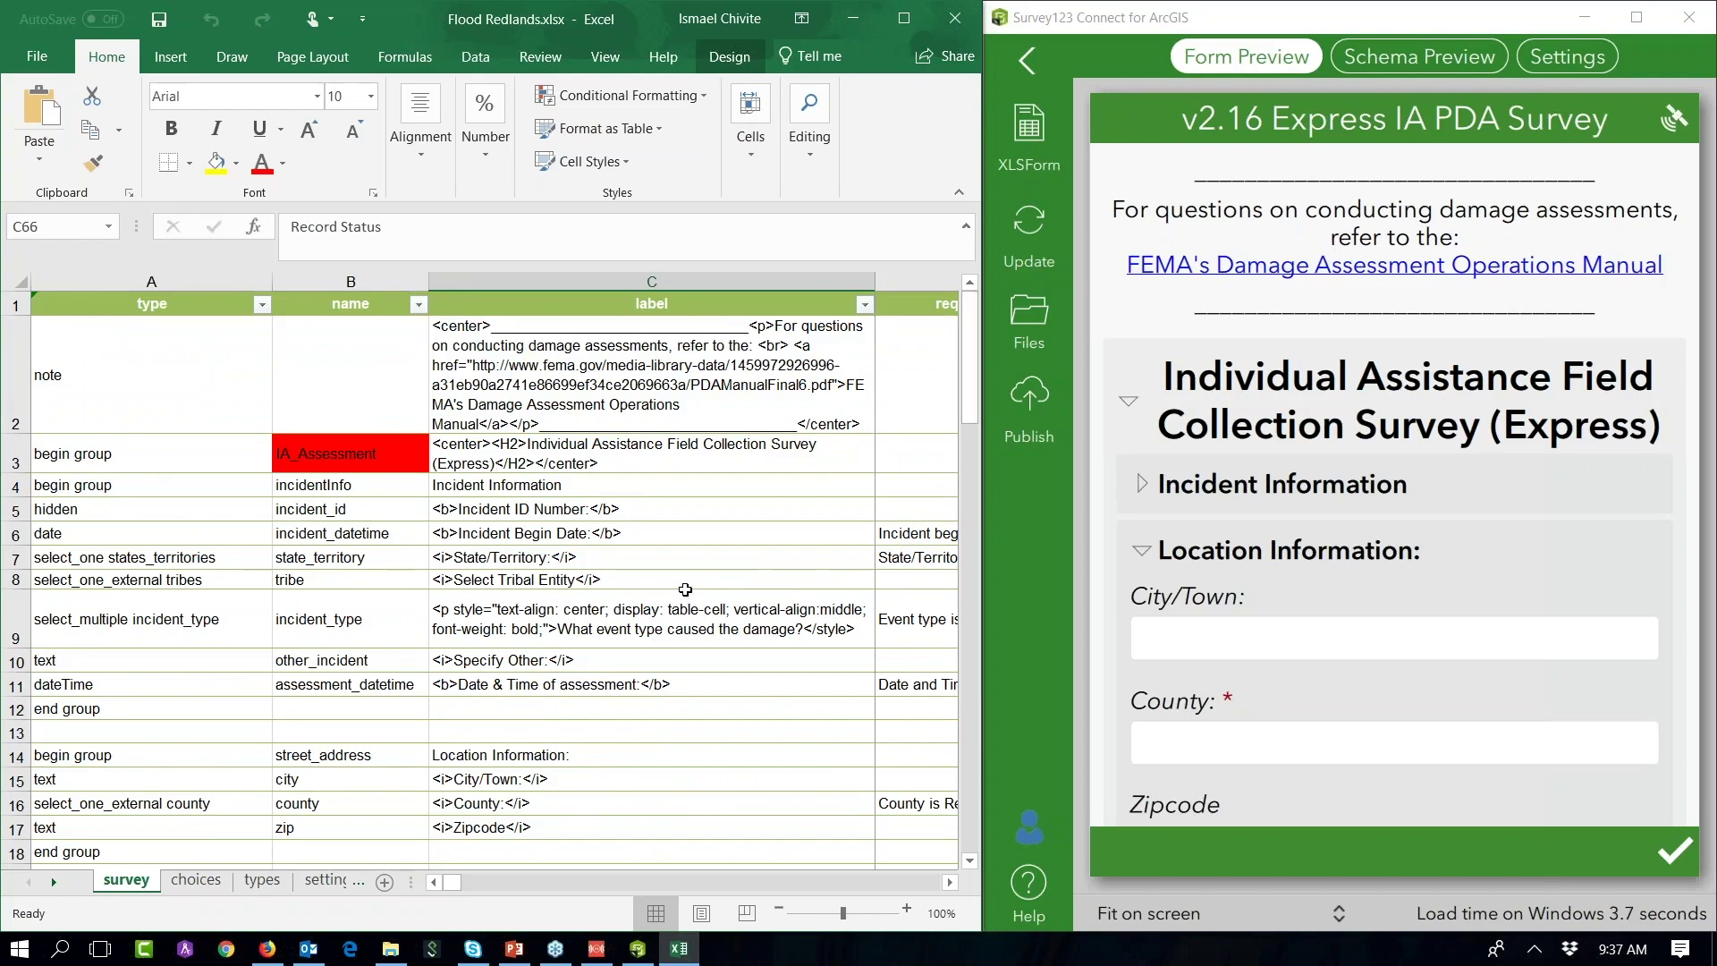
ctrl+scroll(684, 590, down, 2)
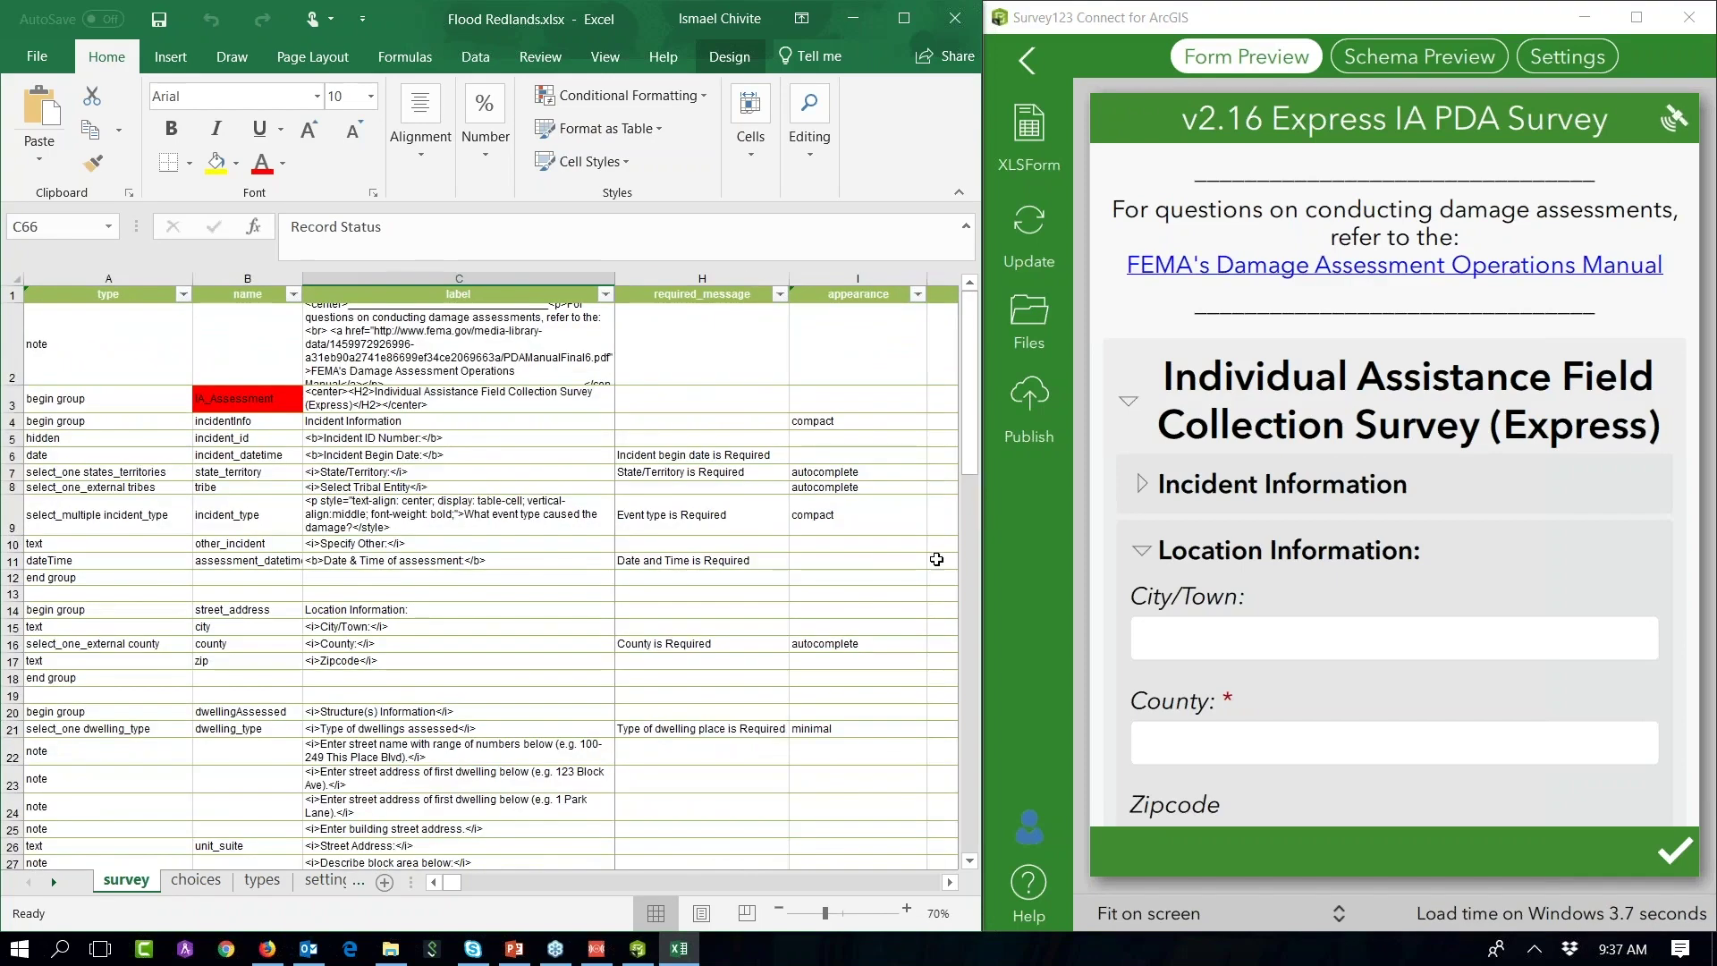
drag(975, 356, 955, 753)
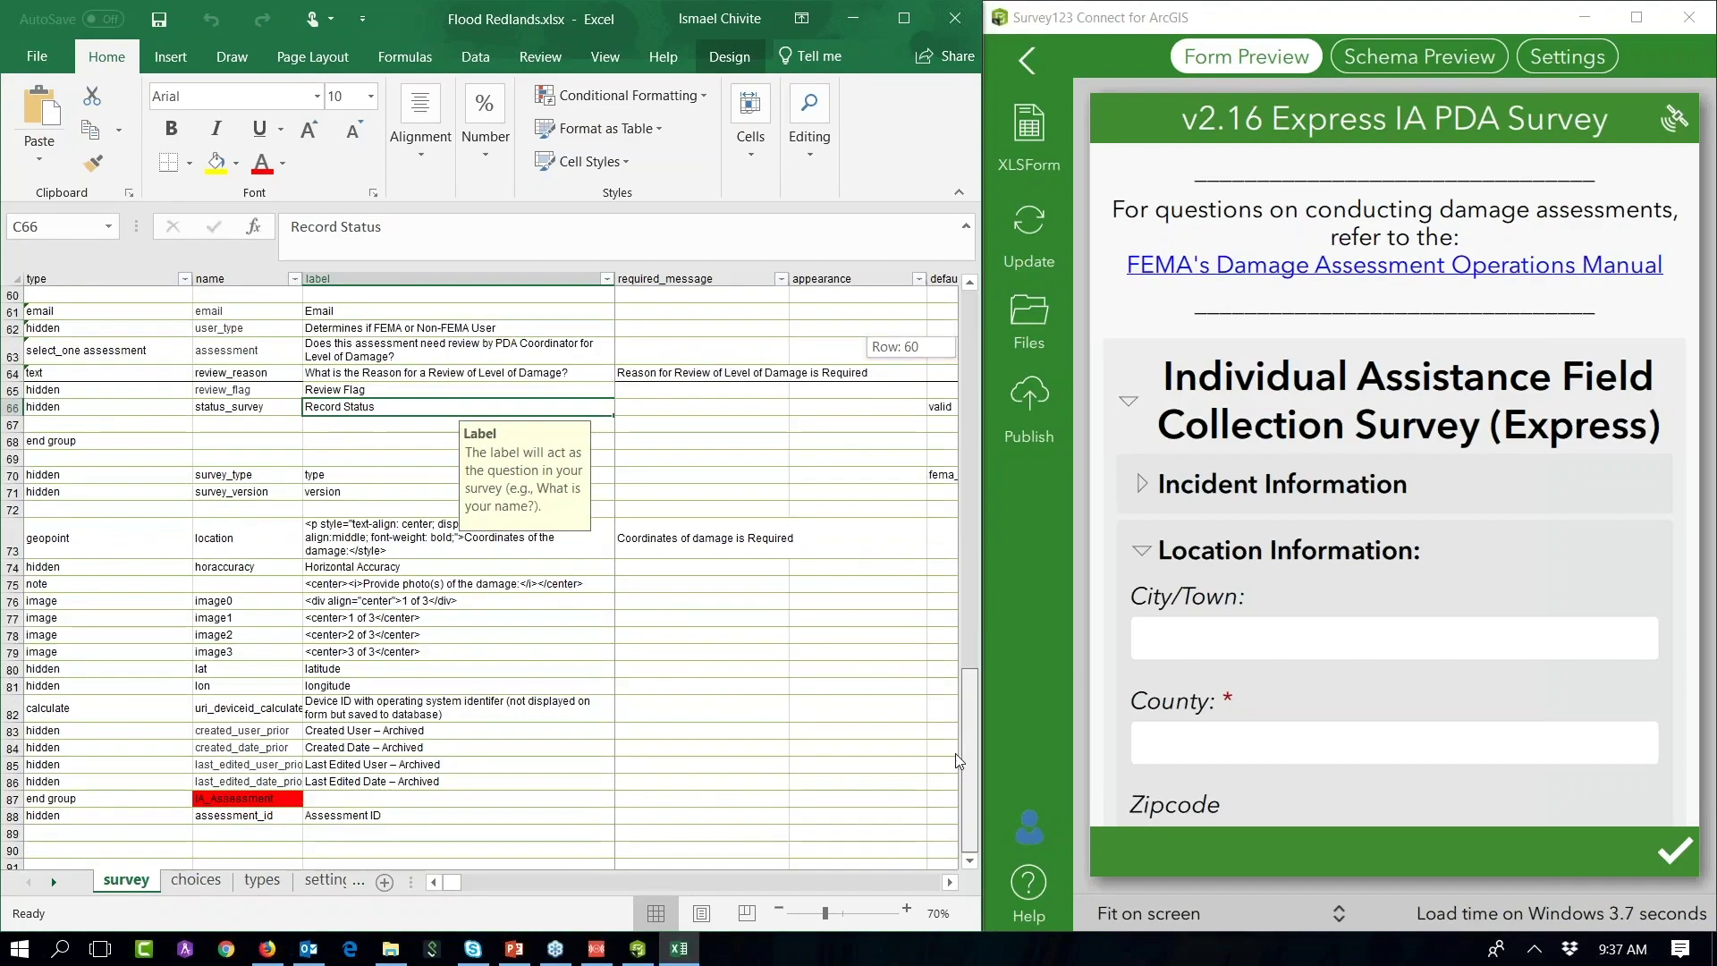
drag(975, 371, 975, 355)
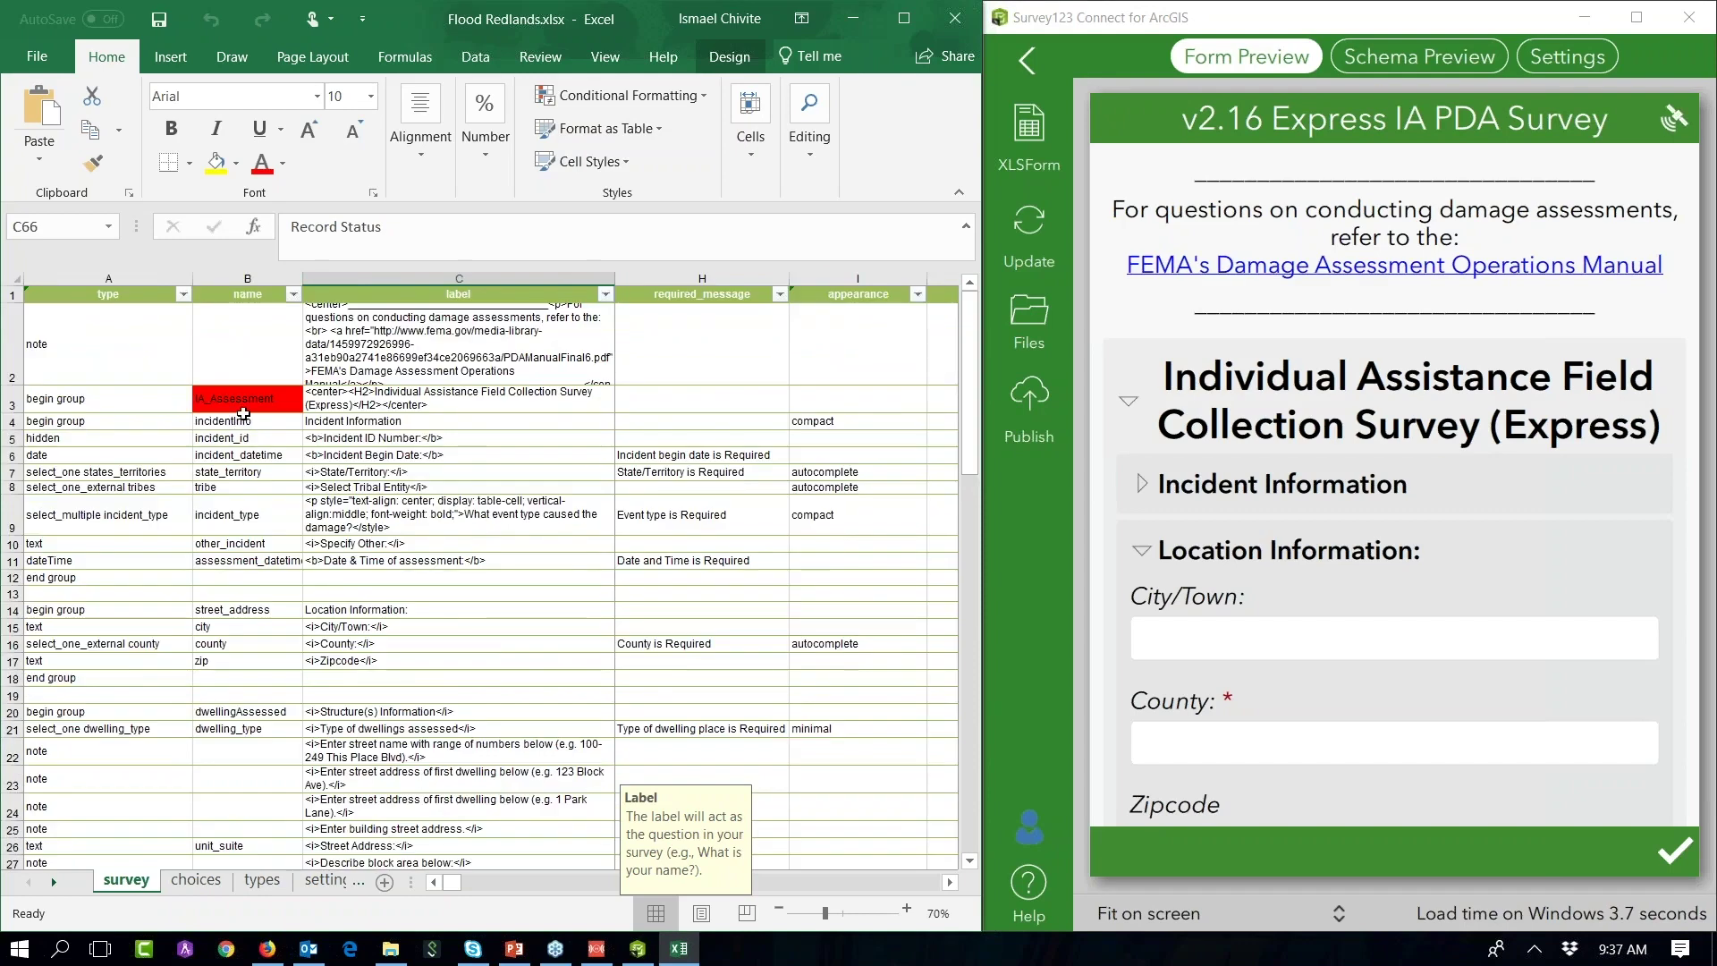
Step: Rename the group in cell B3 from IA_Assessment to IA_Assessment_g
click(272, 400)
double_click(272, 400)
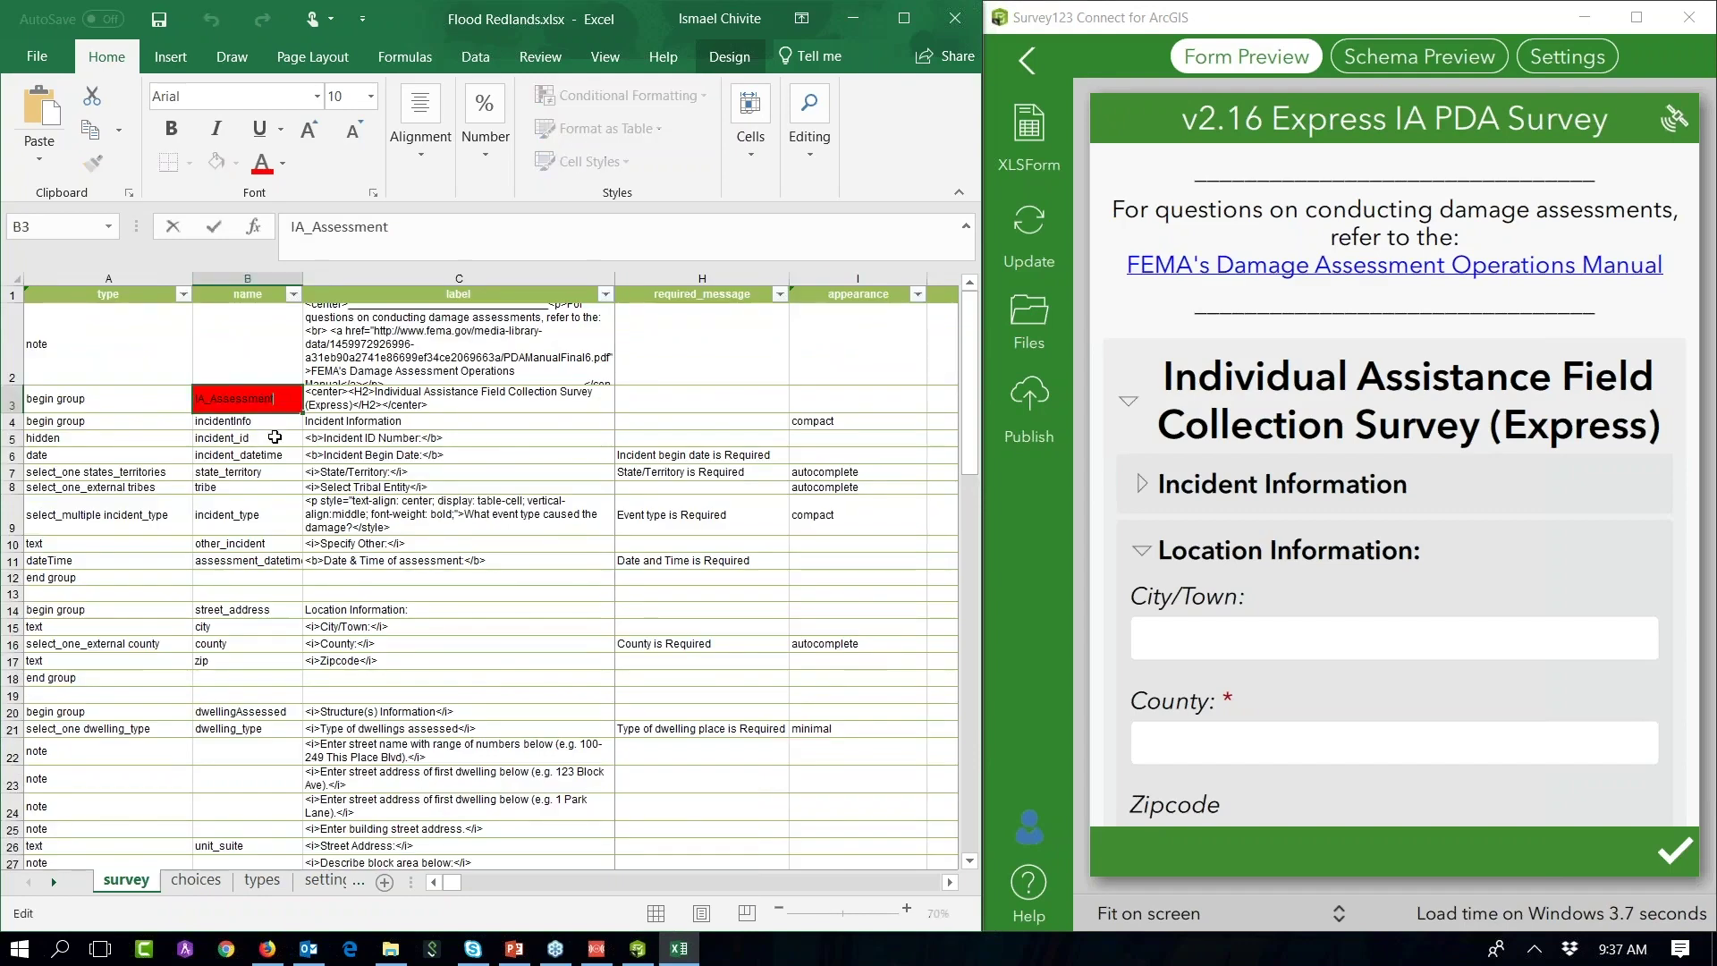
text(_g)
key(Return)
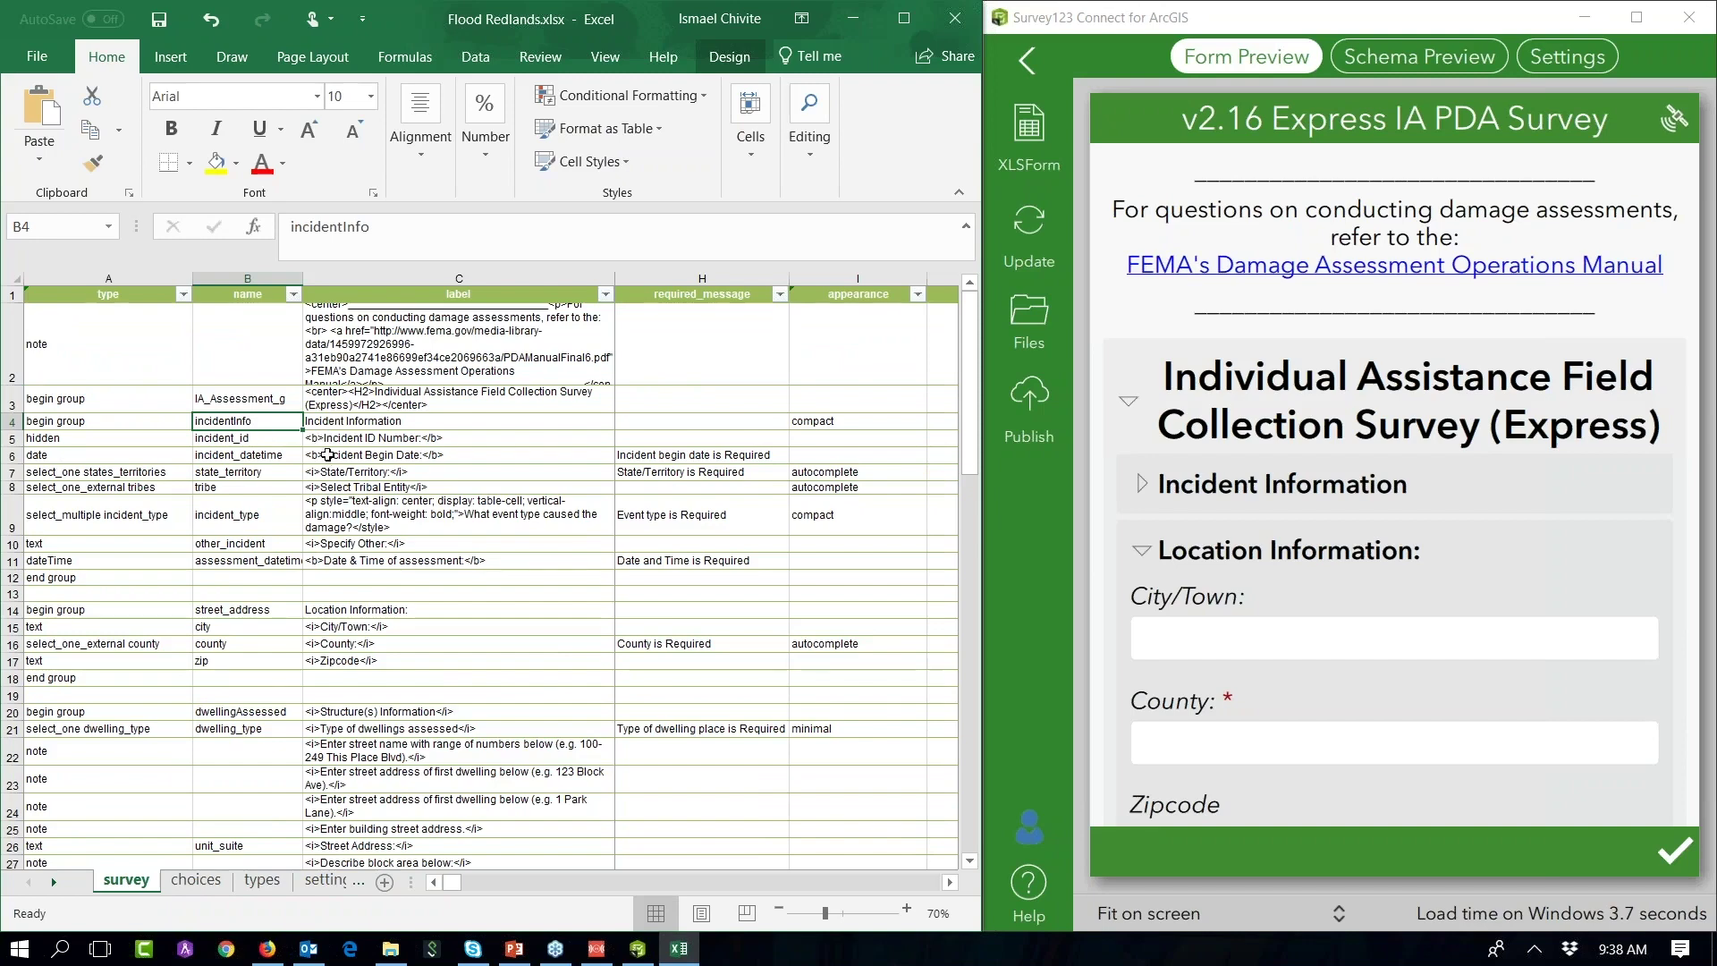
scroll(328, 455, up, 2)
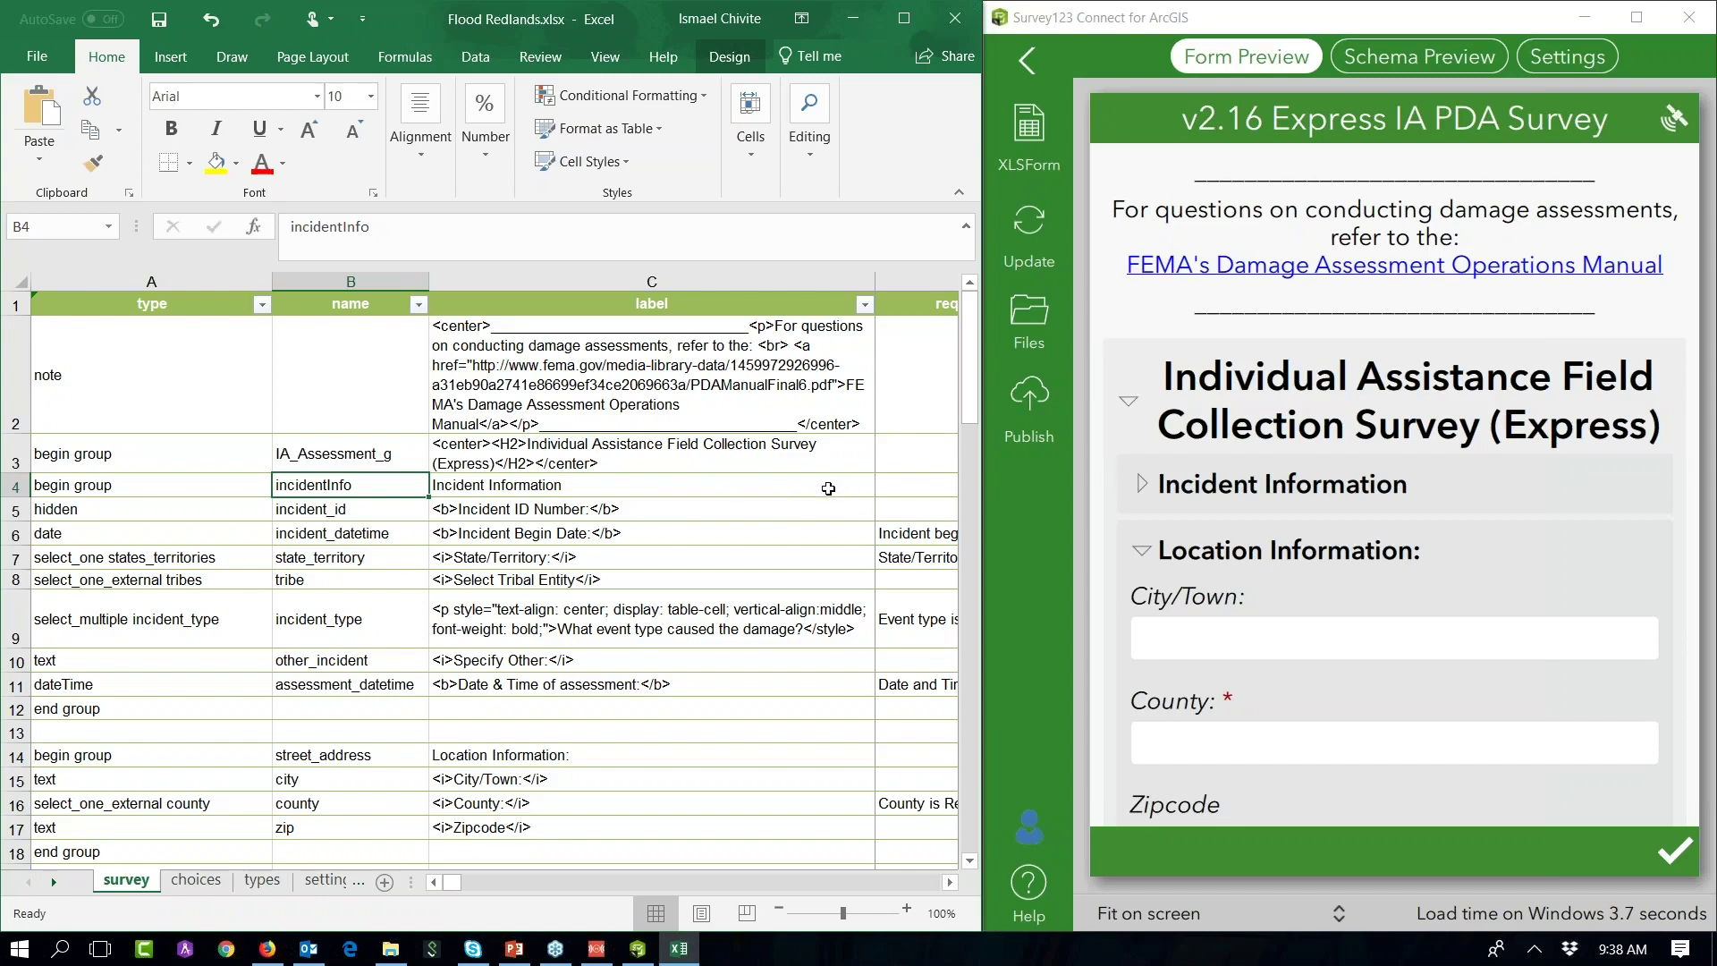
Step: Expand Incident Information in the preview and pick Indiana as the State/Territory test answer
click(1142, 487)
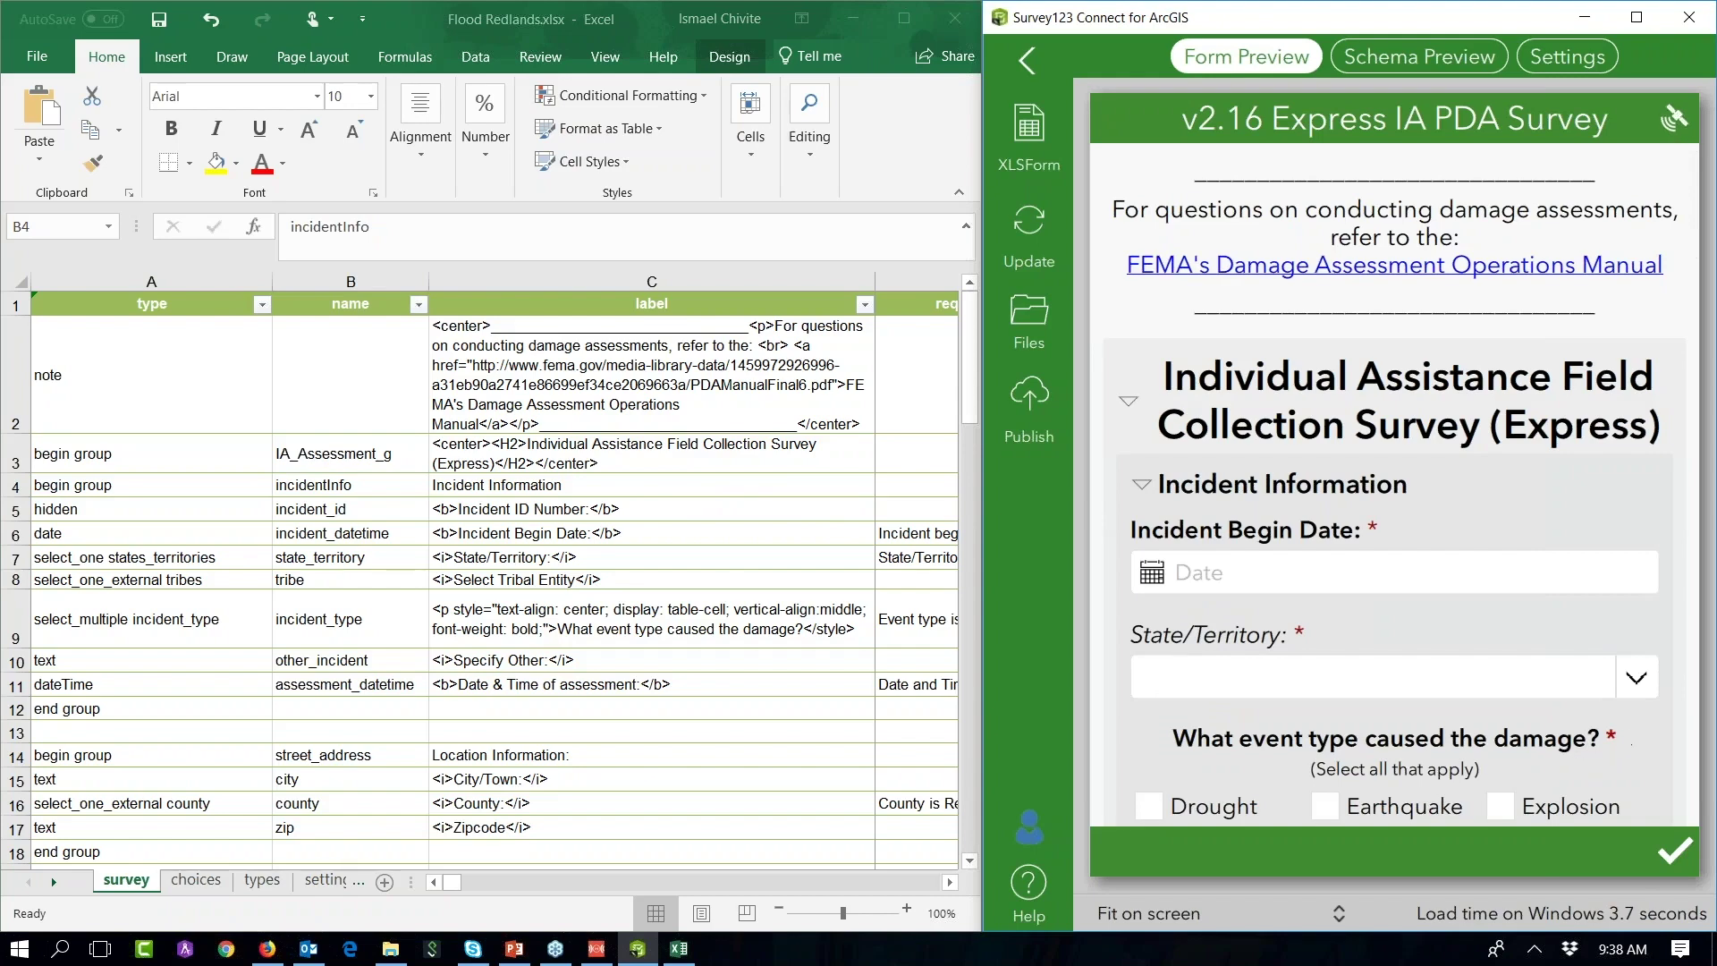
click(1637, 677)
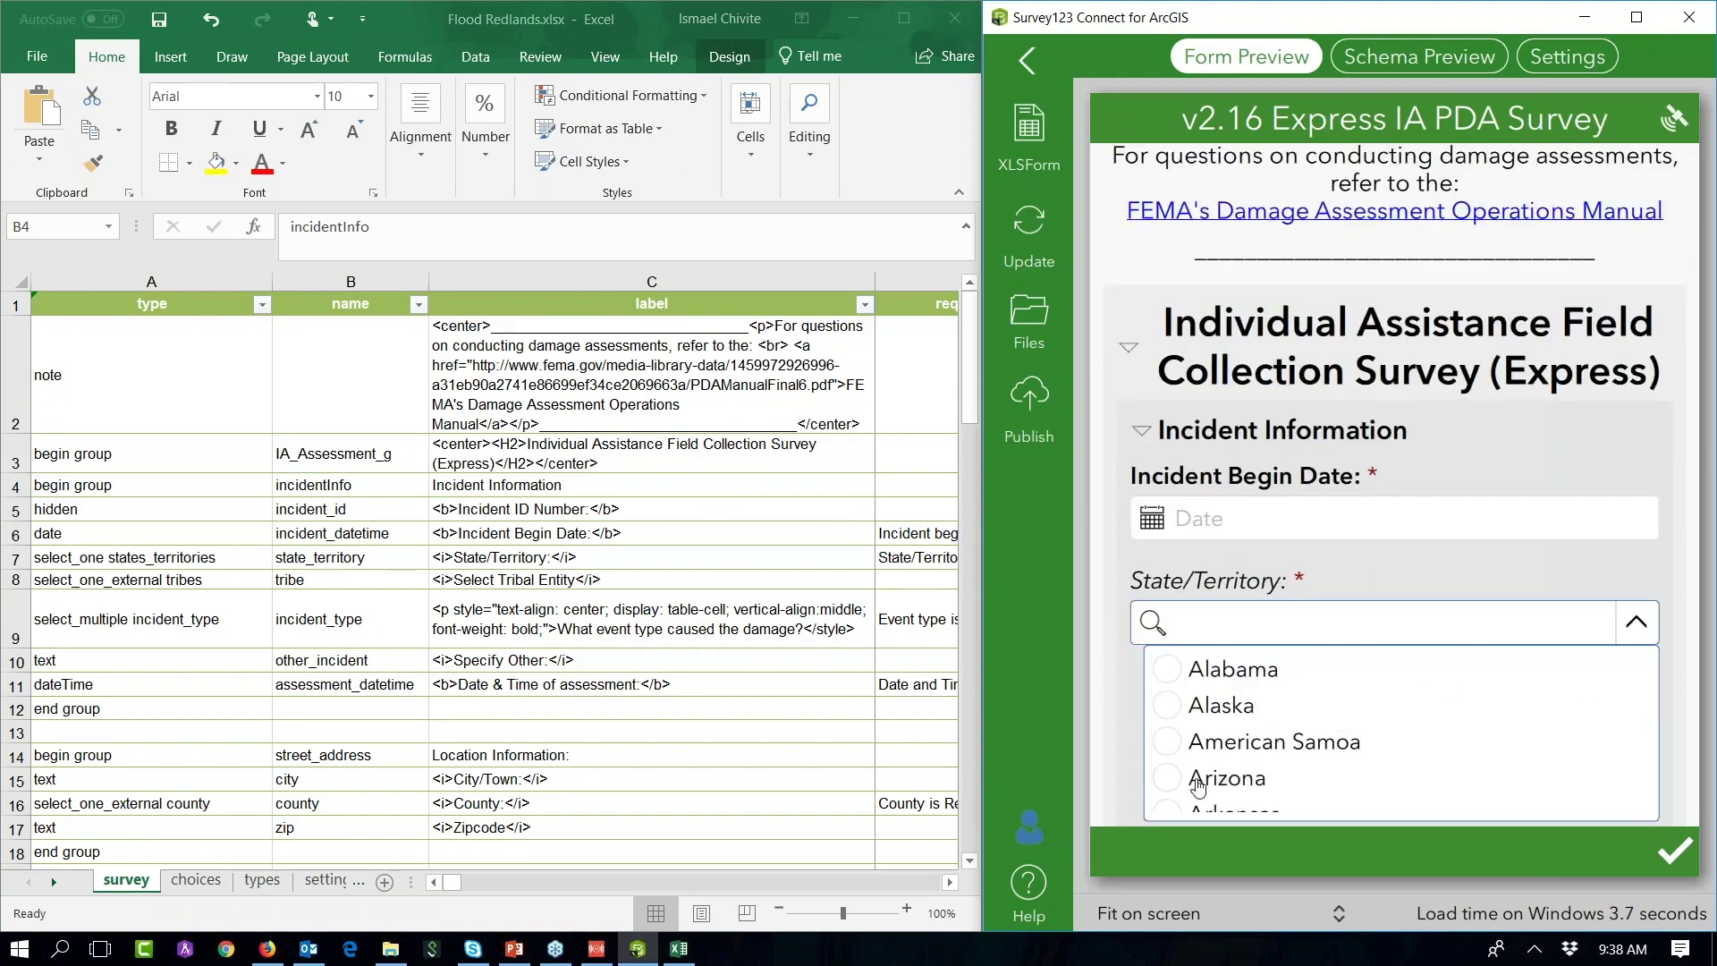
scroll(1225, 742, down, 10)
scroll(1223, 727, down, 2)
scroll(1222, 727, up, 6)
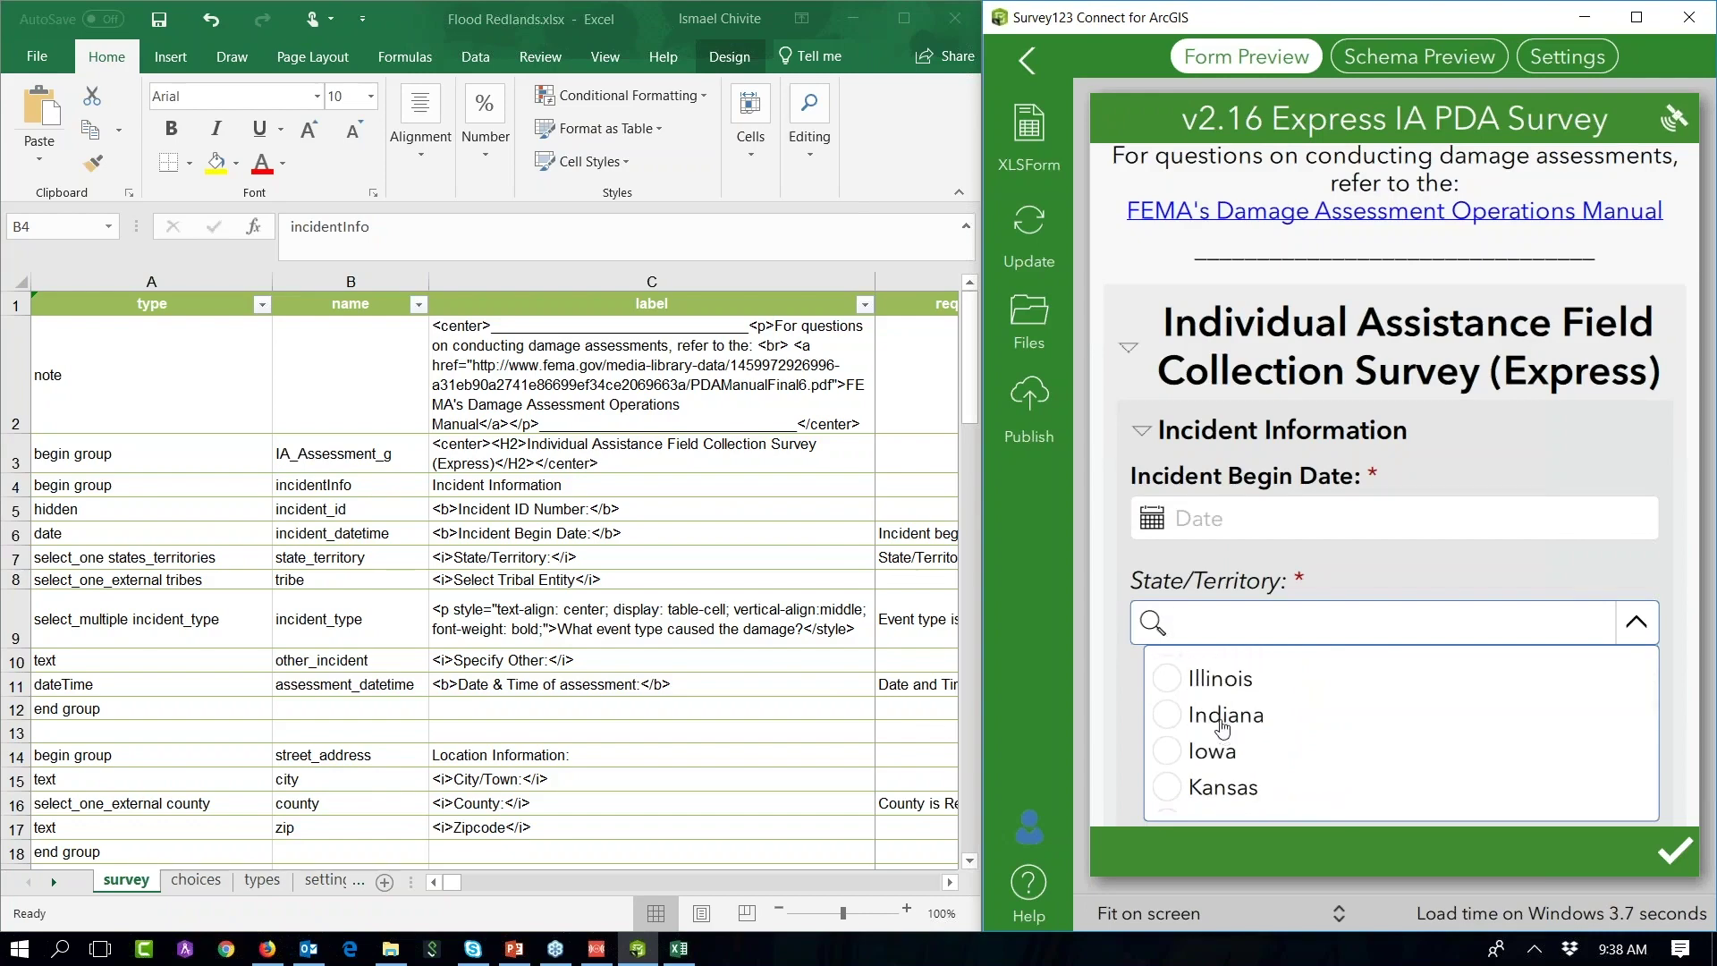
click(1222, 716)
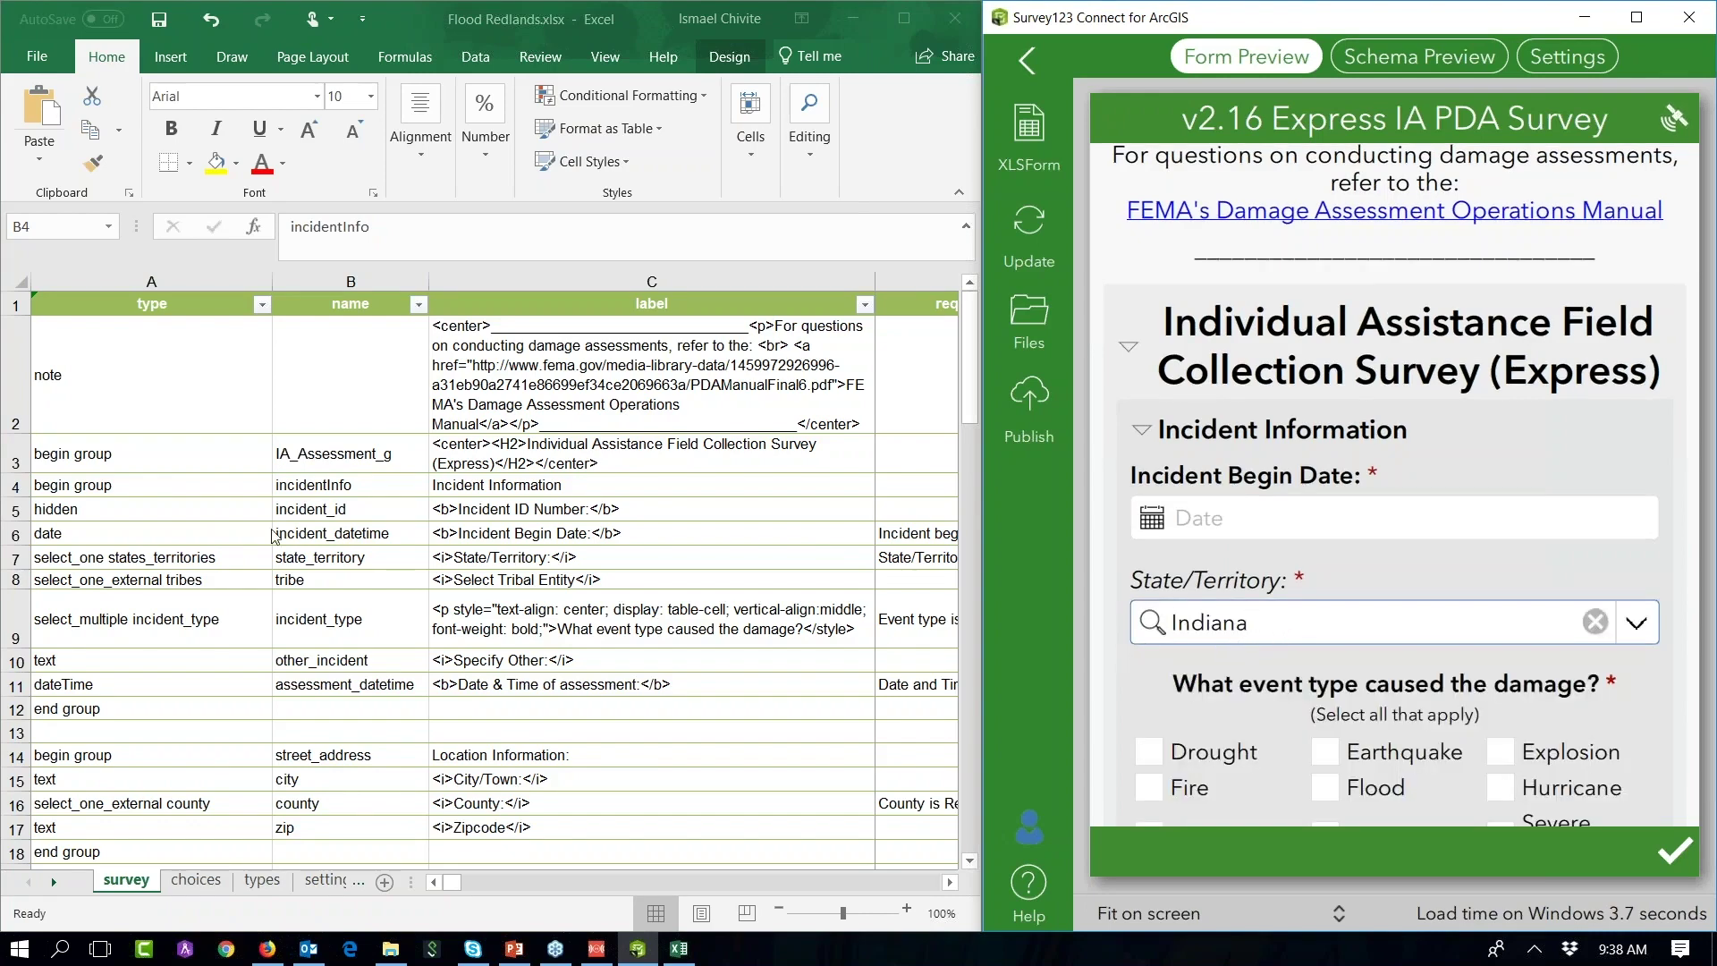
click(211, 535)
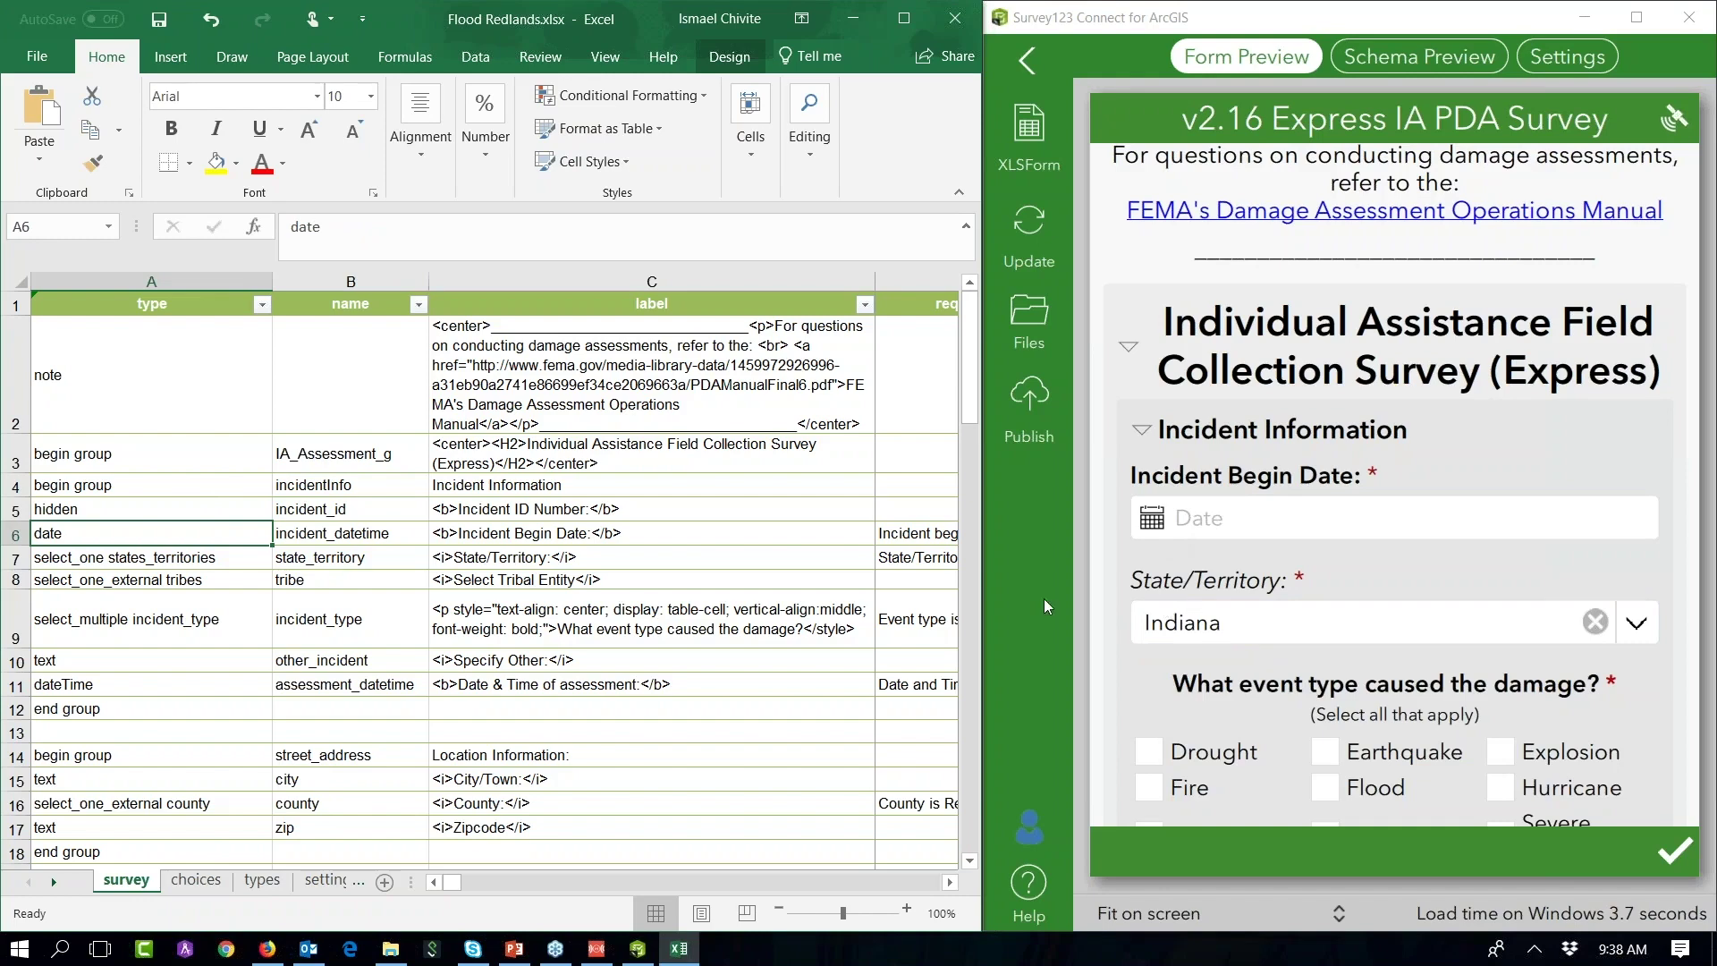
Step: Enter CA as the default value in the State/Territory question row
click(355, 559)
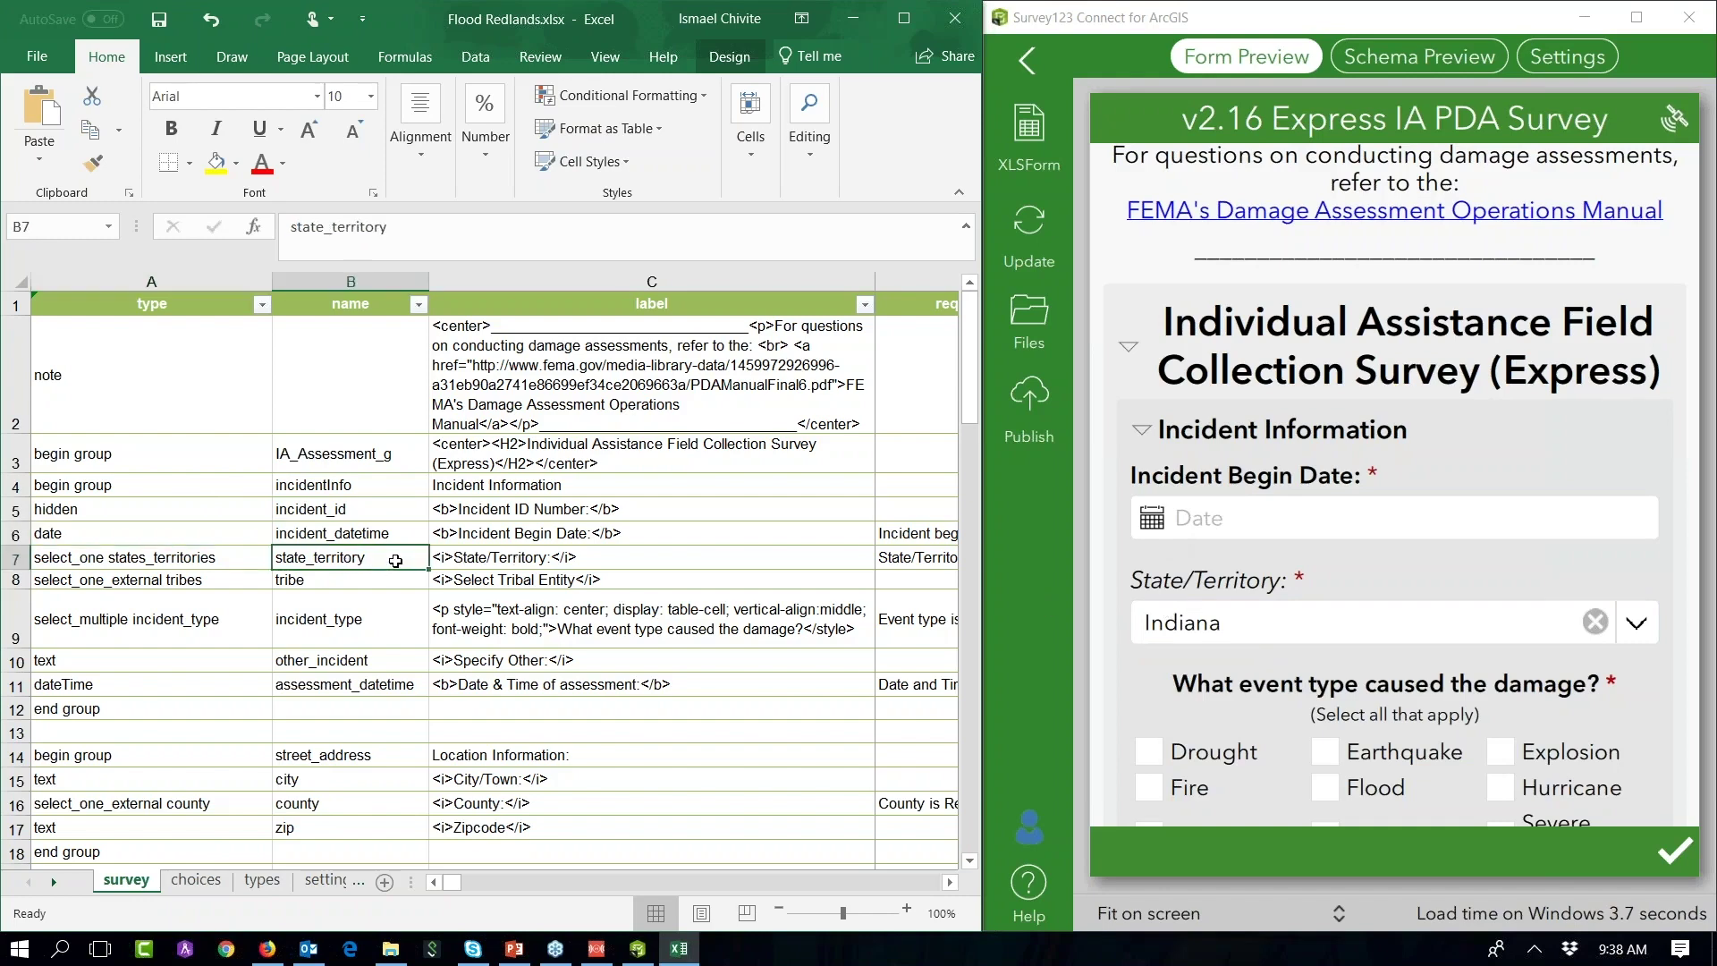
click(529, 561)
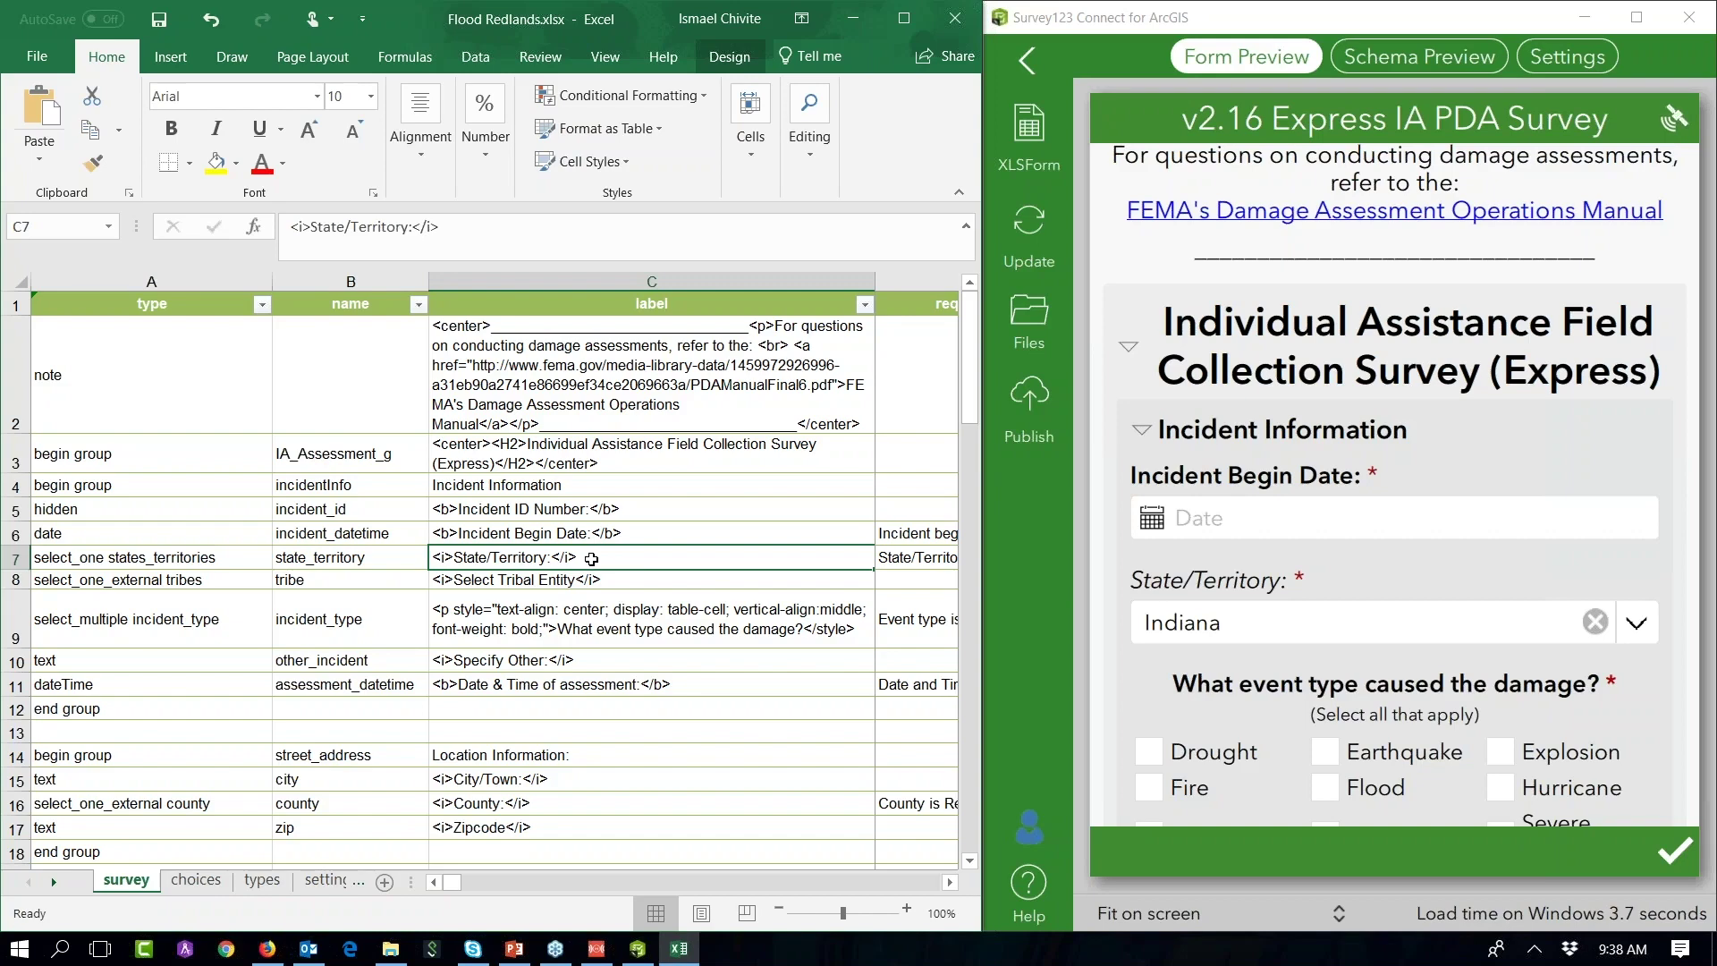
key(Right)
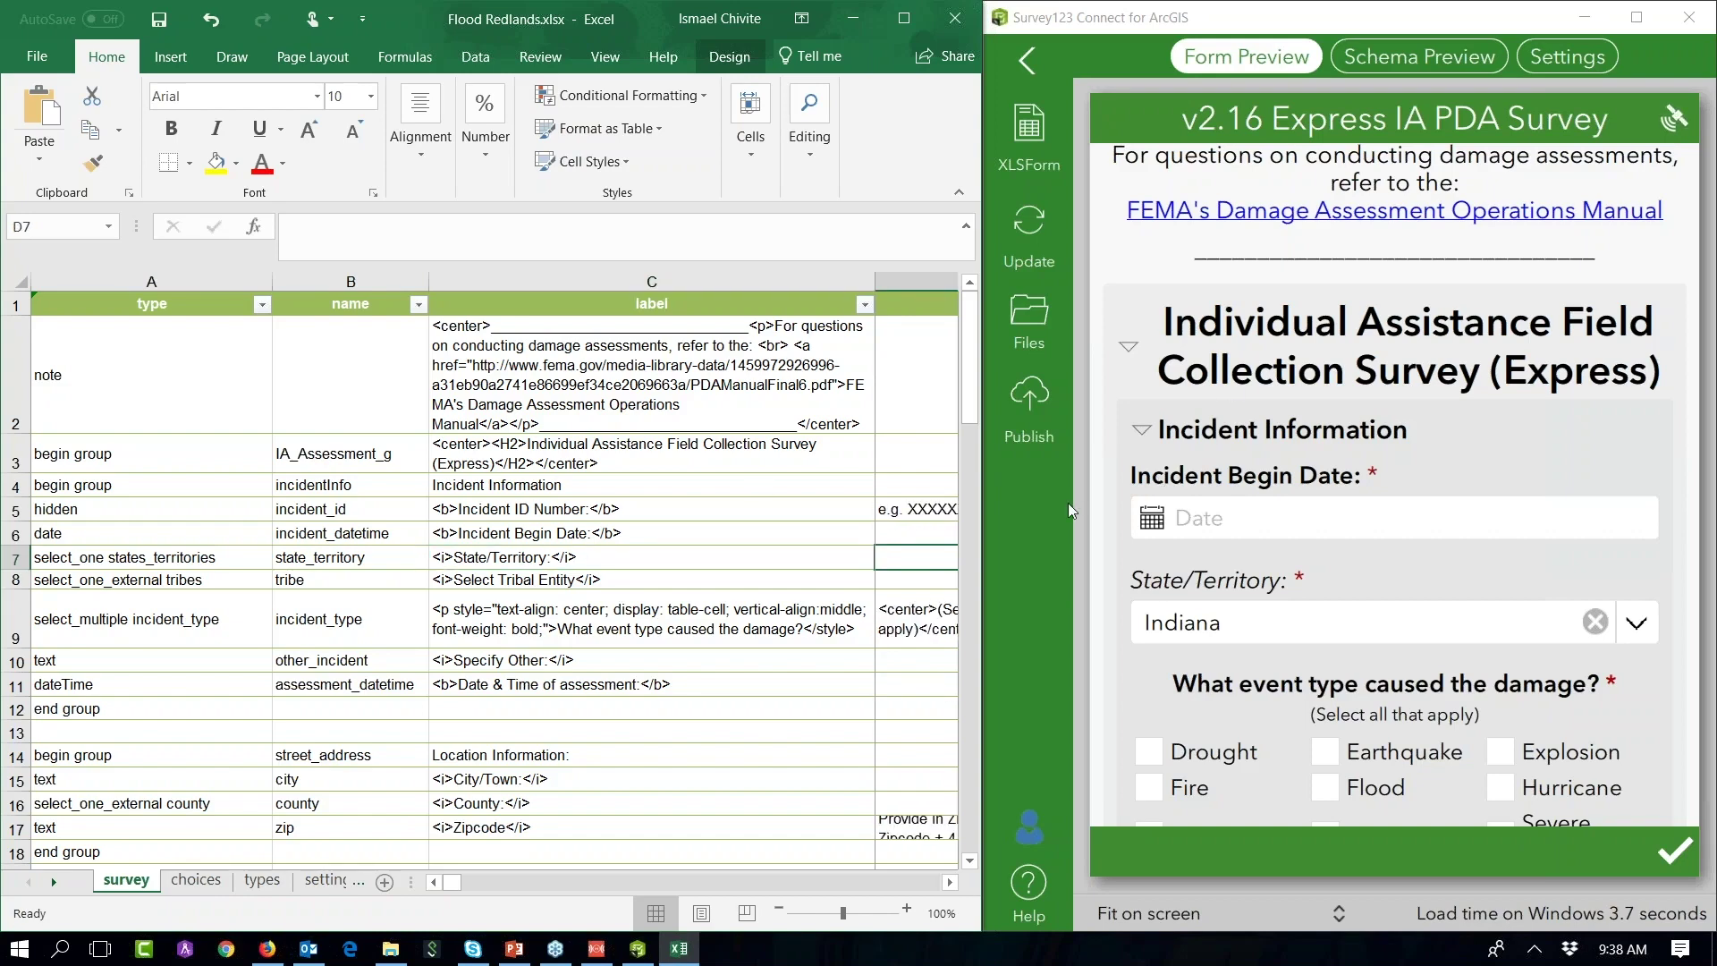
ctrl+scroll(662, 565, down, 3)
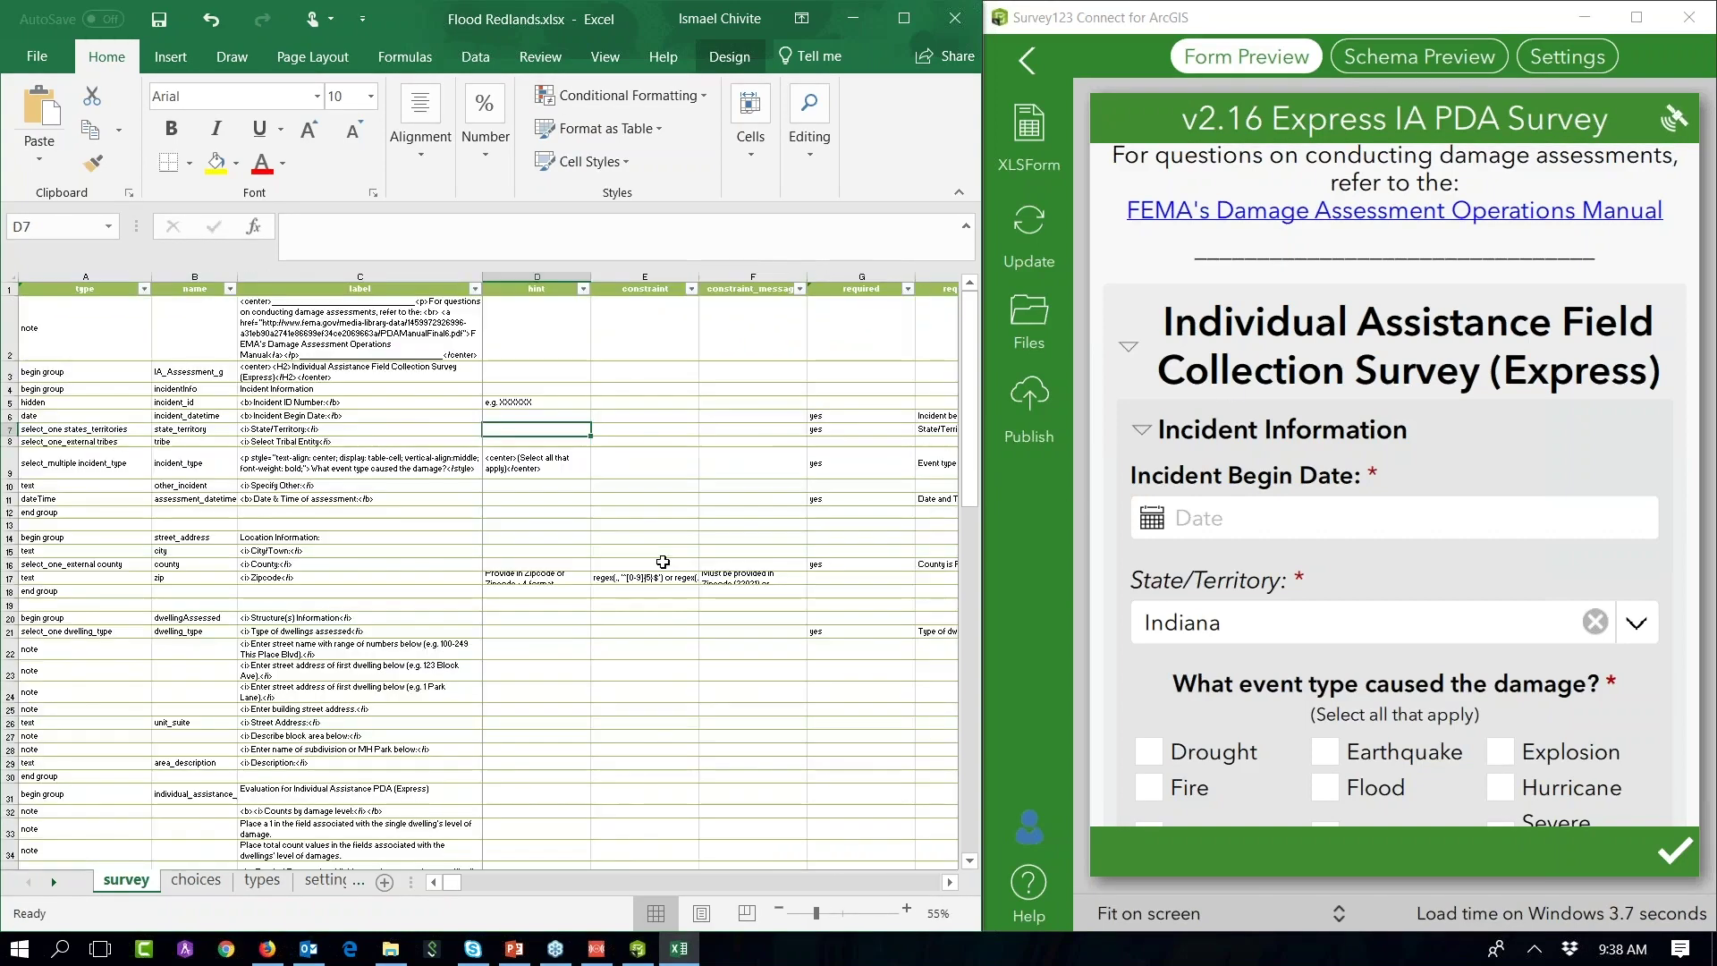
ctrl+scroll(633, 508, up, 1)
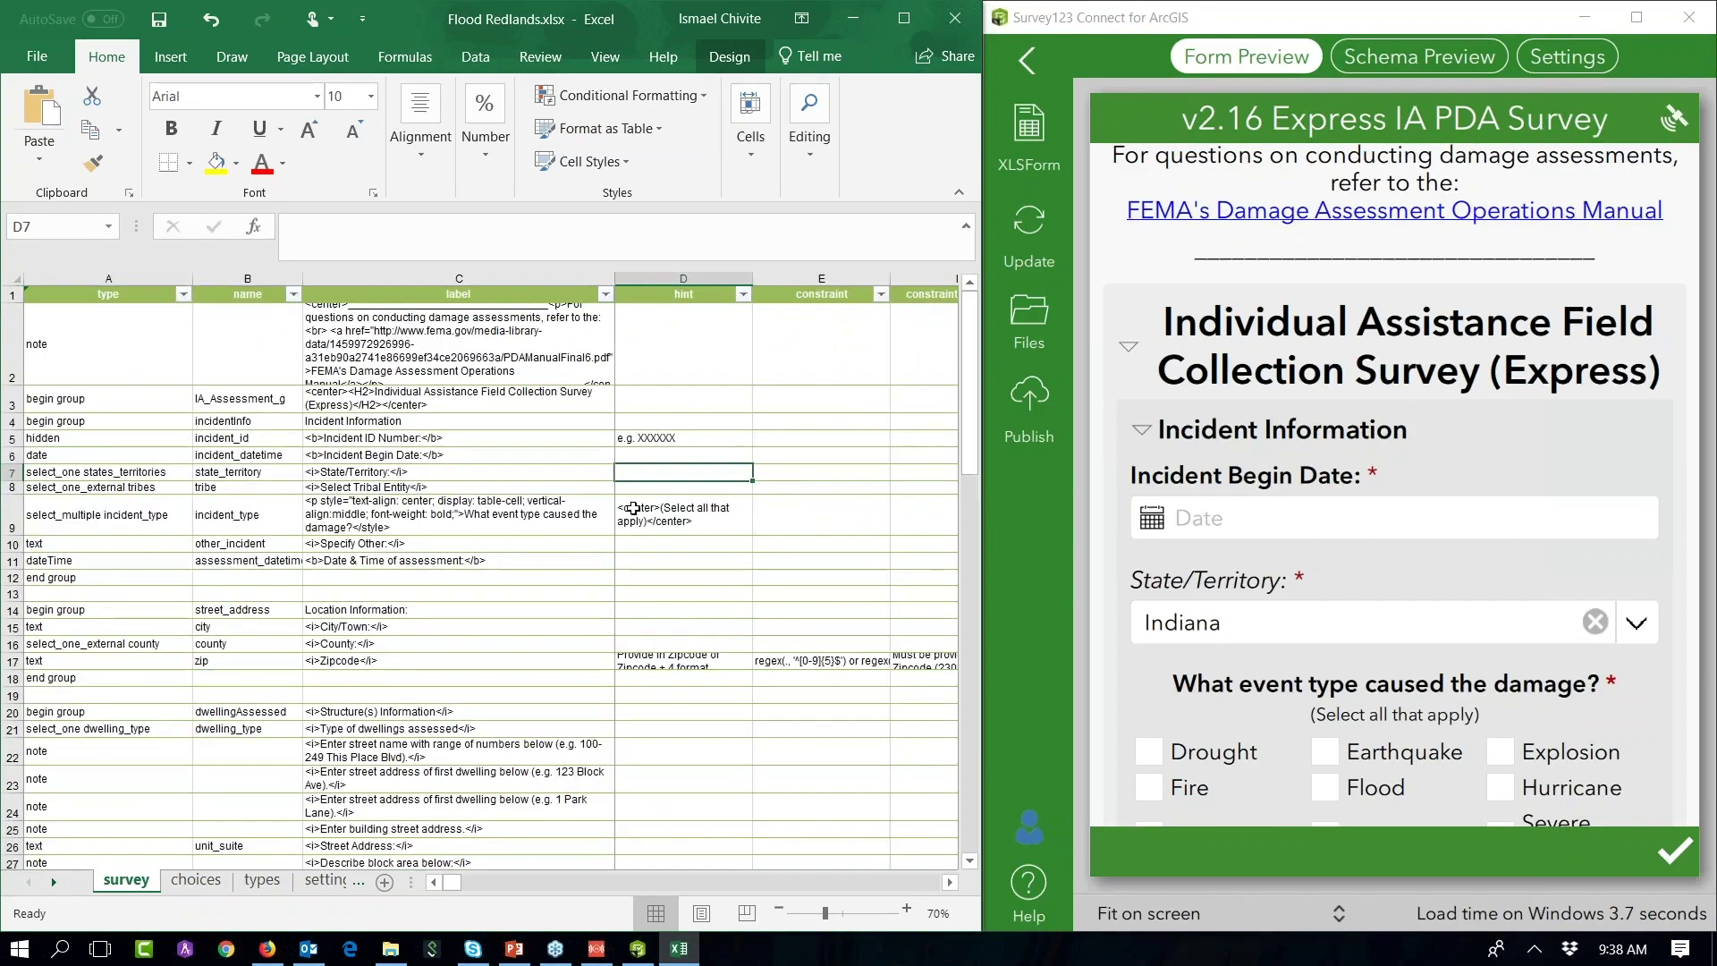
key(Right)
key(Right)
key(Right)
key(Right)
key(Right)
key(Right)
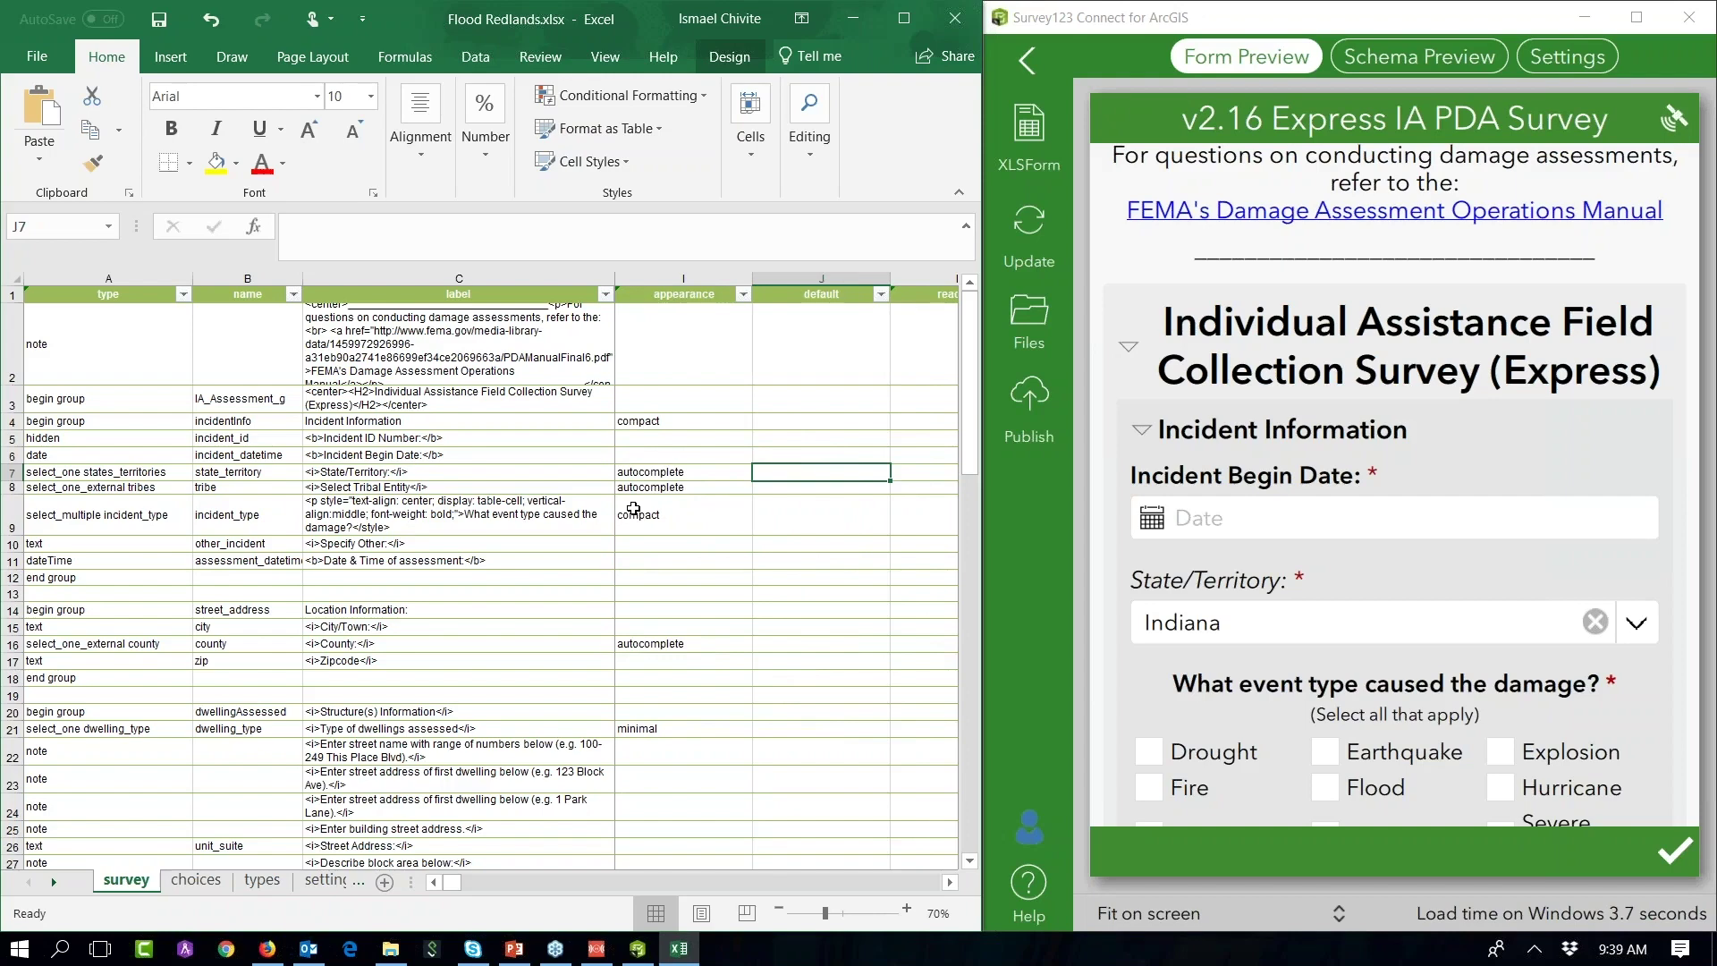
text(CA)
key(Return)
Step: Check the choices sheet's states_territories codes, such as AL for Alabama
click(196, 879)
scroll(223, 634, down, 4)
scroll(222, 637, up, 10)
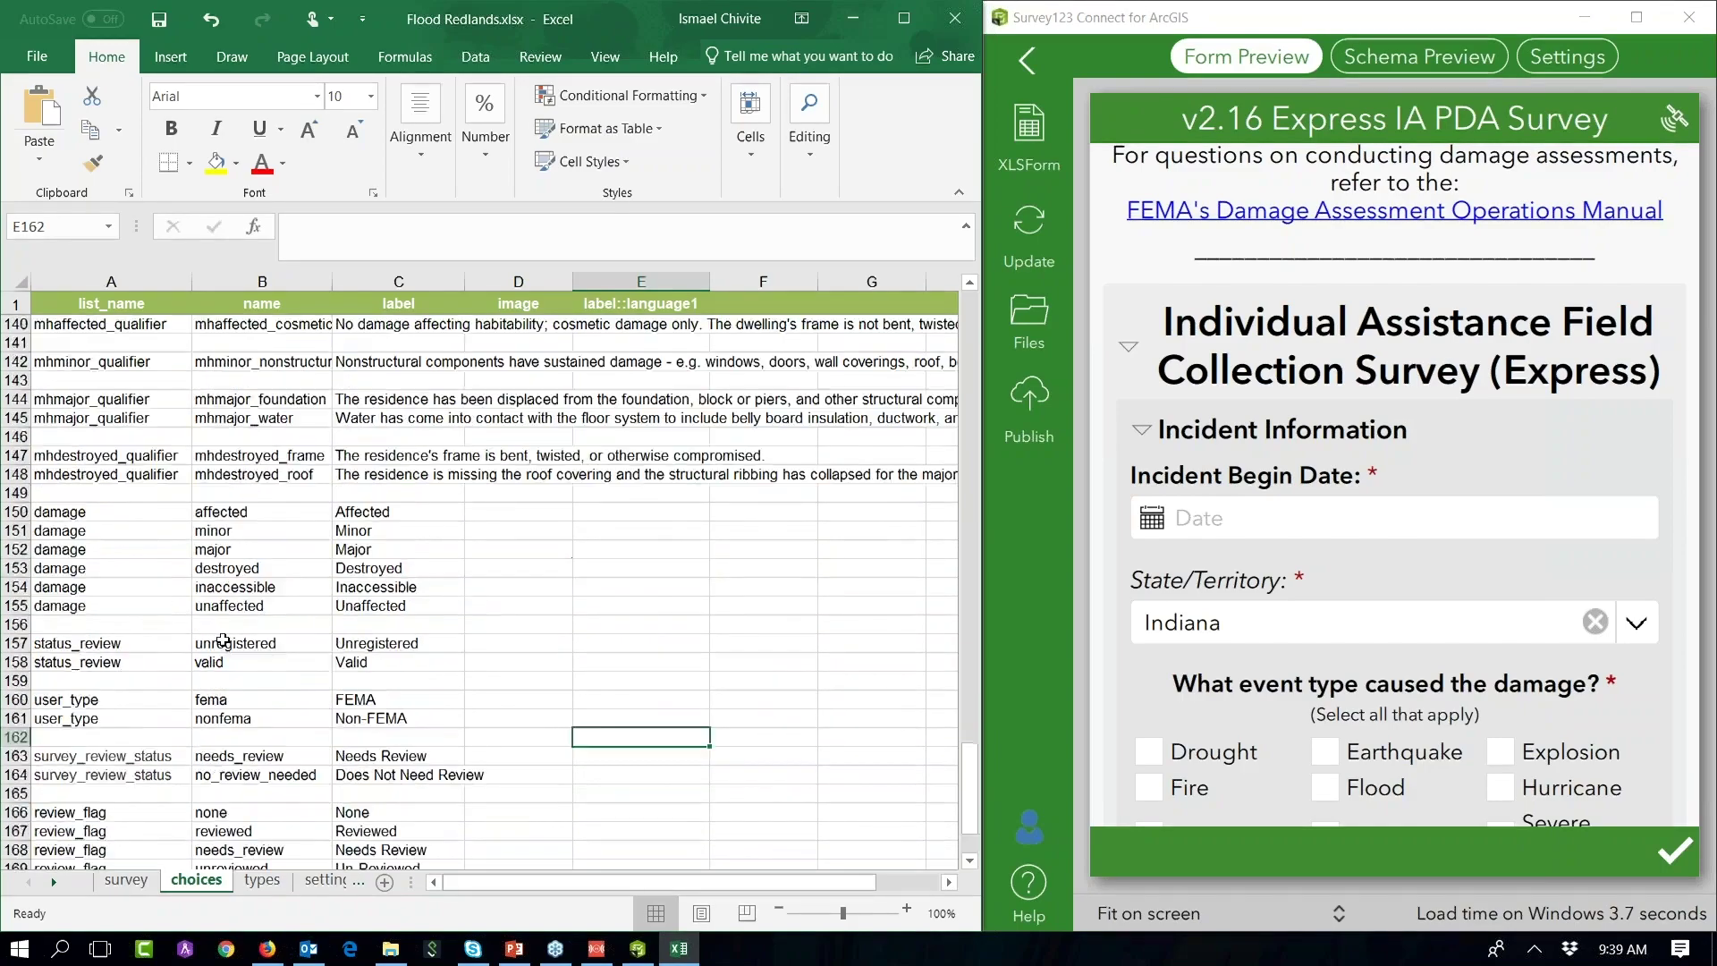
scroll(221, 642, up, 20)
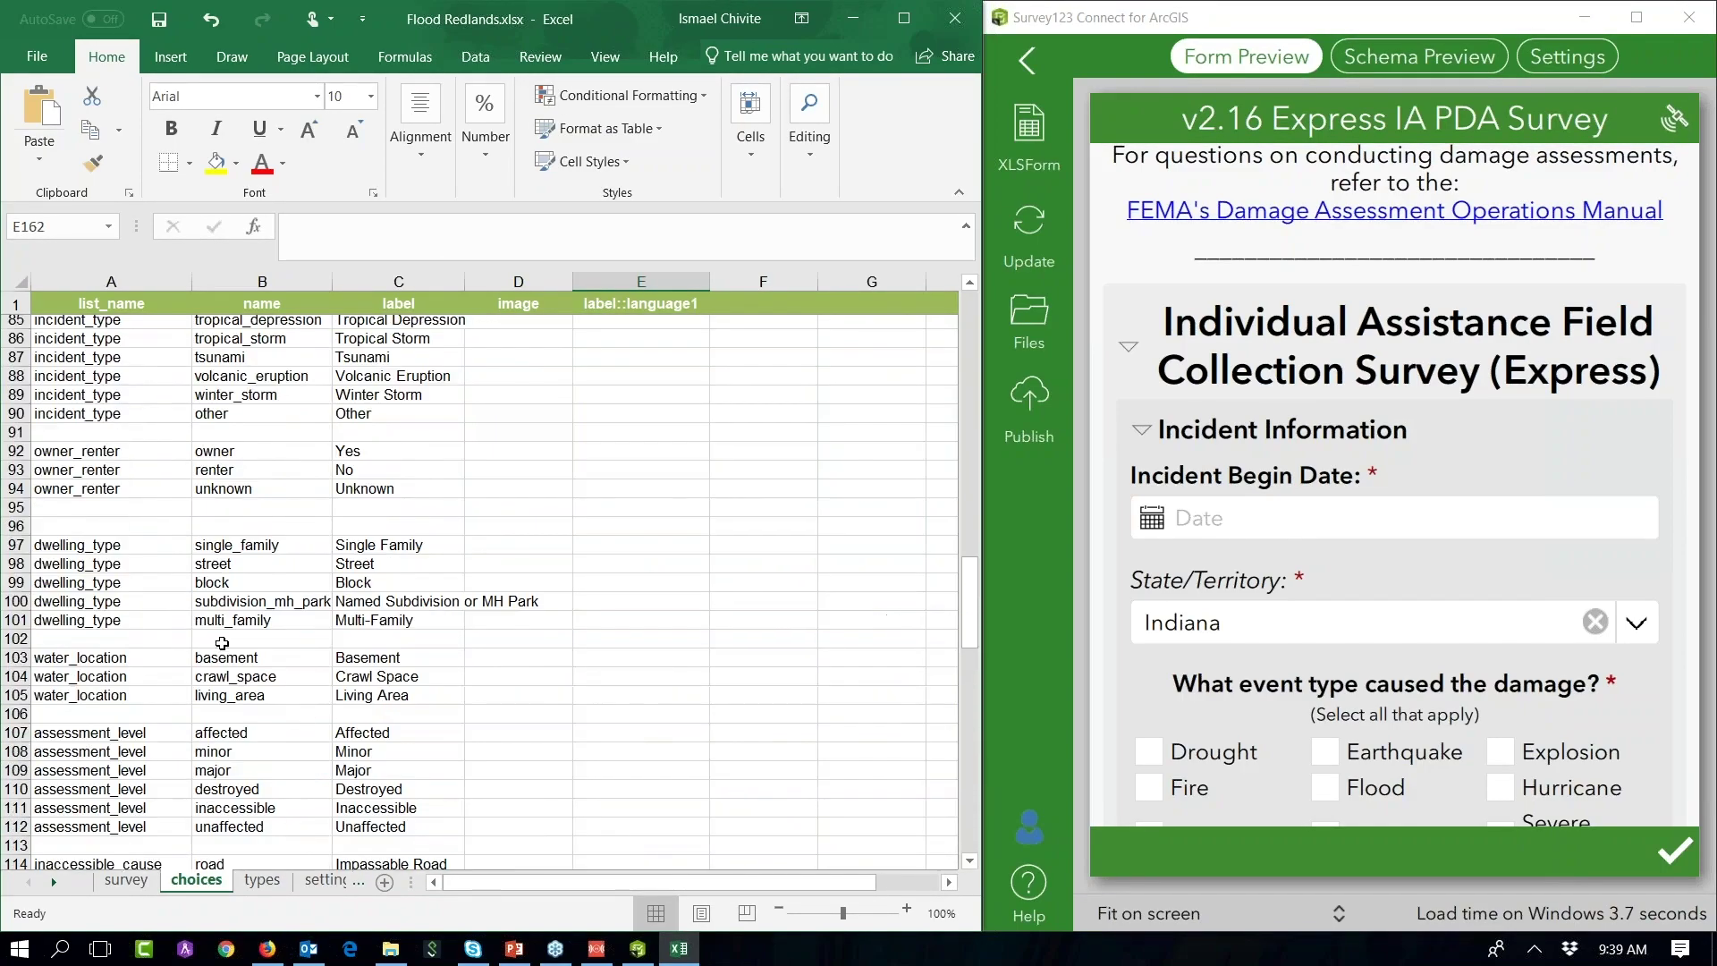
scroll(222, 643, up, 17)
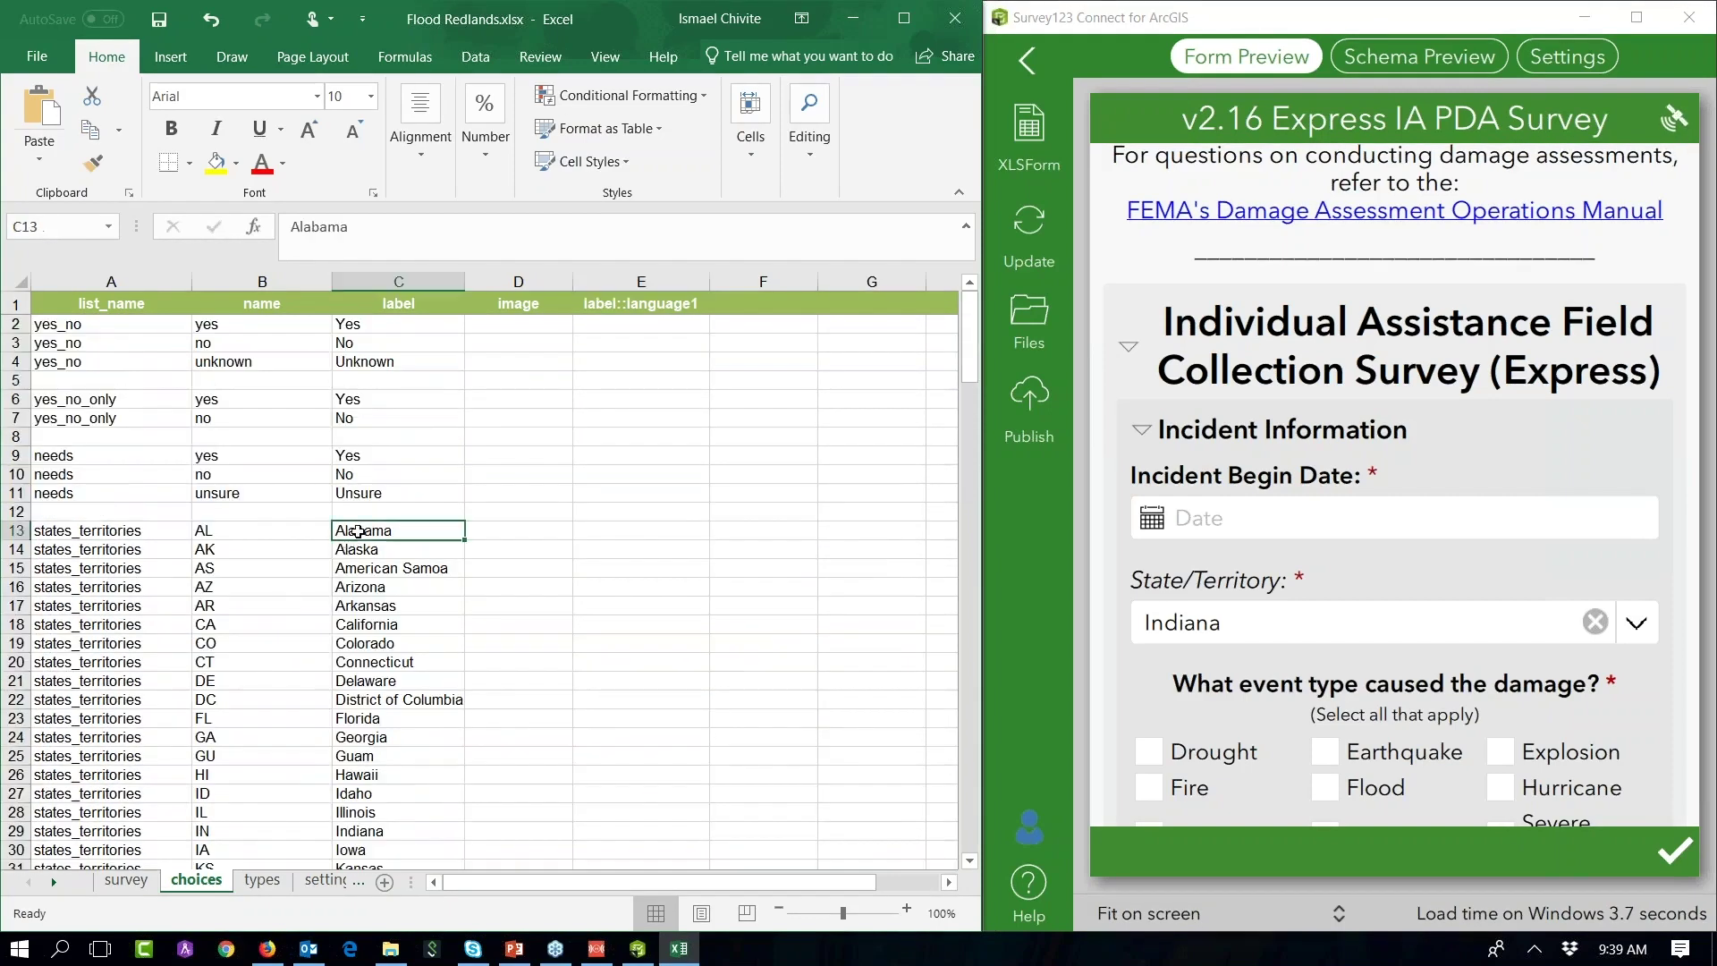
click(247, 533)
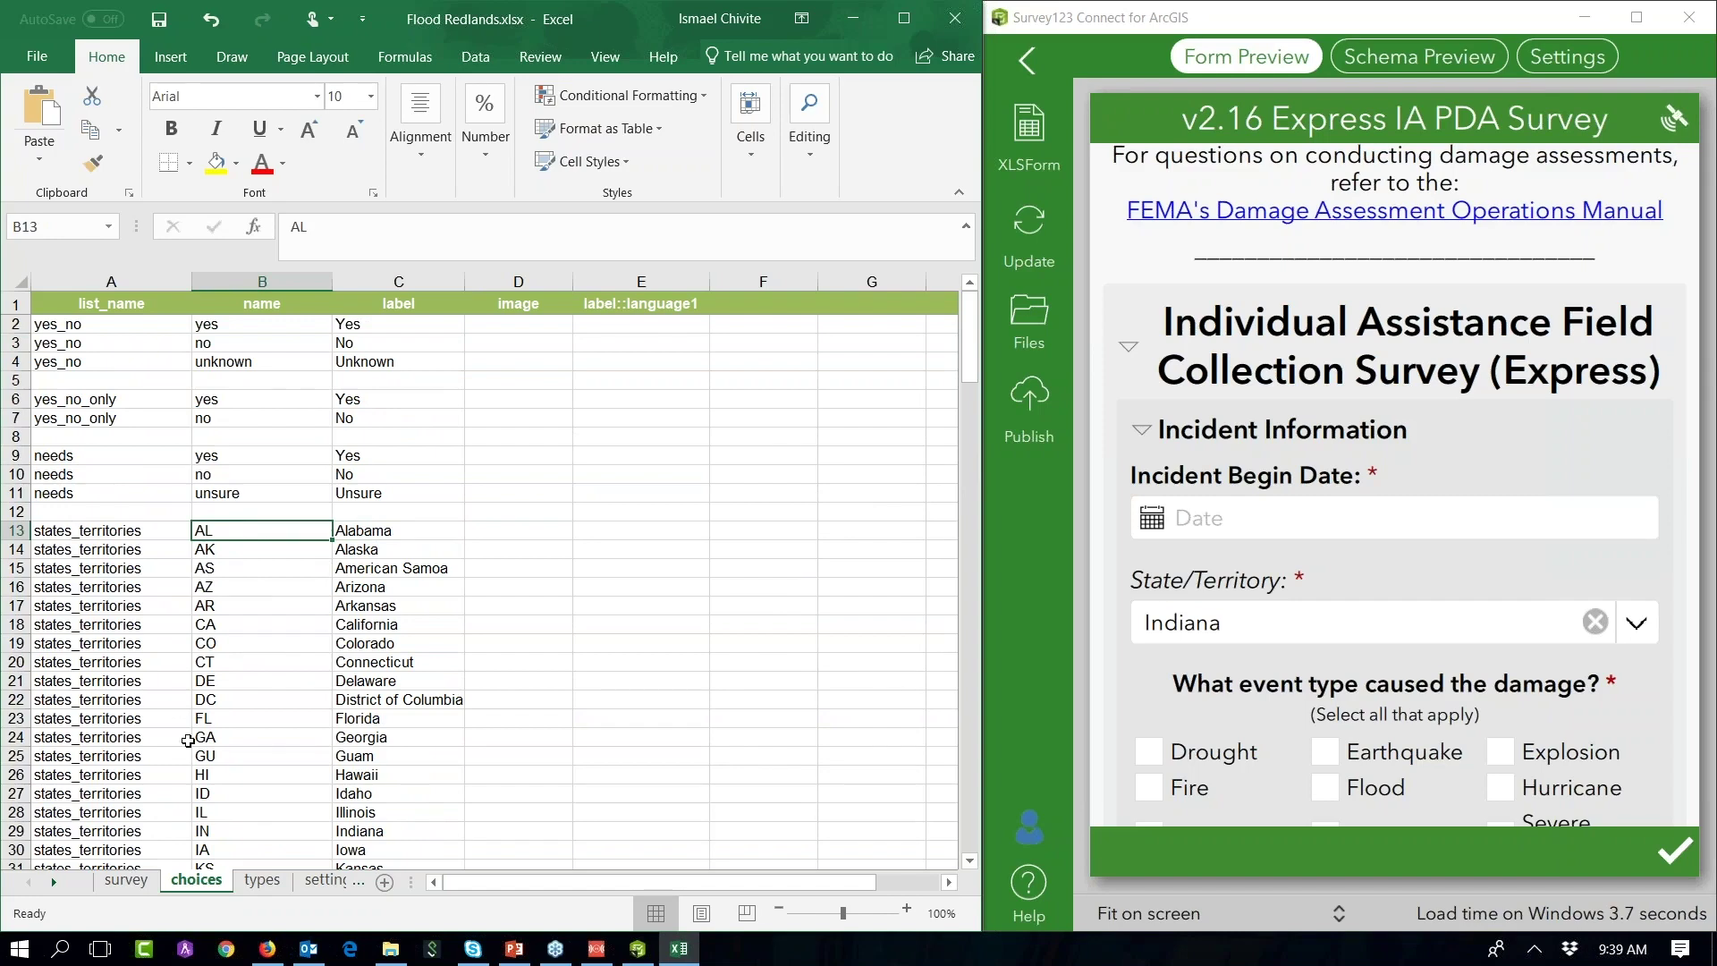
click(126, 882)
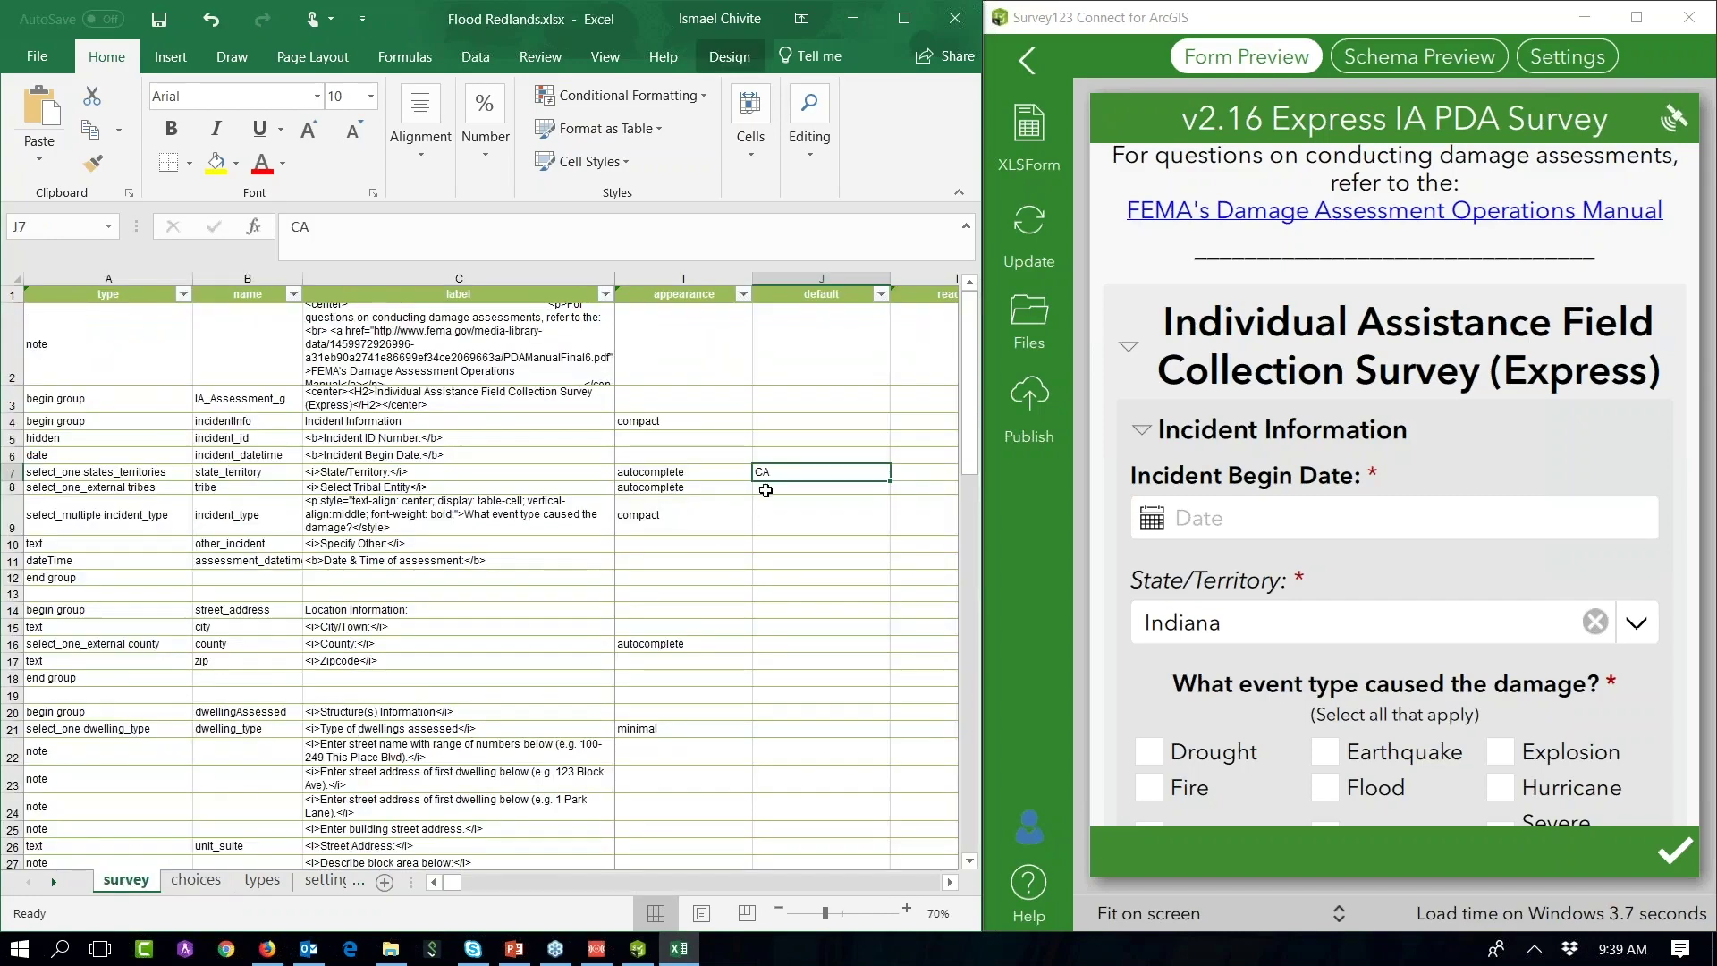
Step: Save, change the State/Territory type in A7 to hidden, and confirm California prefills in the preview
click(158, 21)
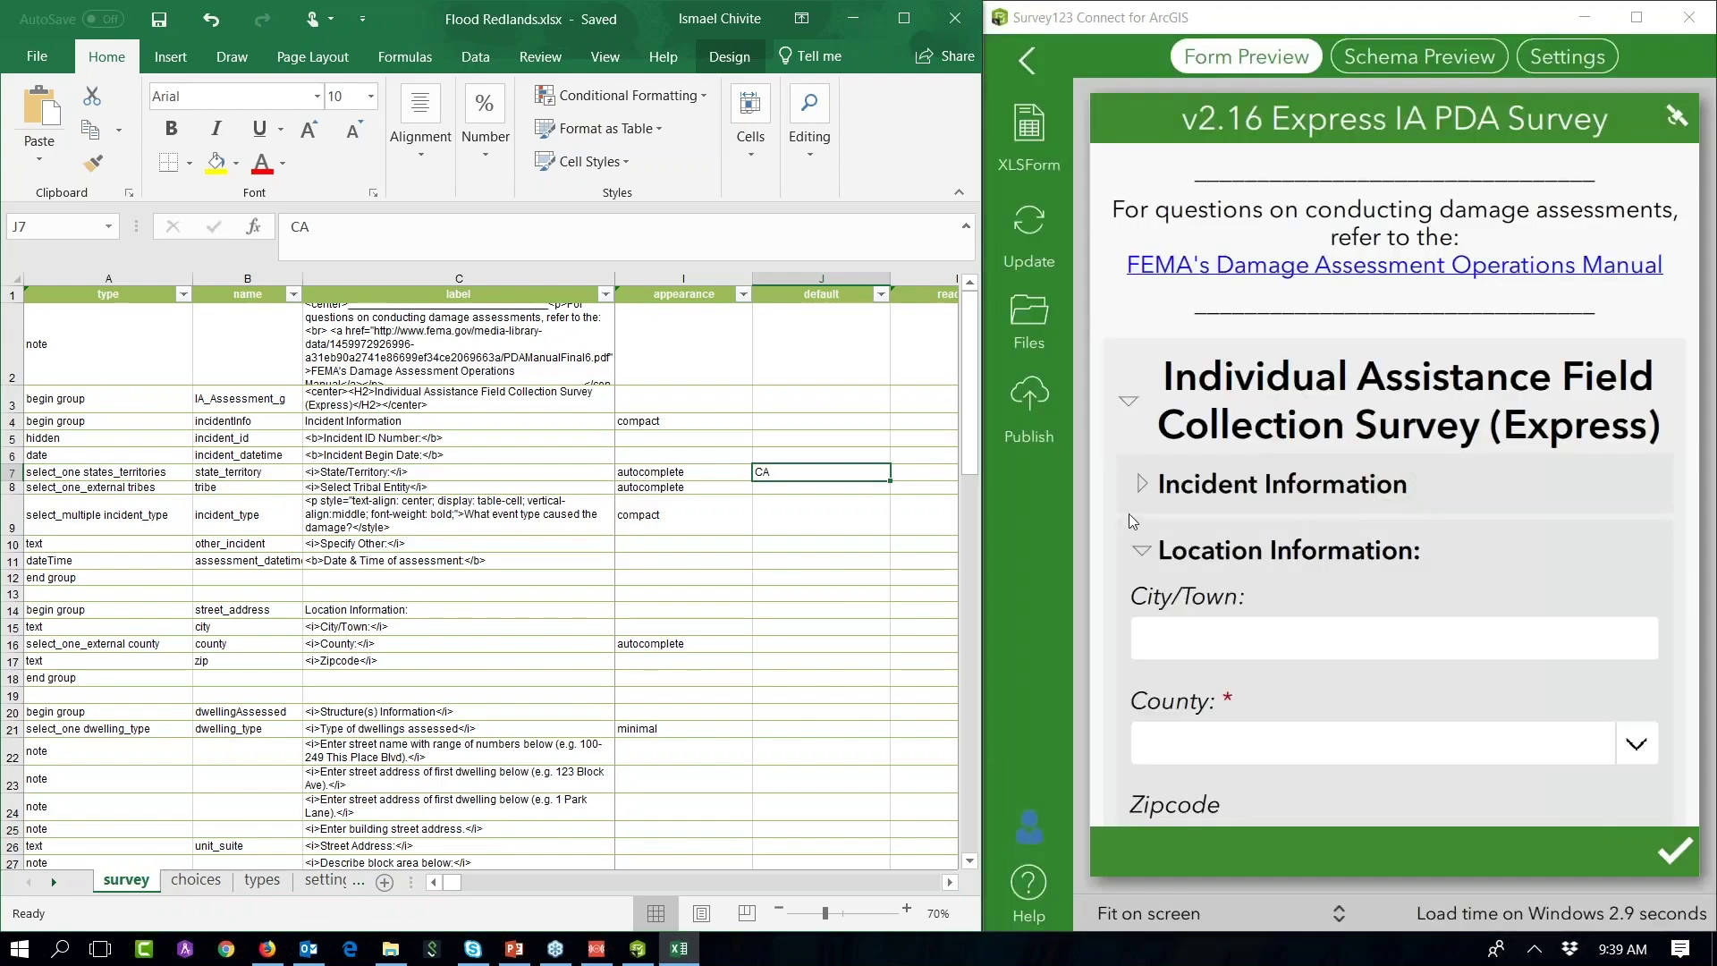
click(1142, 487)
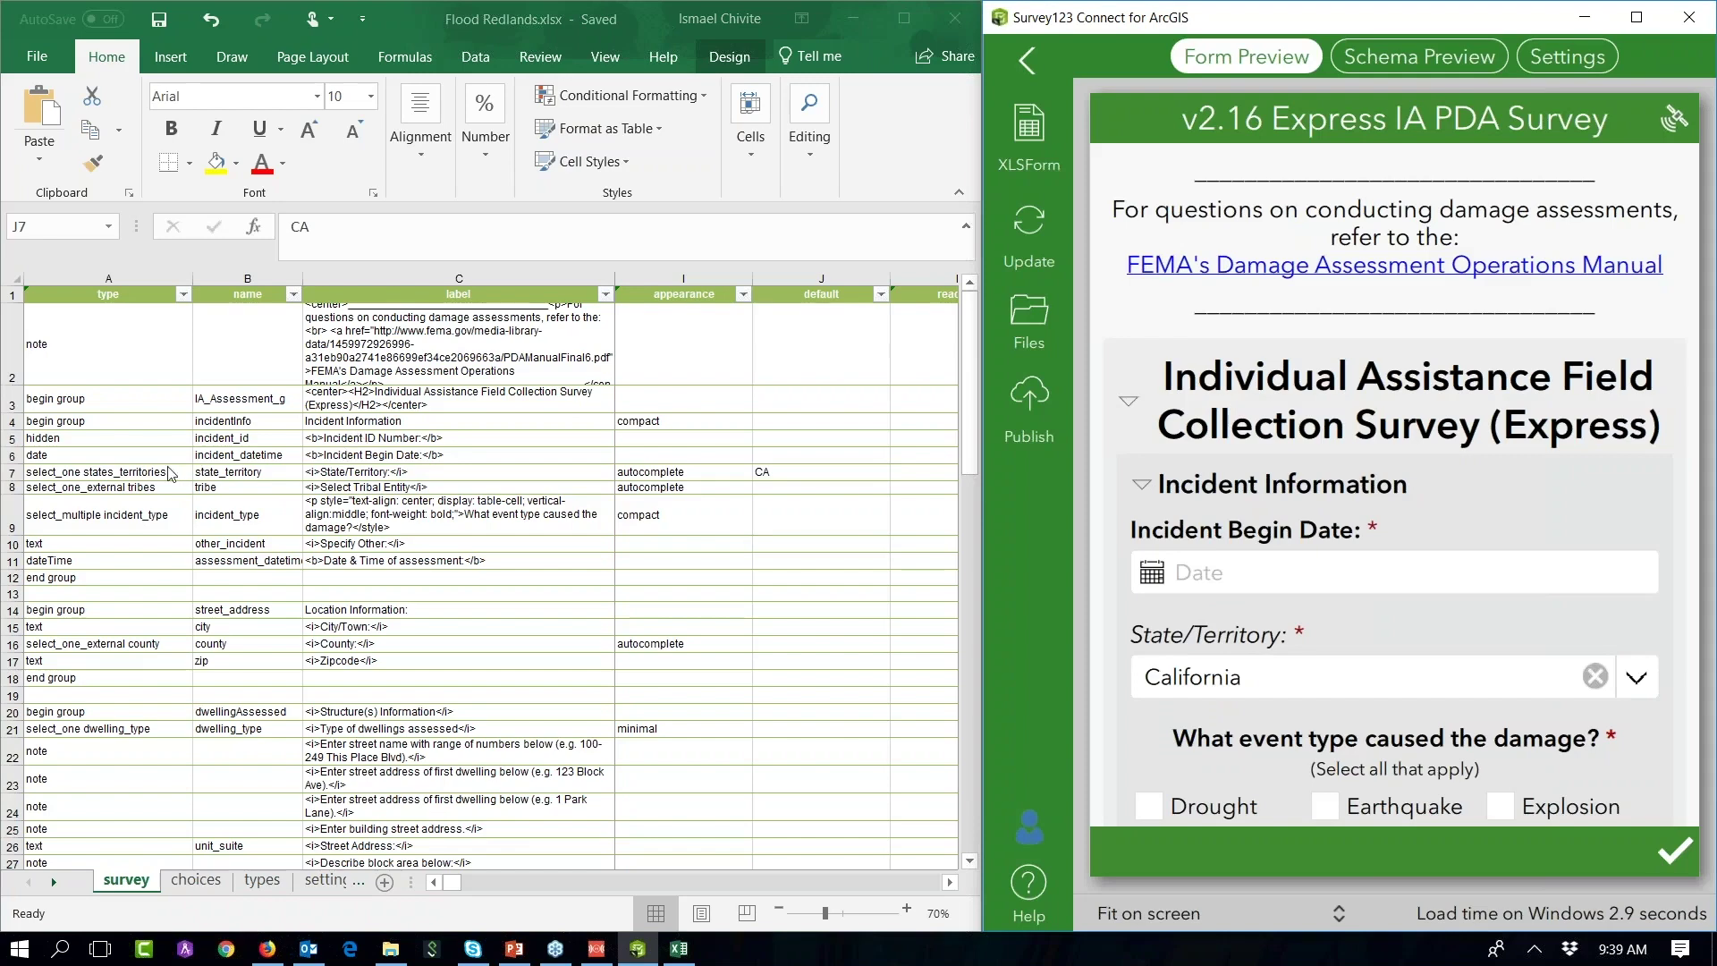
click(147, 474)
click(143, 474)
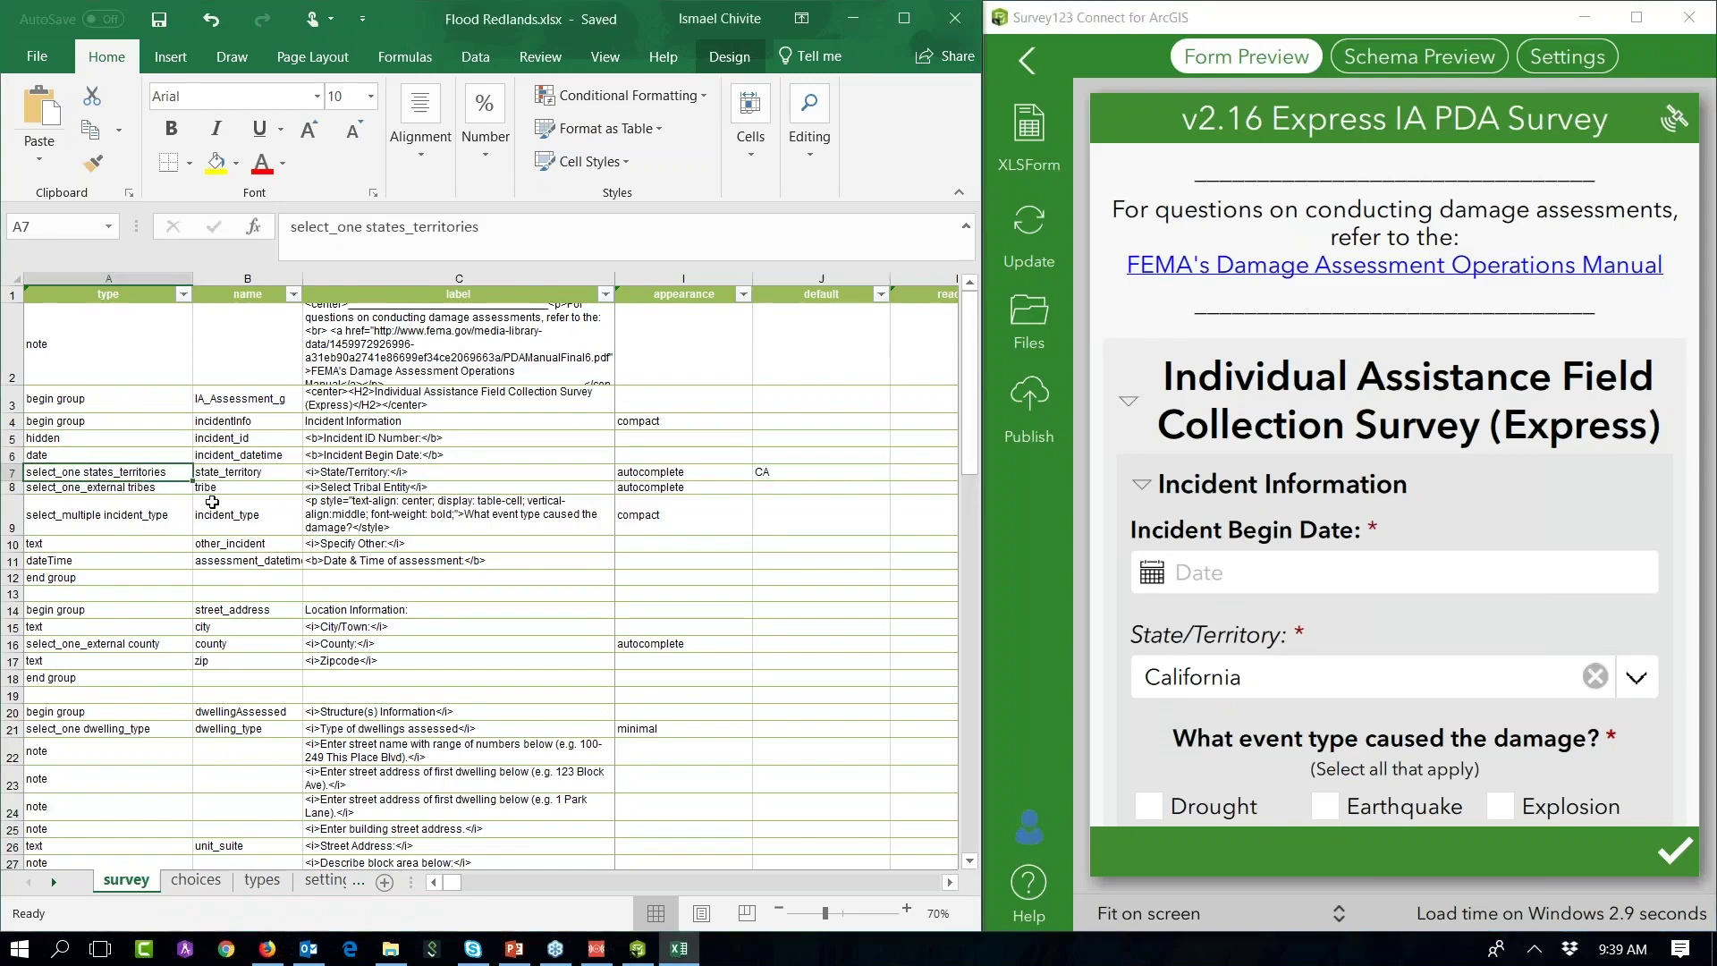
text(hidden)
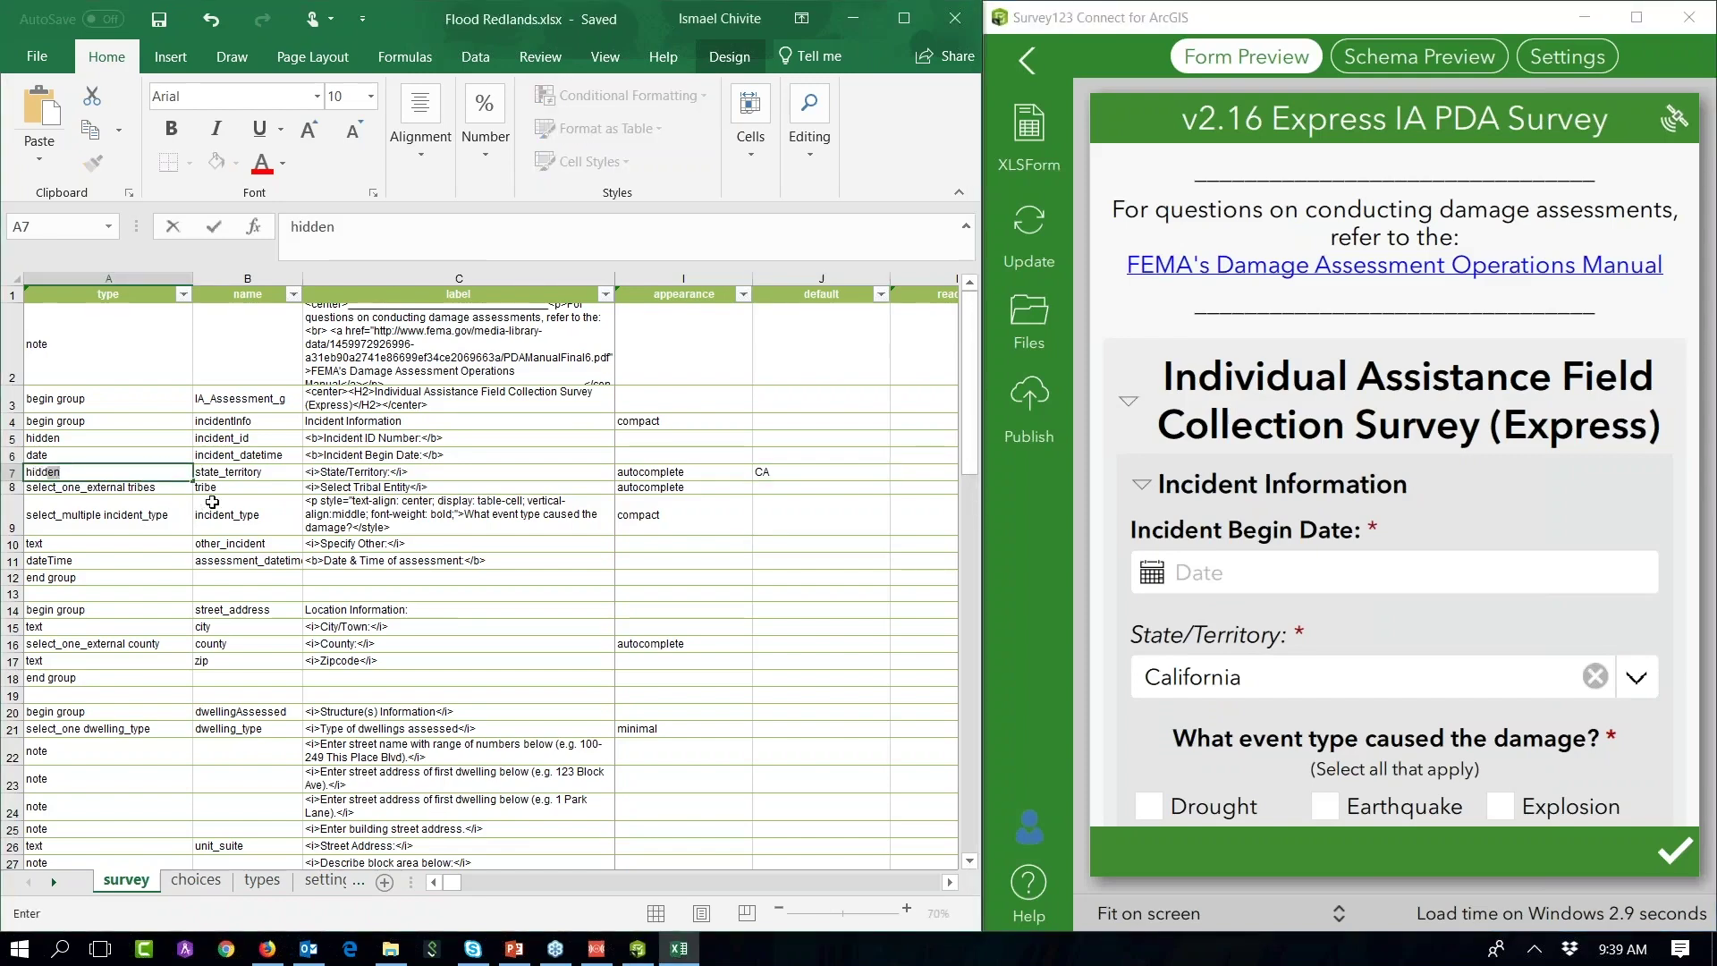
key(Return)
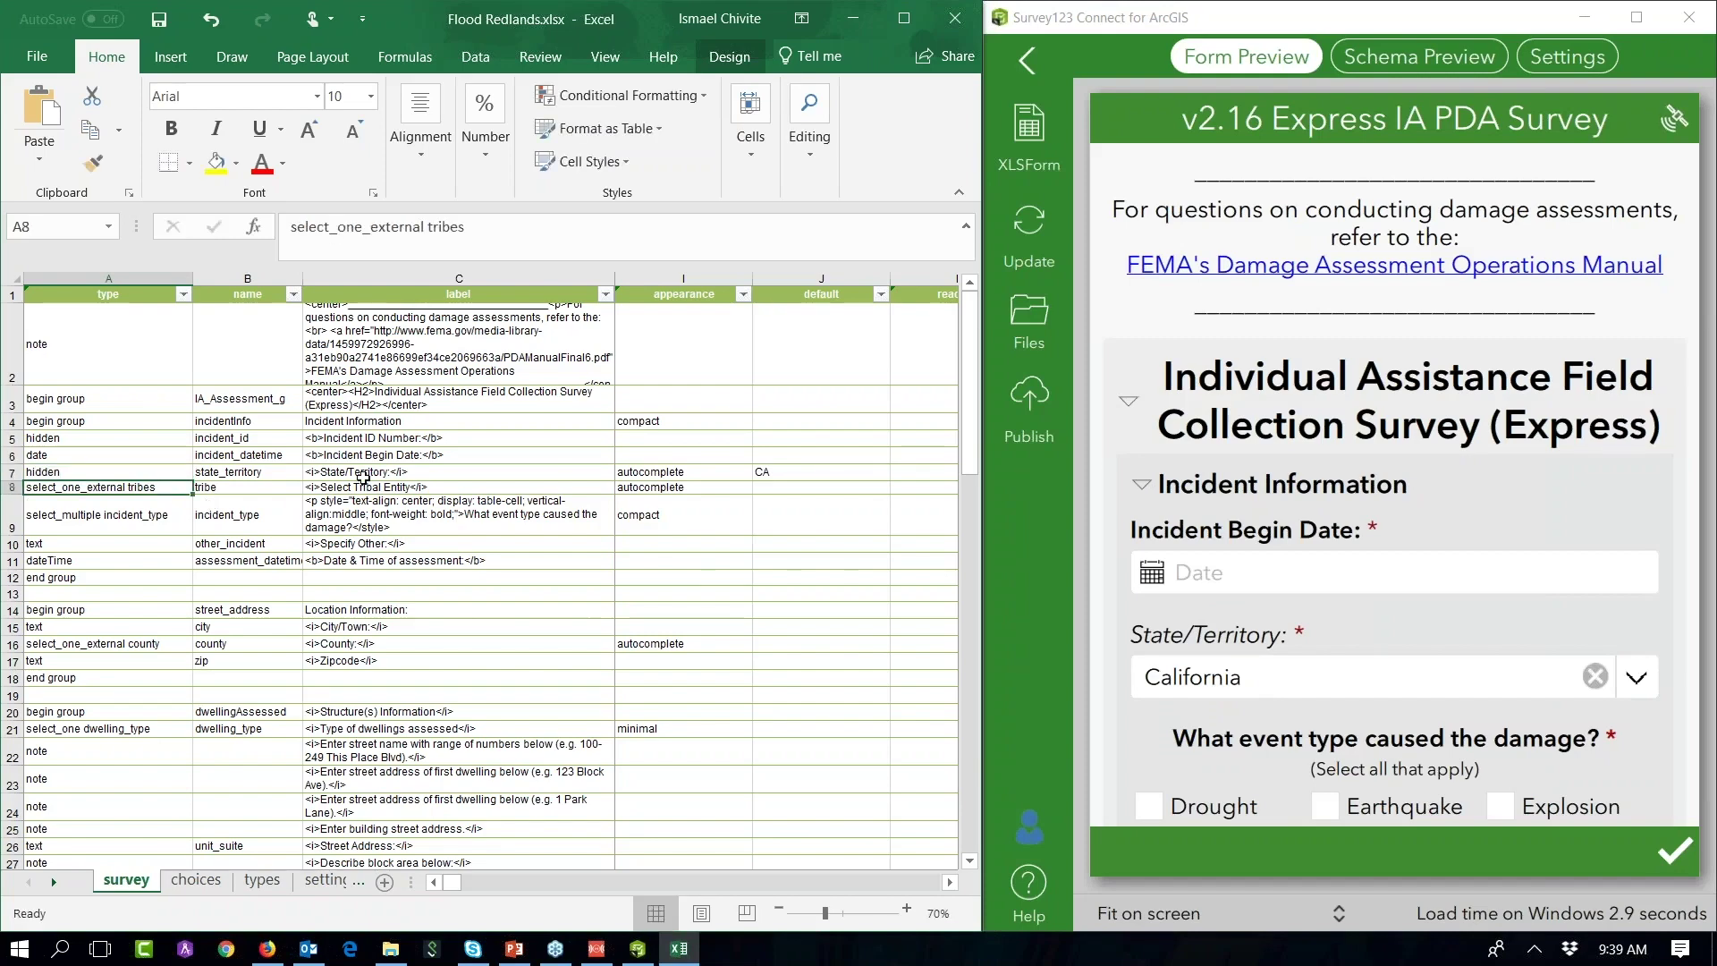
click(794, 474)
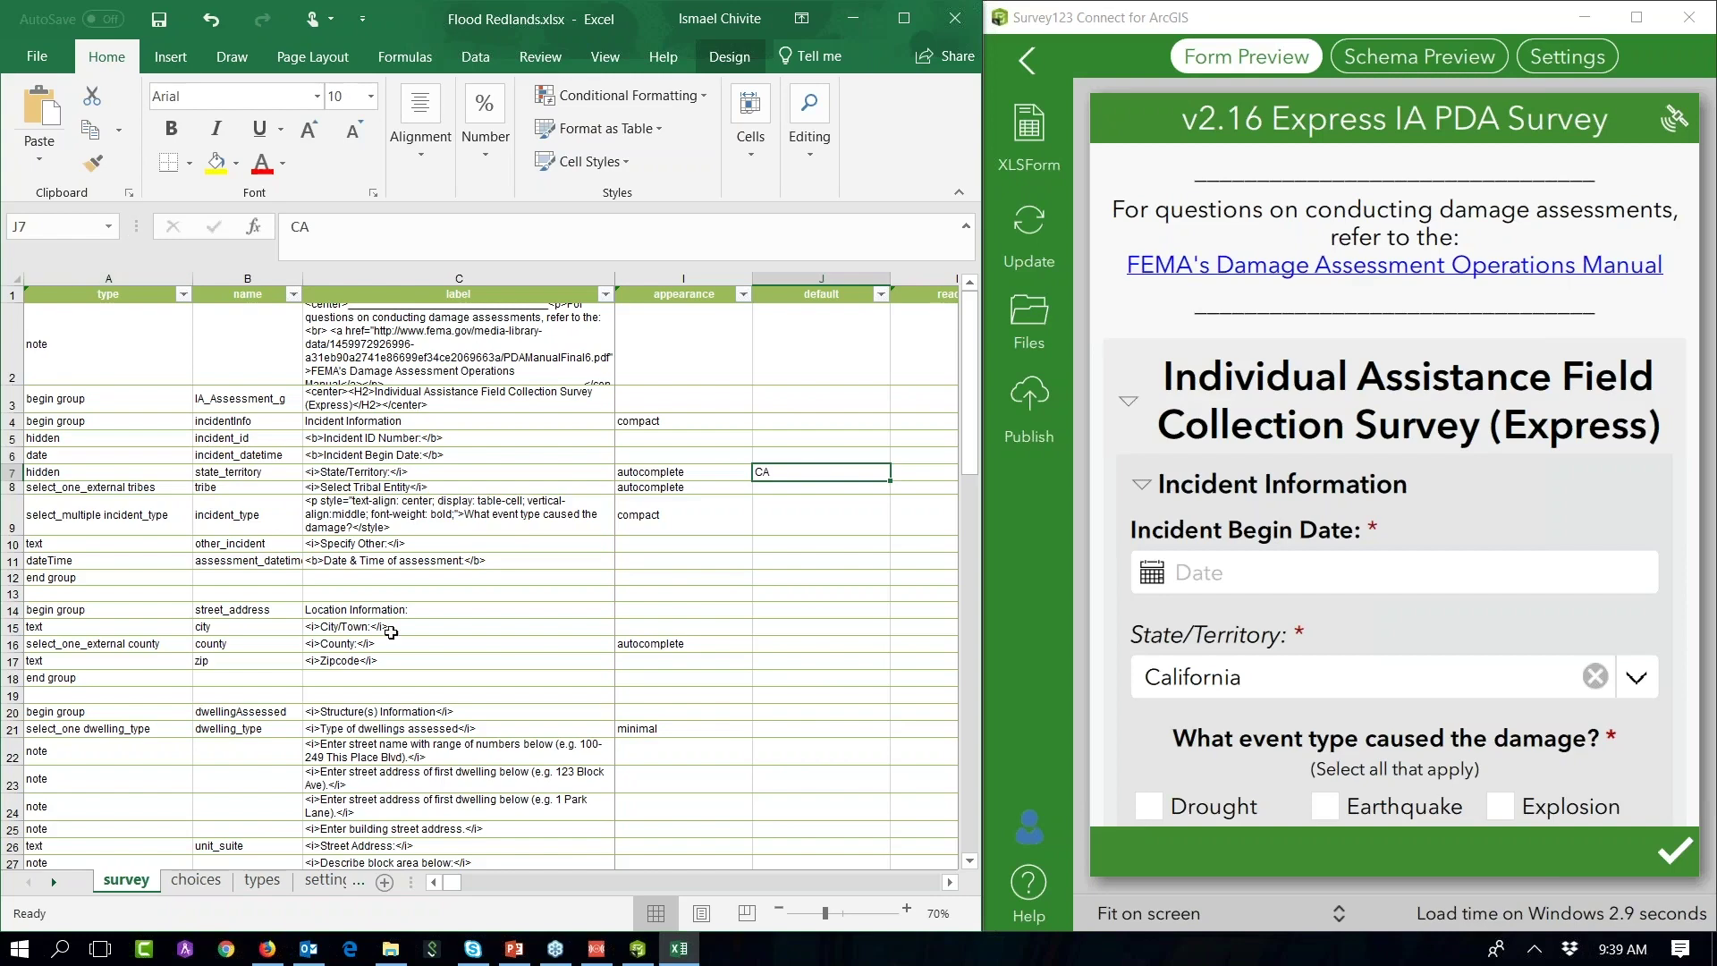
click(1596, 578)
scroll(1587, 585, down, 5)
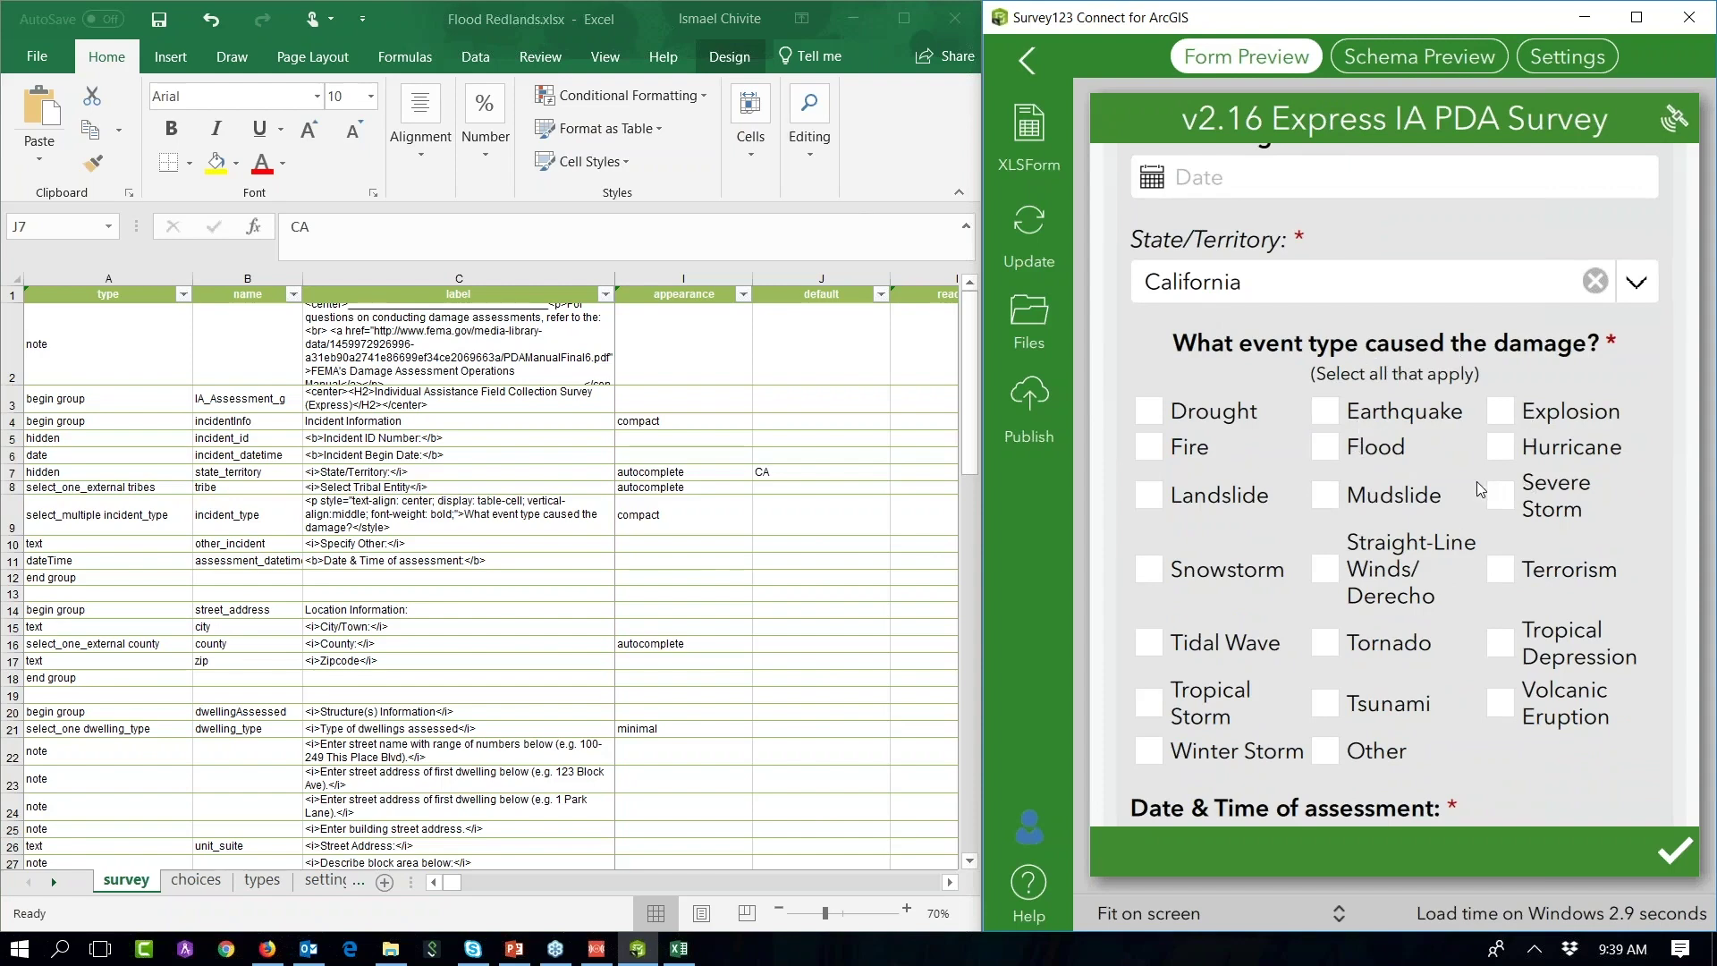
Step: Delete incident_type choice rows 77–89 on the choices sheet and save the workbook
click(202, 881)
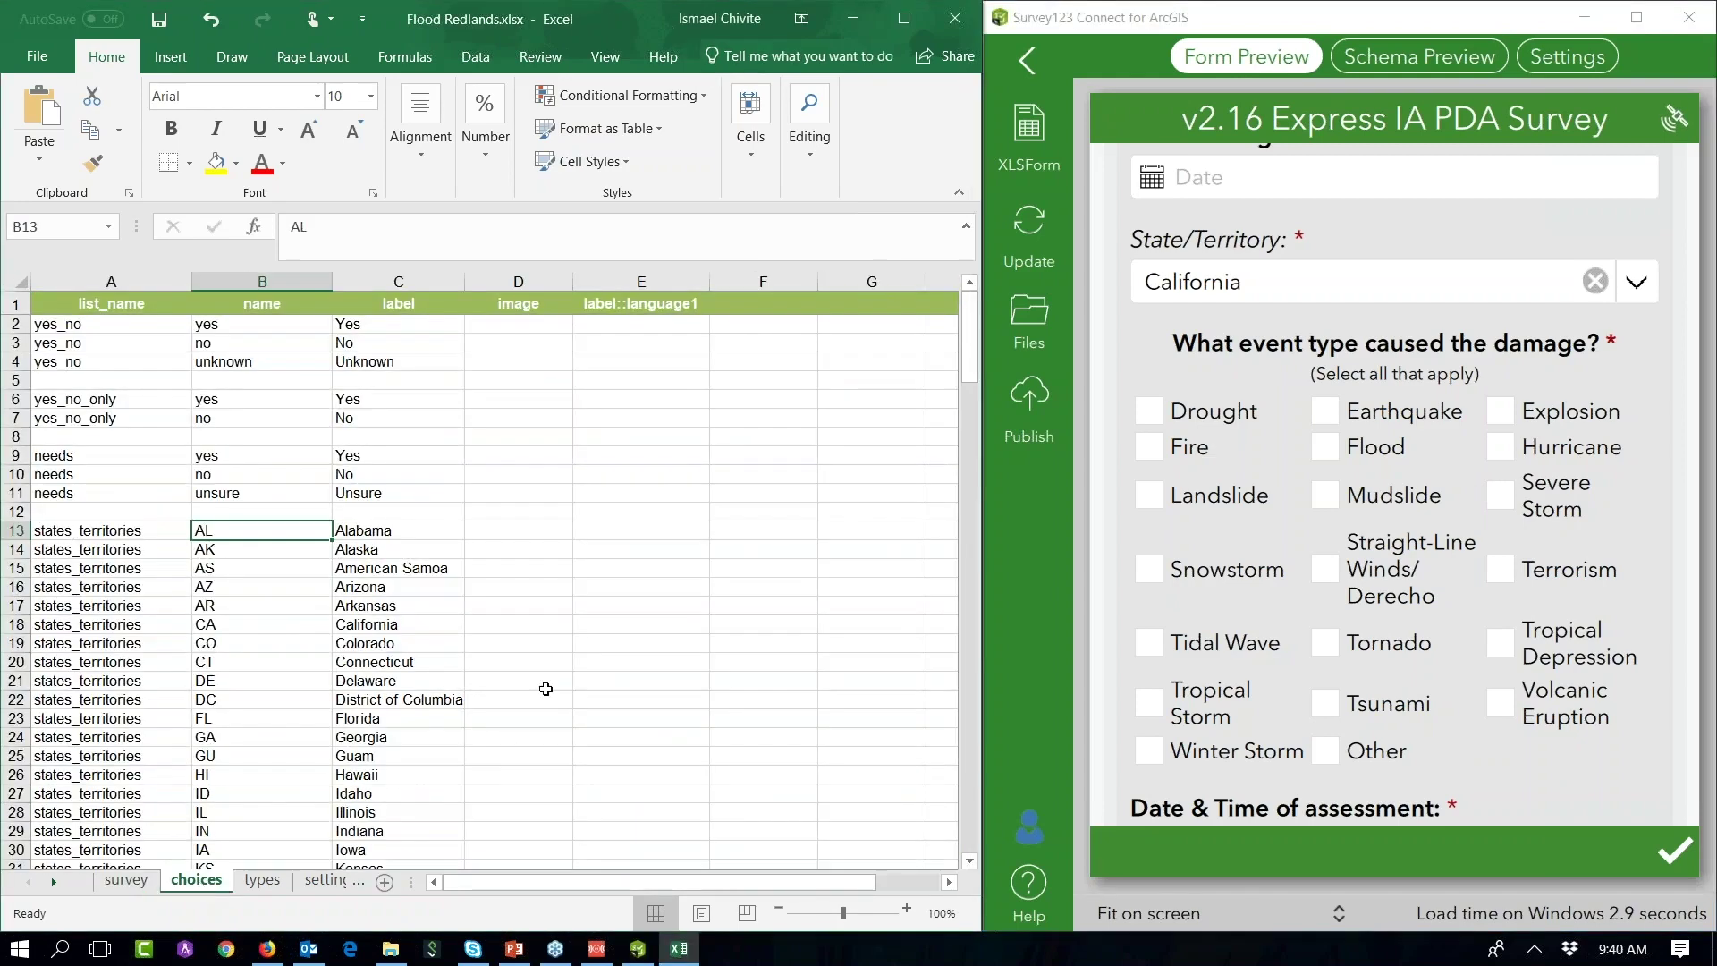
click(537, 474)
scroll(409, 490, down, 5)
scroll(407, 496, down, 16)
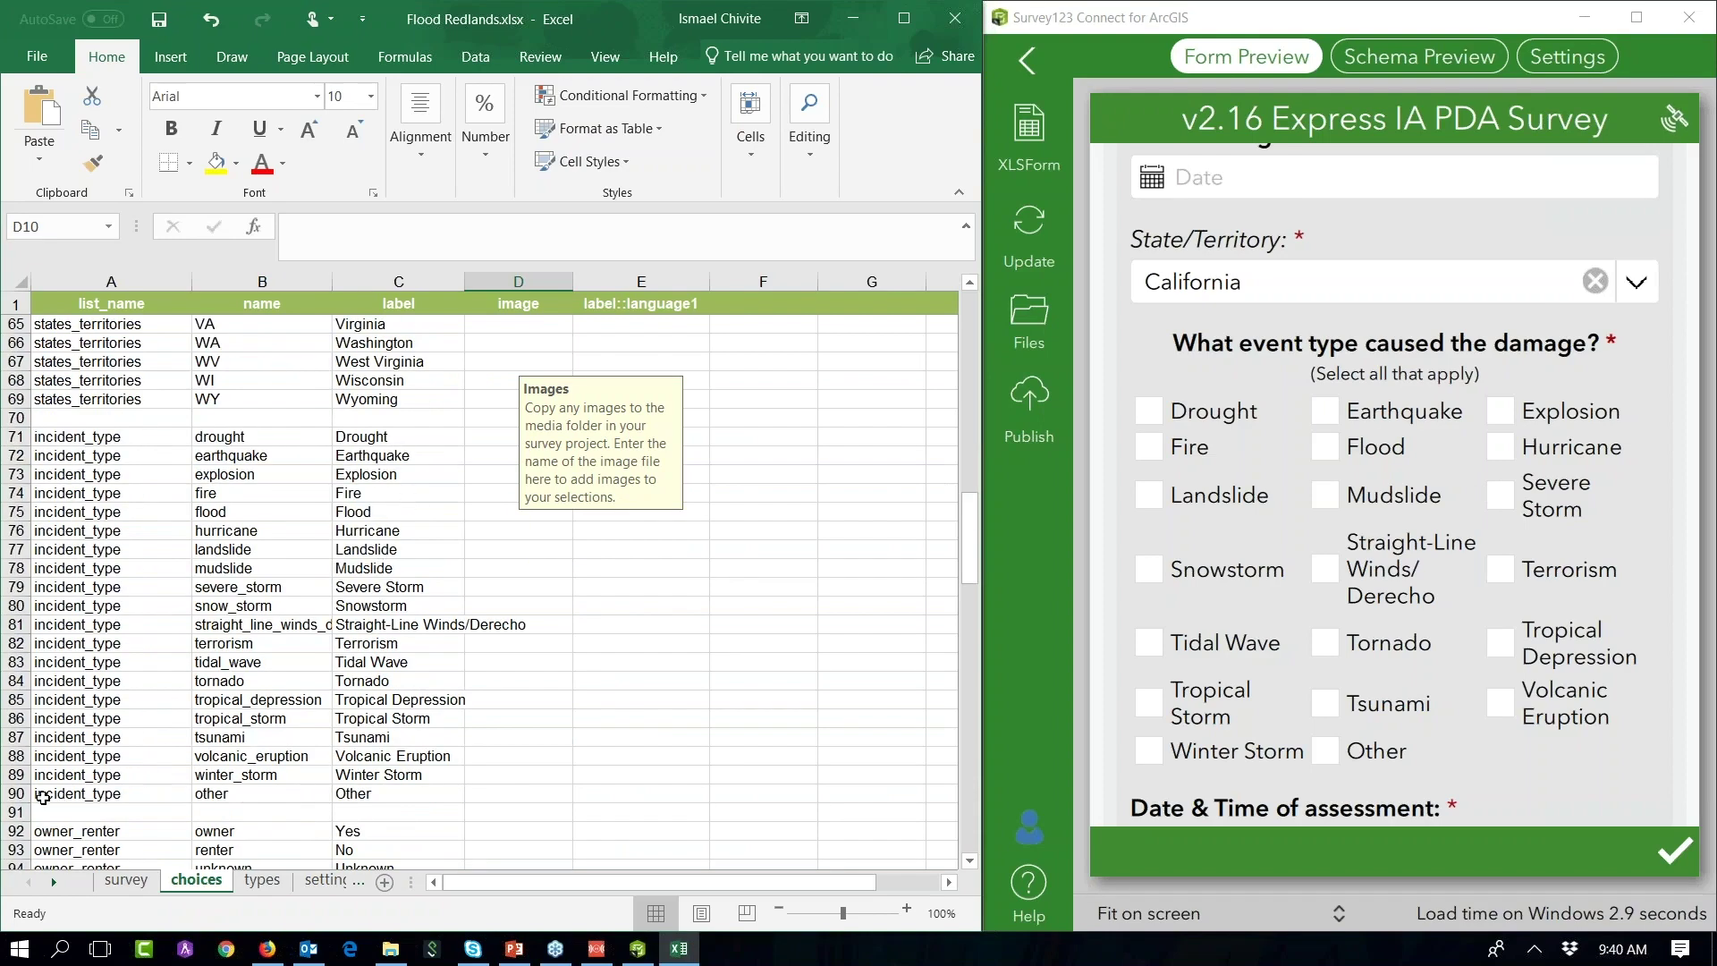
drag(17, 775, 16, 549)
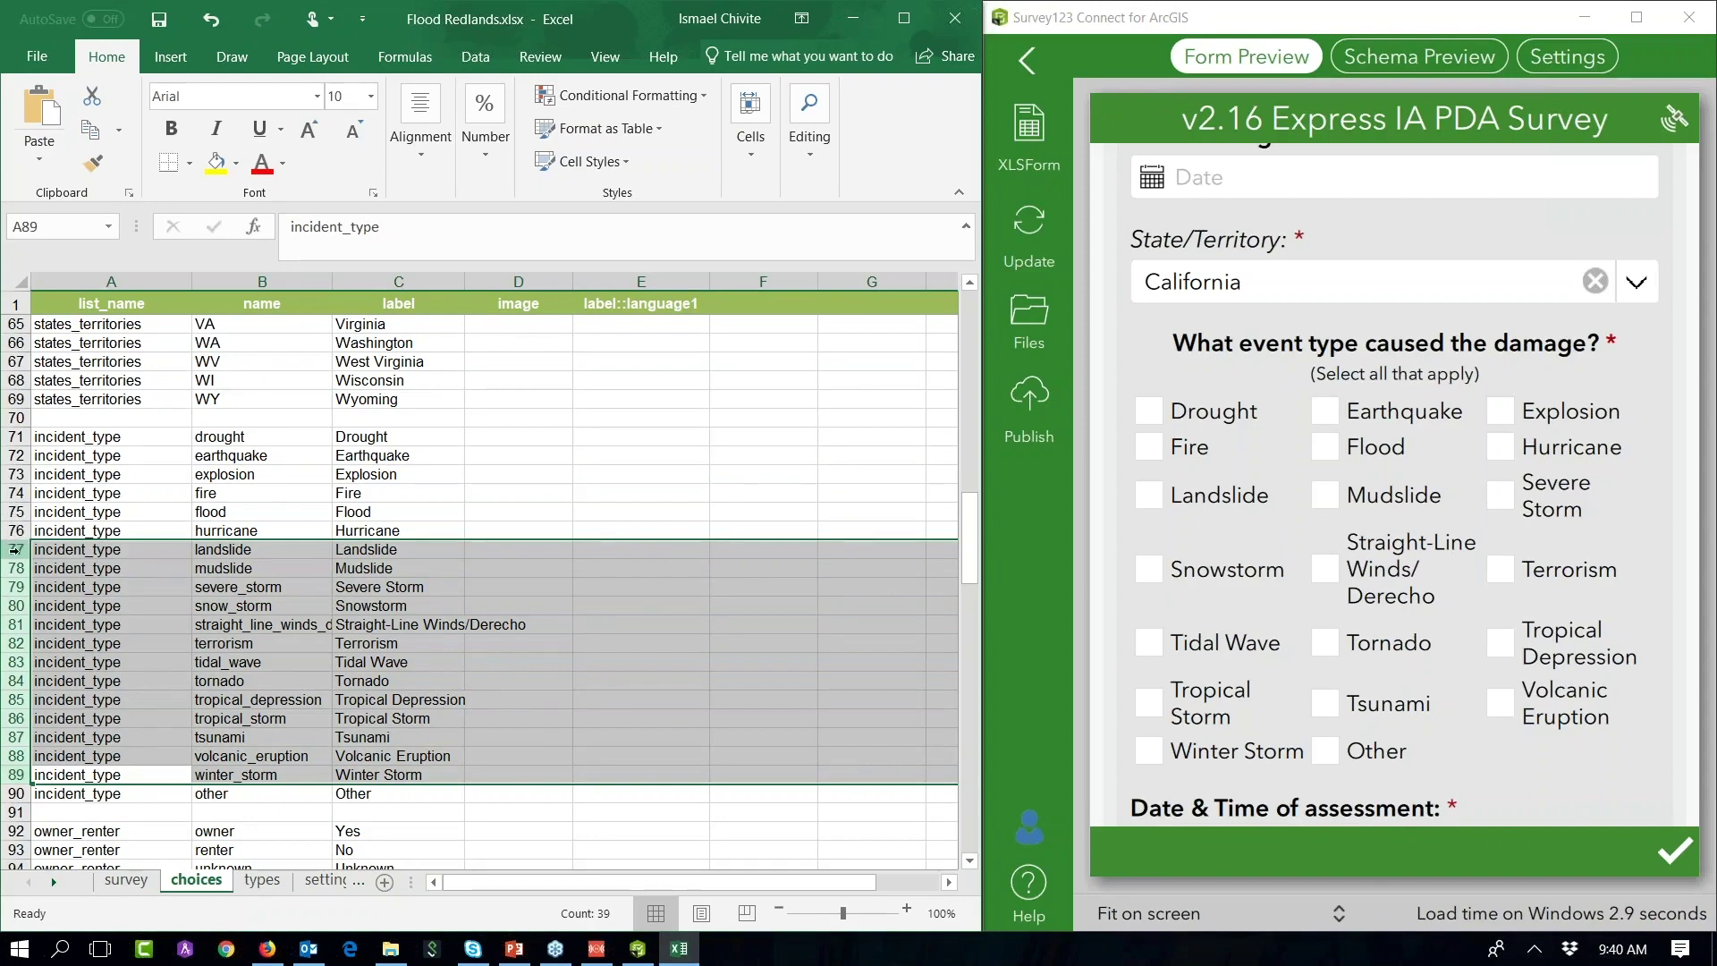
right_click(16, 549)
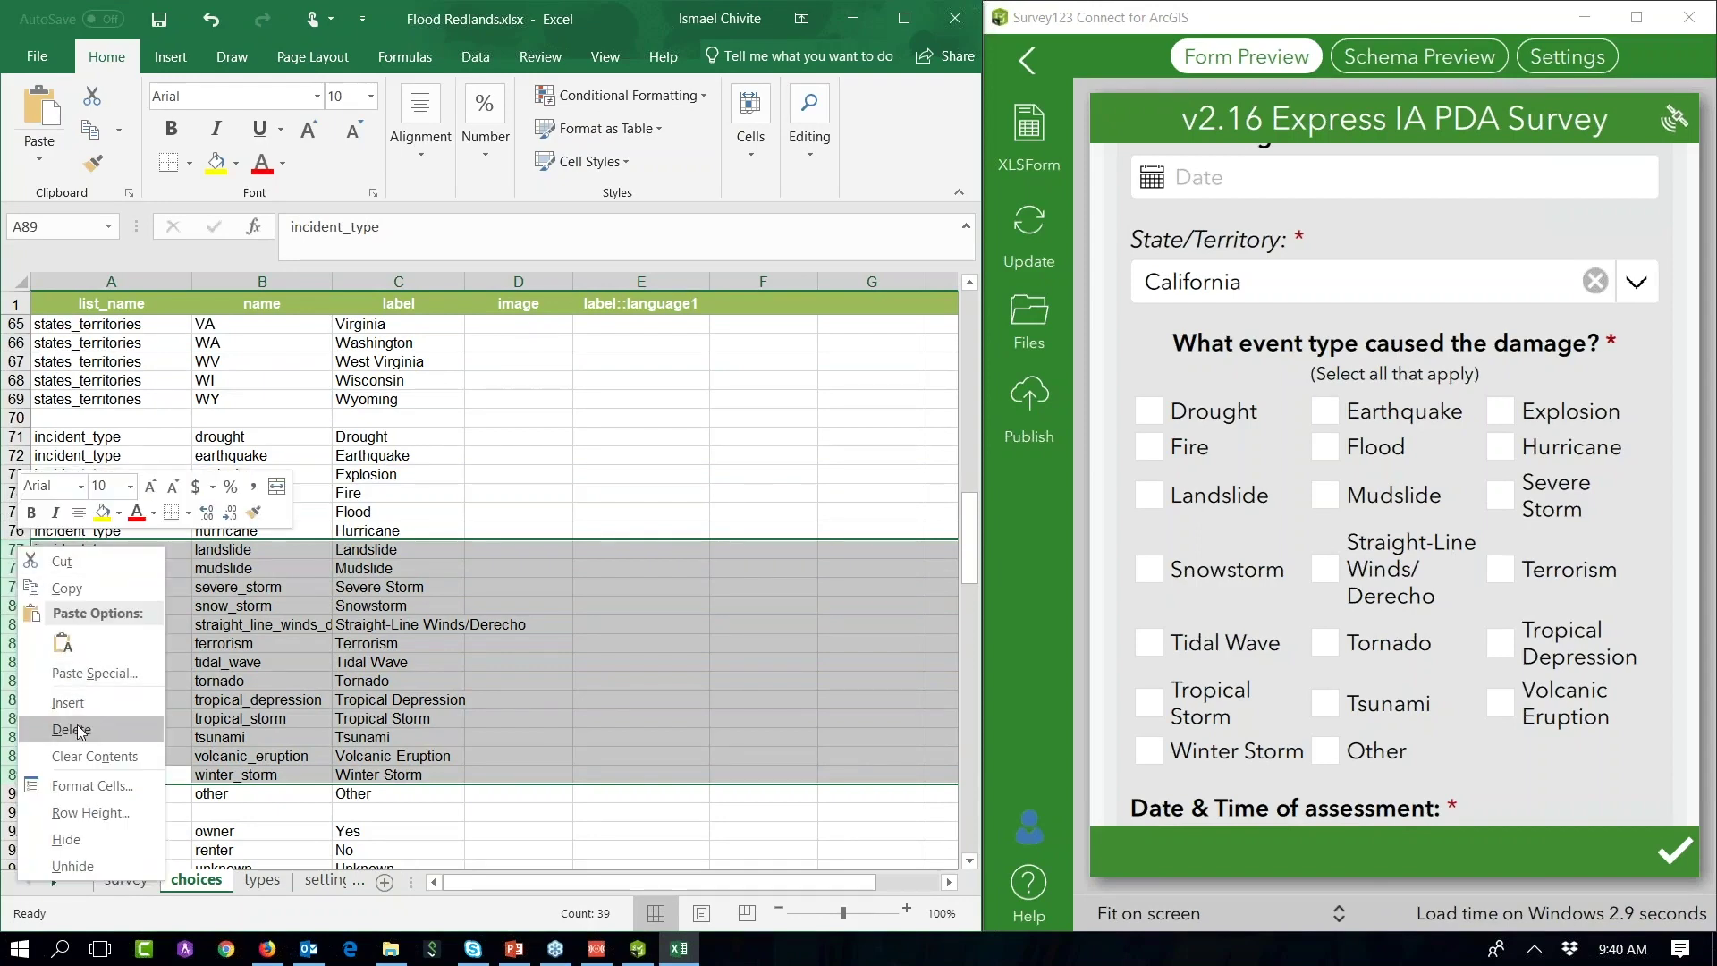
click(71, 728)
click(158, 21)
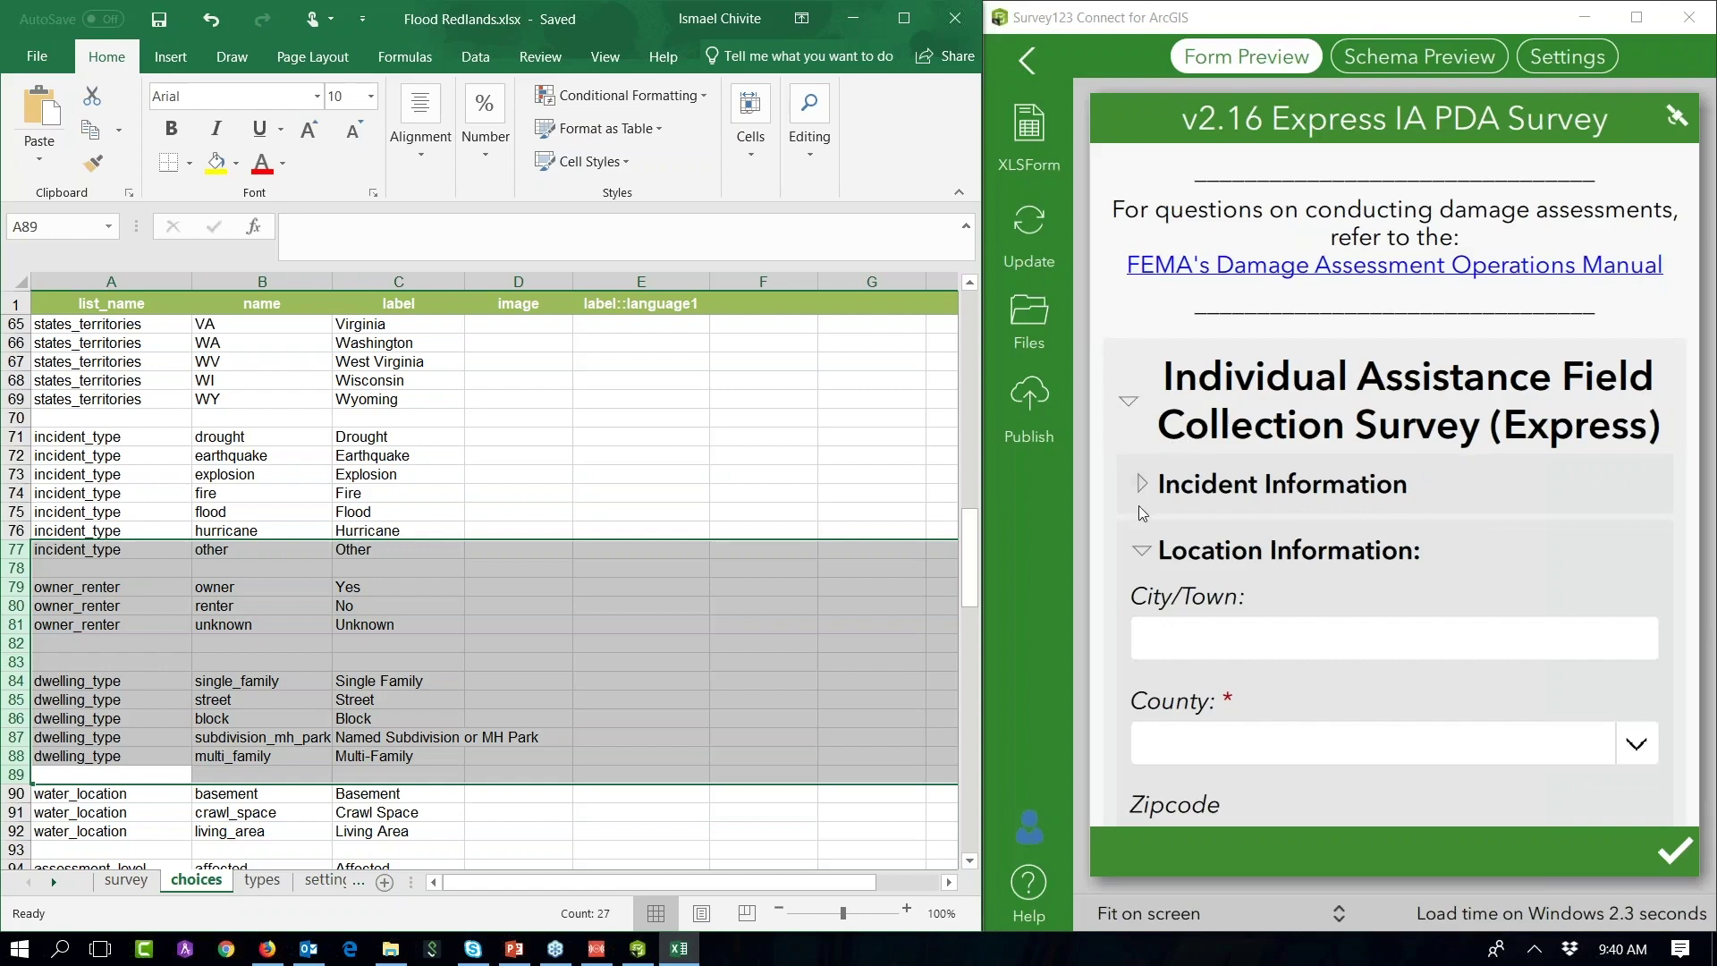
Step: Test the trimmed event-type checkboxes in the form preview, ticking Drought and Fire
click(1140, 506)
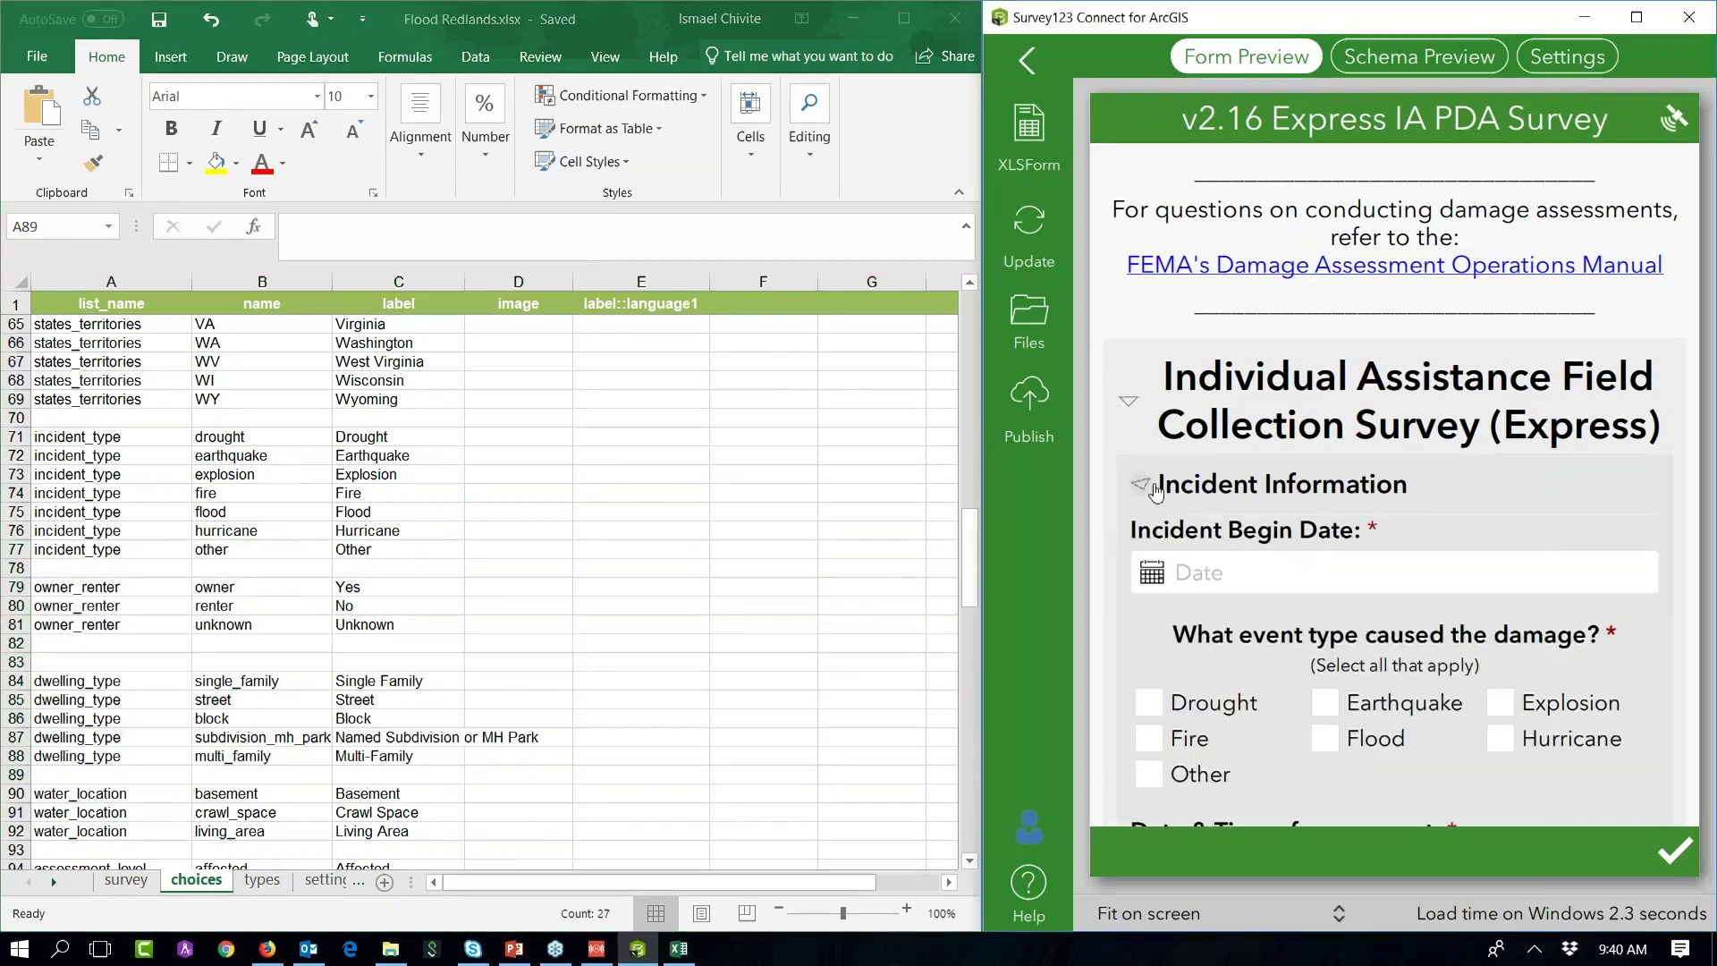
scroll(1162, 358, down, 4)
click(1162, 358)
click(1153, 389)
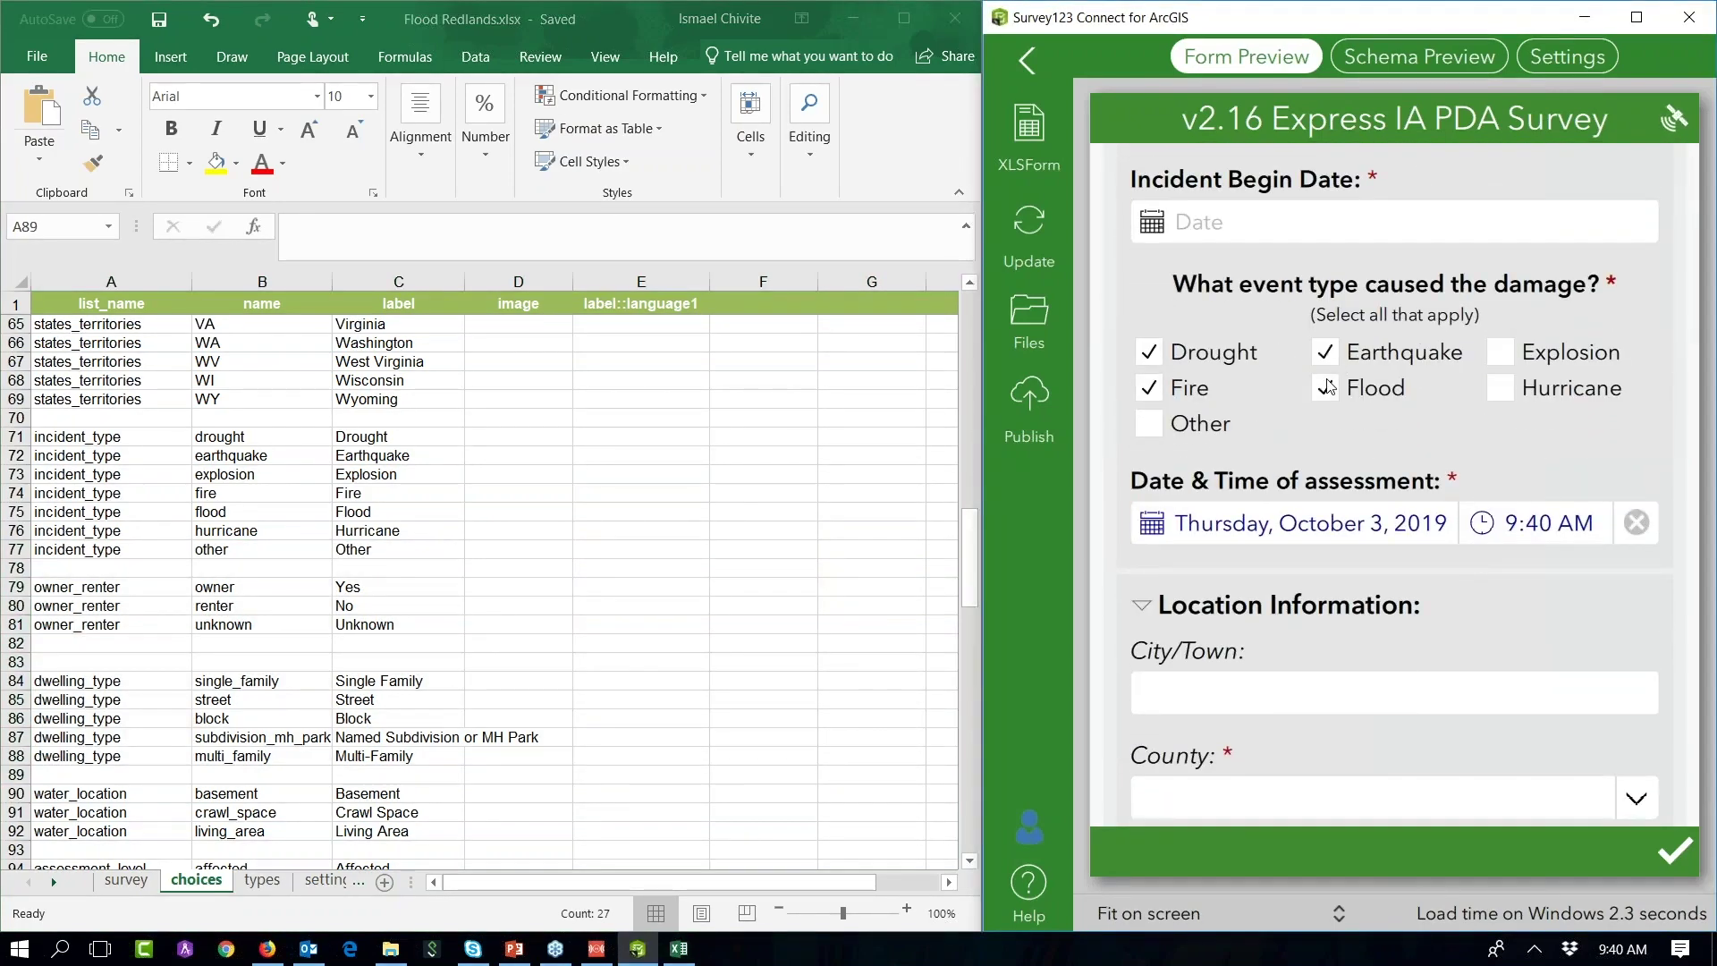
scroll(1252, 517, down, 3)
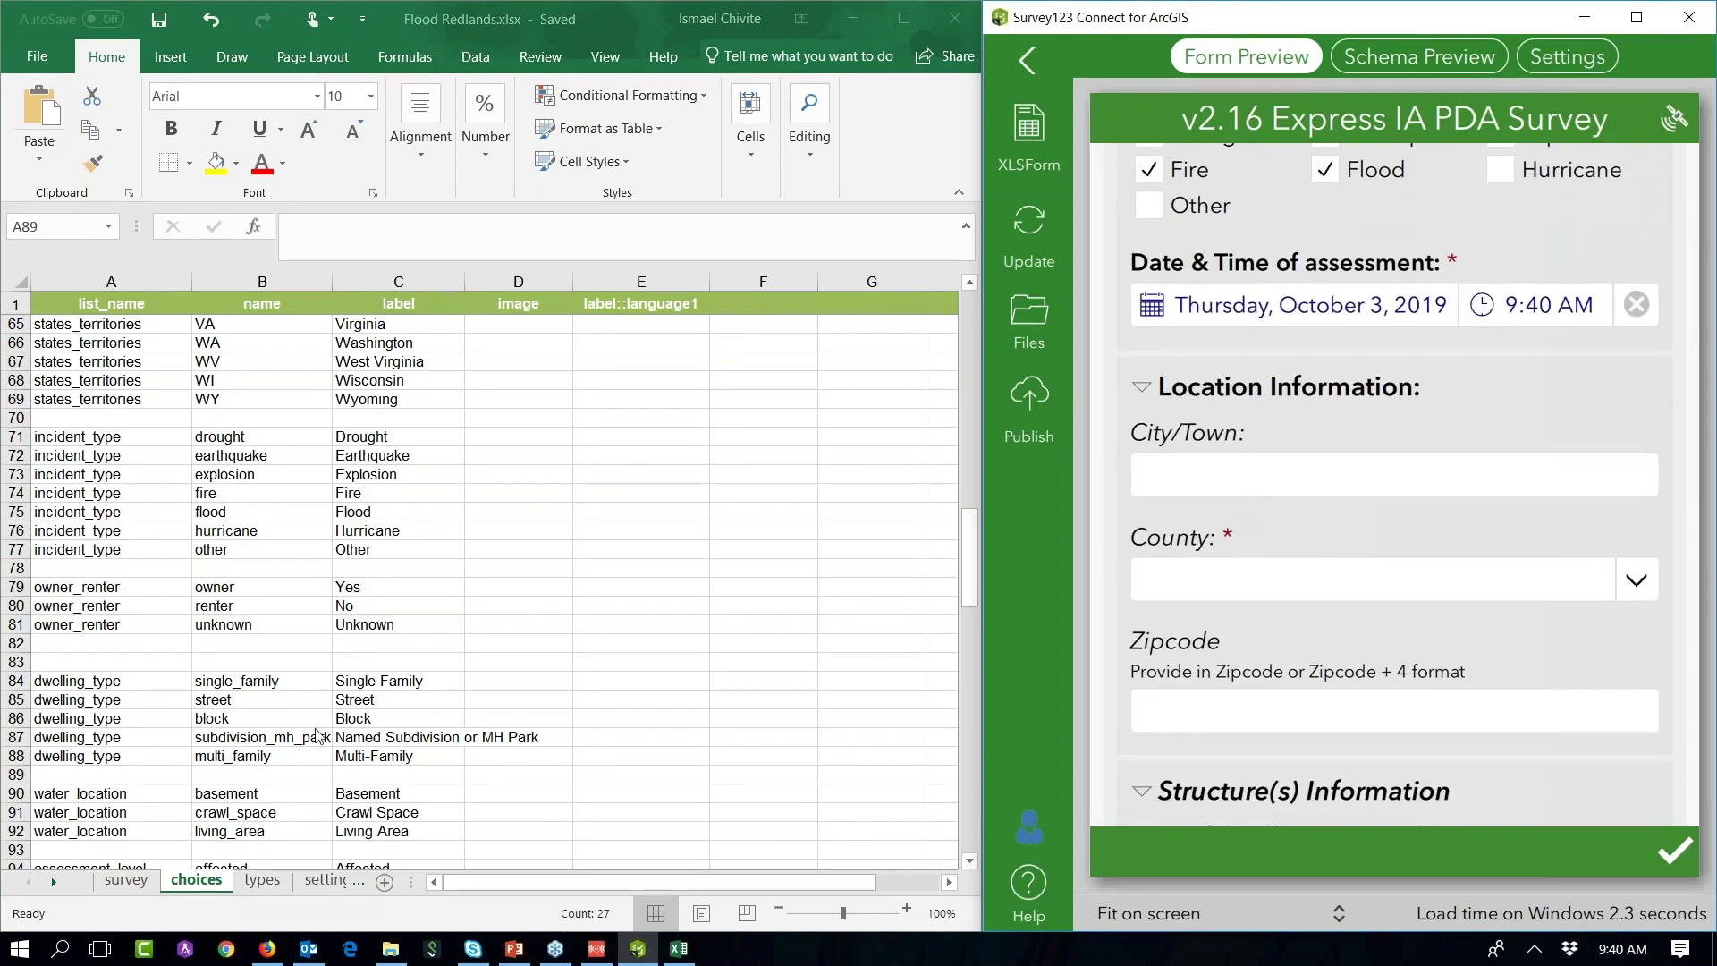
click(125, 880)
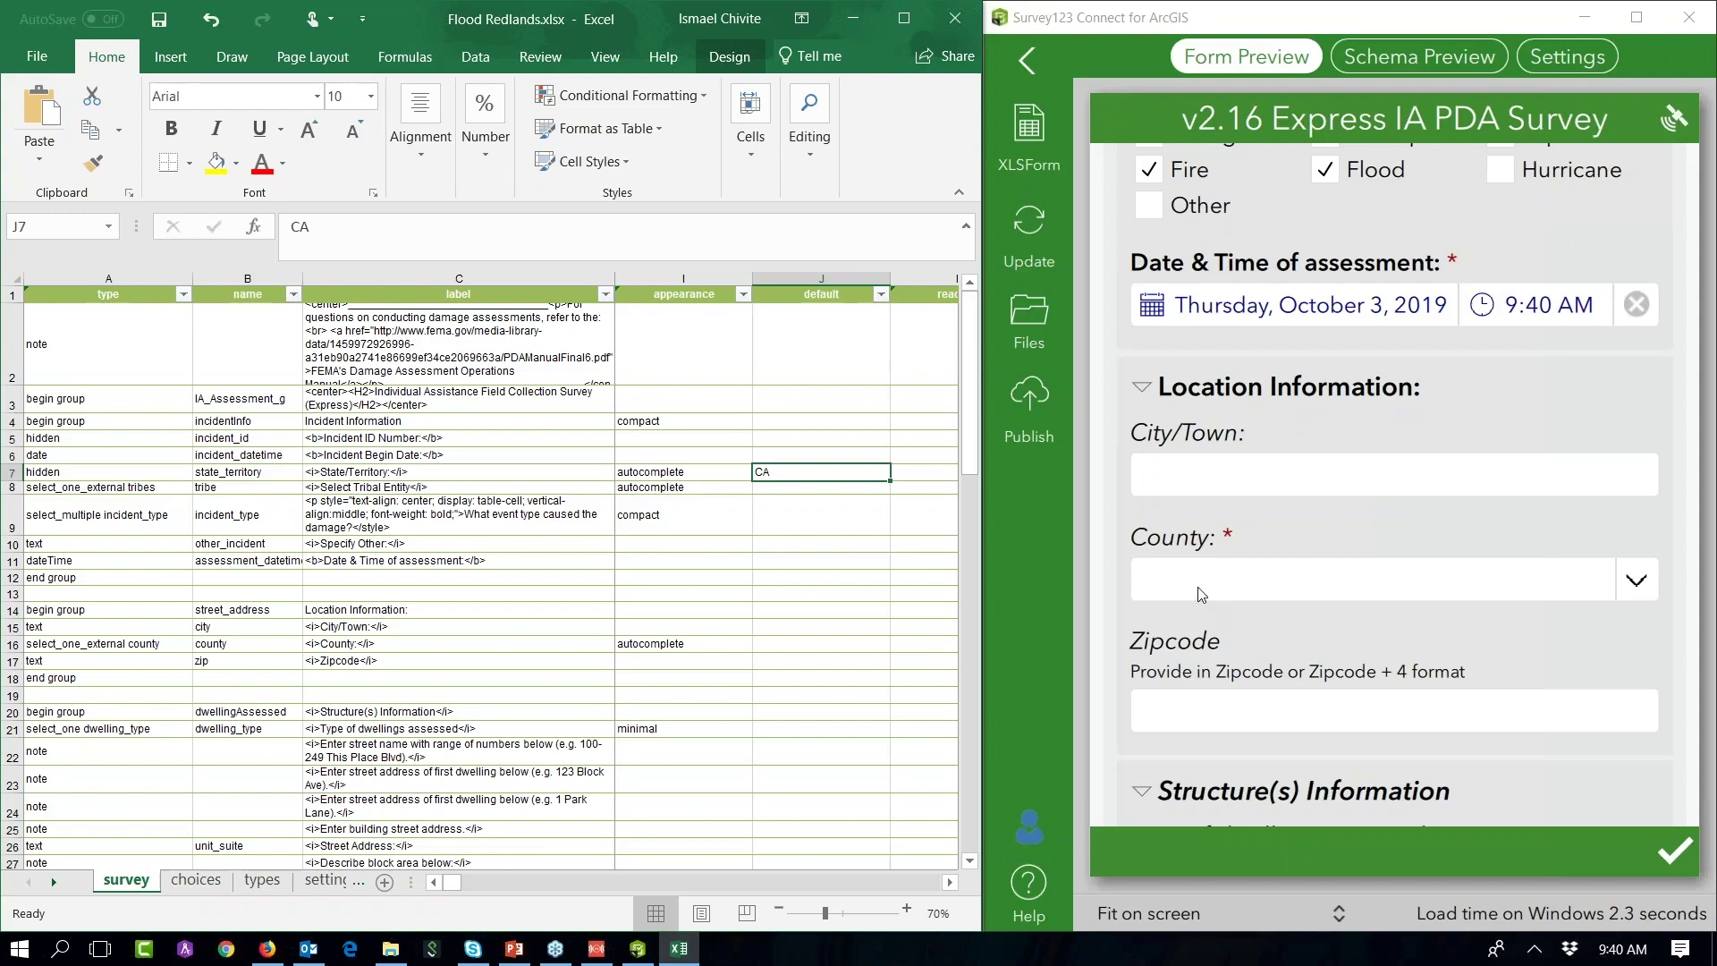
Step: In Firefox, find and open the GeoNet reverse geocoding blog post
click(267, 948)
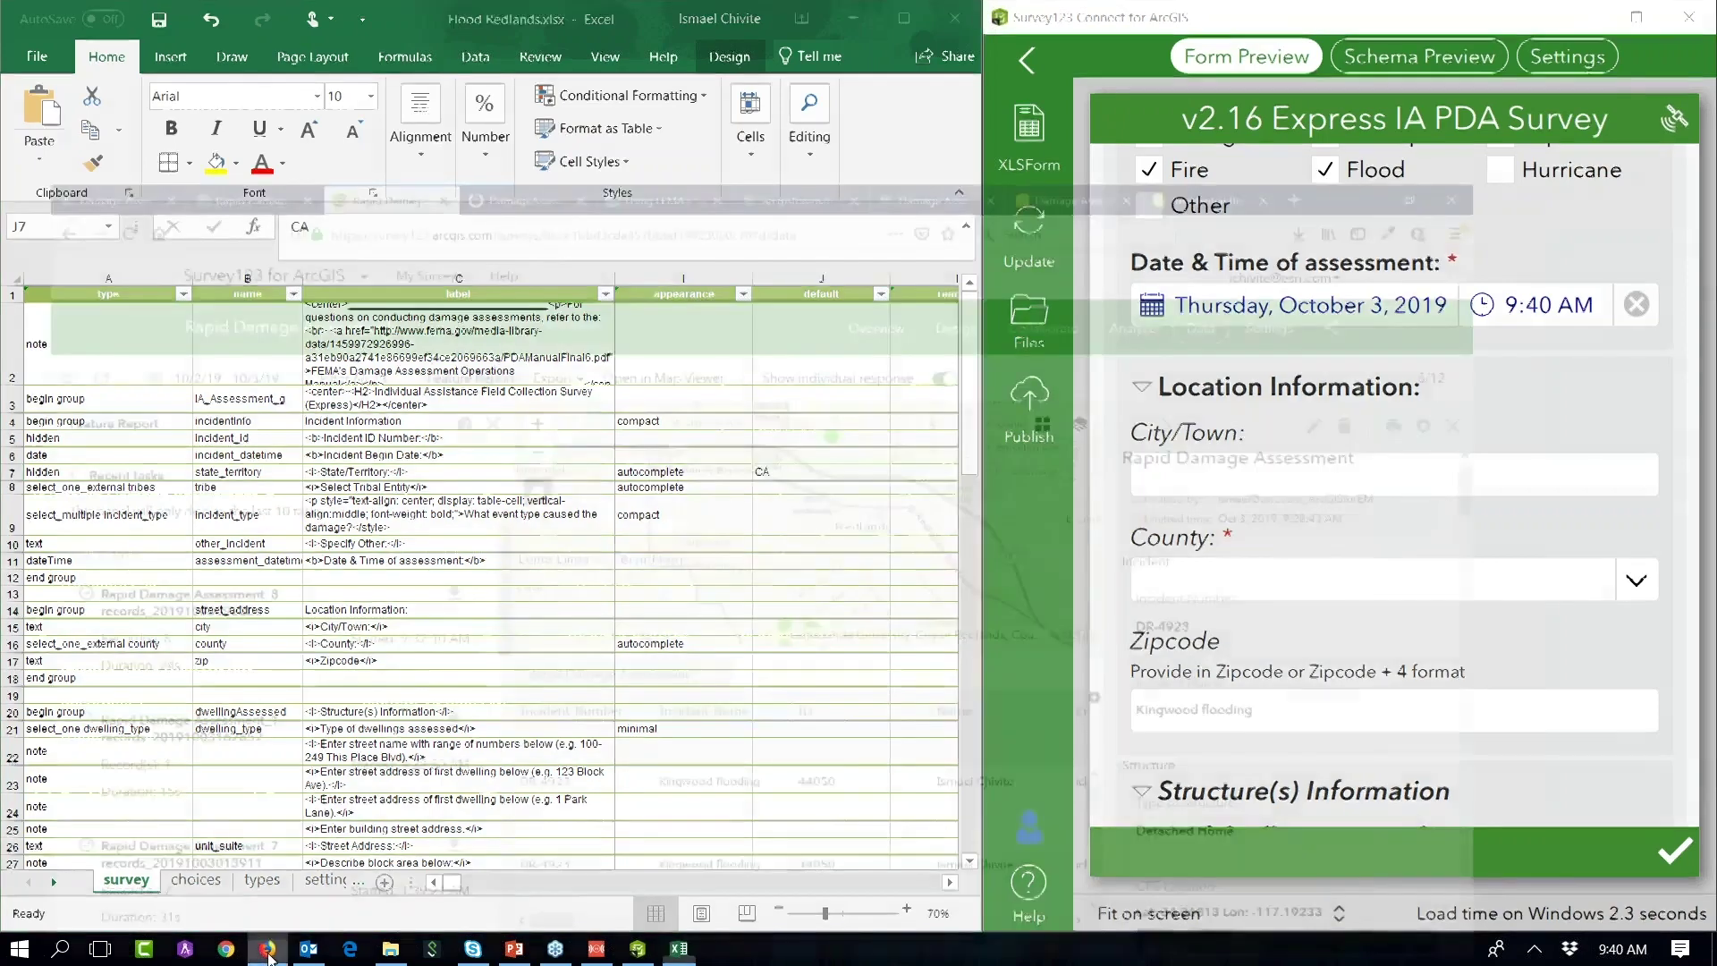
click(1501, 18)
text(ge)
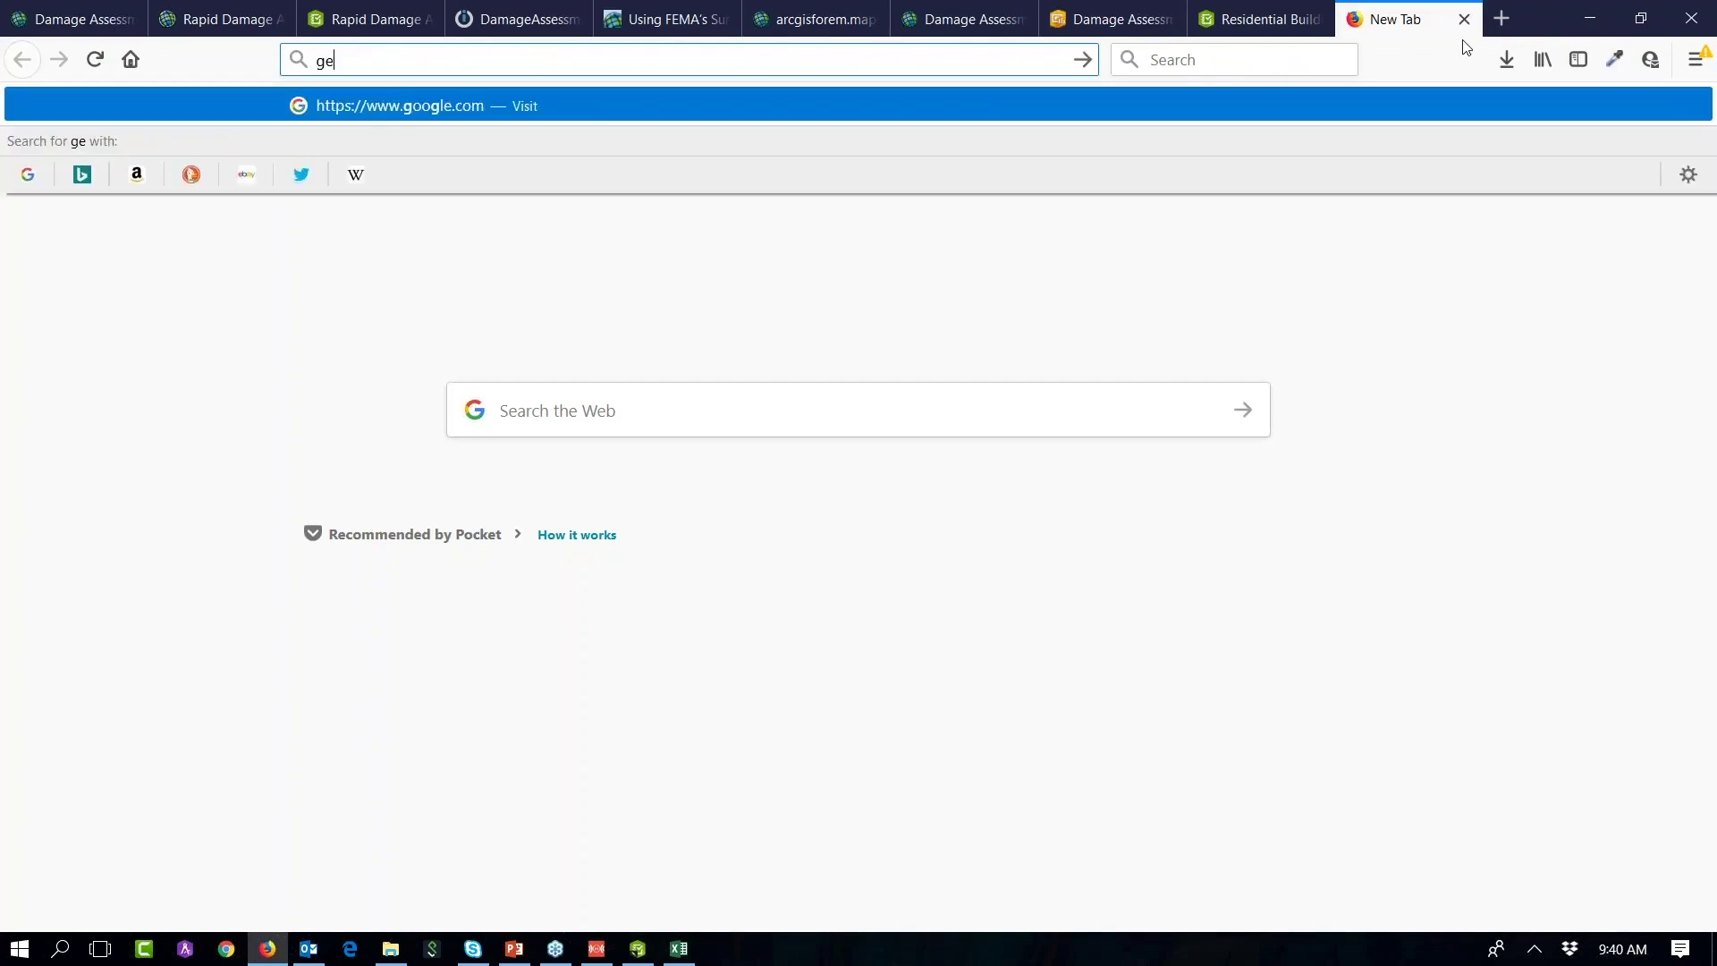
text(onet rever)
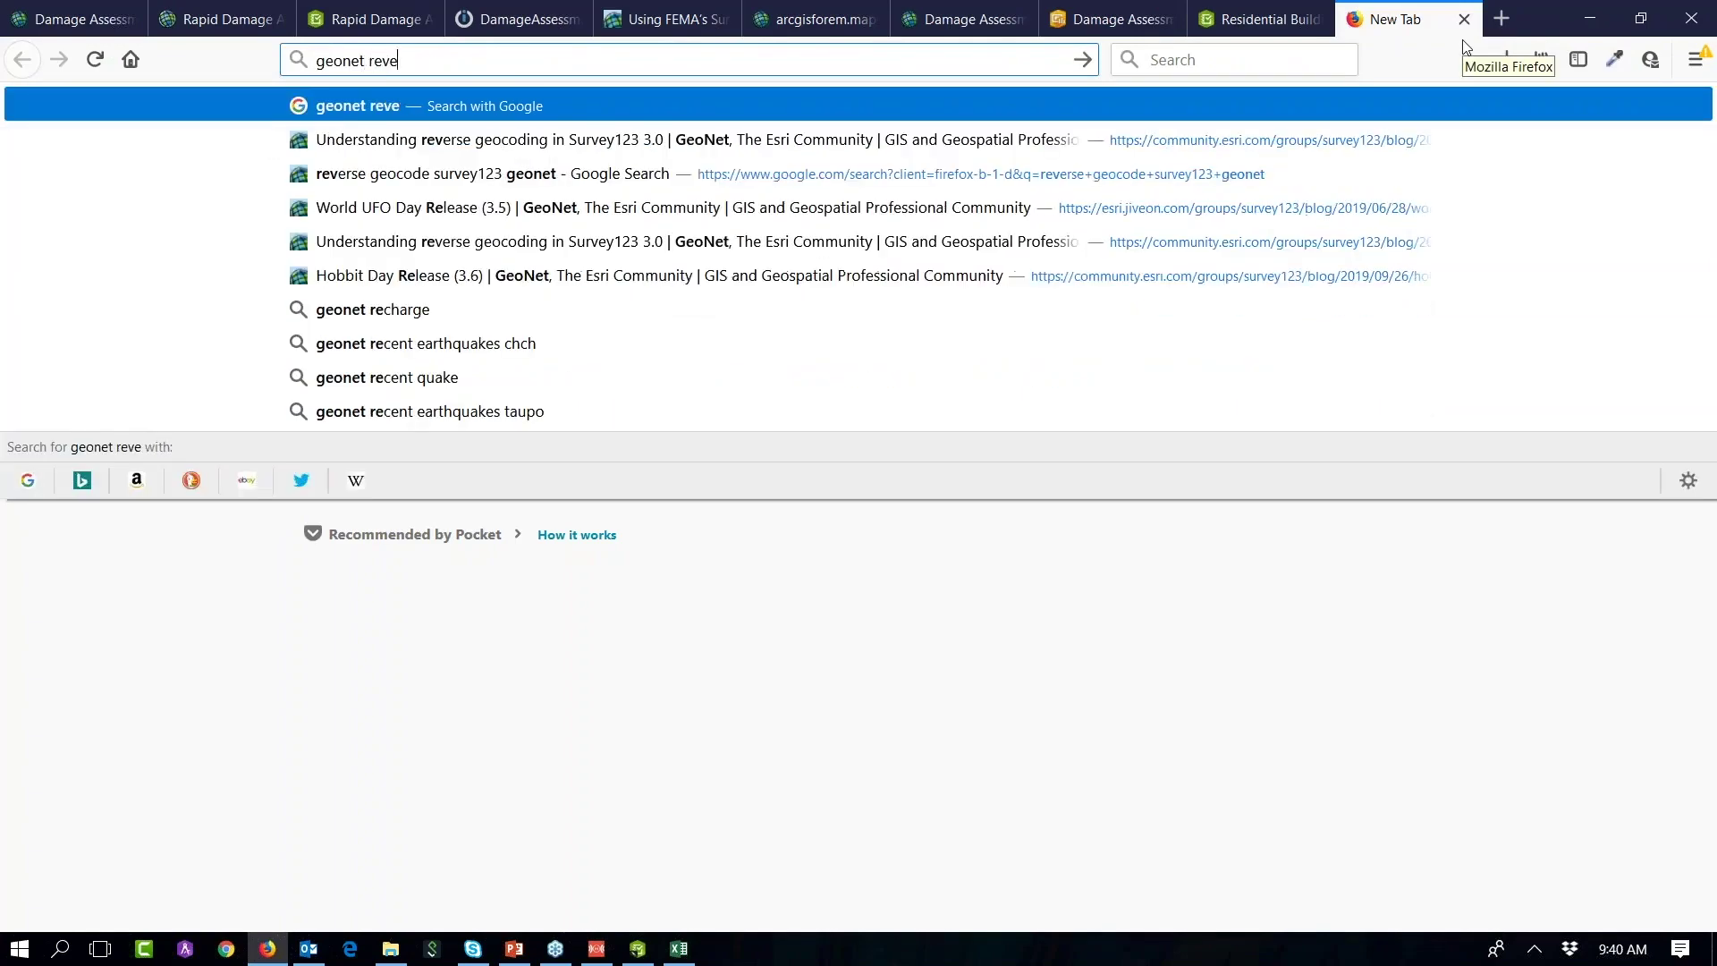
key(Down)
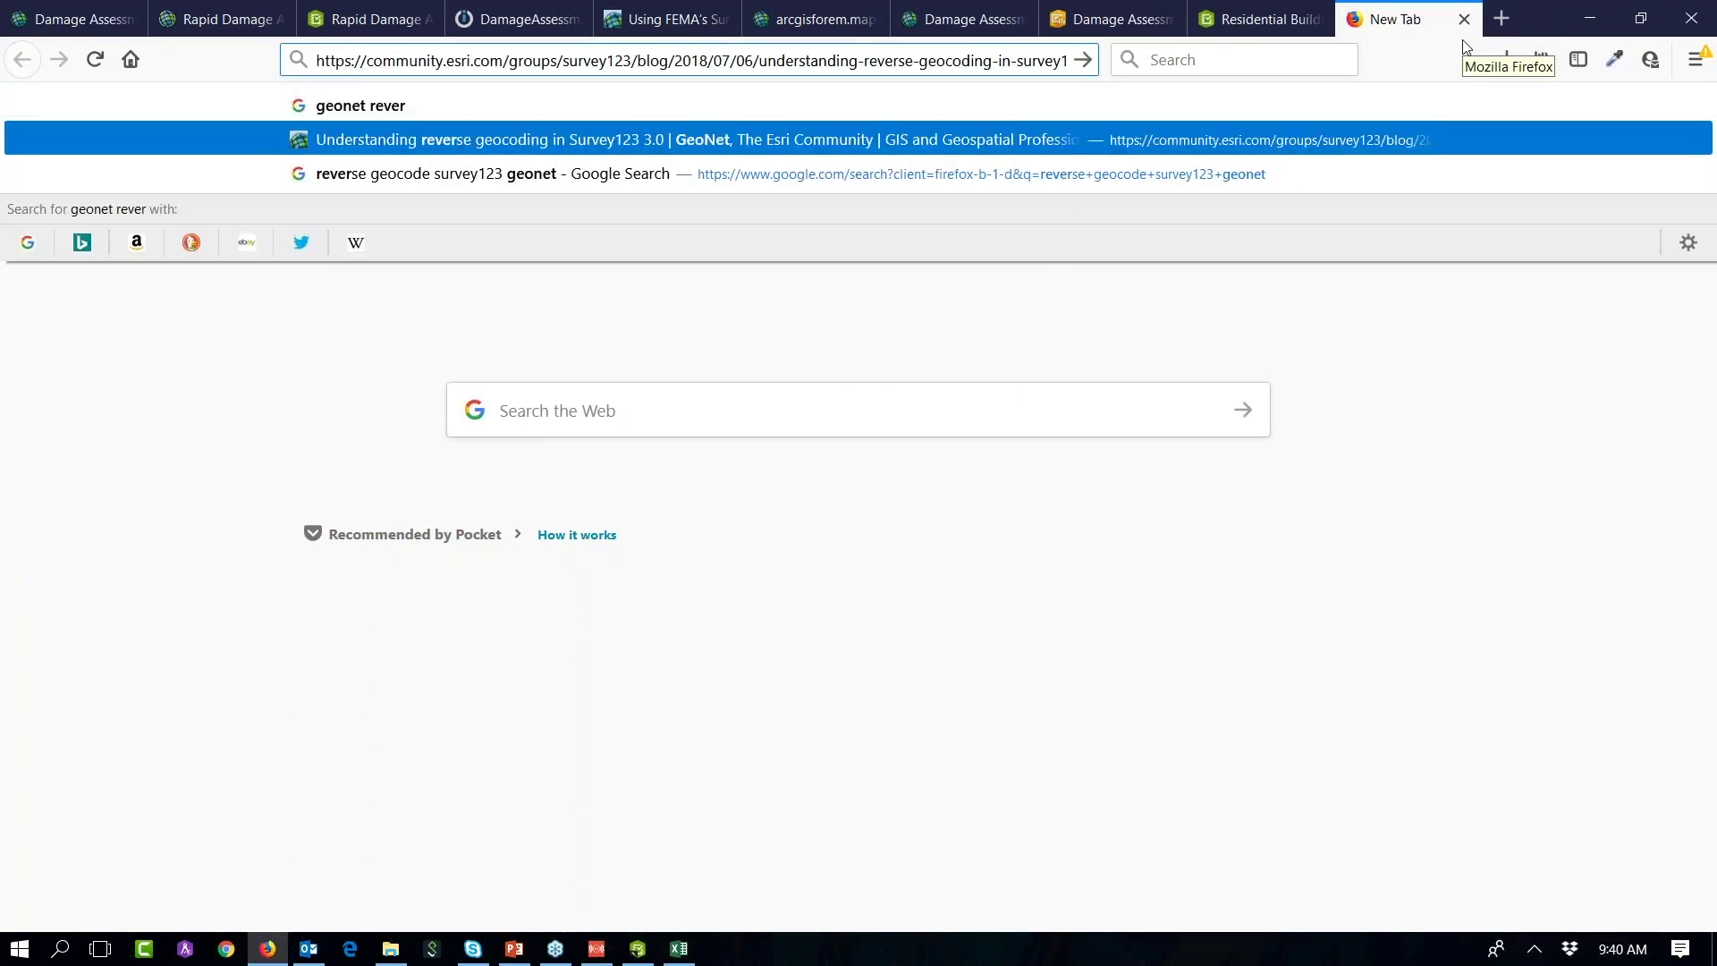
key(Return)
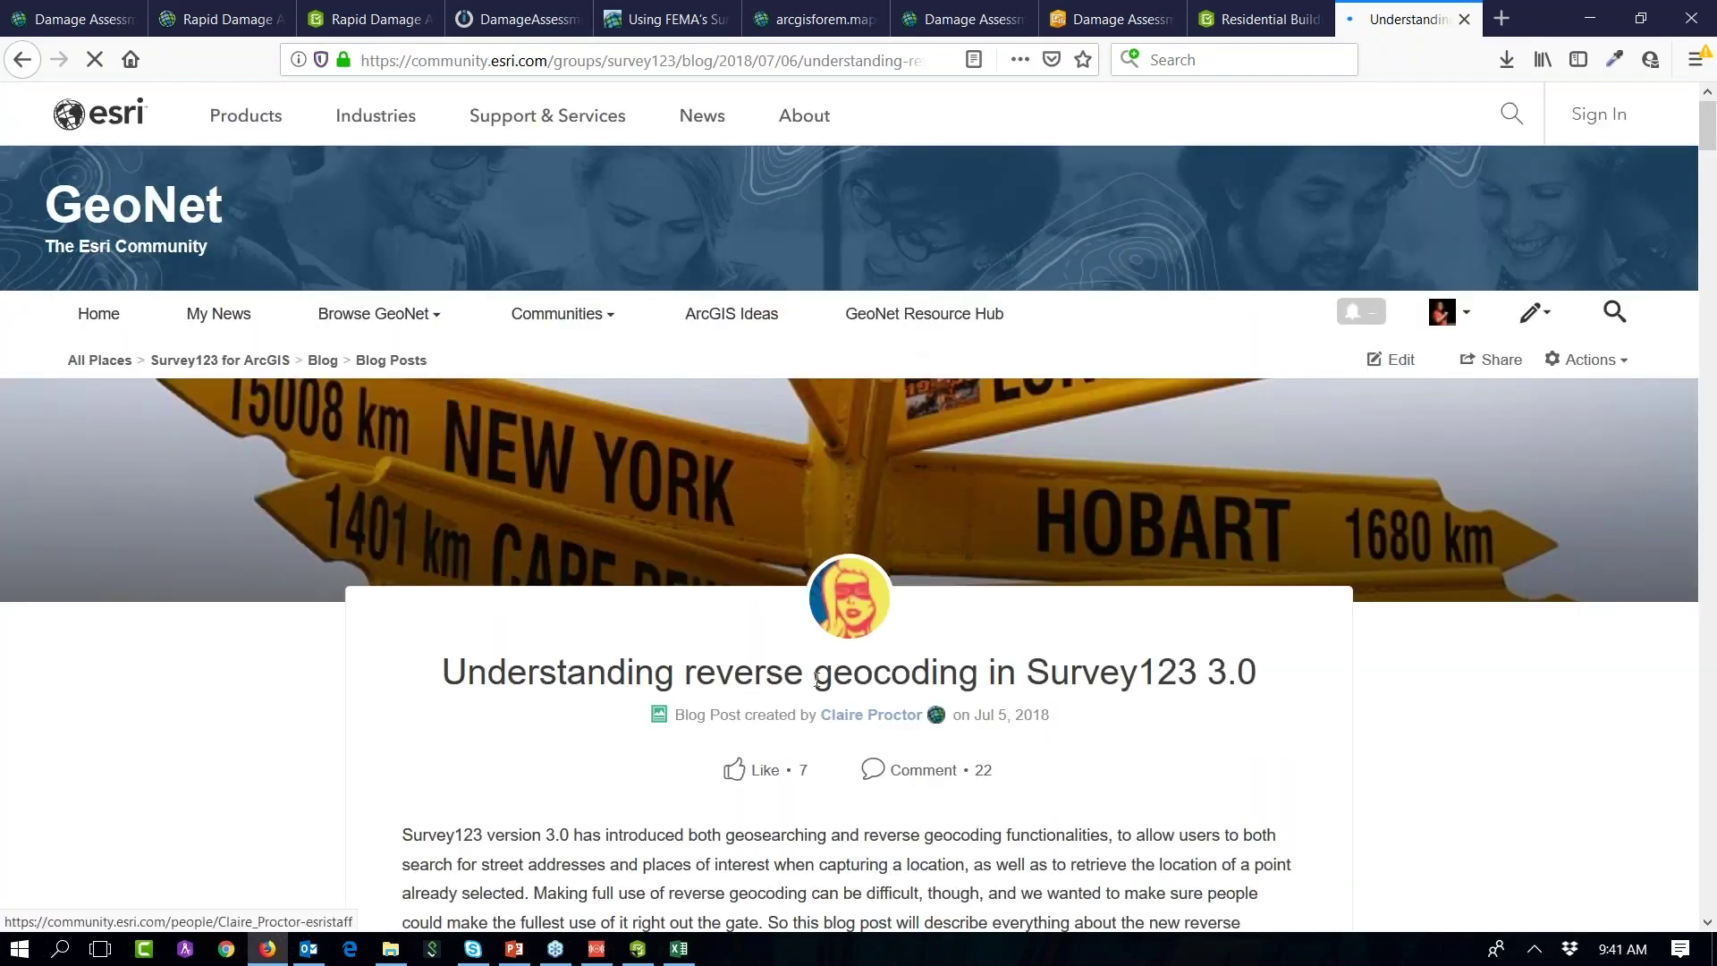
drag(716, 672, 911, 671)
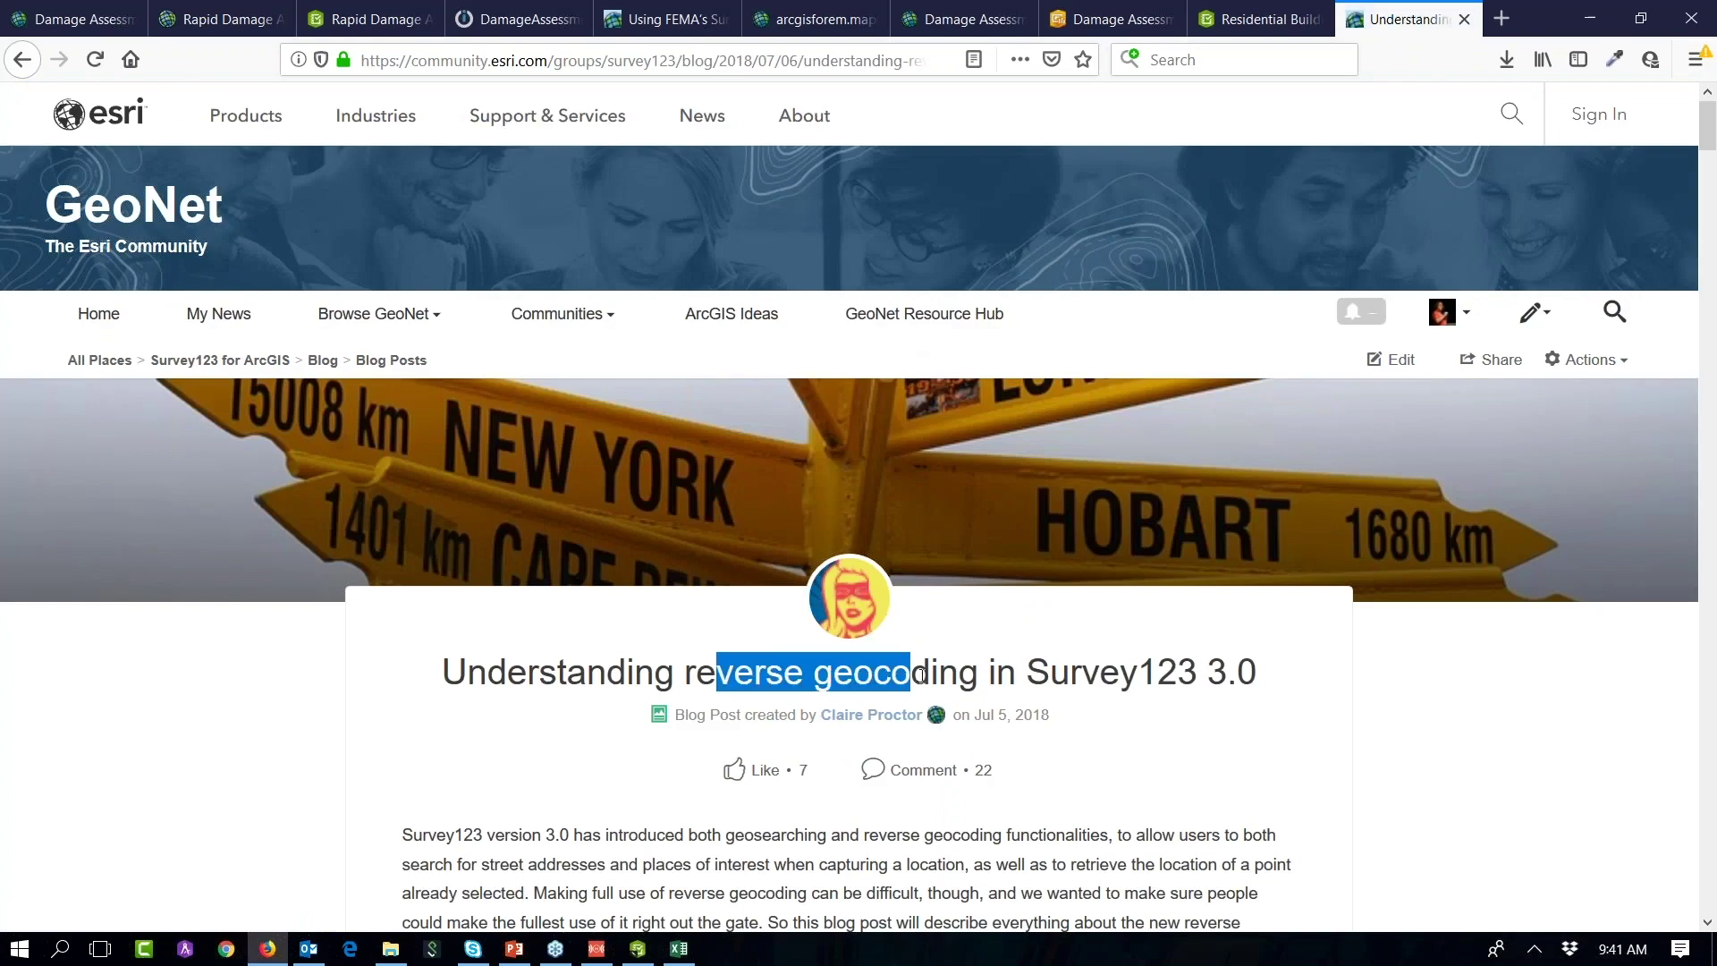
scroll(937, 646, down, 4)
drag(1710, 157, 1710, 189)
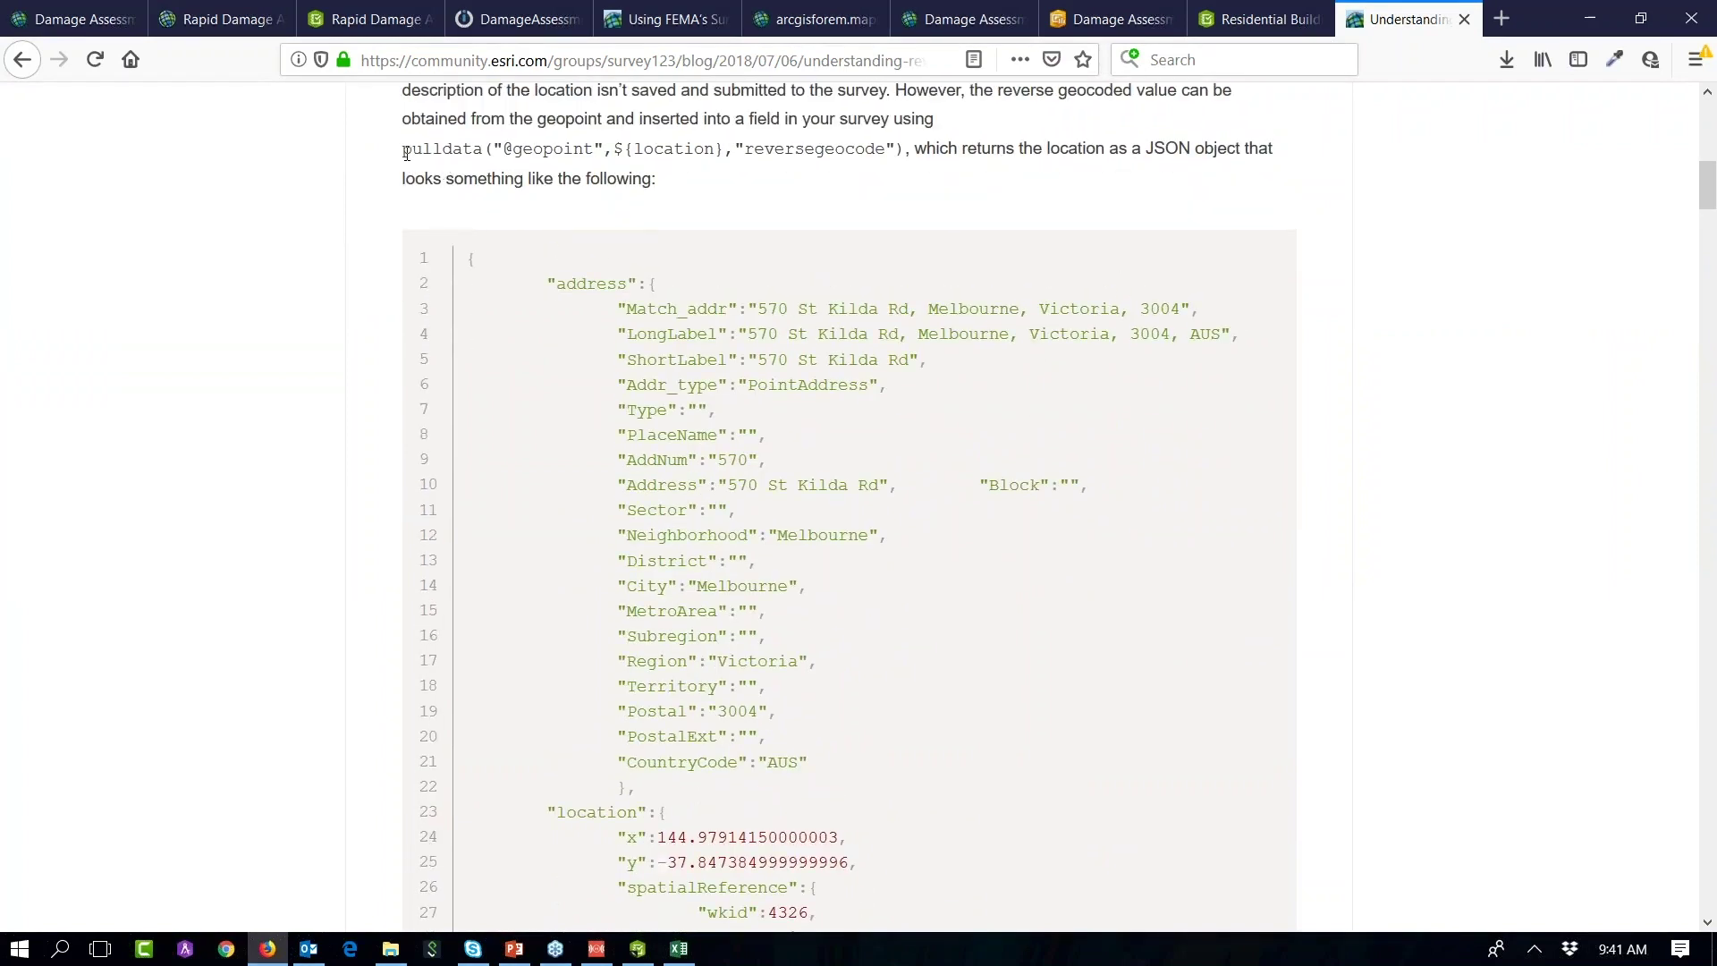
drag(404, 153, 893, 156)
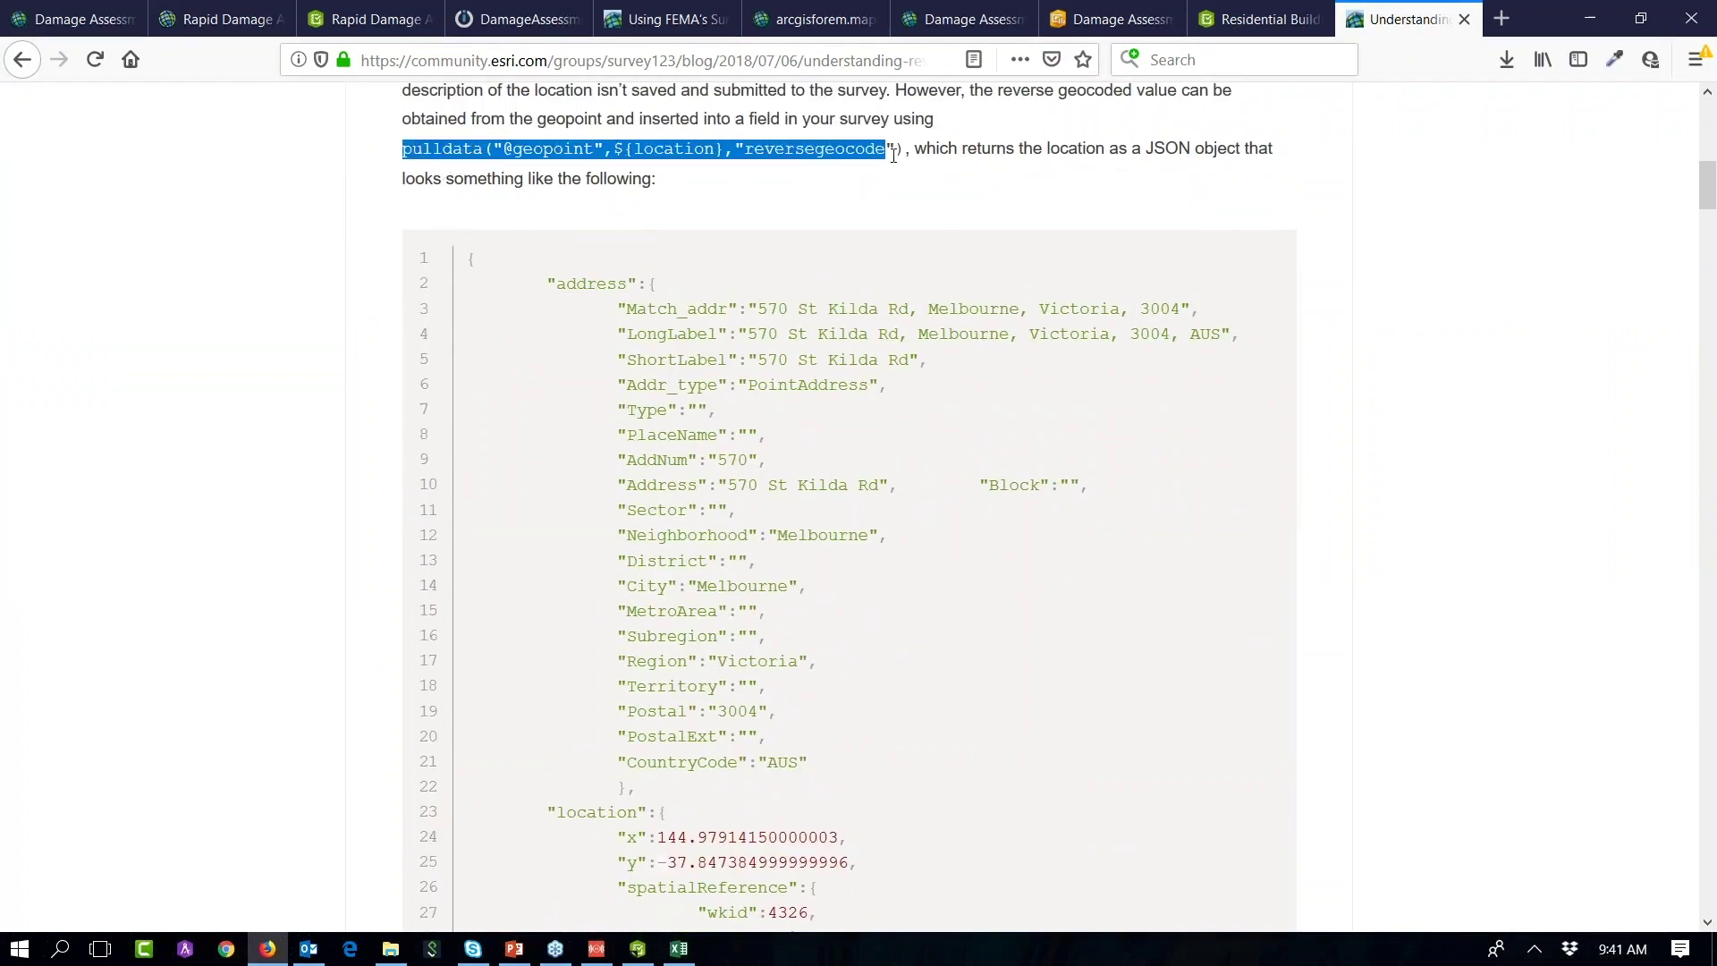
double_click(684, 154)
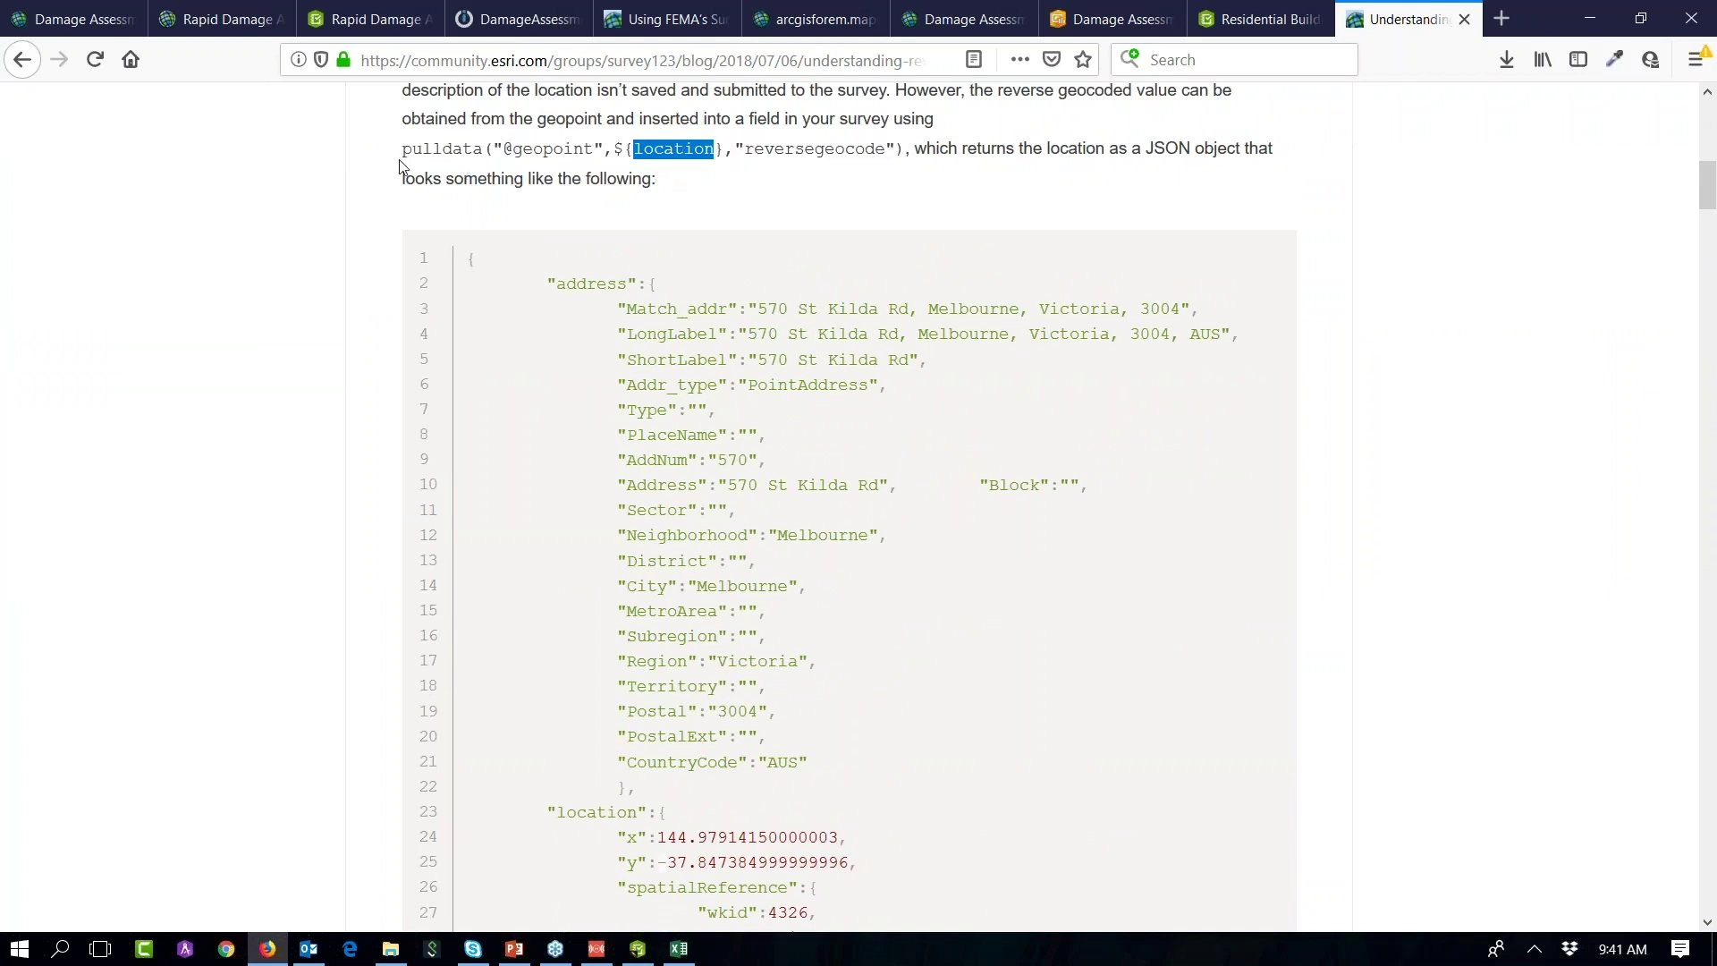
drag(404, 149, 899, 149)
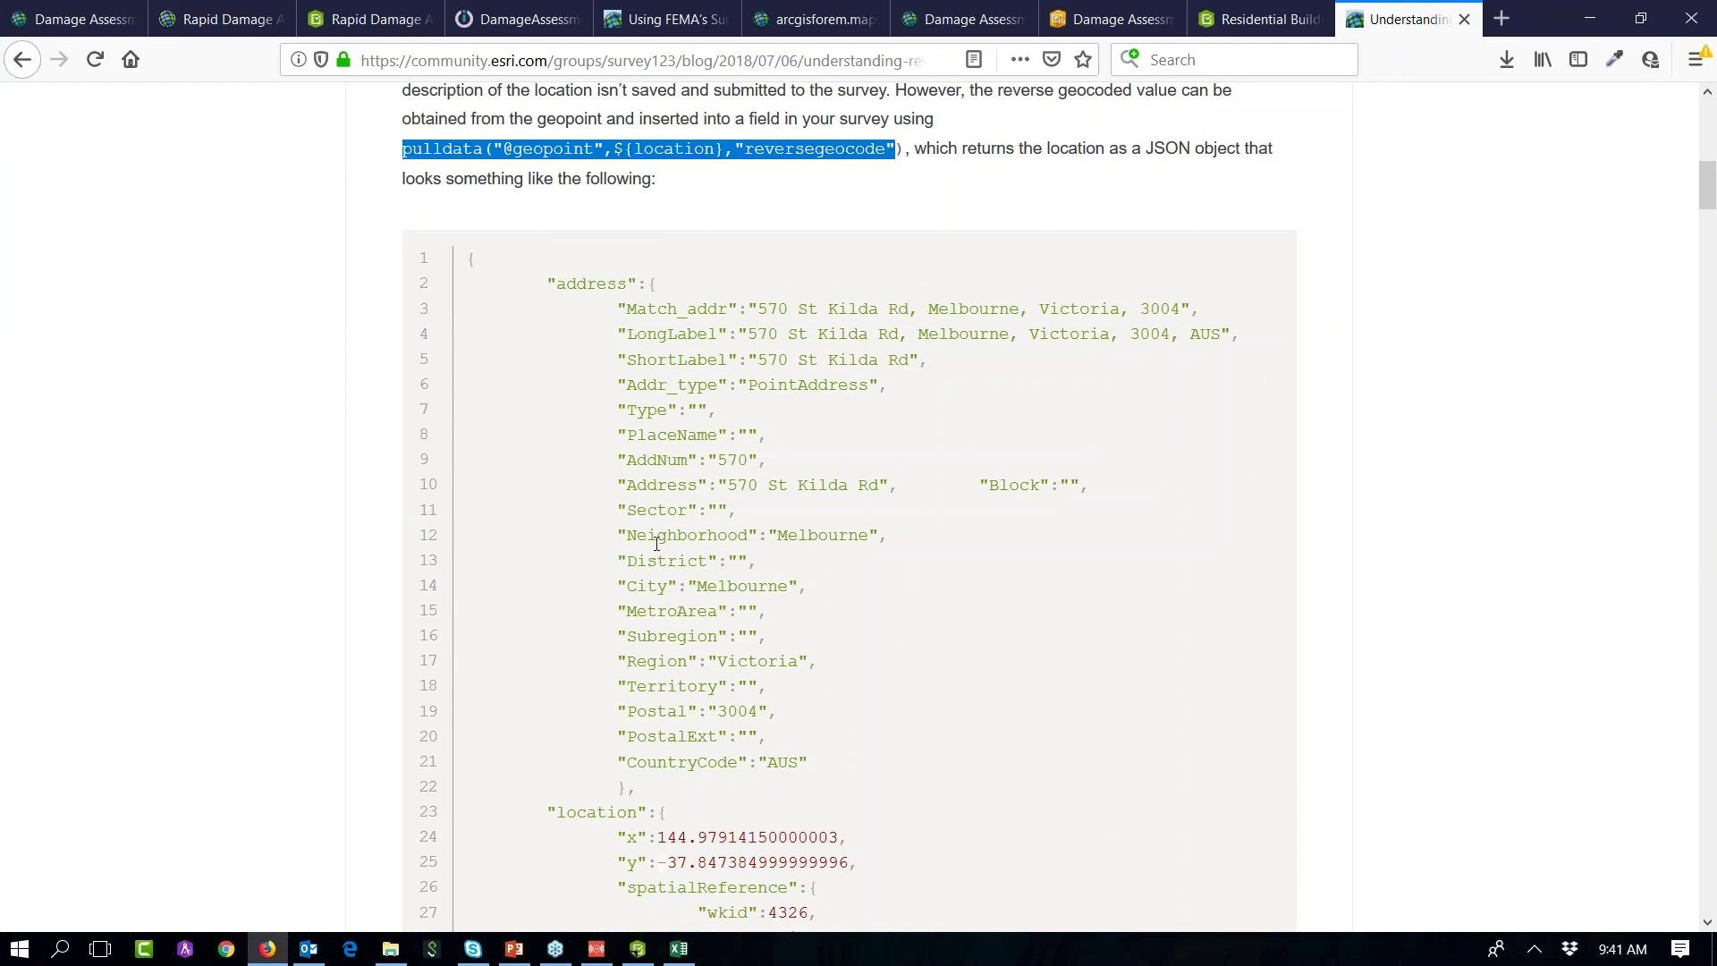
scroll(658, 540, down, 2)
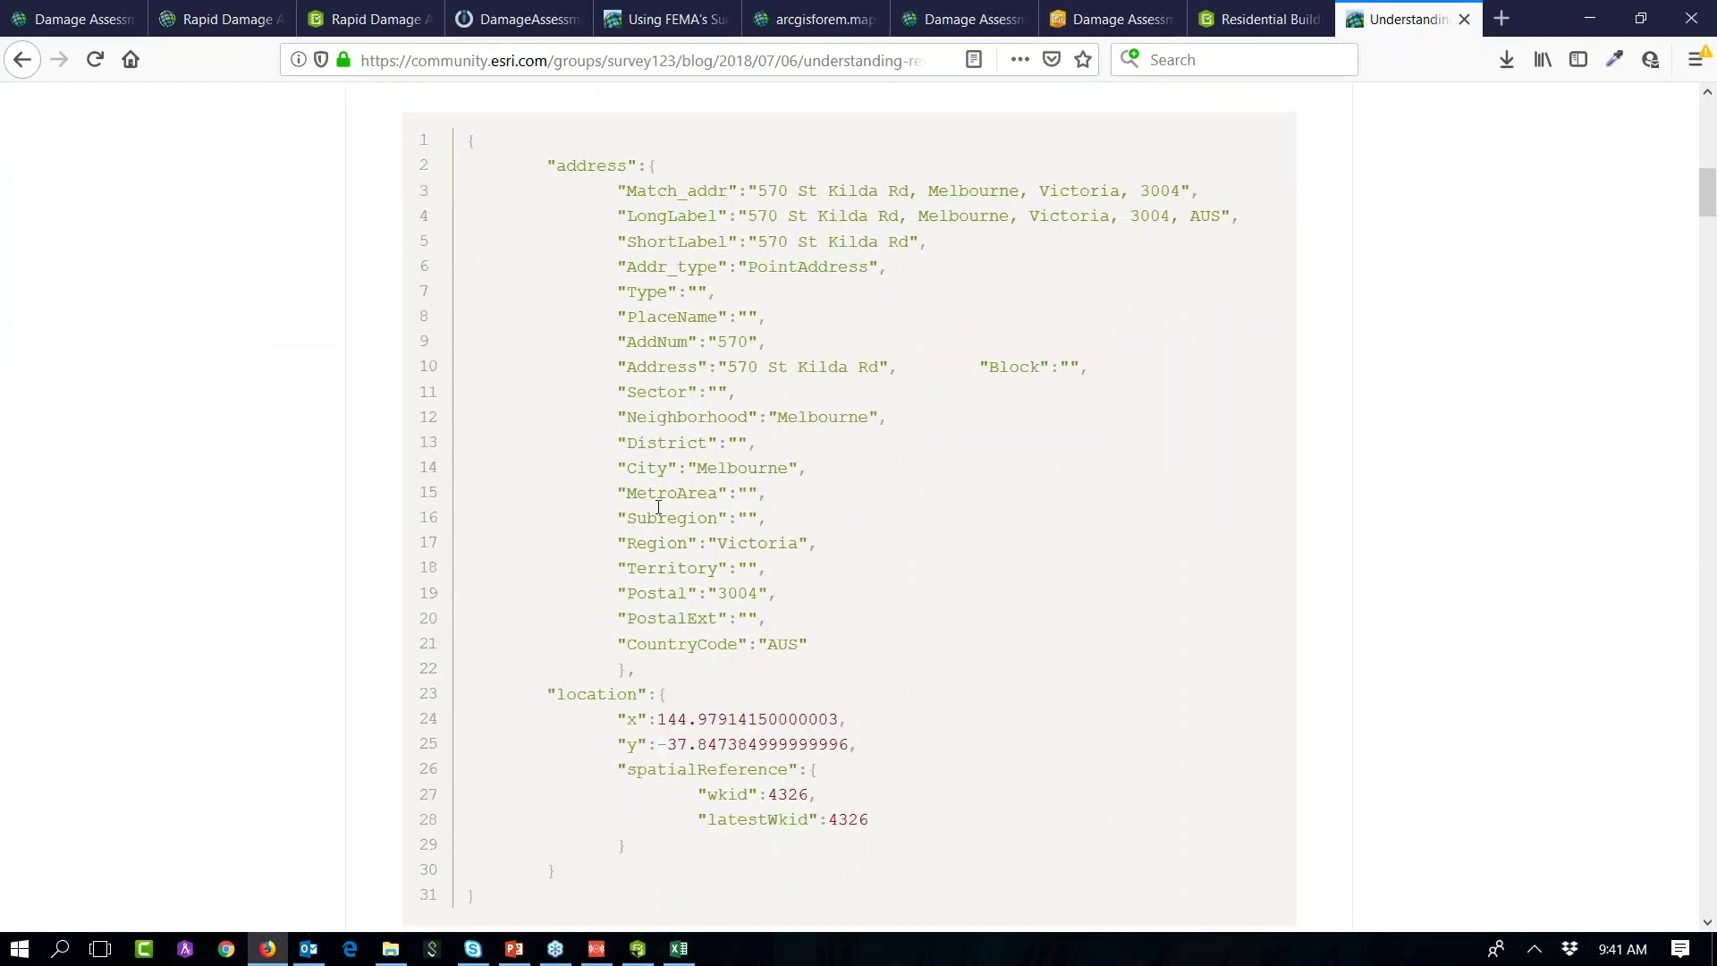
scroll(658, 507, down, 10)
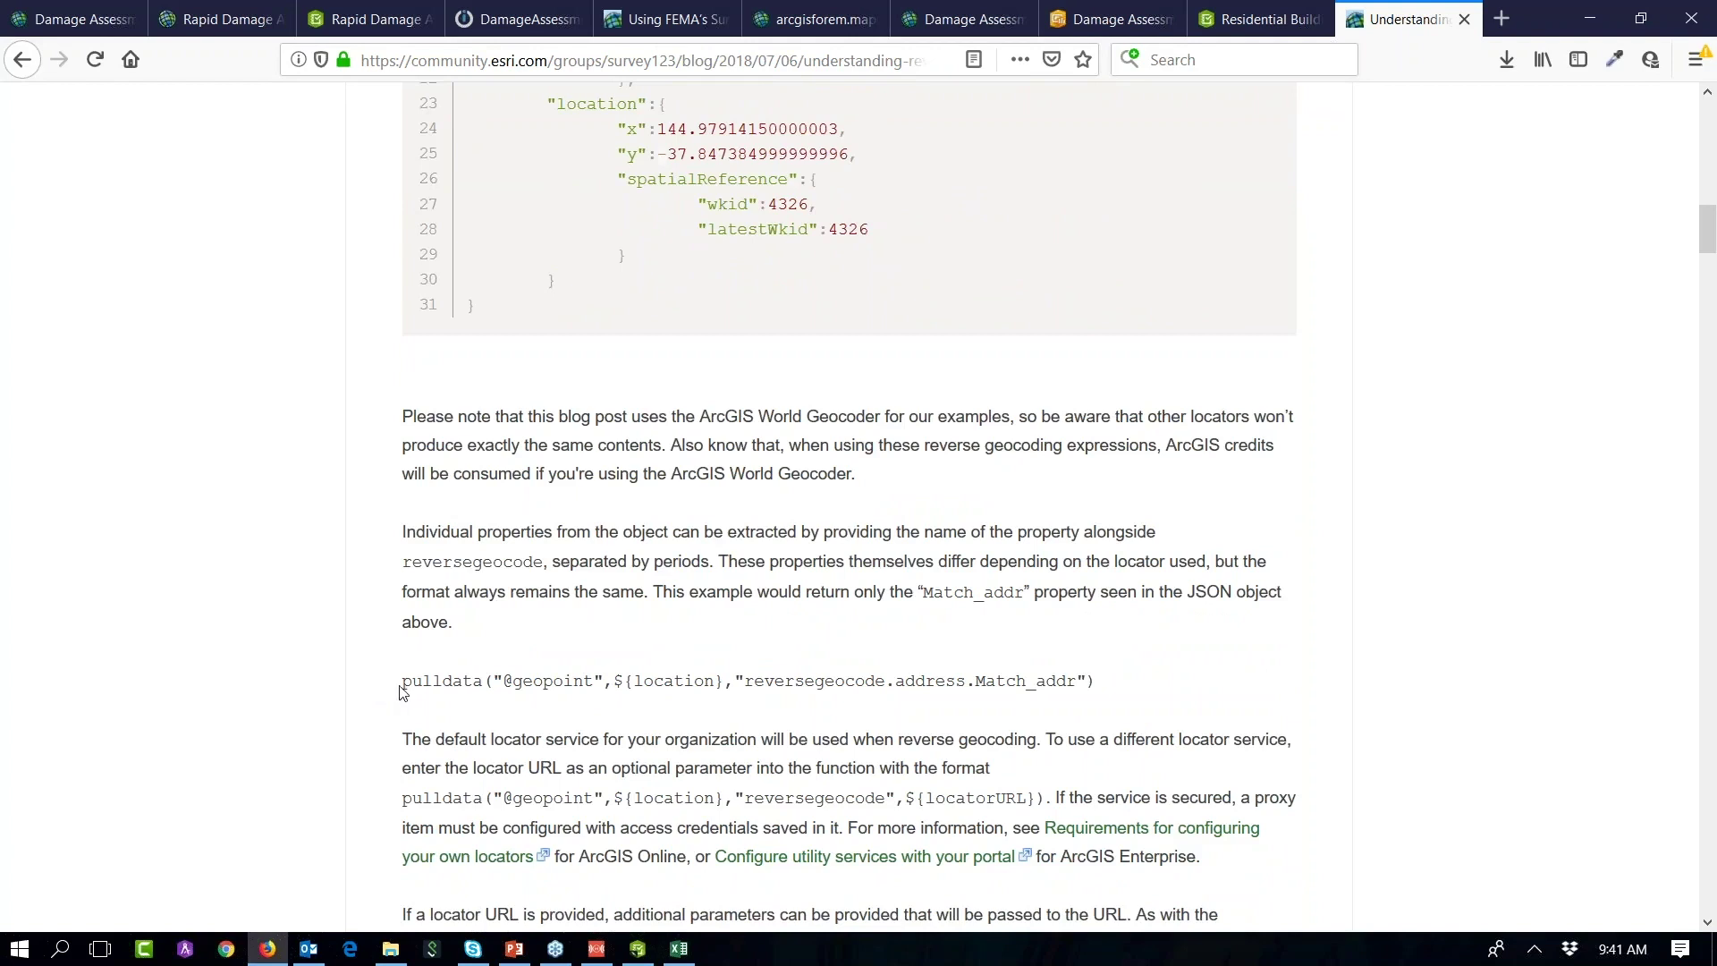
drag(405, 685, 1101, 681)
right_click(1020, 680)
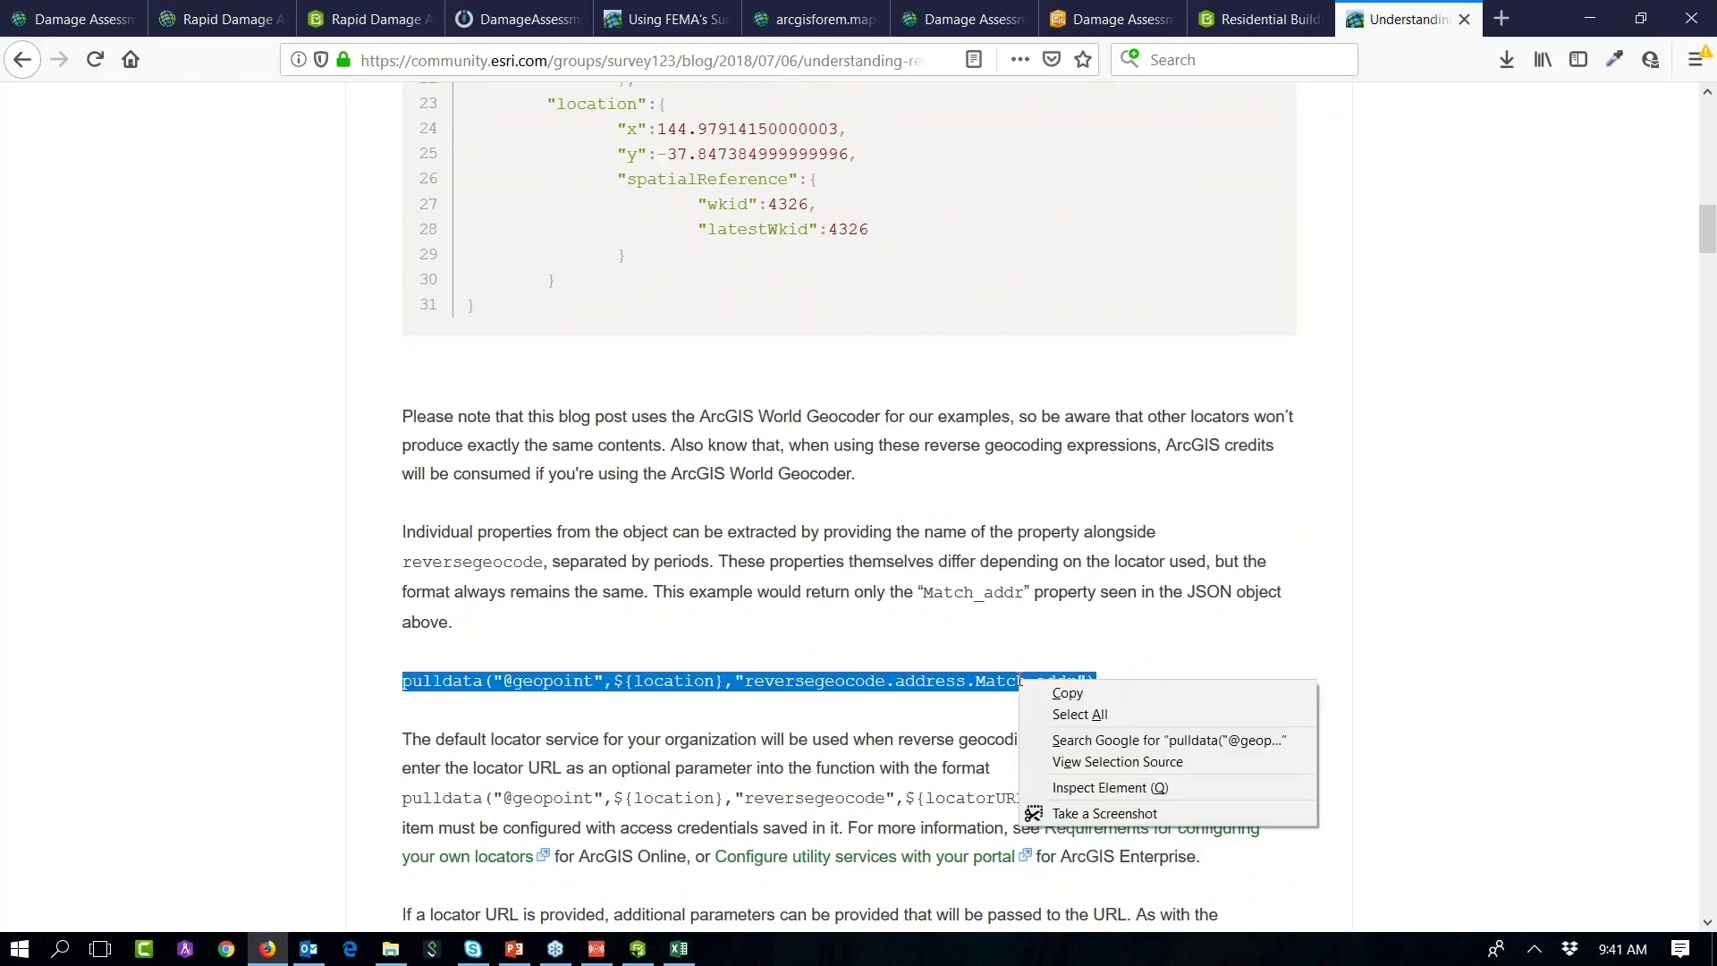
click(1037, 696)
Step: Locate the City property in the example JSON, then minimize Firefox
click(893, 640)
scroll(893, 640, up, 14)
scroll(889, 630, down, 4)
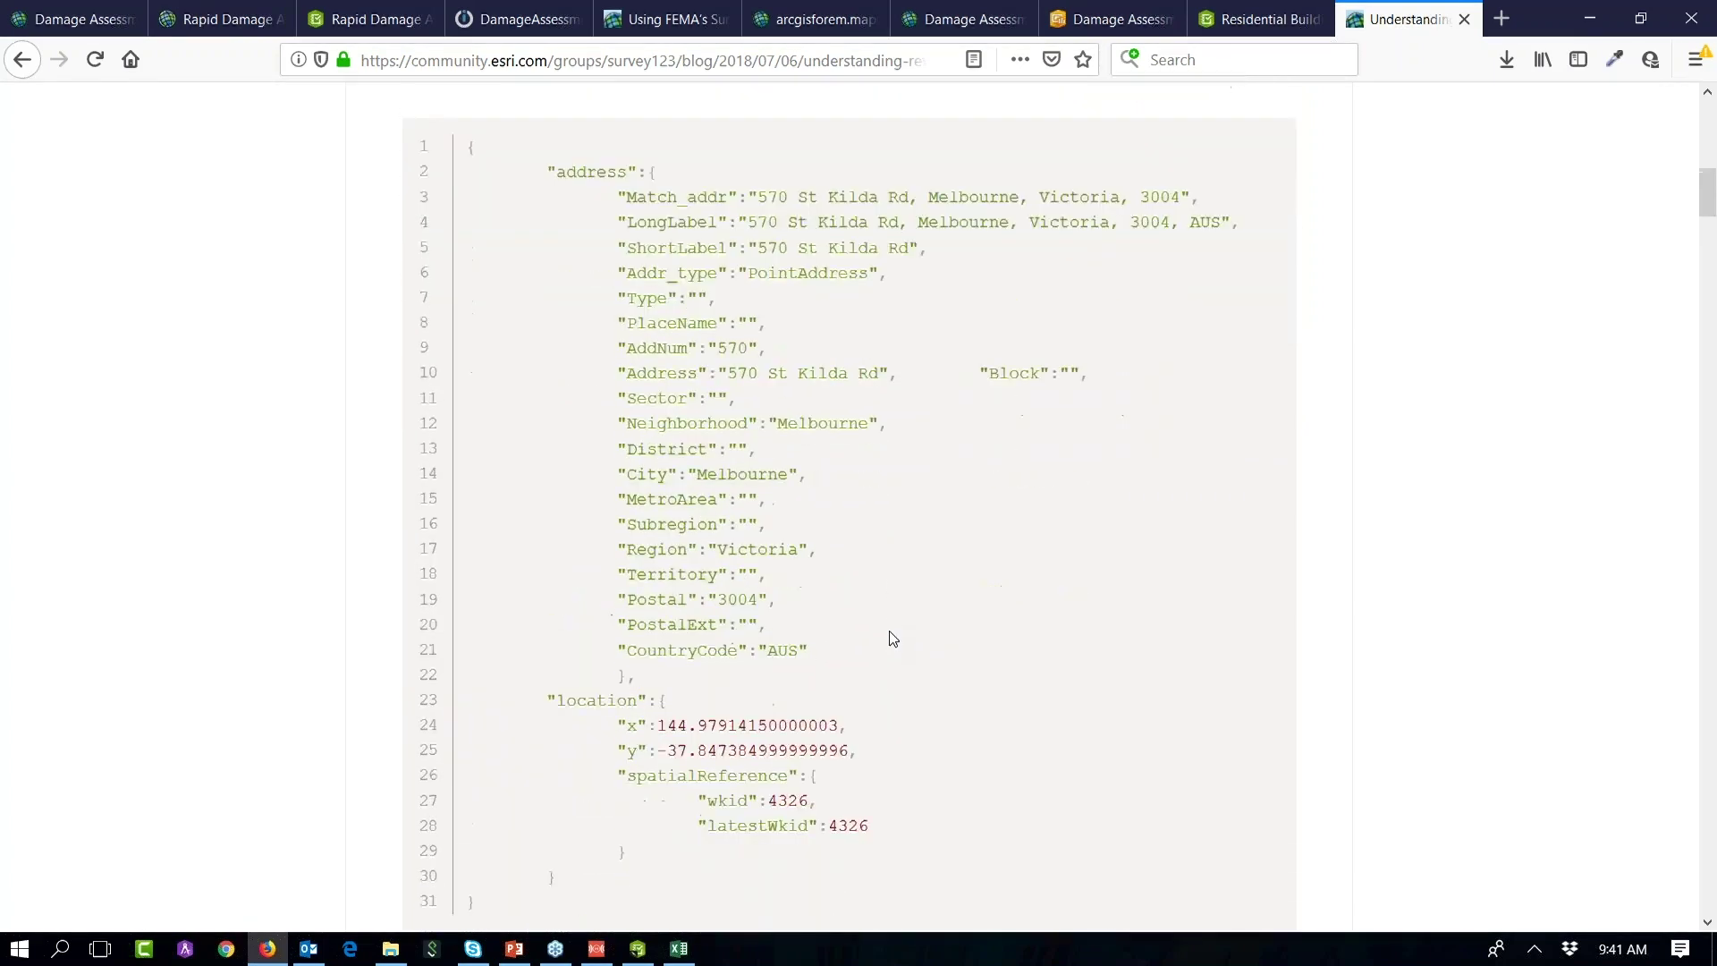
double_click(650, 467)
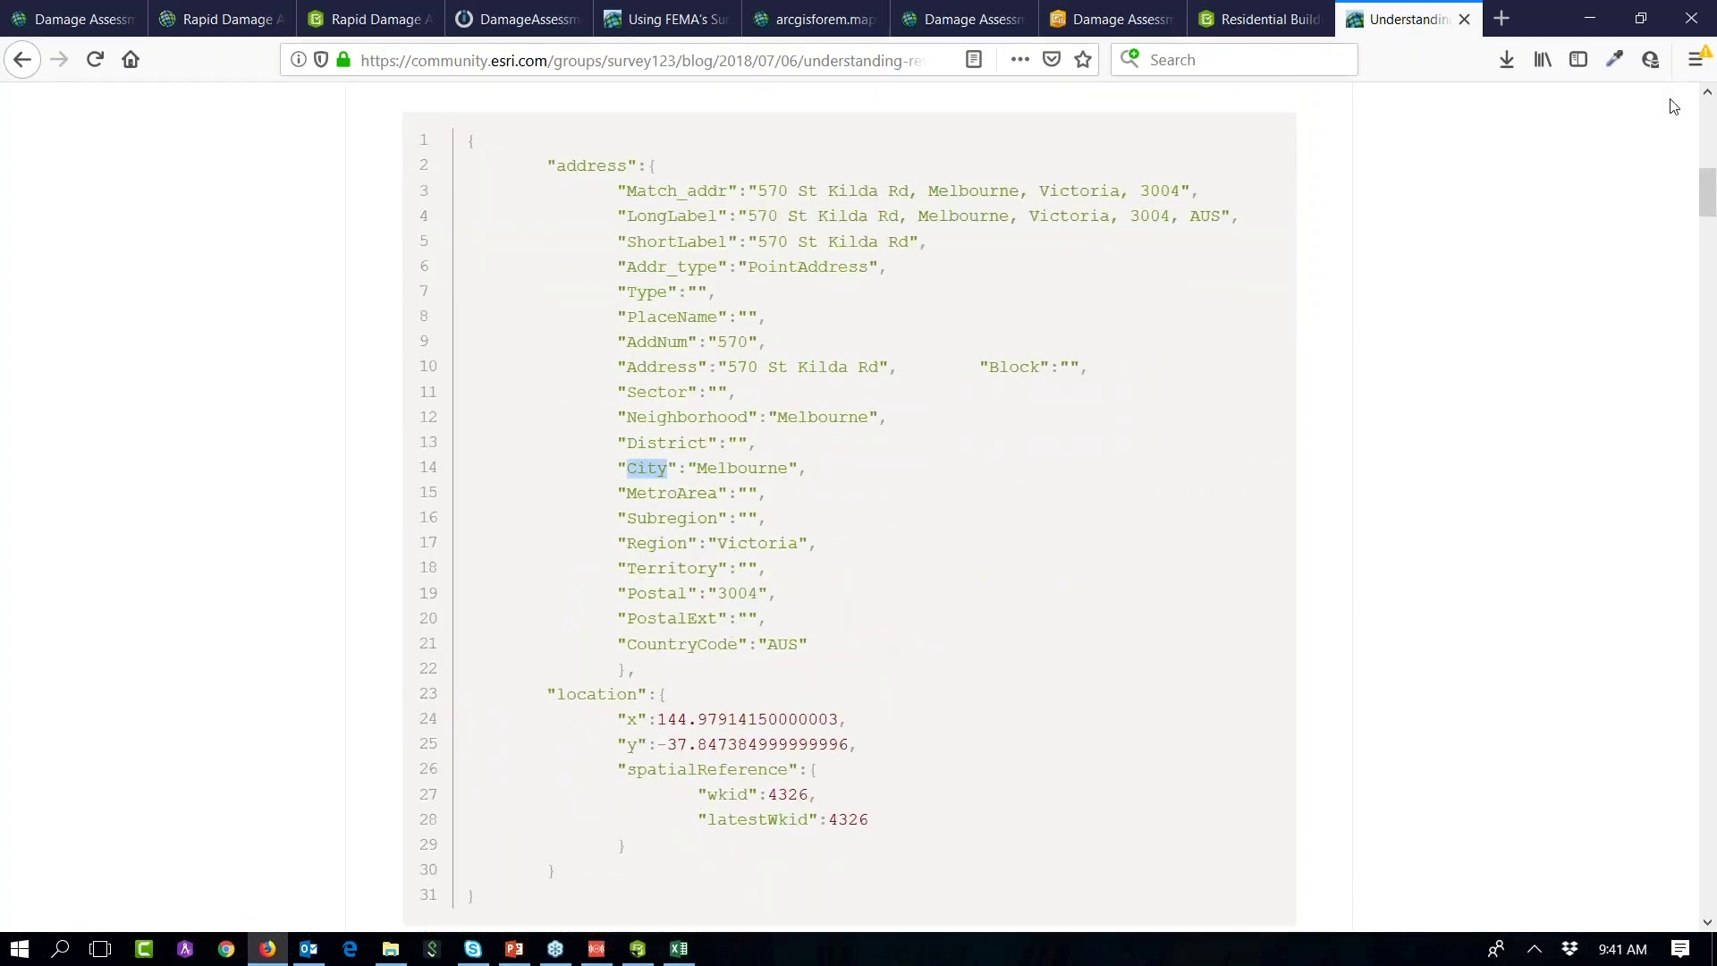
click(1589, 18)
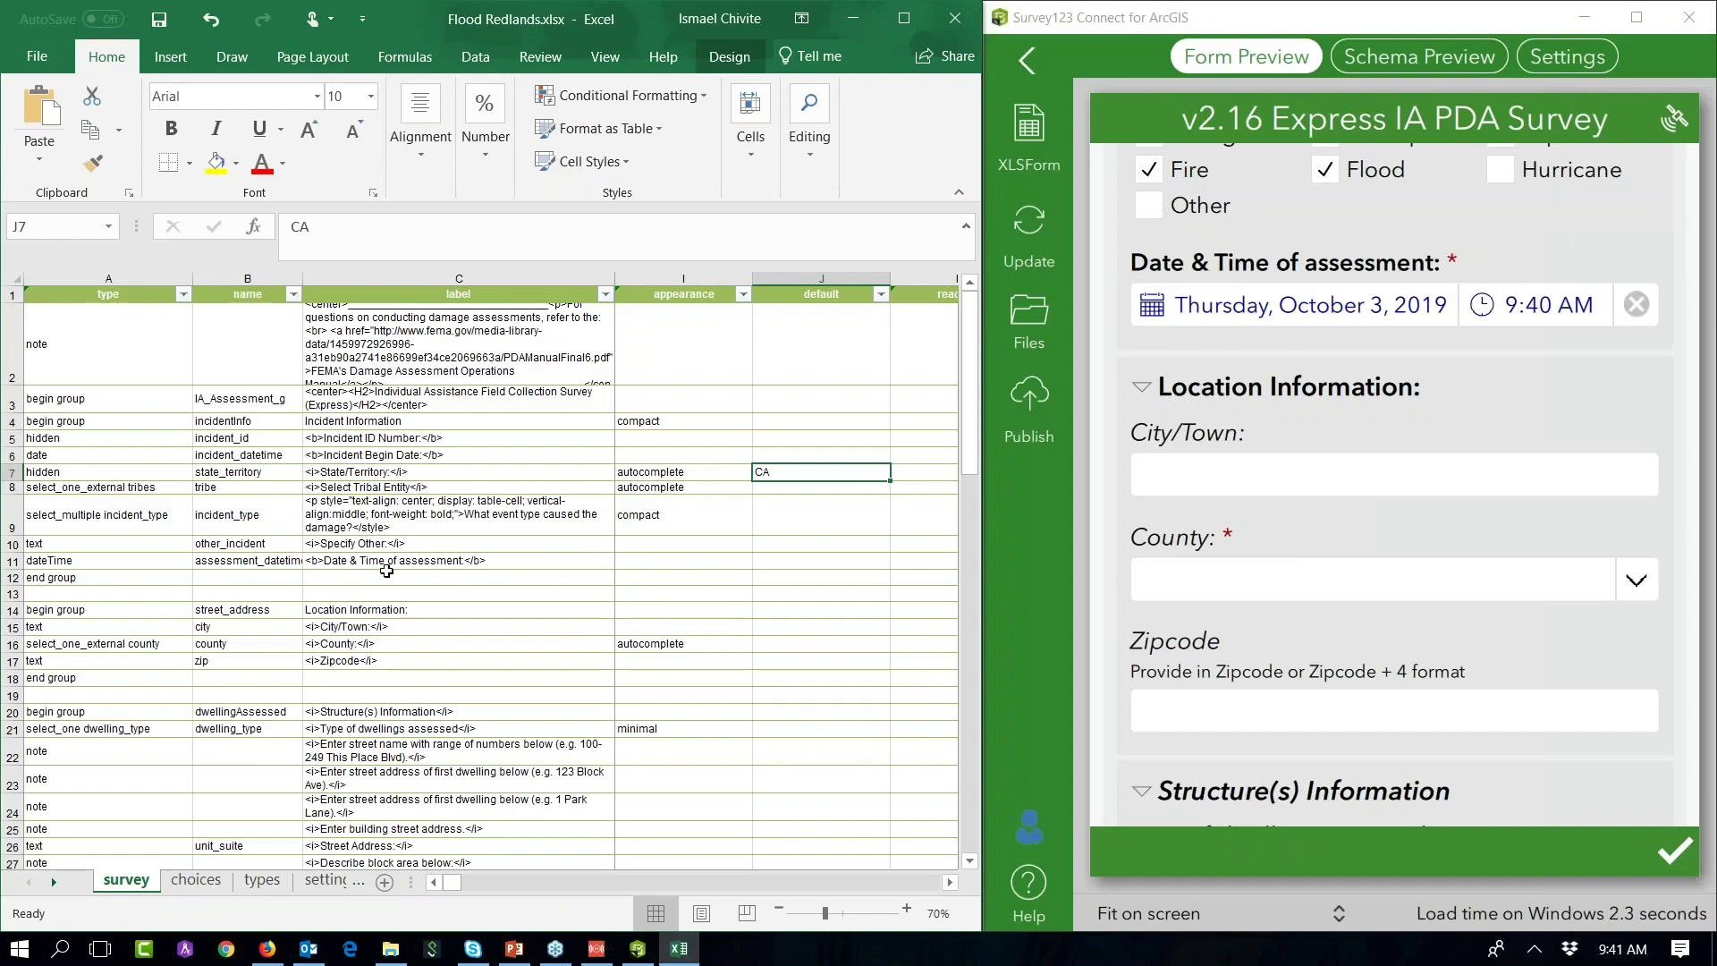
Step: Paste the pulldata reverse-geocode formula into M15, replacing Match_addr with City
click(387, 628)
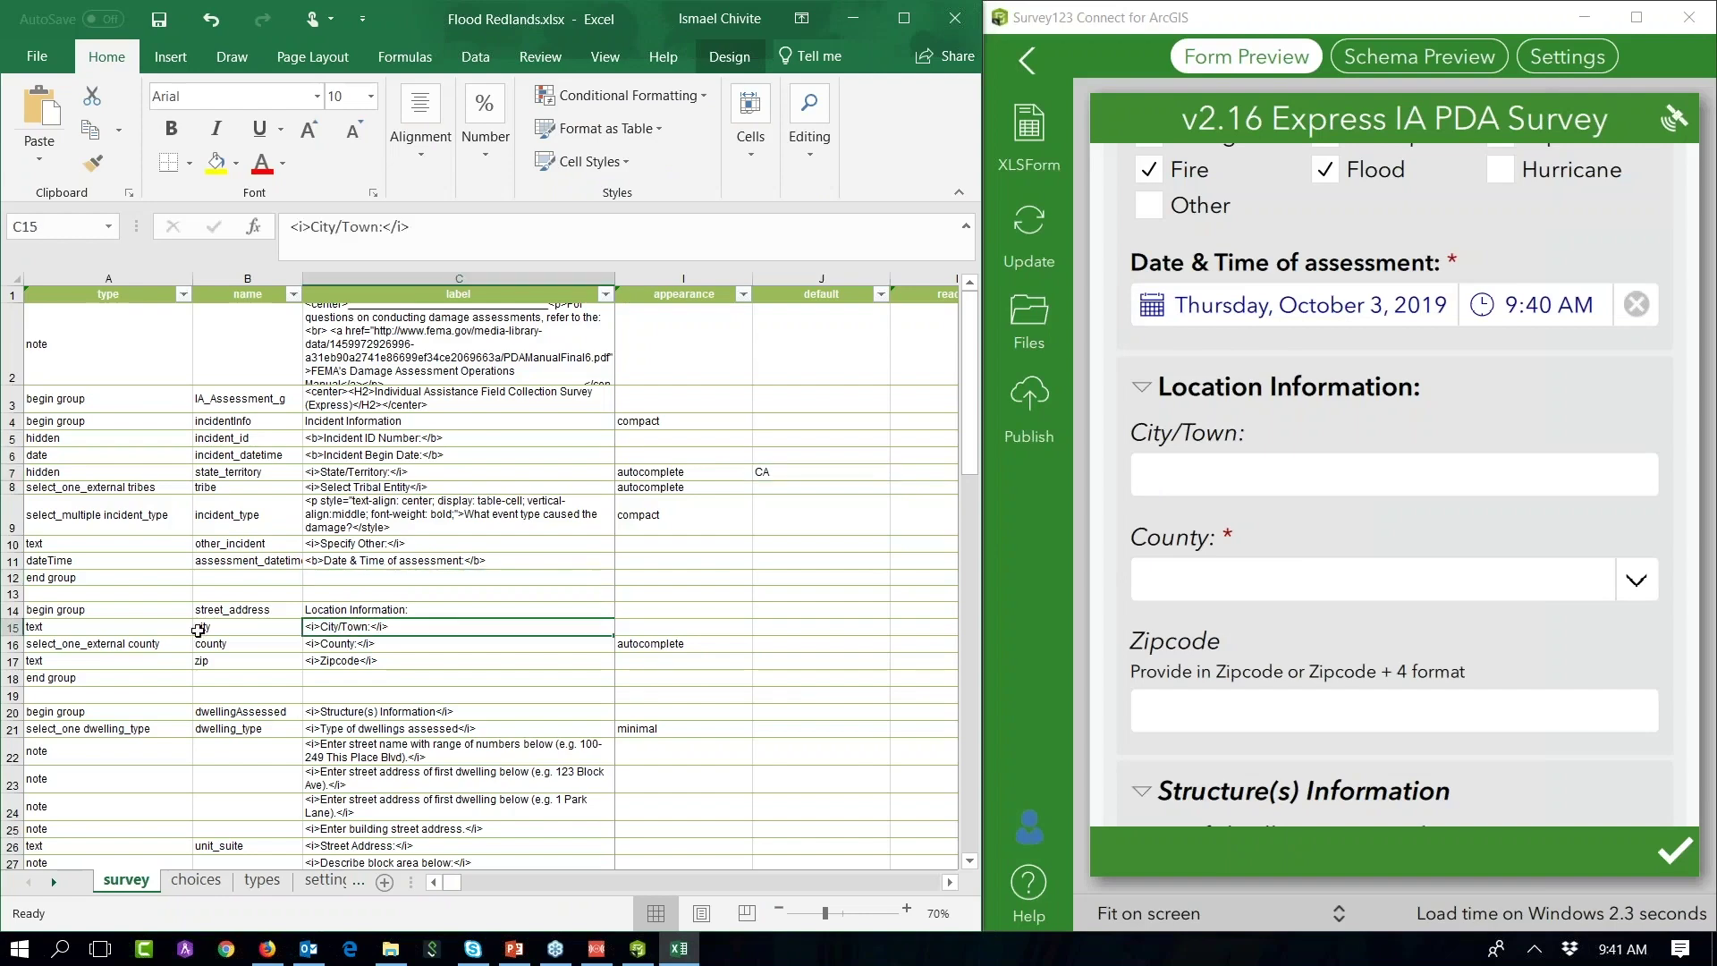
click(13, 628)
click(354, 628)
key(Right)
key(Right)
key(Right)
key(Right)
key(Right)
key(Right)
key(Right)
key(Right)
key(Right)
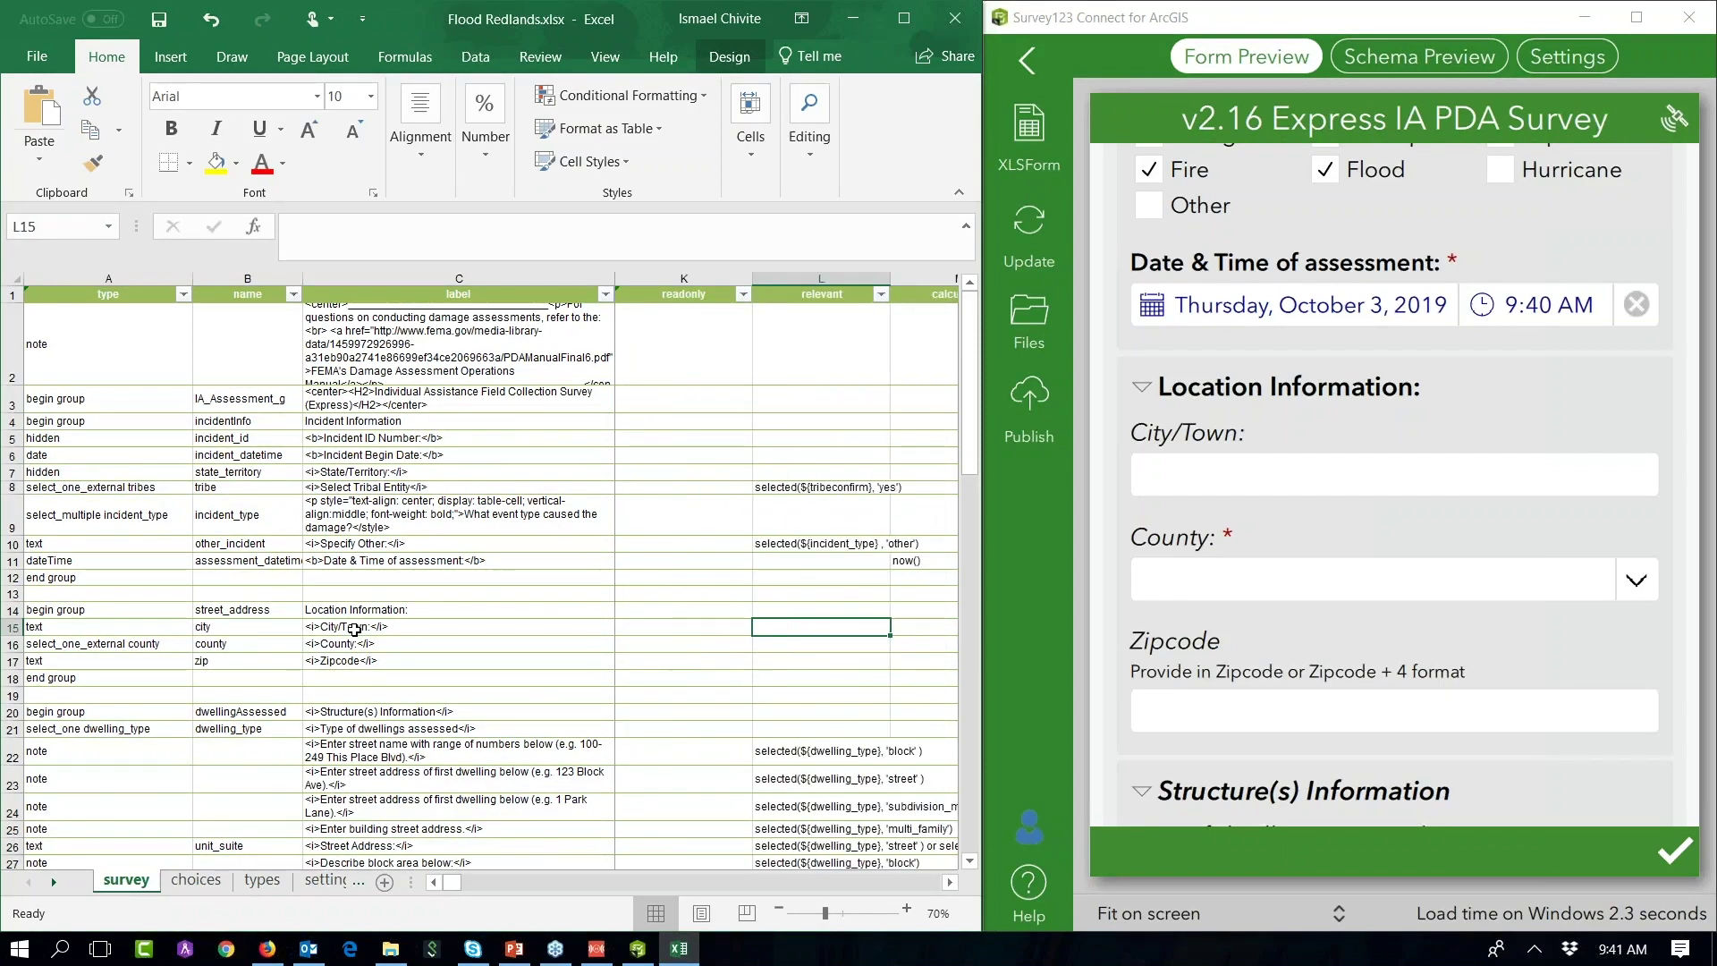
key(Right)
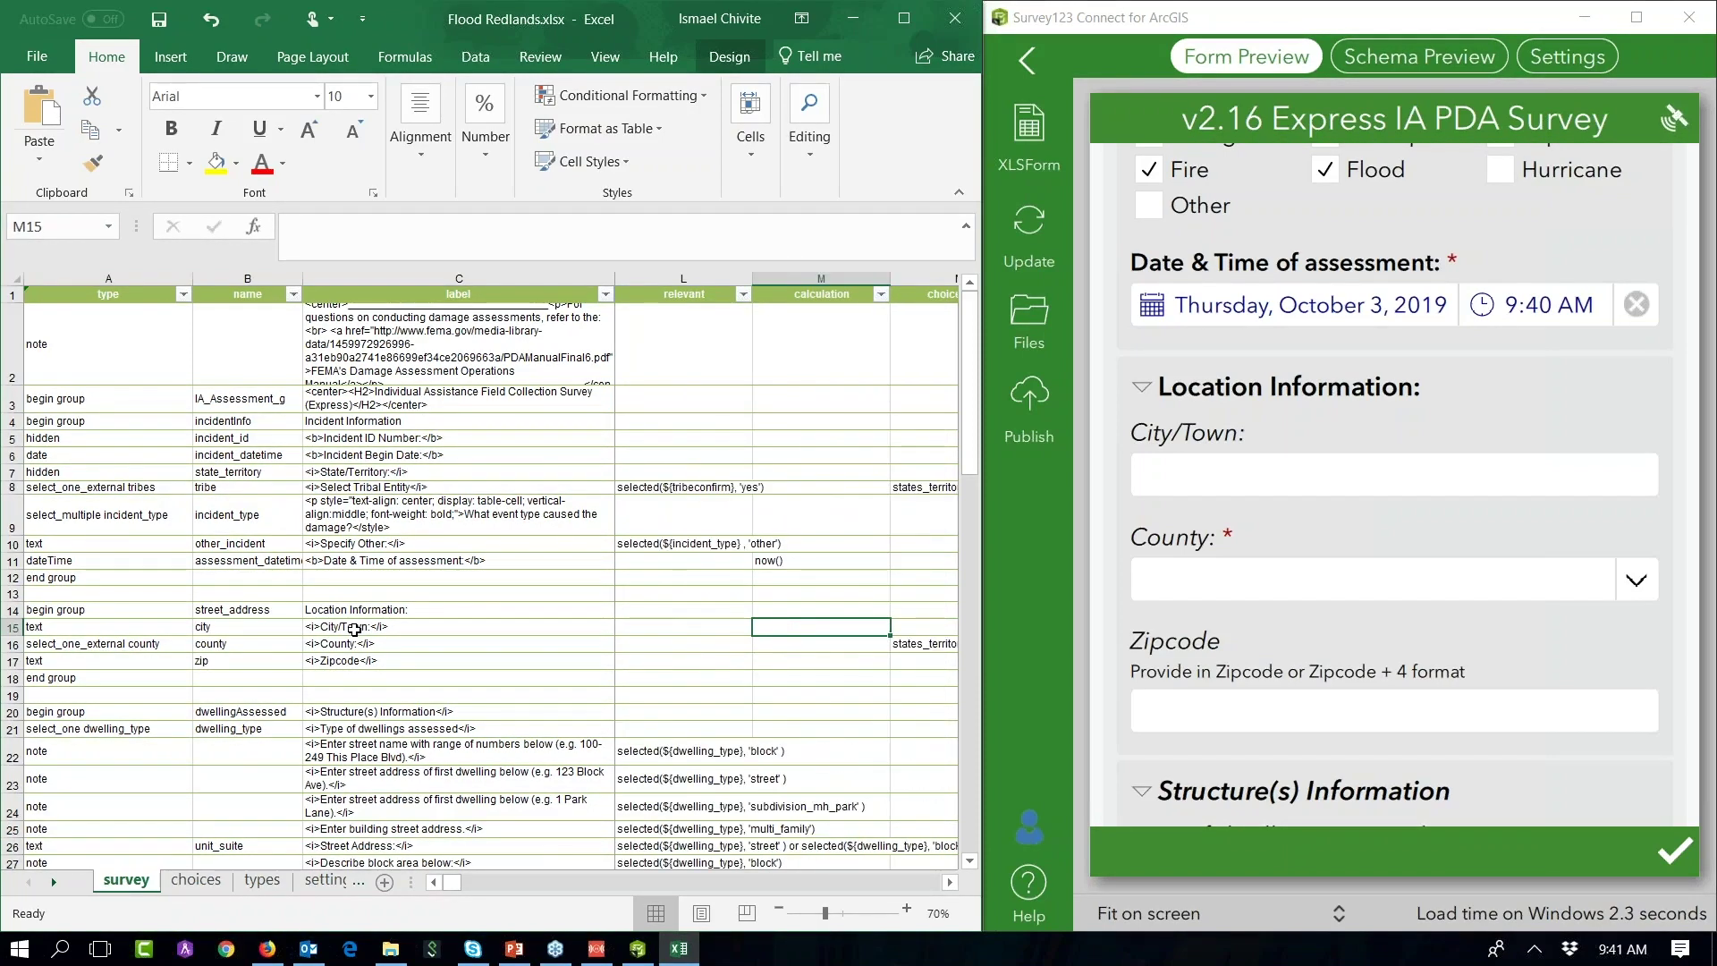
key(ctrl+v)
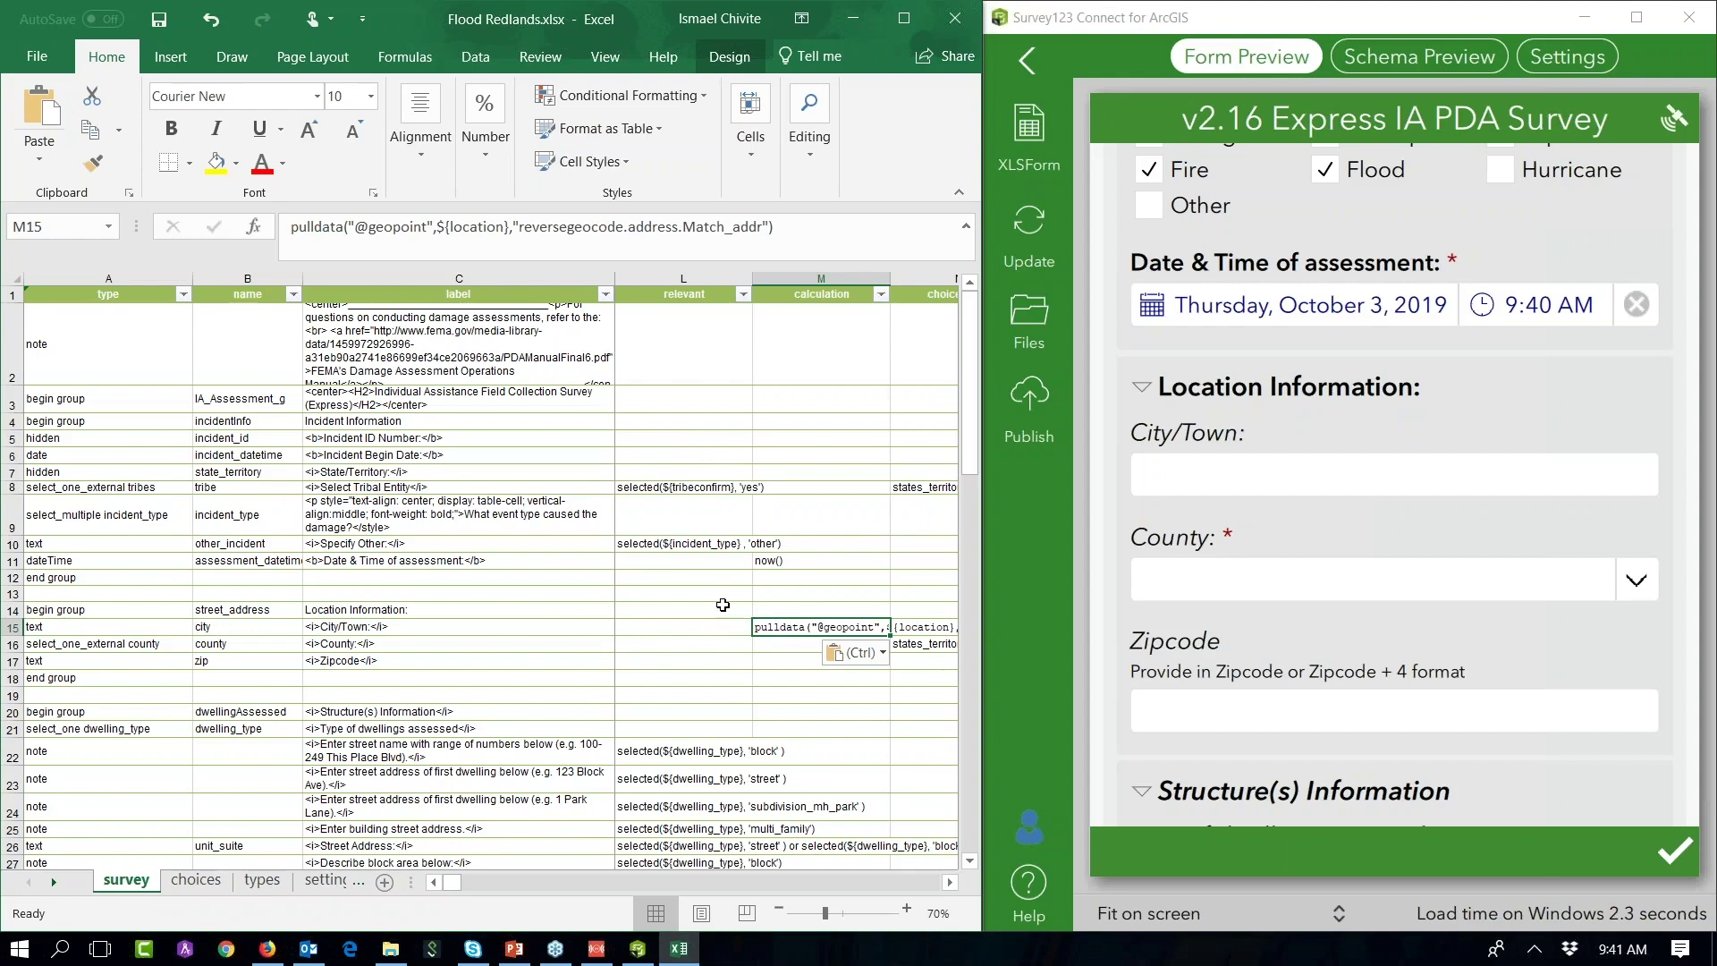
drag(682, 225, 763, 227)
text(City)
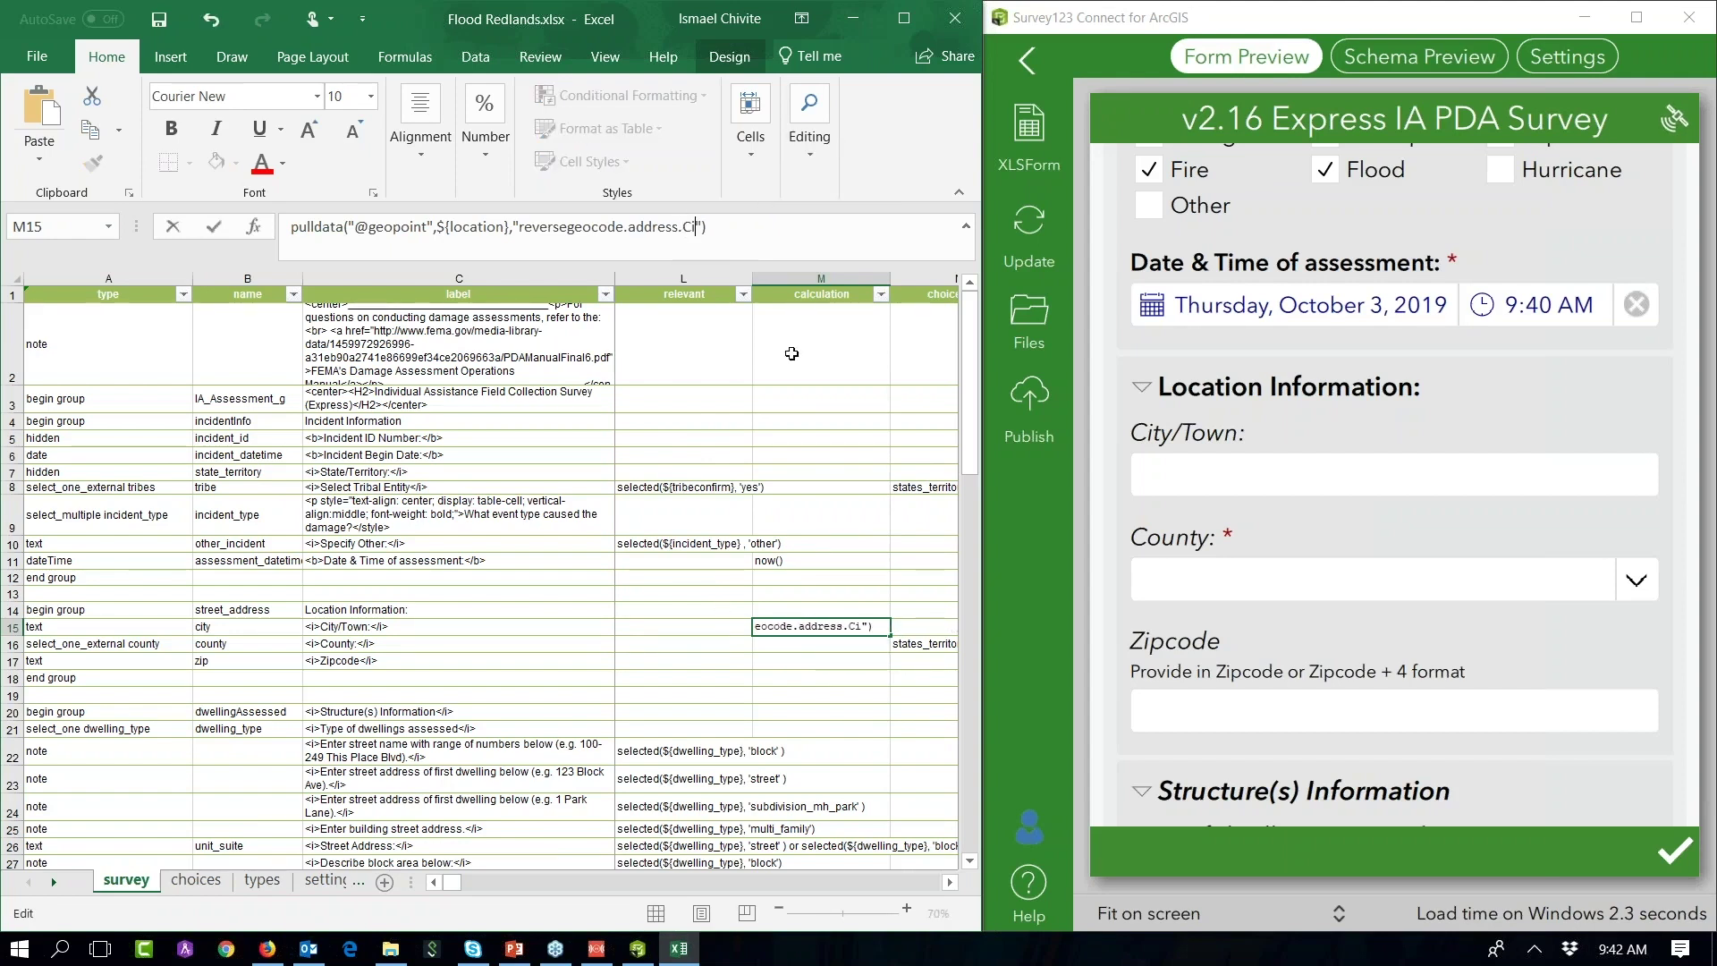
key(Return)
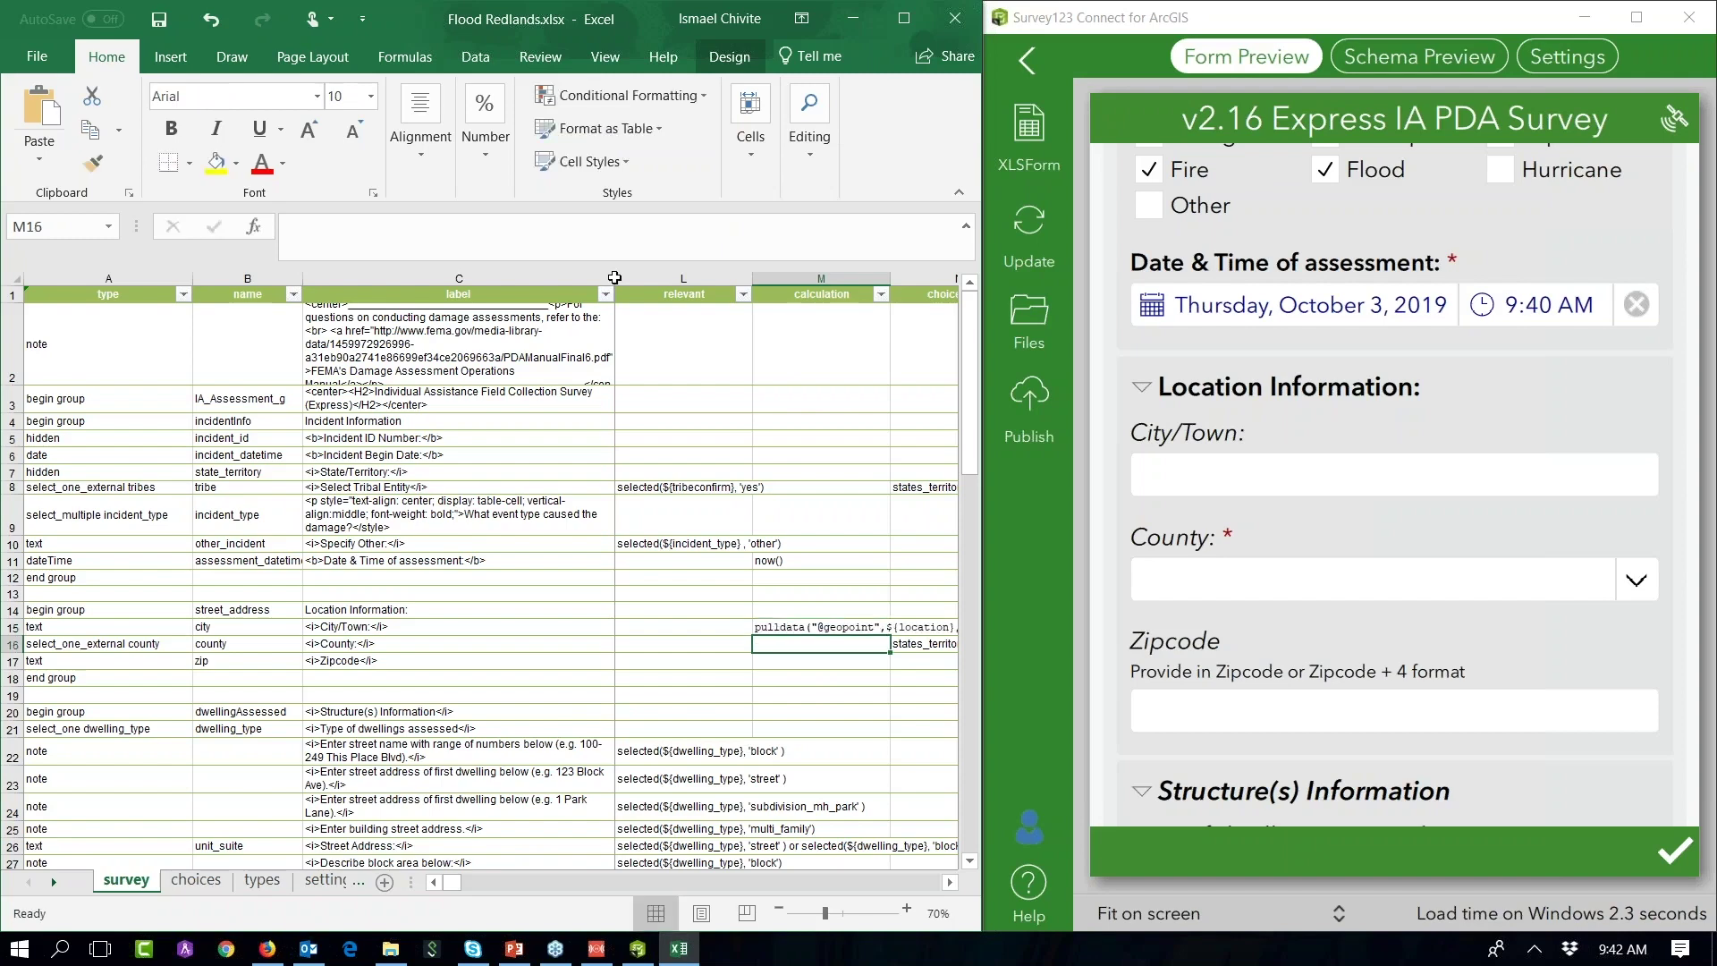
Step: Save Flood Redlands.xlsx and set the preview's damage coordinates to the current location
click(159, 20)
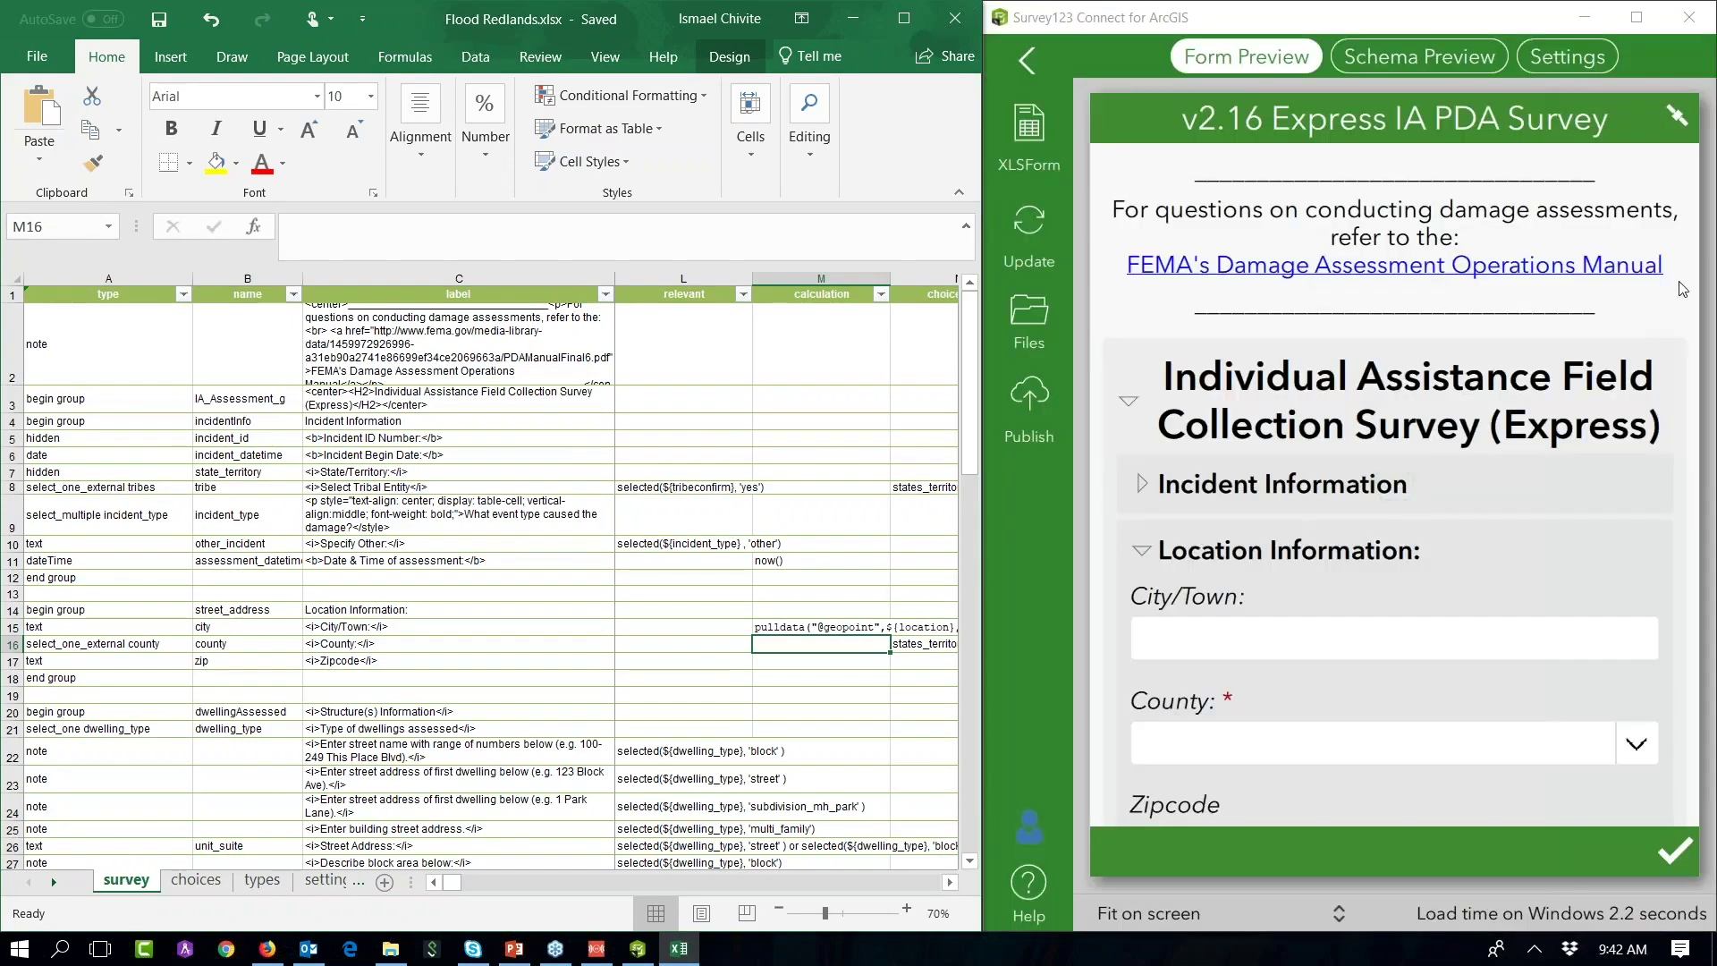
drag(1699, 259, 1648, 763)
click(1363, 458)
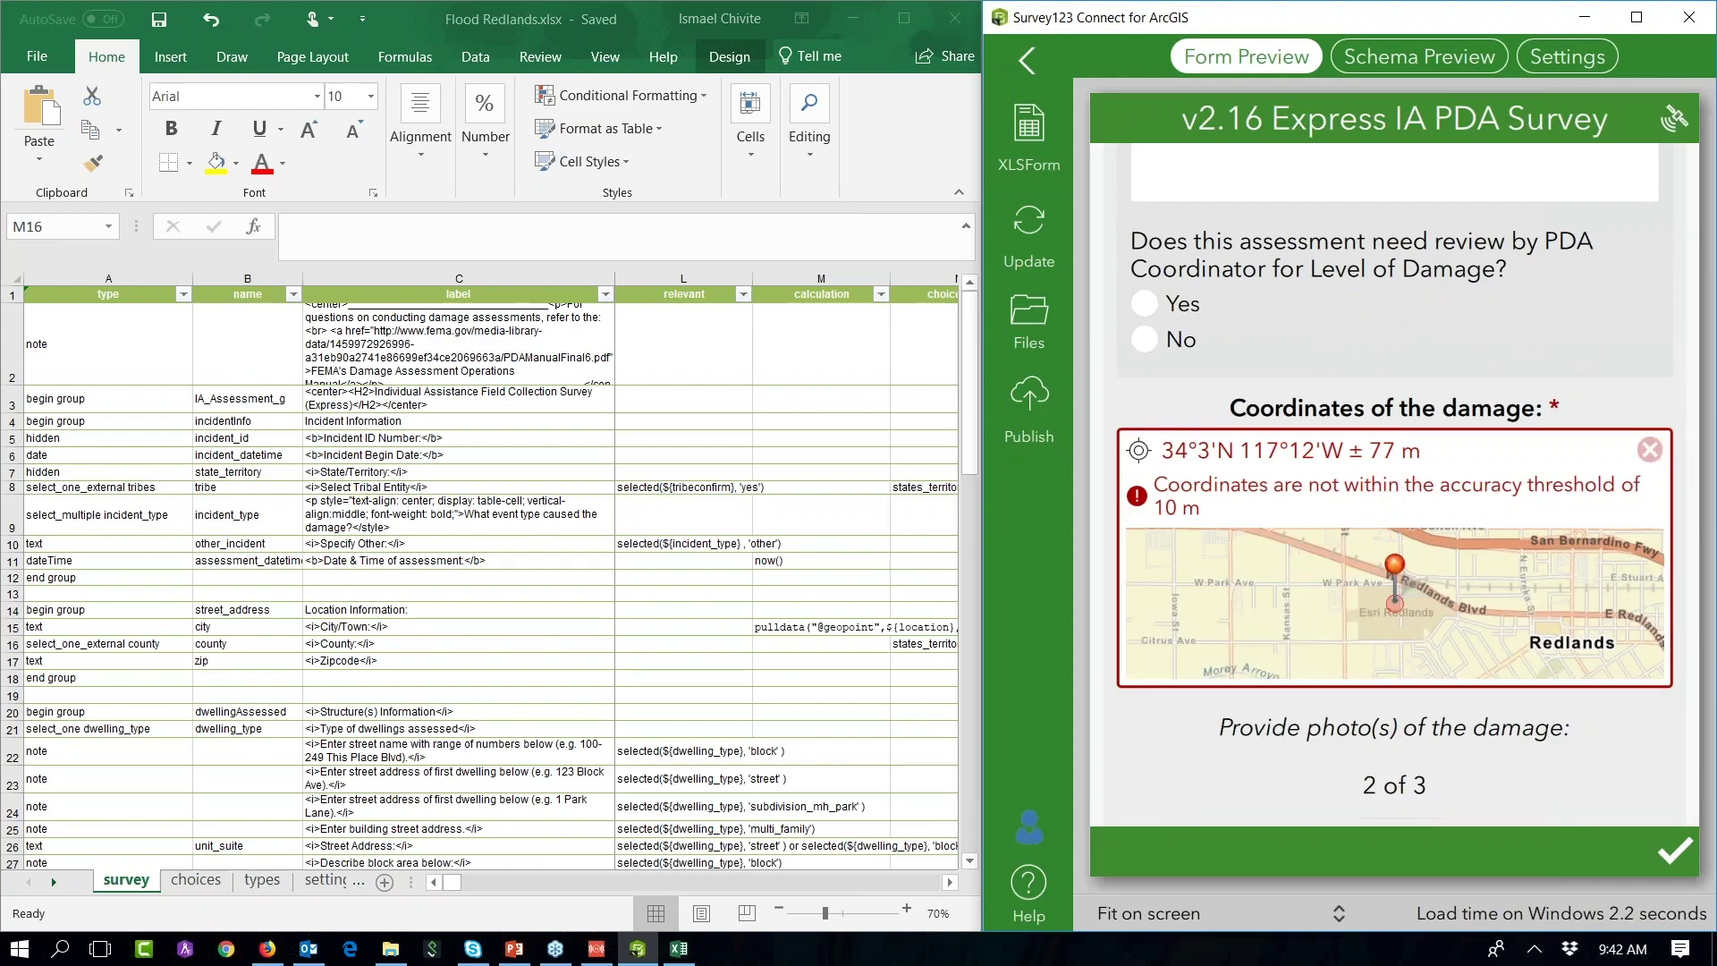
scroll(1534, 349, up, 3)
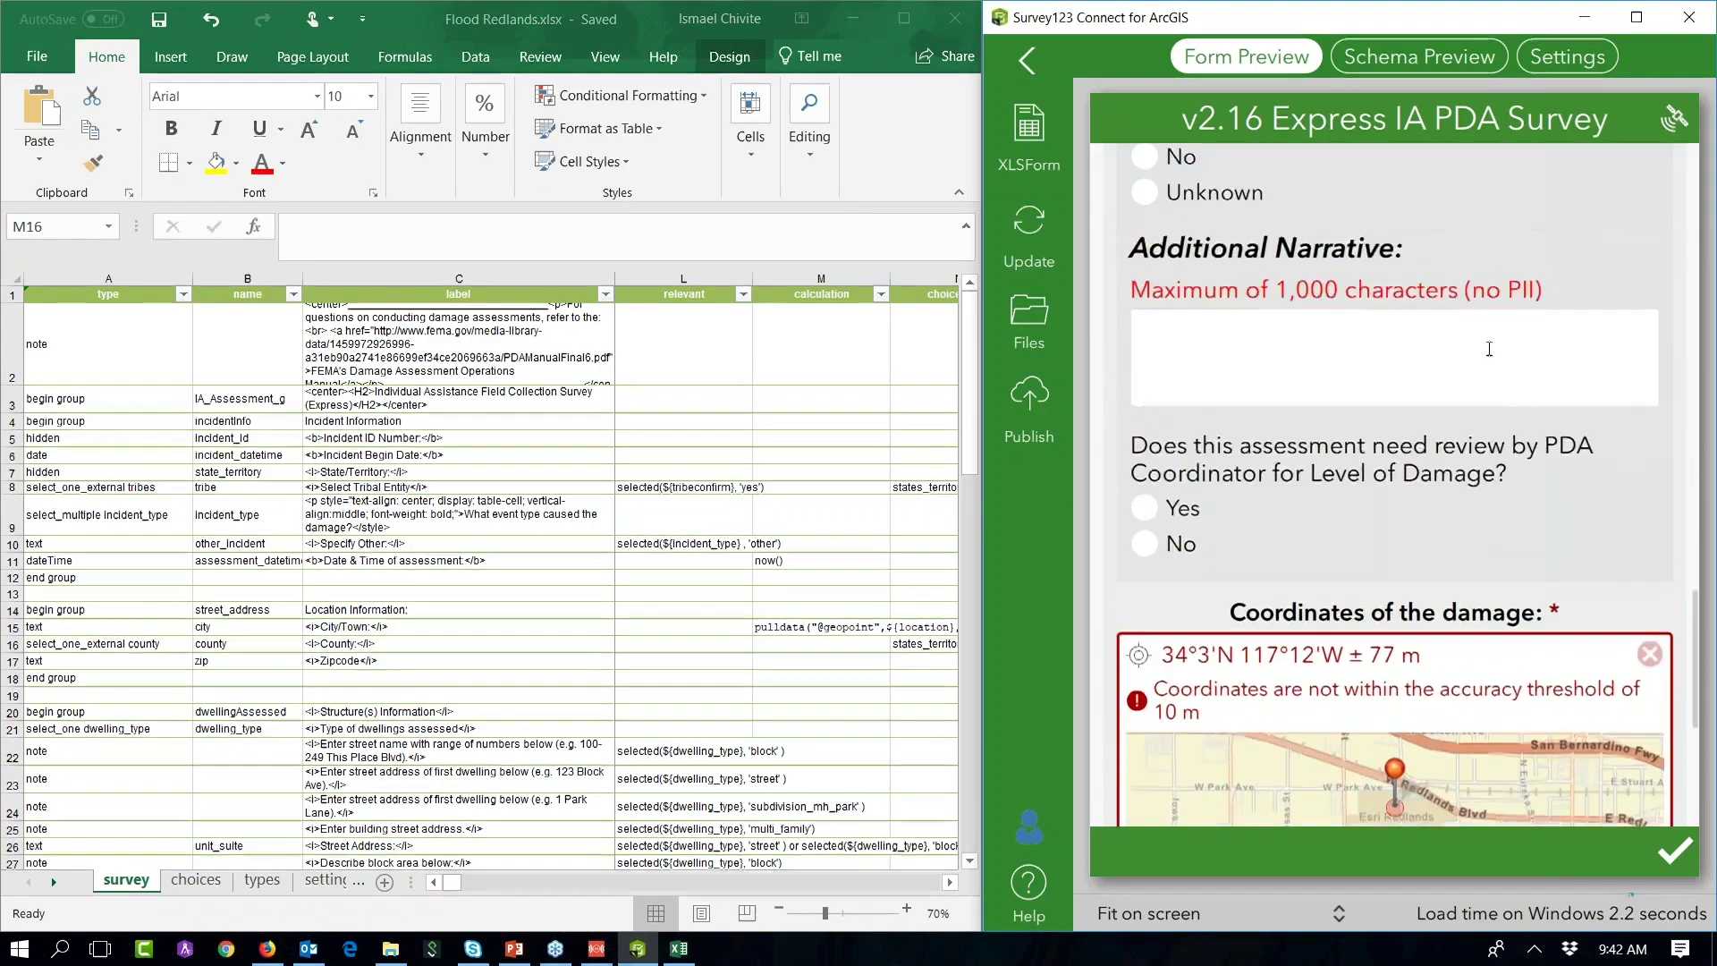
Step: Scroll the preview up to confirm City/Town reads Redlands, then scroll back down
scroll(1594, 304, up, 7)
scroll(1613, 635, up, 10)
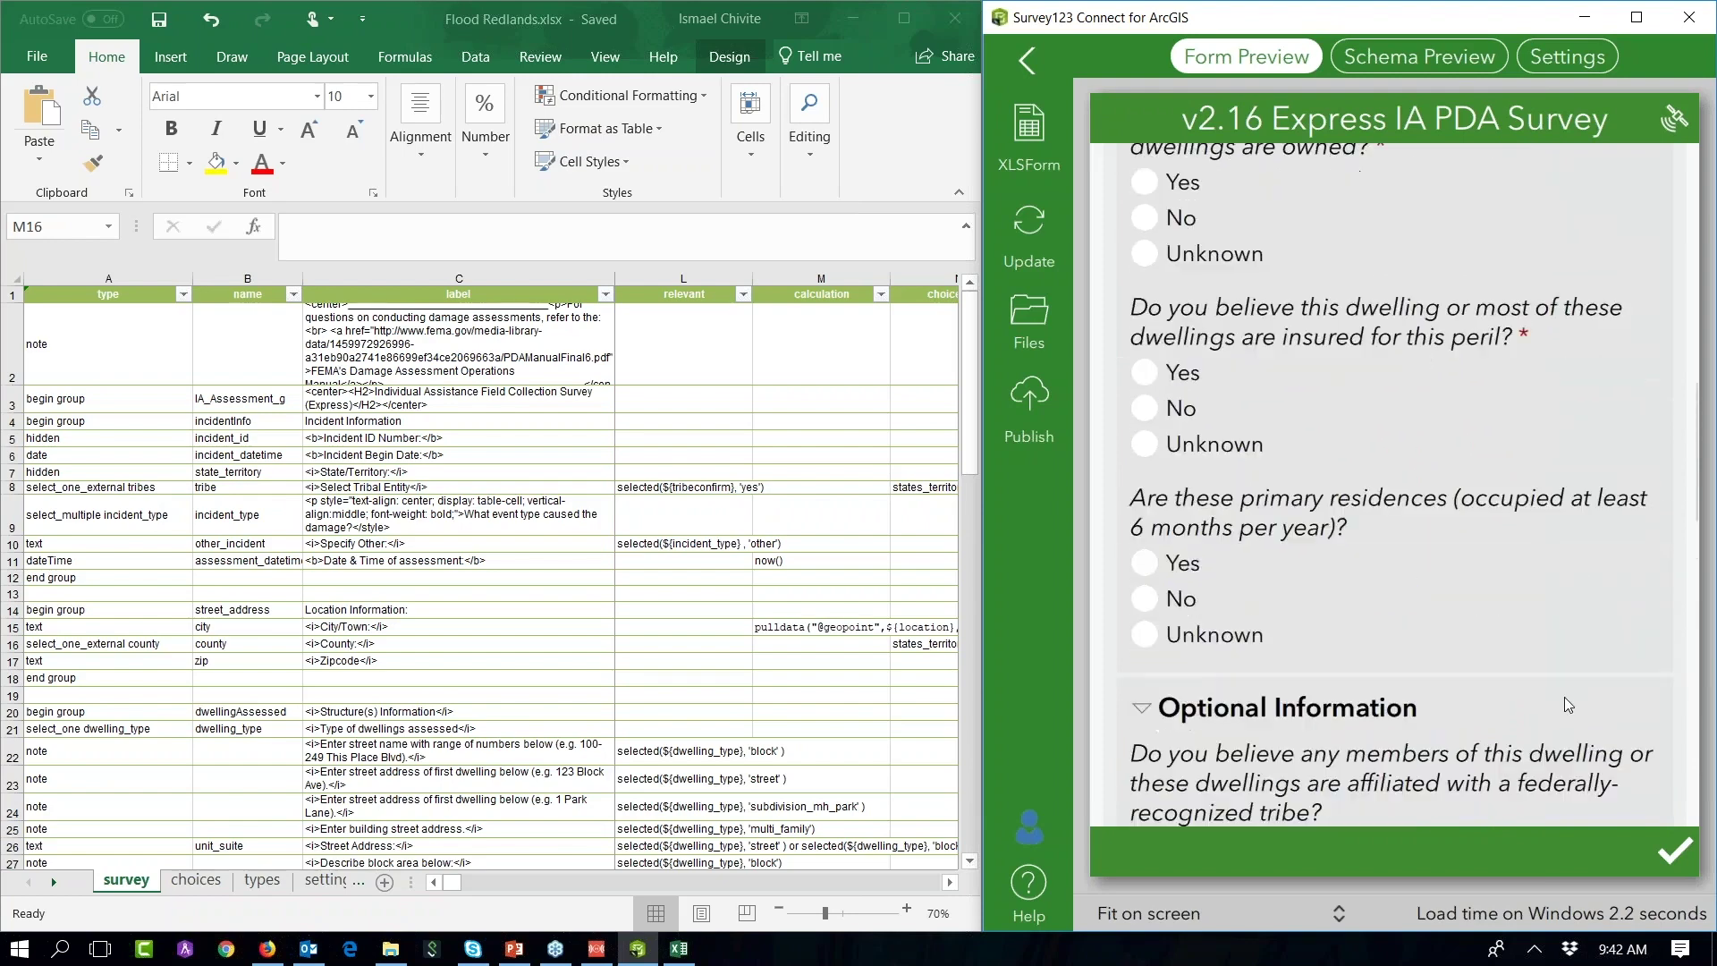
scroll(1516, 785, up, 3)
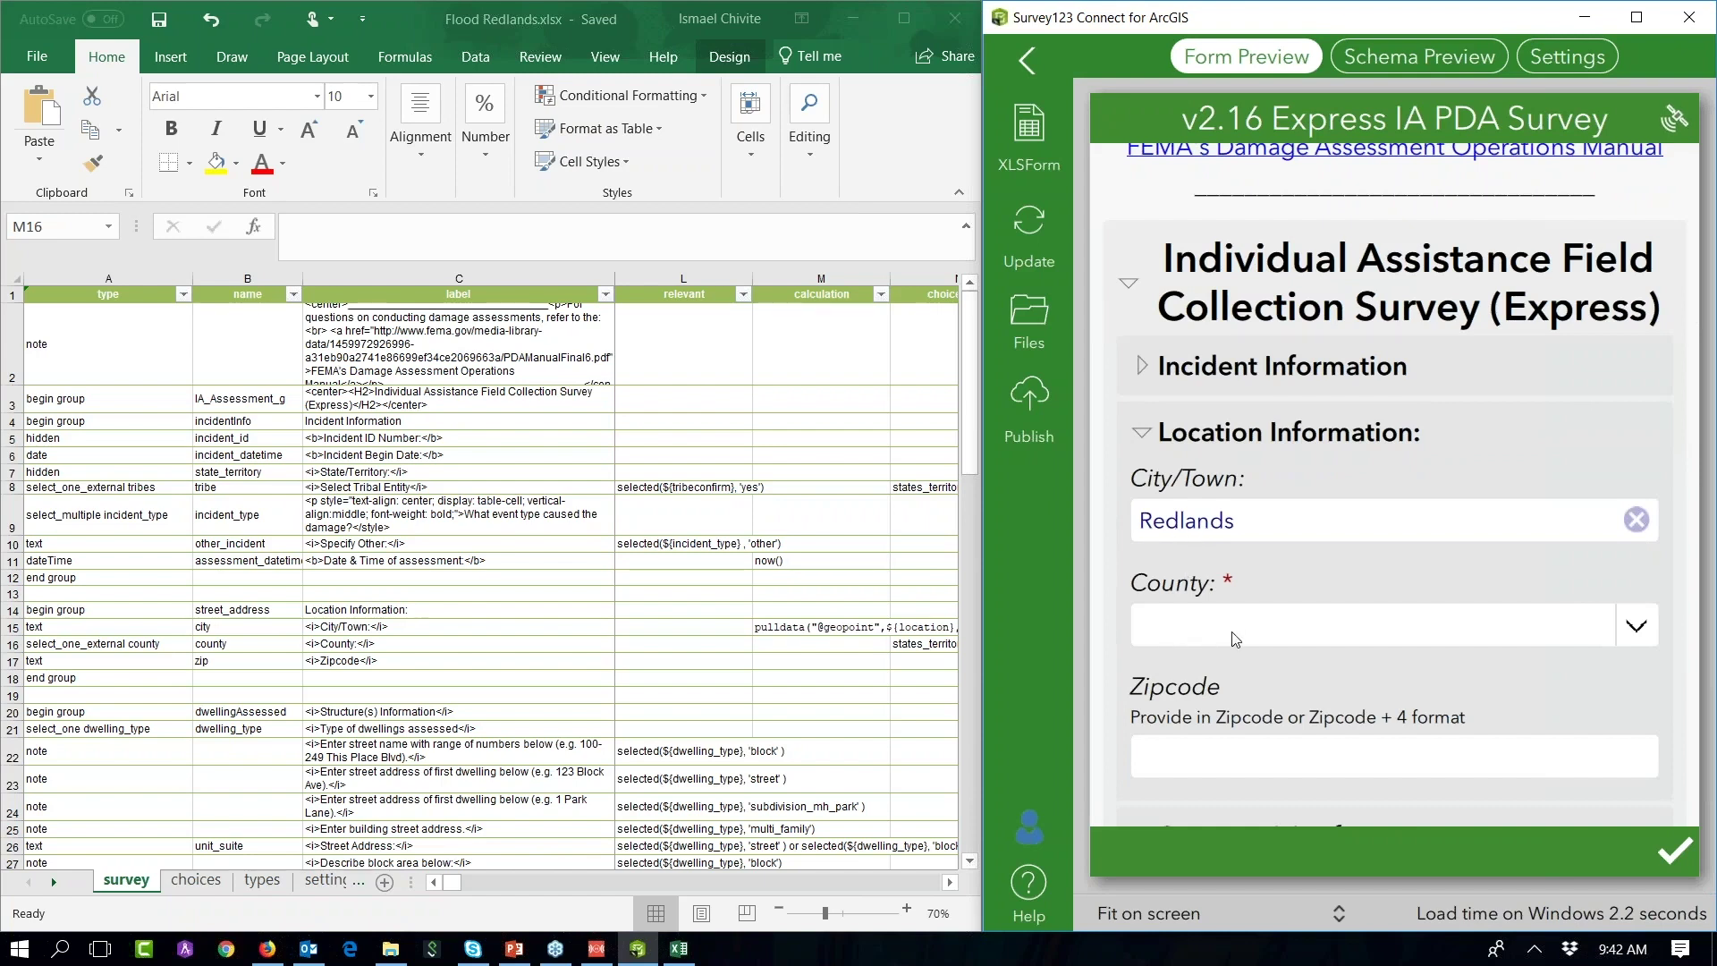
scroll(1430, 405, down, 4)
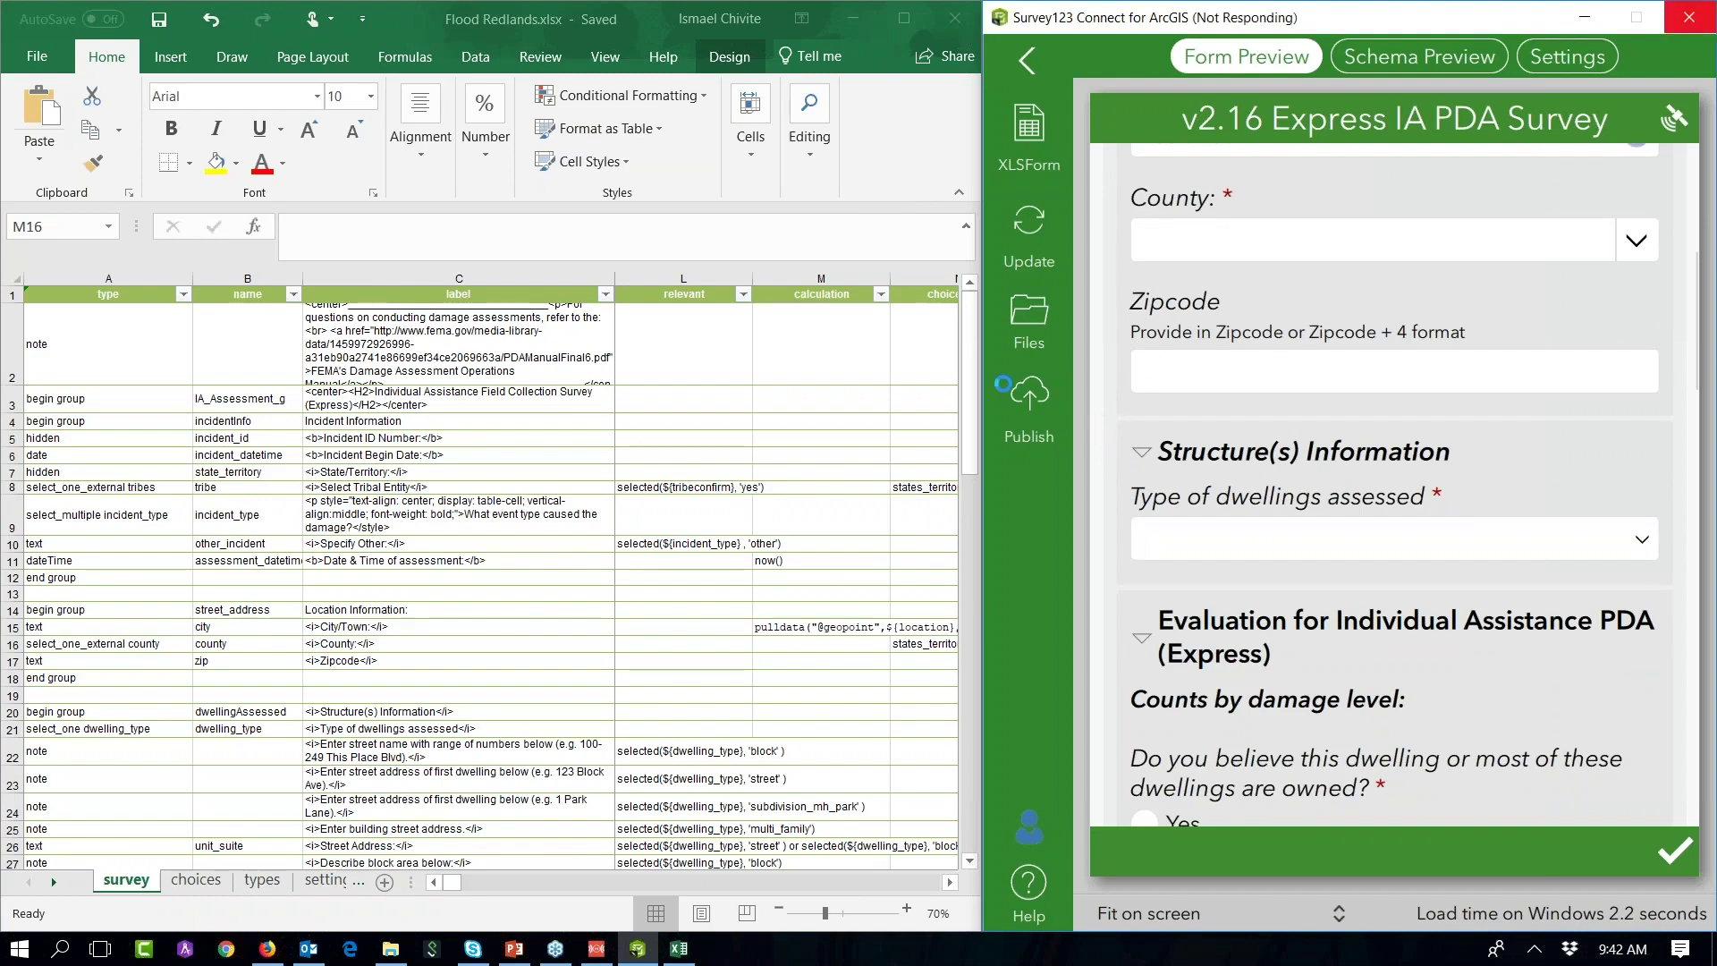
Step: Close the Excel workbook and force-close the frozen Survey123 Connect
click(943, 20)
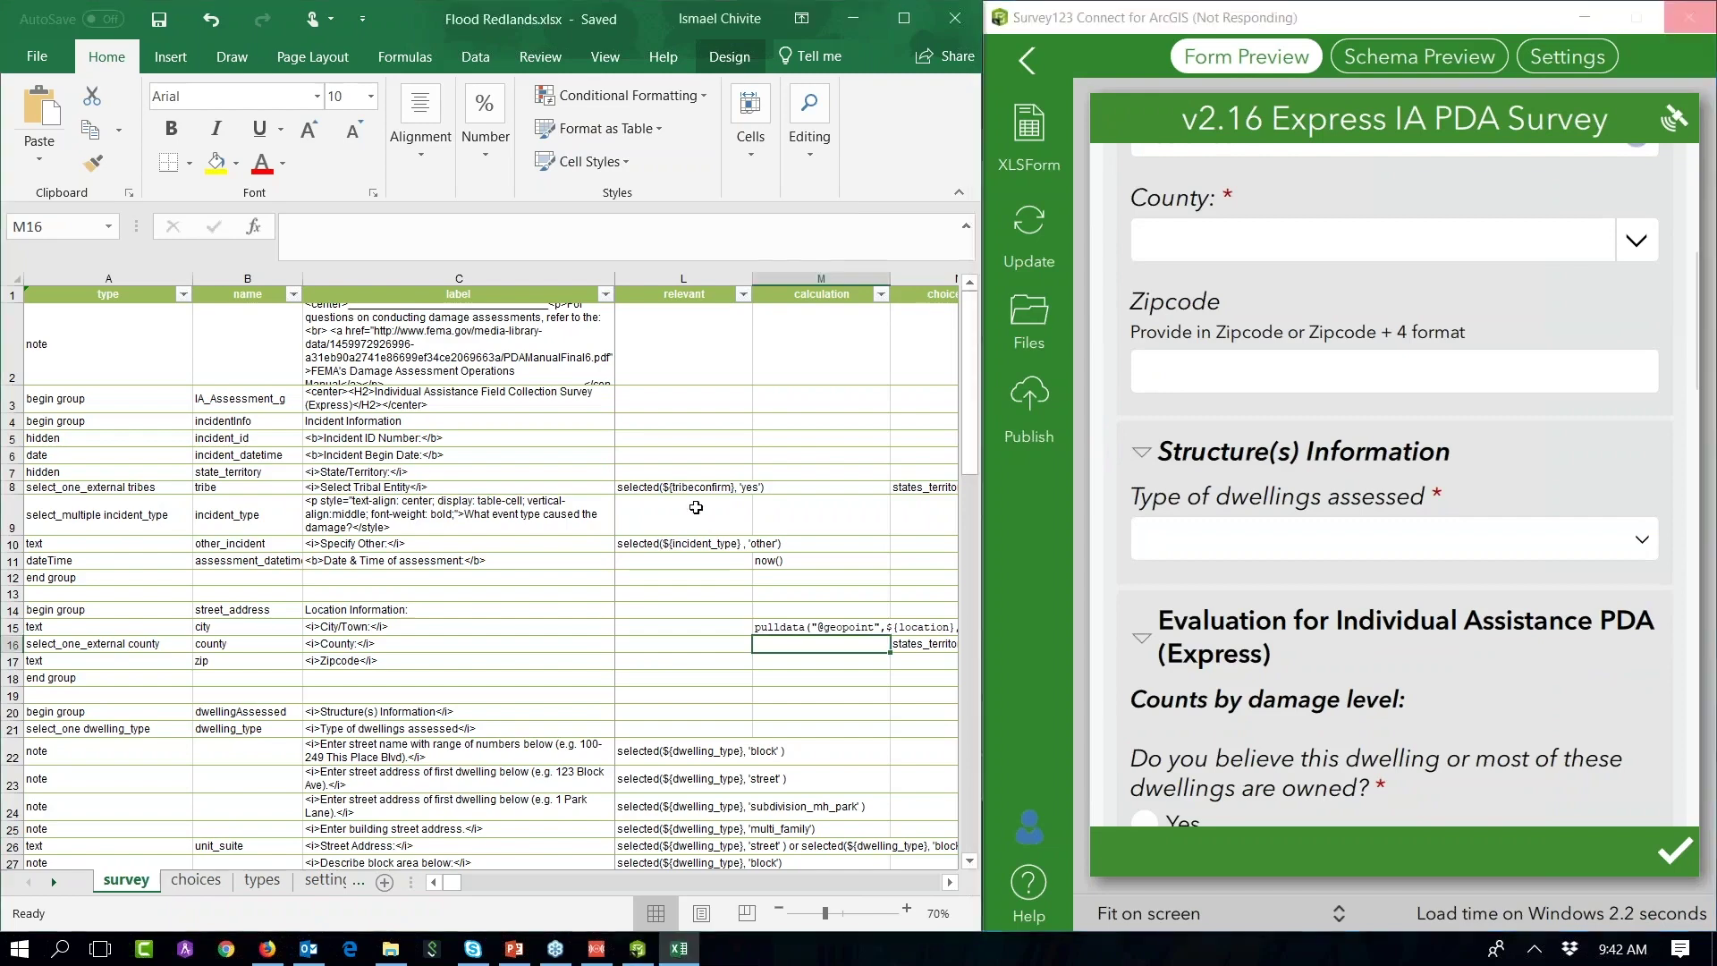
click(955, 20)
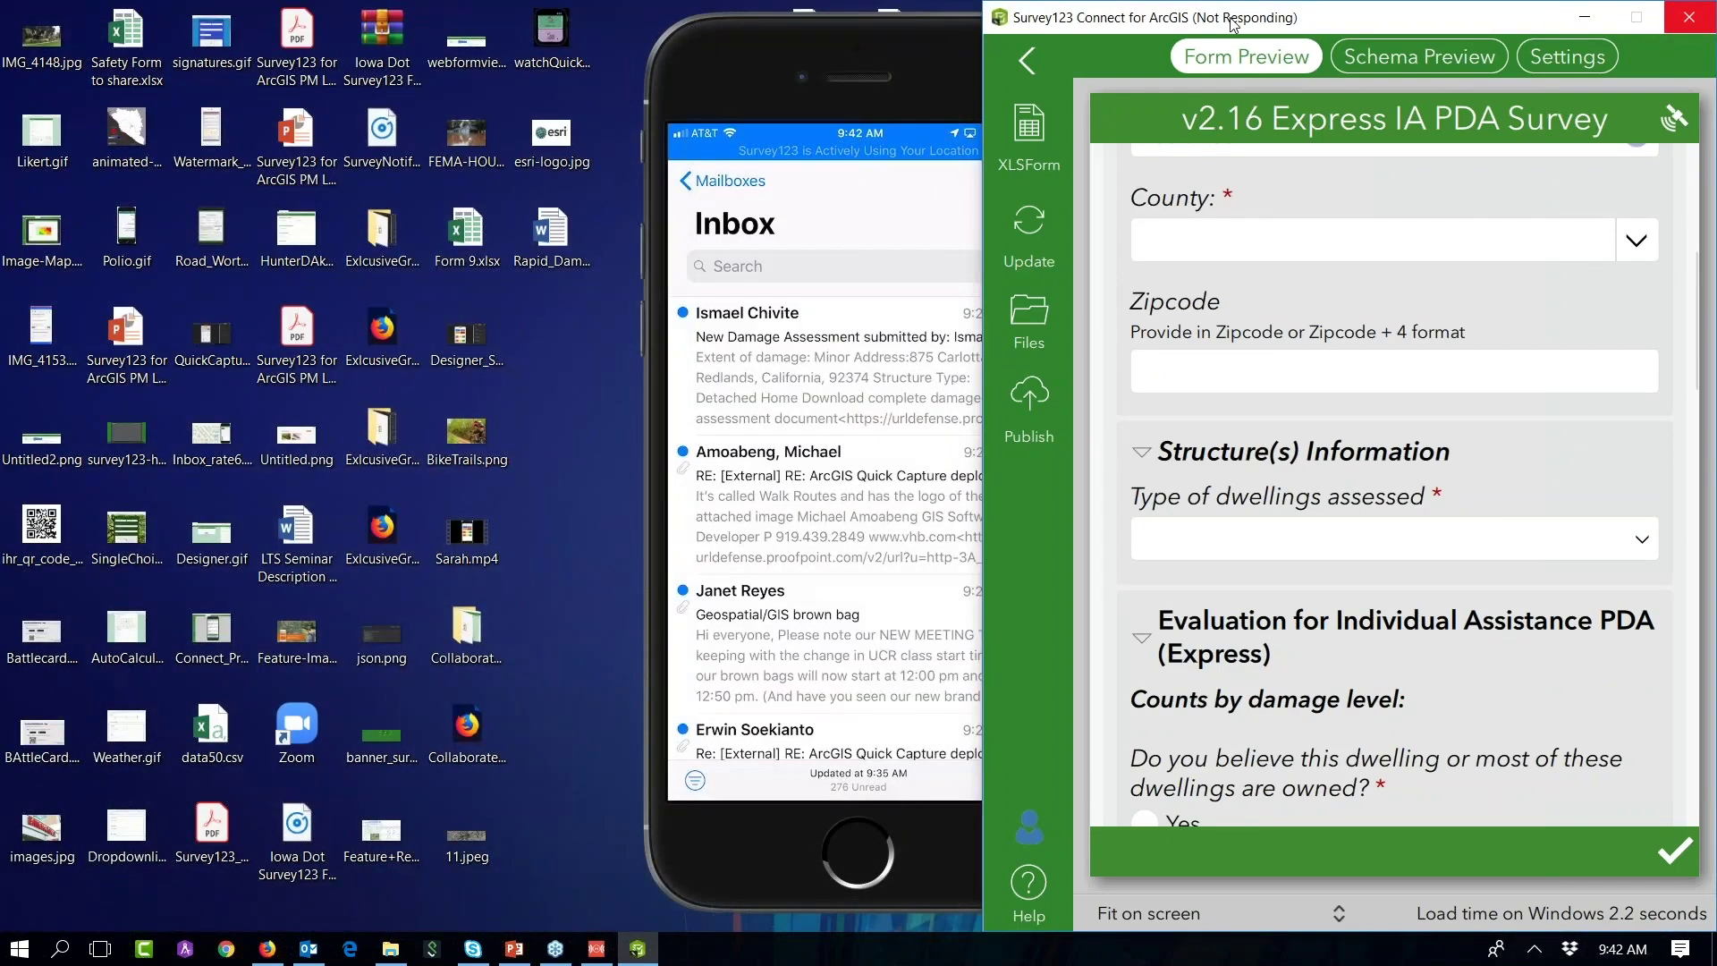
drag(1232, 25, 1203, 20)
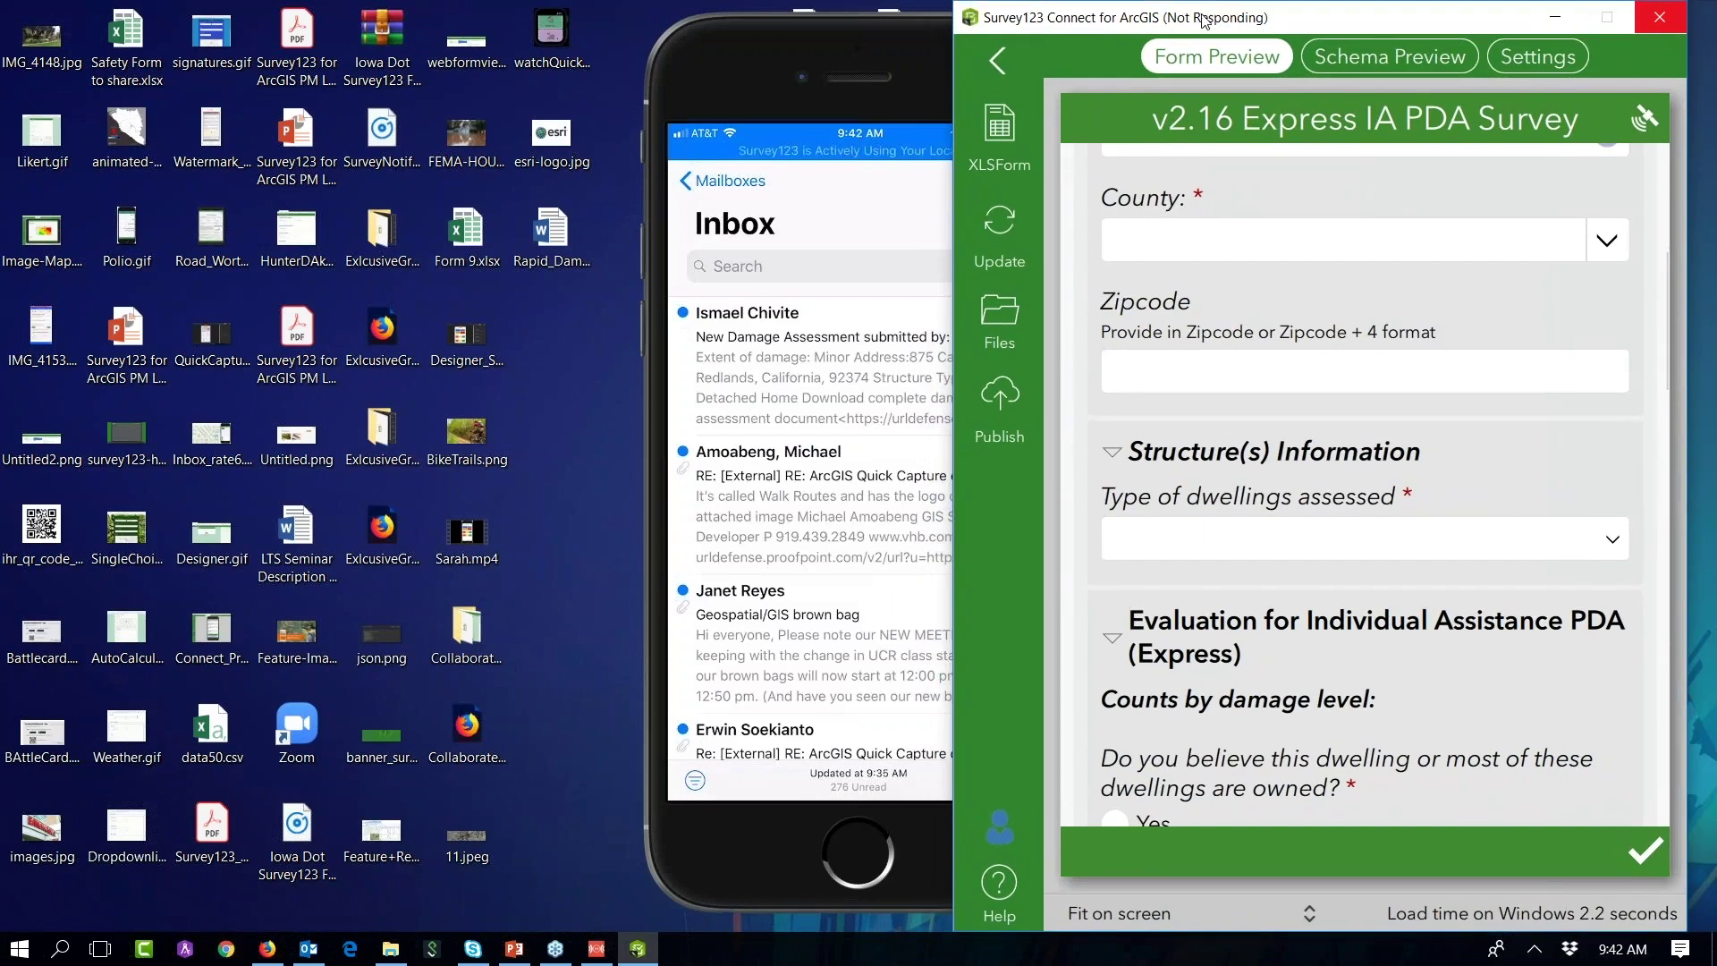
click(1655, 31)
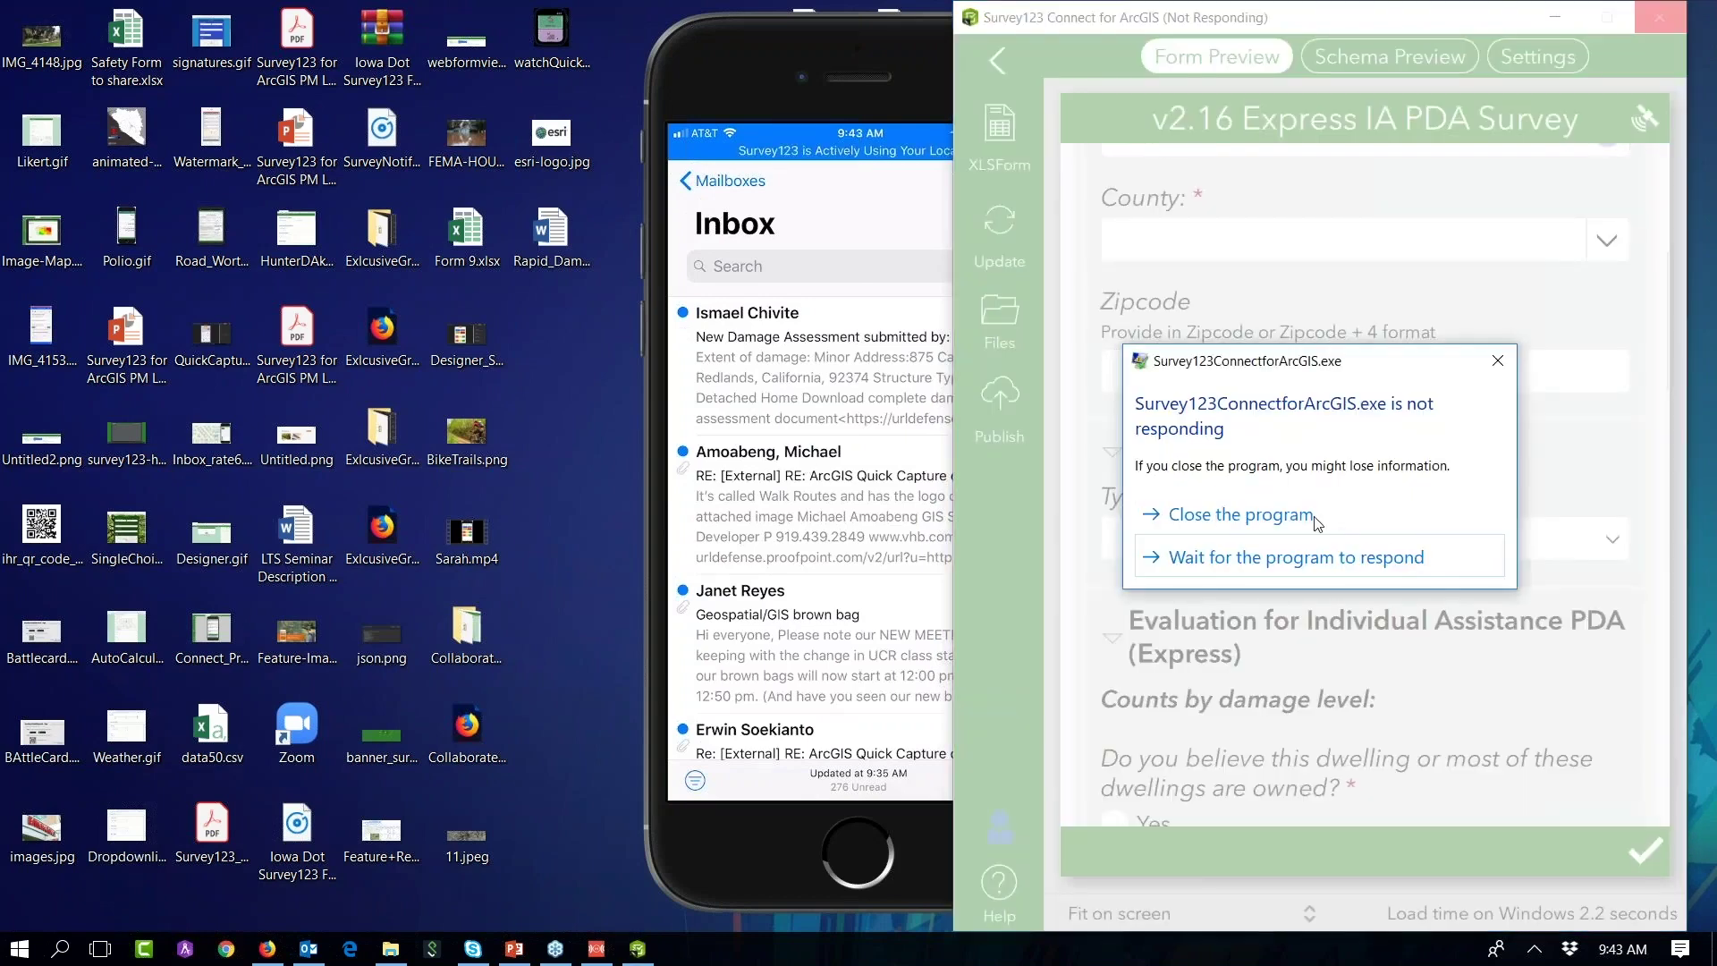
click(1315, 522)
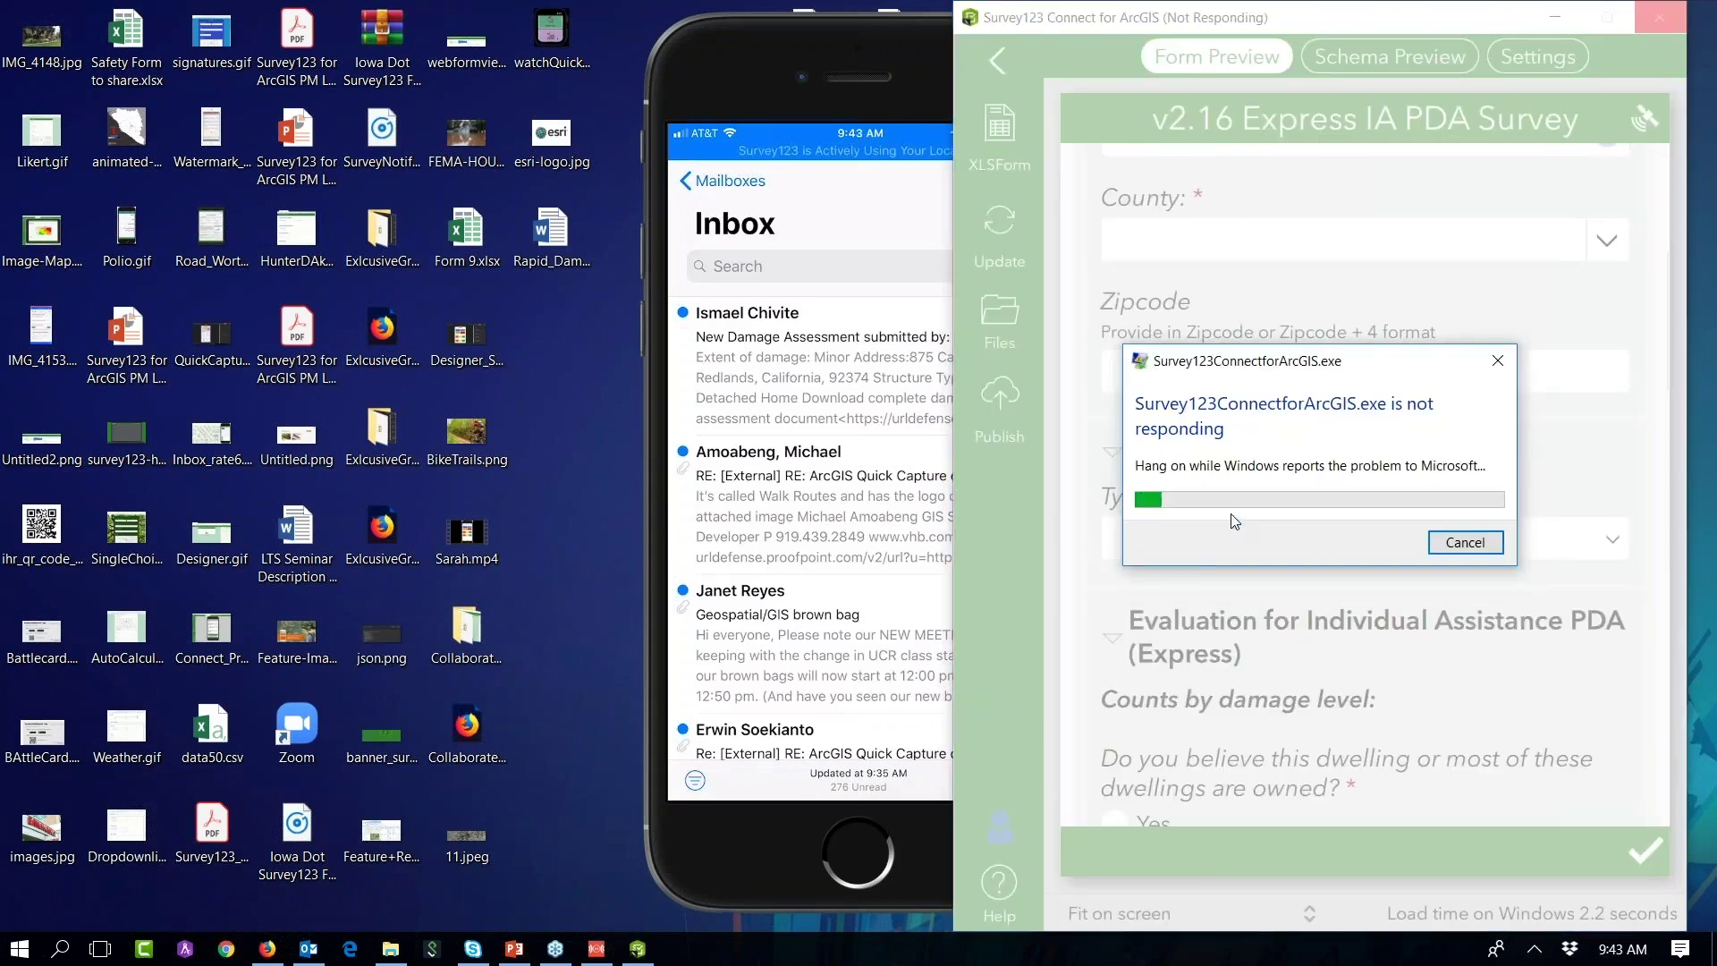
click(1471, 547)
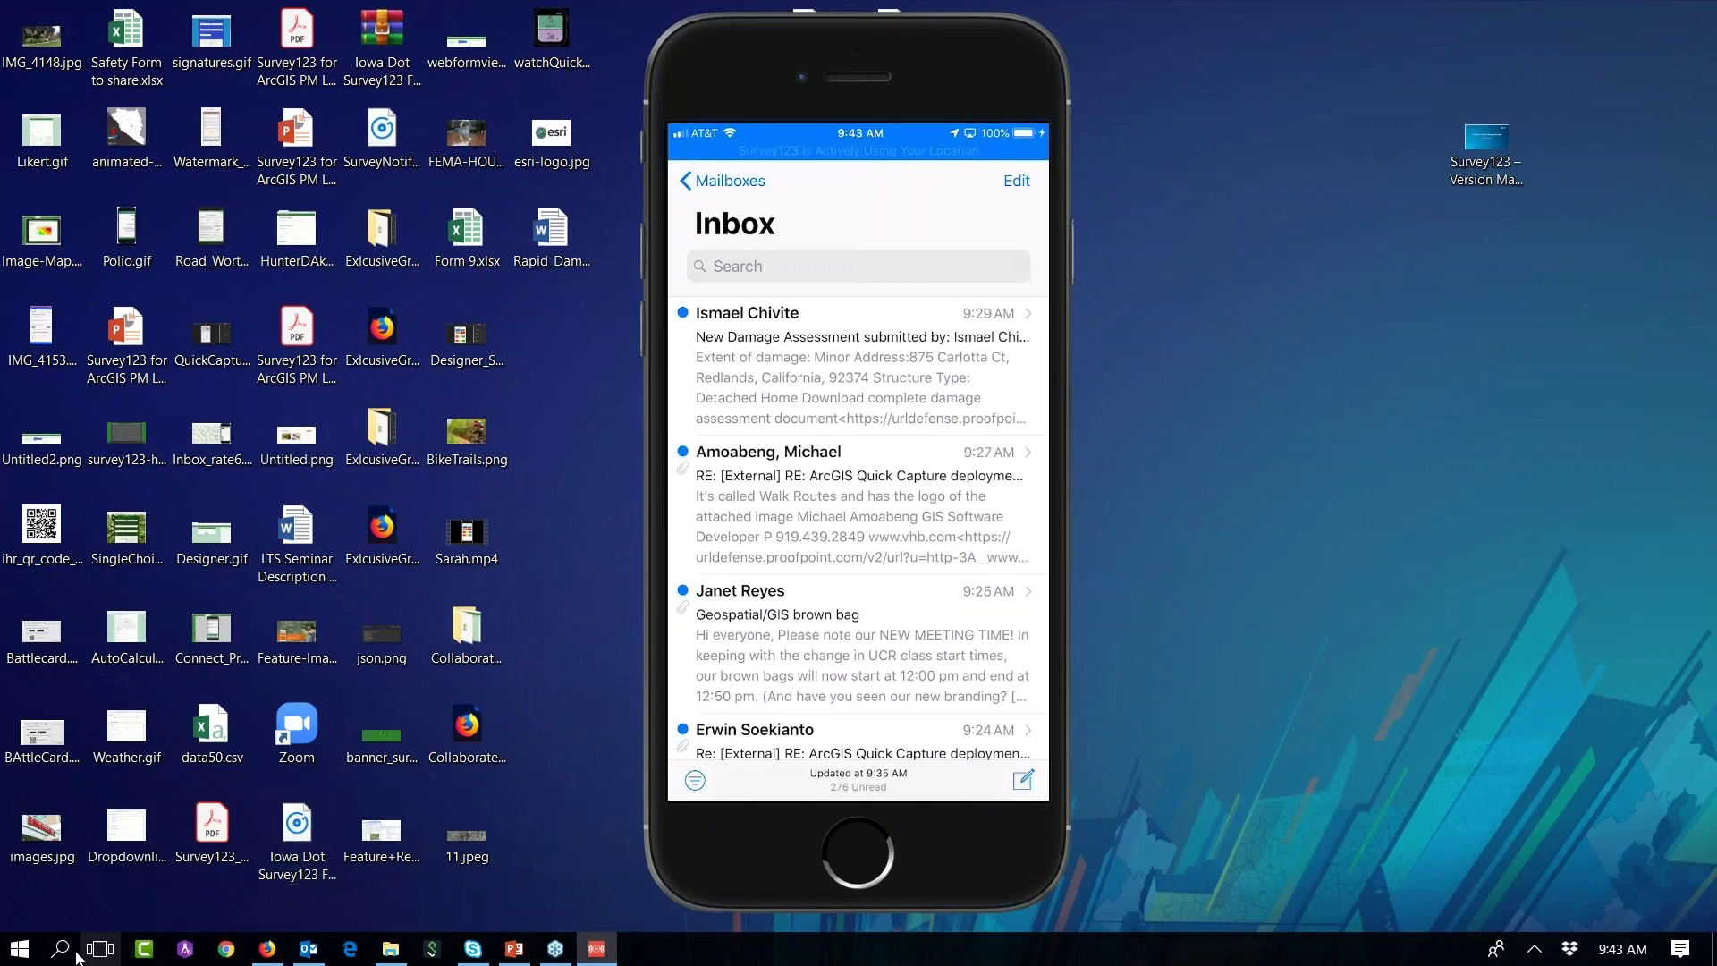
Step: Relaunch Connect, open Flood Redlands, cancel the publish error, and reopen its XLSForm
click(60, 948)
text(connect)
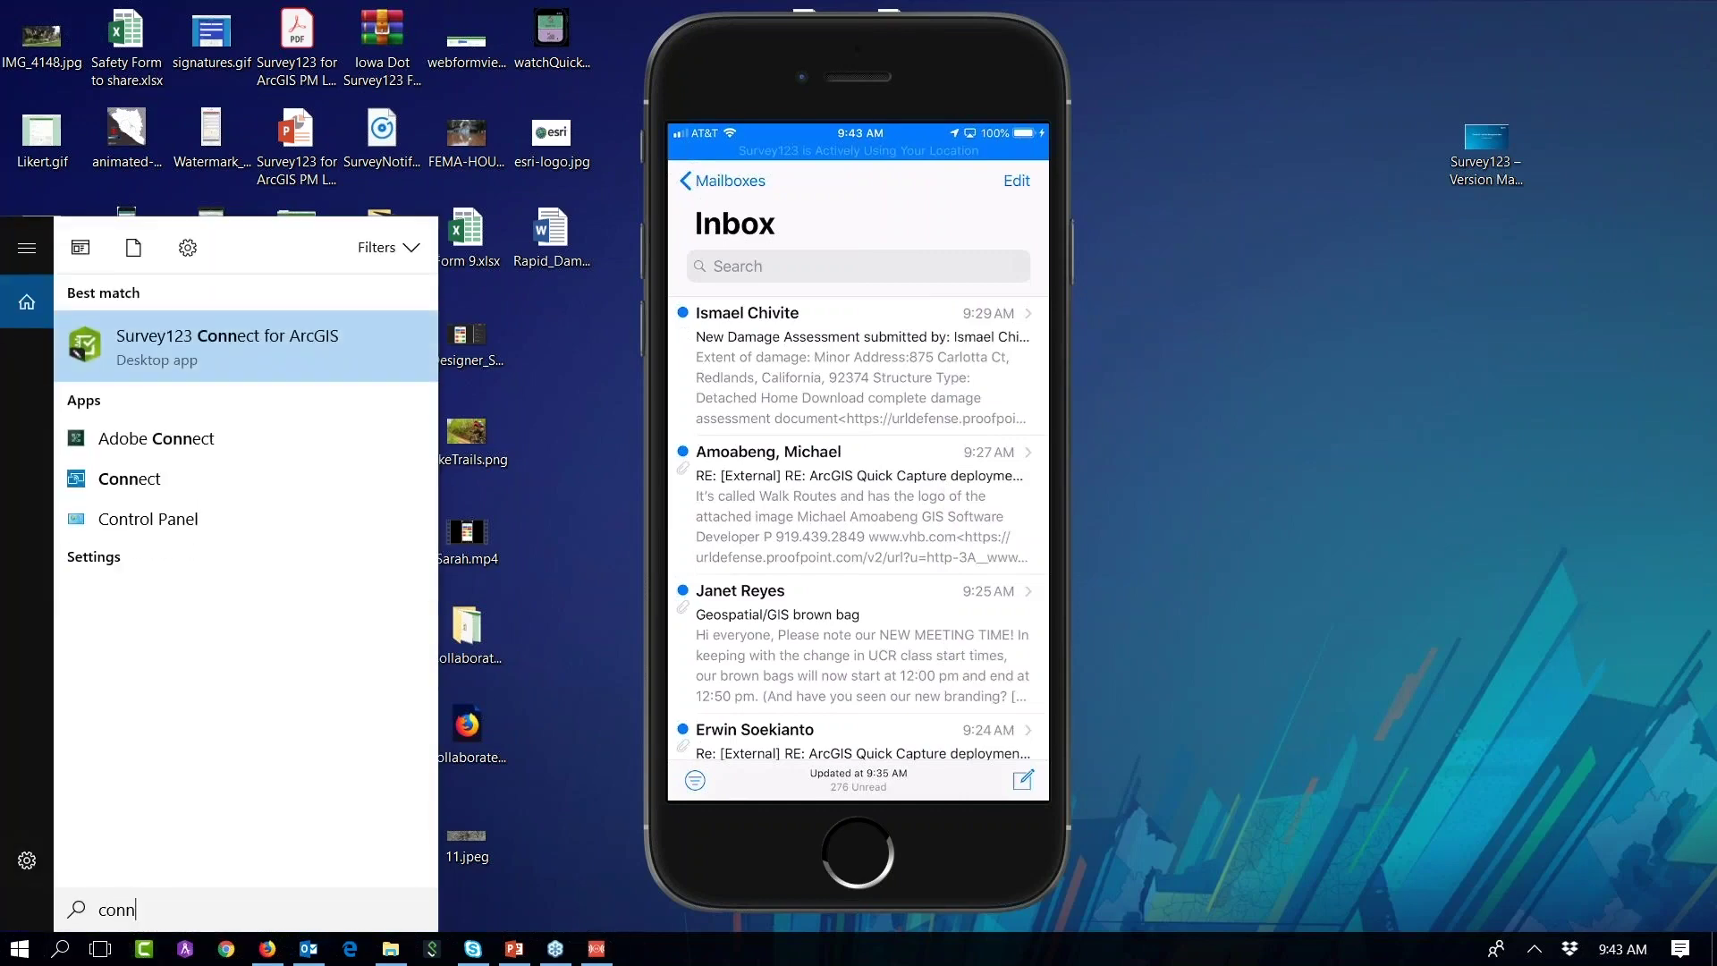
key(Return)
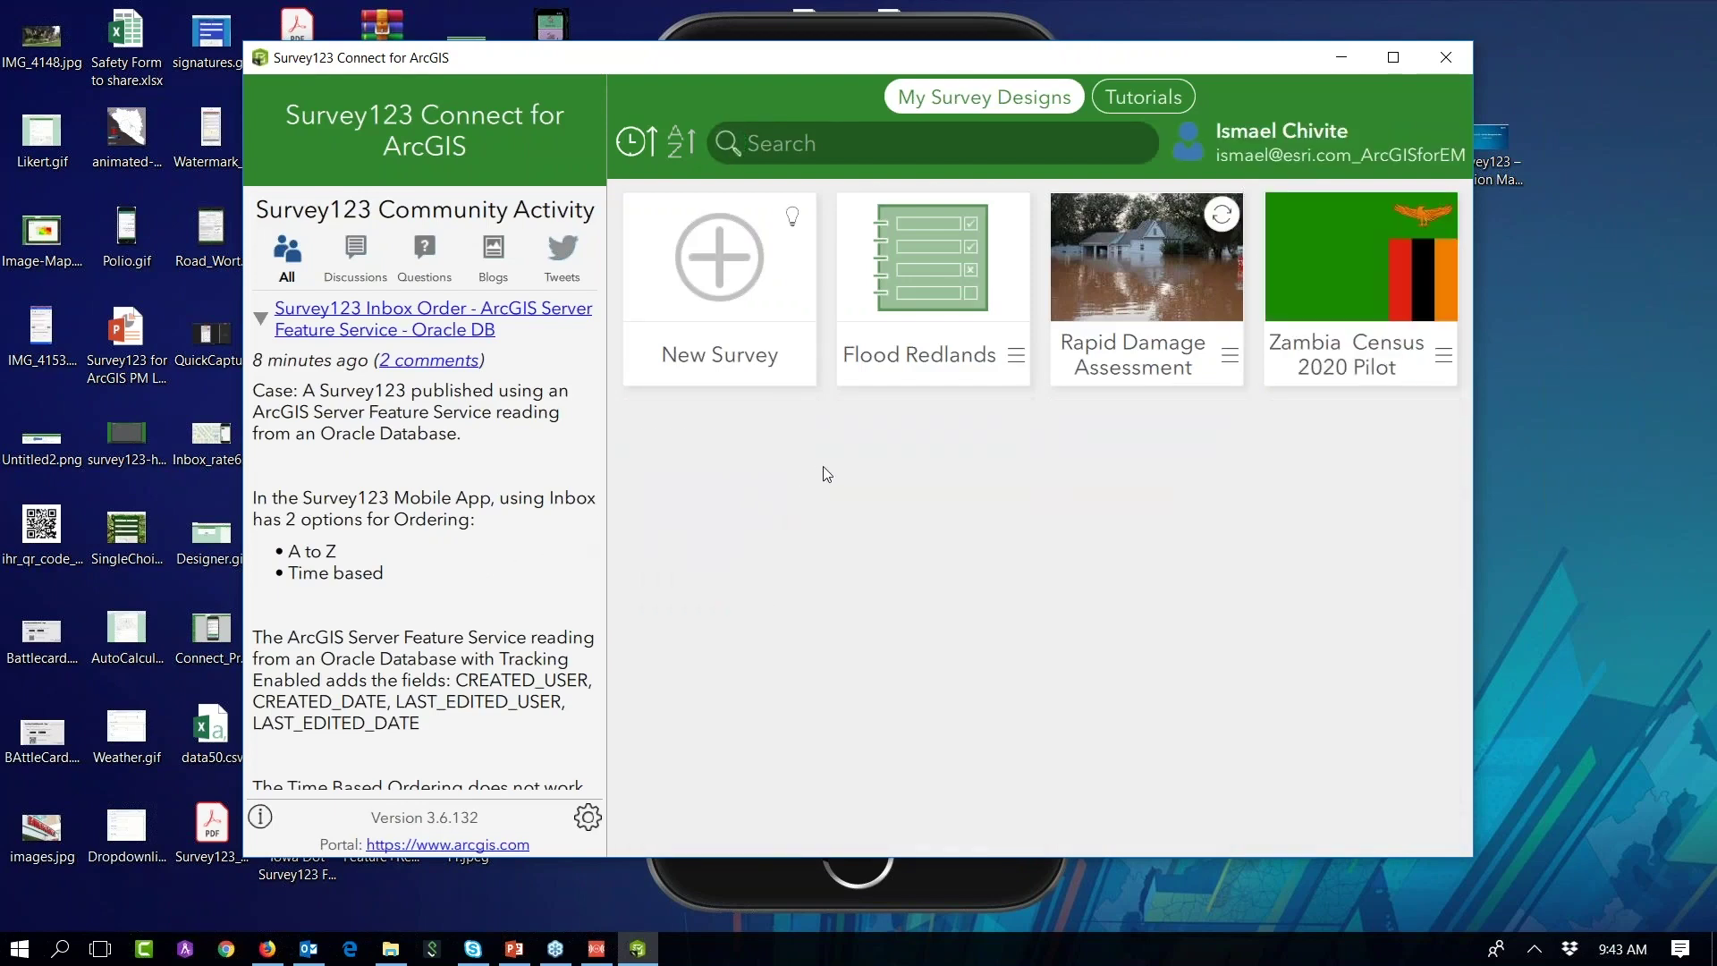
click(939, 266)
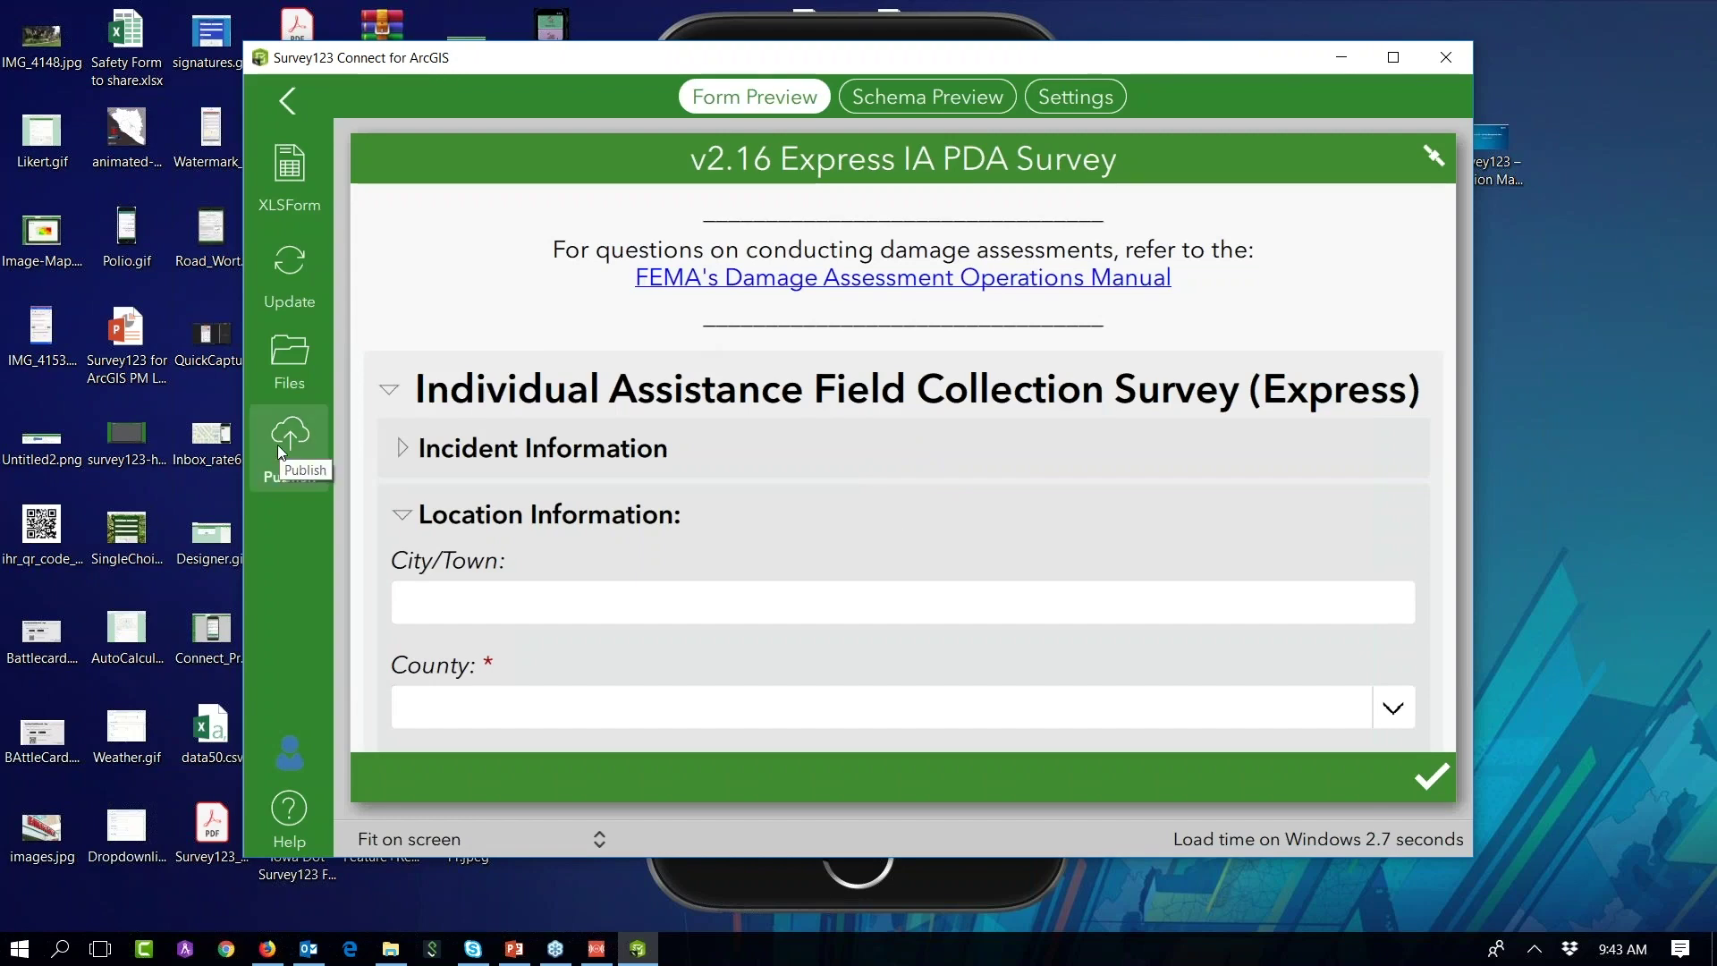
click(280, 451)
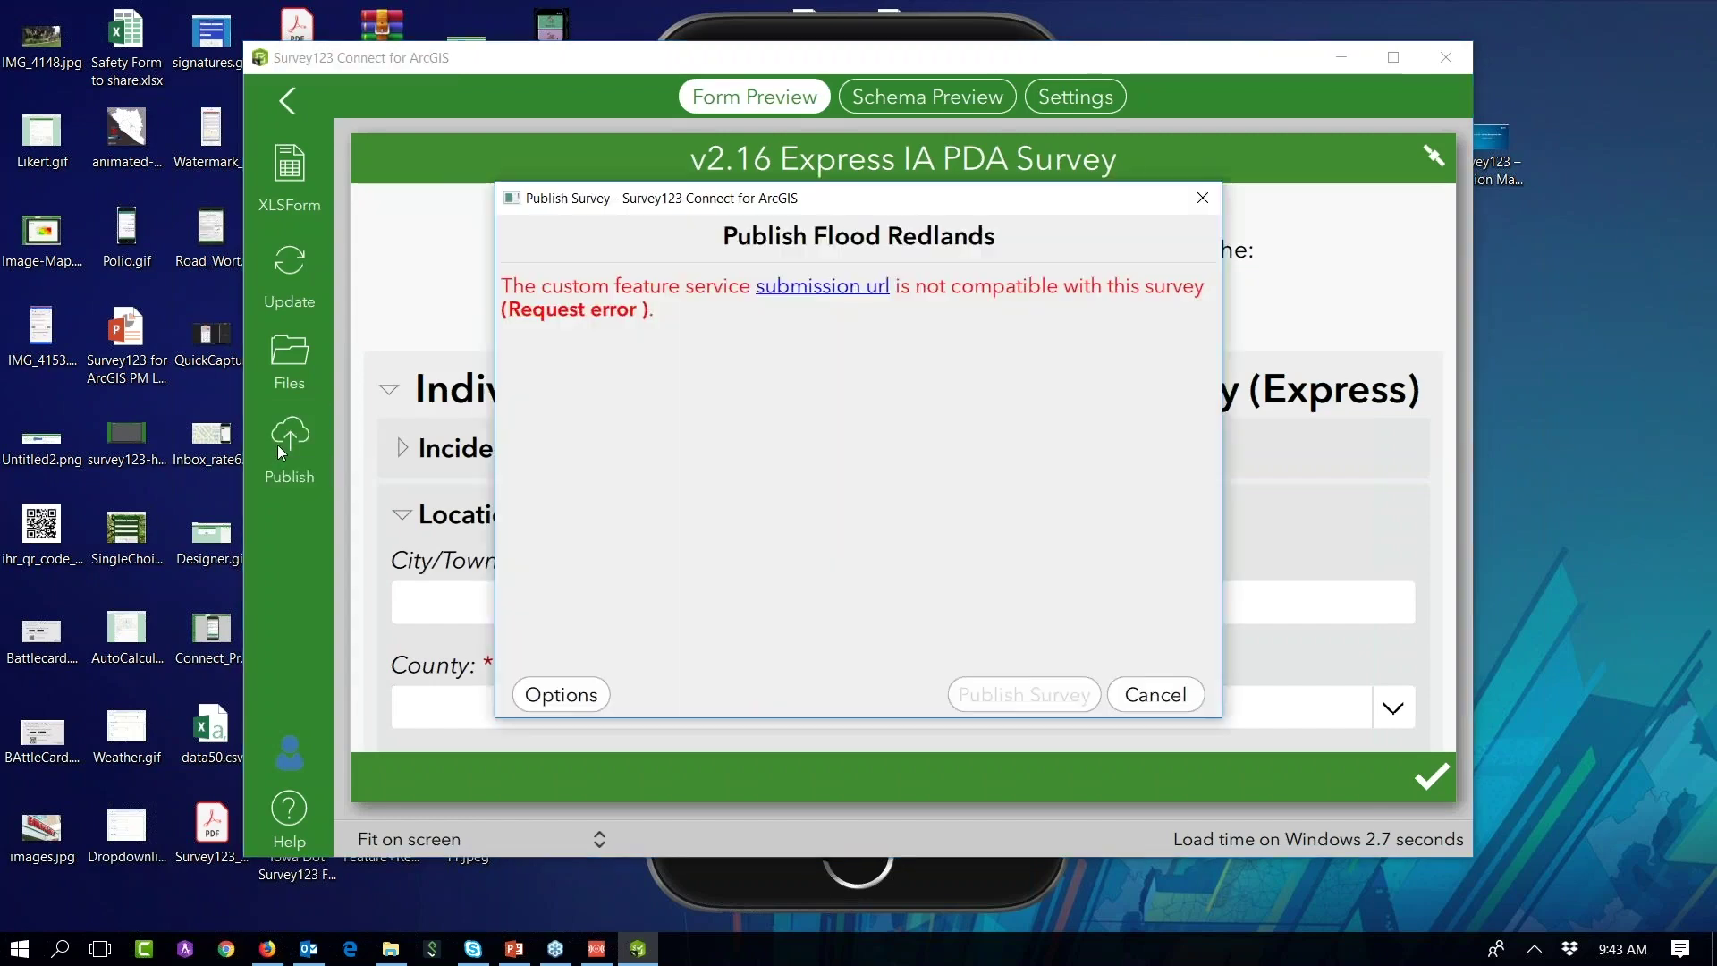
click(1159, 693)
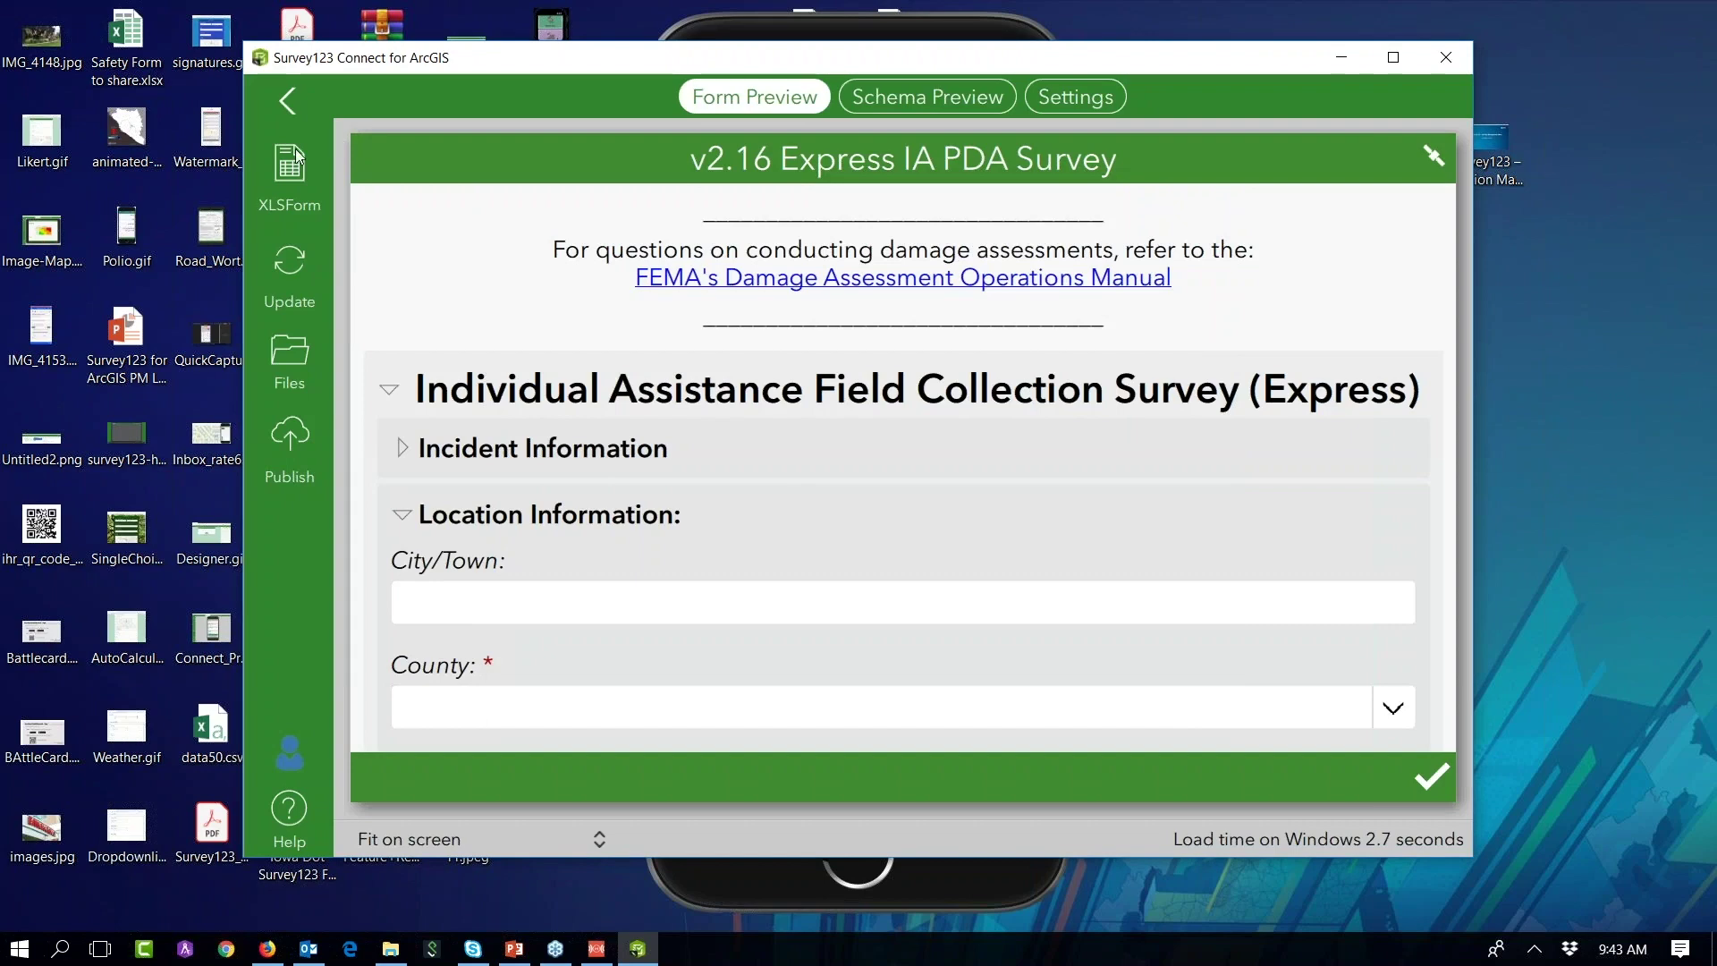
click(281, 175)
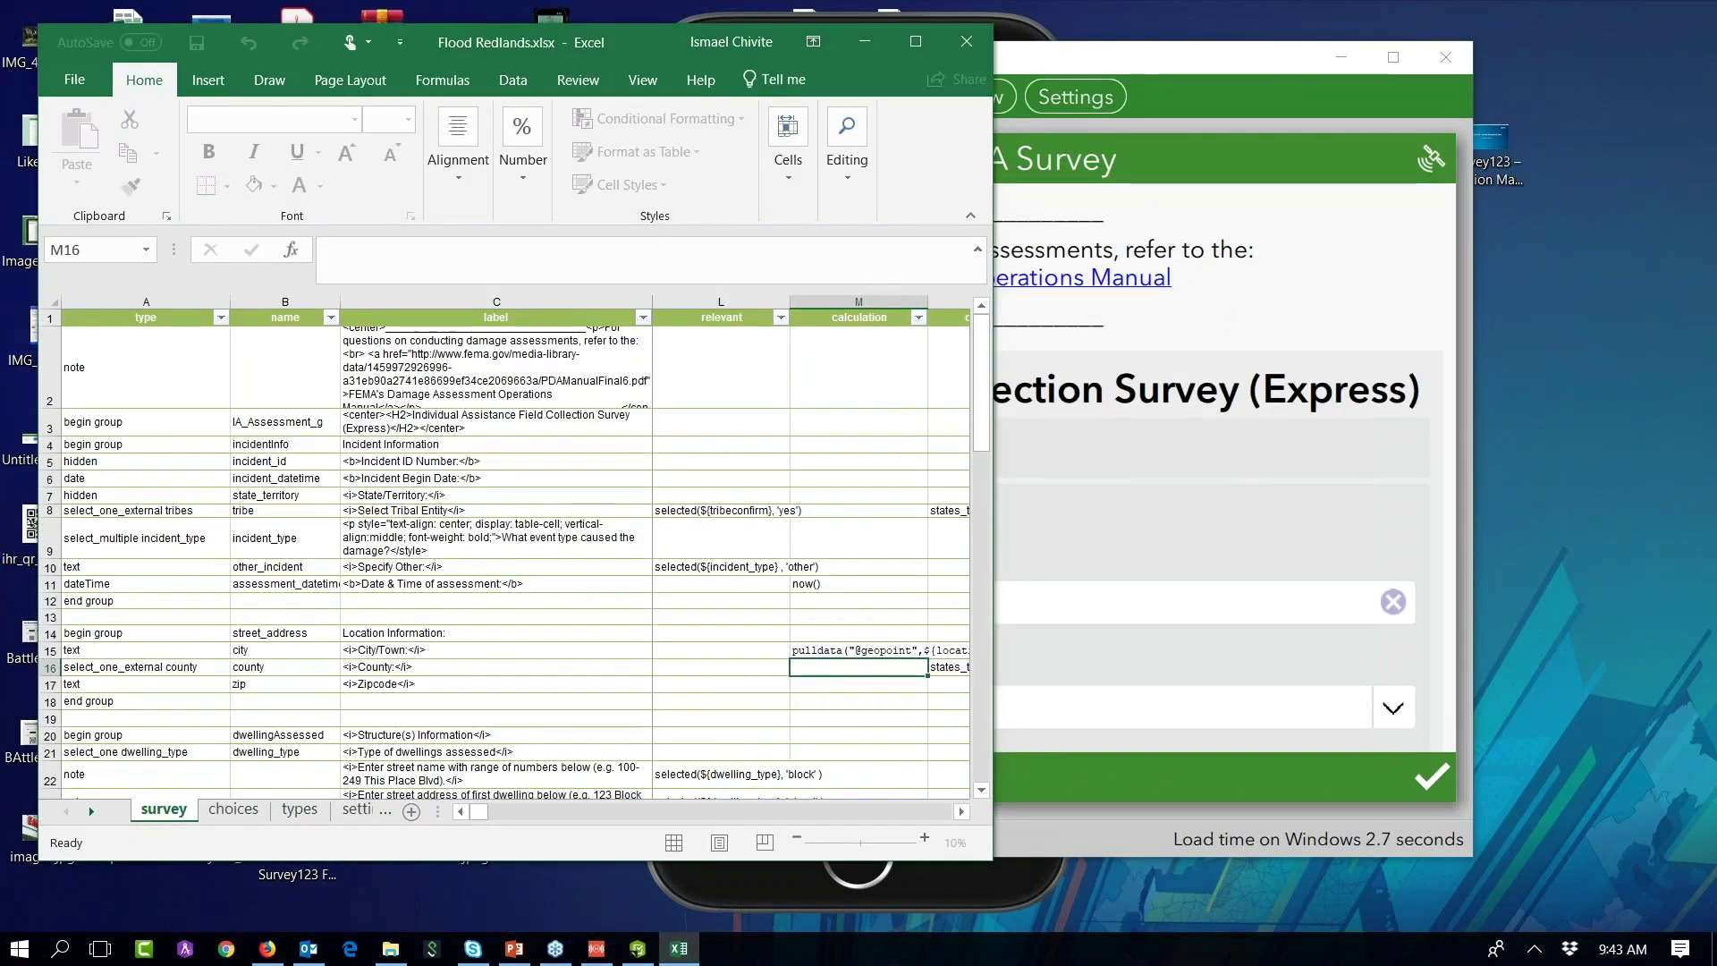
Step: On the settings sheet, delete the placeholder submission_url in D2
click(356, 809)
drag(437, 808, 649, 809)
drag(992, 805, 1398, 799)
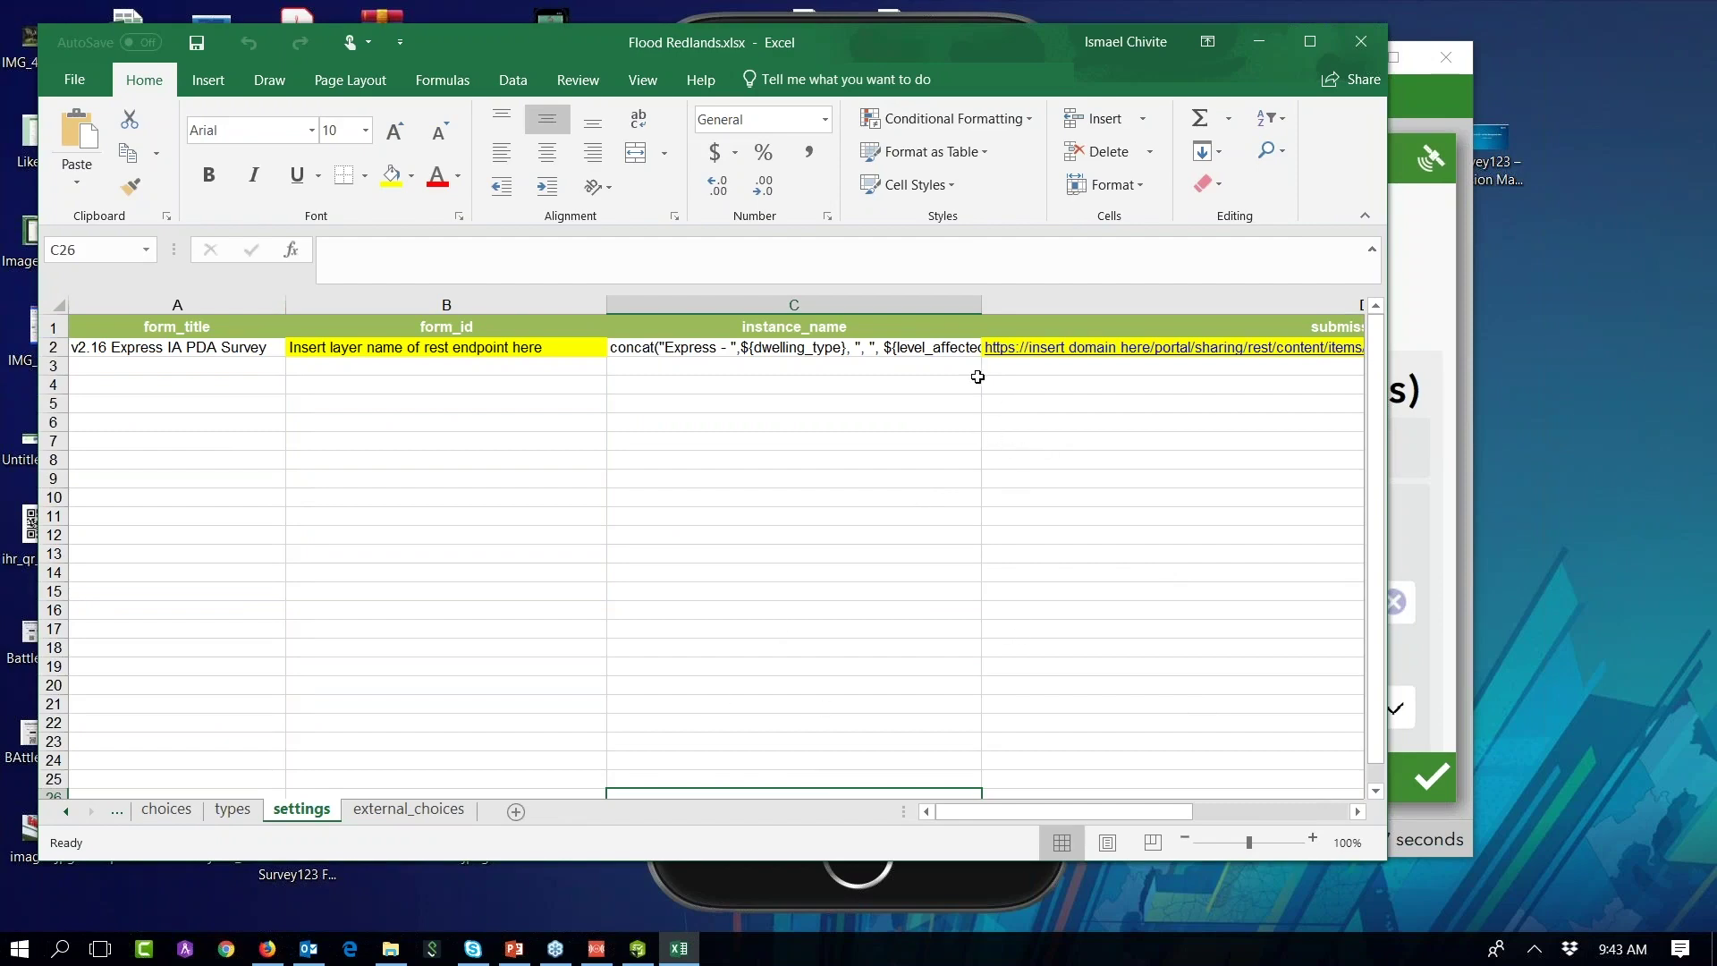
click(934, 350)
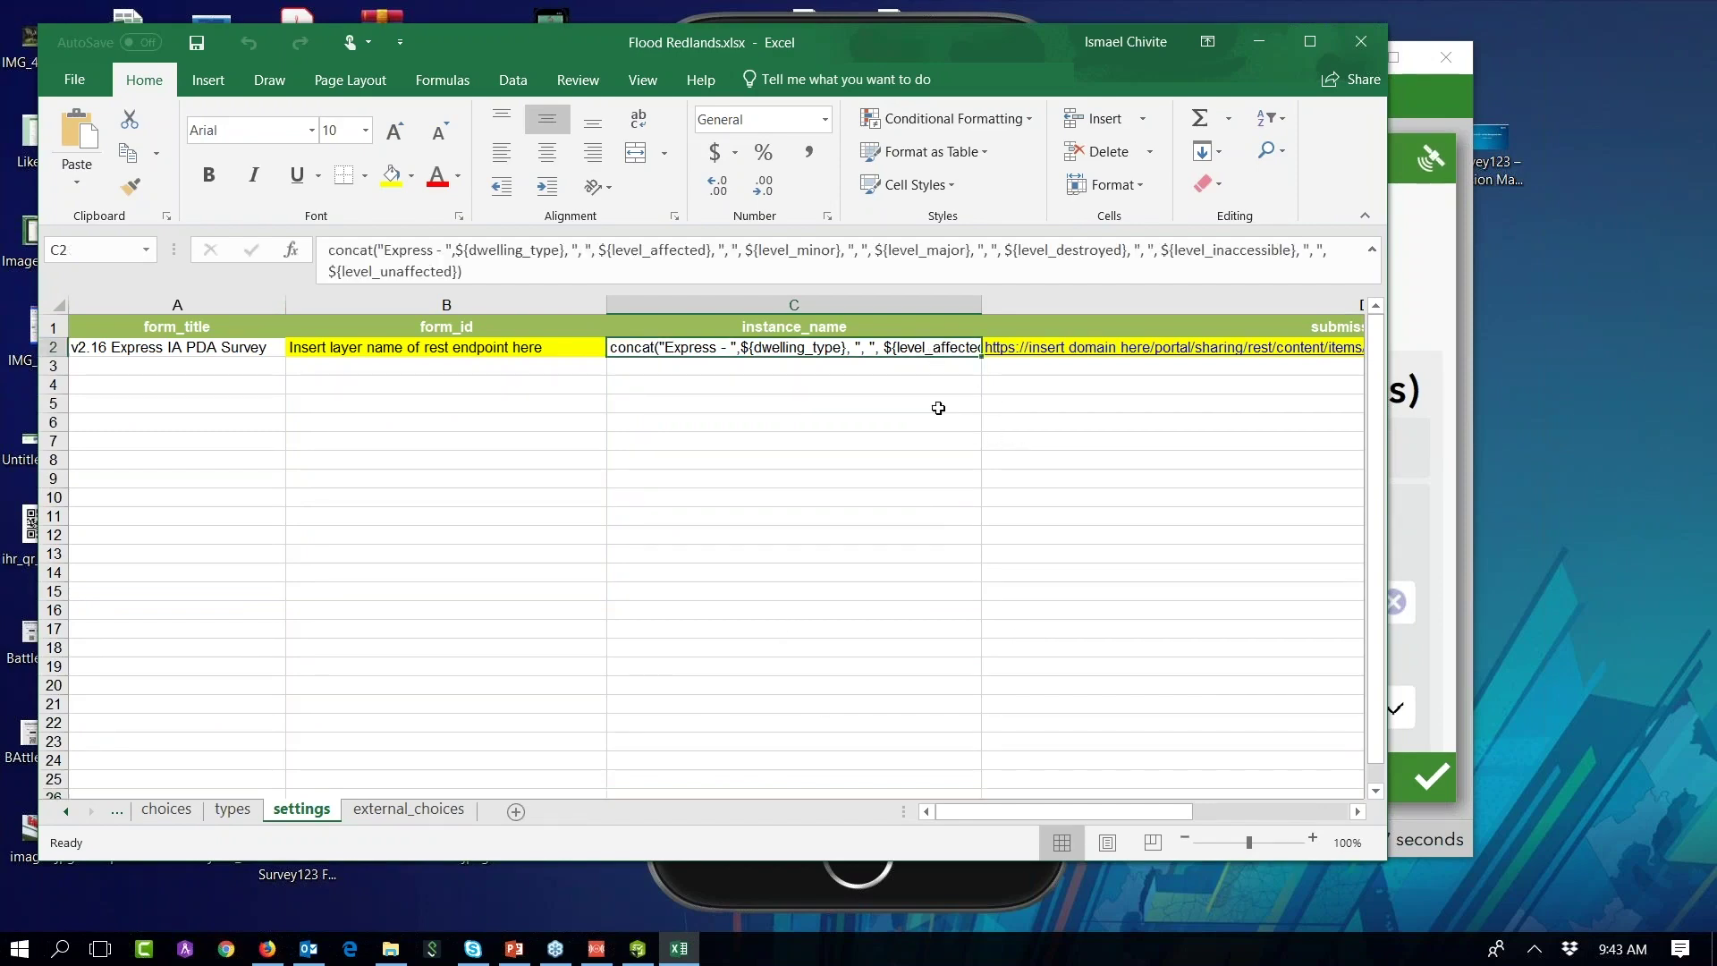
key(Right)
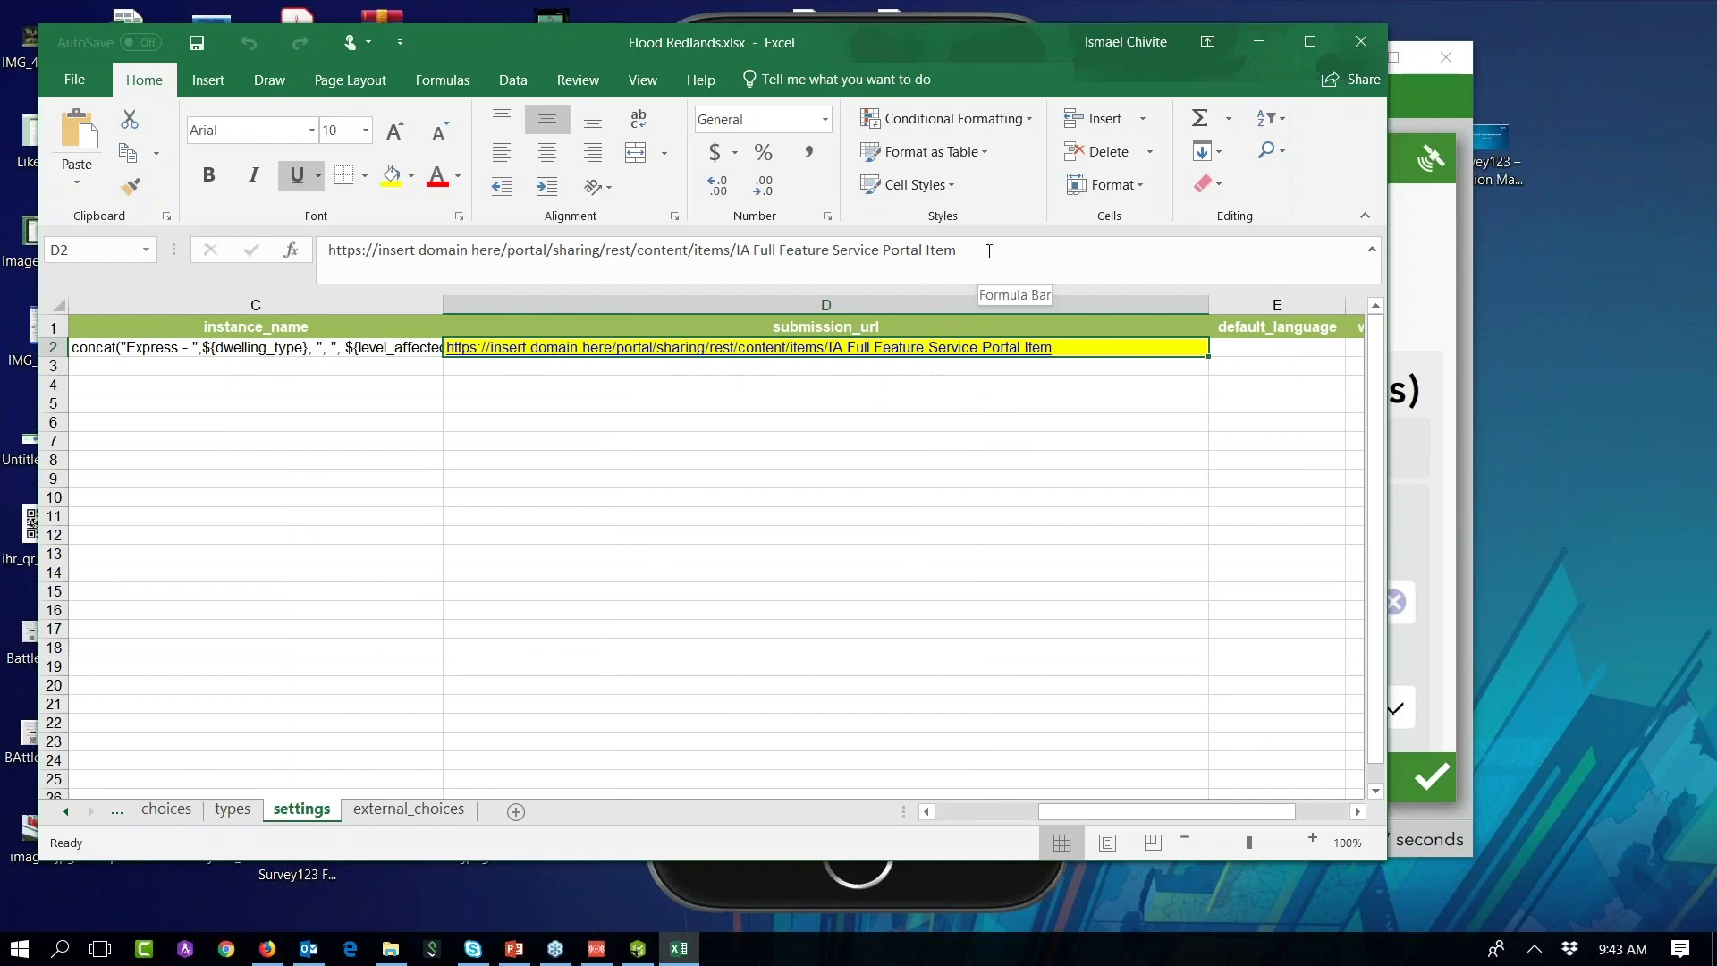
drag(954, 255, 324, 254)
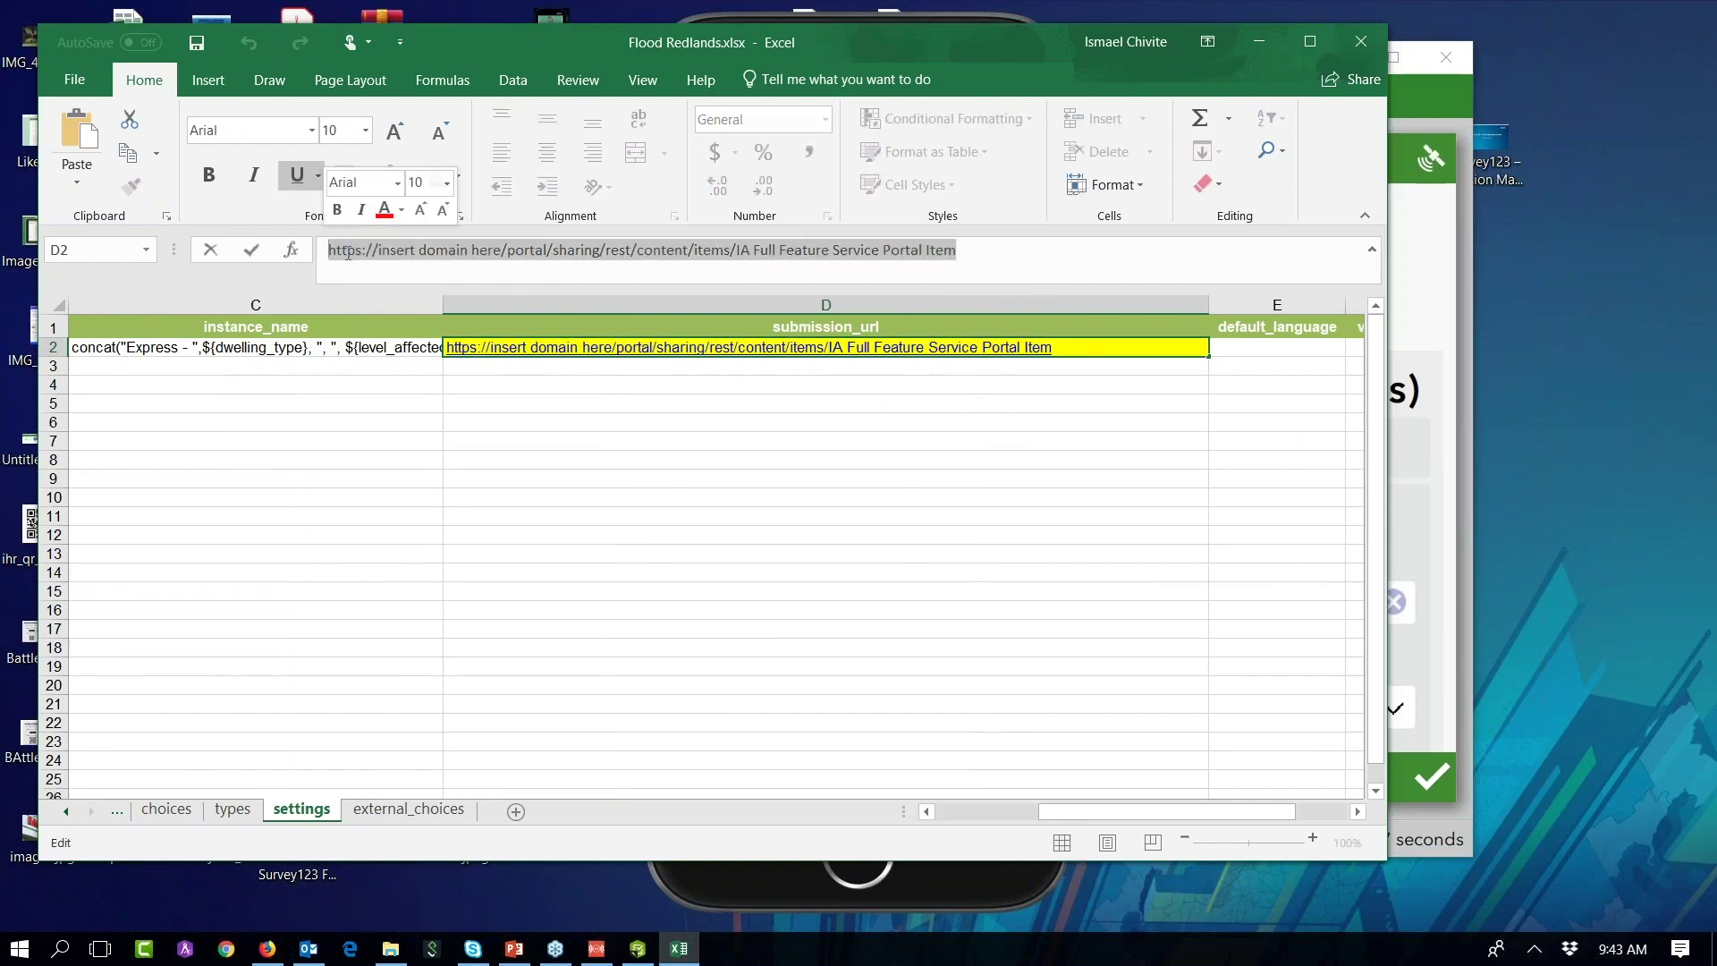
key(BackSpace)
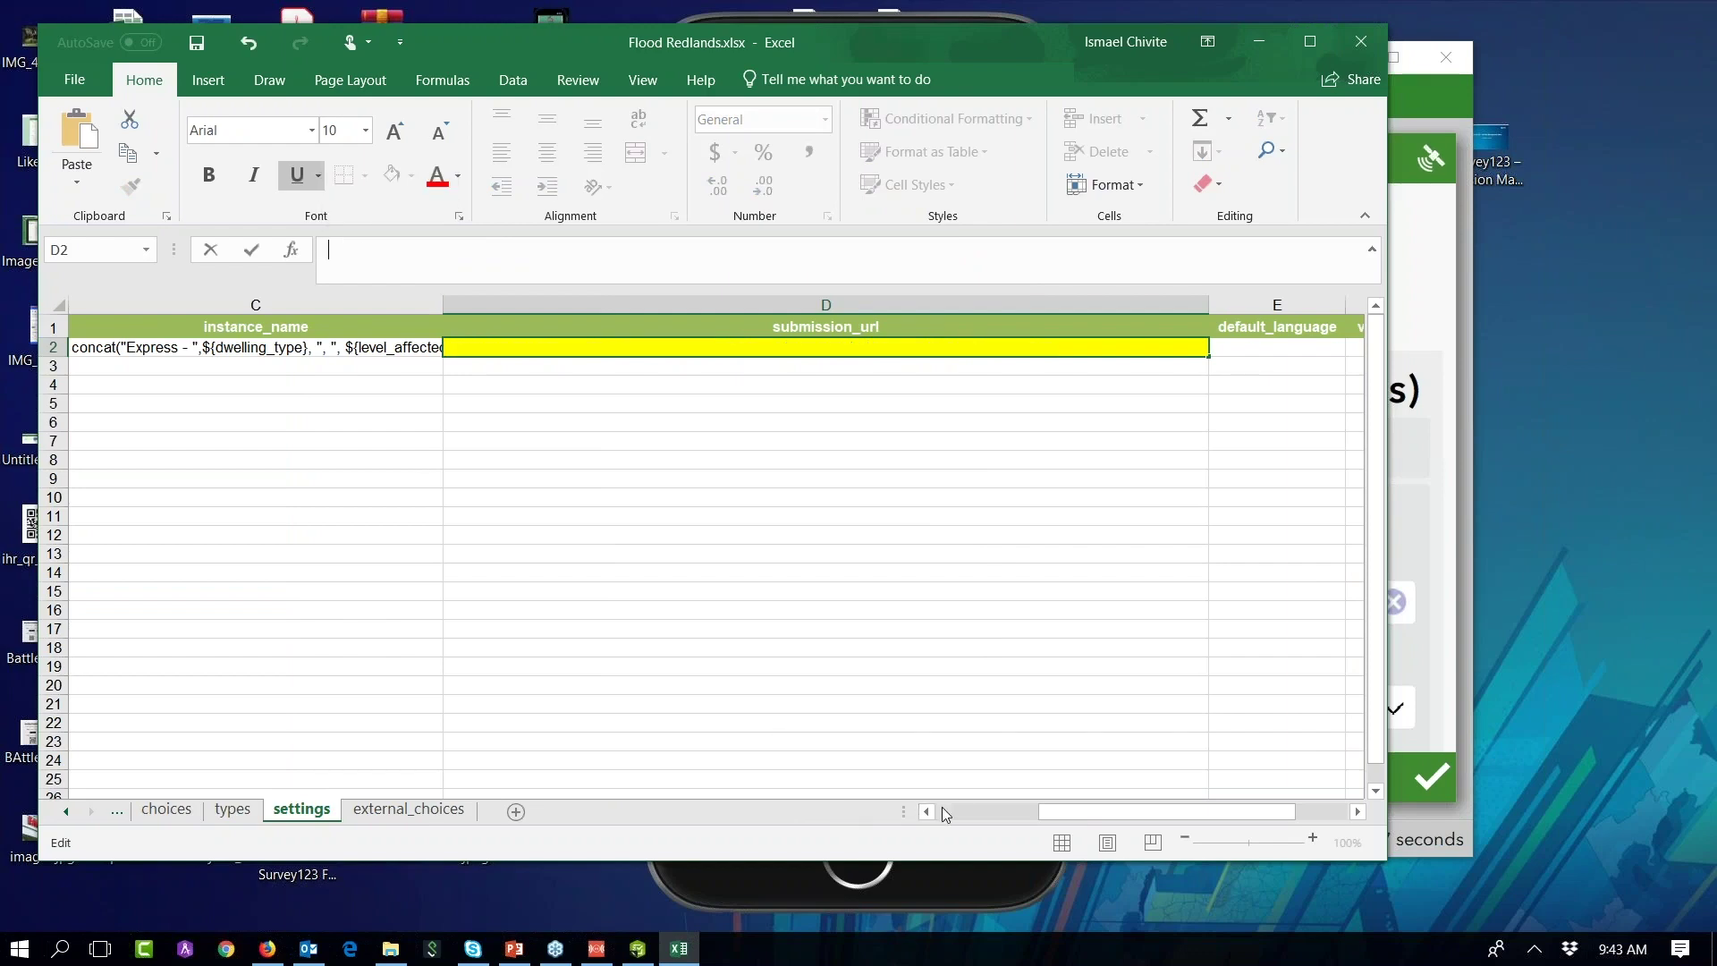
click(946, 814)
click(526, 380)
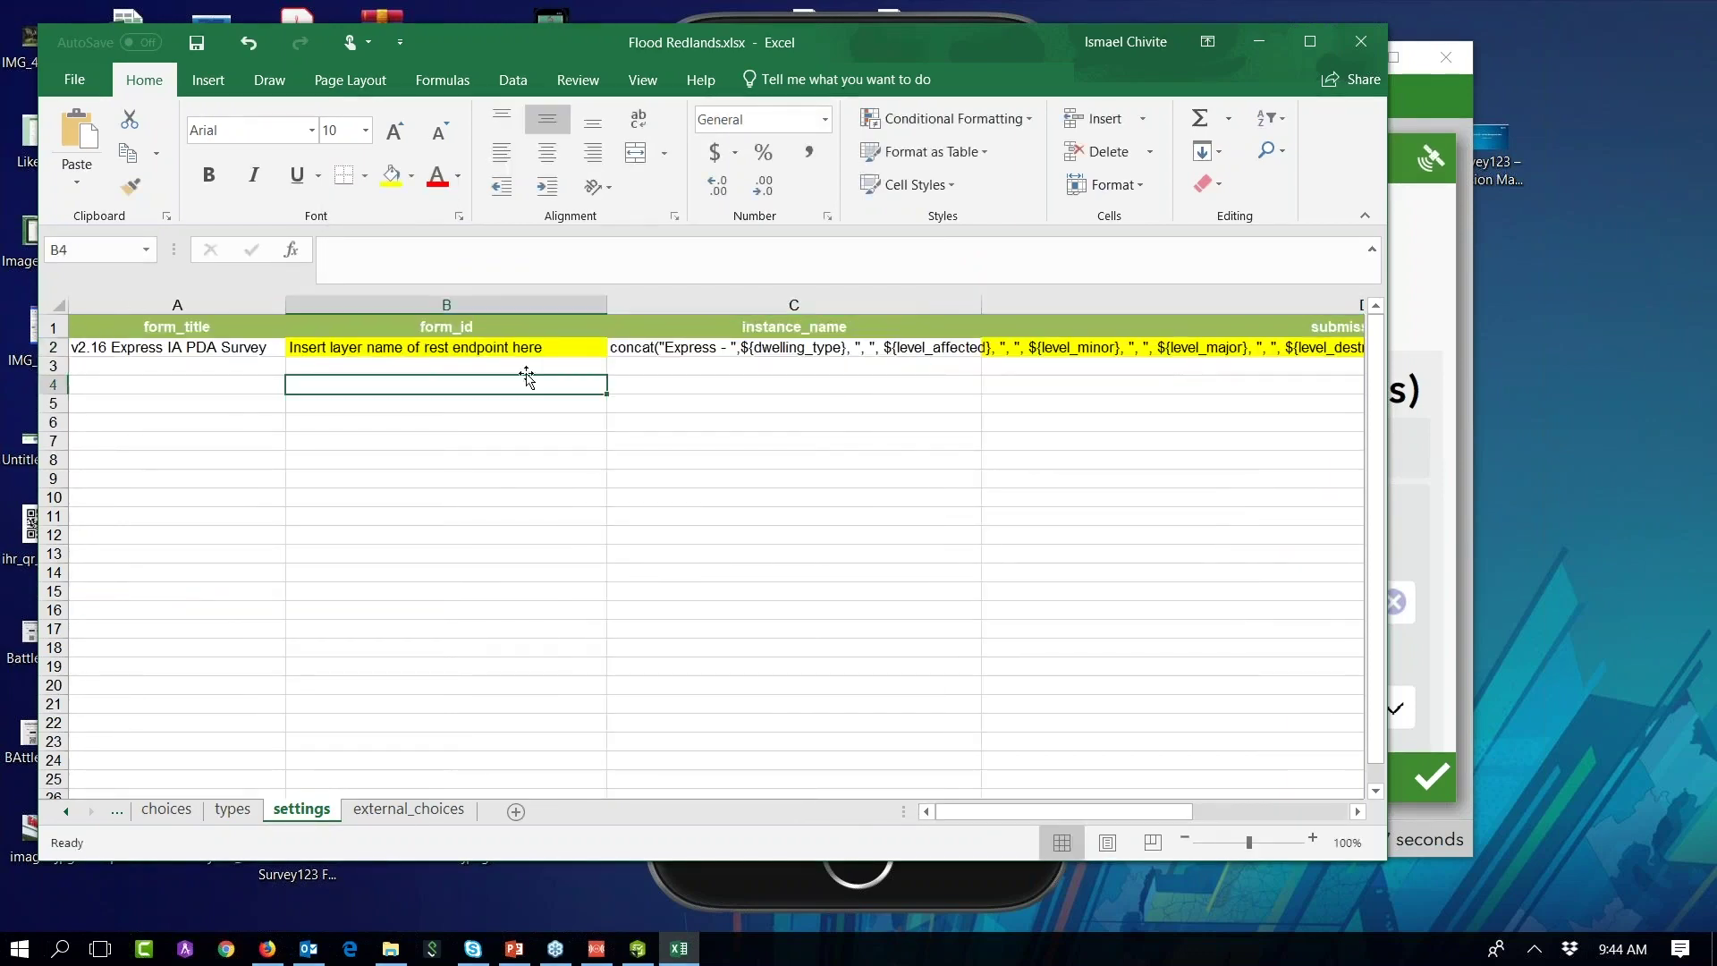
Step: Clear the form_id in B2 and save the workbook
click(517, 348)
key(Delete)
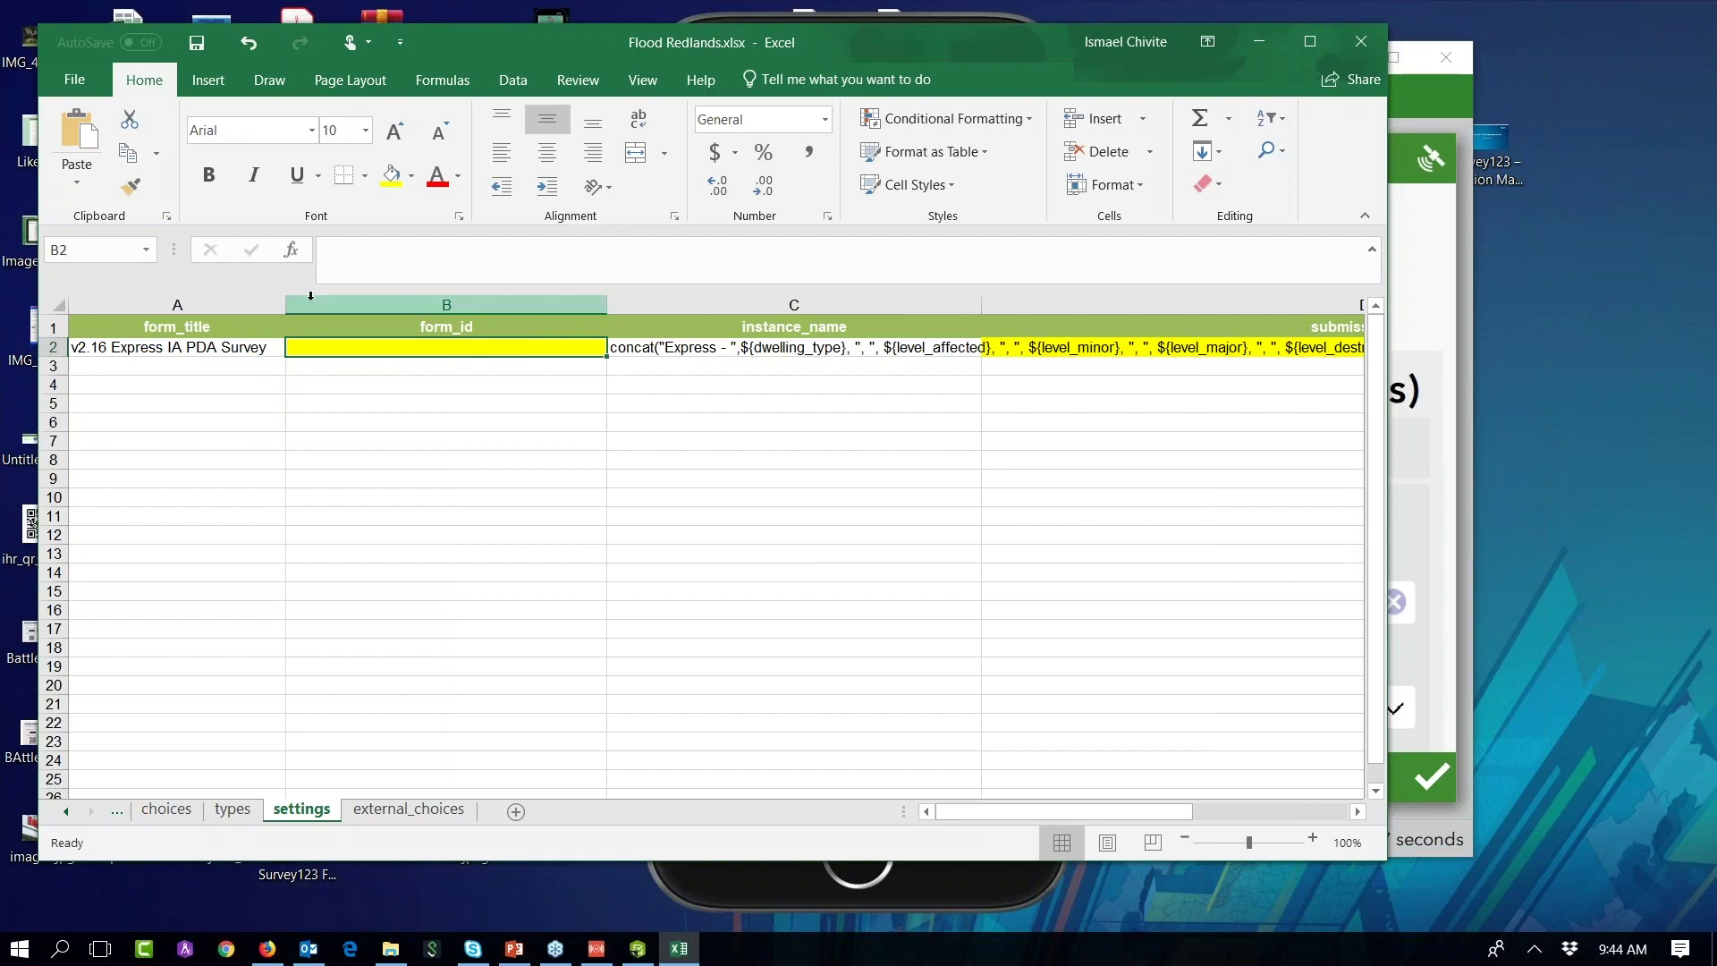
click(196, 42)
click(1466, 288)
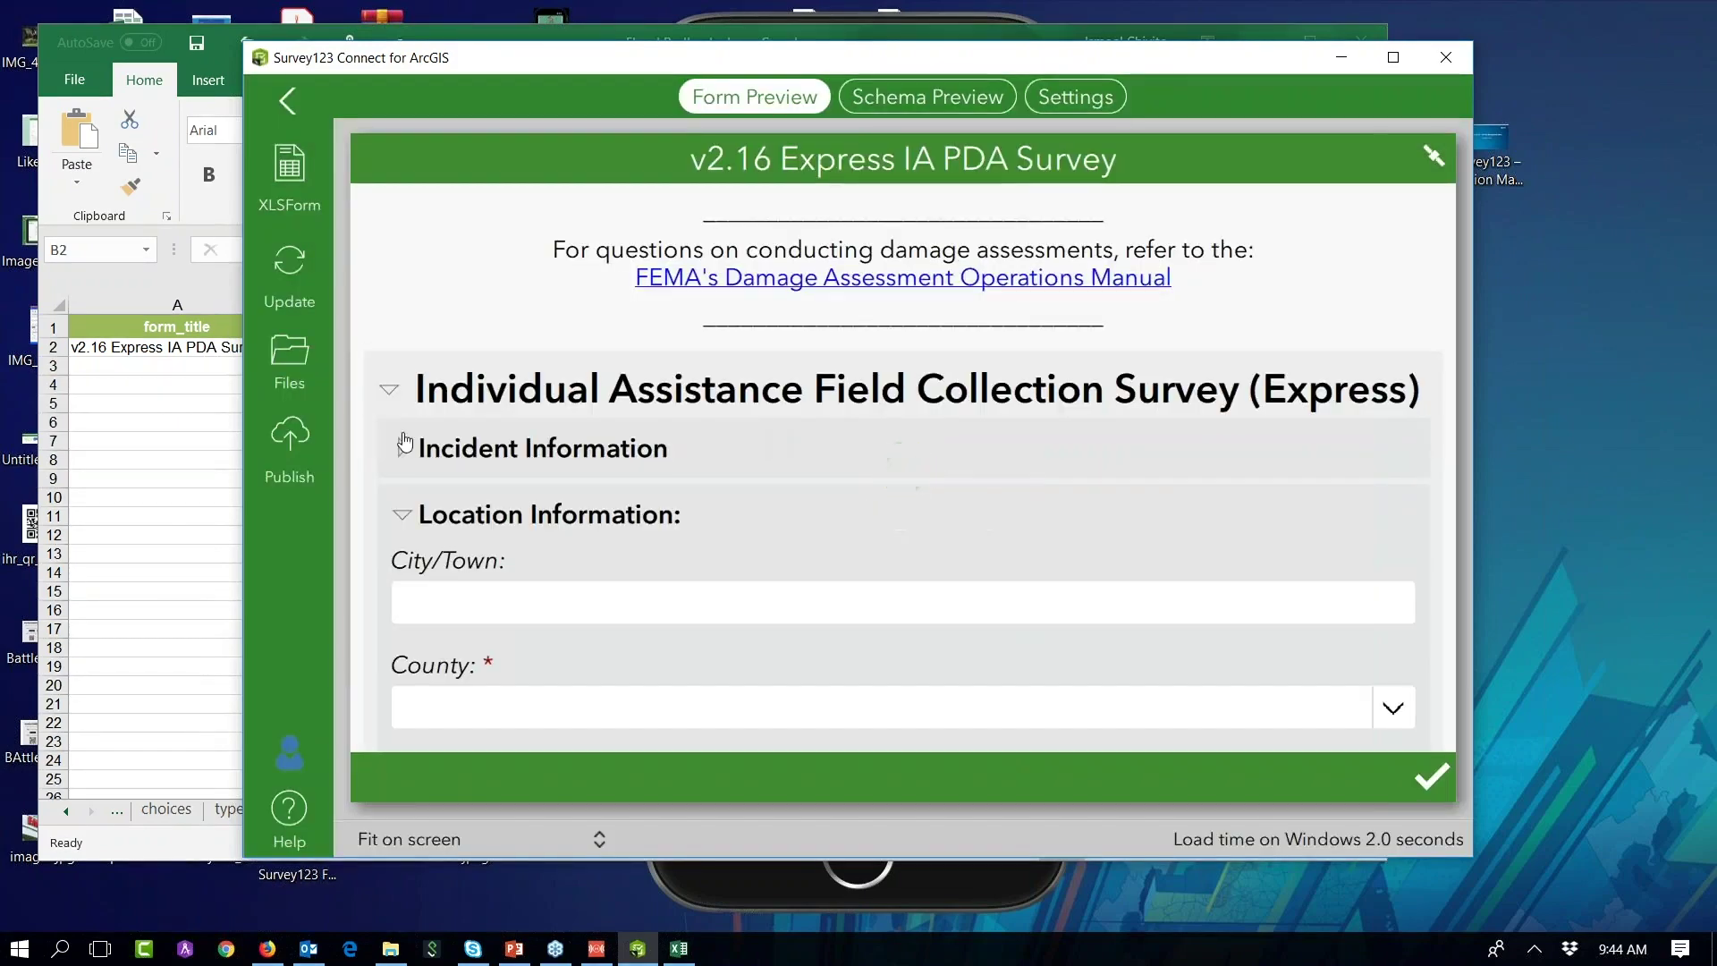
Step: Publish Flood Redlands, acknowledge the report, and open it in the Survey123 web app
click(281, 437)
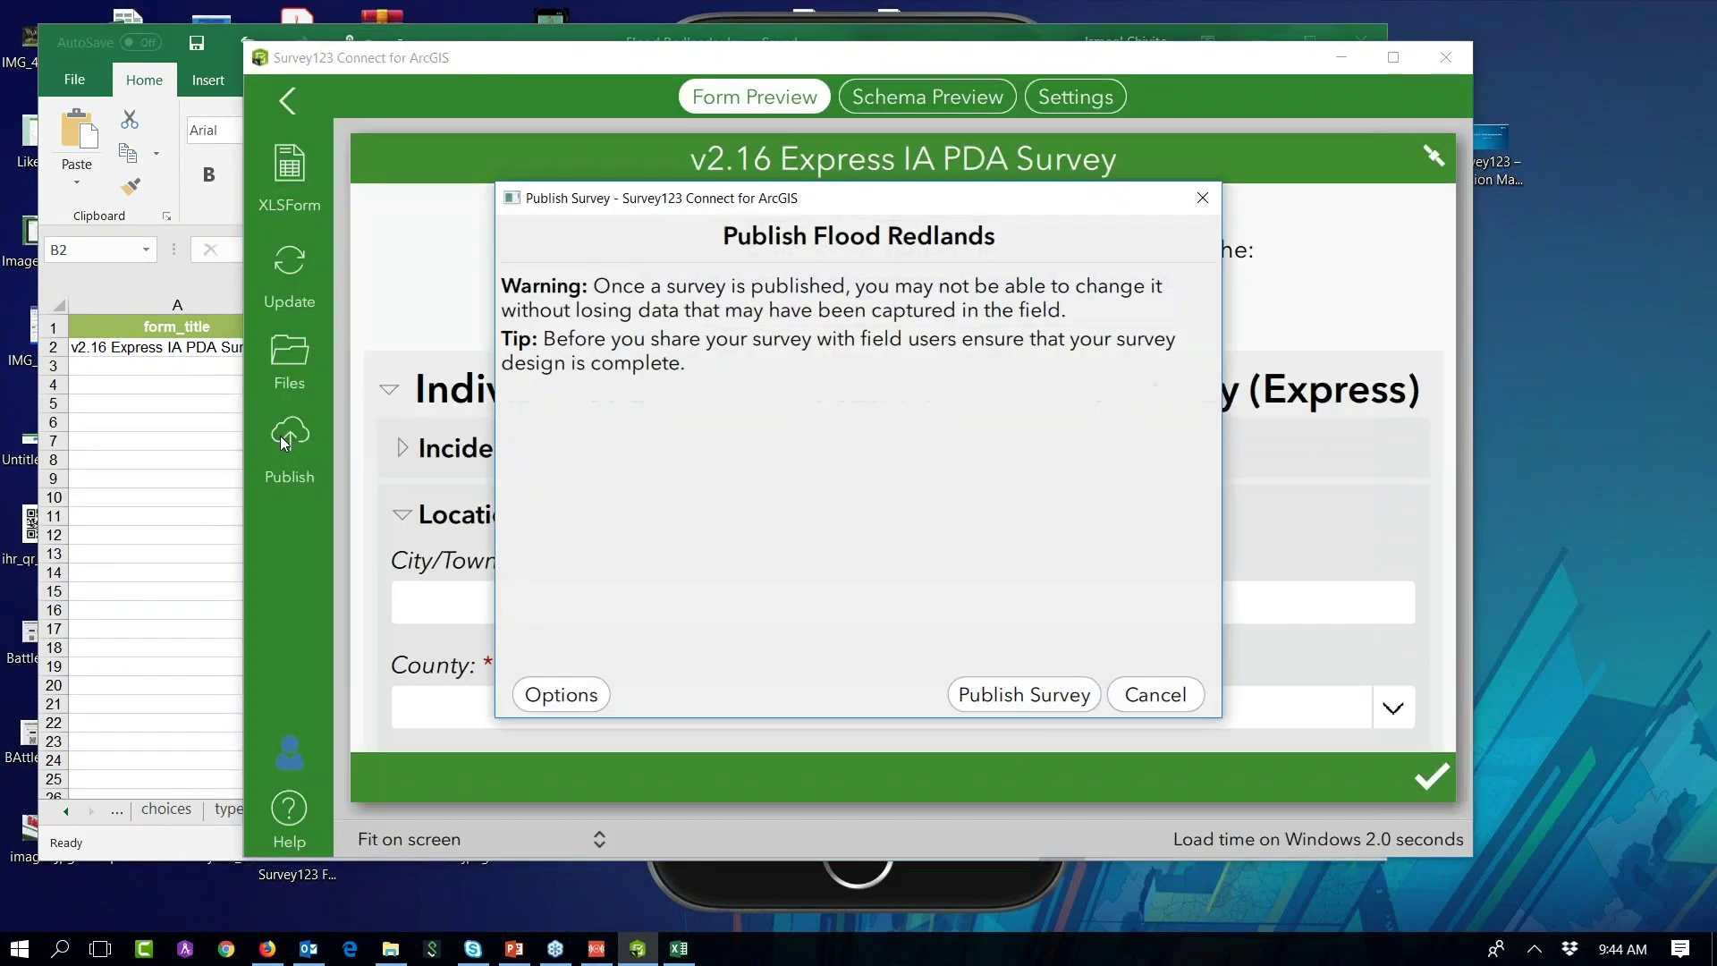
click(1033, 695)
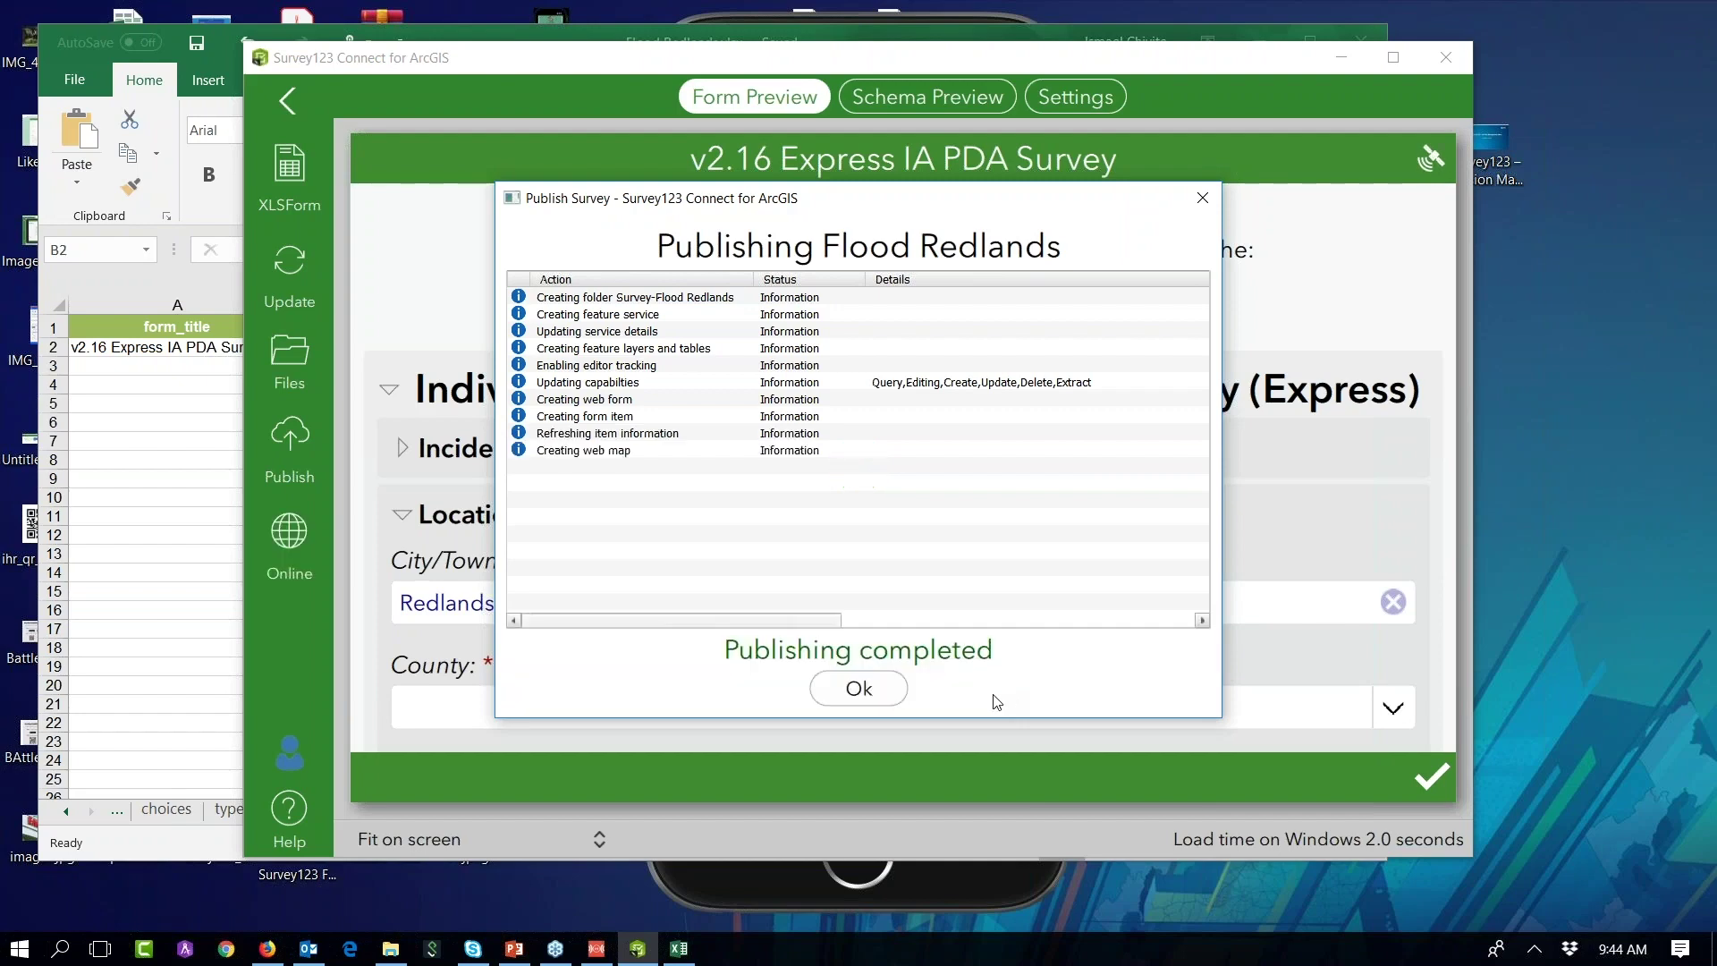
click(860, 691)
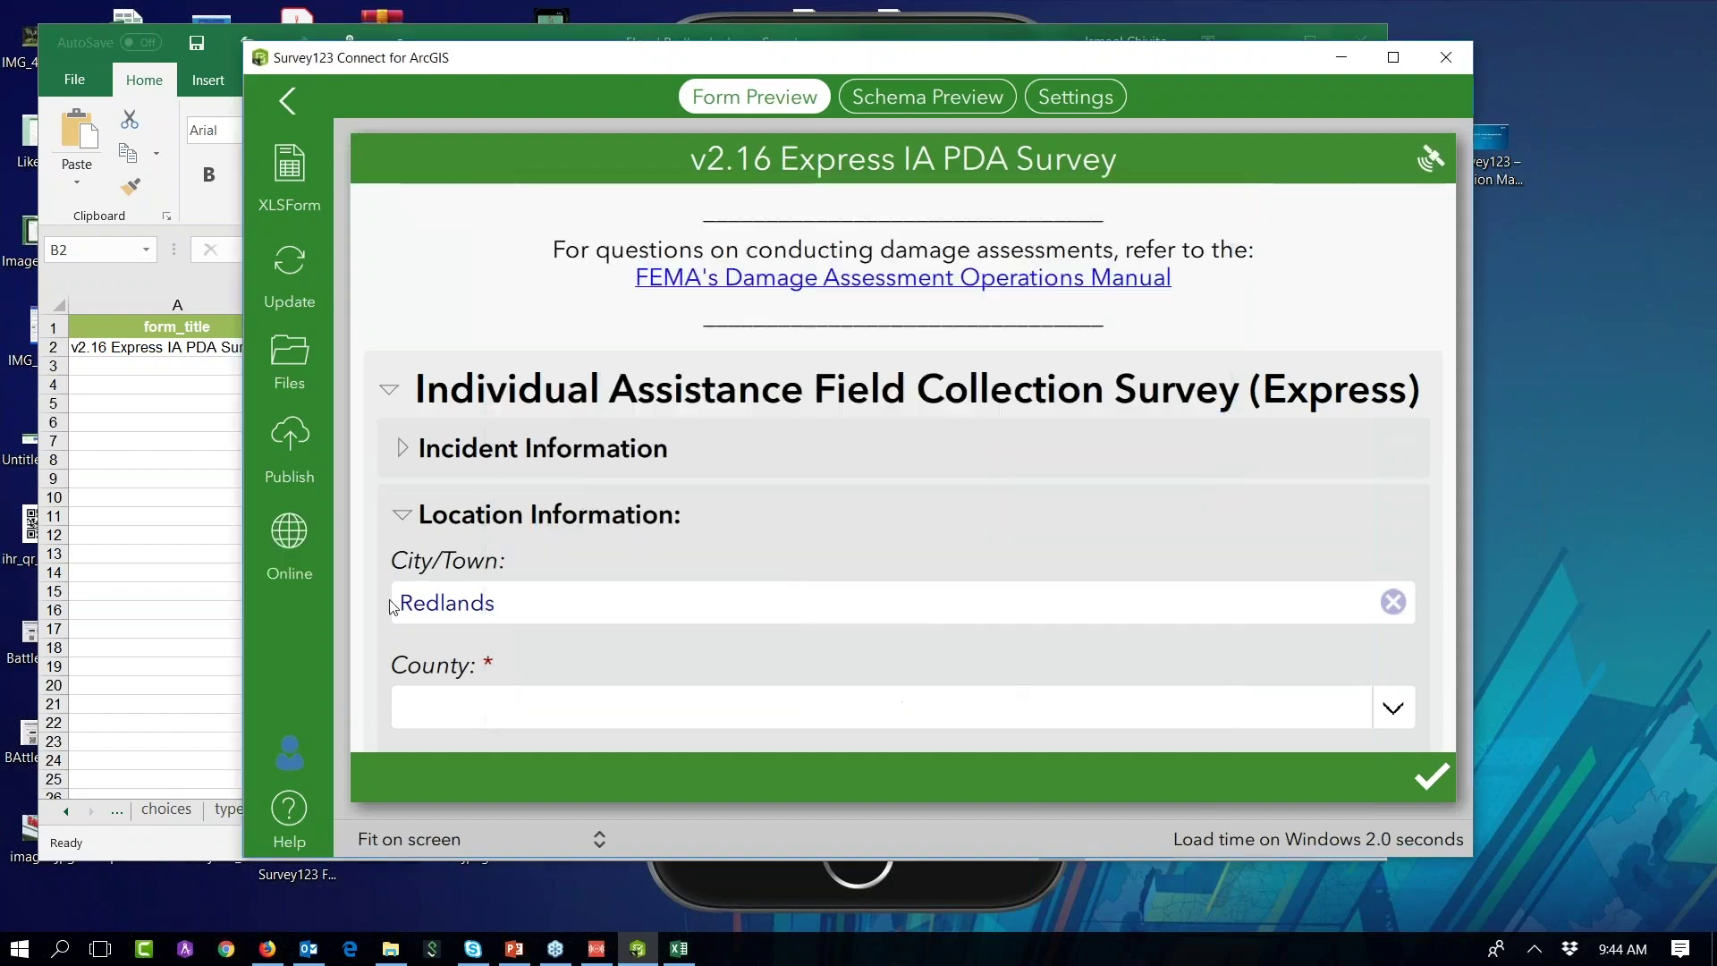
click(294, 538)
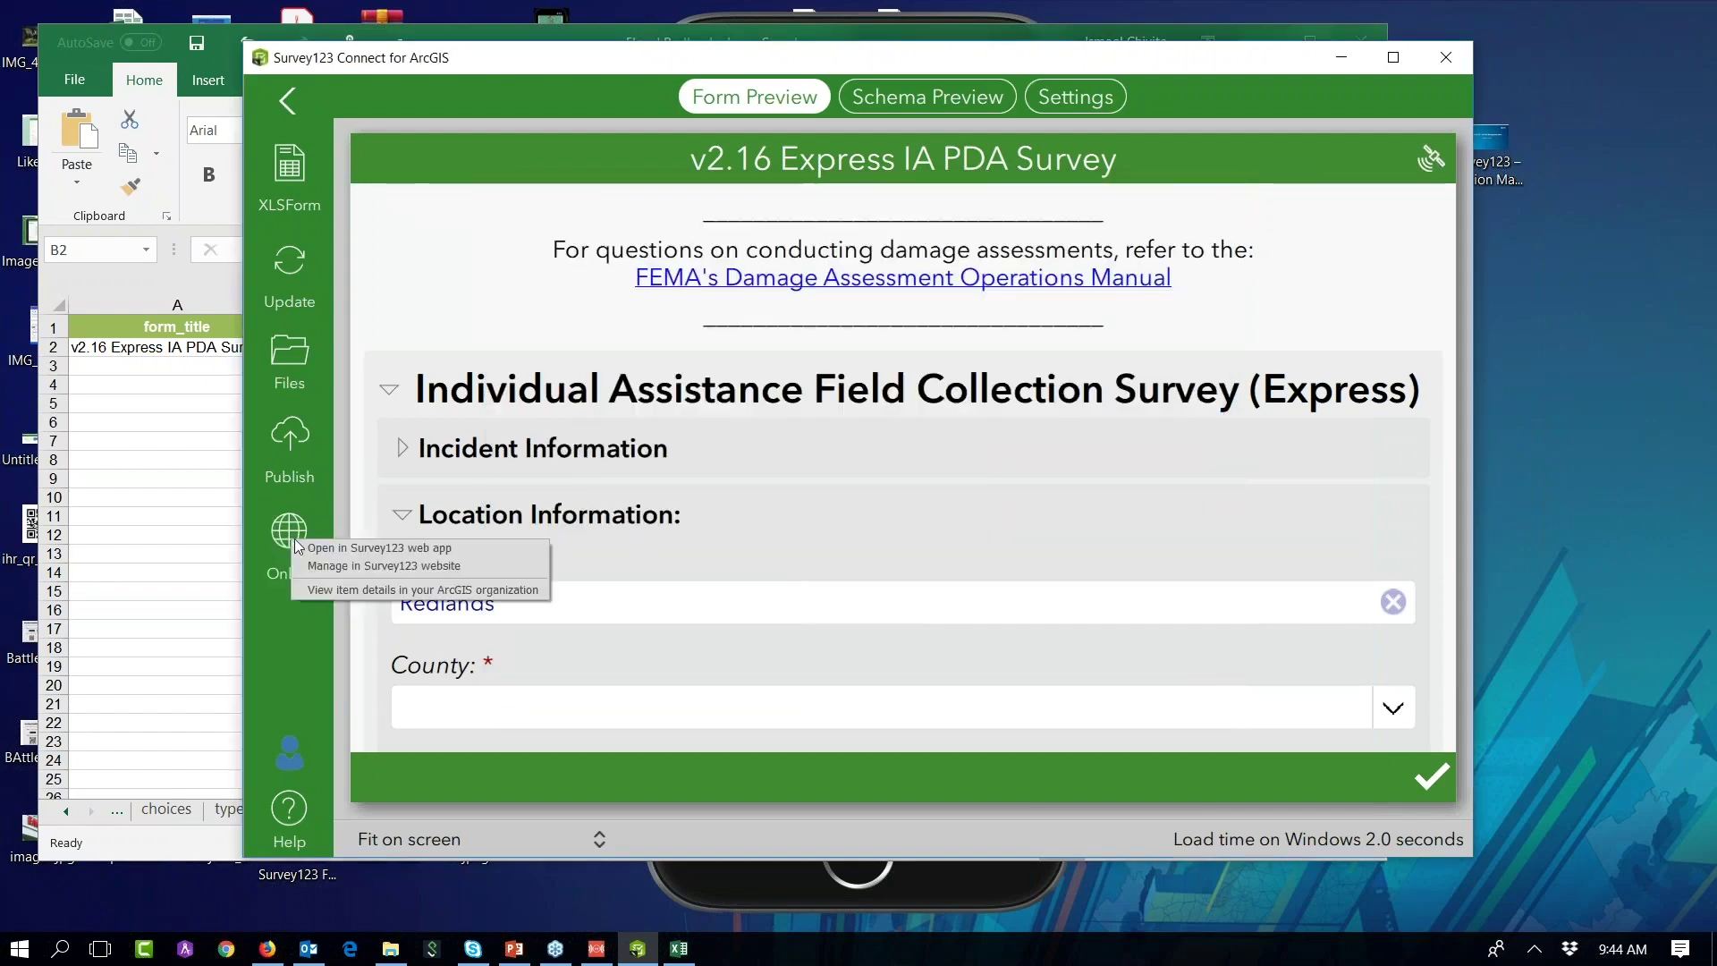
click(442, 549)
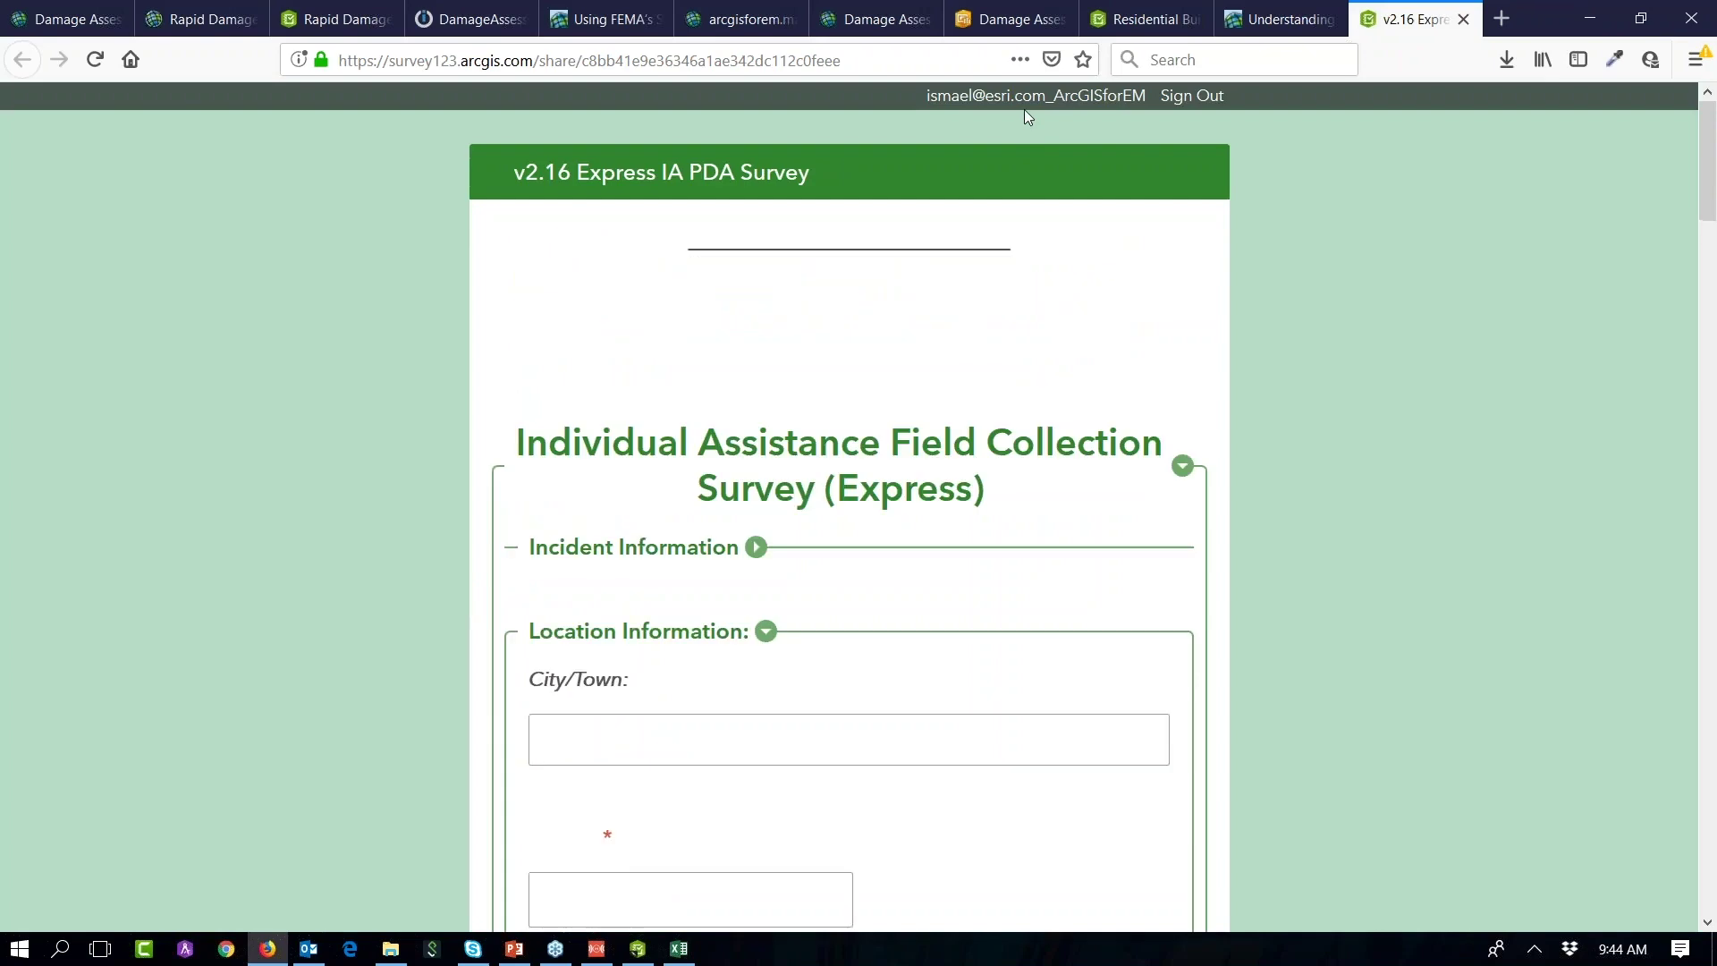
Step: In the web form, set the damage coordinates to the current location
drag(1714, 178, 1710, 771)
click(550, 651)
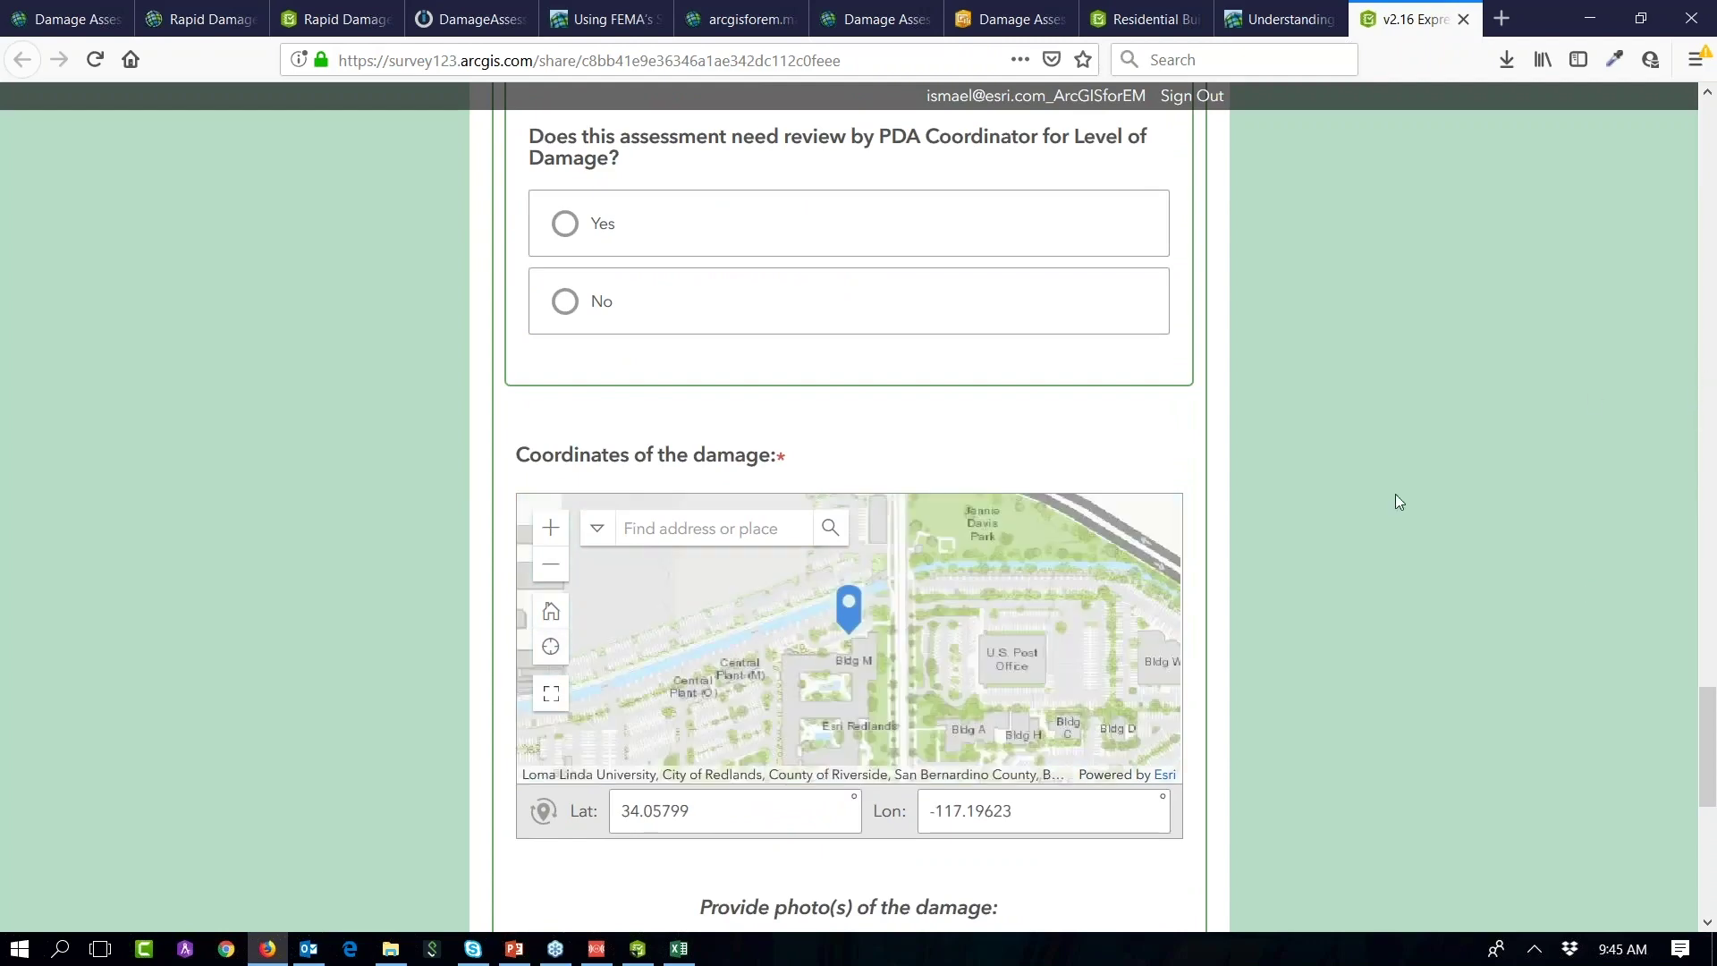
scroll(1380, 506, down, 8)
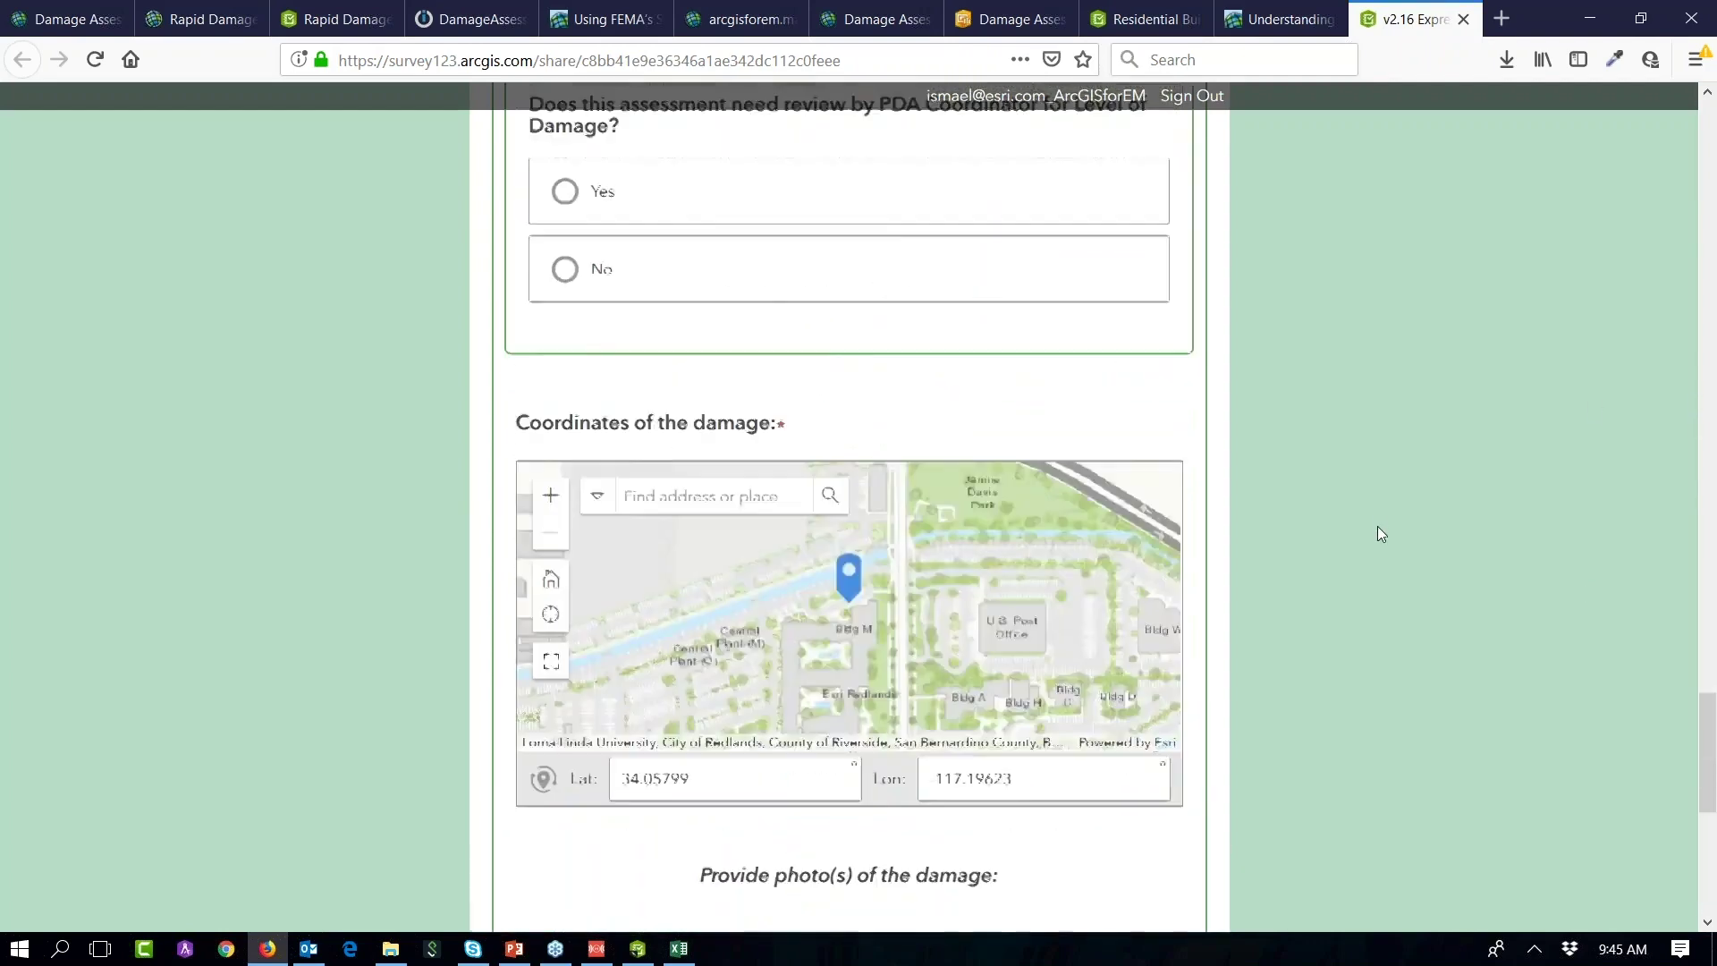
Step: Expand the Incident Information section and select the survey title text
scroll(1378, 534, up, 12)
scroll(1380, 534, up, 10)
scroll(1338, 519, up, 10)
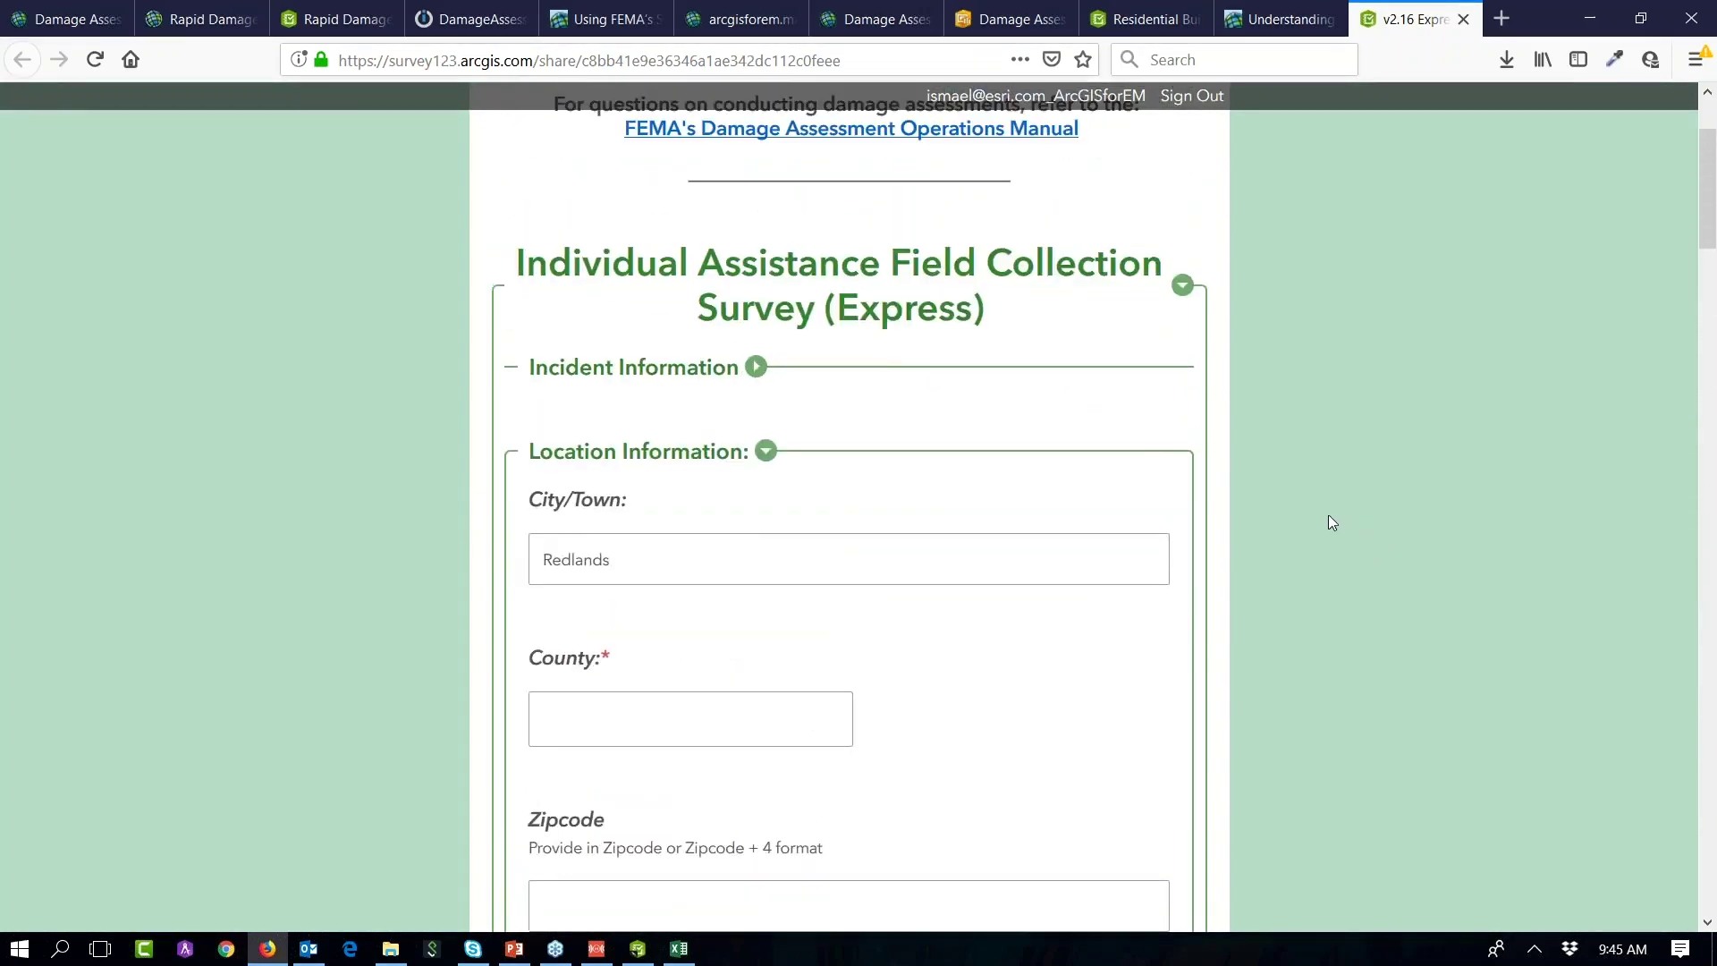
click(756, 369)
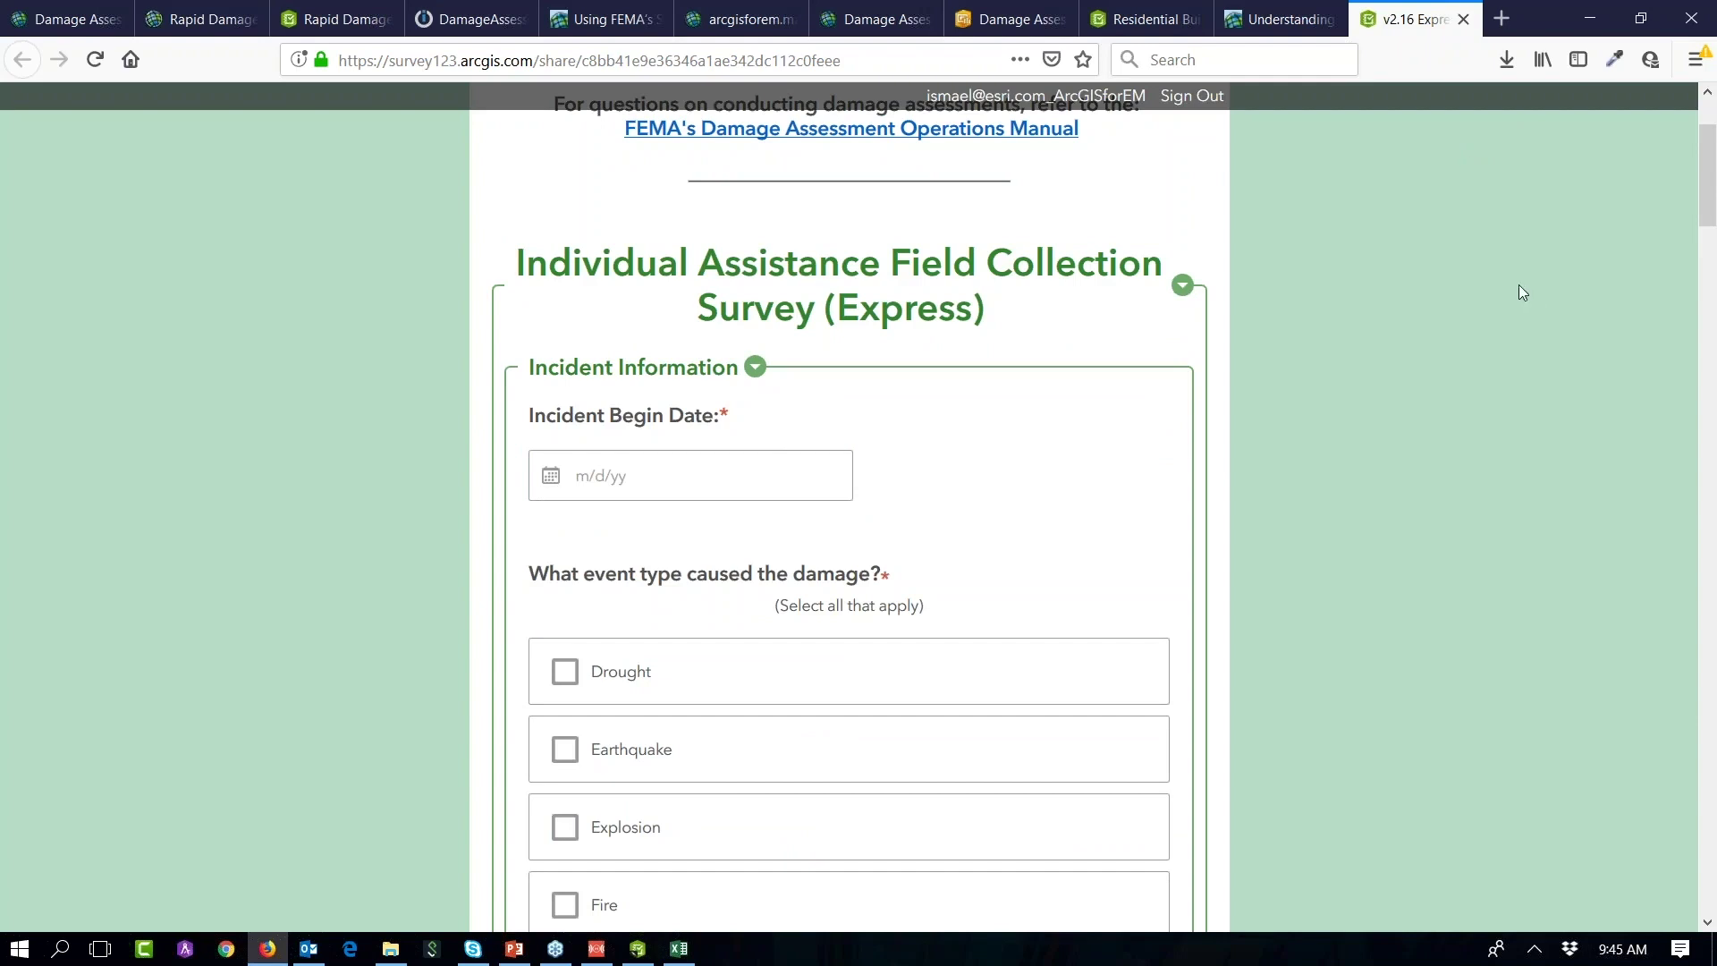
scroll(1519, 284, up, 3)
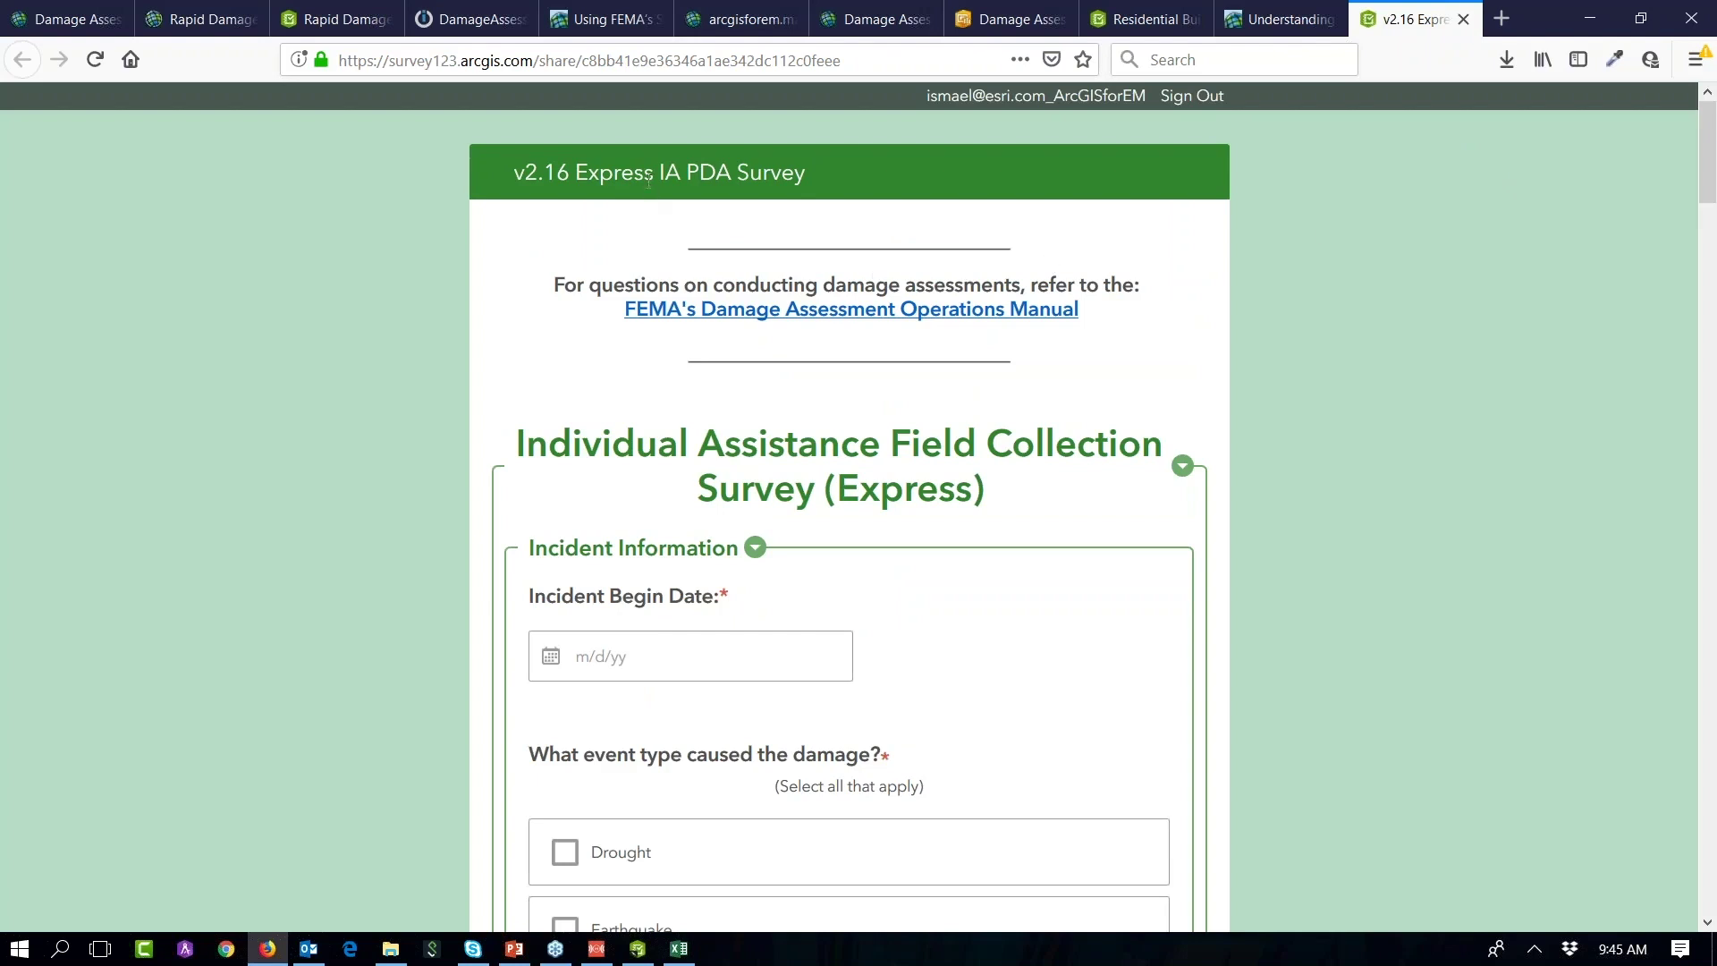
drag(810, 172, 514, 197)
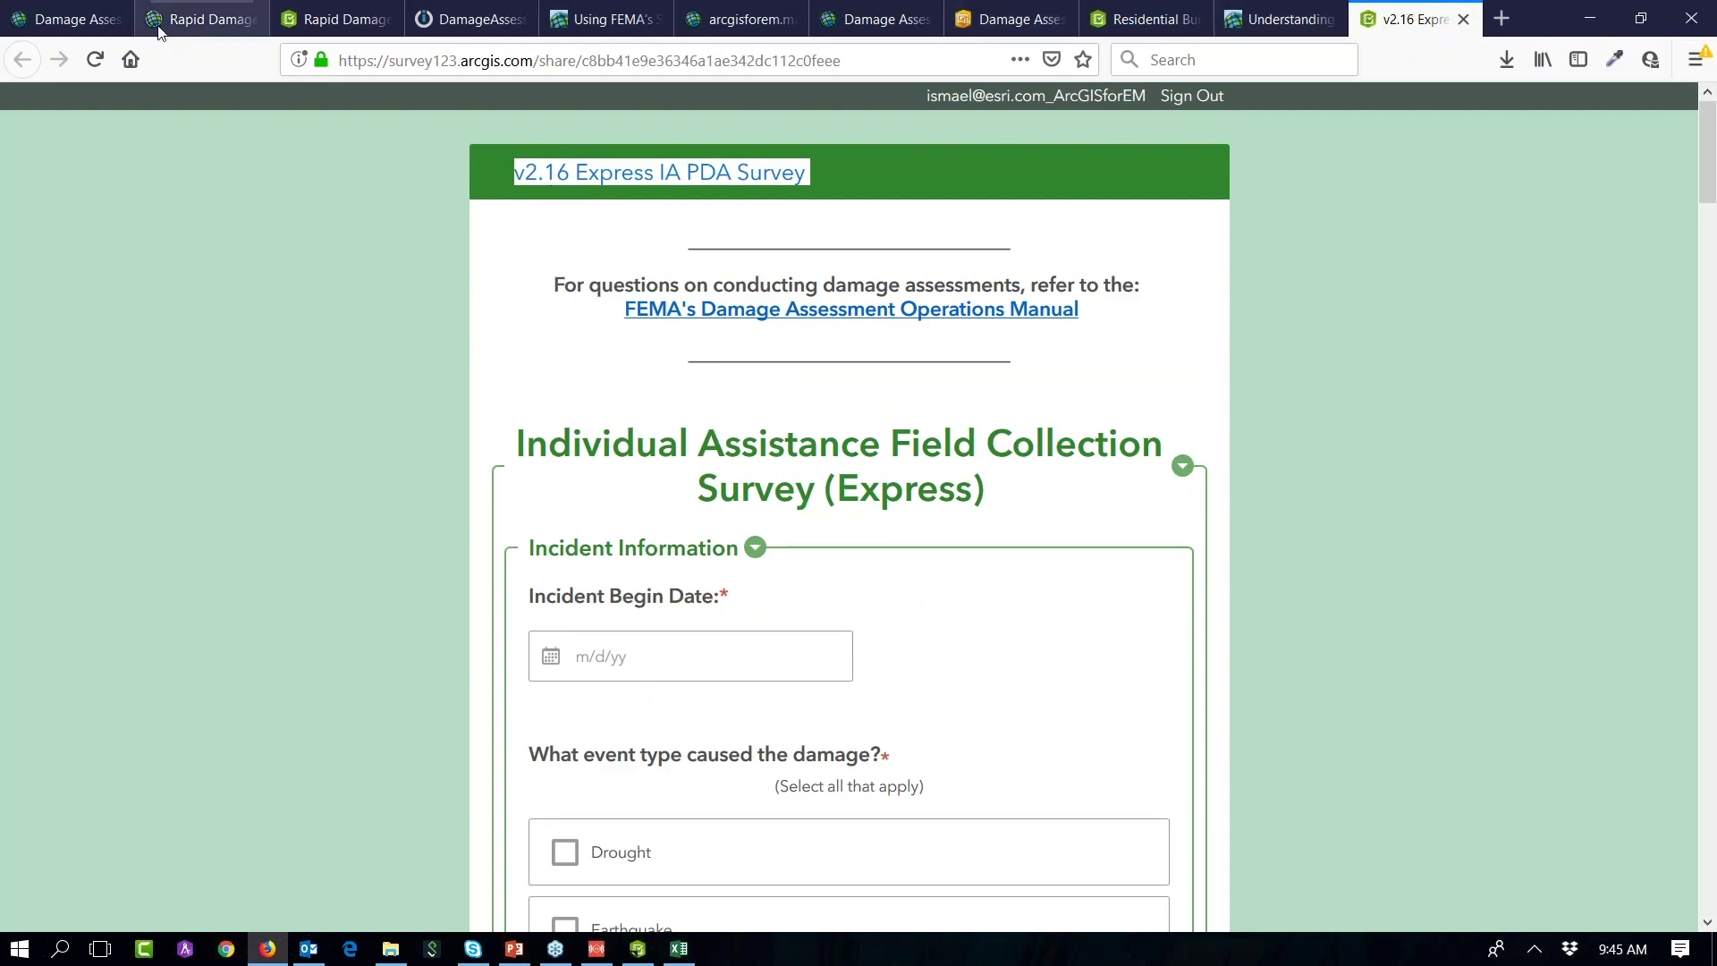
Step: In My Surveys, set Flood Redlands' share link to open directly in the field app
click(344, 36)
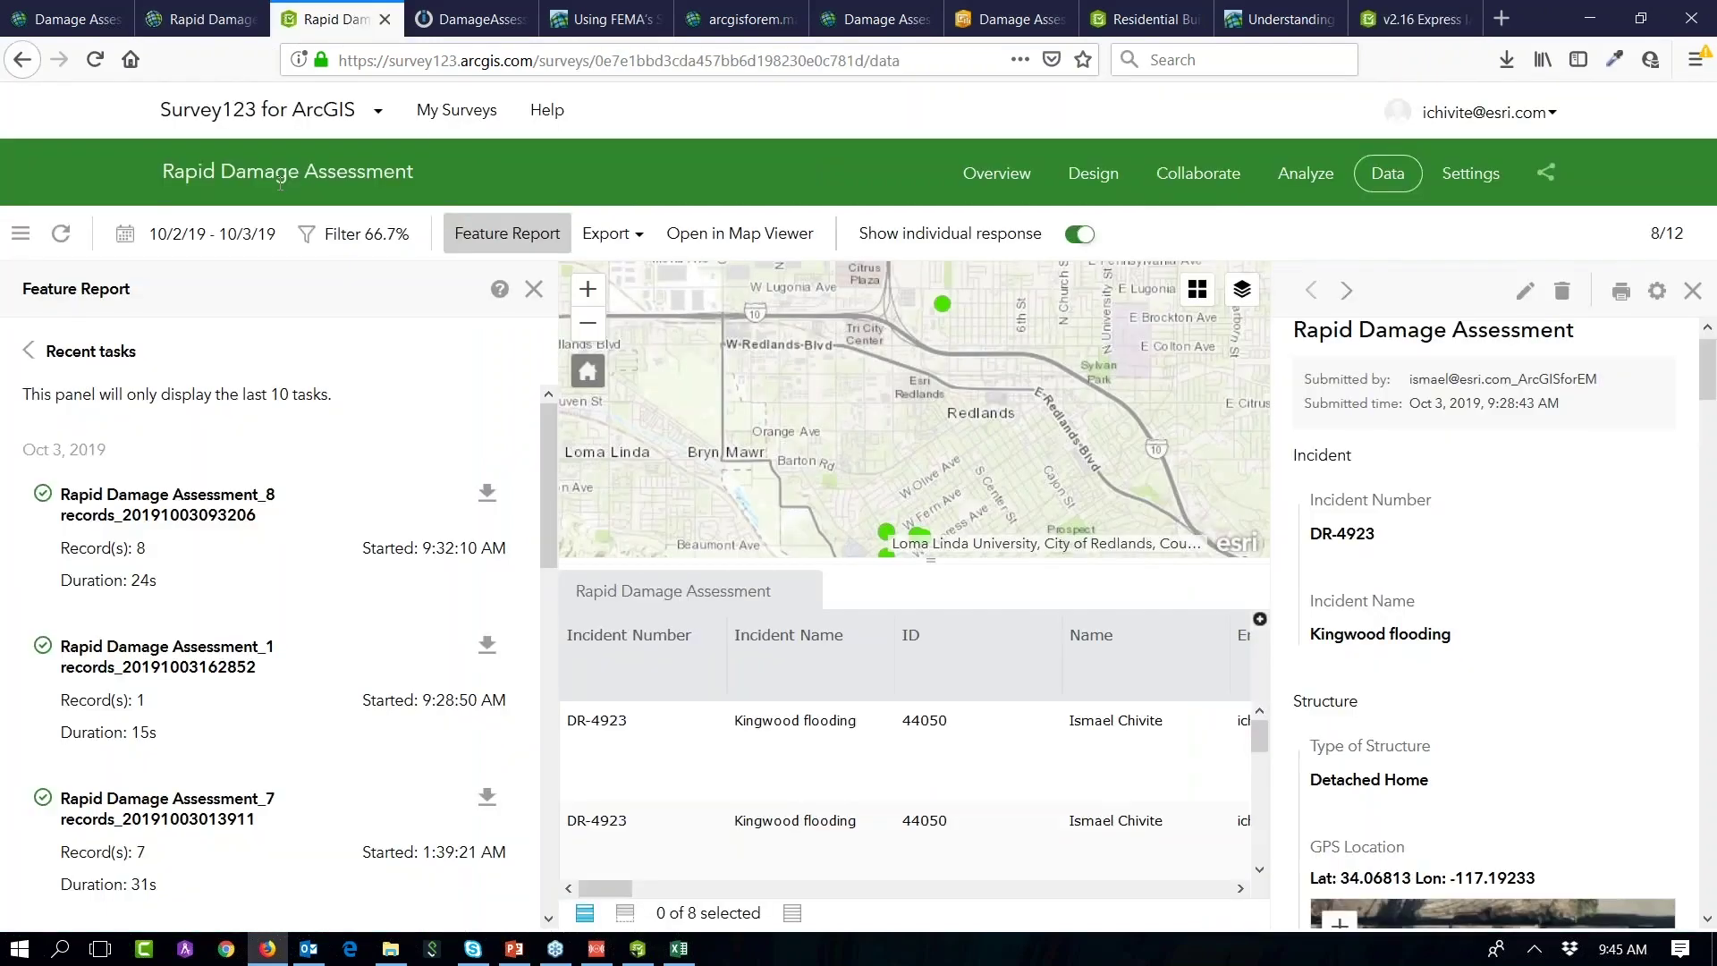
click(447, 114)
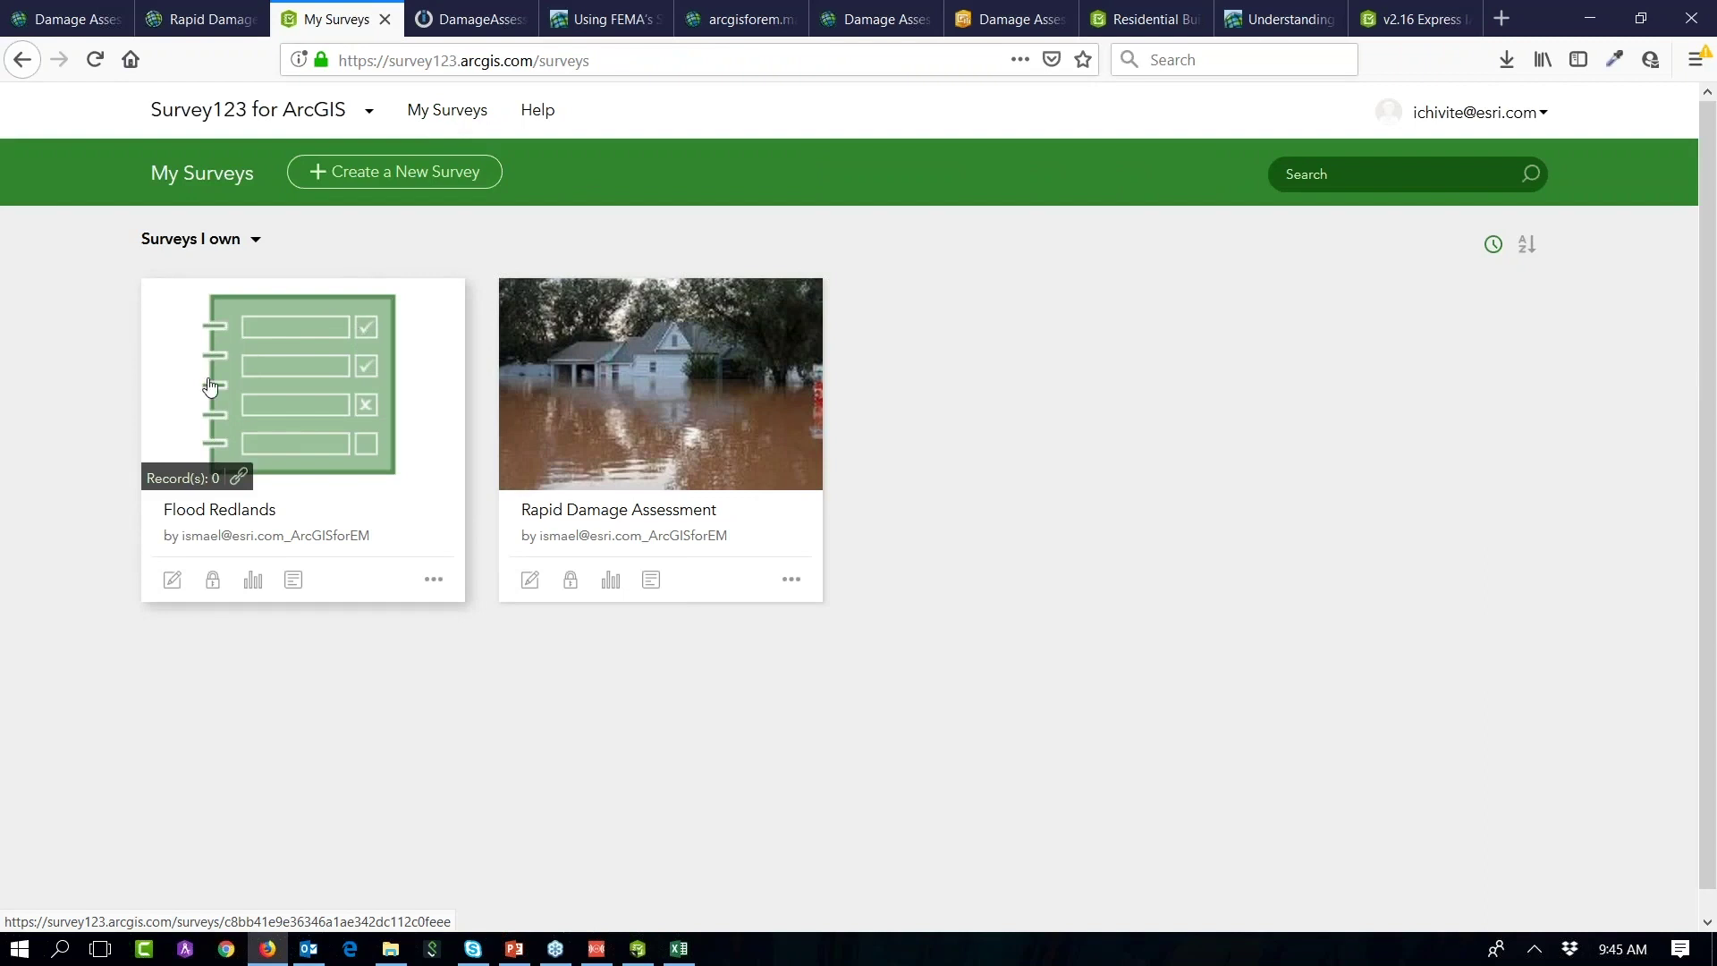
click(214, 583)
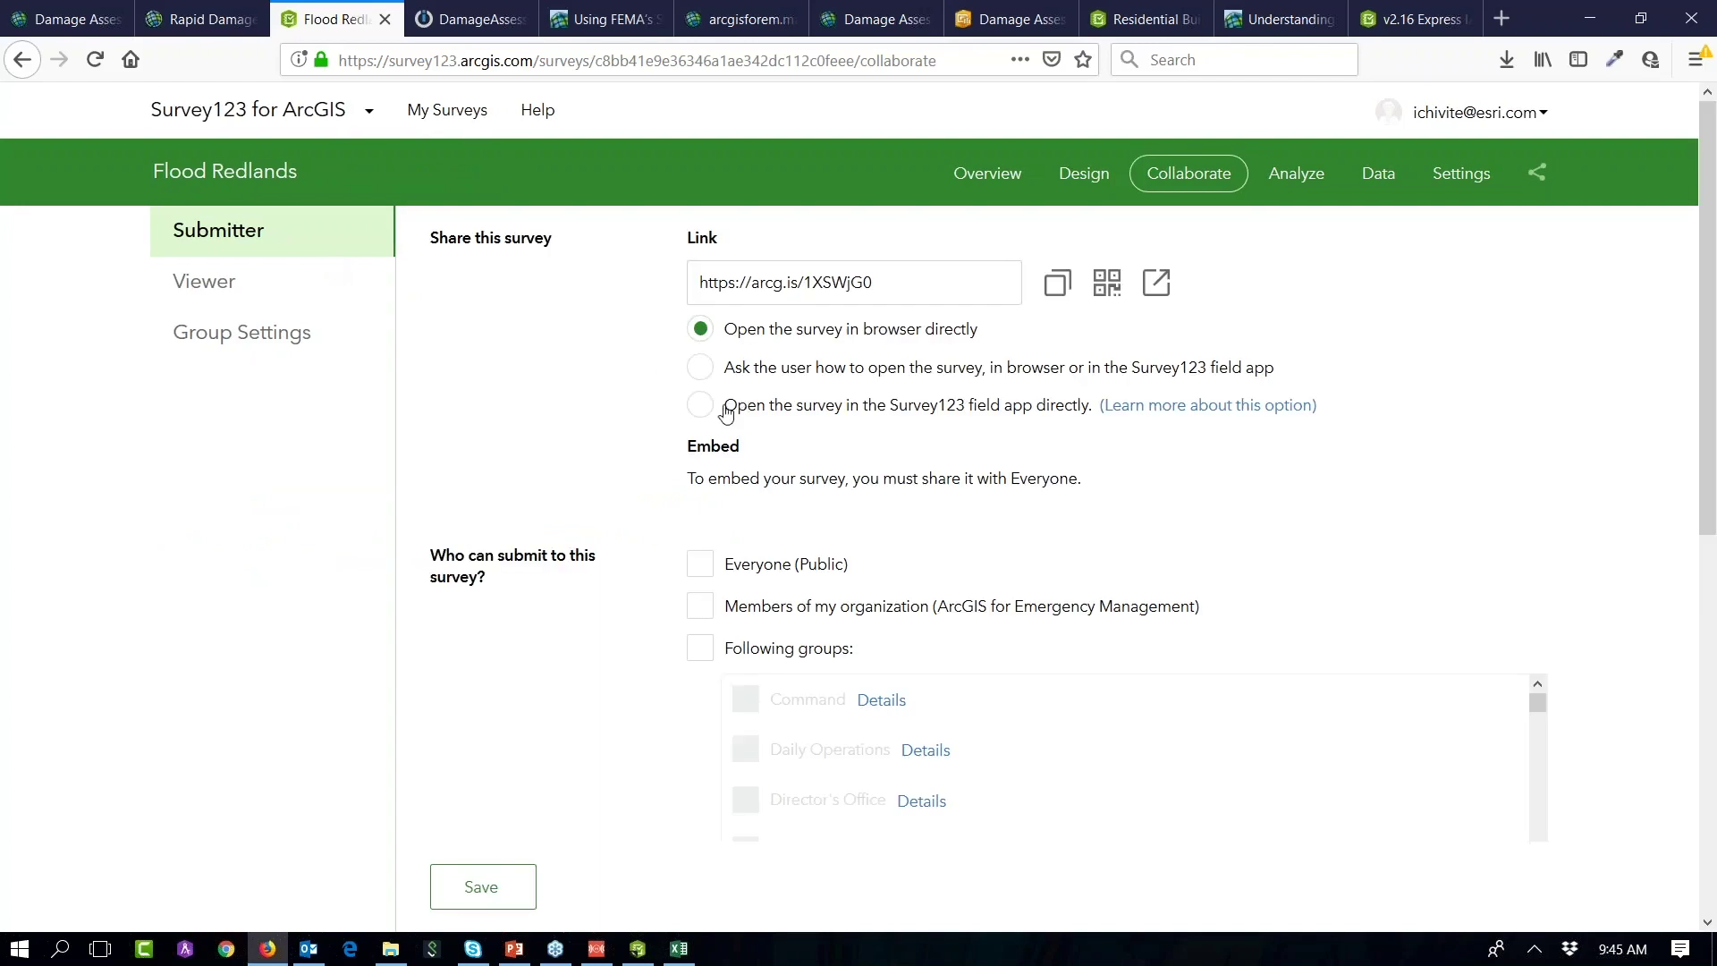
click(702, 407)
Step: Display the share link's QR code and move the mirrored phone screen aside
drag(913, 291, 674, 285)
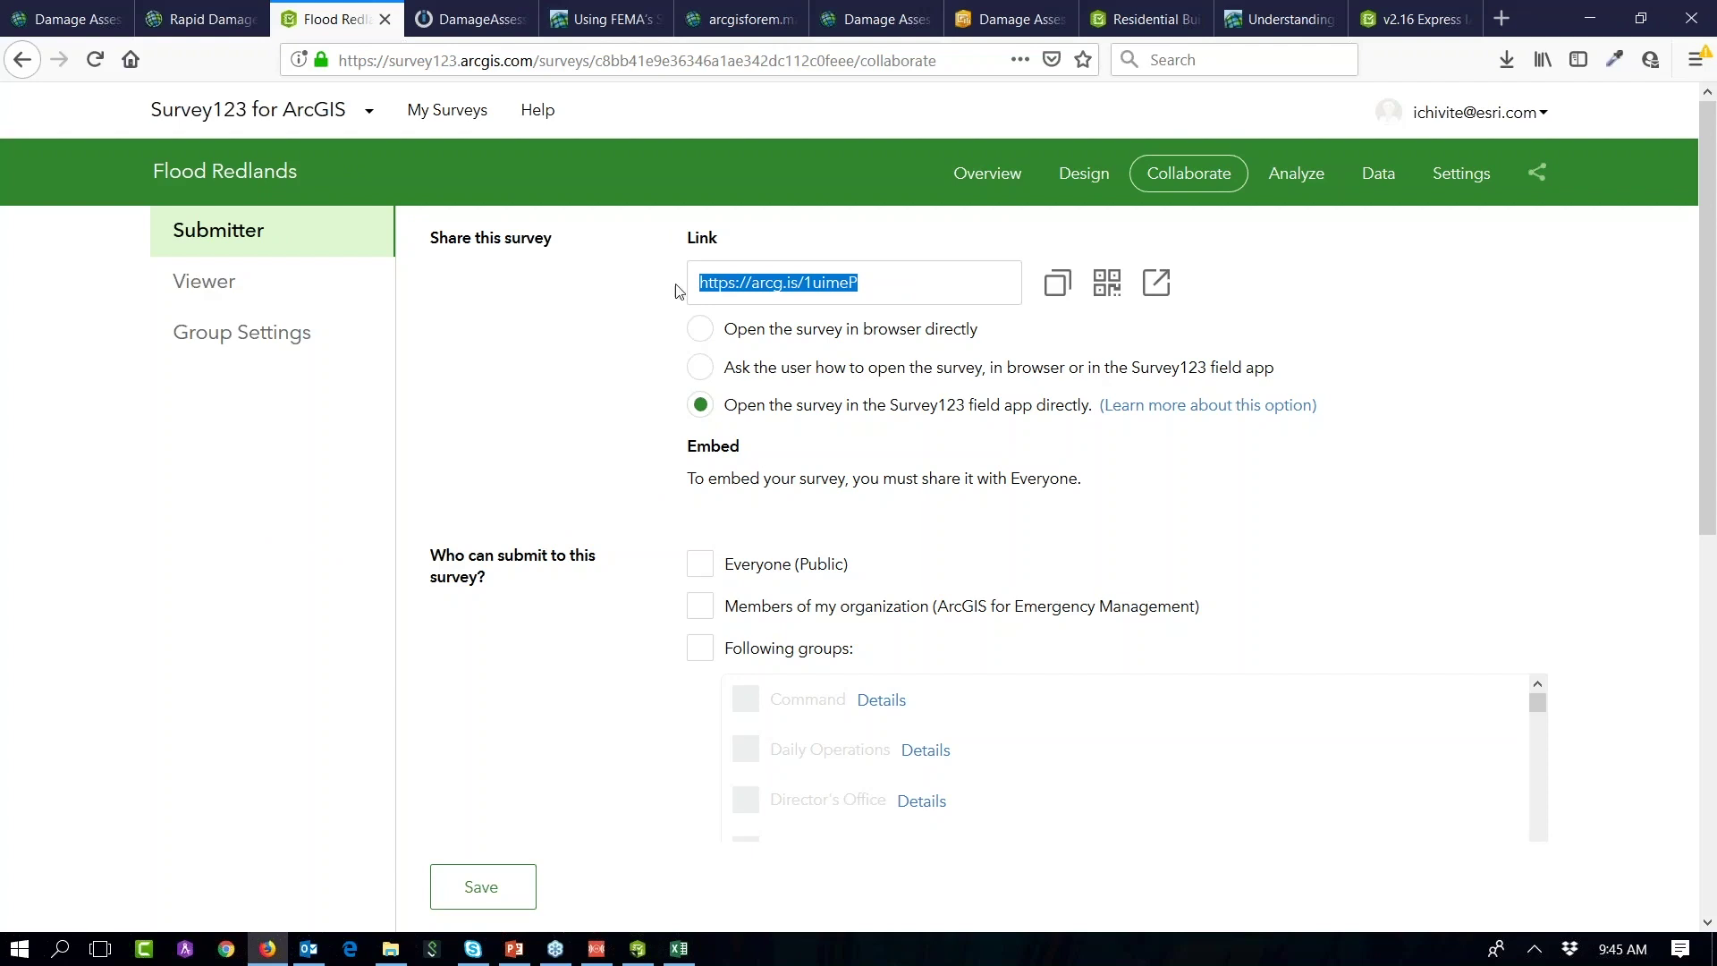
click(1102, 306)
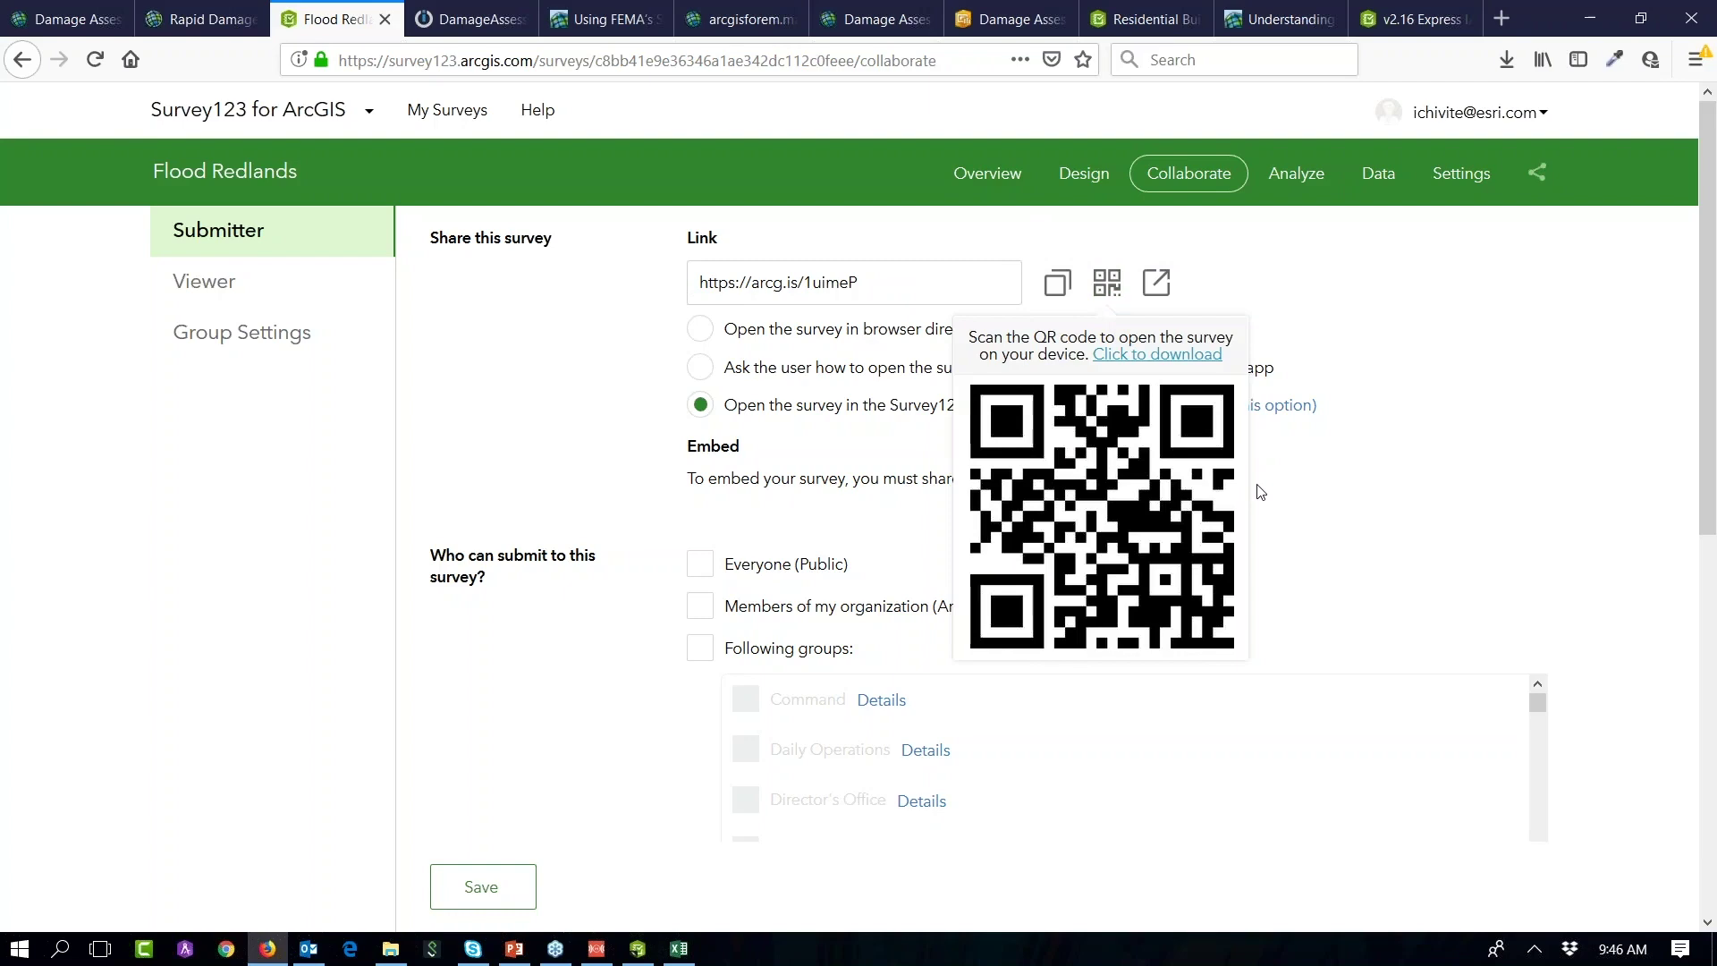
key(alt+Tab)
key(Tab)
key(Tab)
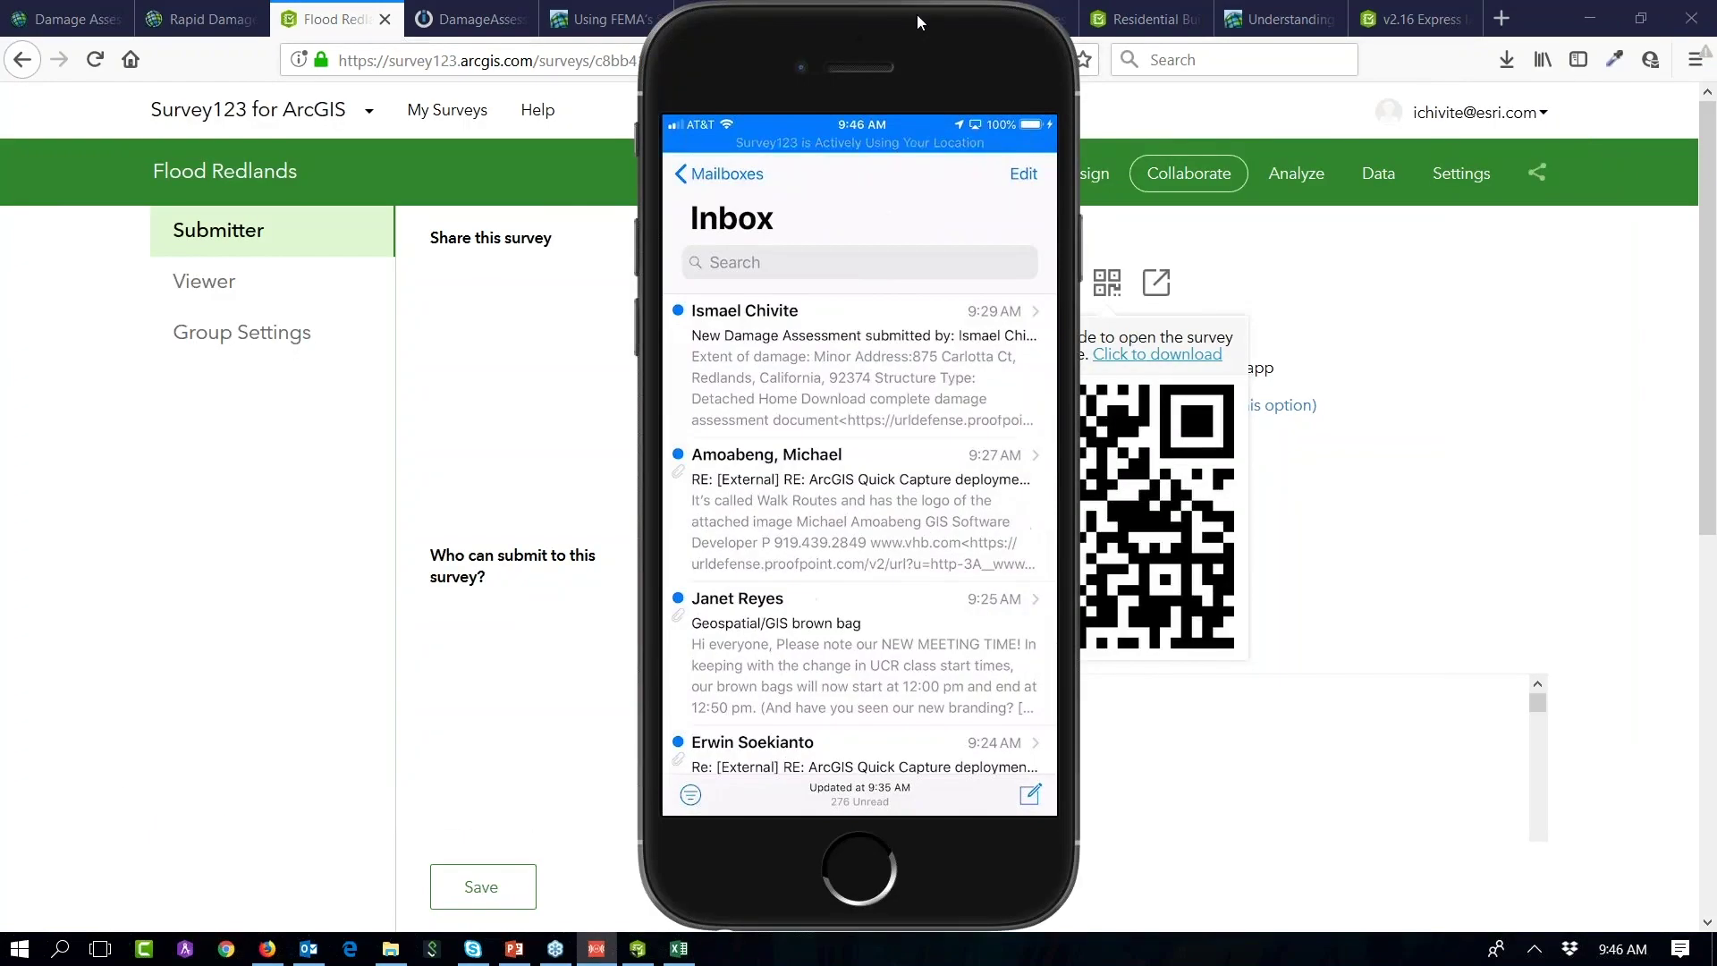
drag(916, 14, 571, 14)
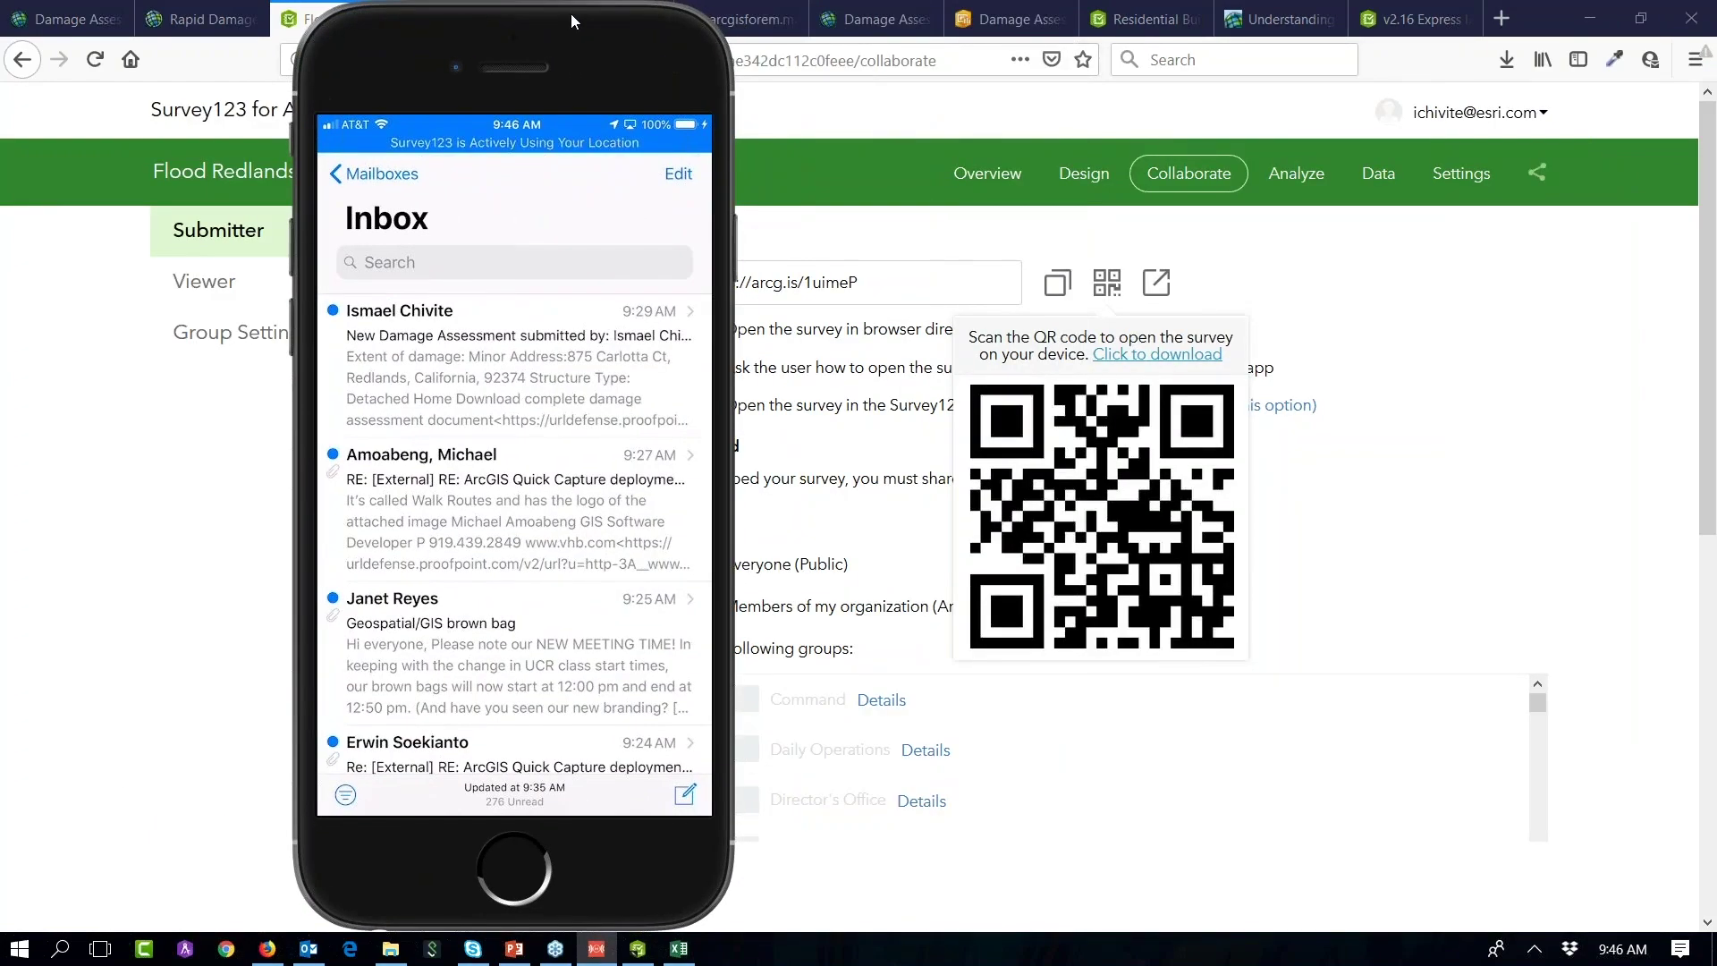
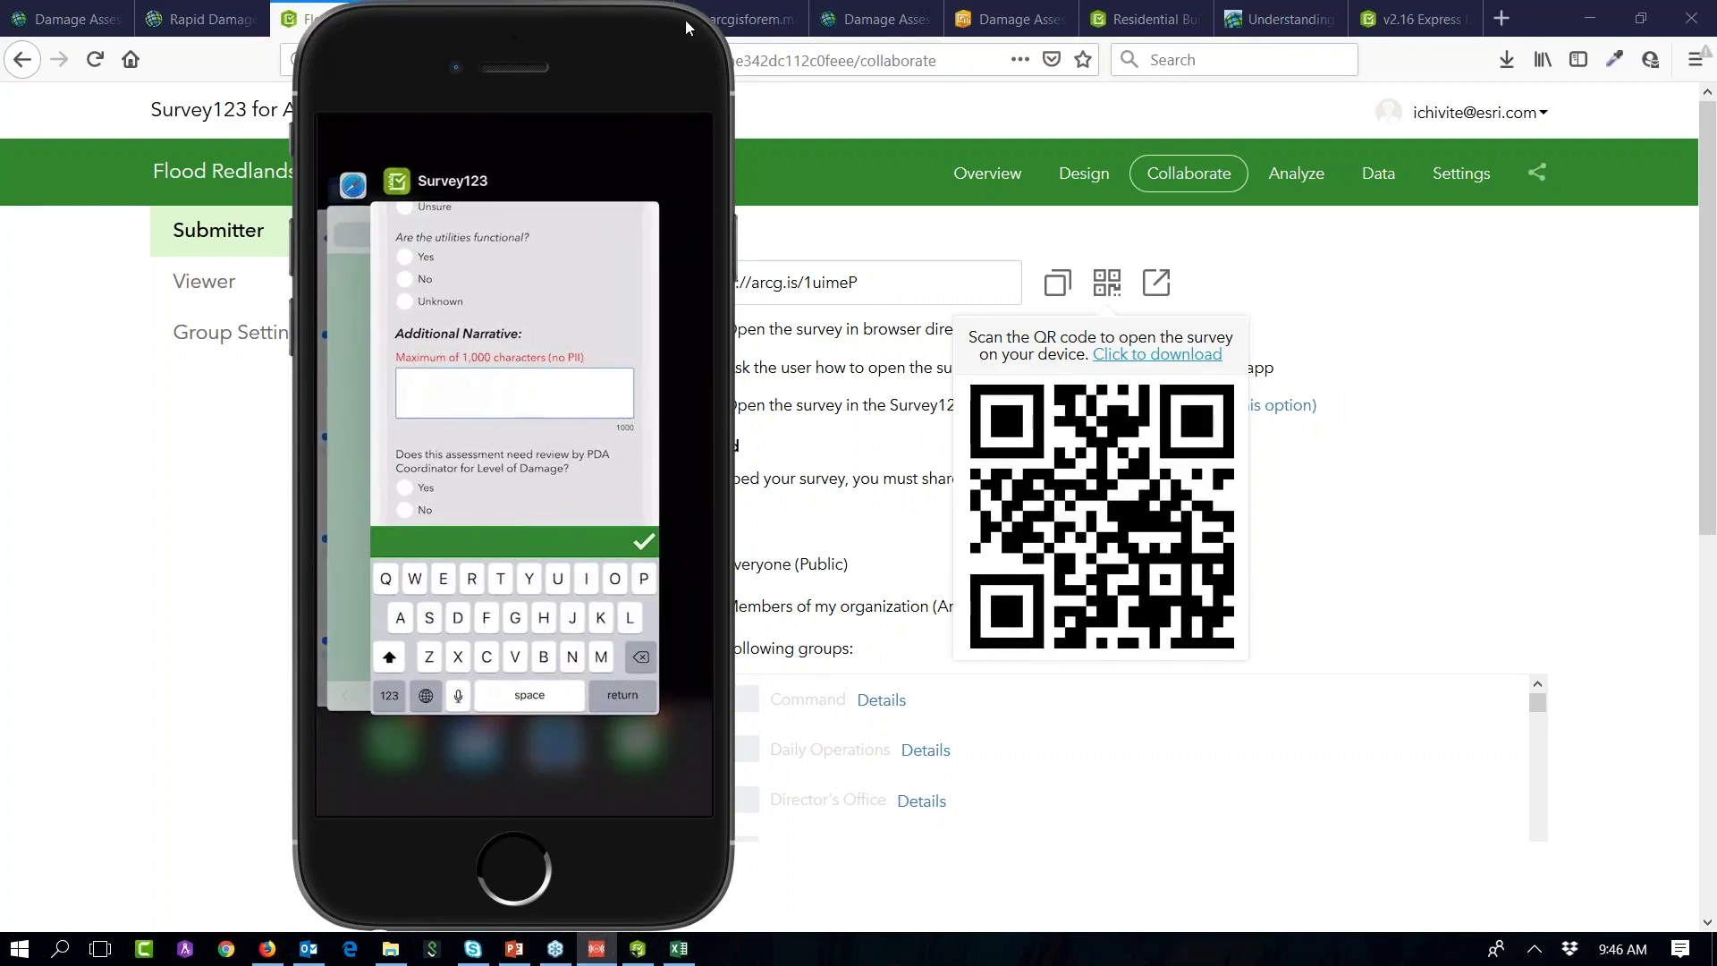
Step: Dismiss the QR code popup and open a blank Firefox tab beside the Flood Redlands page
click(1587, 604)
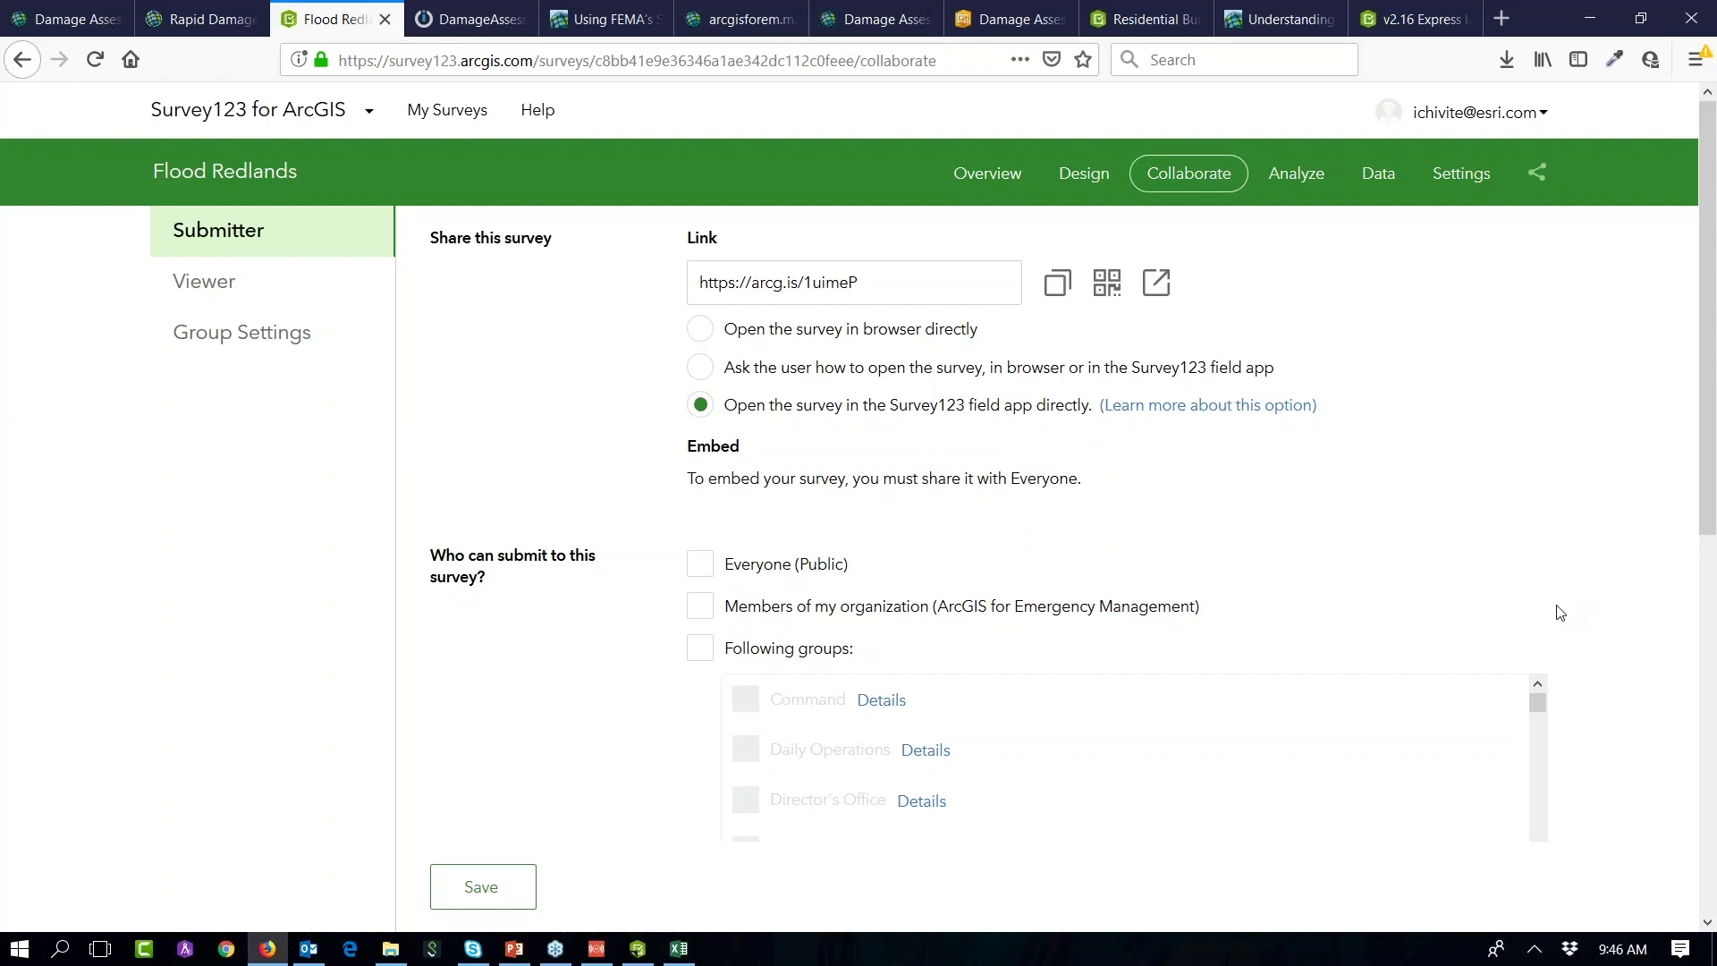
click(1588, 18)
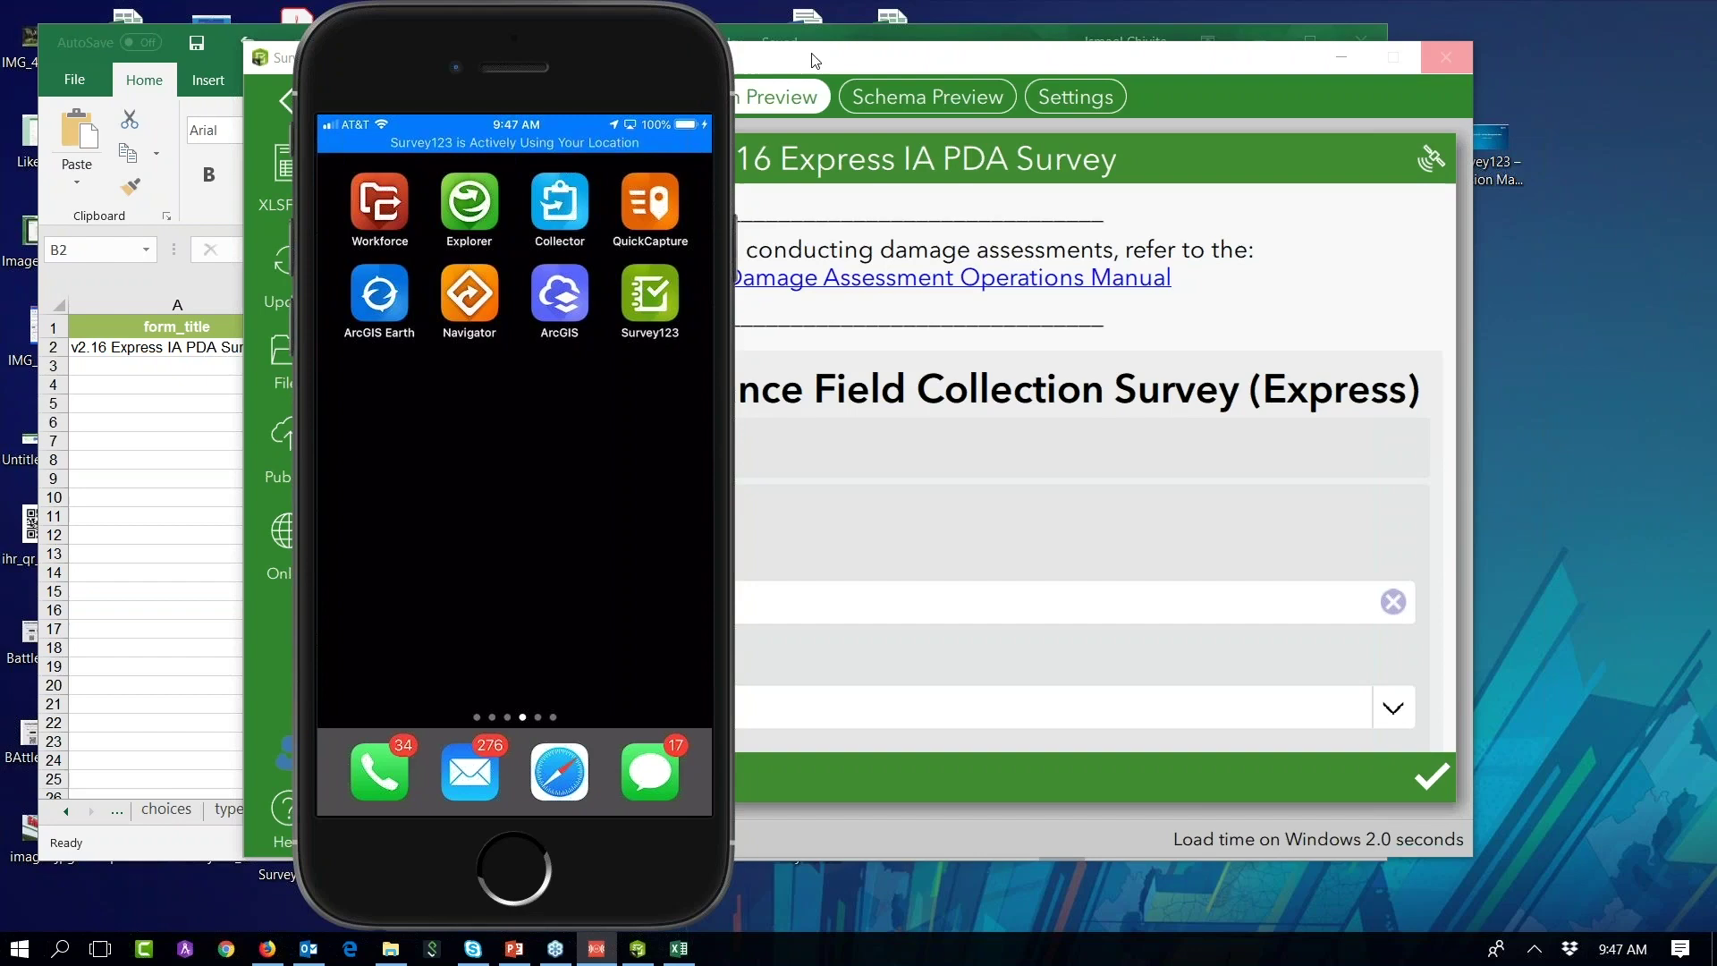
click(267, 948)
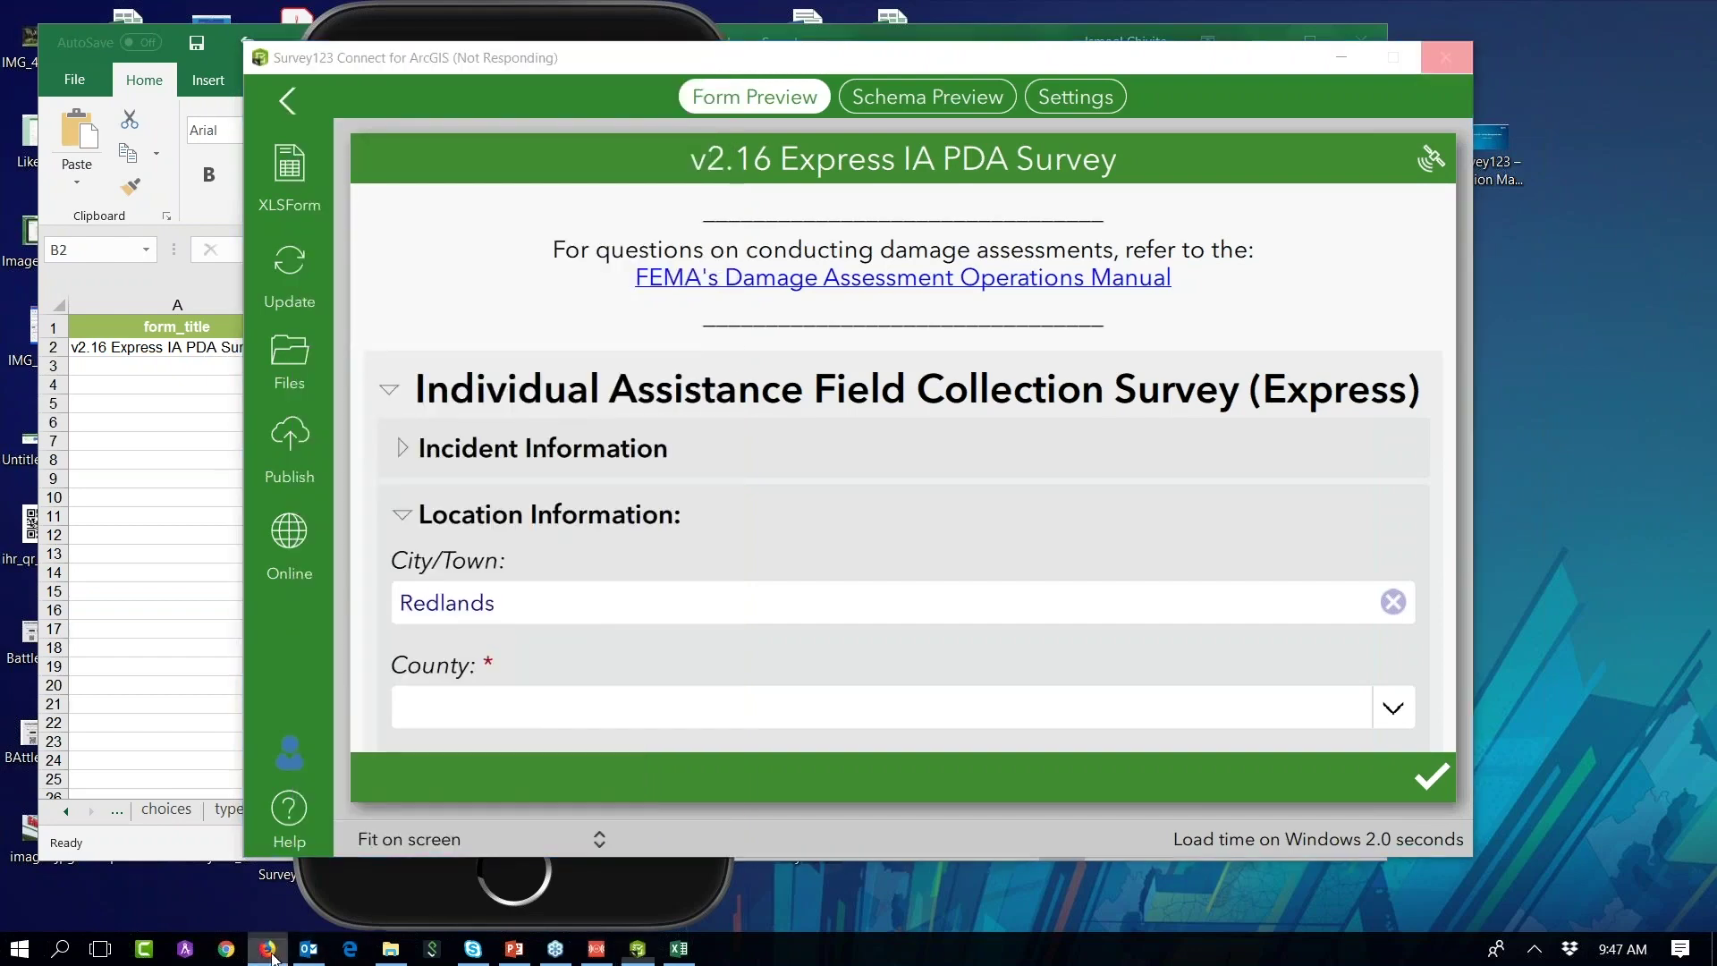
click(1502, 19)
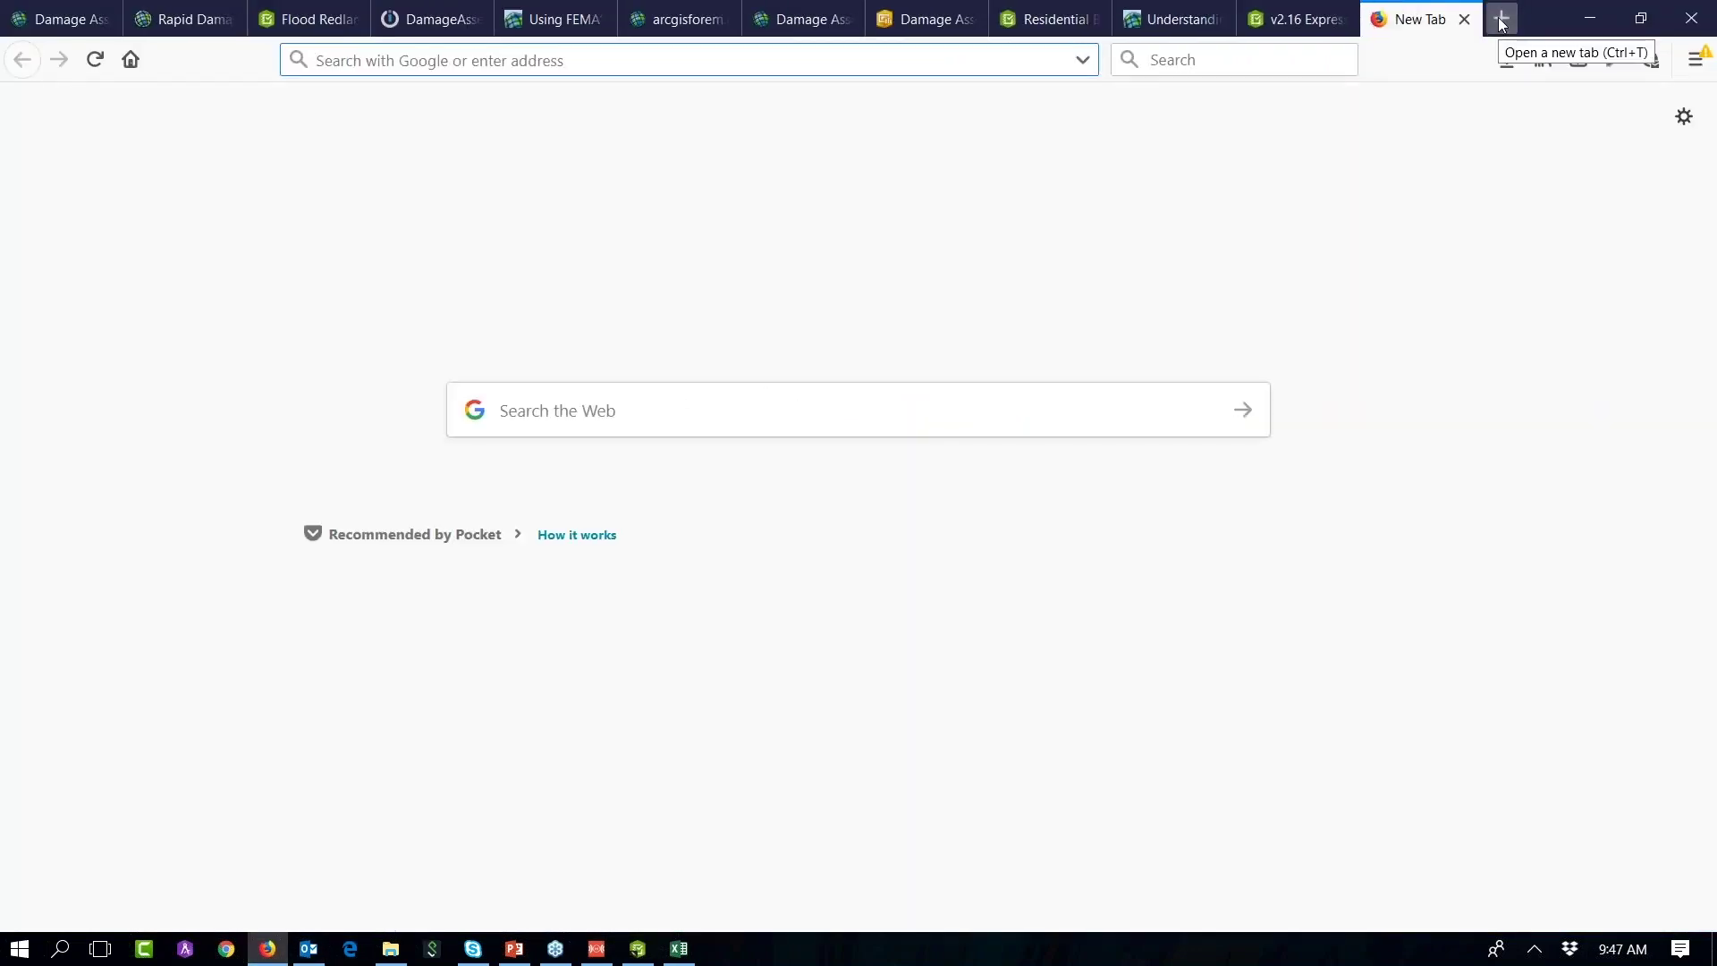
Step: Search 'geonet survey123 offline' and read the 'Taking your maps offline with Tile Package Creator' blog post
text(geonet survey1)
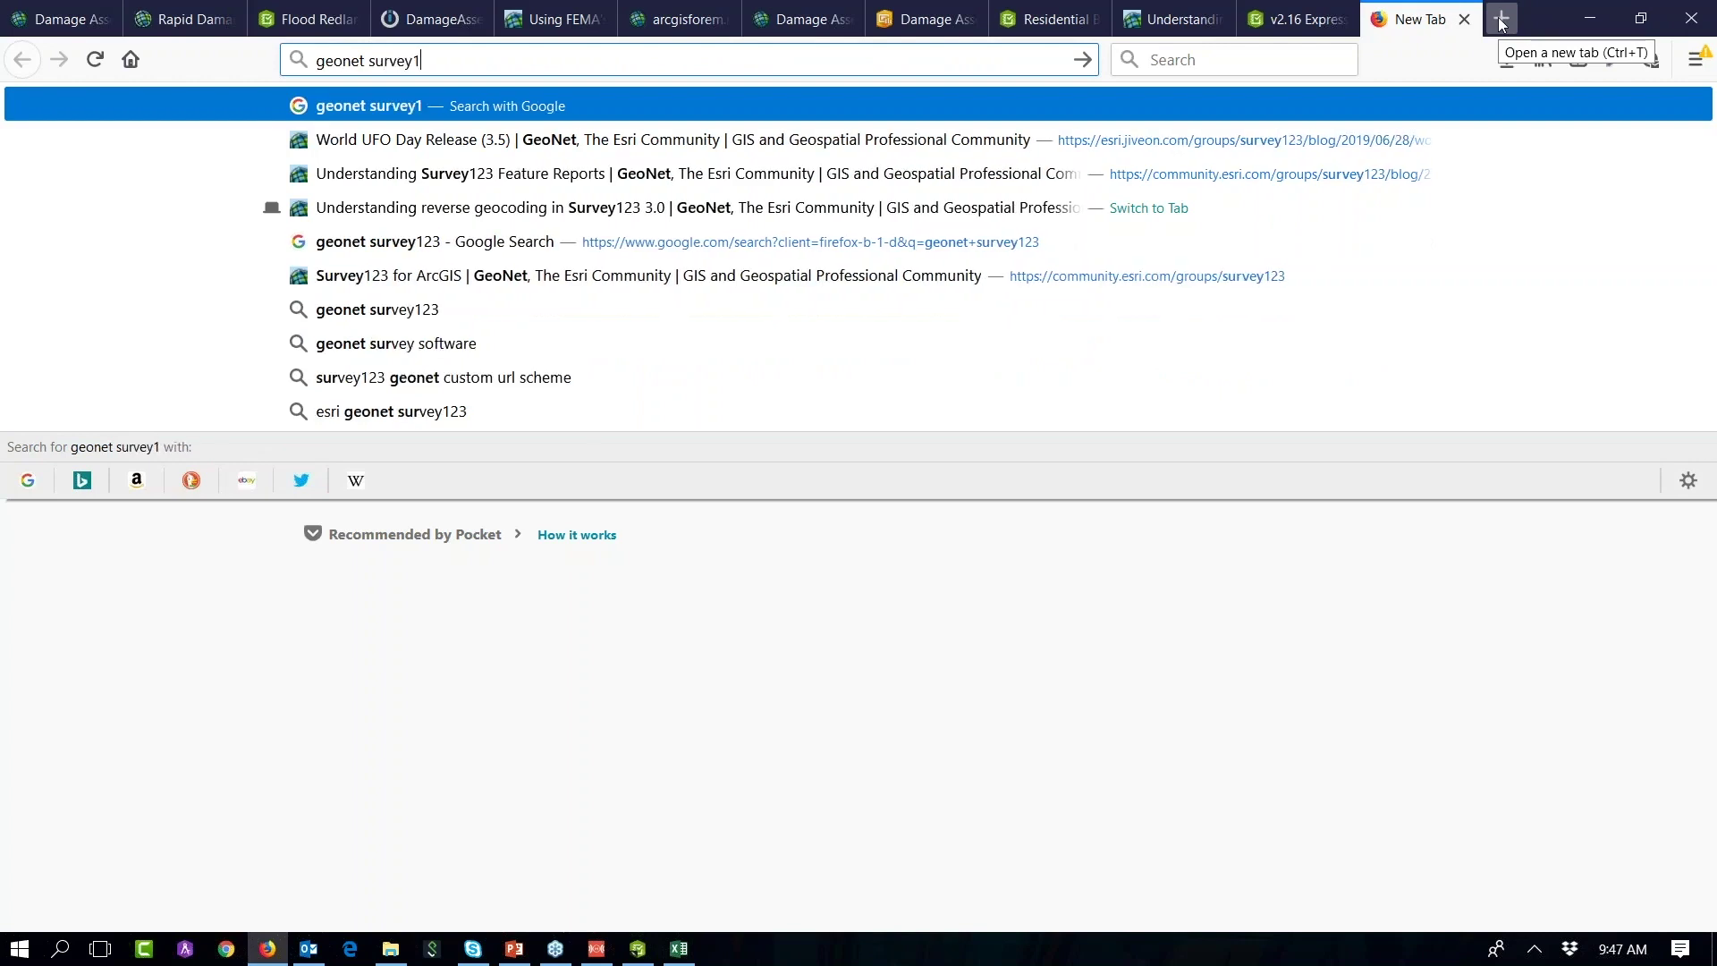
text(23 offline)
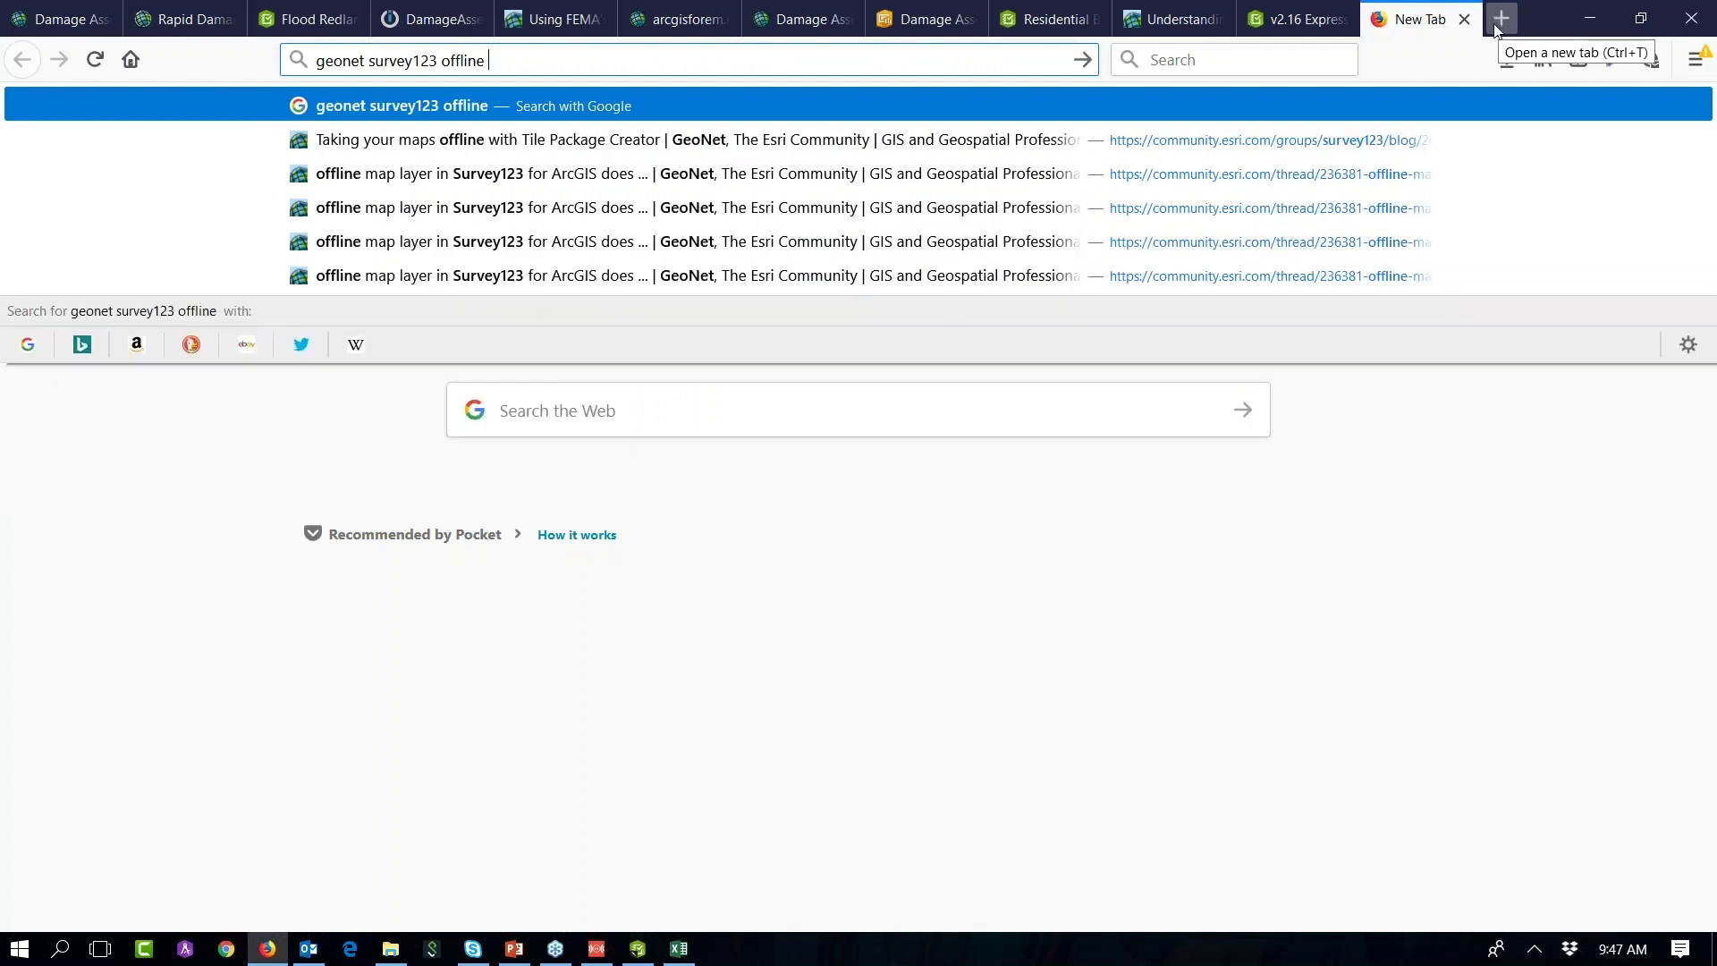
click(629, 143)
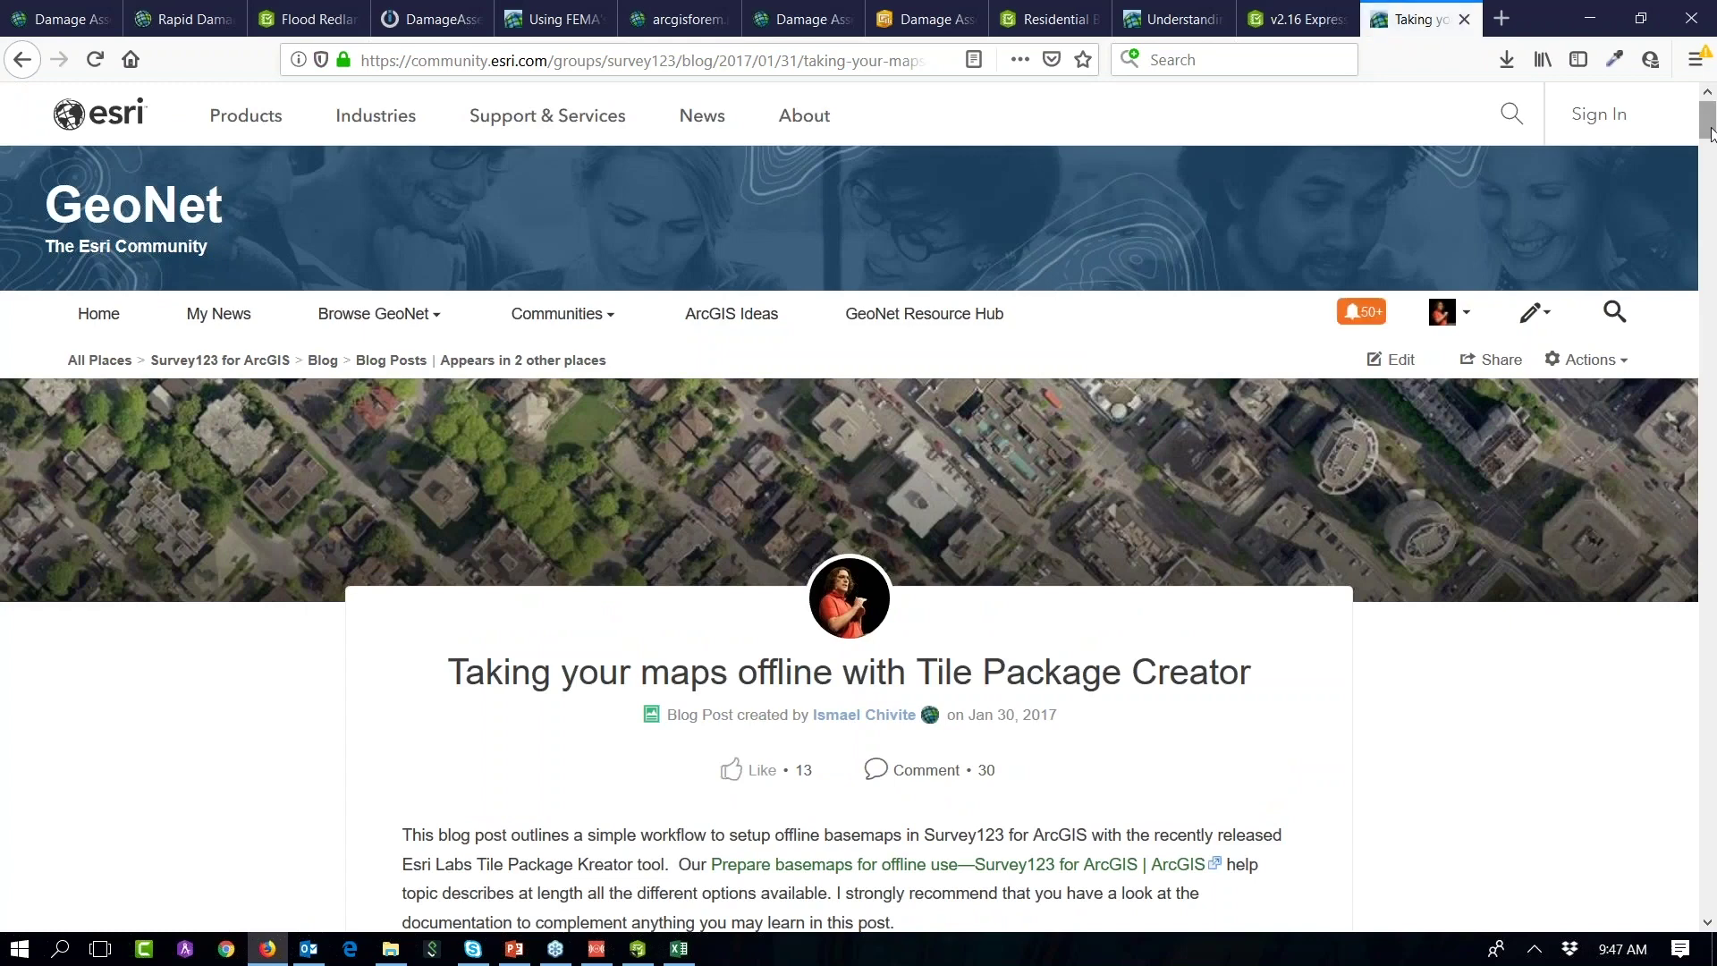
drag(1713, 134, 1713, 139)
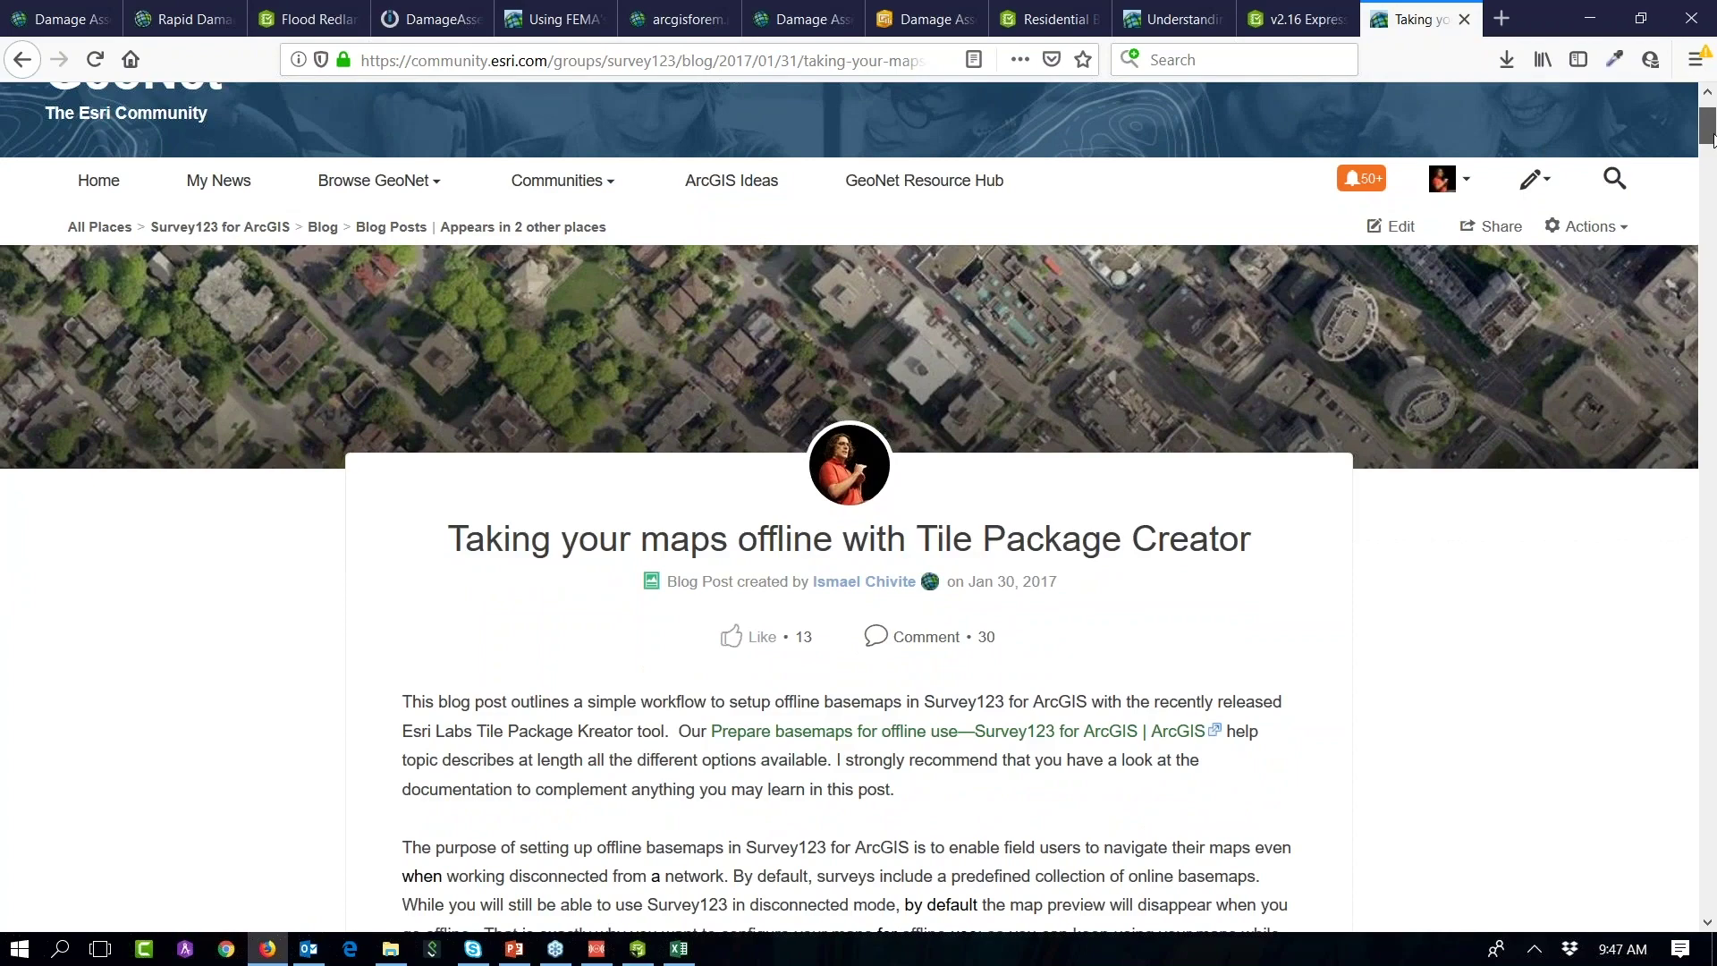
drag(1712, 140, 1712, 147)
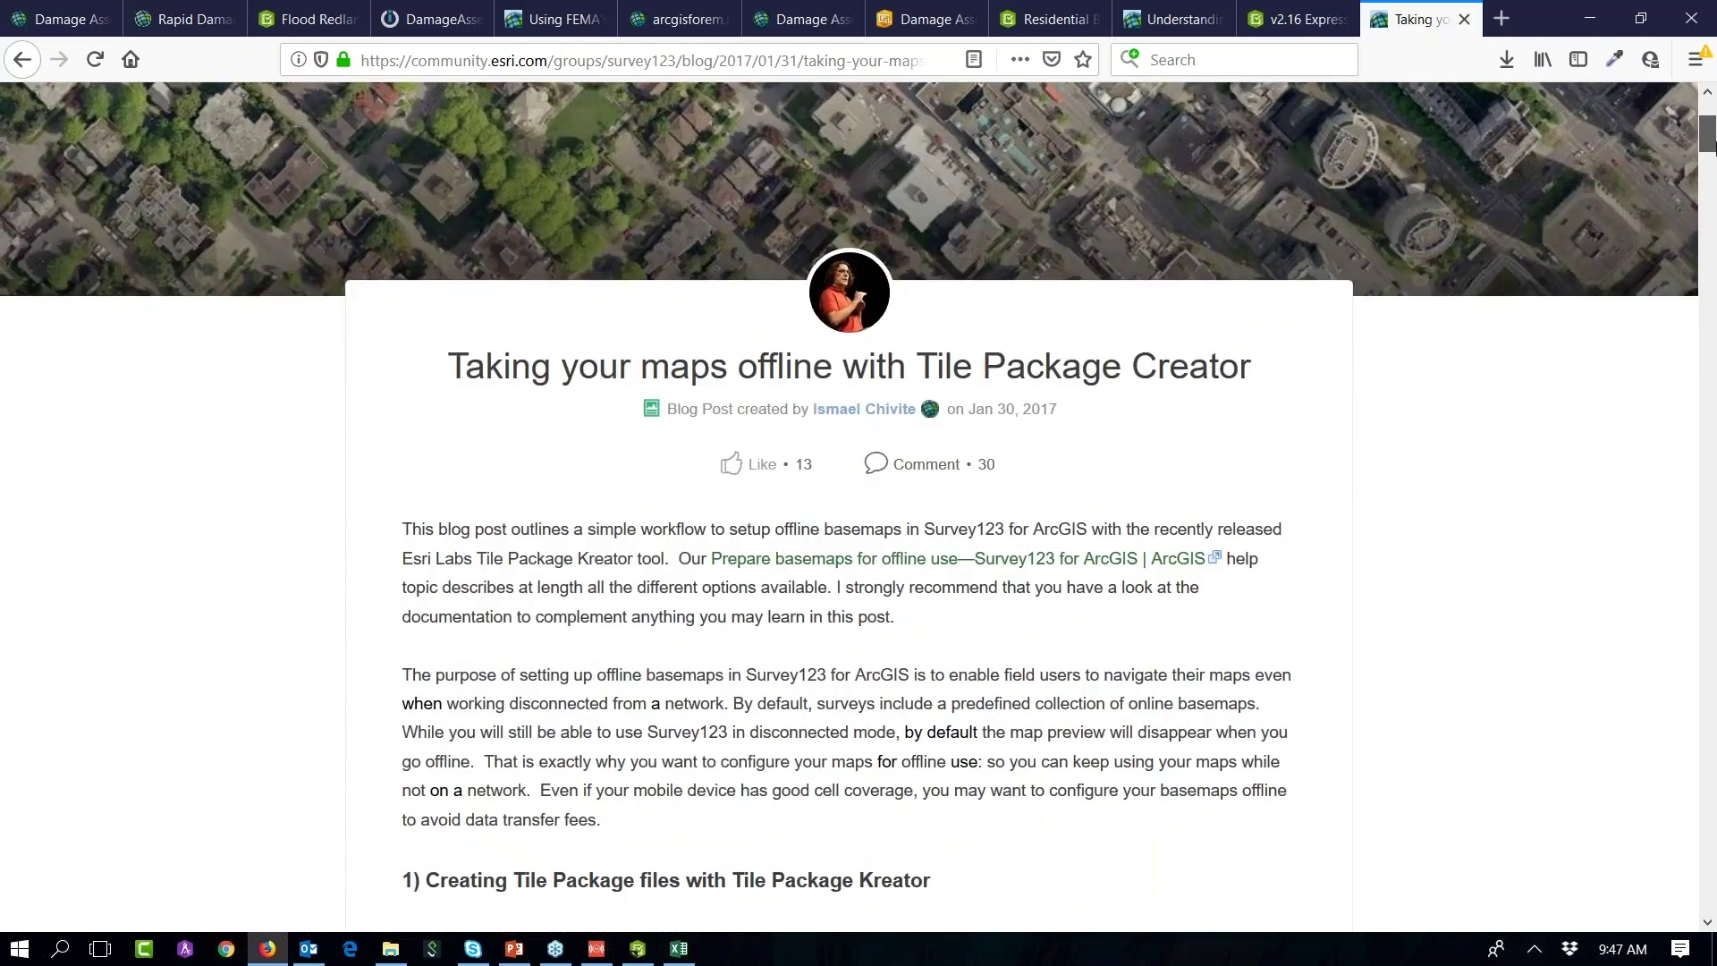
drag(1710, 143, 1705, 132)
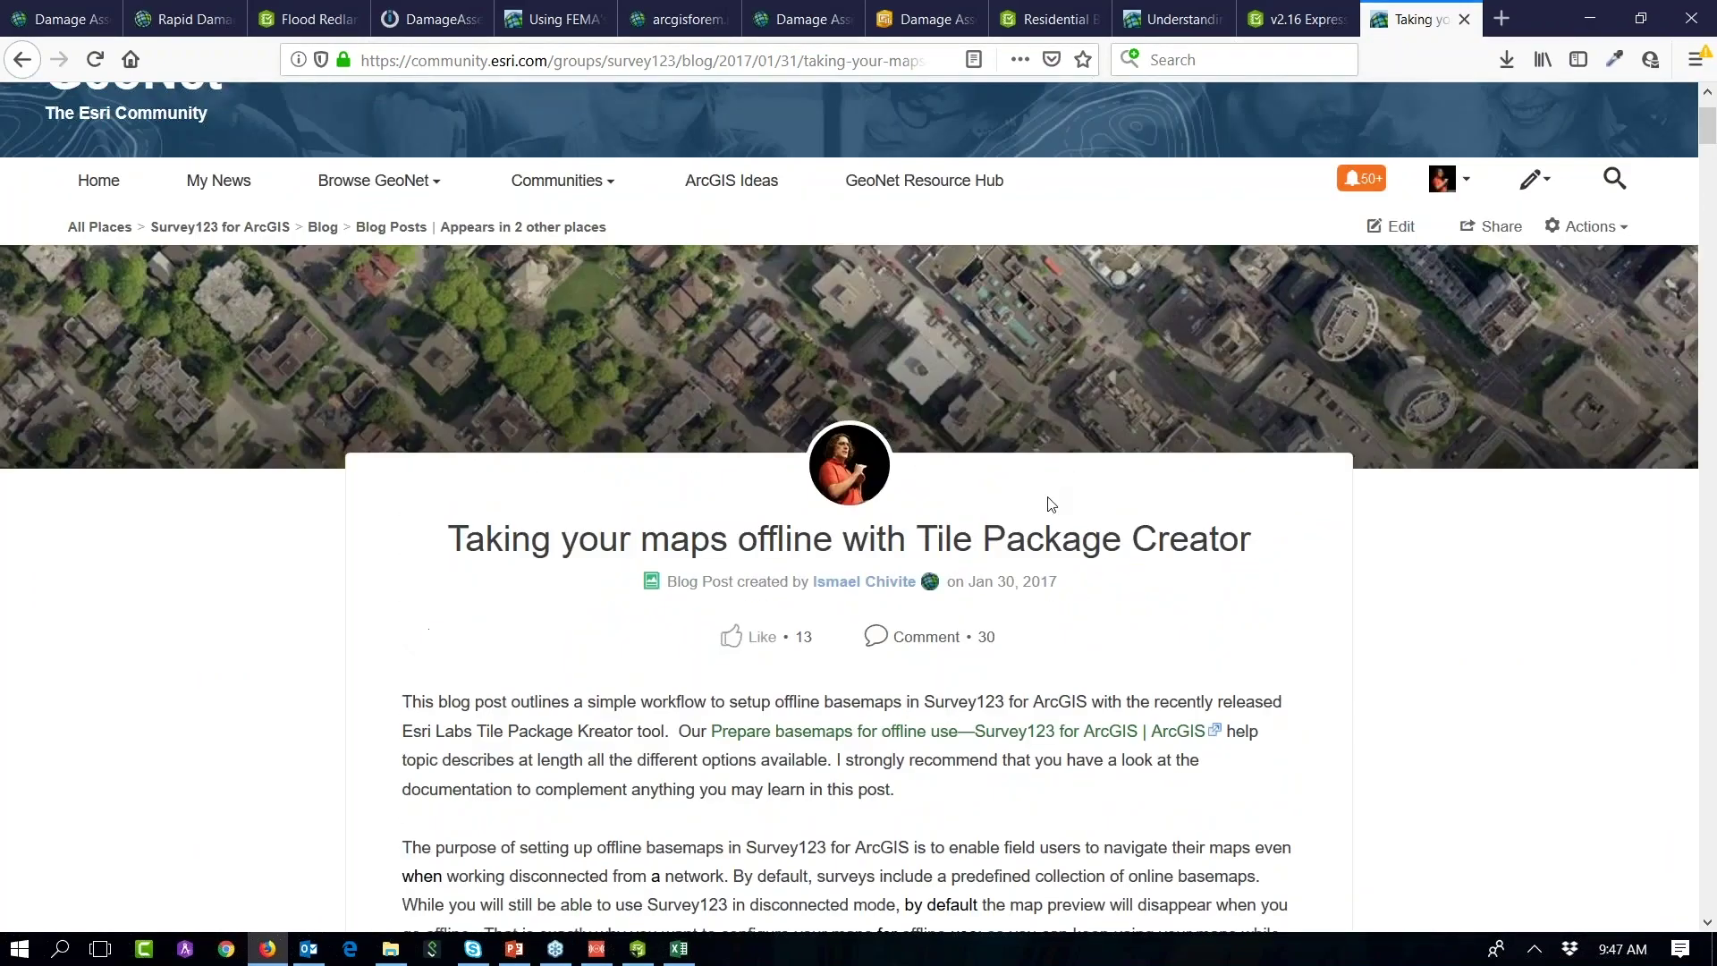
click(1588, 19)
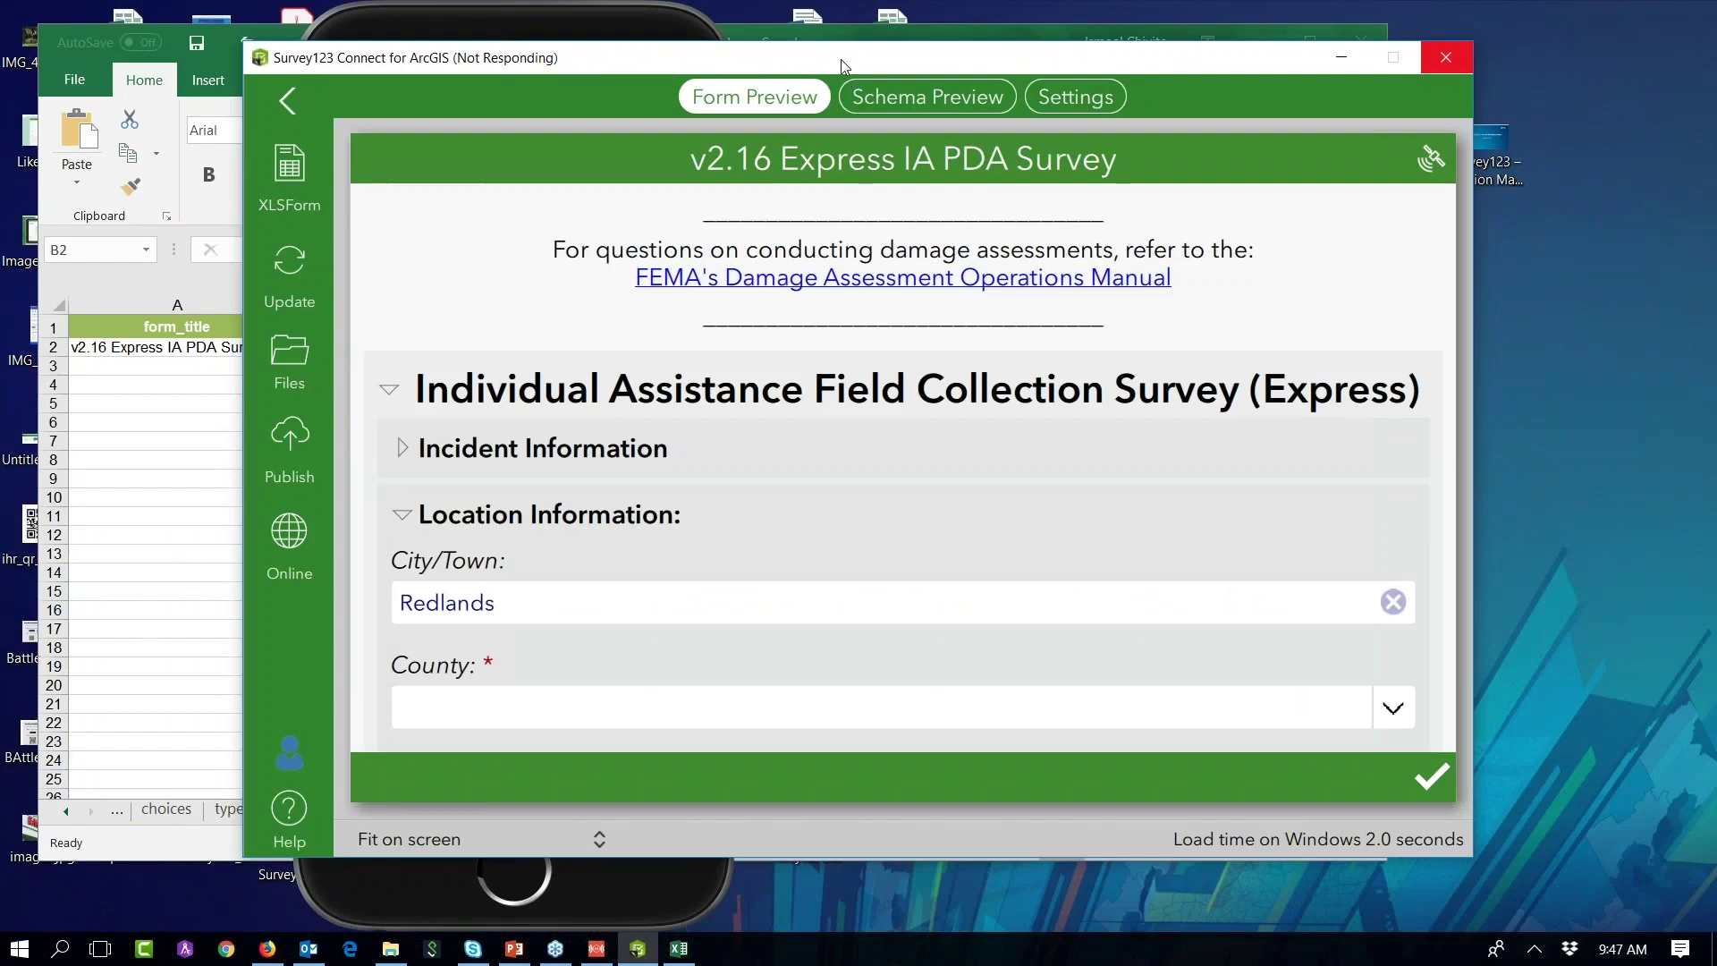
Step: Close Flood Redlands.xlsx and present the webinar deck full-screen from slide 17
drag(845, 67, 995, 61)
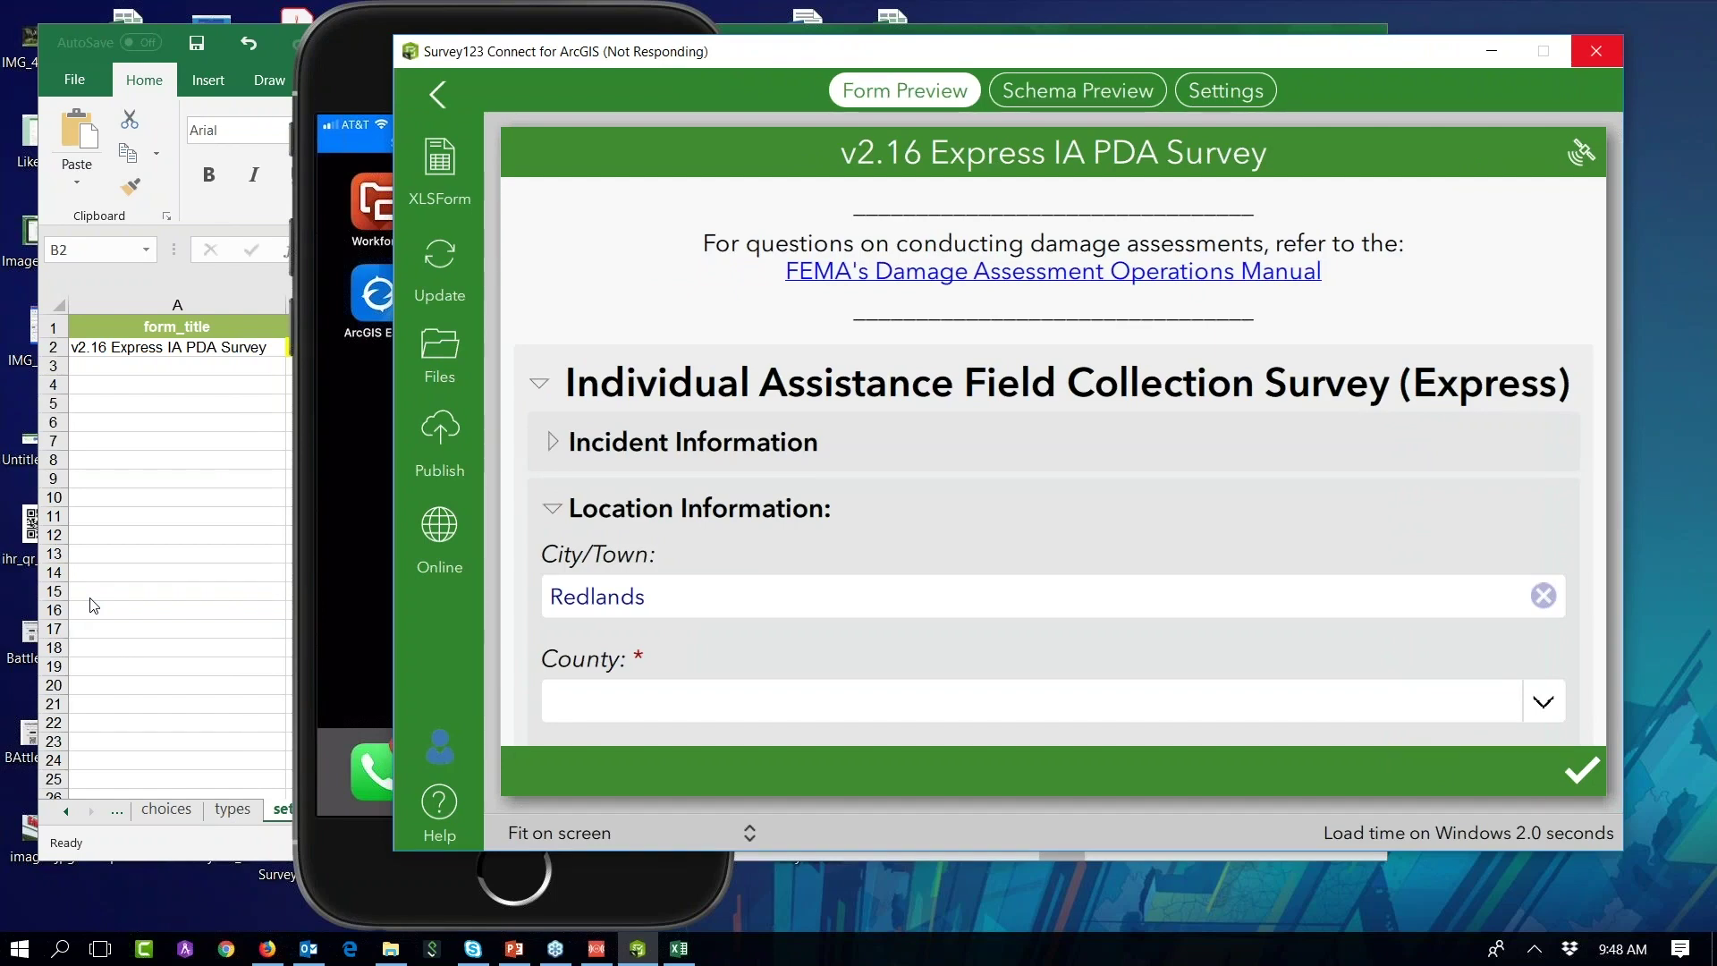
click(153, 593)
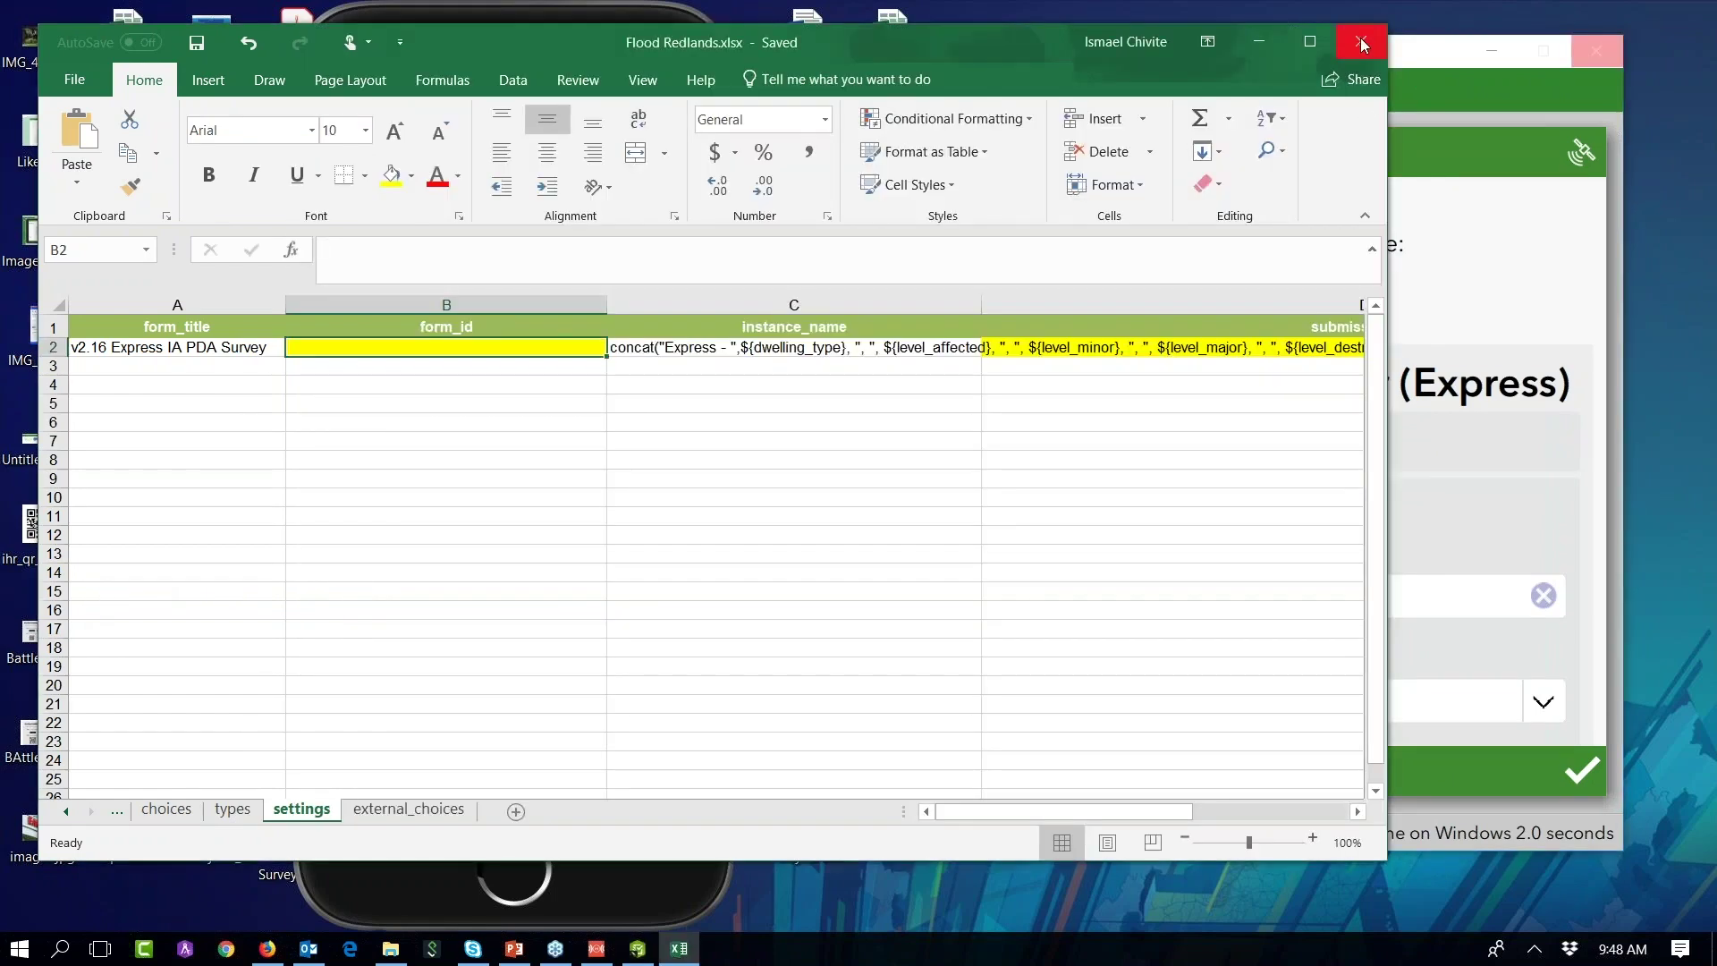
click(1362, 43)
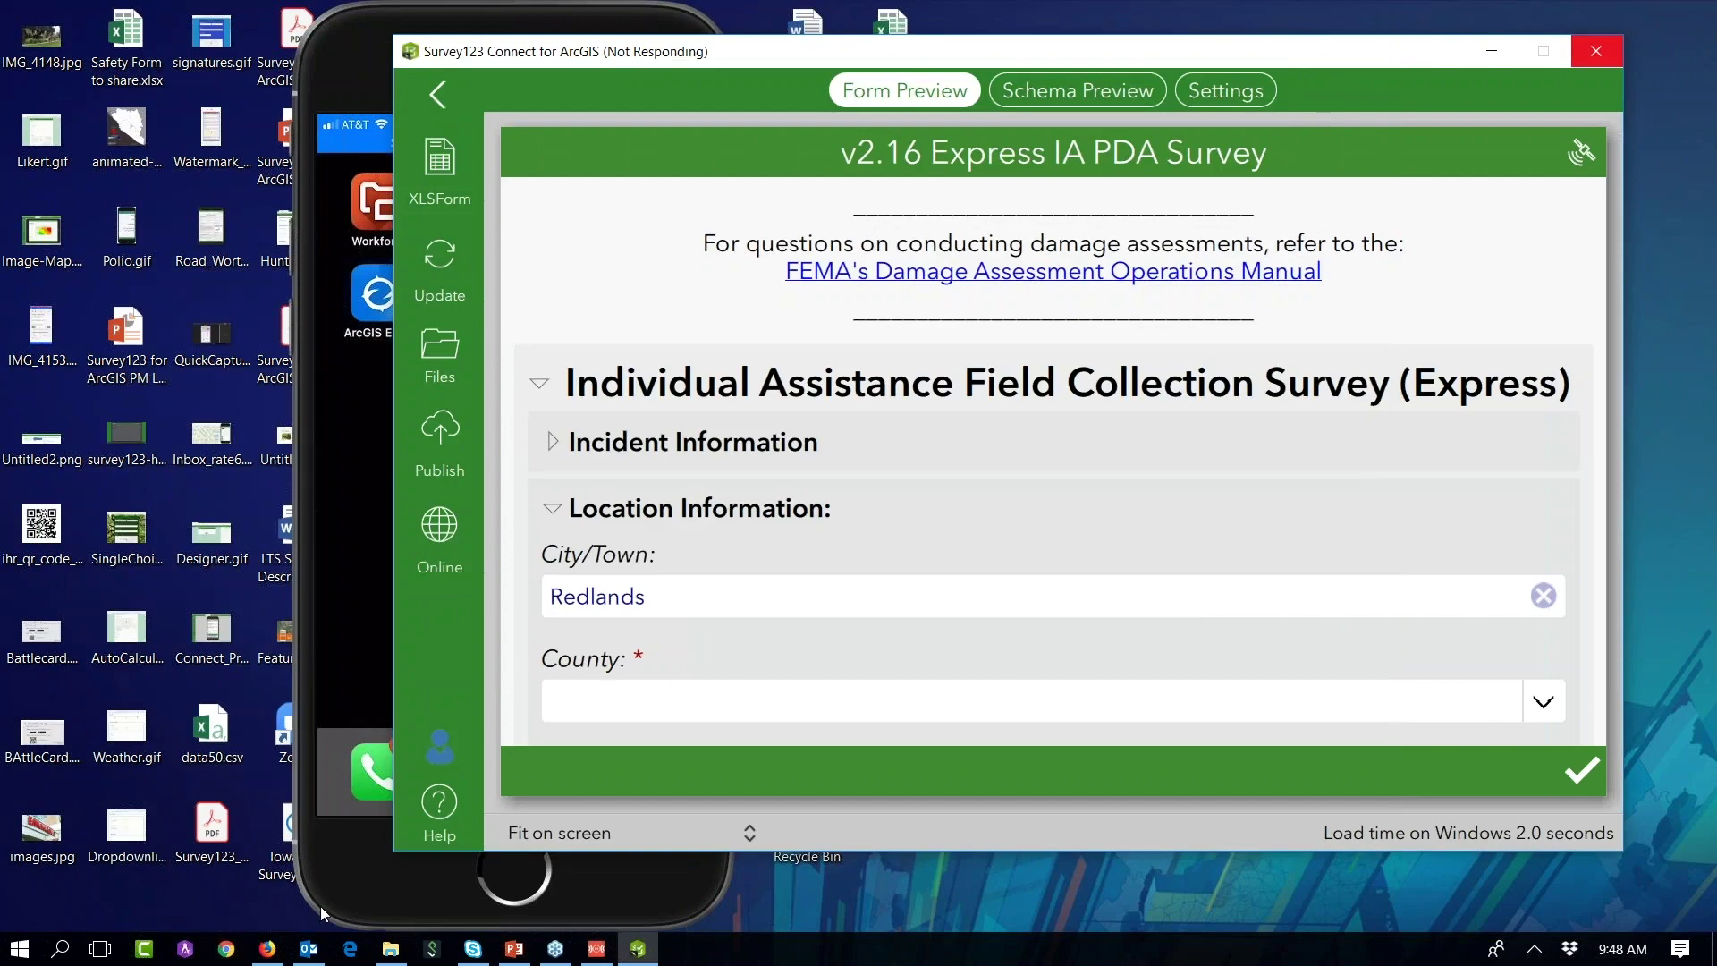
click(514, 948)
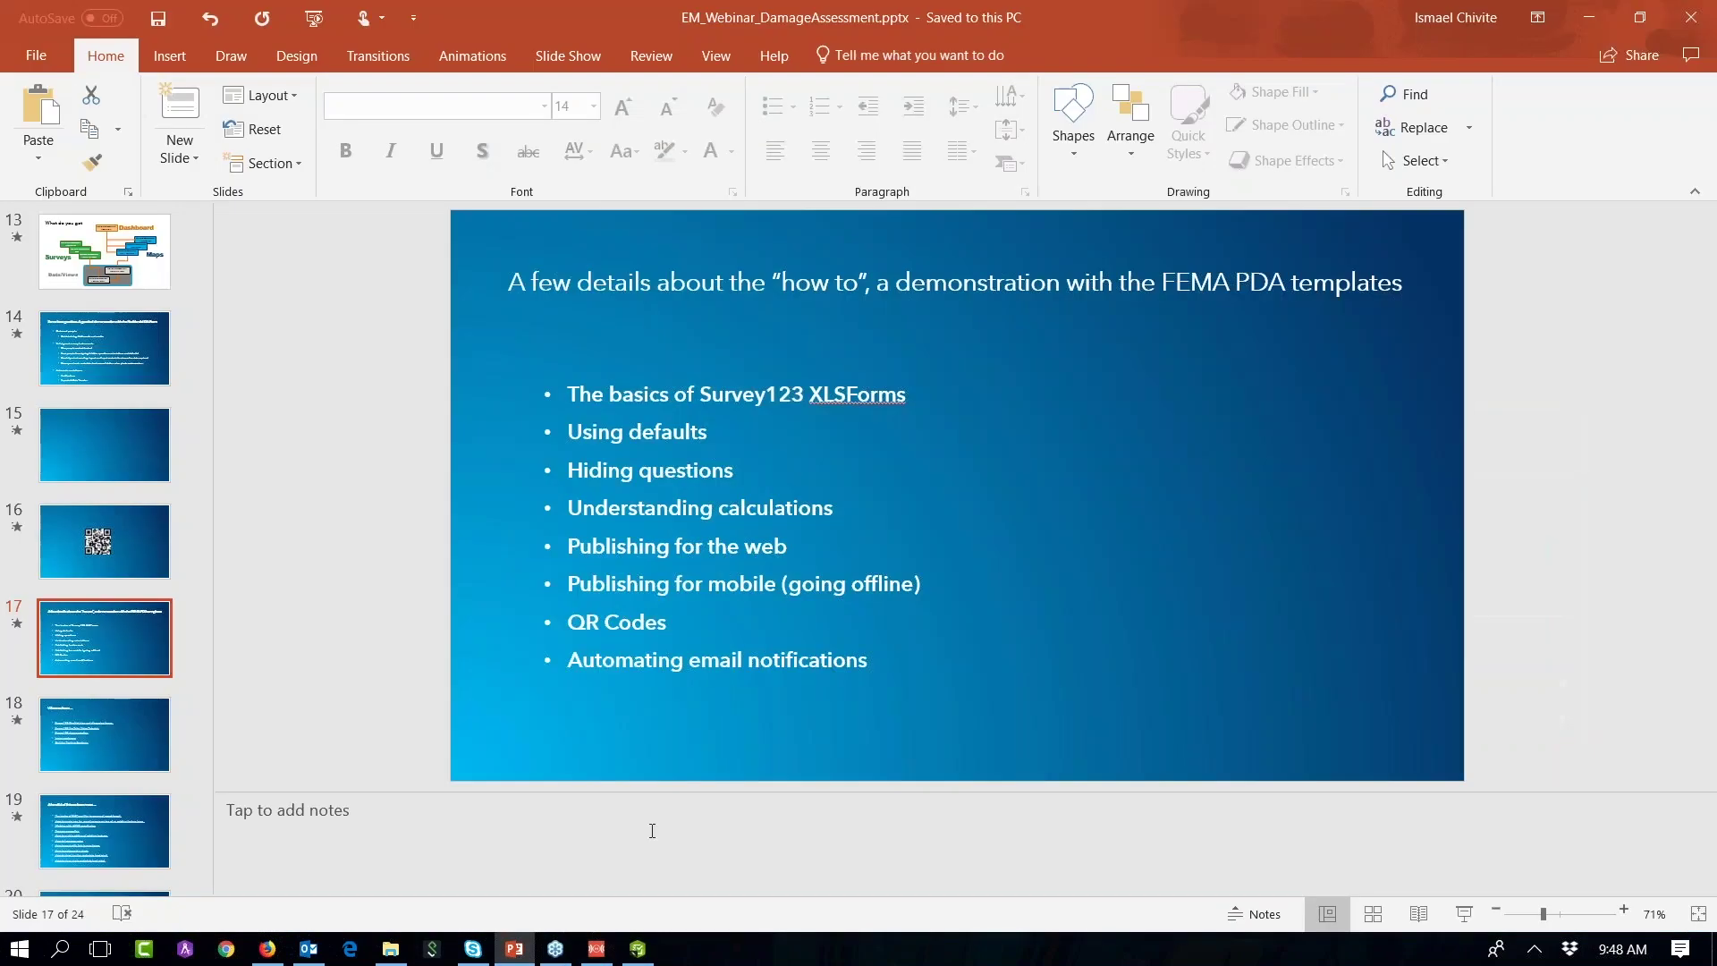
click(1464, 913)
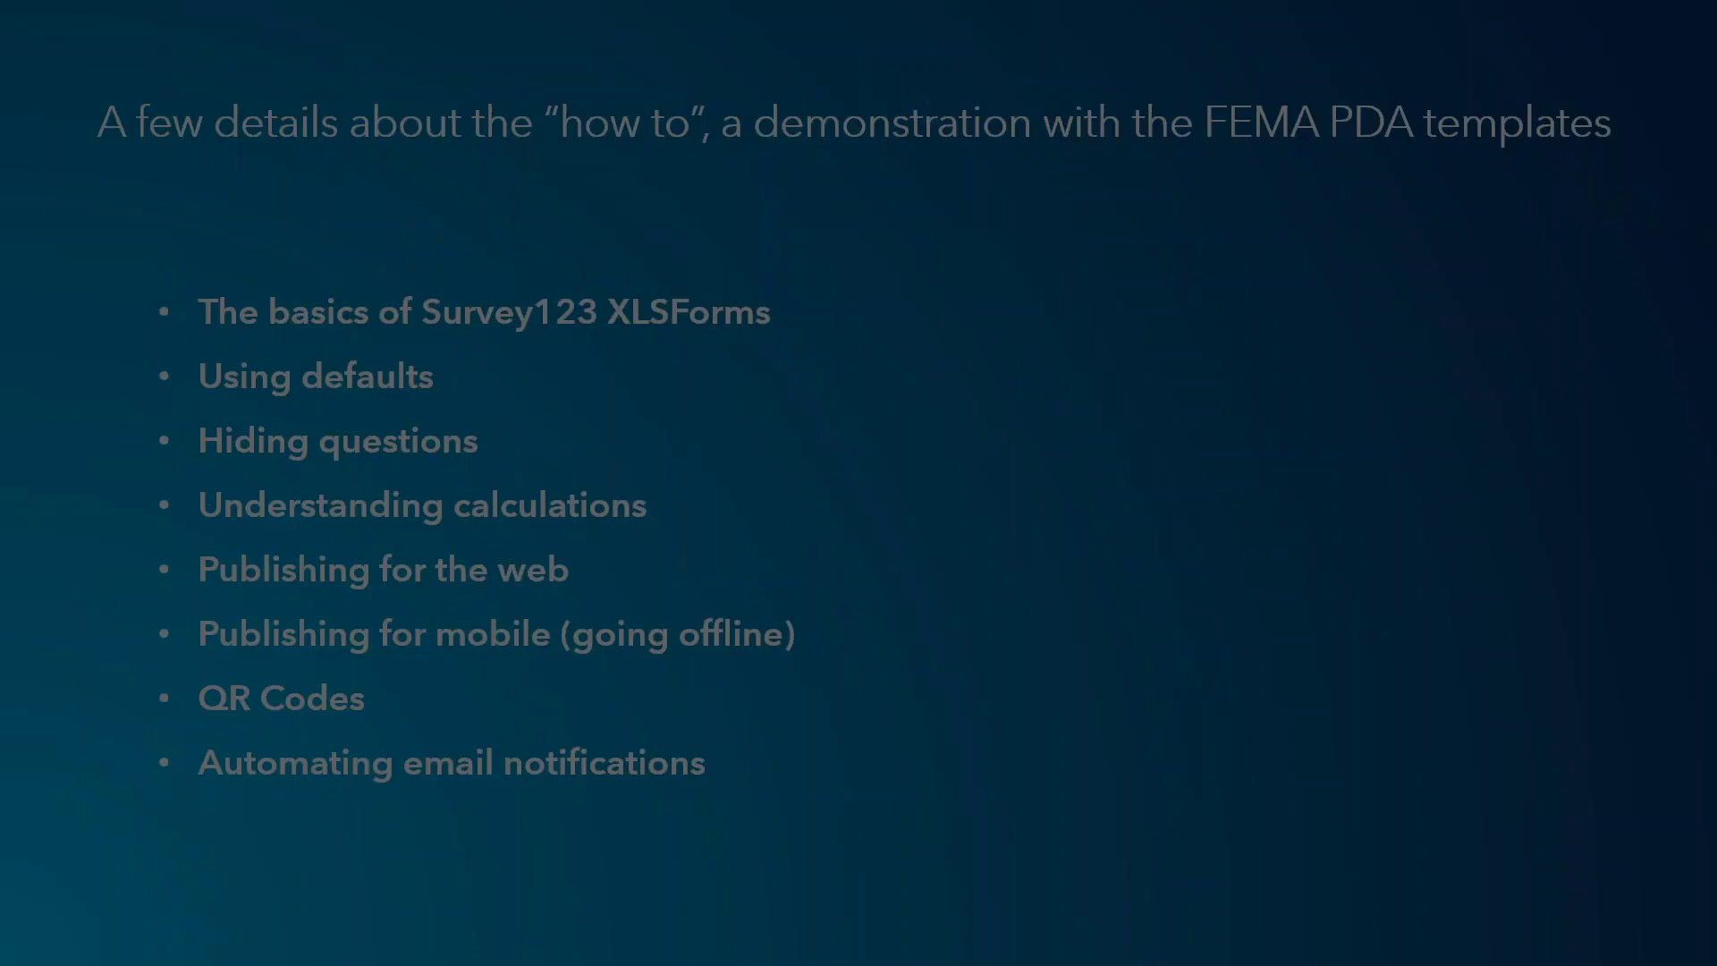